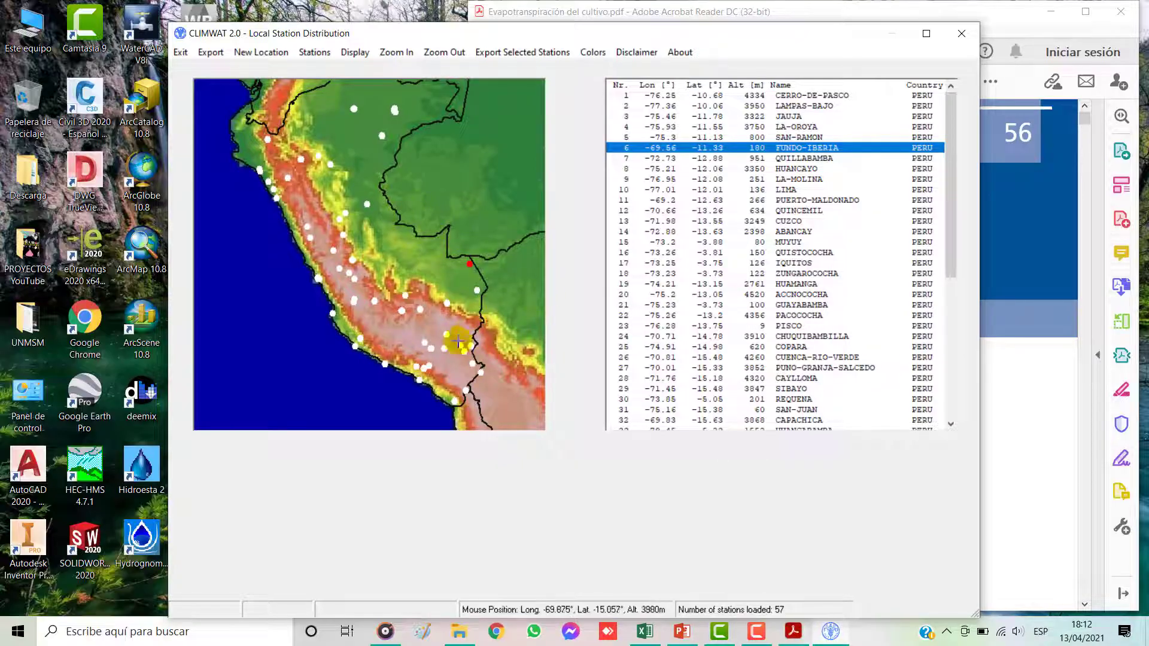
Step: Clear the FUNDO-IBERIA selection and select the AREQUIPA station in the Peru station list
{"action": "left_click", "coordinate": [352, 280]}
{"action": "left_click", "coordinate": [470, 263]}
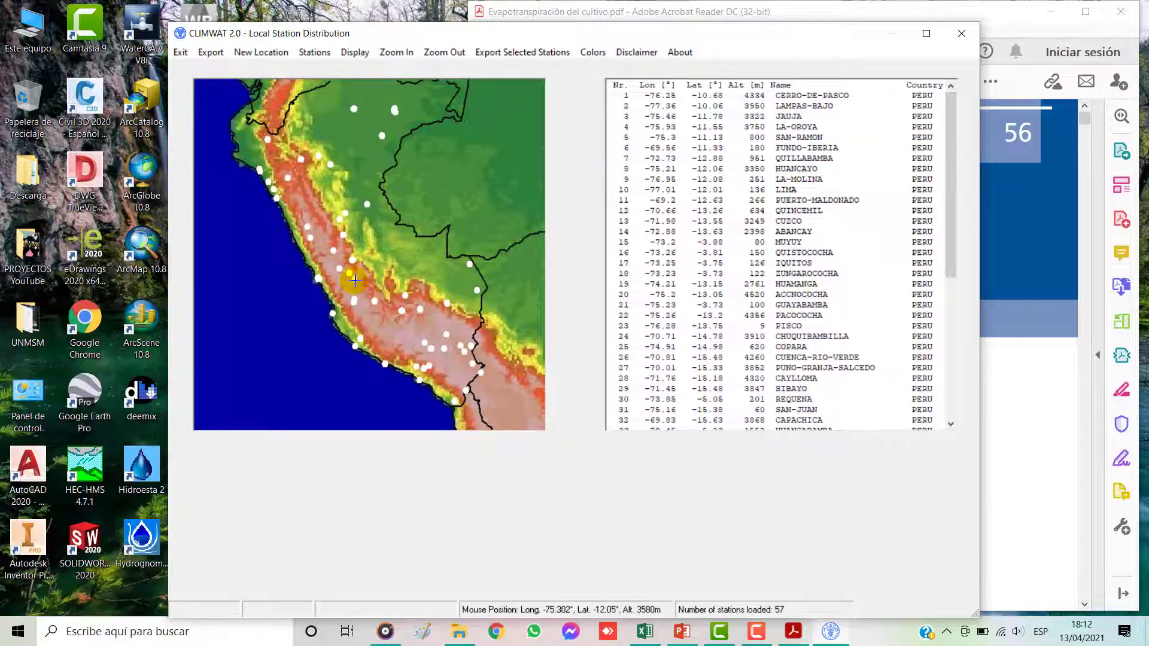
{"action": "scroll", "coordinate": [796, 224], "scroll_direction": "down", "scroll_amount": 3}
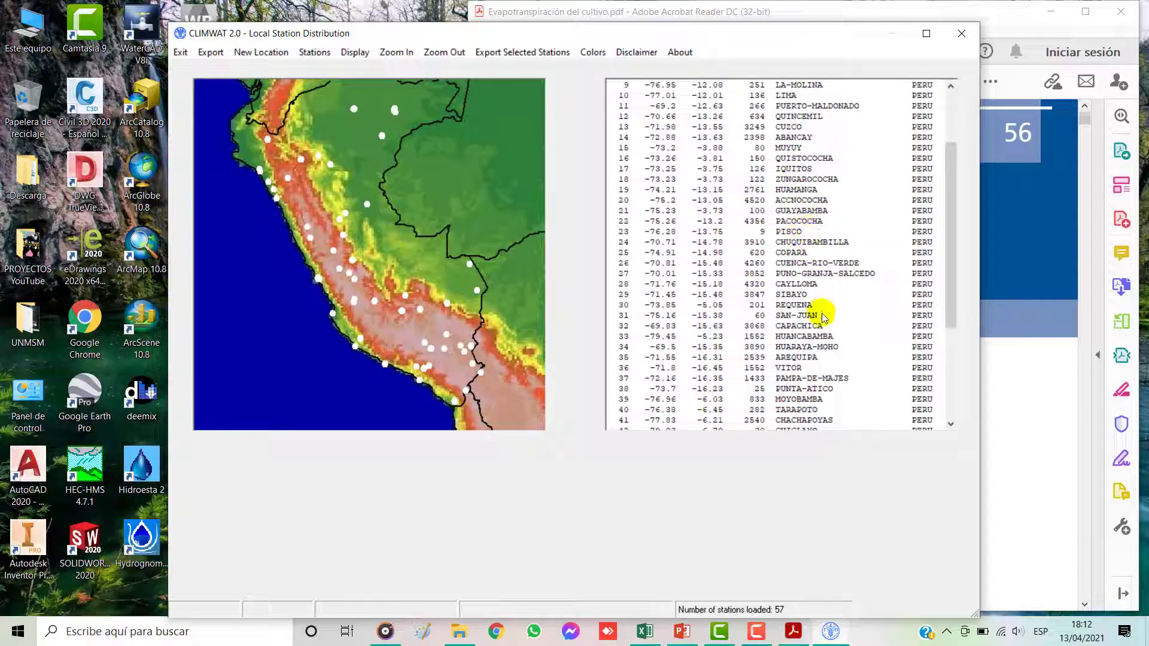
{"action": "left_click", "coordinate": [772, 358]}
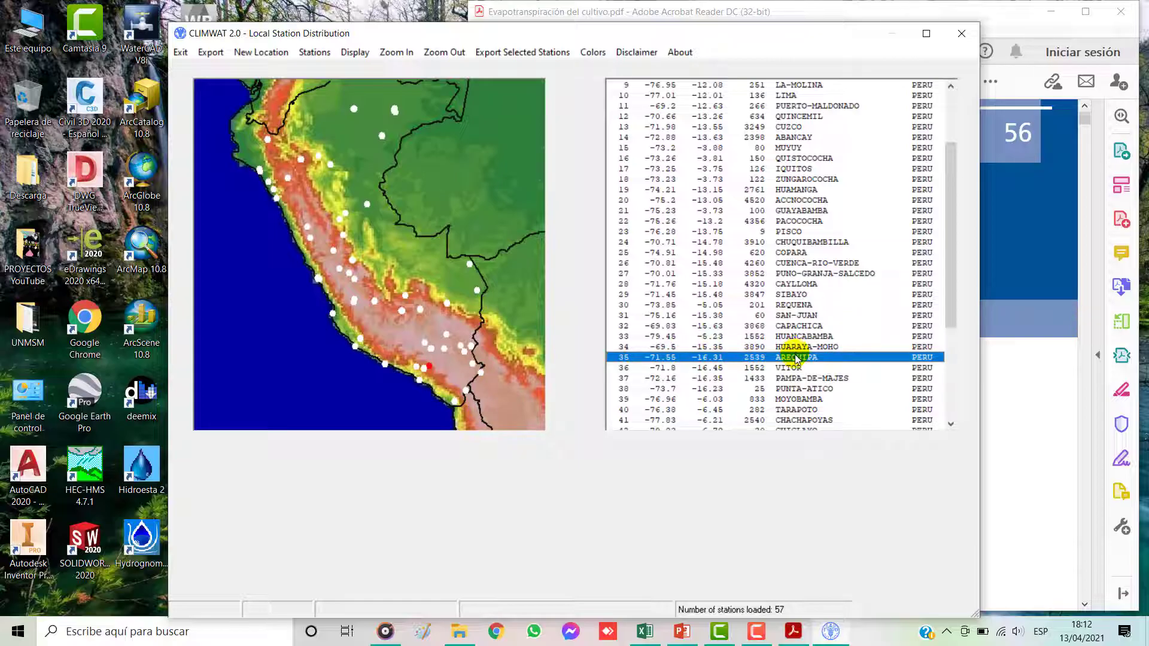
{"action": "scroll", "coordinate": [781, 218], "scroll_direction": "down", "scroll_amount": 2}
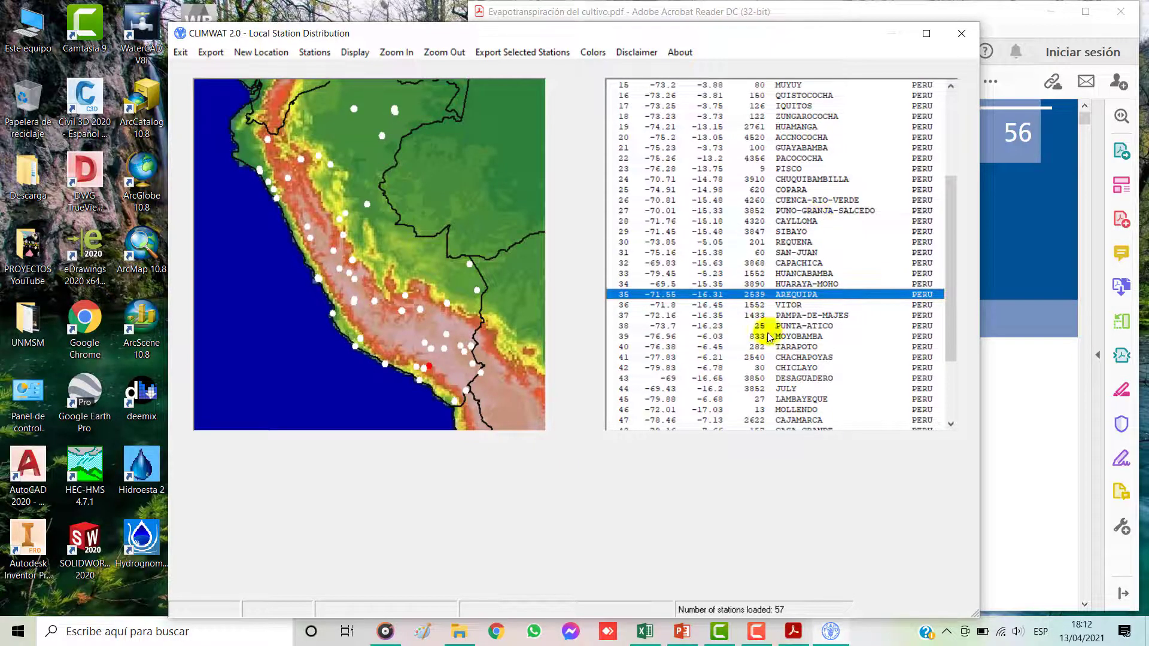
Step: Start exporting the selected station in CROPWAT format and set the destination to the user's Desktop folder on drive C
{"action": "left_click", "coordinate": [514, 53]}
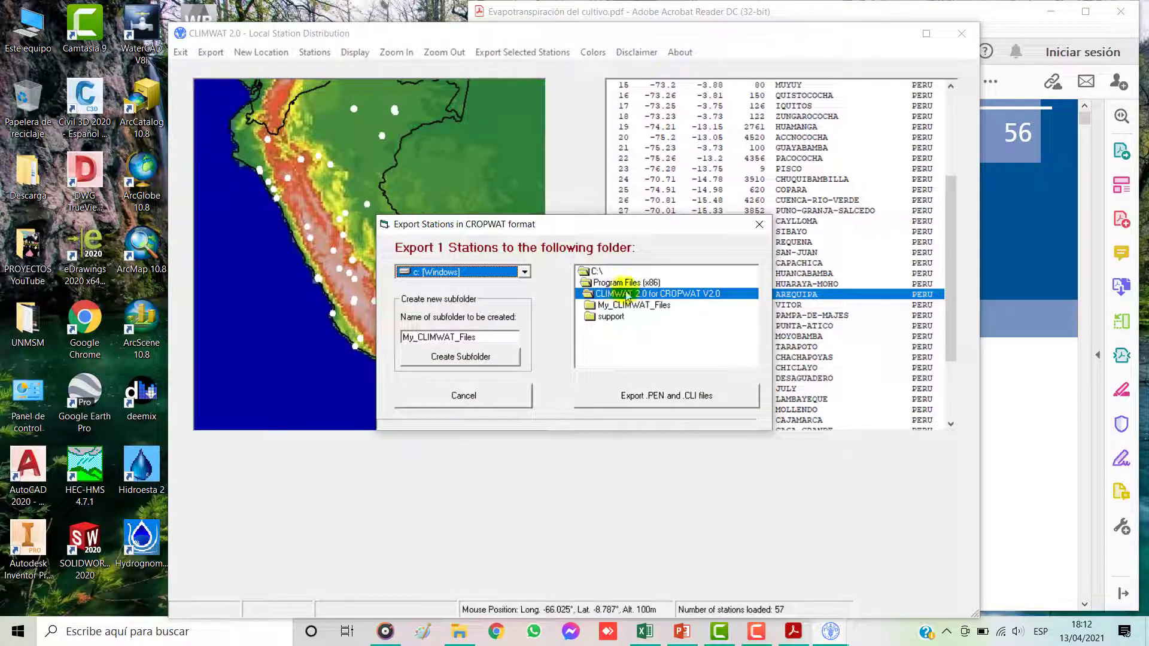
{"action": "double_click", "coordinate": [601, 283]}
{"action": "scroll", "coordinate": [623, 312], "scroll_direction": "down", "scroll_amount": 8}
{"action": "scroll", "coordinate": [634, 317], "scroll_direction": "down", "scroll_amount": 5}
{"action": "left_click_drag", "start_coordinate": [753, 338], "coordinate": [749, 282]}
{"action": "double_click", "coordinate": [599, 272]}
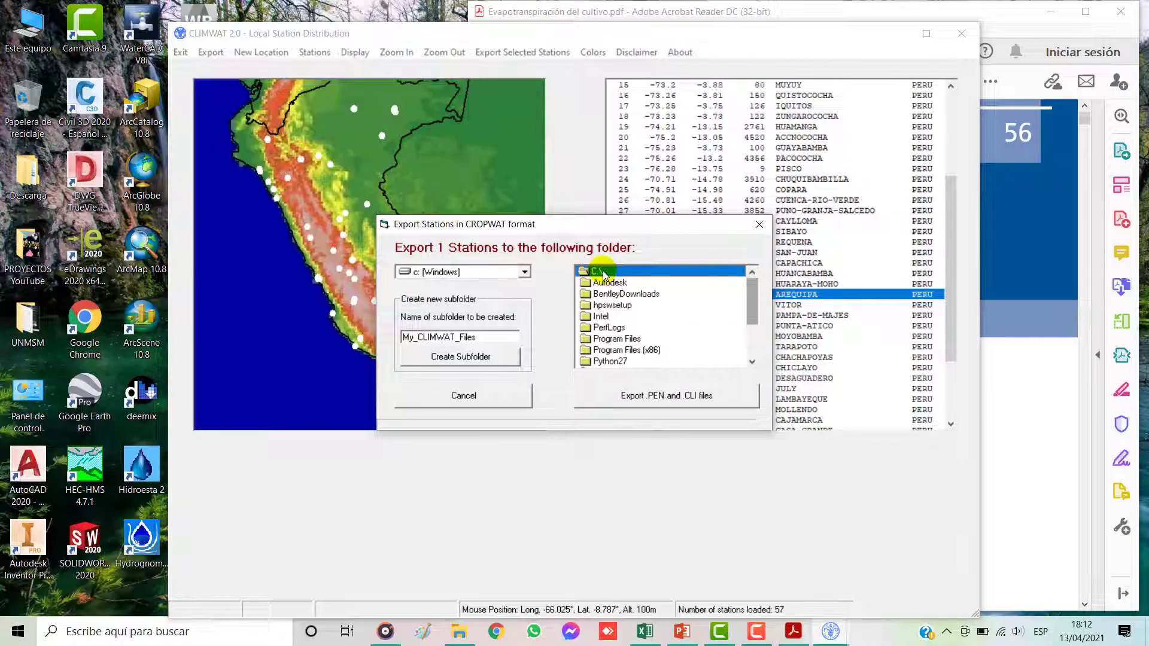
{"action": "left_click_drag", "start_coordinate": [747, 295], "coordinate": [749, 328]}
{"action": "double_click", "coordinate": [606, 339]}
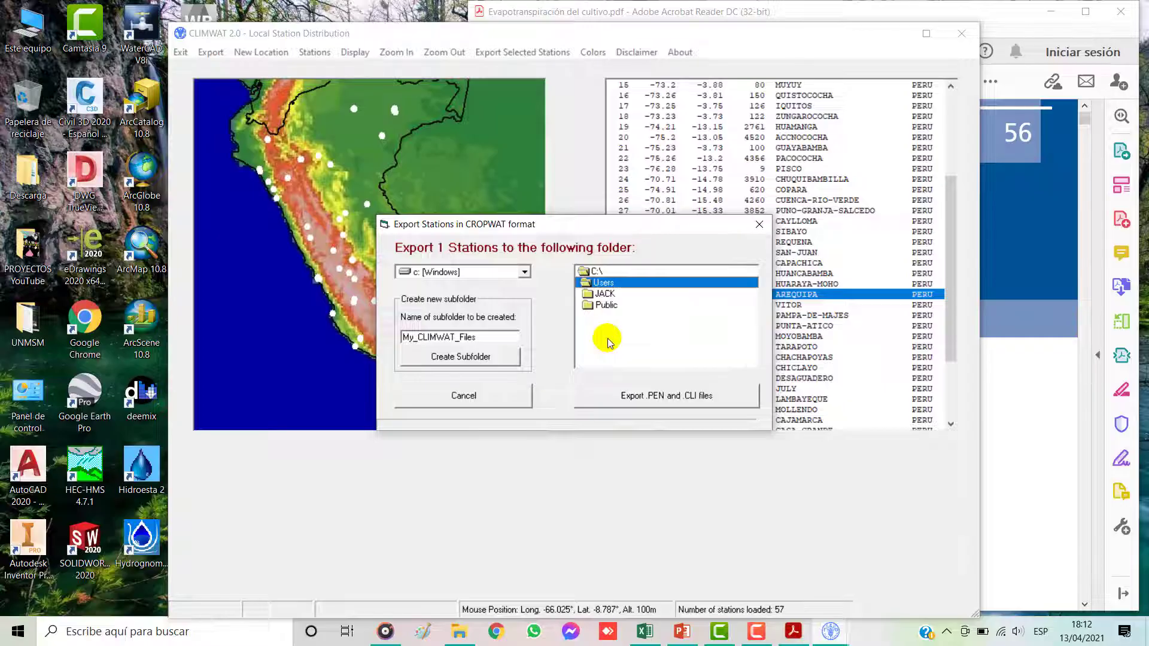
{"action": "left_click", "coordinate": [605, 294]}
{"action": "double_click", "coordinate": [605, 296]}
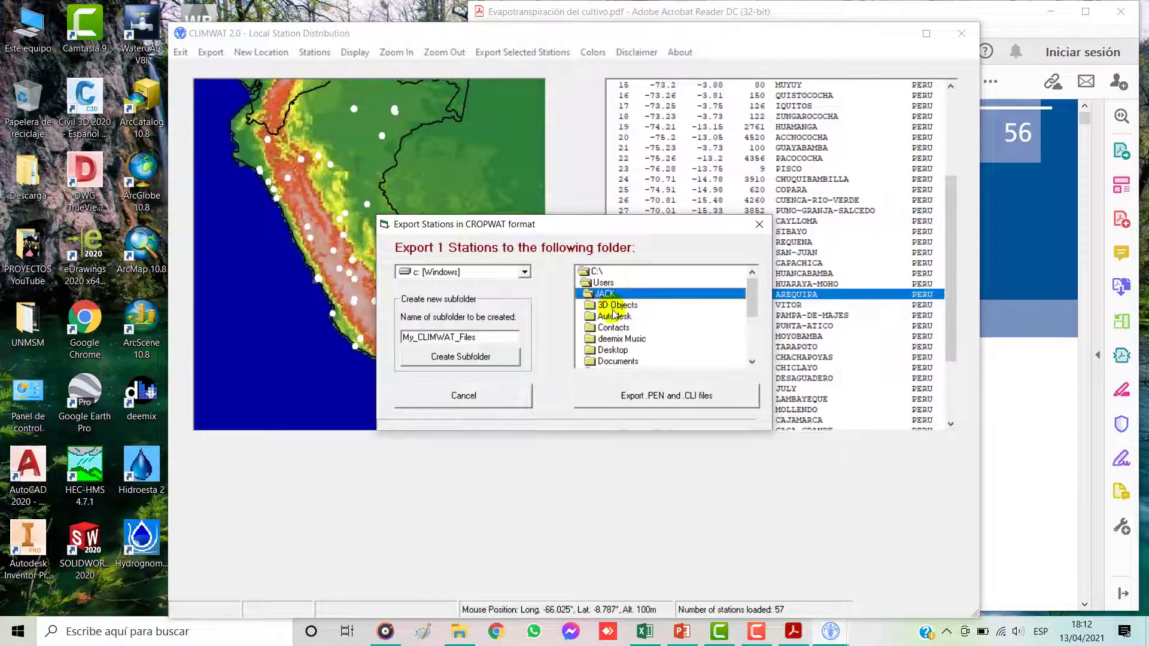
{"action": "double_click", "coordinate": [615, 350]}
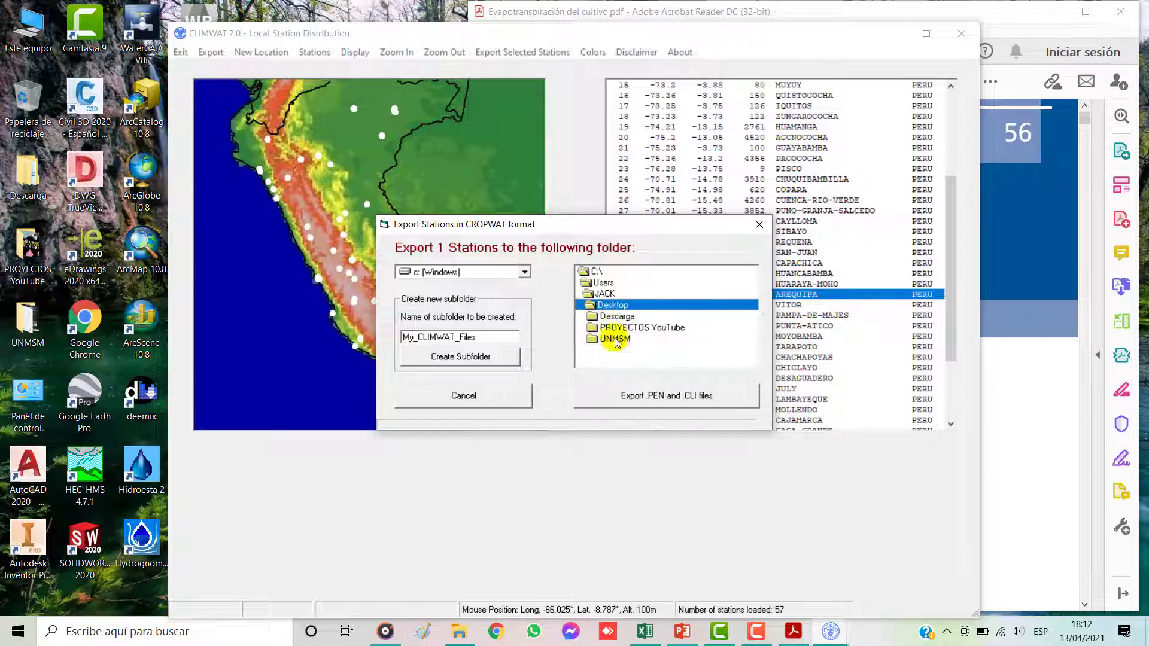
Step: Export the station's .PEN and .CLI files to PROYECTOS YouTube\PY2\Documentos2\0 Climwat, and close CLIMWAT
{"action": "double_click", "coordinate": [616, 329]}
{"action": "double_click", "coordinate": [622, 351]}
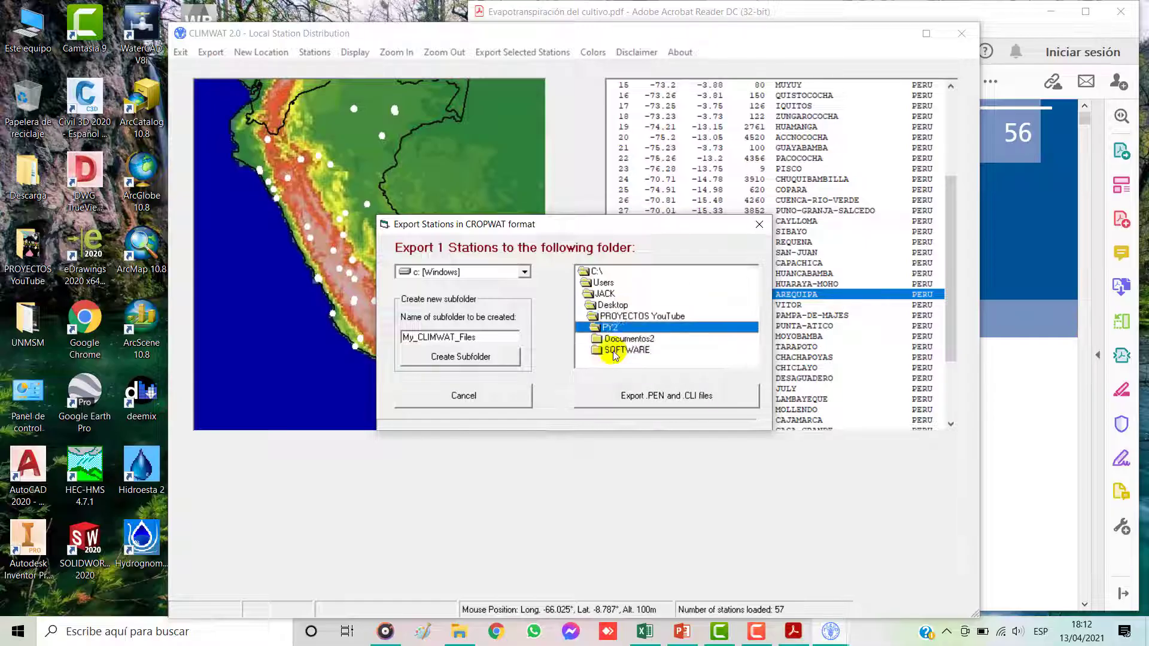
{"action": "double_click", "coordinate": [630, 341]}
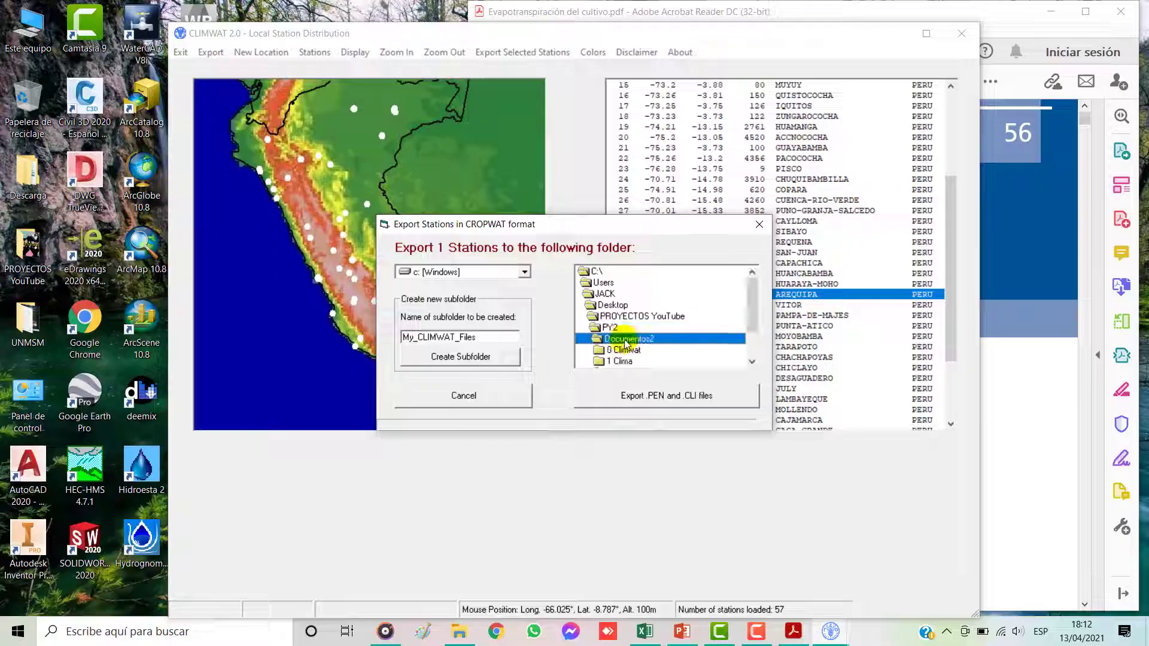
{"action": "scroll", "coordinate": [754, 320], "scroll_direction": "down", "scroll_amount": 1}
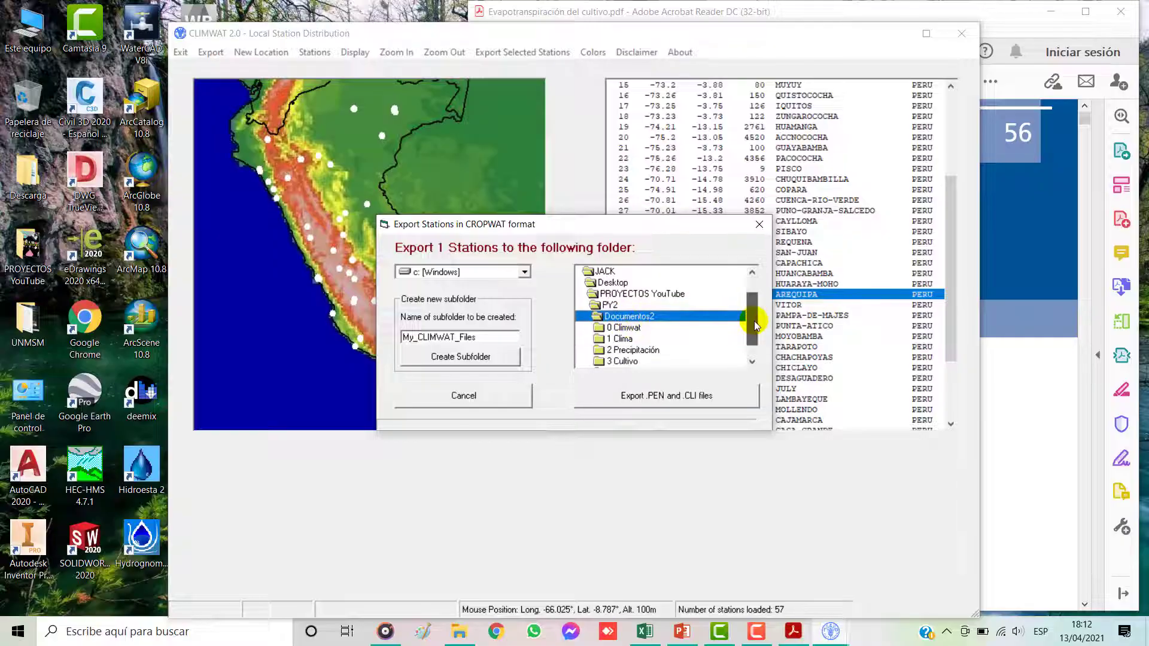
{"action": "left_click", "coordinate": [624, 328]}
{"action": "double_click", "coordinate": [625, 329]}
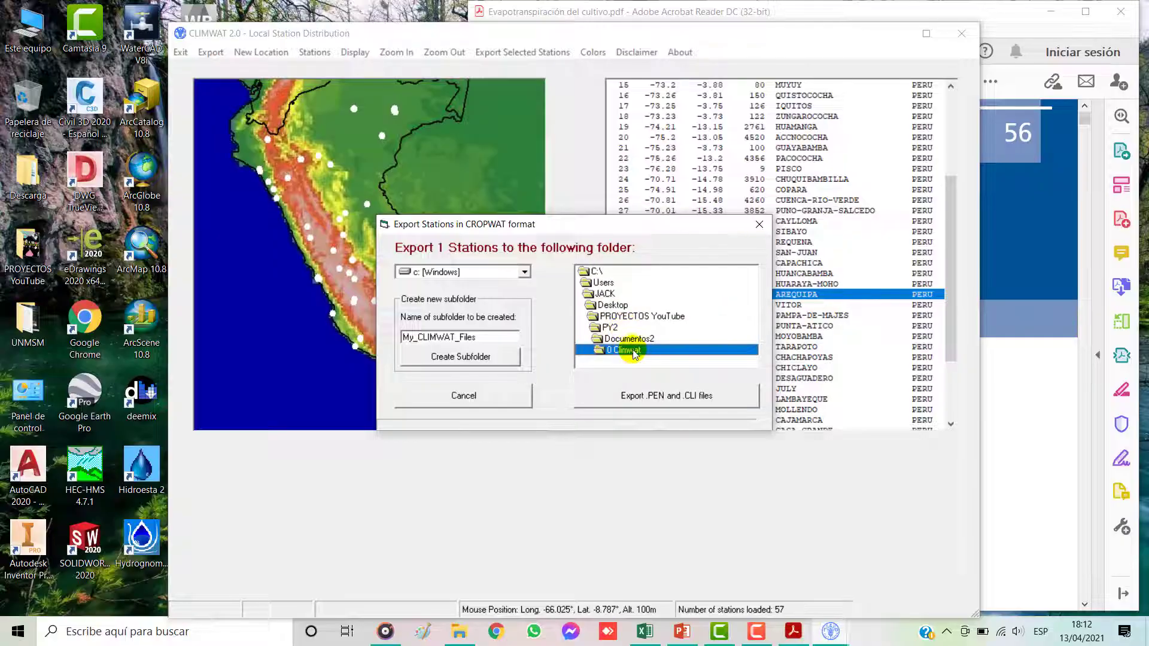
{"action": "left_click", "coordinate": [629, 397]}
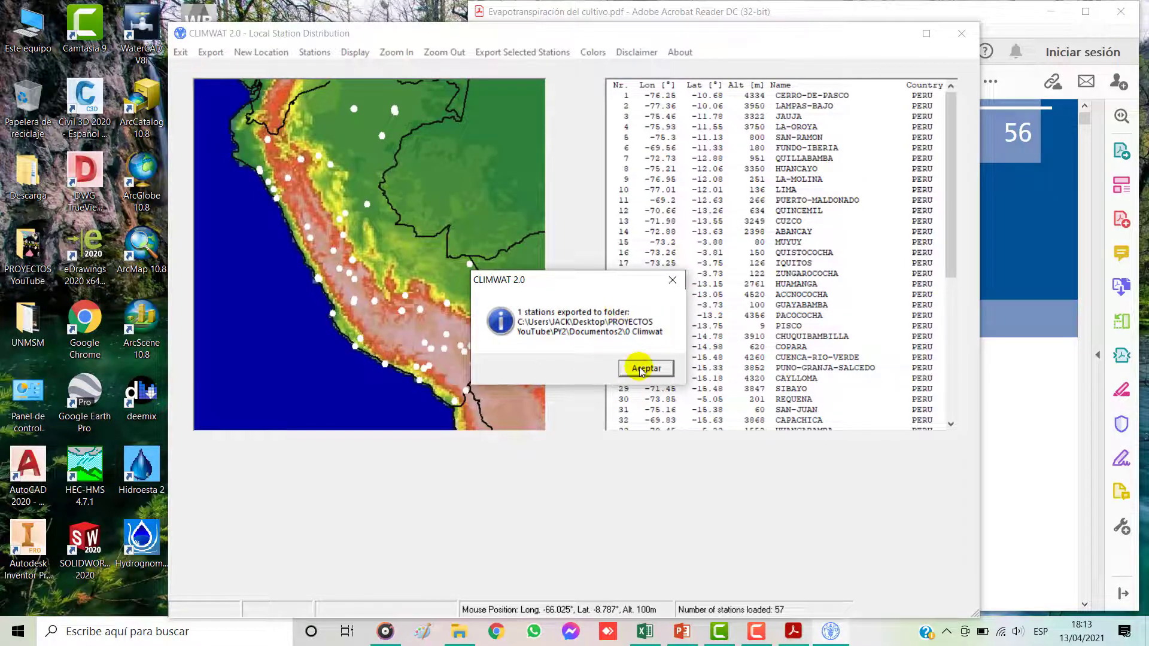
{"action": "left_click", "coordinate": [641, 370]}
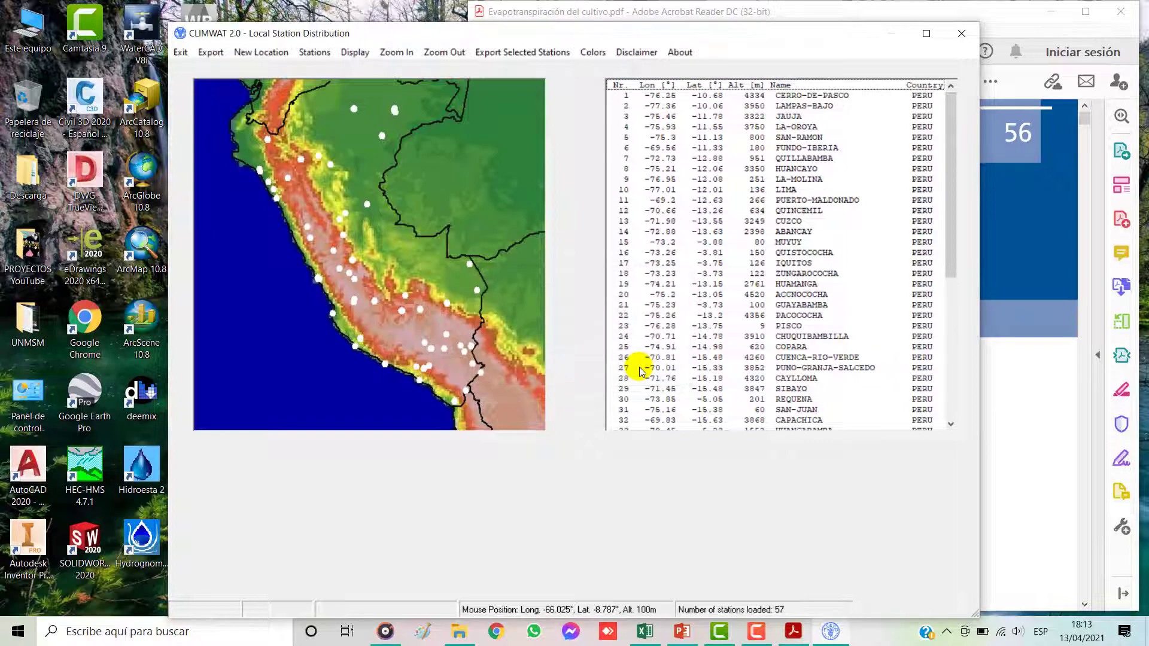
{"action": "left_click", "coordinate": [962, 36]}
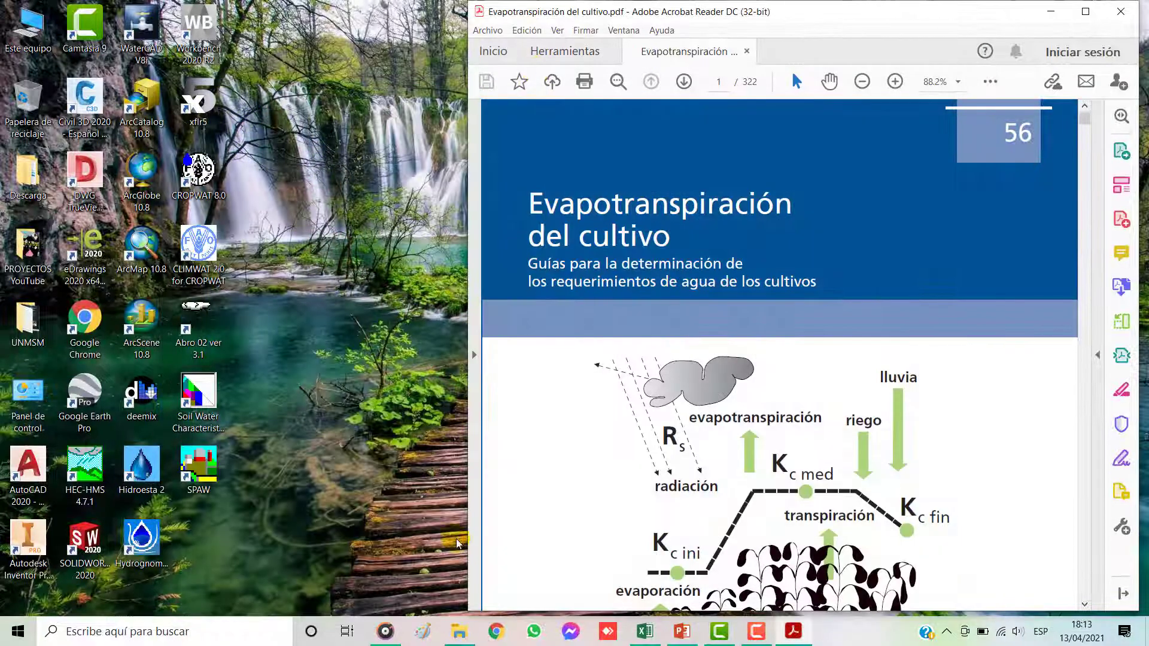
Step: Check the exported station files inside the 0 Climwat folder in File Explorer, and return to Documentos2
{"action": "left_click", "coordinate": [459, 631]}
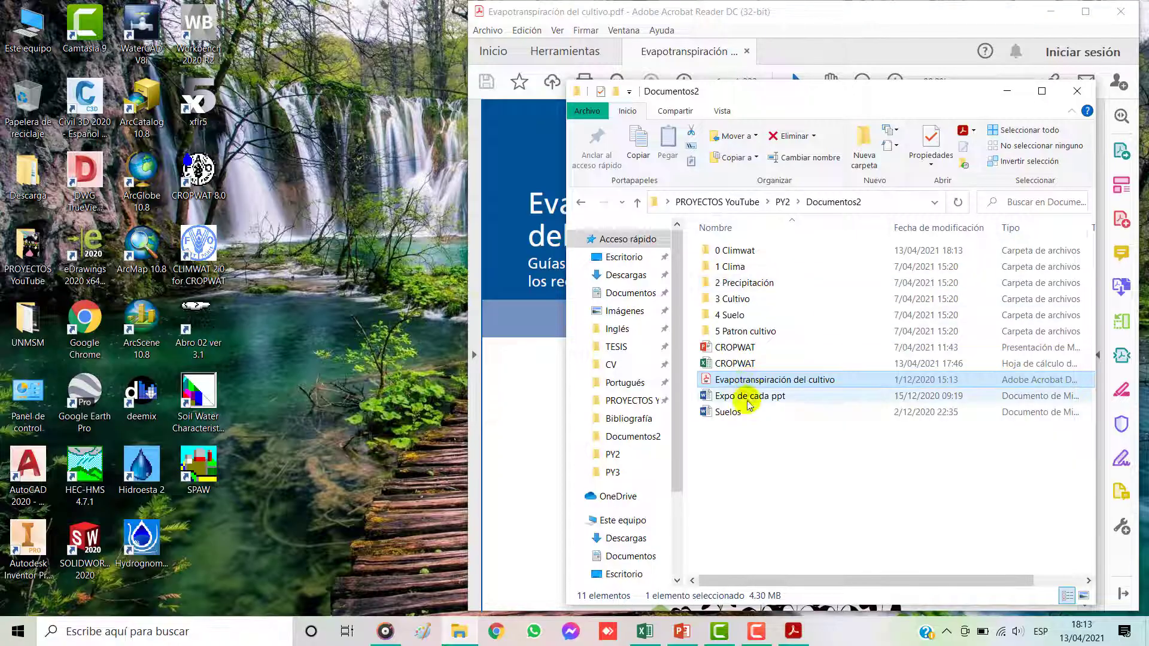
{"action": "double_click", "coordinate": [726, 251]}
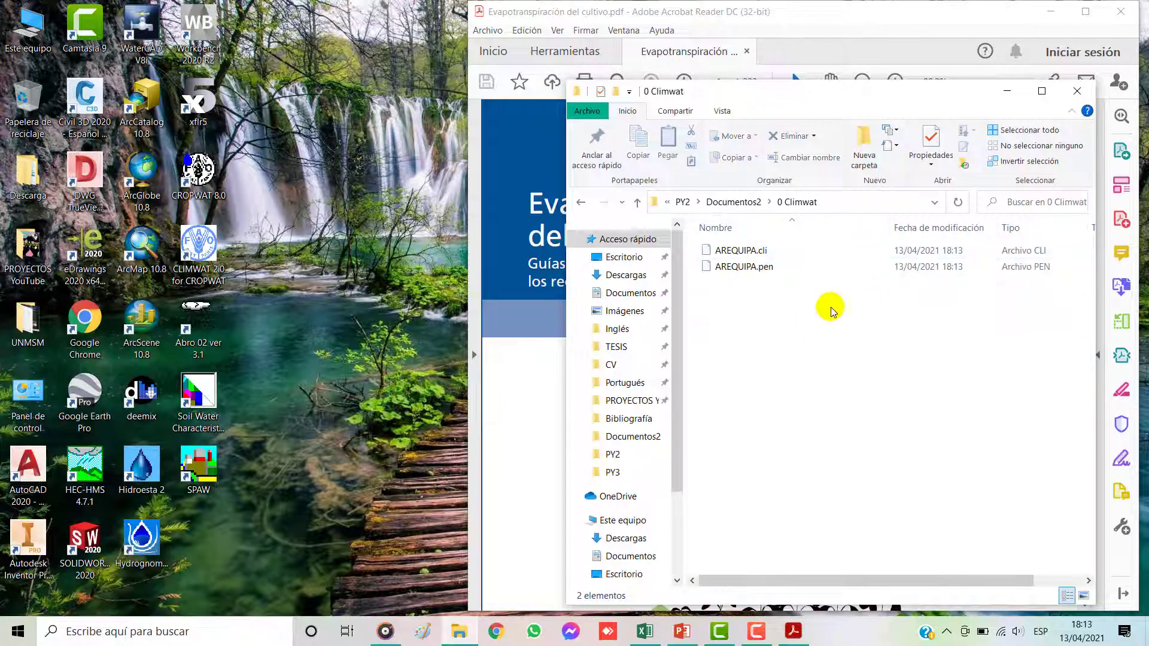
{"action": "mouse_move", "coordinate": [815, 350]}
{"action": "left_mouse_down"}
{"action": "mouse_move", "coordinate": [737, 256]}
{"action": "mouse_move", "coordinate": [802, 358]}
{"action": "left_mouse_up"}
{"action": "left_click", "coordinate": [580, 202]}
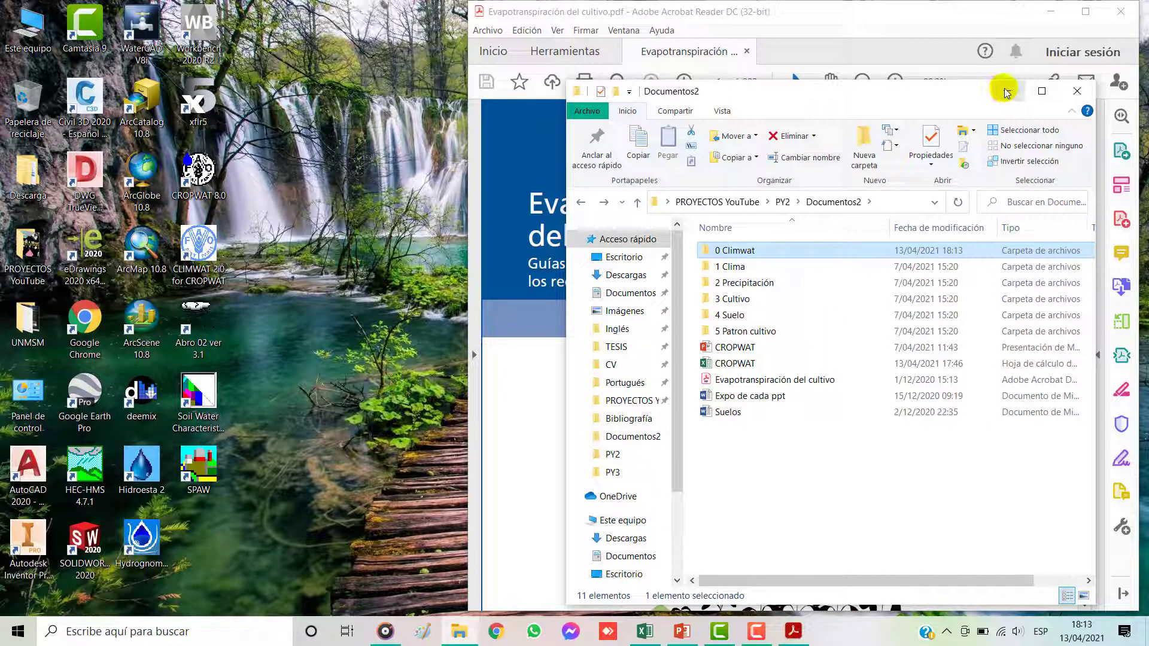
Step: Switch to the CROPWAT workbook in Excel, examine the Climwat and Cropwat sections of the CLima sheet, and minimize it
{"action": "left_click", "coordinate": [643, 630]}
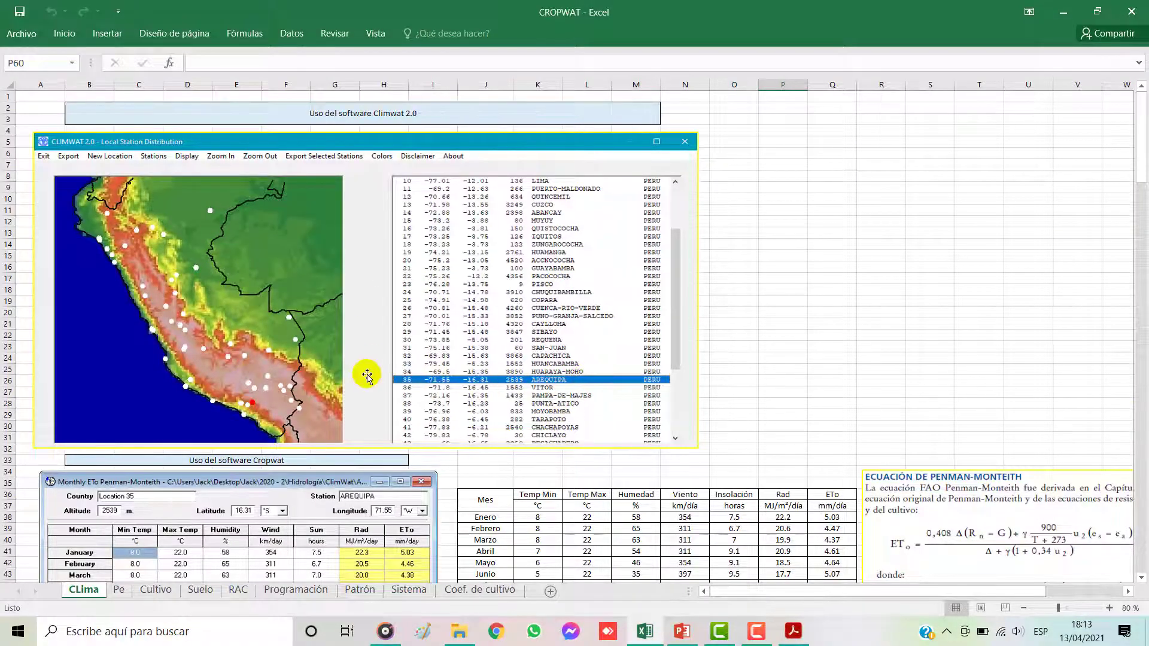
{"action": "scroll", "coordinate": [367, 375], "scroll_direction": "down", "scroll_amount": 5}
{"action": "left_click", "coordinate": [257, 291]}
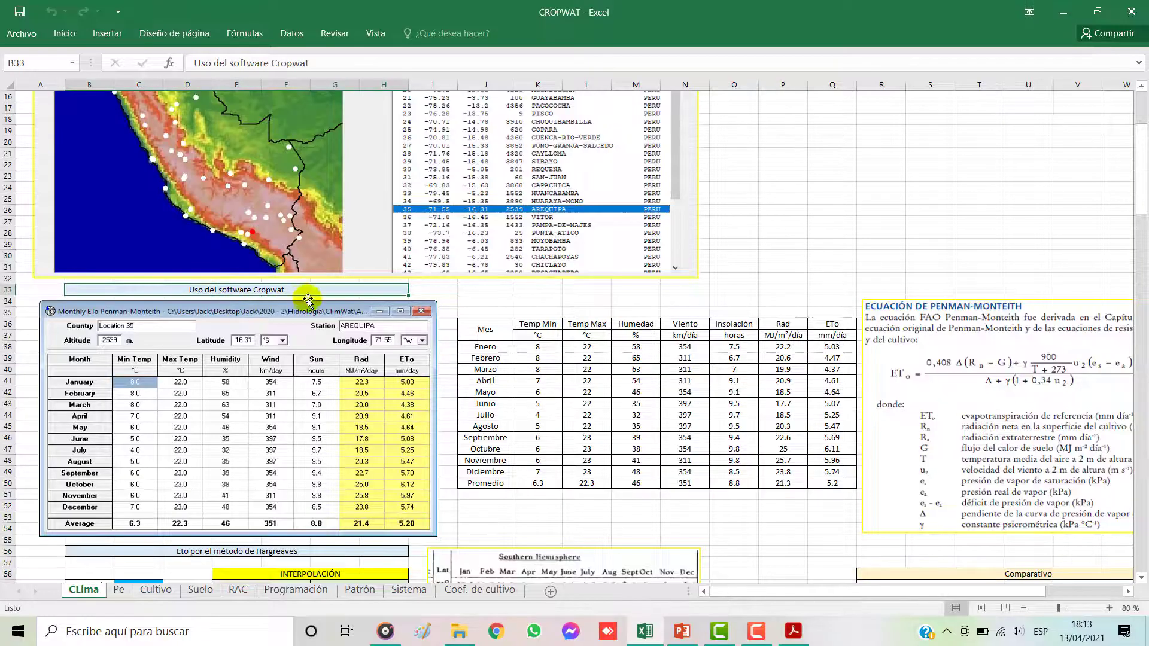
{"action": "scroll", "coordinate": [308, 293], "scroll_direction": "down", "scroll_amount": 5}
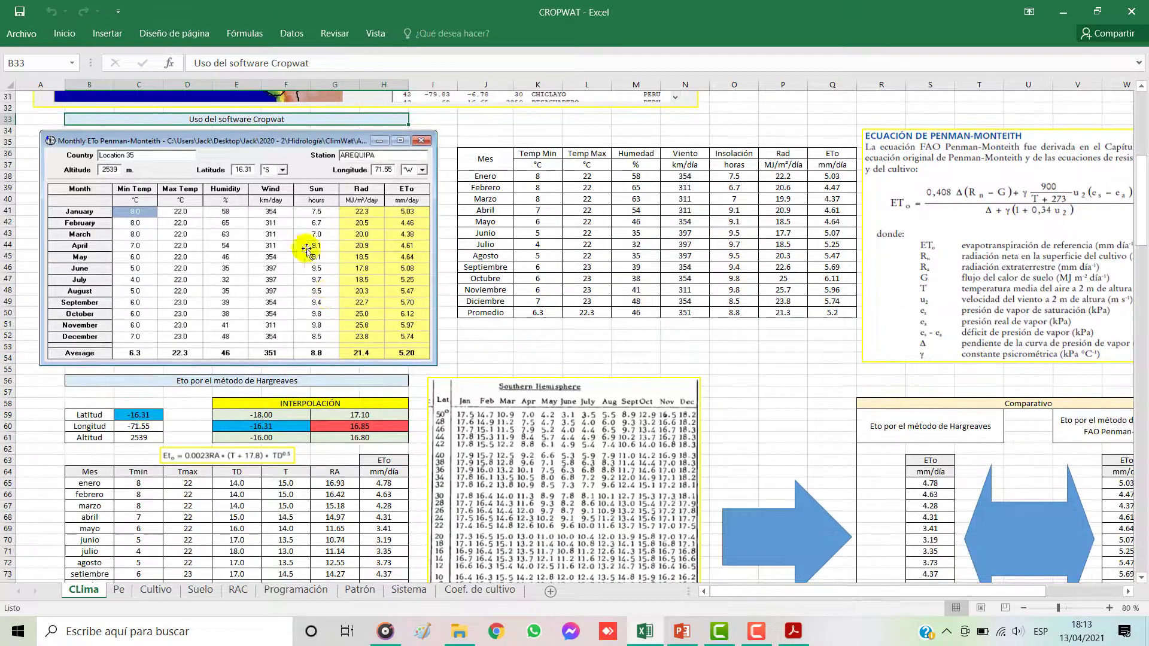
{"action": "left_click", "coordinate": [1066, 13]}
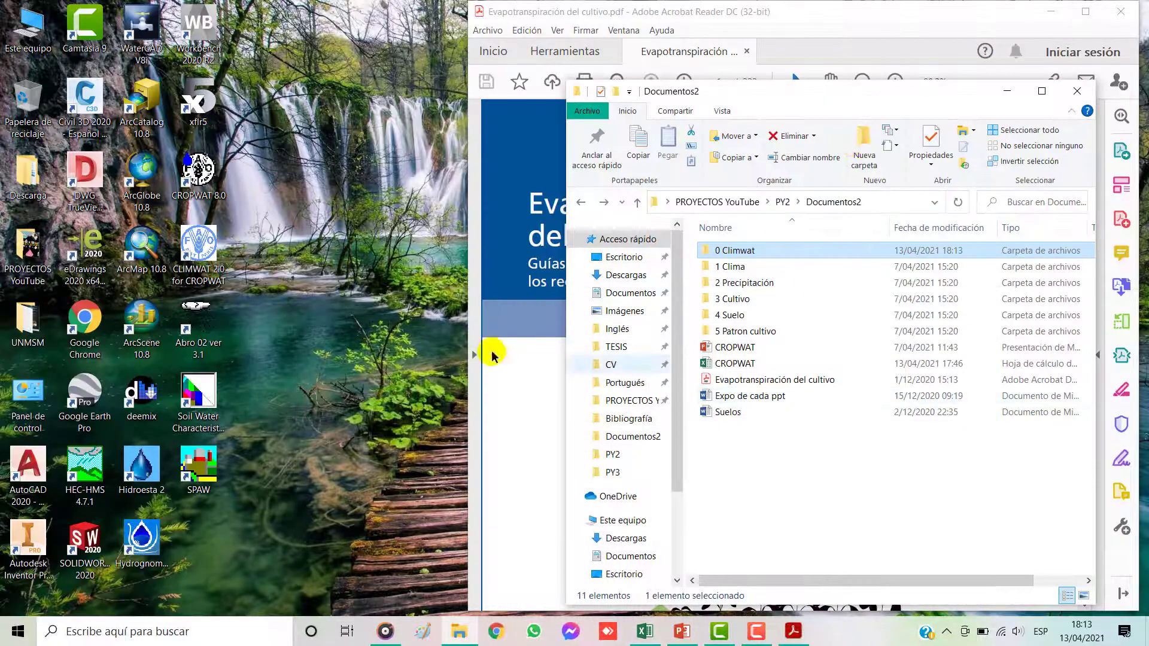
Step: Launch CROPWAT 8.0 from the desktop and show the Climate/ETo module
{"action": "double_click", "coordinate": [200, 173]}
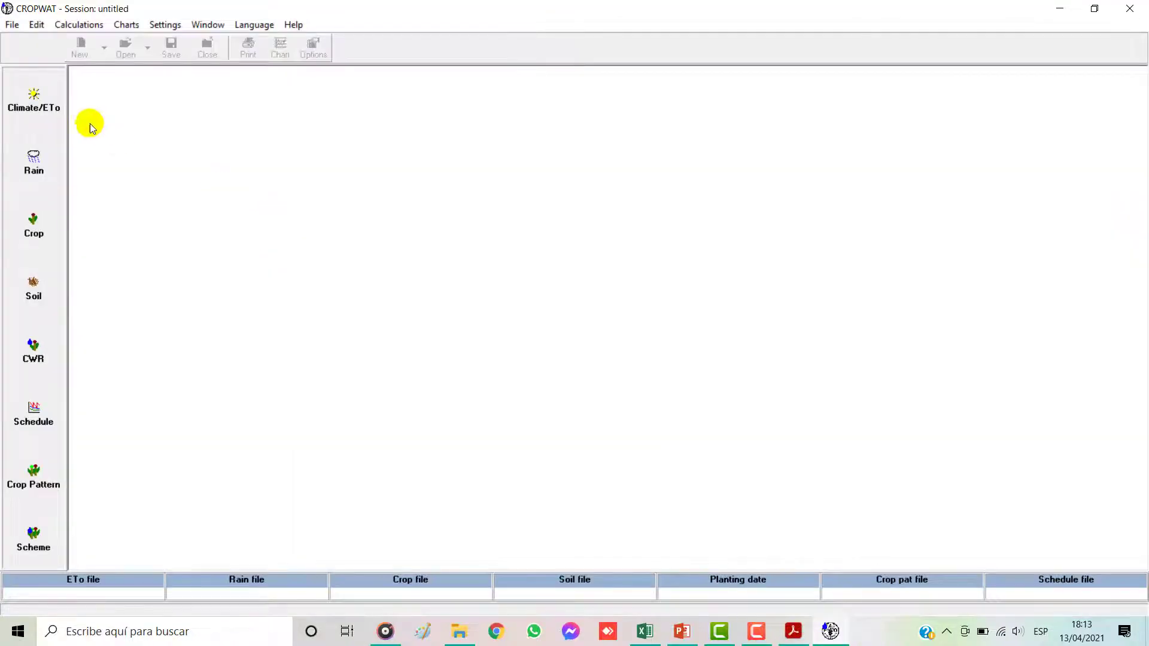
{"action": "left_click", "coordinate": [25, 94]}
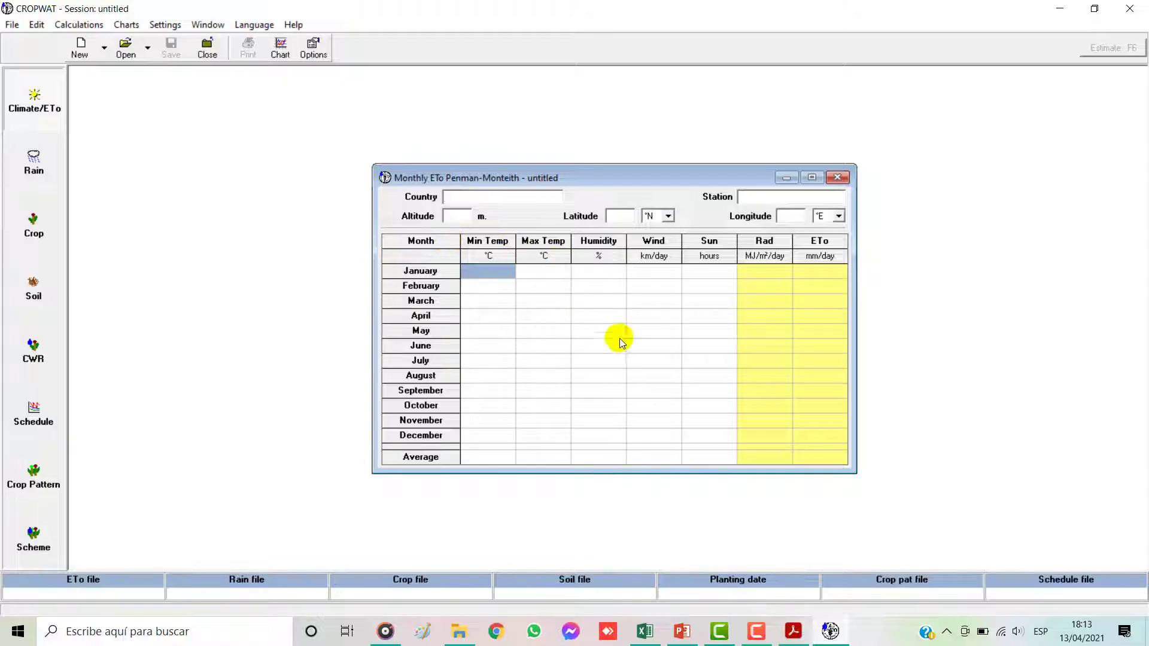
Step: Start opening a climate file and browse to the PY2 folder inside PROYECTOS YouTube on the Desktop
{"action": "left_click", "coordinate": [125, 53]}
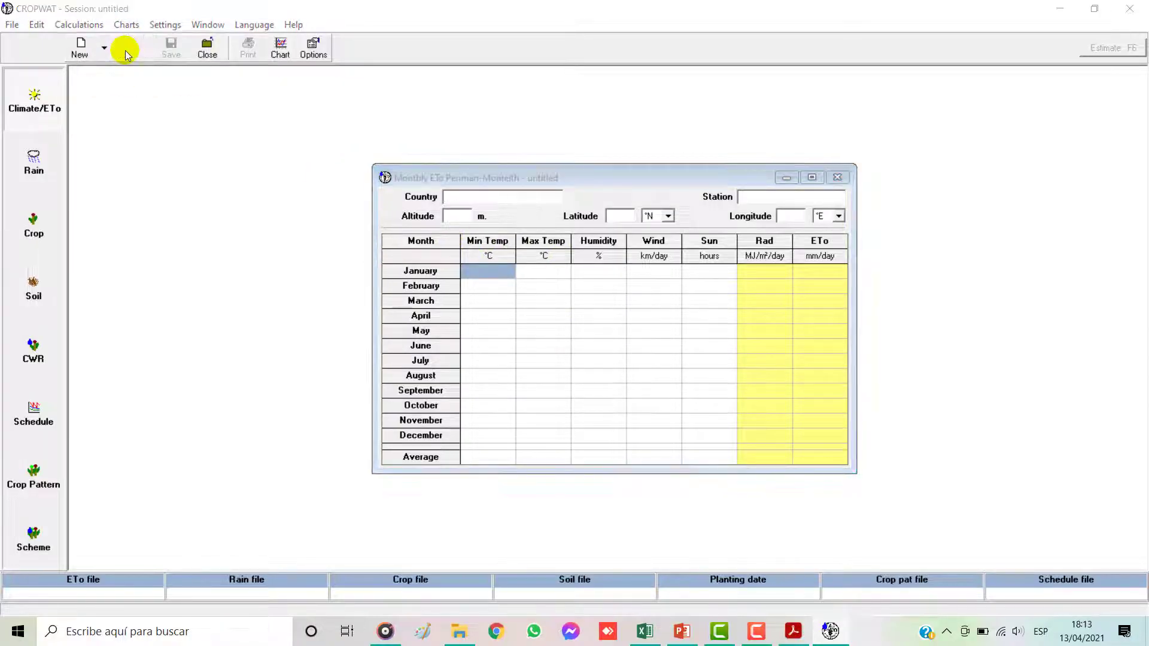
{"action": "left_click", "coordinate": [611, 184]}
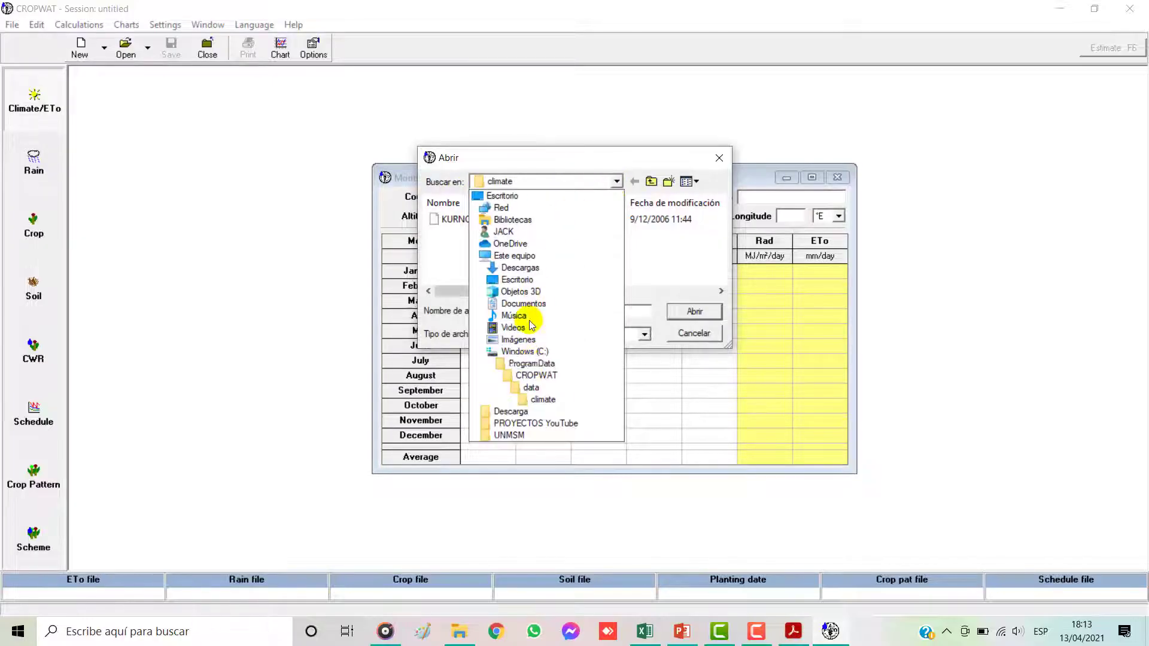
{"action": "left_click", "coordinate": [514, 256]}
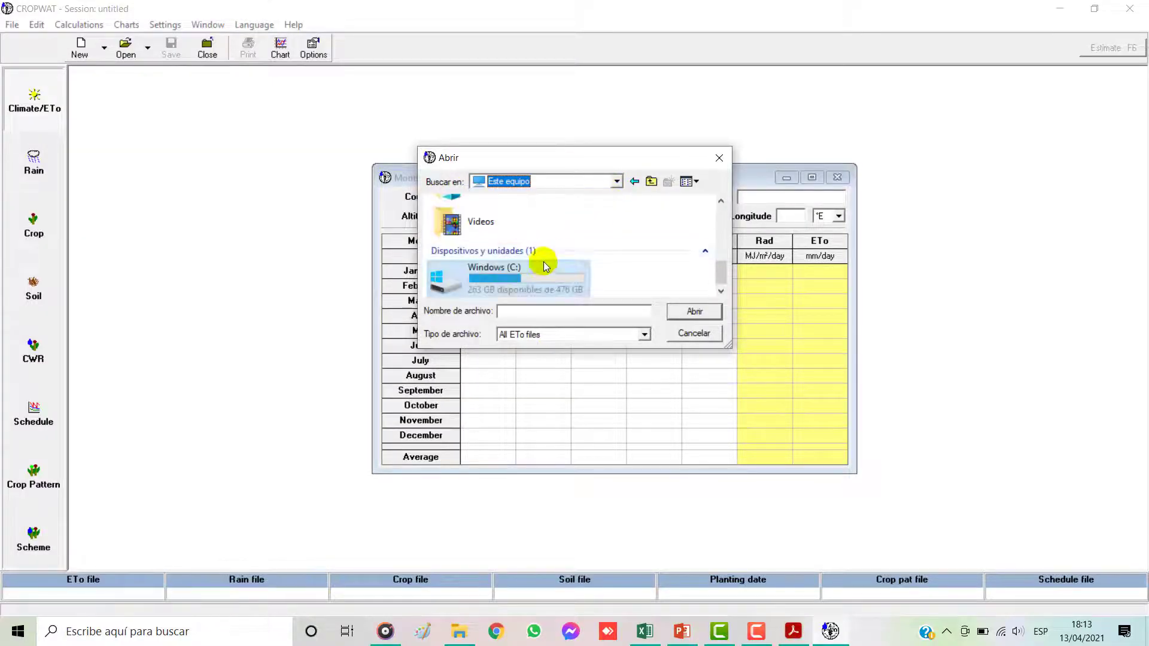
{"action": "scroll", "coordinate": [599, 238], "scroll_direction": "up", "scroll_amount": 2}
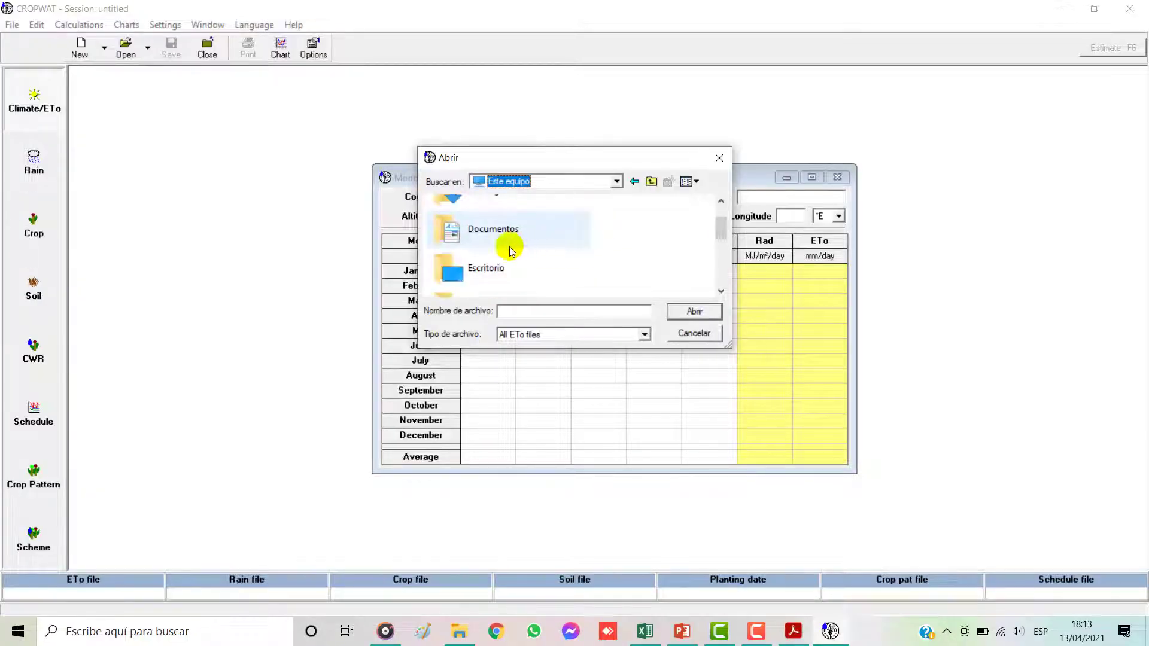
{"action": "double_click", "coordinate": [491, 268]}
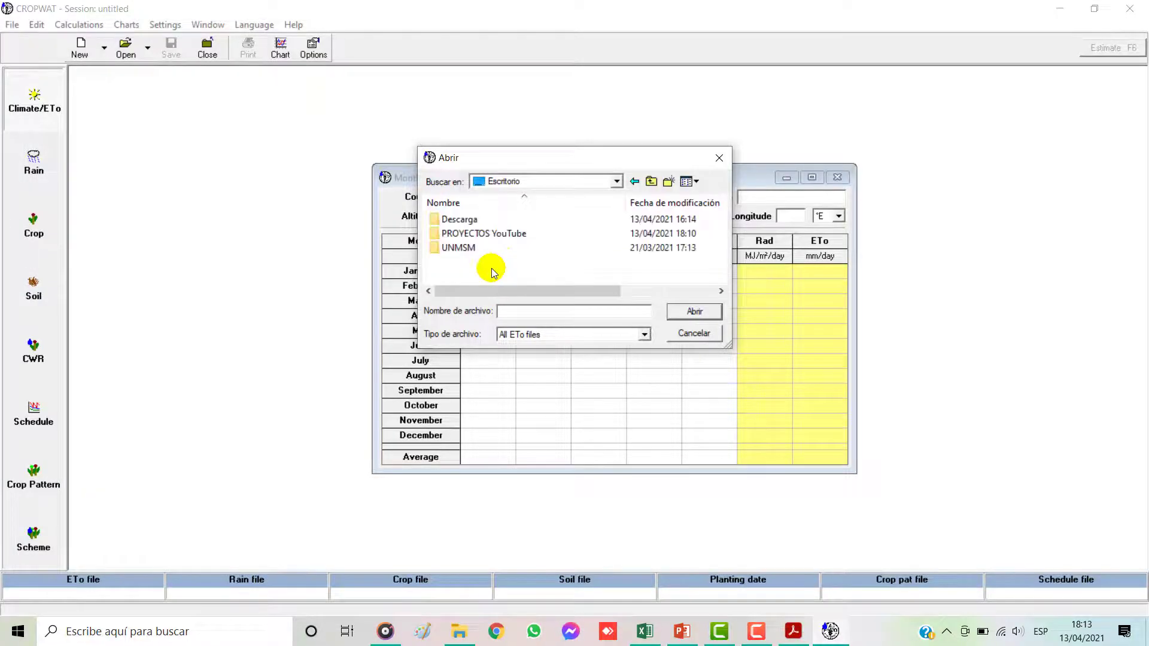
{"action": "double_click", "coordinate": [464, 233]}
{"action": "left_click", "coordinate": [462, 249]}
{"action": "double_click", "coordinate": [462, 248]}
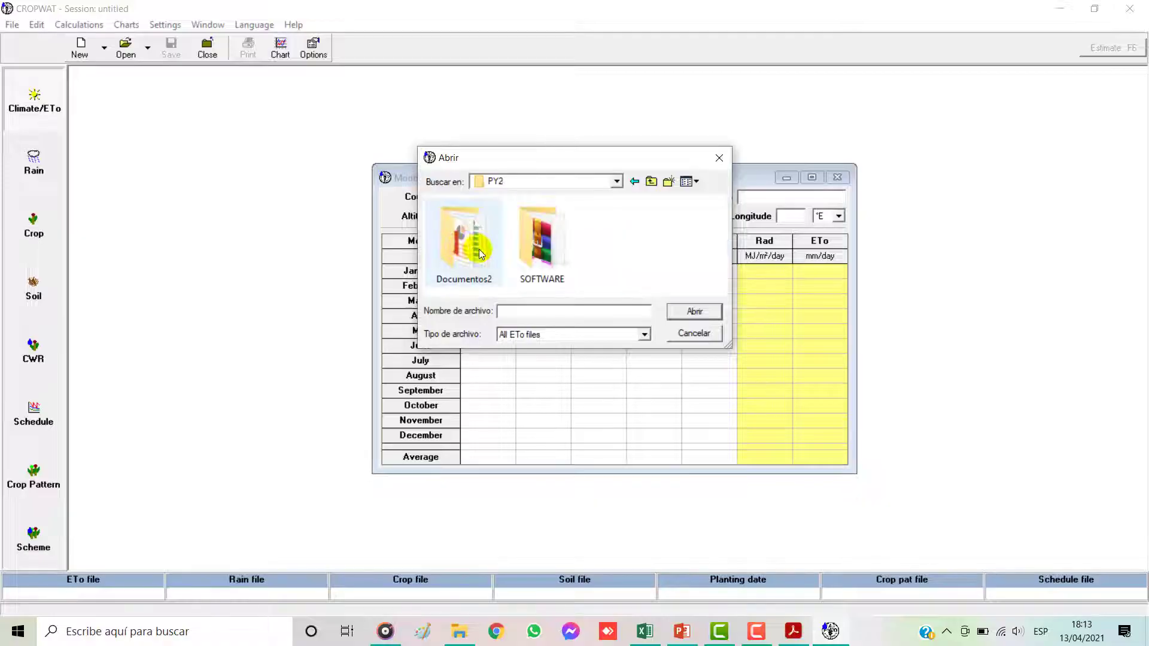
Step: Open the AREQUIPA.pen climate file from the 0 Climwat folder in Documentos2
{"action": "double_click", "coordinate": [474, 235]}
{"action": "left_click", "coordinate": [467, 262]}
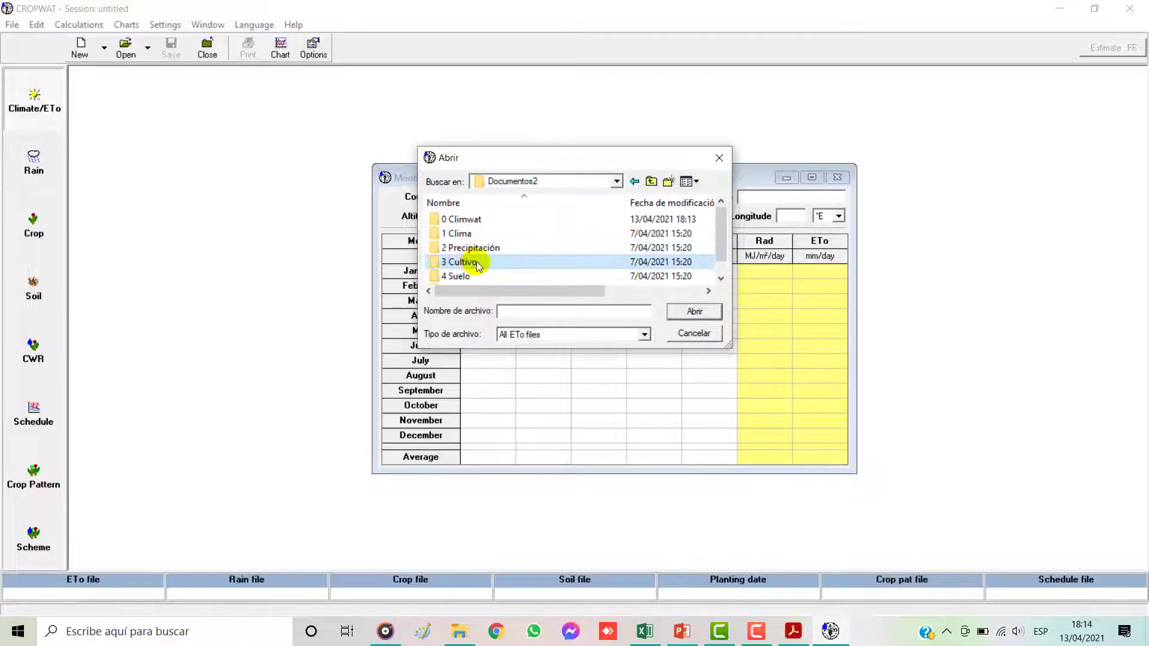
{"action": "scroll", "coordinate": [467, 262], "scroll_direction": "down", "scroll_amount": 1}
{"action": "scroll", "coordinate": [467, 234], "scroll_direction": "up", "scroll_amount": 1}
{"action": "double_click", "coordinate": [461, 220]}
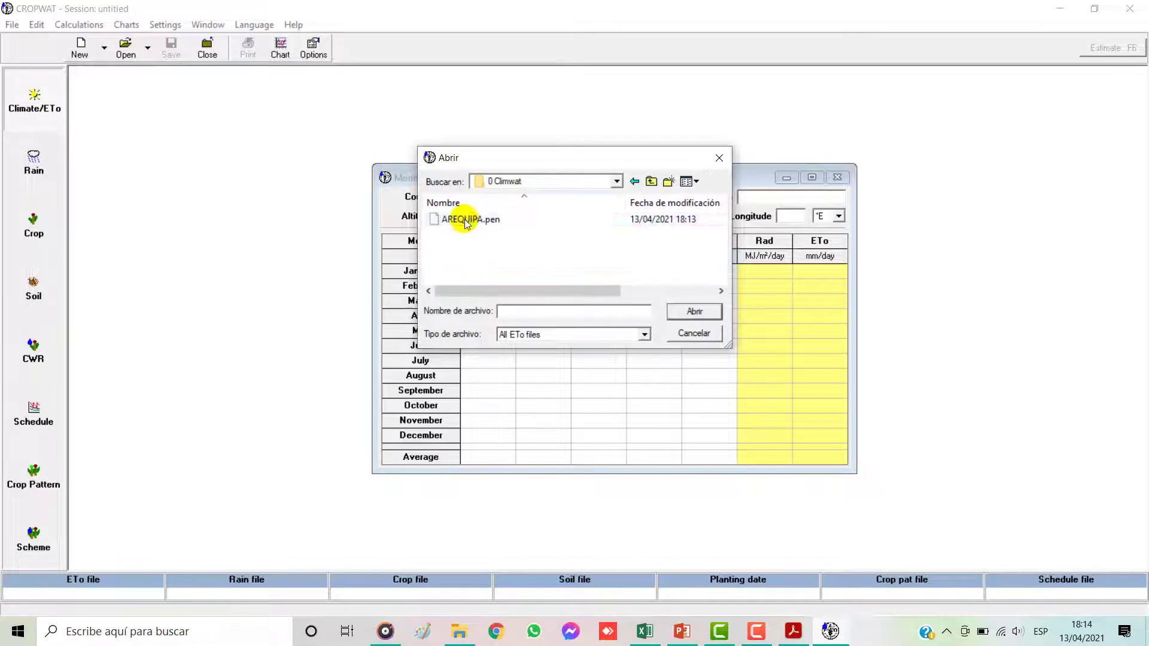
{"action": "left_click", "coordinate": [464, 219]}
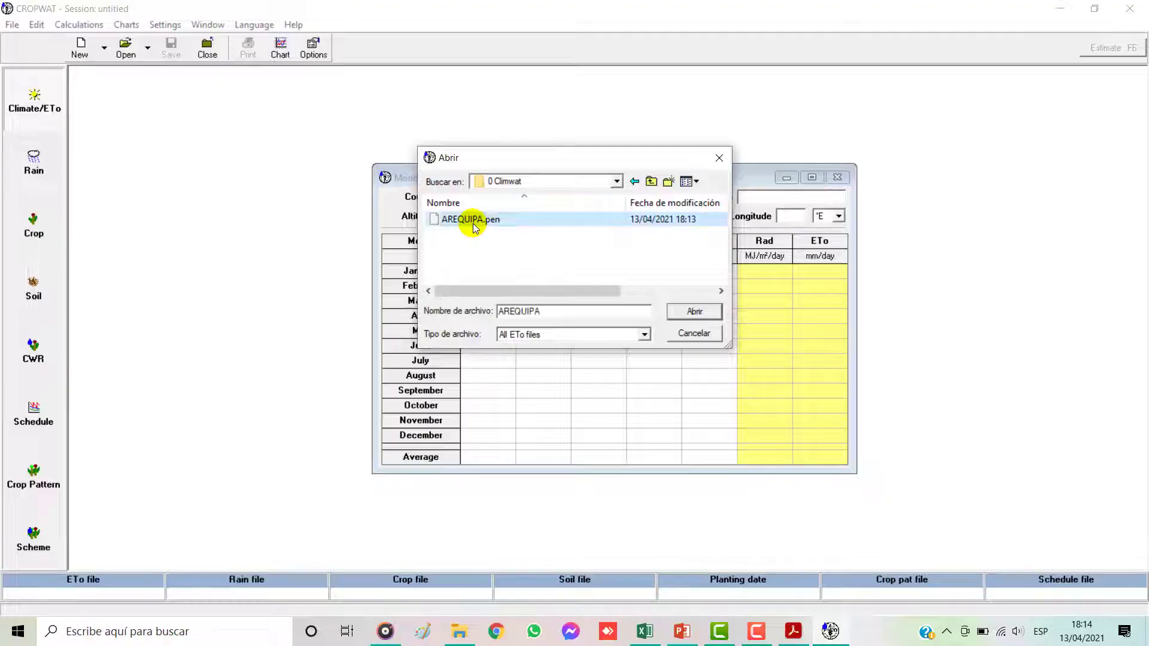
{"action": "left_click", "coordinate": [686, 312]}
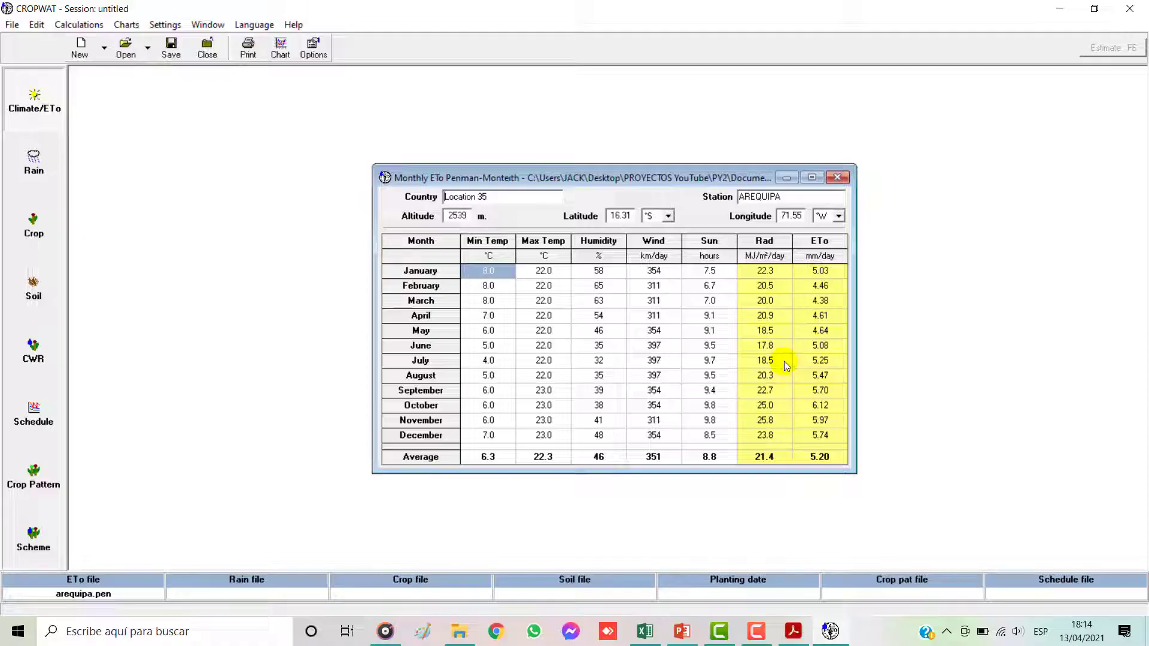
Step: Open the Climate/ETo chart of the Arequipa data and maximize its window
{"action": "left_click_drag", "start_coordinate": [666, 182], "coordinate": [541, 184]}
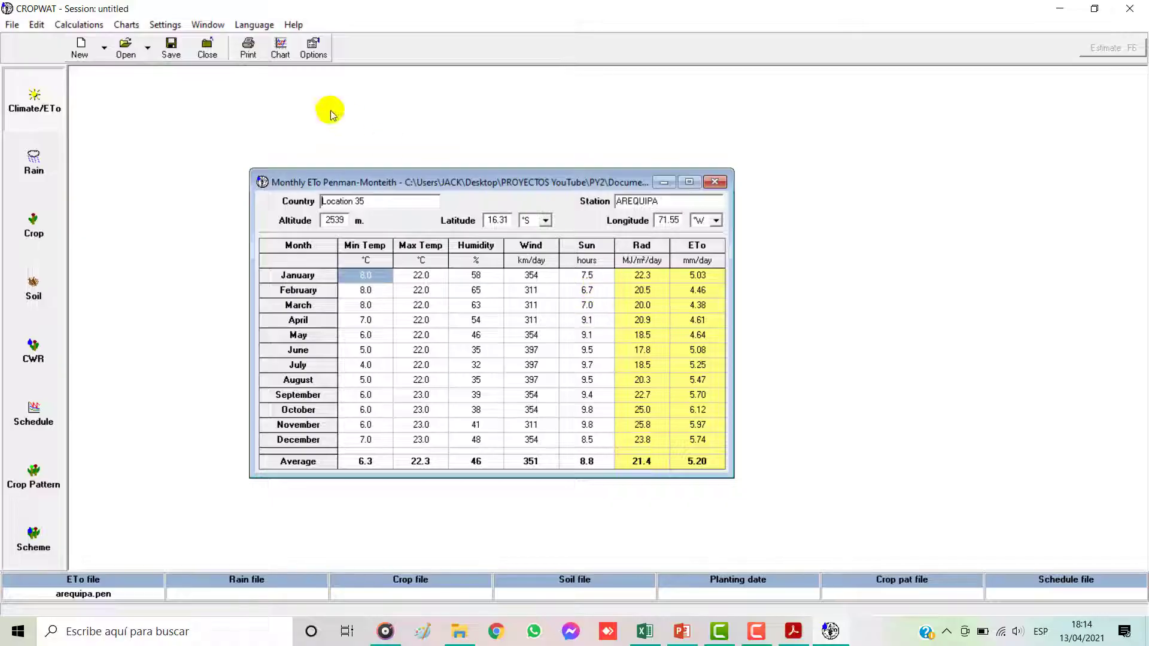
{"action": "left_click", "coordinate": [282, 47]}
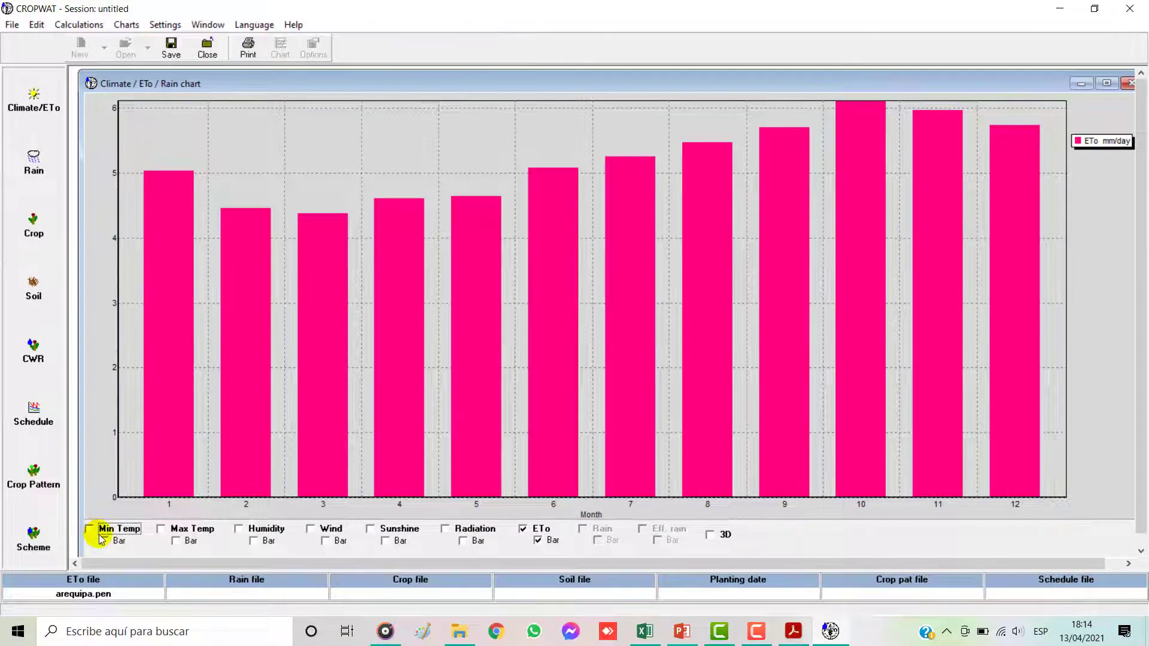
{"action": "left_click", "coordinate": [1106, 83]}
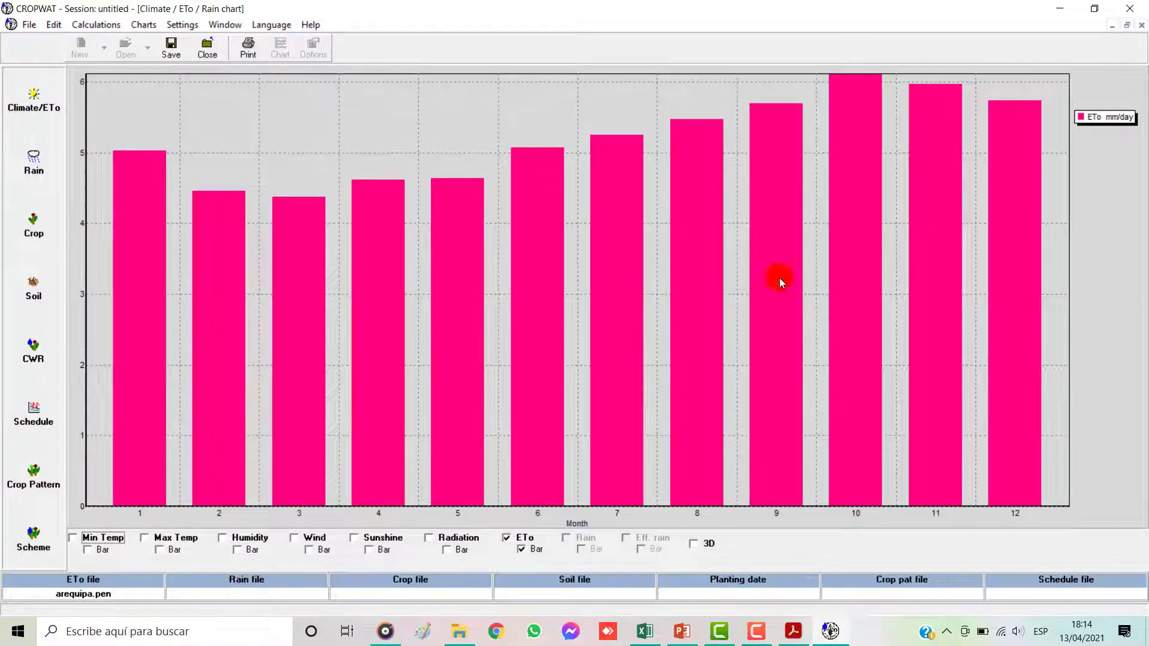
Step: Plot the Sunshine and Radiation series on the chart and hide the ETo series with its bars
{"action": "left_click", "coordinate": [354, 538]}
{"action": "left_click", "coordinate": [429, 538]}
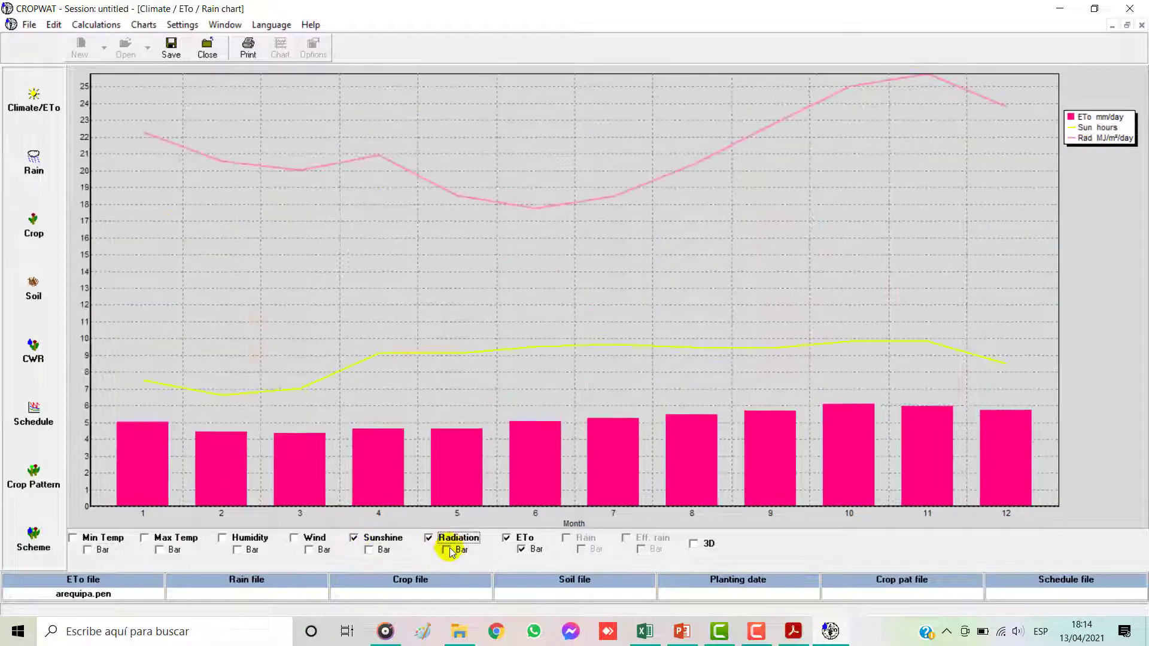
{"action": "left_click", "coordinate": [507, 539]}
{"action": "left_click", "coordinate": [521, 549]}
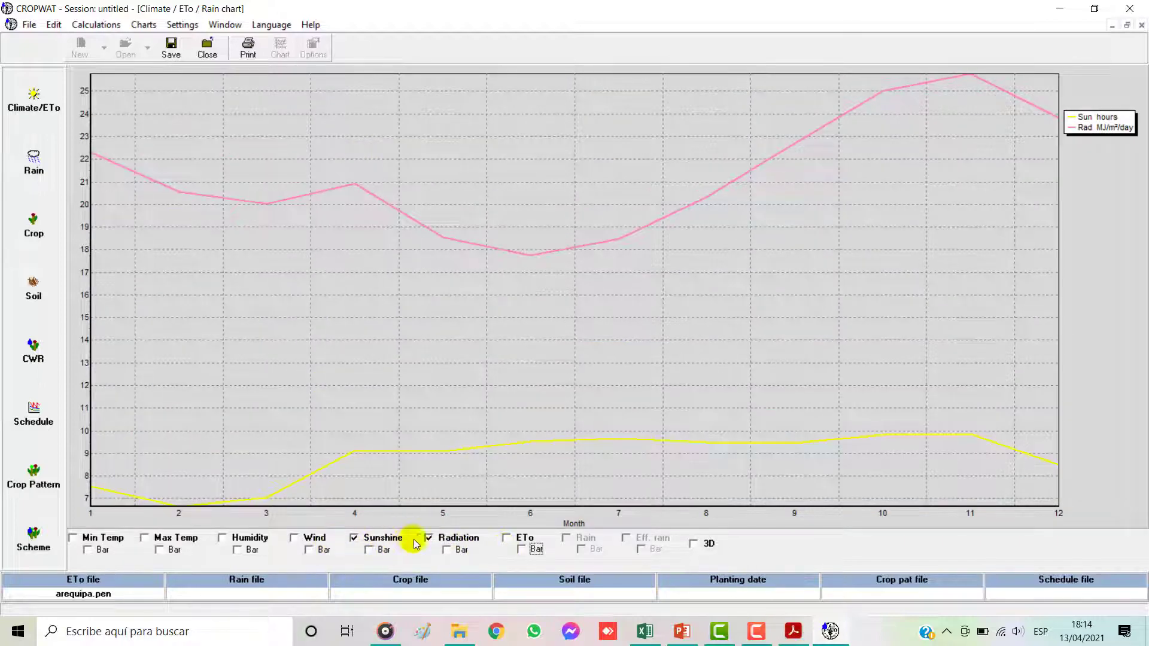
Step: Replace the Radiation and Sunshine series on the chart with Min Temp, Max Temp and ETo as lines
{"action": "left_click", "coordinate": [428, 538]}
{"action": "left_click", "coordinate": [91, 539]}
{"action": "left_click", "coordinate": [154, 539]}
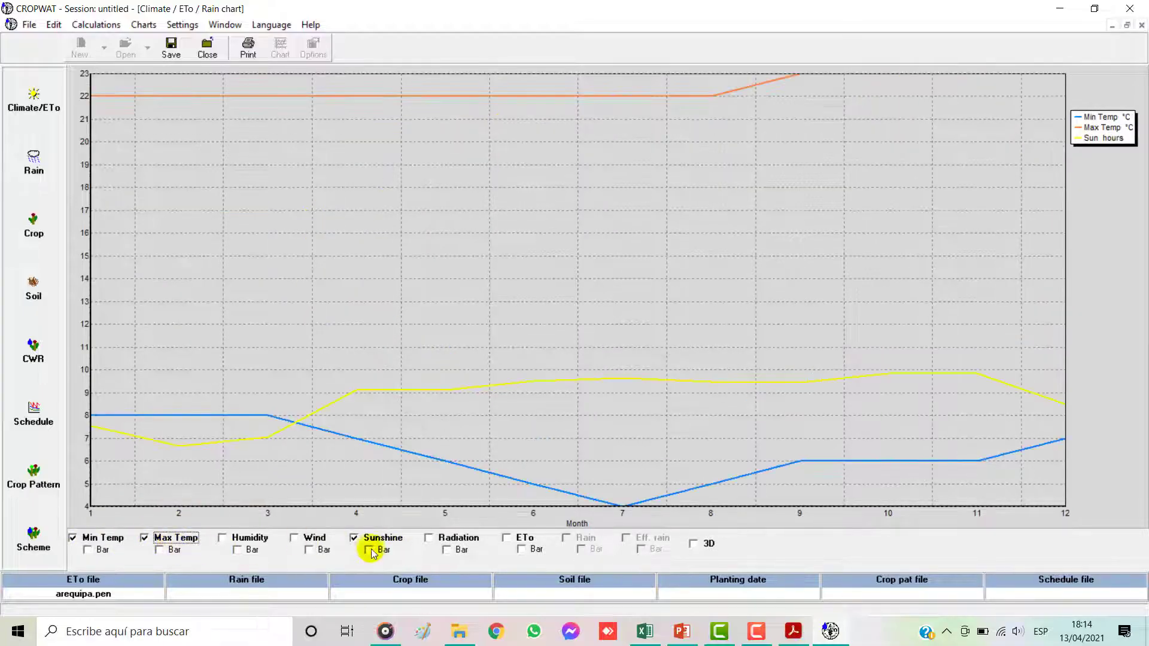
{"action": "left_click", "coordinate": [357, 539]}
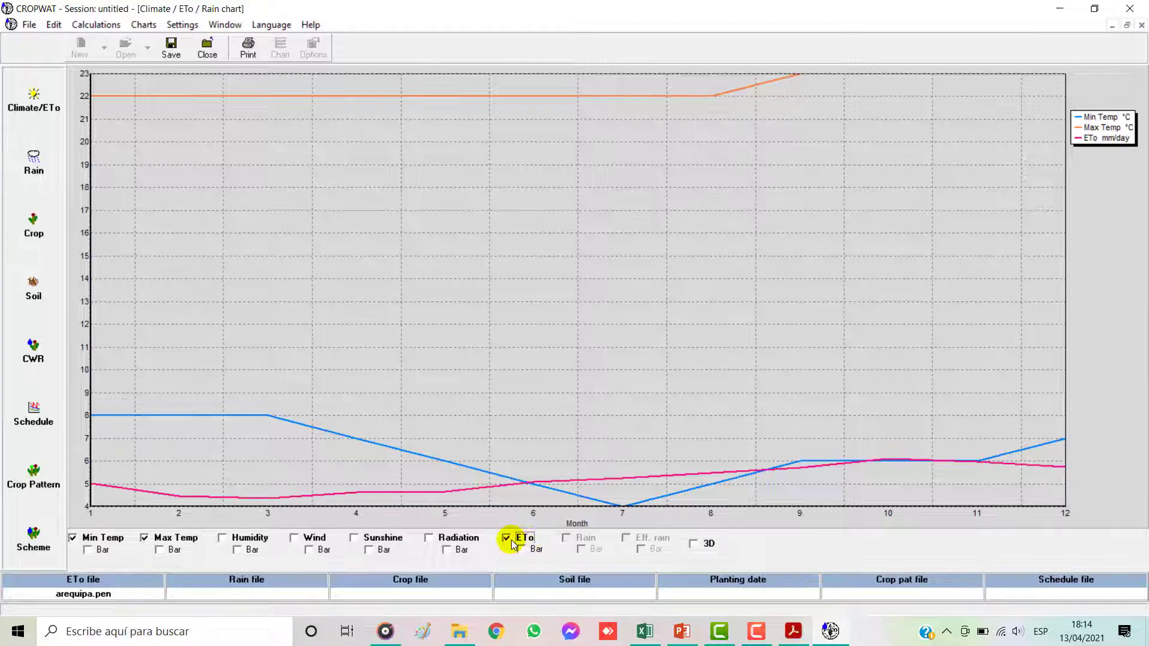
Step: Add the Humidity, Wind, Sunshine and Radiation series to the chart and display ETo as bars
{"action": "left_click", "coordinate": [248, 542]}
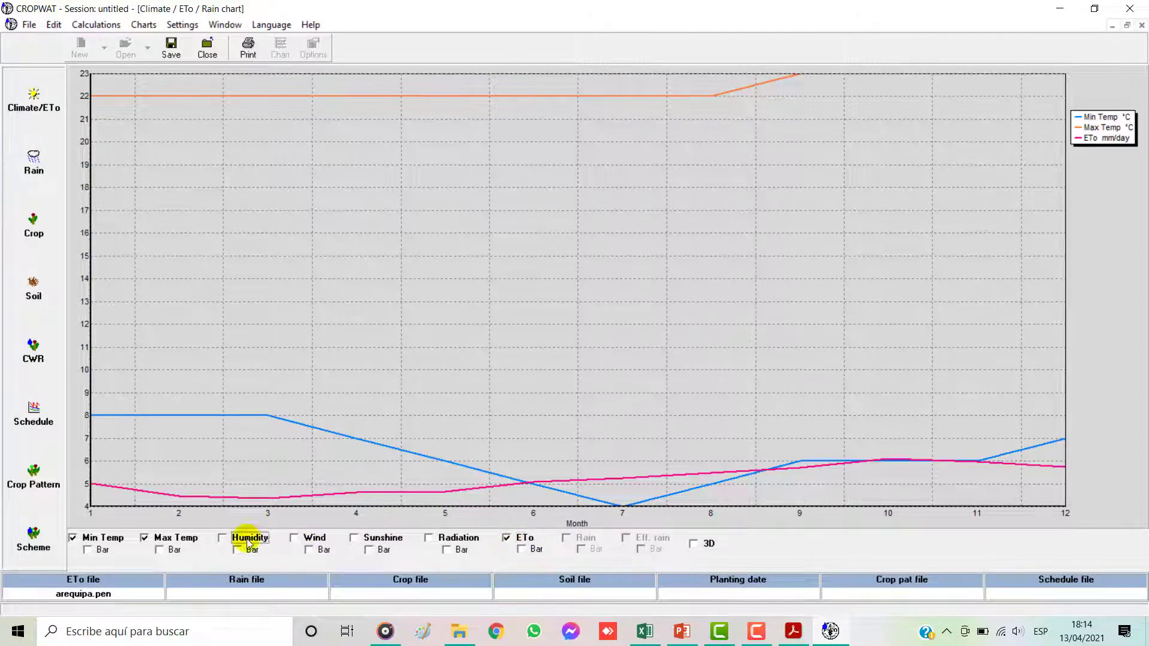
{"action": "left_click", "coordinate": [308, 539]}
{"action": "left_click", "coordinate": [355, 539]}
{"action": "left_click", "coordinate": [429, 537]}
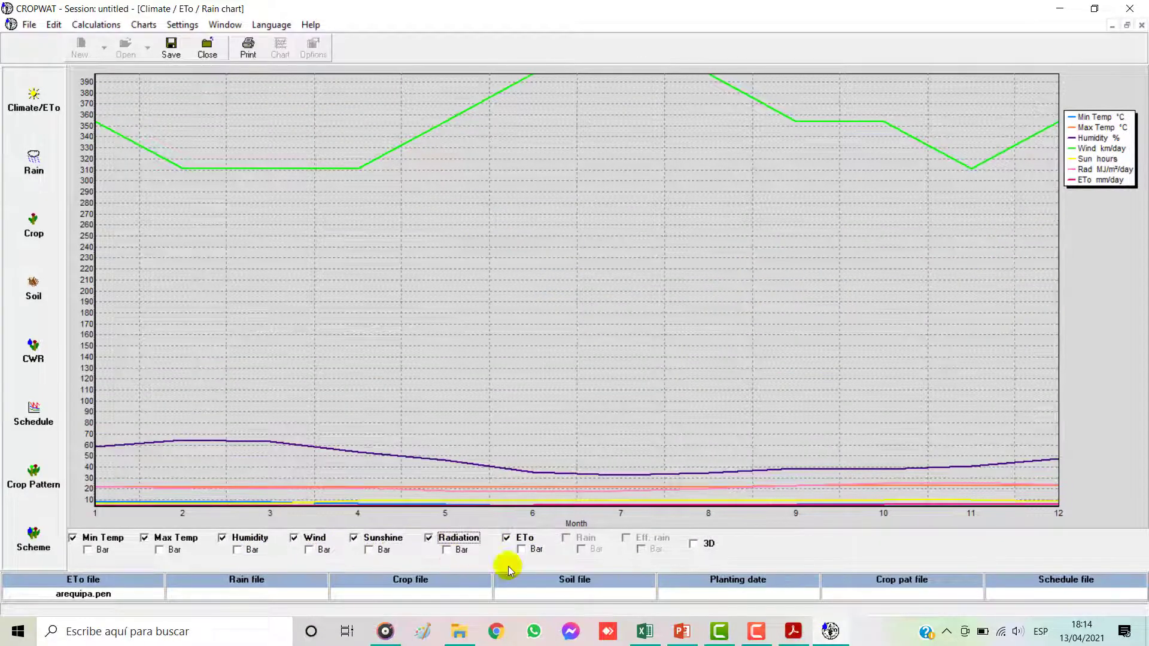
{"action": "left_click", "coordinate": [529, 550]}
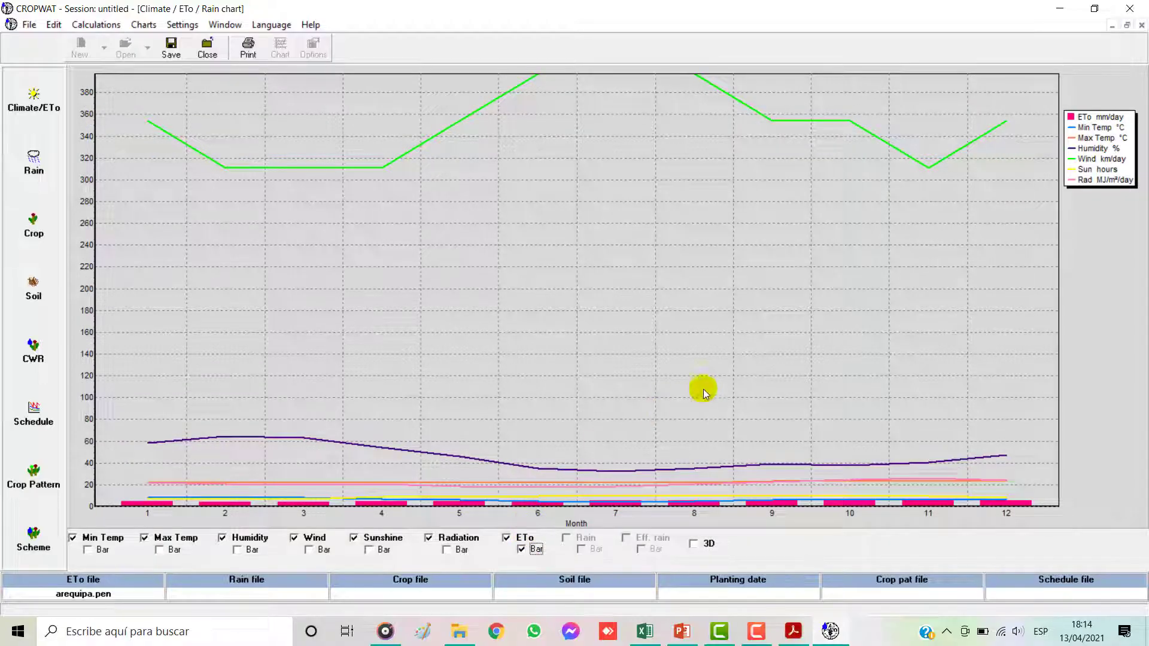
Step: Close the chart and restore the Monthly ETo Penman-Monteith table to a floating window near the middle of the workspace
{"action": "left_click", "coordinate": [1142, 26]}
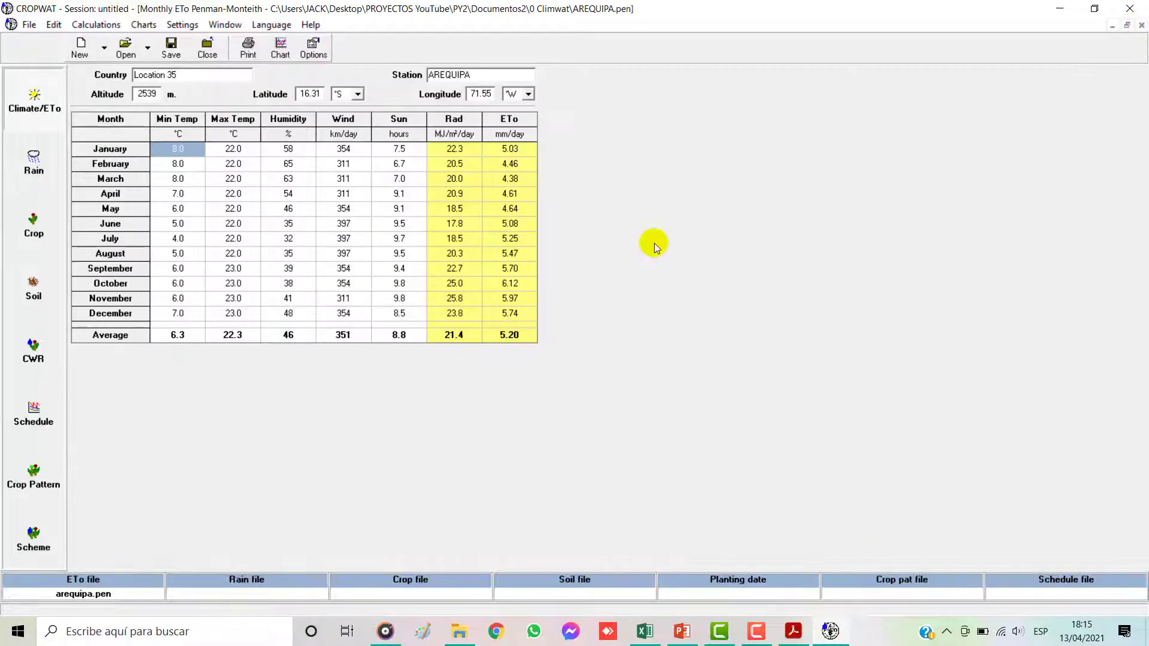
{"action": "left_click", "coordinate": [1127, 26]}
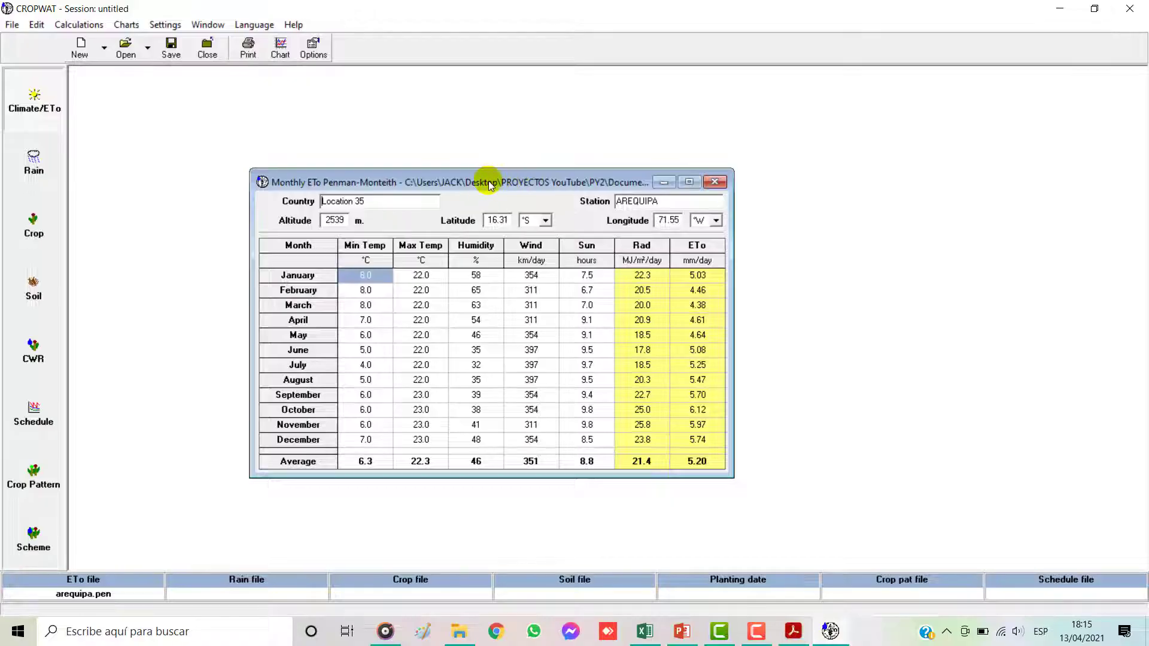
{"action": "left_click_drag", "start_coordinate": [484, 183], "coordinate": [511, 186]}
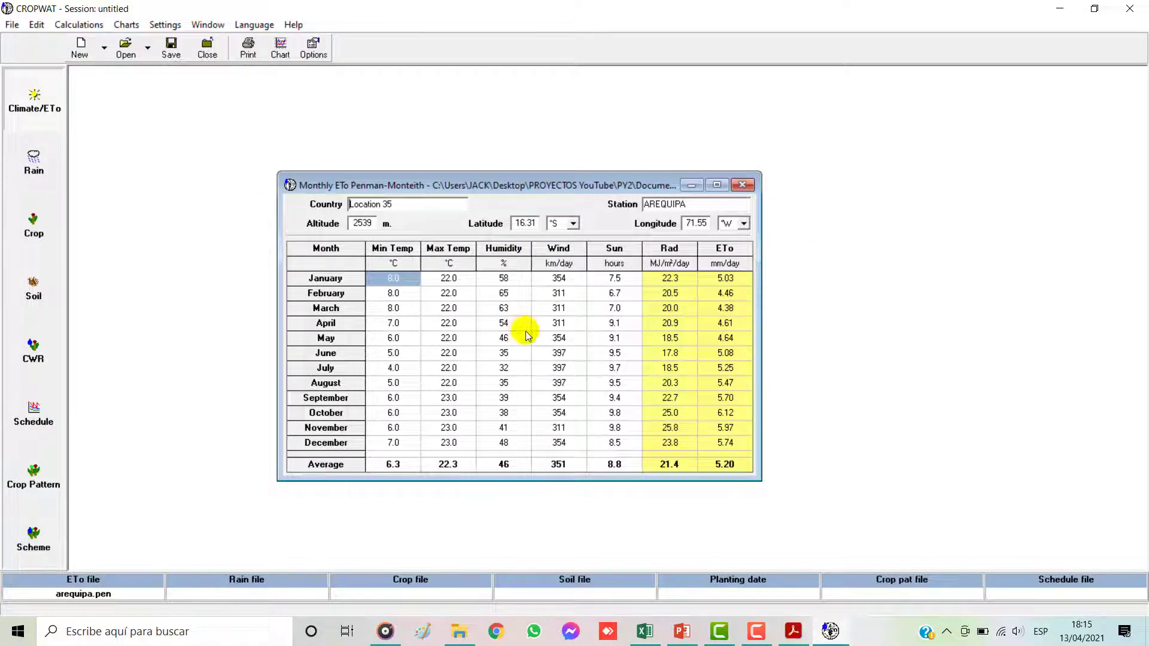
Step: Check the Cropwat section of the Excel workbook, then review CROPWAT's Climate/ETo data settings and units without changing them
{"action": "left_click", "coordinate": [645, 631]}
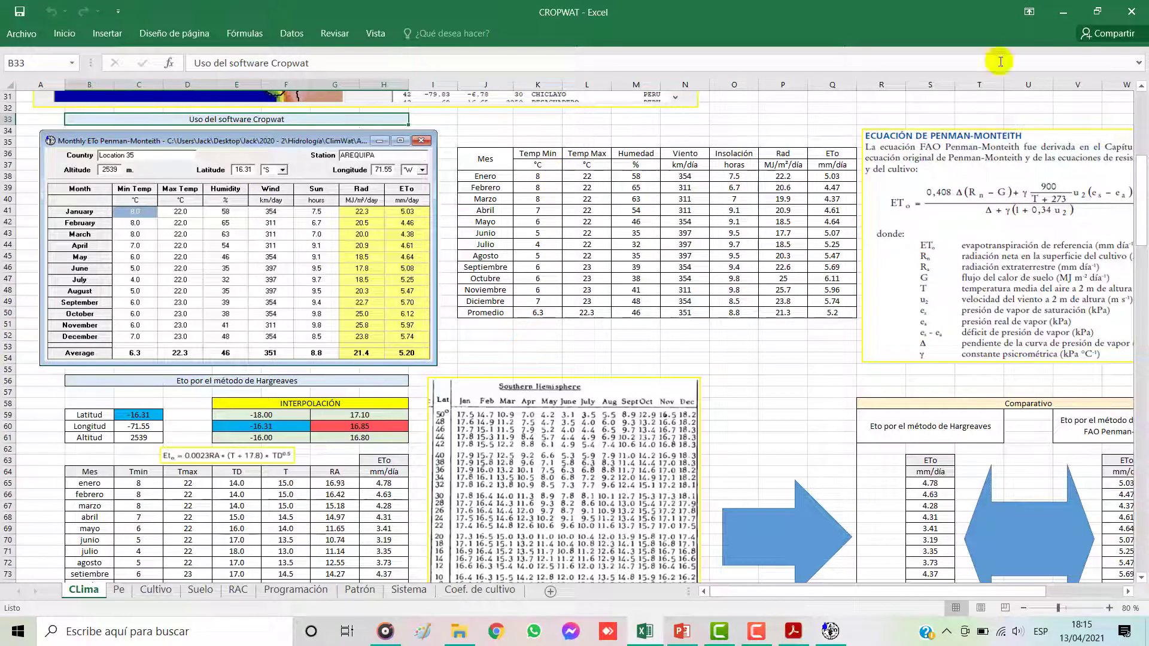
{"action": "left_click", "coordinate": [1063, 12]}
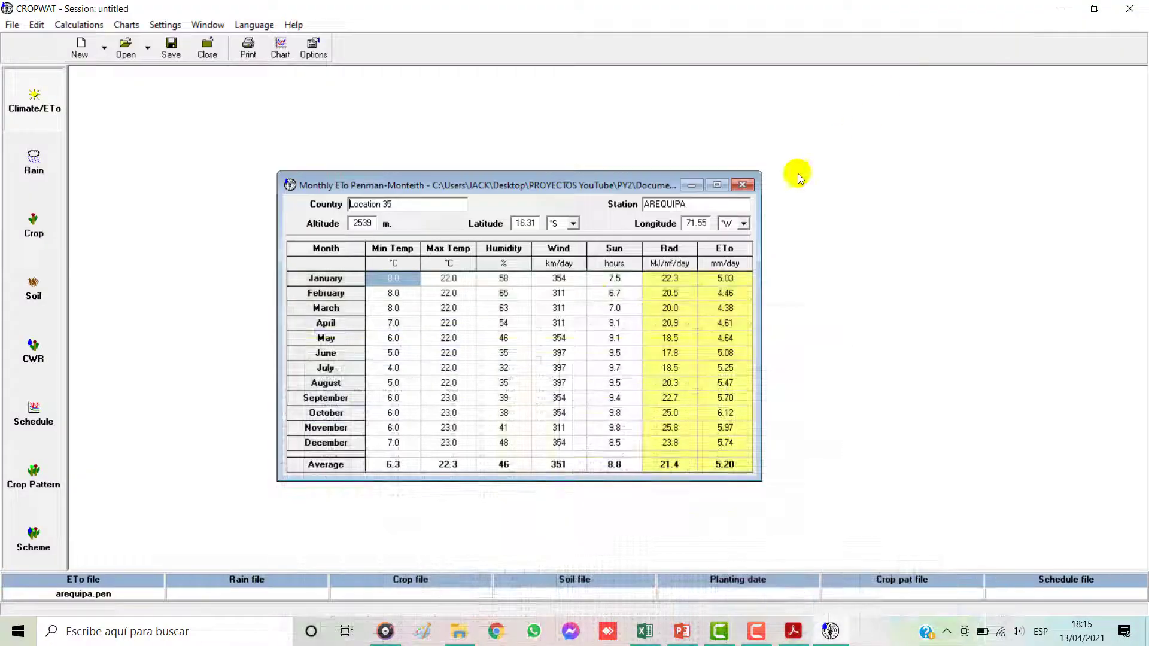
{"action": "left_click", "coordinate": [312, 55]}
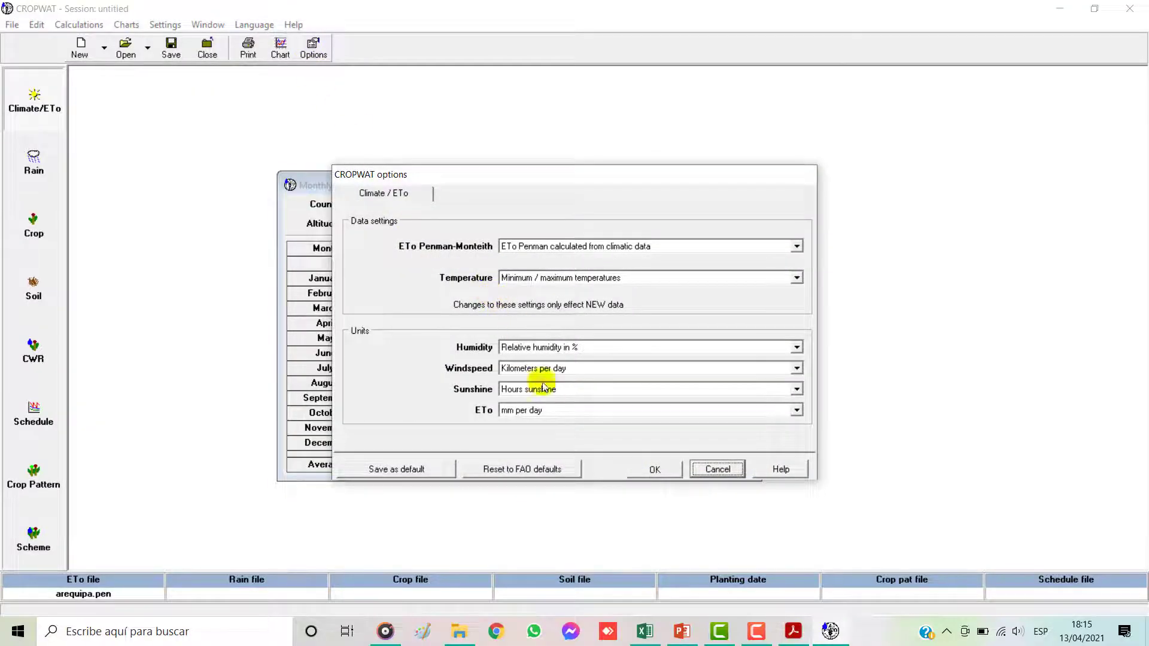
{"action": "left_click", "coordinate": [708, 471]}
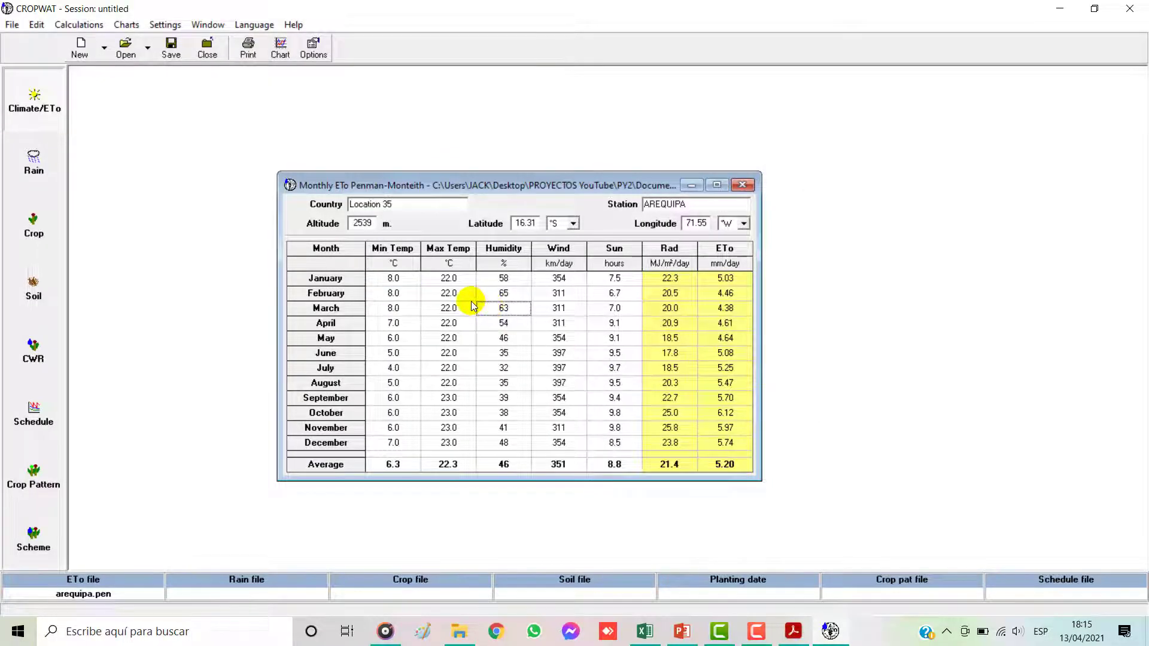
Step: Copy the monthly ETo table as data only and paste it at cell T95 of the CLima sheet in Excel
{"action": "right_click", "coordinate": [472, 306]}
{"action": "mouse_move", "coordinate": [550, 388]}
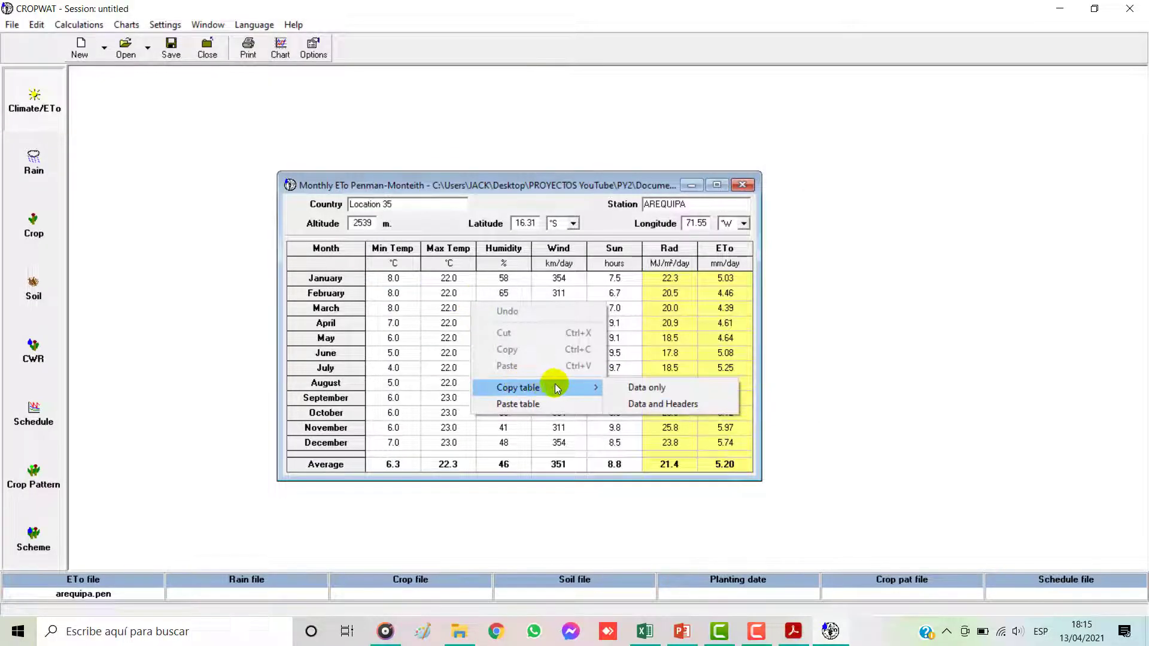
{"action": "left_click", "coordinate": [651, 388]}
{"action": "left_click", "coordinate": [645, 631]}
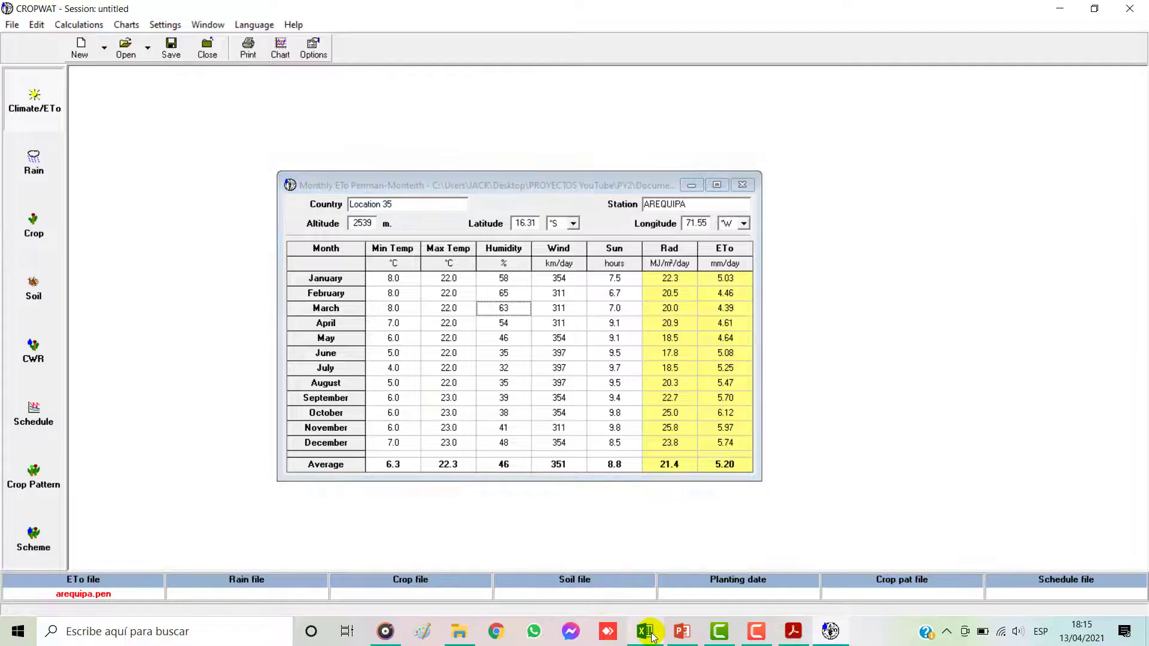
{"action": "scroll", "coordinate": [721, 410], "scroll_direction": "down", "scroll_amount": 15}
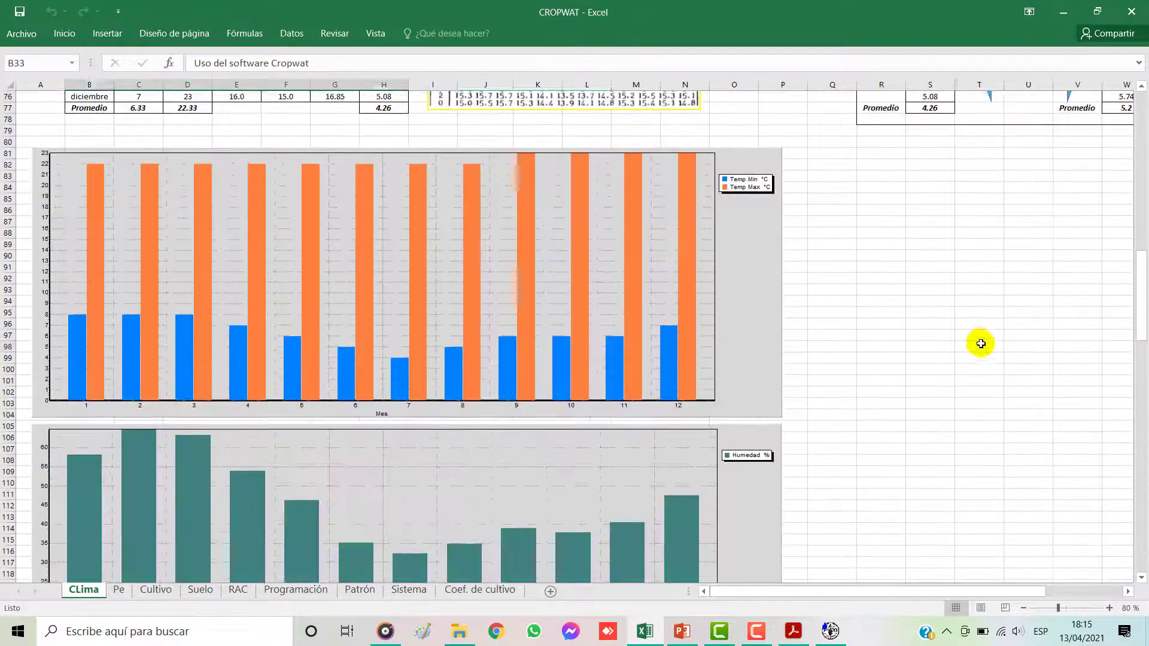
{"action": "left_click", "coordinate": [972, 349]}
{"action": "left_click_drag", "start_coordinate": [926, 587], "coordinate": [1031, 587]}
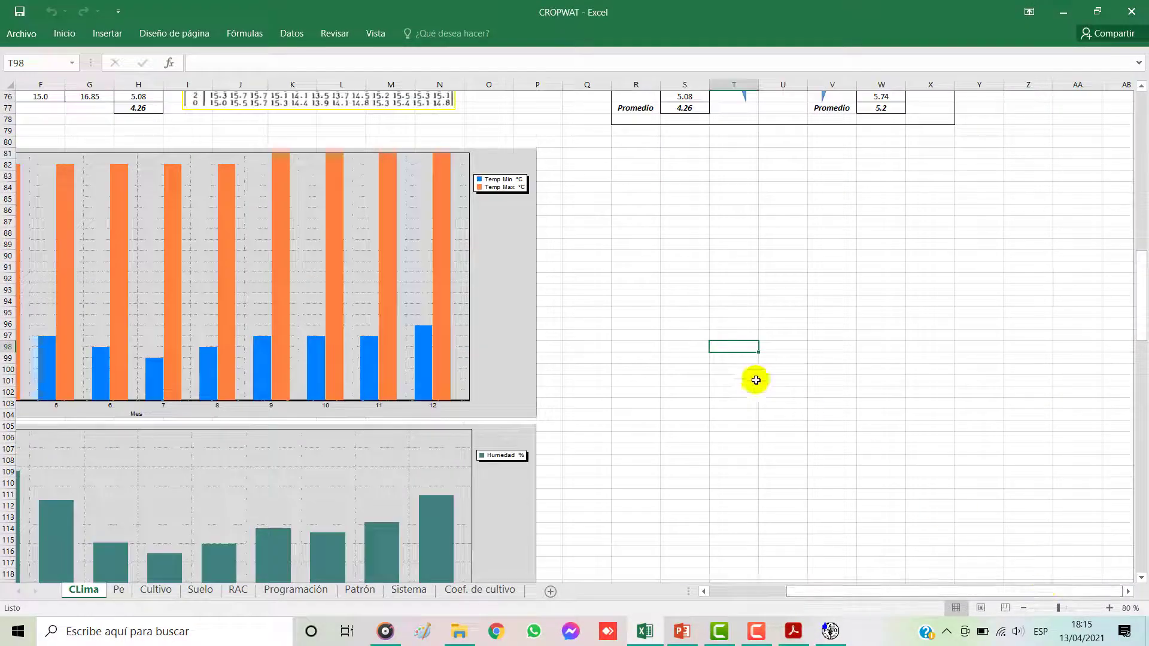
{"action": "right_click", "coordinate": [715, 314]}
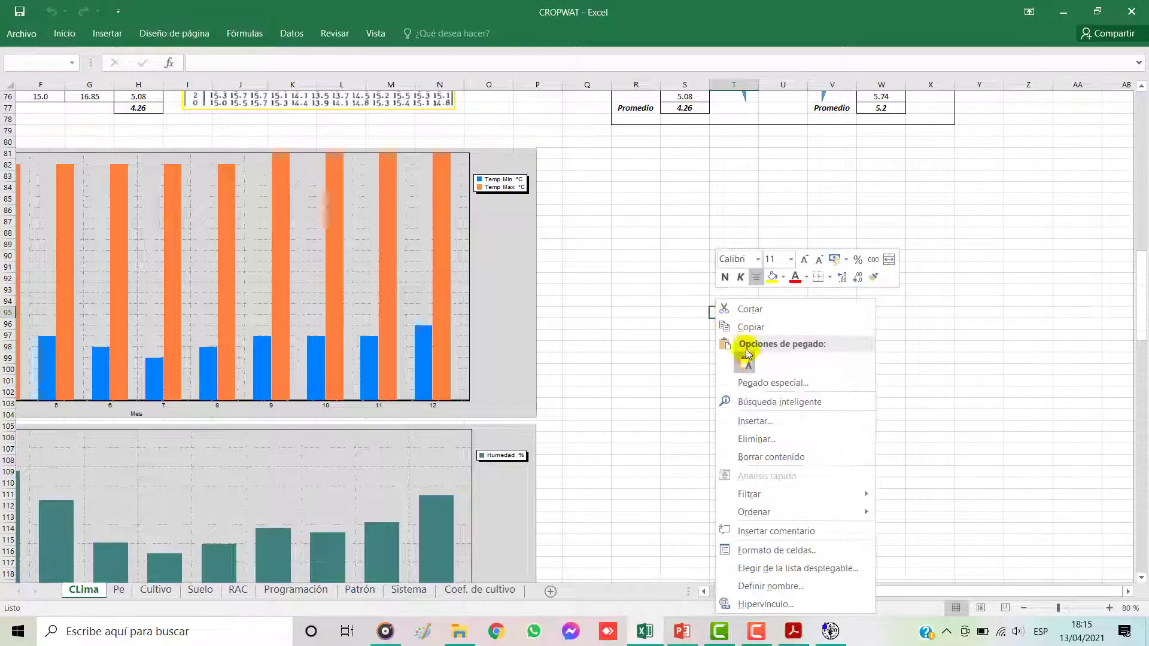
{"action": "left_click", "coordinate": [692, 306]}
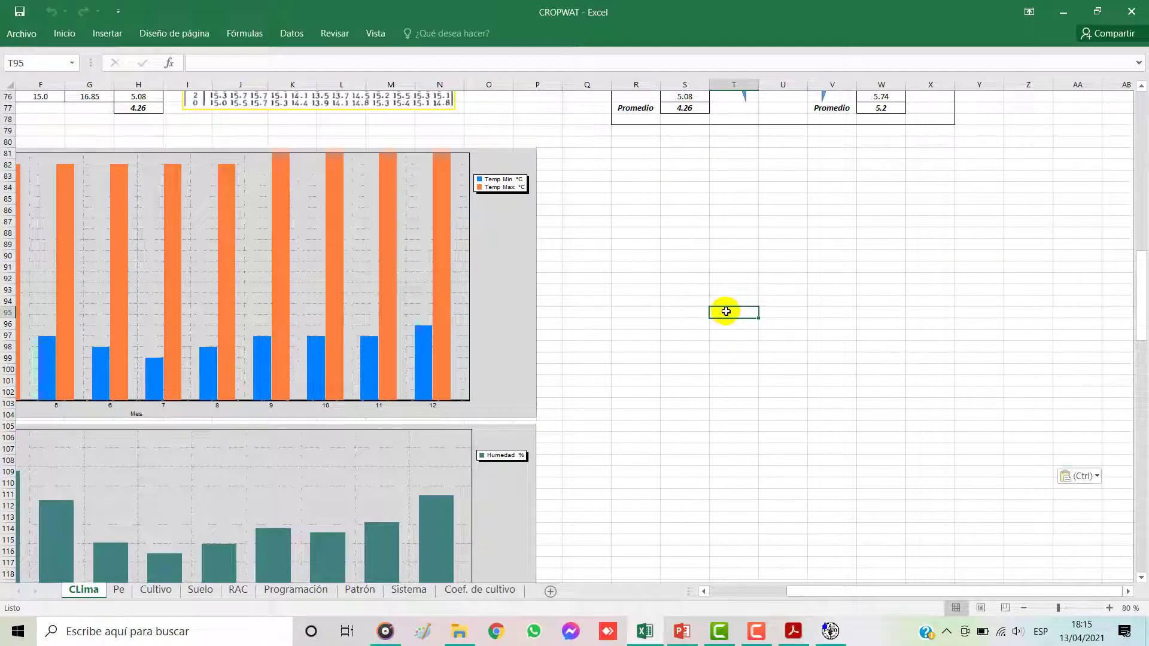
{"action": "left_click", "coordinate": [931, 369]}
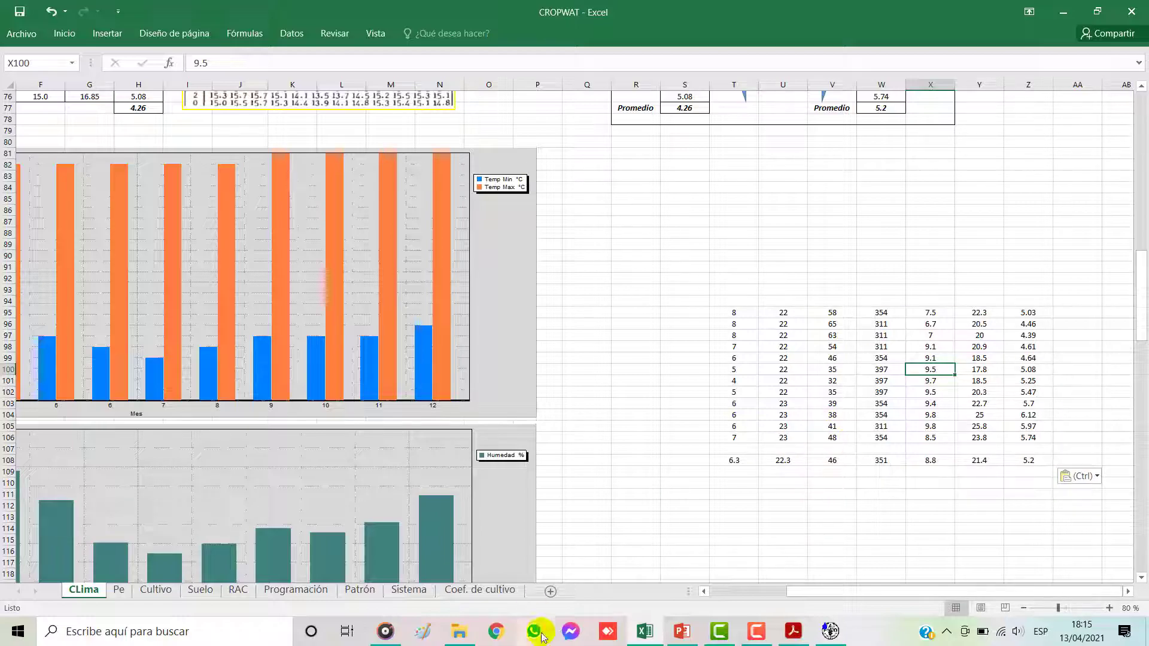
Step: Copy the CROPWAT monthly ETo table with data and headers and paste it at cell T111 of Excel's CLima sheet
{"action": "left_click", "coordinate": [829, 631]}
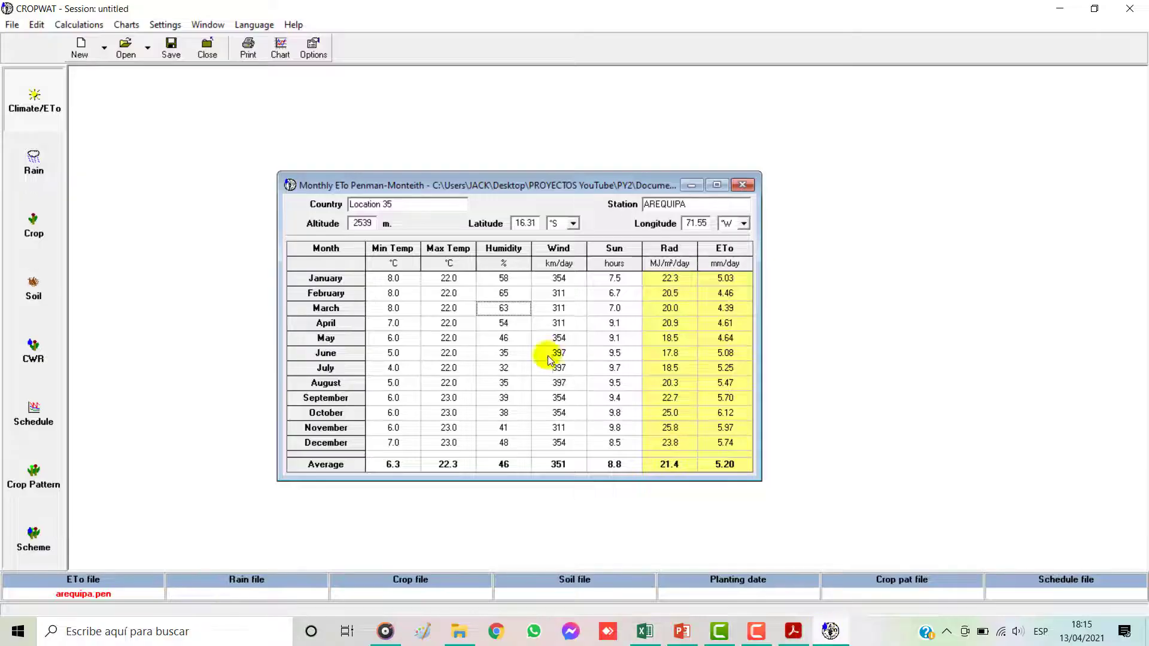
{"action": "right_click", "coordinate": [506, 322]}
{"action": "mouse_move", "coordinate": [556, 409]}
{"action": "left_click", "coordinate": [697, 427]}
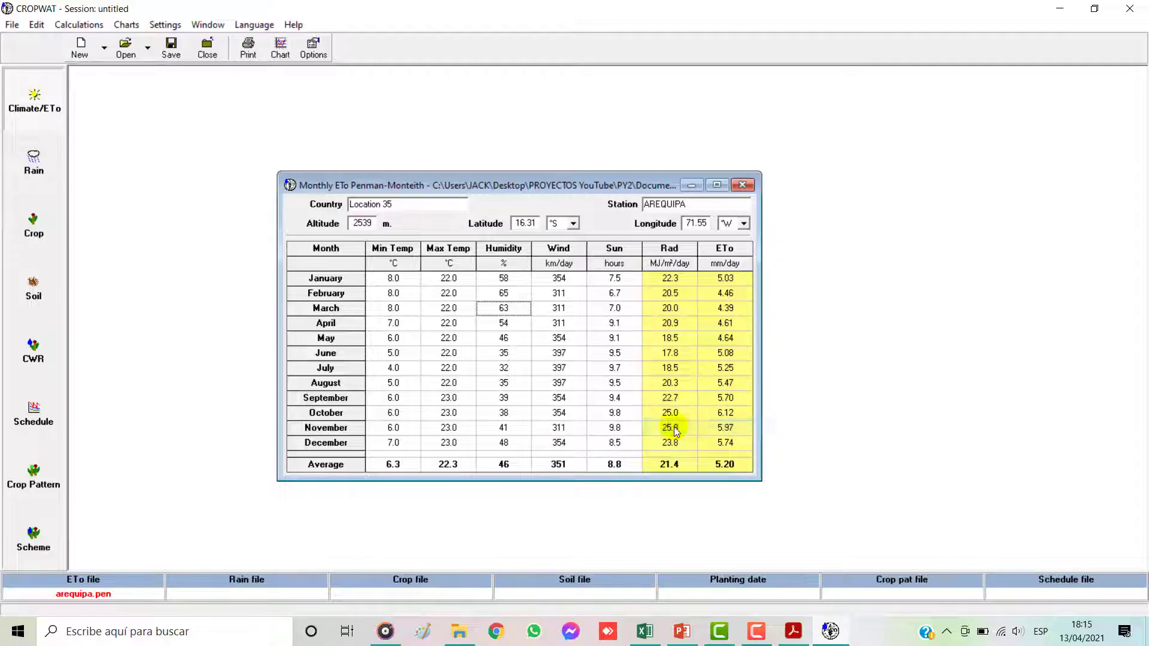
{"action": "left_click", "coordinate": [645, 632]}
{"action": "left_click", "coordinate": [735, 495]}
{"action": "key", "text": "ctrl+v"}
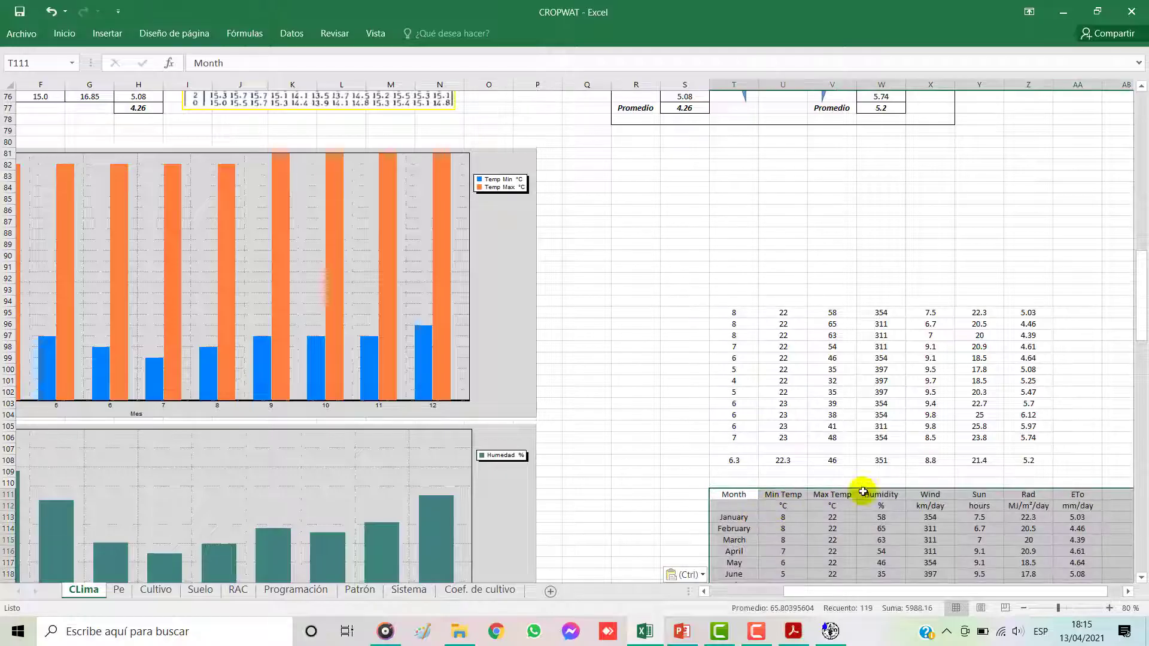
{"action": "scroll", "coordinate": [903, 477], "scroll_direction": "down", "scroll_amount": 4}
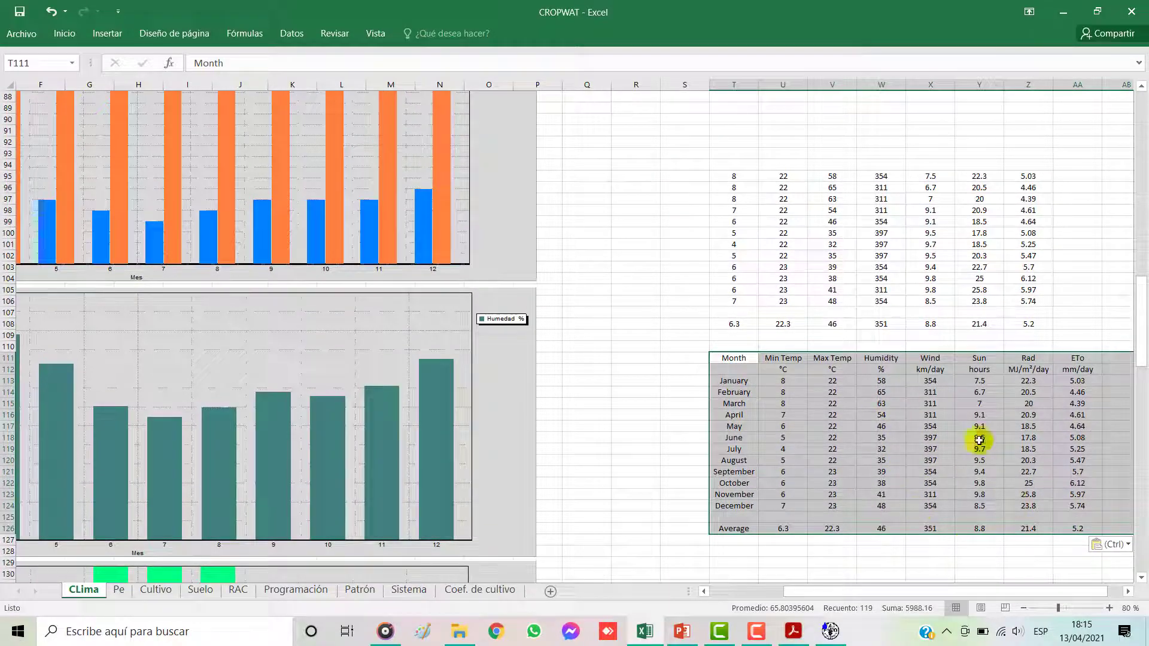
{"action": "left_click_drag", "start_coordinate": [998, 592], "coordinate": [1015, 591]}
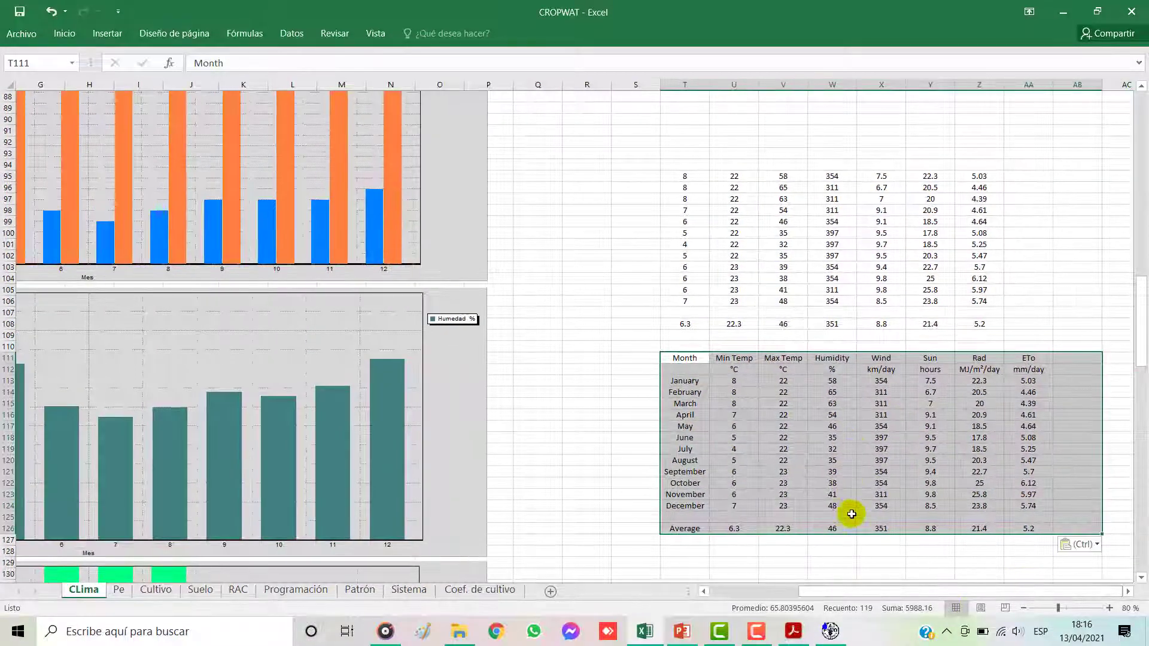
Step: Delete both pasted climate tables from the CLima sheet, starting at cell T95
{"action": "scroll", "coordinate": [832, 377], "scroll_direction": "up", "scroll_amount": 1}
{"action": "left_click", "coordinate": [829, 337]}
{"action": "left_click_drag", "start_coordinate": [677, 210], "coordinate": [1056, 558]}
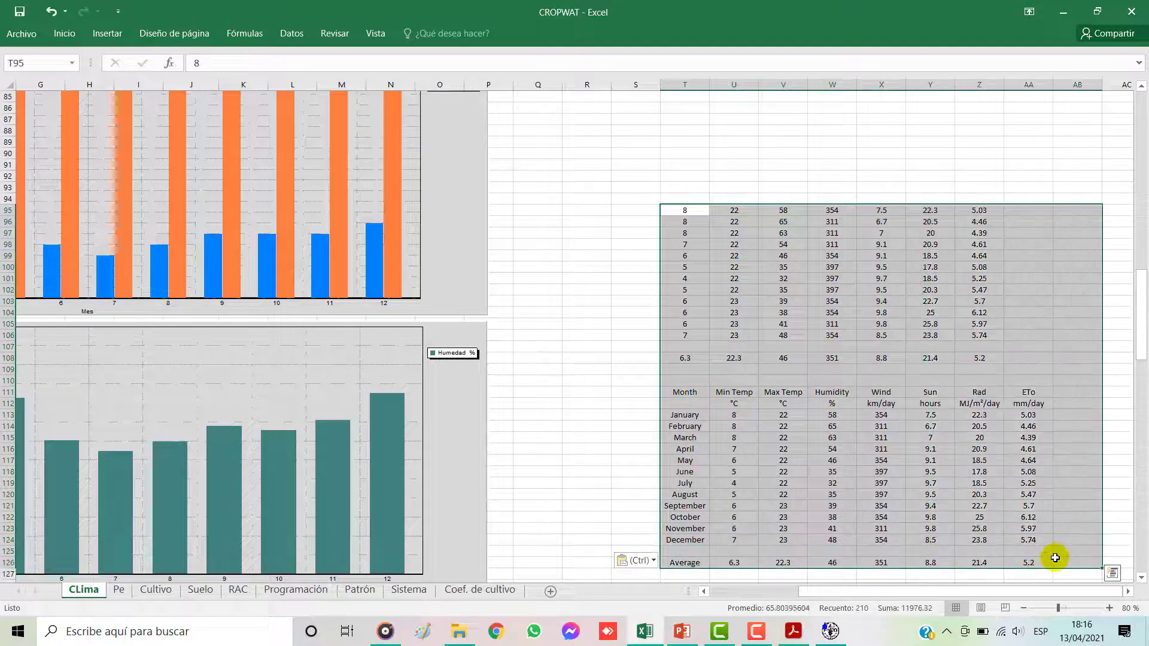
{"action": "key", "text": "Delete"}
Step: Examine the Spanish monthly climate table and its ETo column beside the Cropwat capture on the CLima sheet
{"action": "scroll", "coordinate": [585, 403], "scroll_direction": "up", "scroll_amount": 11}
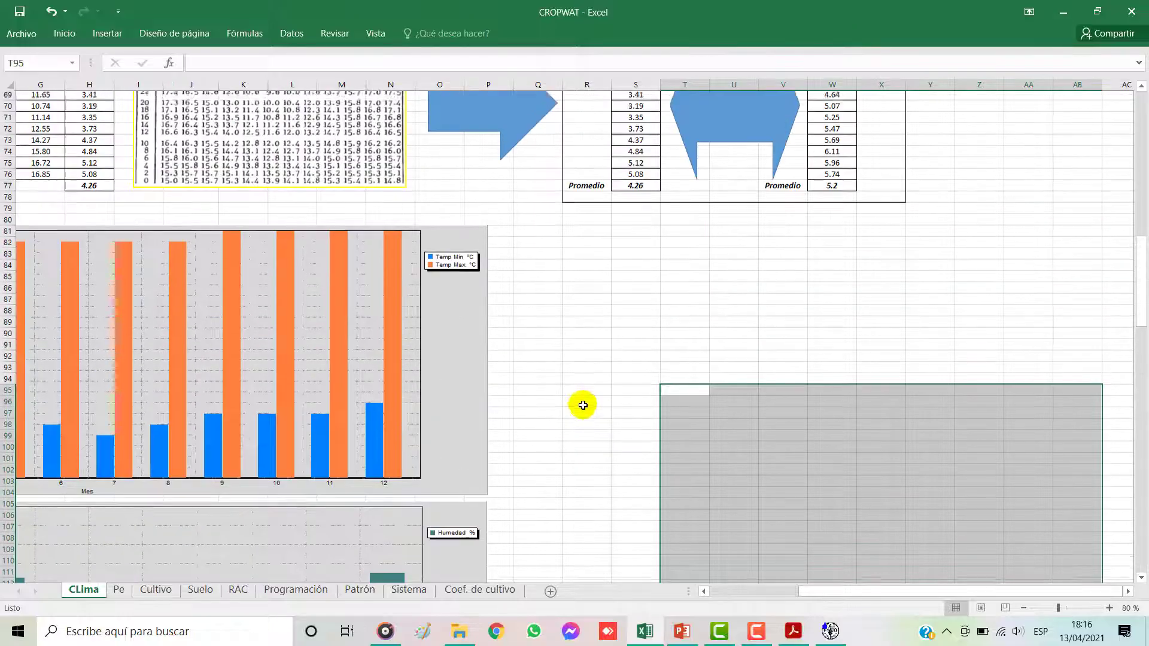
{"action": "scroll", "coordinate": [569, 391], "scroll_direction": "up", "scroll_amount": 7}
{"action": "left_click_drag", "start_coordinate": [192, 159], "coordinate": [529, 314]}
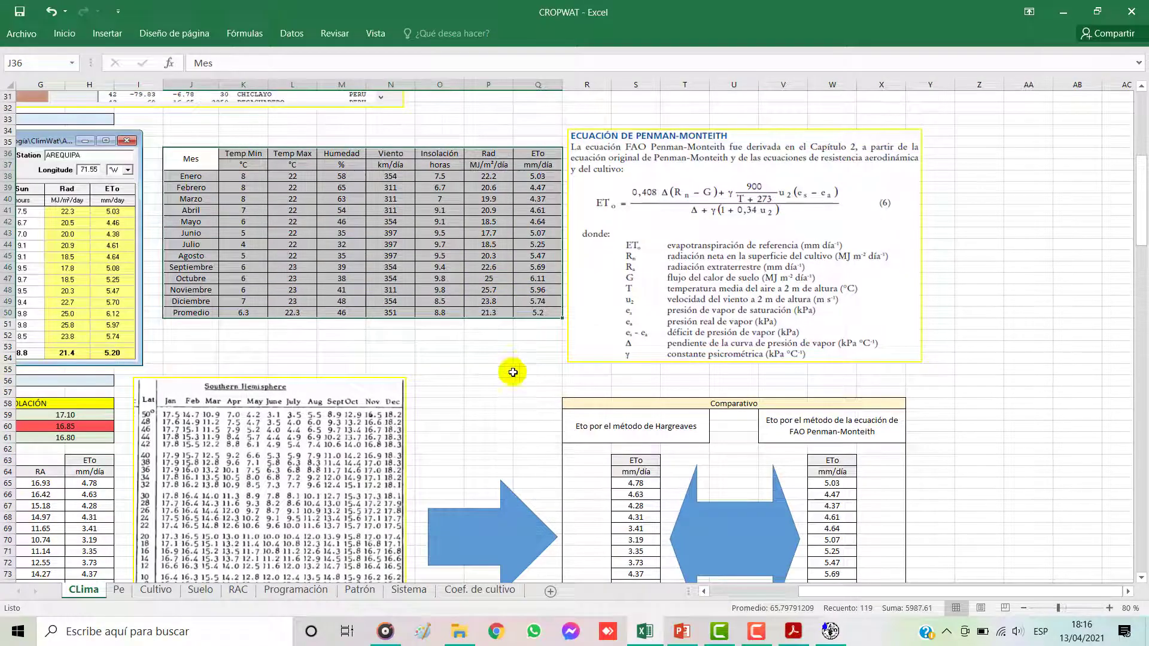
{"action": "left_click_drag", "start_coordinate": [802, 592], "coordinate": [715, 593]}
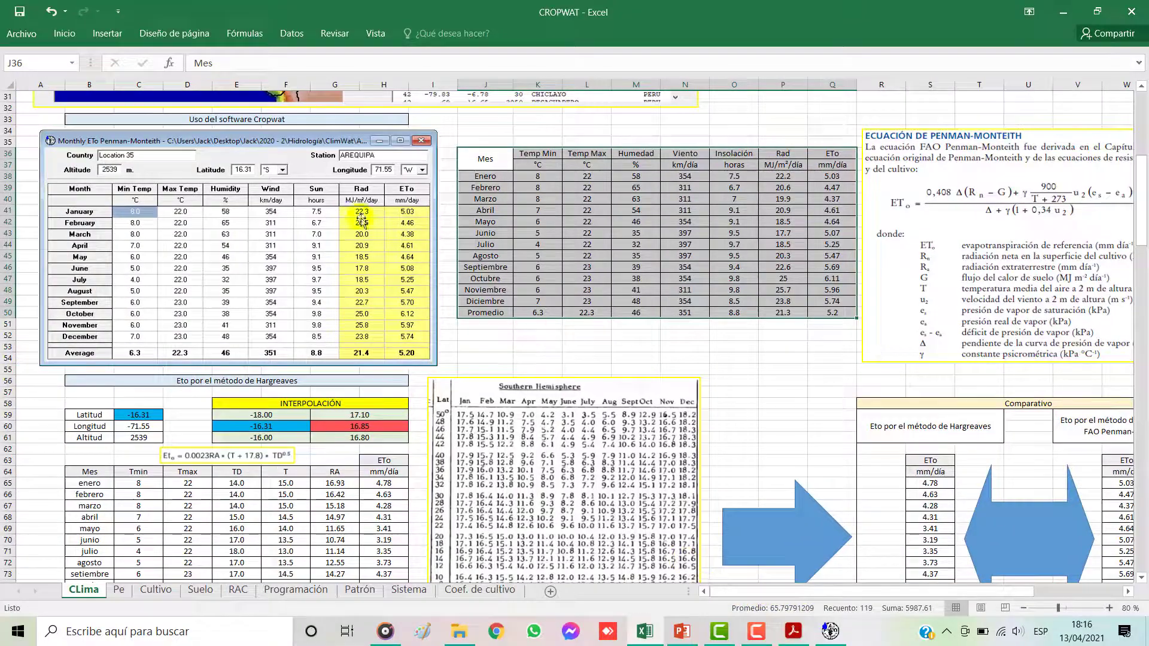
{"action": "left_click", "coordinate": [614, 333]}
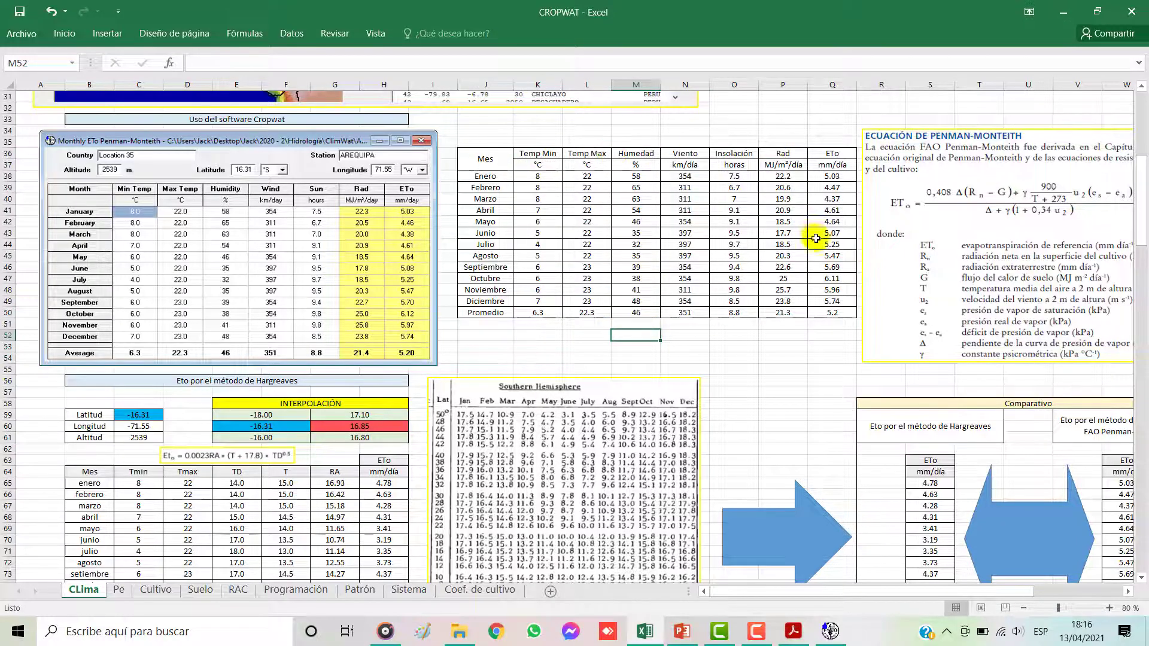
{"action": "left_click", "coordinate": [823, 187]}
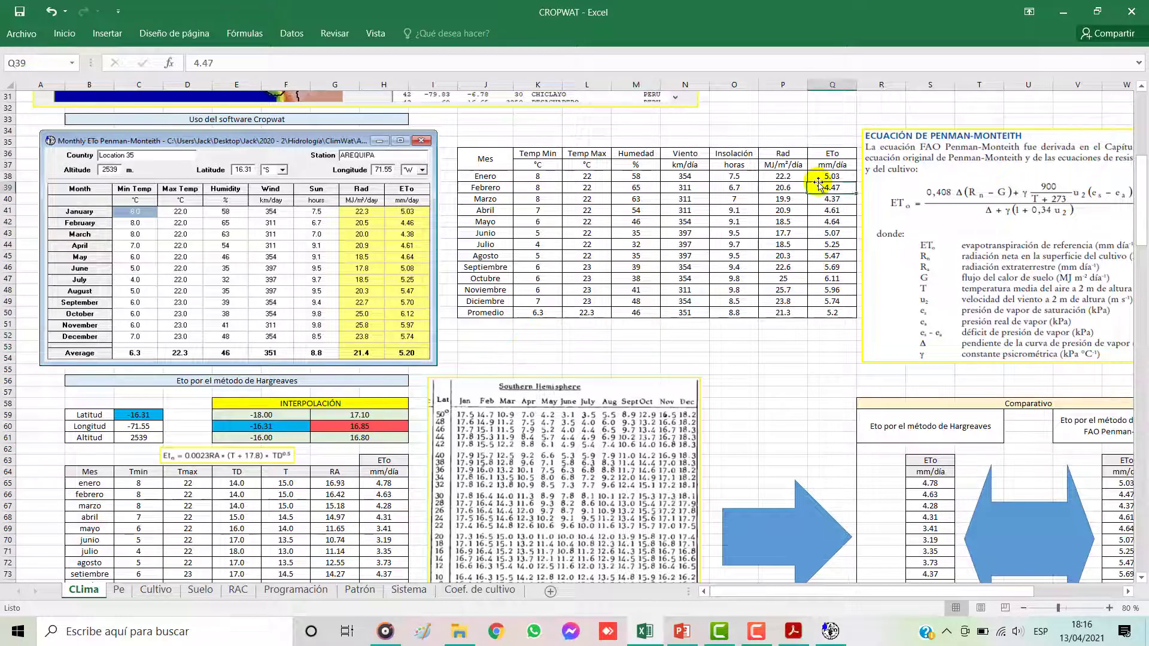
Step: Examine the section on ETo by the Hargreaves method below the Penman-Monteith tables on the CLima sheet
{"action": "left_click", "coordinate": [792, 188]}
{"action": "scroll", "coordinate": [352, 332], "scroll_direction": "down", "scroll_amount": 2}
{"action": "left_click", "coordinate": [233, 312]}
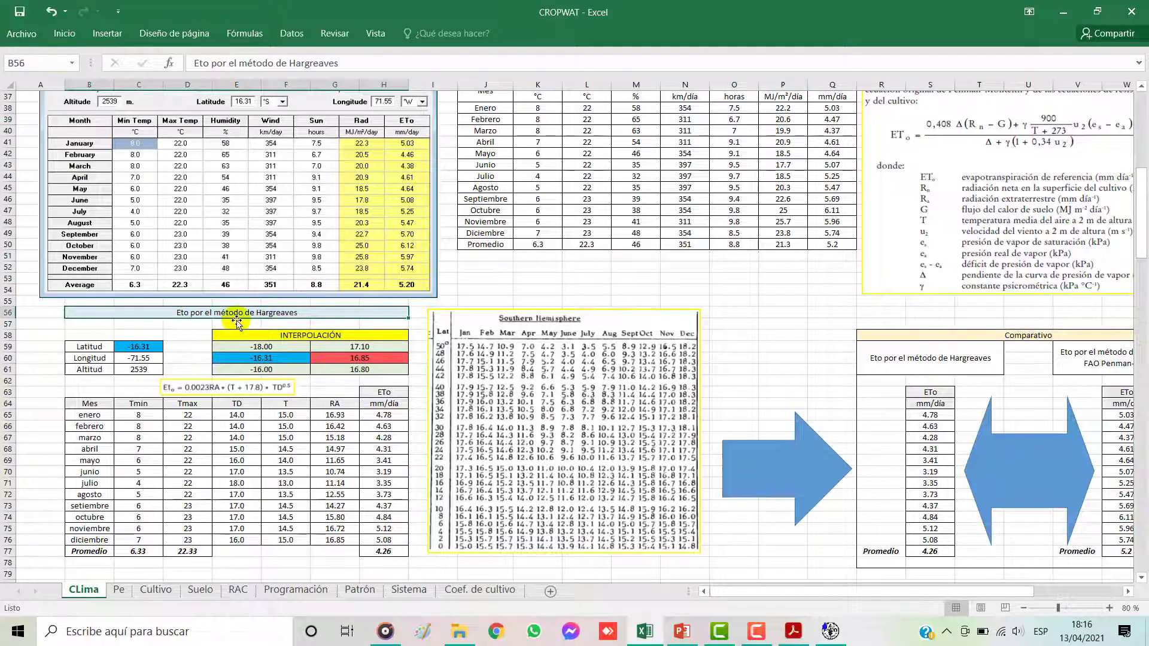
{"action": "scroll", "coordinate": [226, 403], "scroll_direction": "down", "scroll_amount": 1}
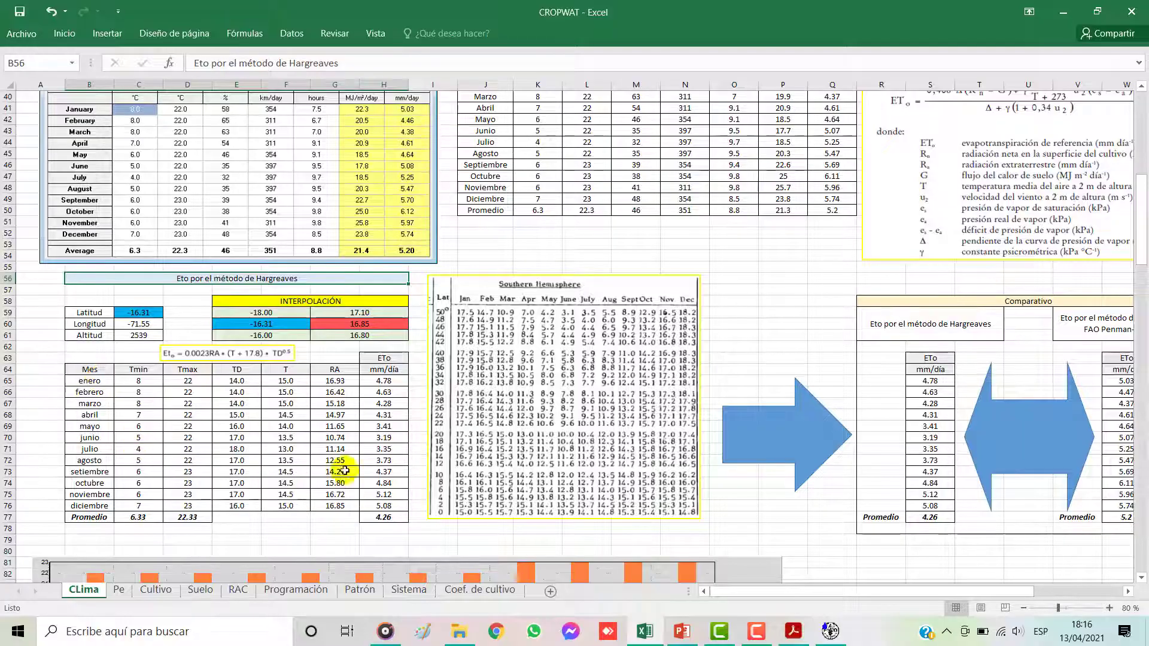
Step: Try to enlarge the Hargreaves equation picture above the monthly table, and undo the resizing
{"action": "left_click", "coordinate": [222, 348]}
{"action": "left_click_drag", "start_coordinate": [294, 346], "coordinate": [403, 213]}
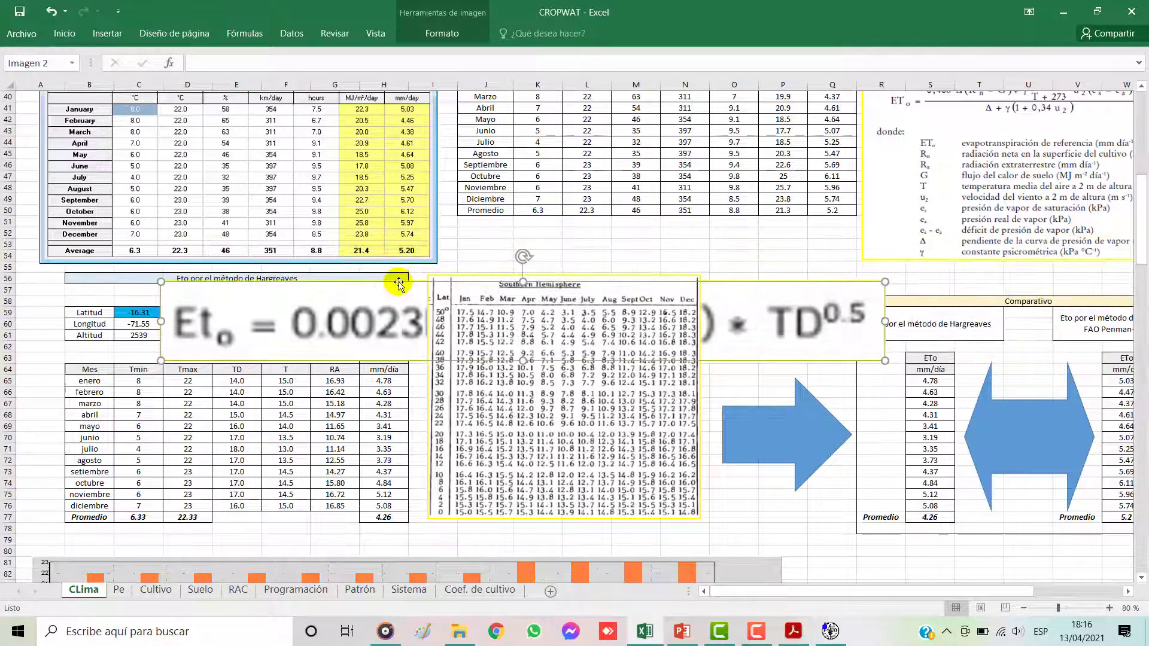
{"action": "left_click_drag", "start_coordinate": [357, 313], "coordinate": [285, 365]}
{"action": "key", "text": "ctrl+z"}
{"action": "key", "text": "ctrl+z"}
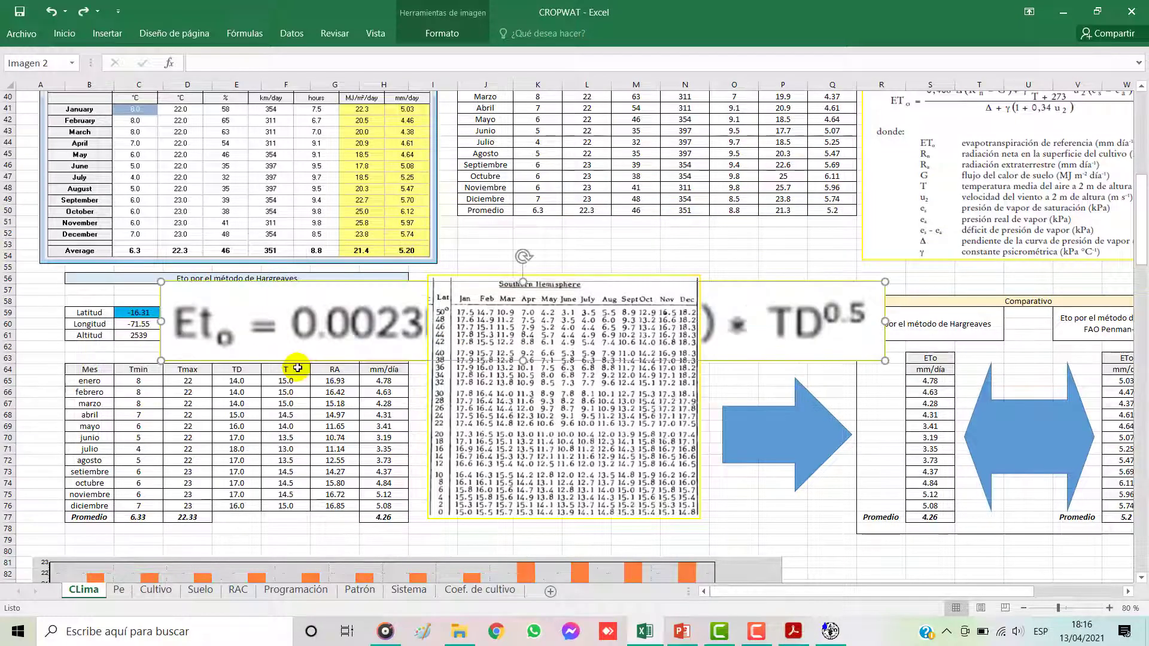
{"action": "left_click", "coordinate": [310, 356]}
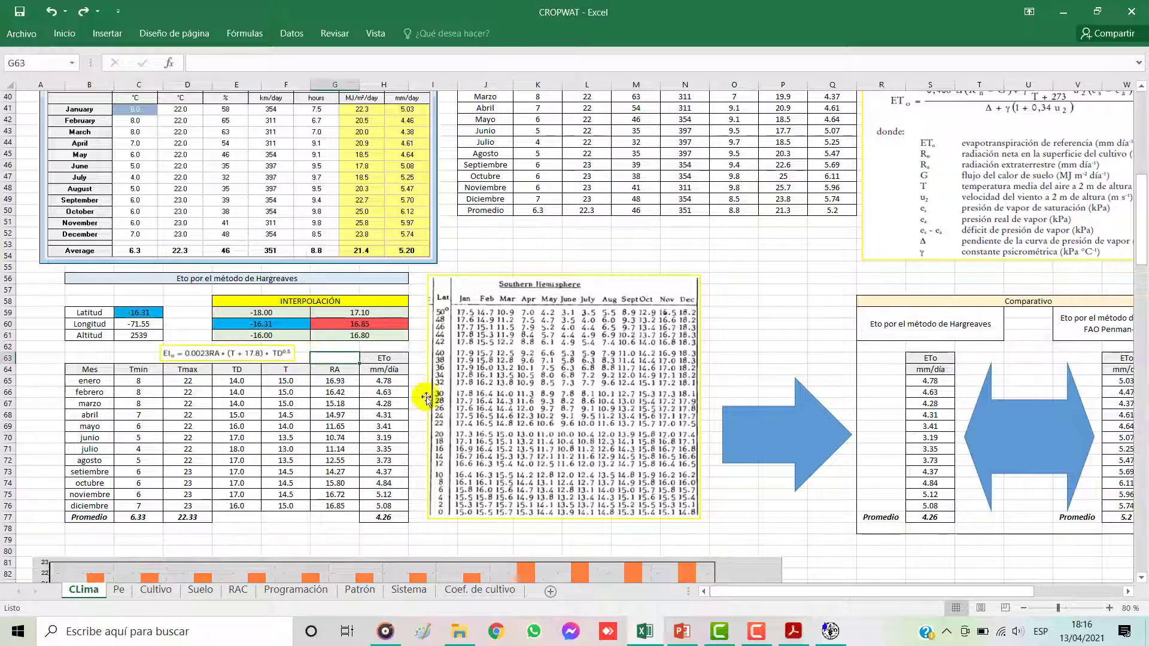
Step: Inspect the March formulas for TD and T and the RA value in the Hargreaves table
{"action": "left_click", "coordinate": [1109, 608]}
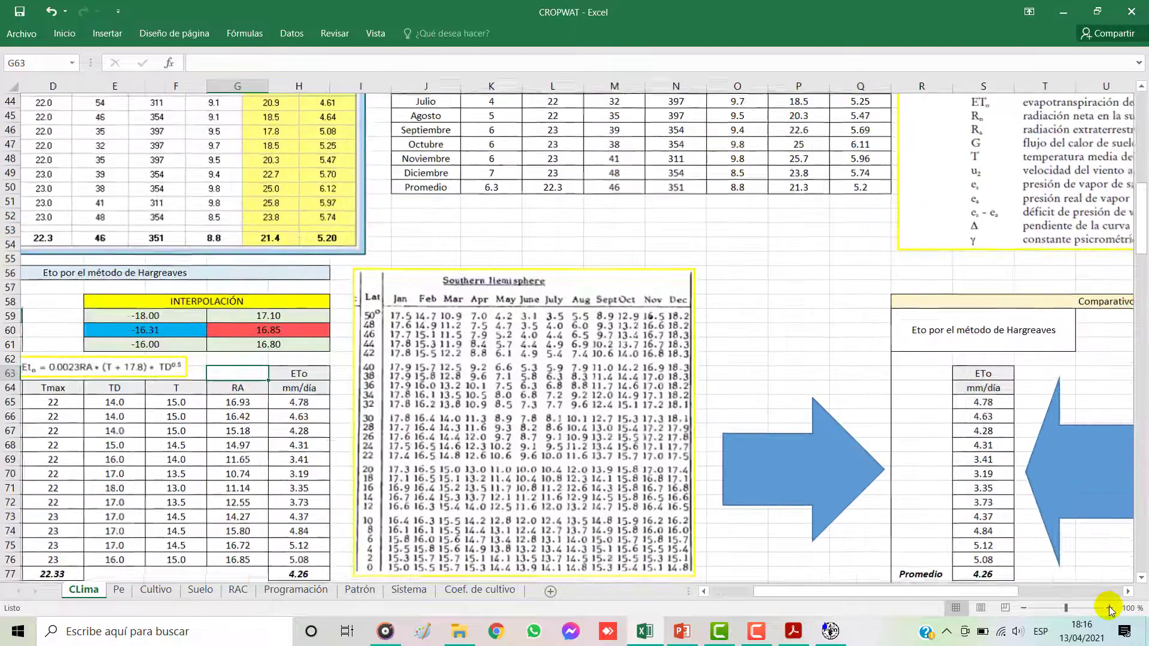
{"action": "left_click_drag", "start_coordinate": [805, 591], "coordinate": [726, 587]}
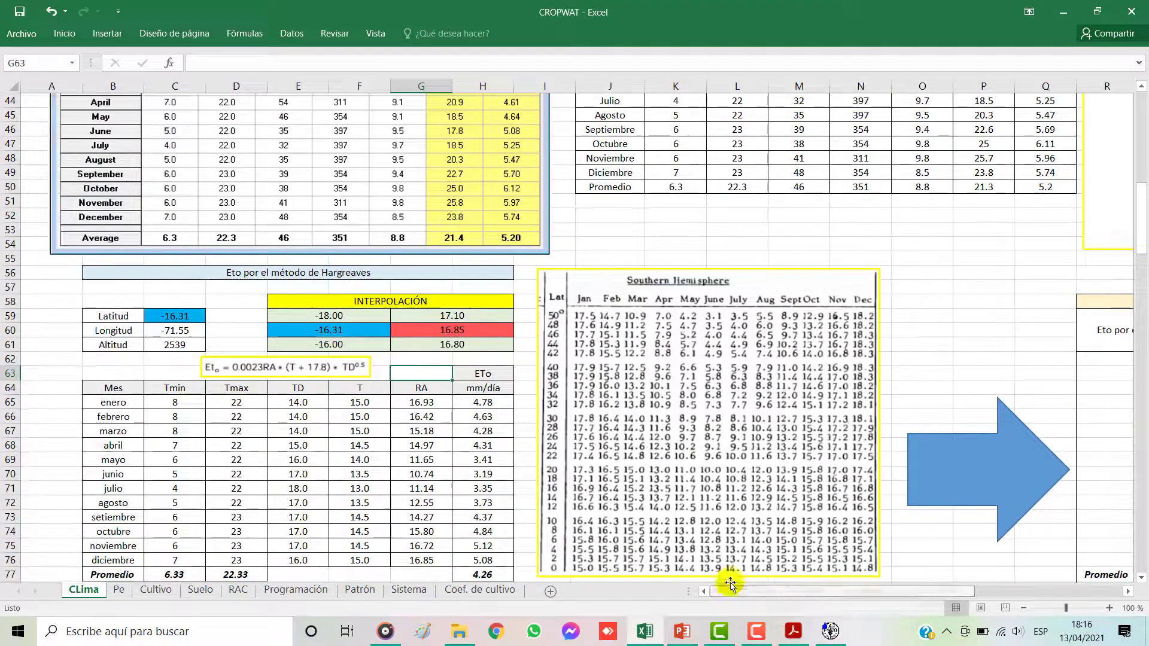
{"action": "scroll", "coordinate": [371, 392], "scroll_direction": "down", "scroll_amount": 2}
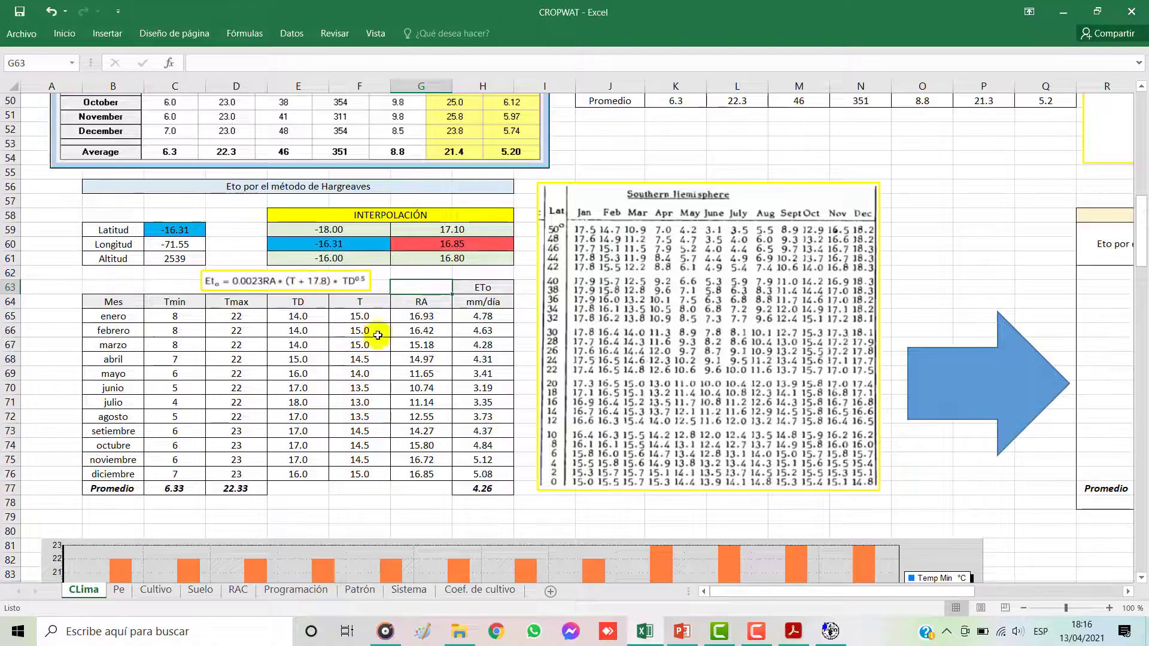
{"action": "left_click", "coordinate": [407, 357]}
{"action": "left_click", "coordinate": [272, 346]}
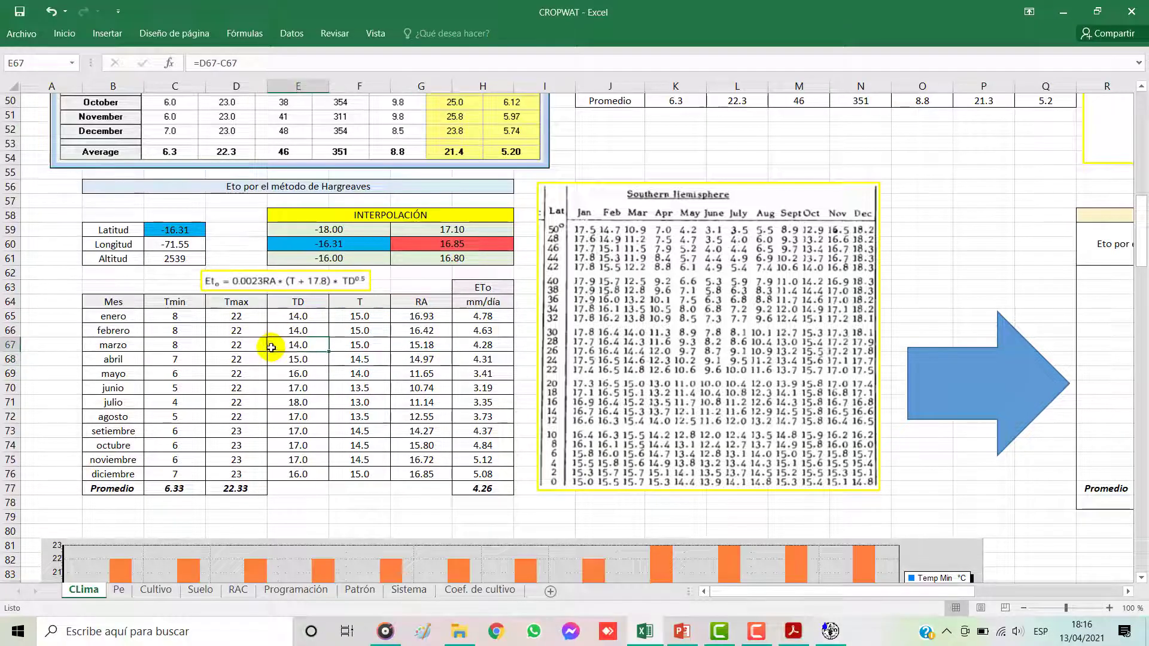
{"action": "left_click", "coordinate": [233, 63]}
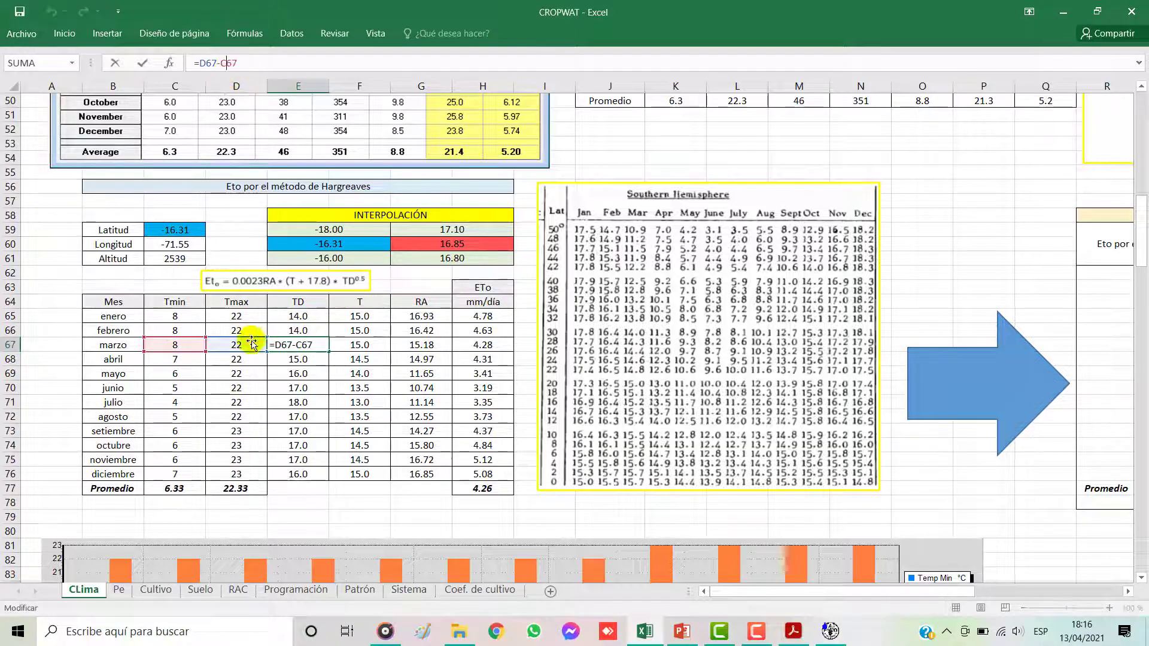
{"action": "key", "text": "Return"}
{"action": "left_click", "coordinate": [354, 345]}
{"action": "left_click", "coordinate": [279, 64]}
{"action": "left_click", "coordinate": [419, 346]}
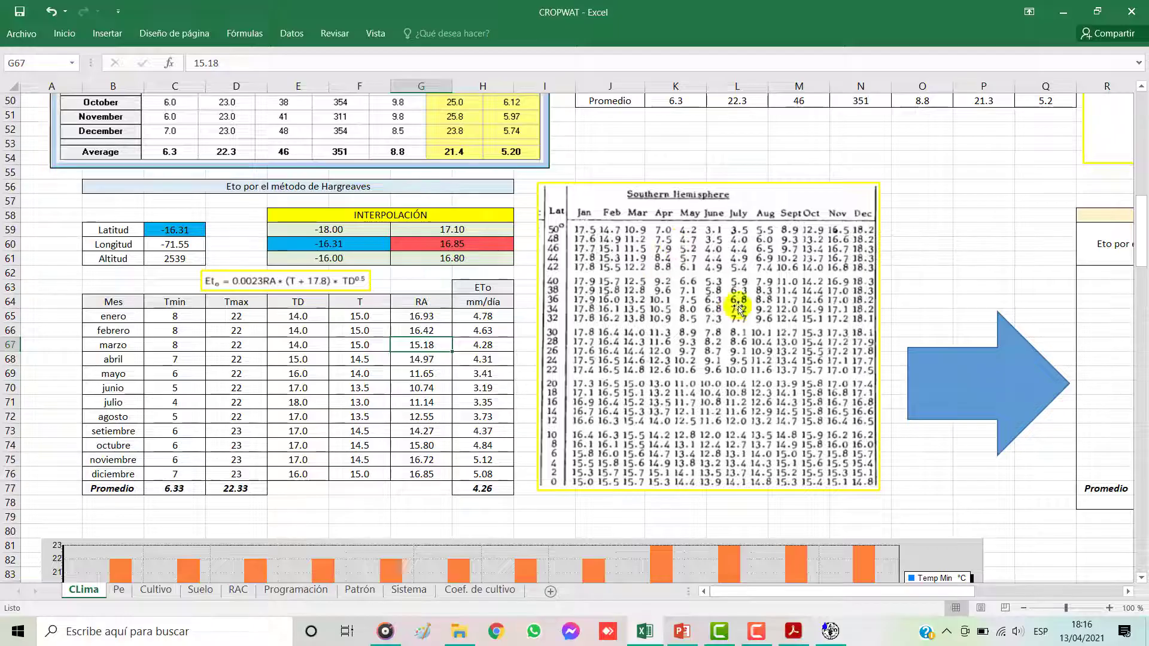
Step: Check the latitude used for the Hargreaves interpolation against Arequipa's entry in the CLIMWAT station list
{"action": "left_click", "coordinate": [386, 234]}
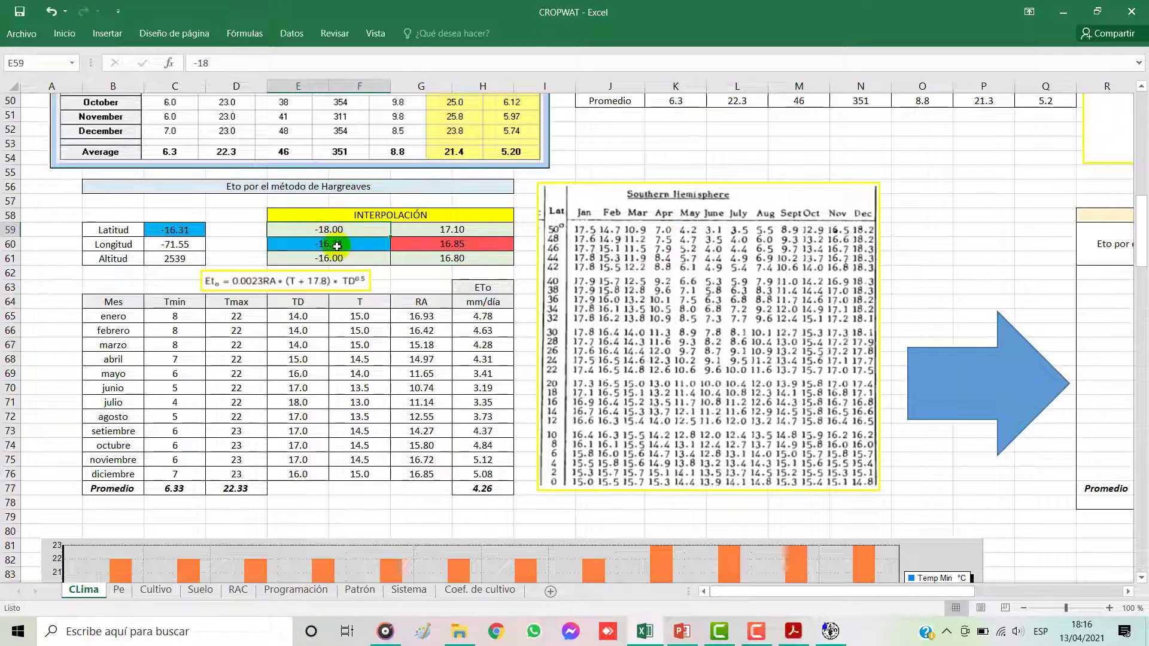
{"action": "left_click", "coordinate": [198, 233]}
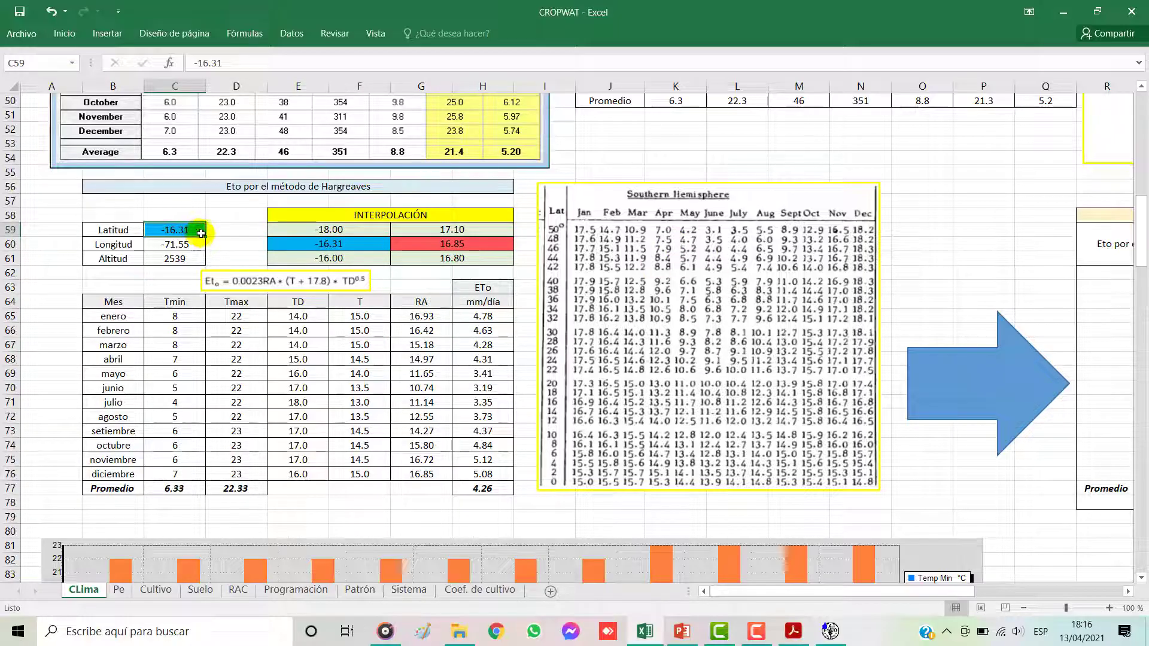
{"action": "scroll", "coordinate": [189, 242], "scroll_direction": "up", "scroll_amount": 5}
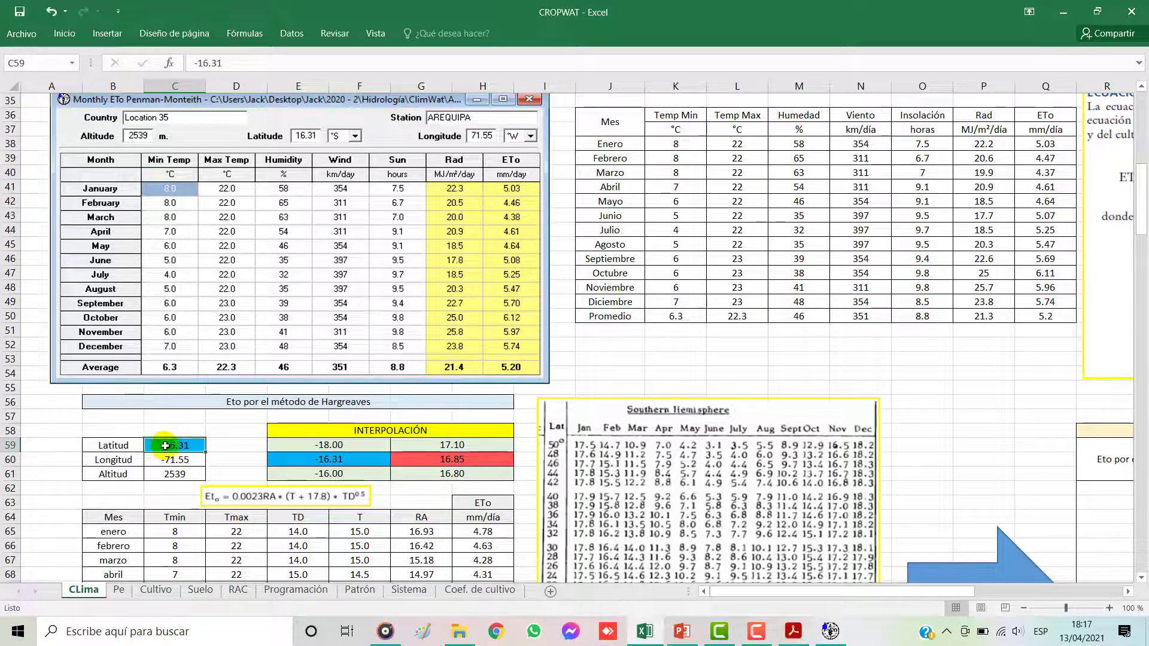
{"action": "scroll", "coordinate": [599, 339], "scroll_direction": "up", "scroll_amount": 9}
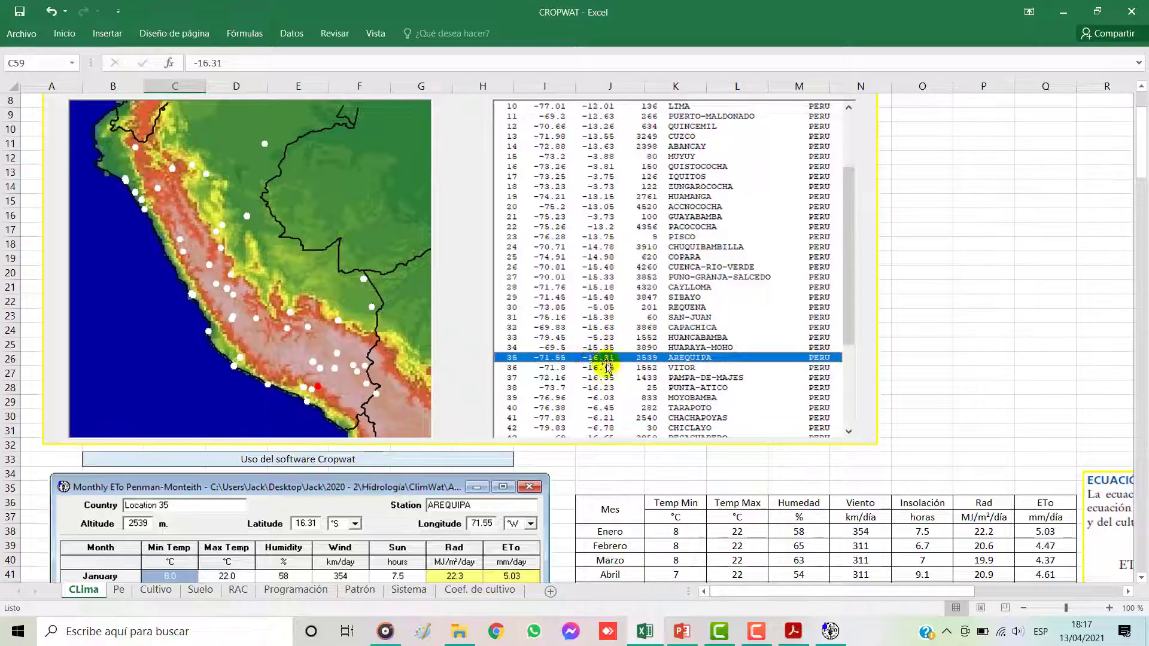
{"action": "scroll", "coordinate": [477, 419], "scroll_direction": "down", "scroll_amount": 11}
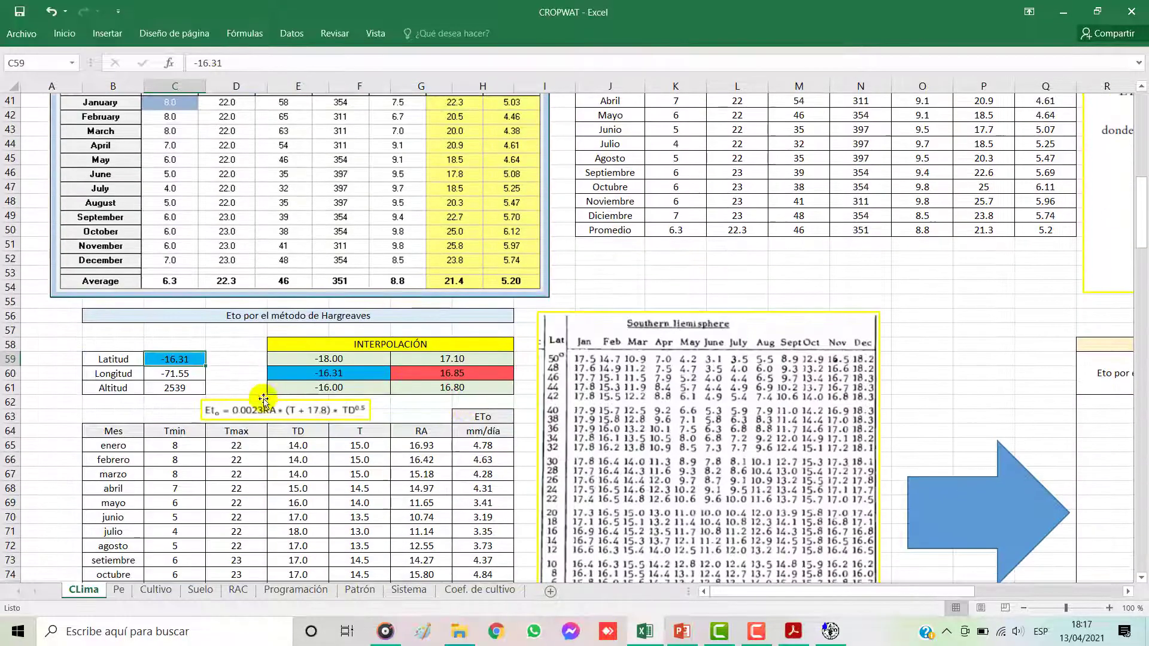
{"action": "scroll", "coordinate": [305, 383], "scroll_direction": "down", "scroll_amount": 2}
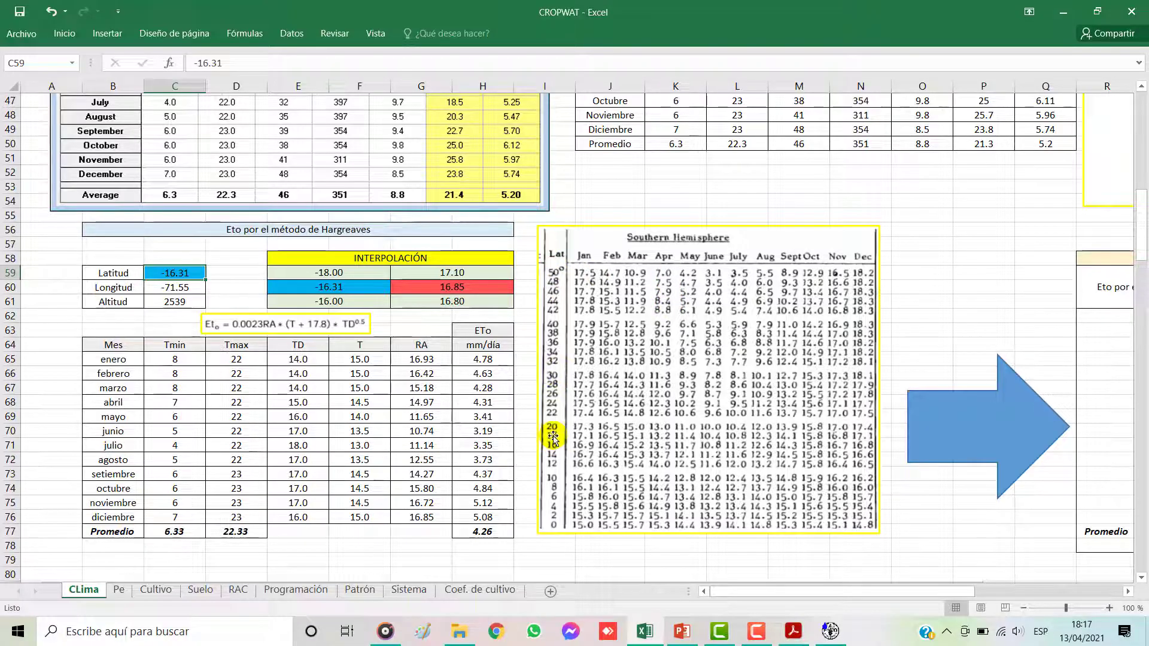
Step: Inspect the latitude and radiation cells of the interpolation block and January's RA value beside the Southern Hemisphere table
{"action": "left_click", "coordinate": [336, 292]}
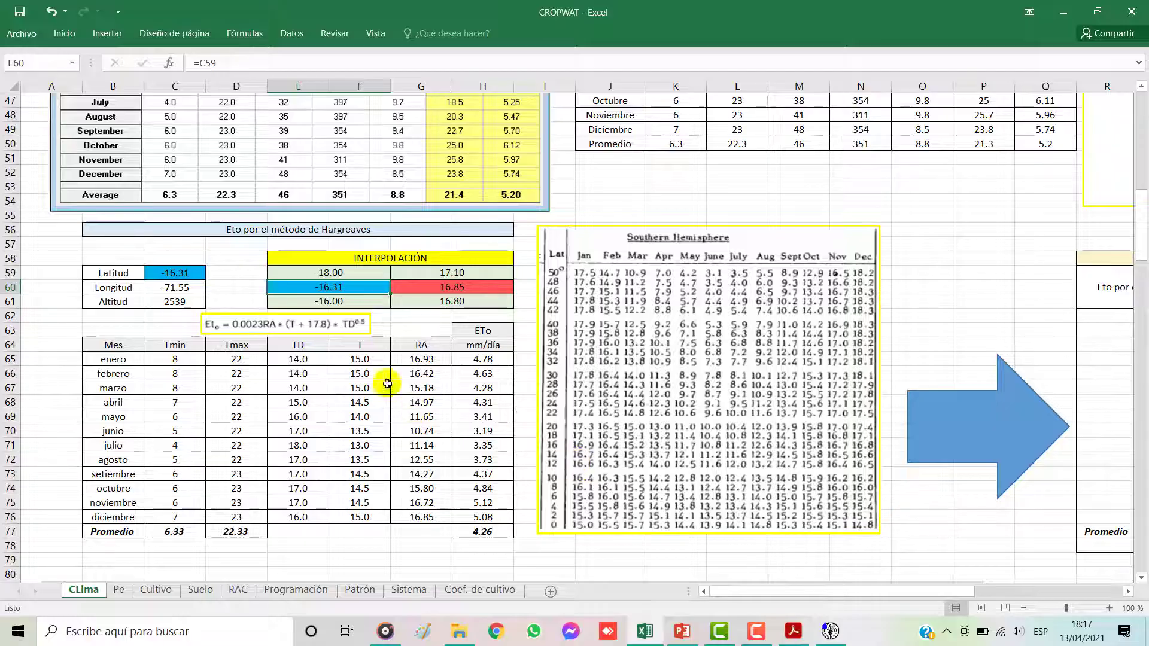
{"action": "left_click", "coordinate": [331, 302]}
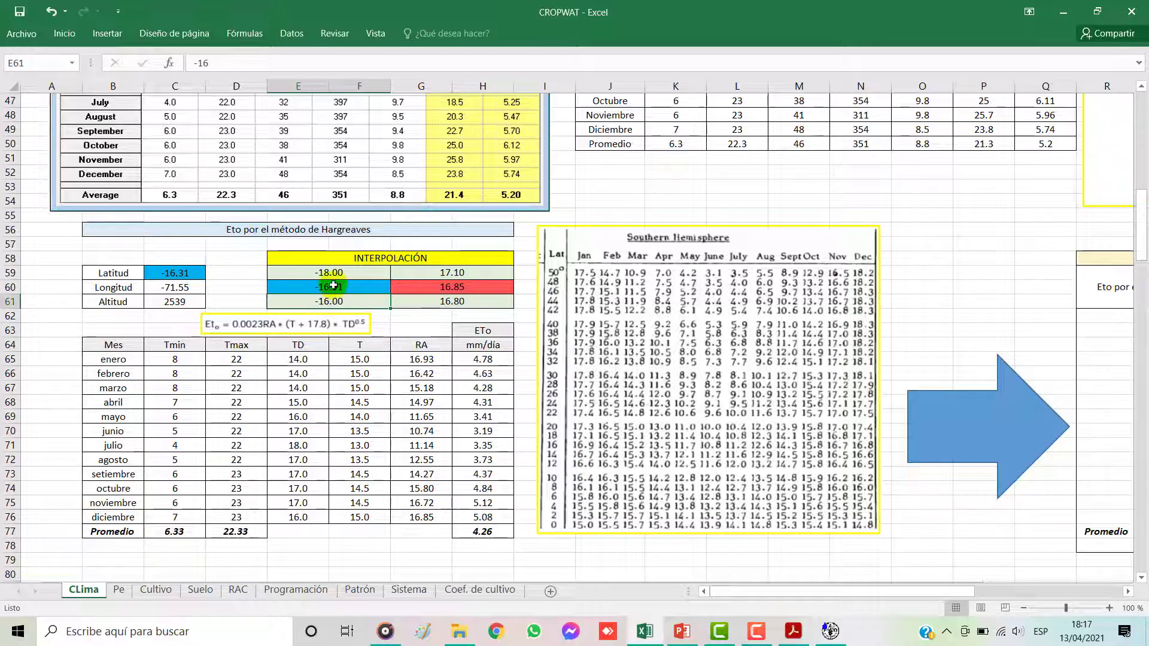
{"action": "left_click", "coordinate": [332, 275]}
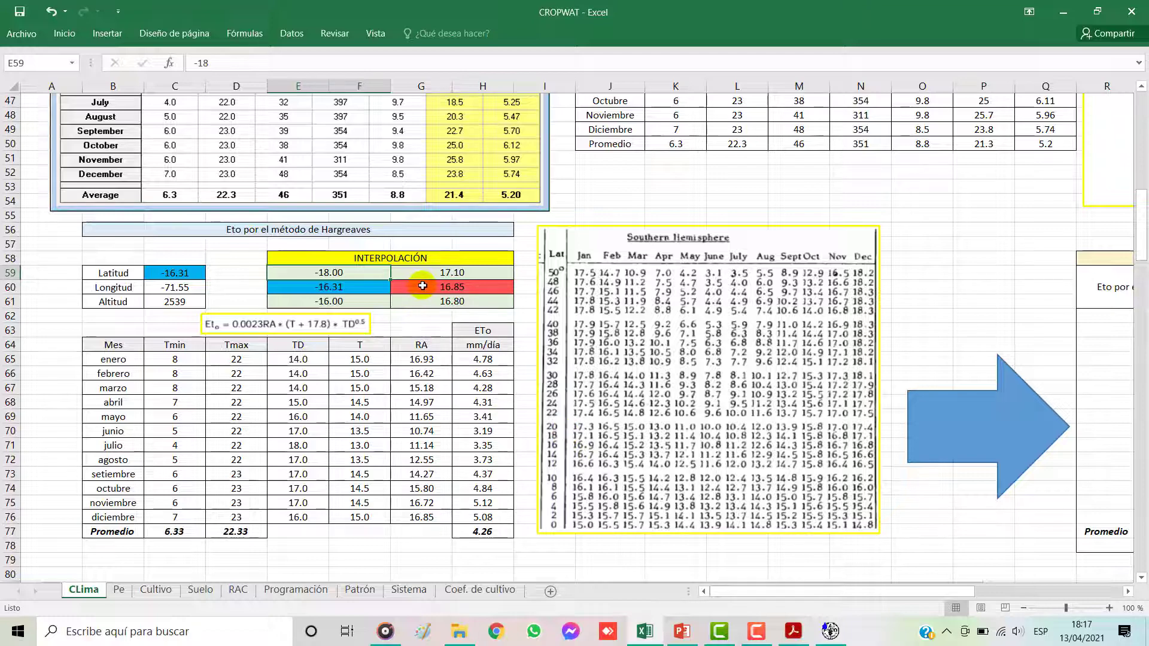
{"action": "left_click", "coordinate": [446, 275]}
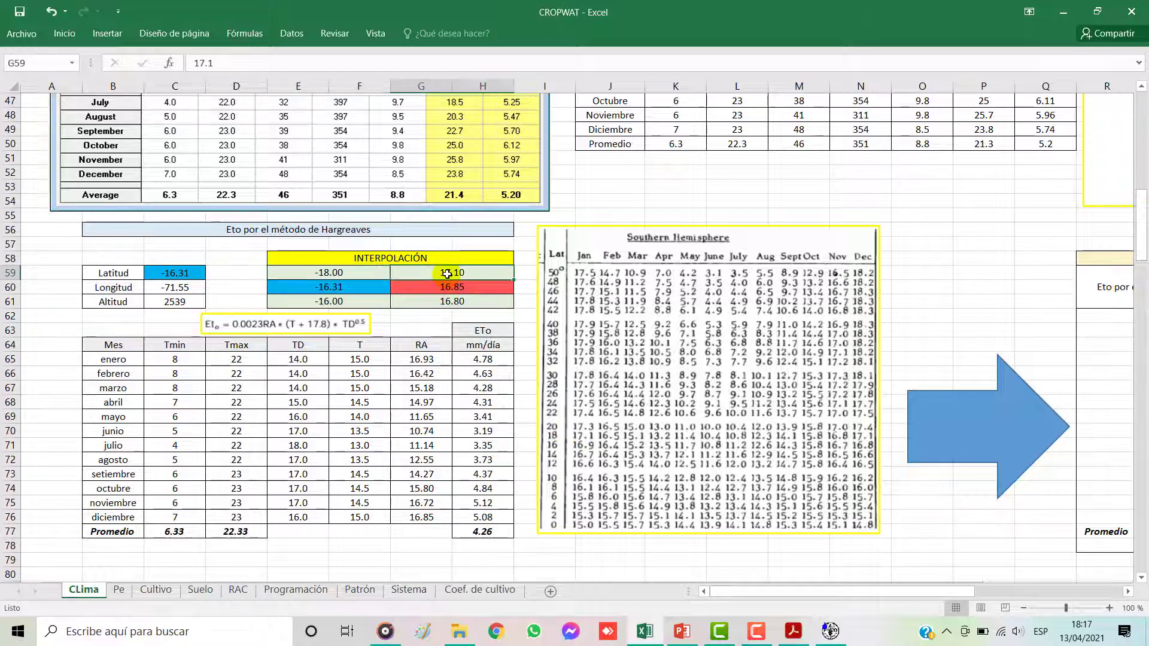
{"action": "left_click", "coordinate": [468, 290]}
{"action": "left_click", "coordinate": [461, 274]}
{"action": "left_click", "coordinate": [460, 305]}
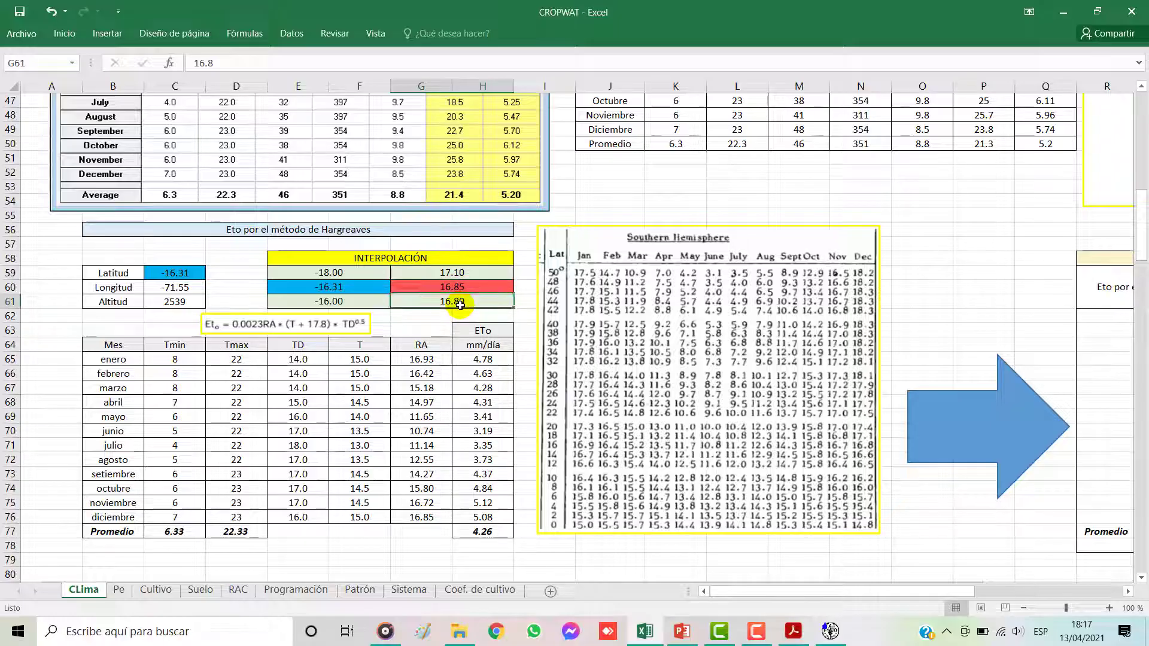
{"action": "left_click", "coordinate": [424, 361]}
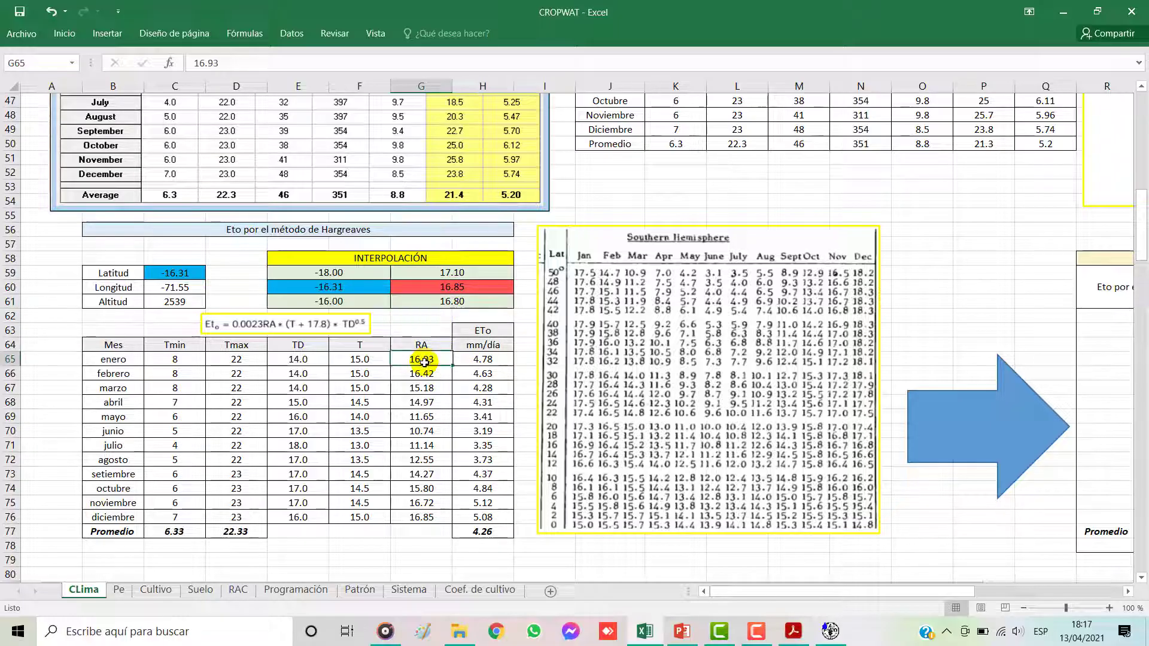
{"action": "left_click", "coordinate": [455, 307]}
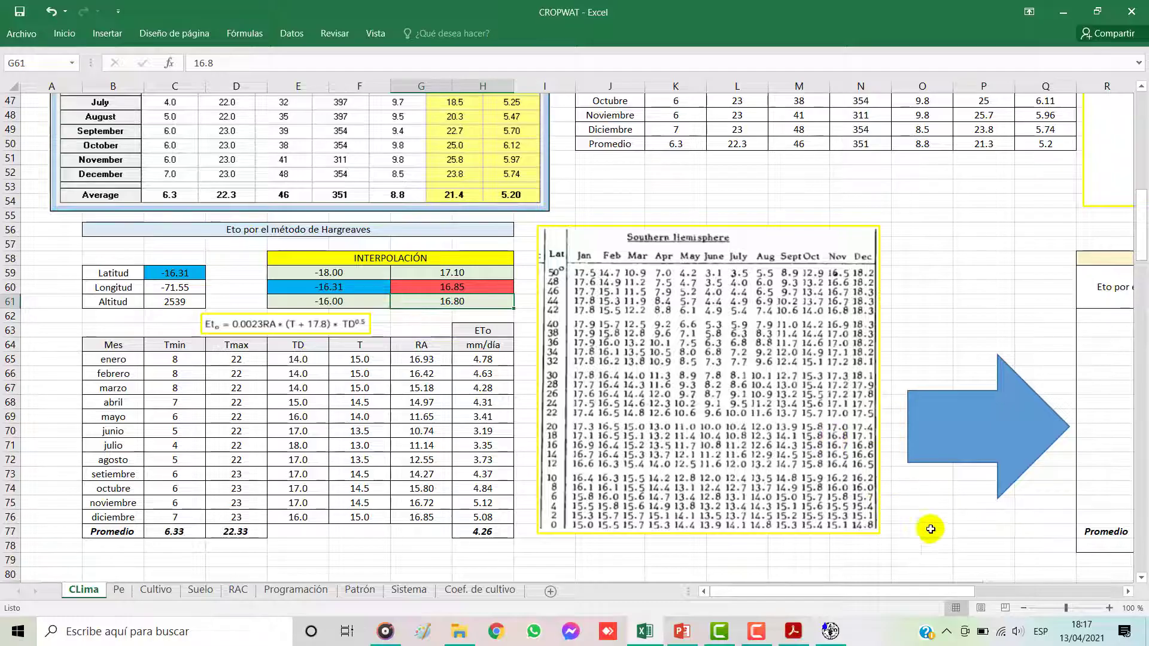
Step: Examine the Comparativo block that sets Hargreaves ETo against FAO Penman-Monteith ETo
{"action": "left_click", "coordinate": [1024, 608]}
{"action": "left_click", "coordinate": [1024, 608]}
{"action": "left_click", "coordinate": [1024, 608]}
{"action": "left_click_drag", "start_coordinate": [766, 595], "coordinate": [854, 584]}
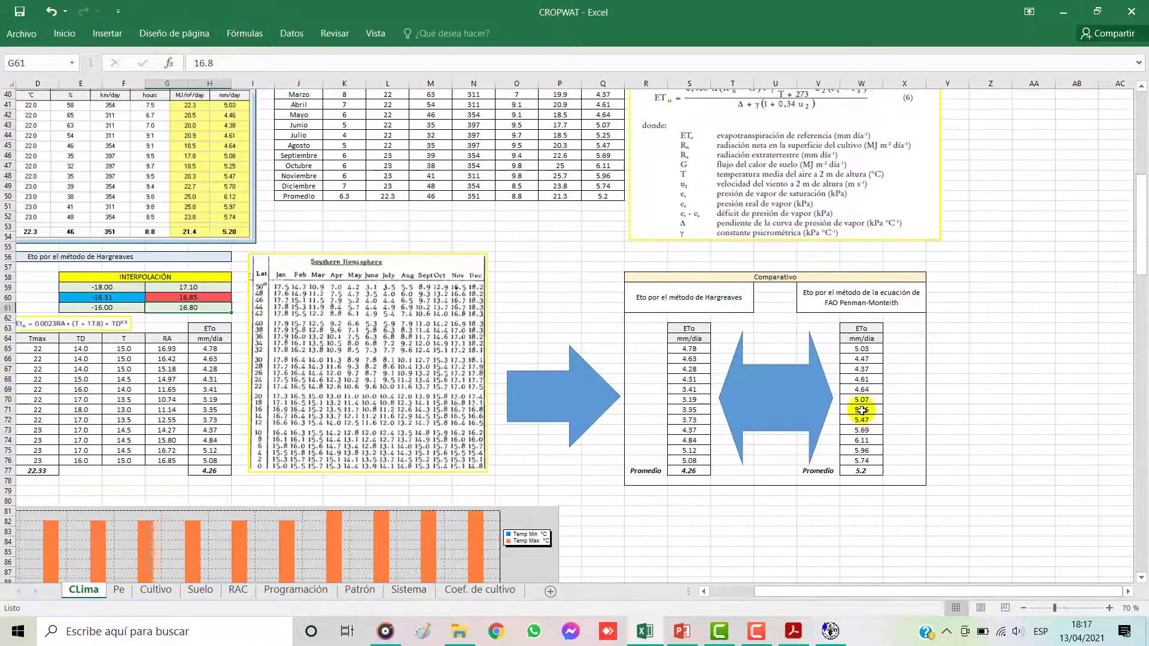
{"action": "left_click", "coordinate": [862, 410]}
{"action": "left_click", "coordinate": [1108, 608]}
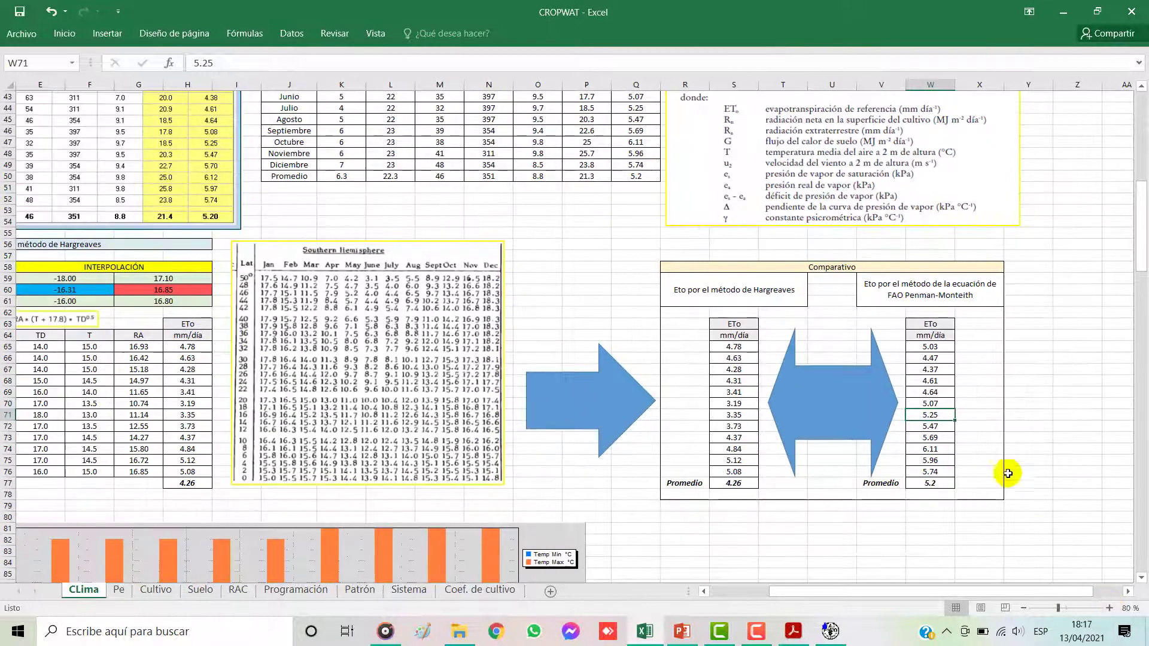
{"action": "left_click", "coordinate": [826, 267]}
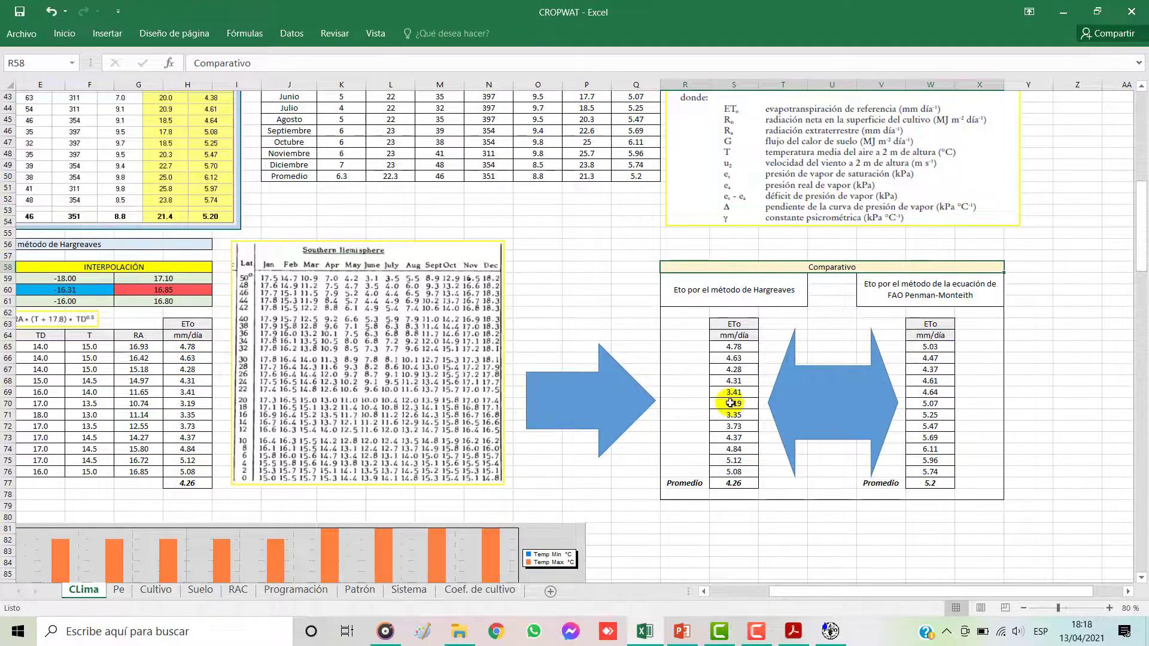
Step: Trace both ETo columns of the Comparativo block to their source columns in the Penman-Monteith and Hargreaves tables
{"action": "scroll", "coordinate": [742, 400], "scroll_direction": "up", "scroll_amount": 4}
{"action": "scroll", "coordinate": [718, 407], "scroll_direction": "up", "scroll_amount": 1}
{"action": "left_click_drag", "start_coordinate": [635, 154], "coordinate": [636, 309]}
{"action": "scroll", "coordinate": [776, 381], "scroll_direction": "down", "scroll_amount": 3}
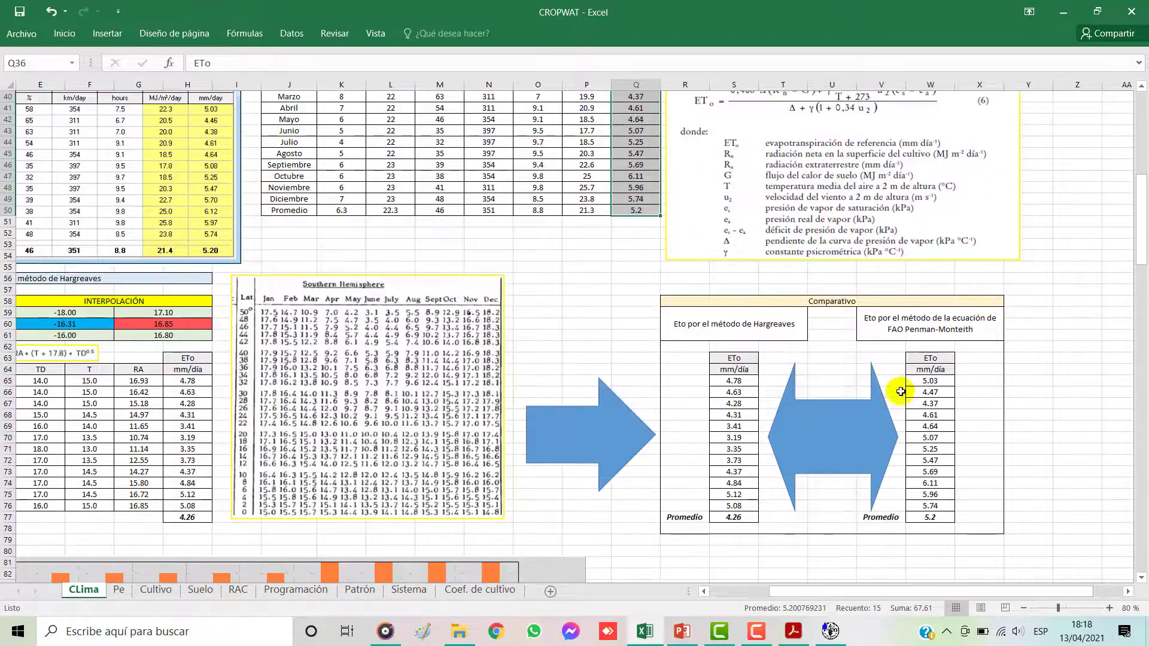
{"action": "left_click_drag", "start_coordinate": [928, 357], "coordinate": [939, 506]}
{"action": "left_click_drag", "start_coordinate": [732, 358], "coordinate": [742, 513]}
{"action": "left_click_drag", "start_coordinate": [188, 358], "coordinate": [187, 498]}
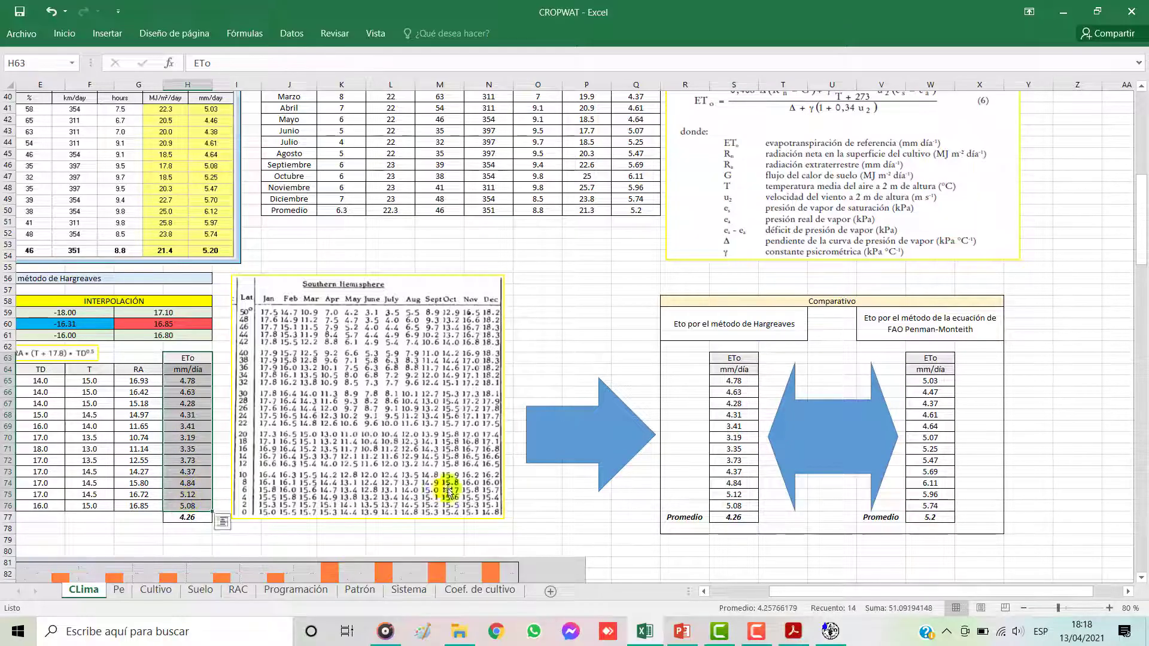
{"action": "left_click", "coordinate": [909, 325]}
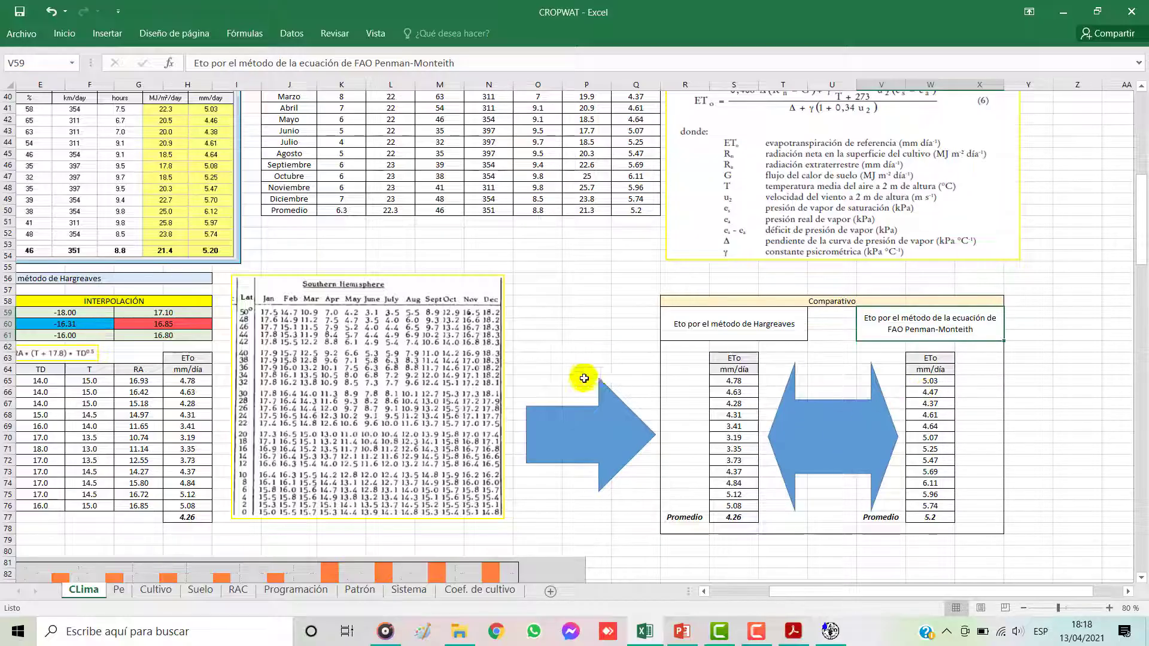
Step: Examine the monthly temperature and humidity charts below the Hargreaves table on the CLima sheet
{"action": "scroll", "coordinate": [930, 383], "scroll_direction": "up", "scroll_amount": 2}
{"action": "left_click_drag", "start_coordinate": [905, 593], "coordinate": [846, 593]}
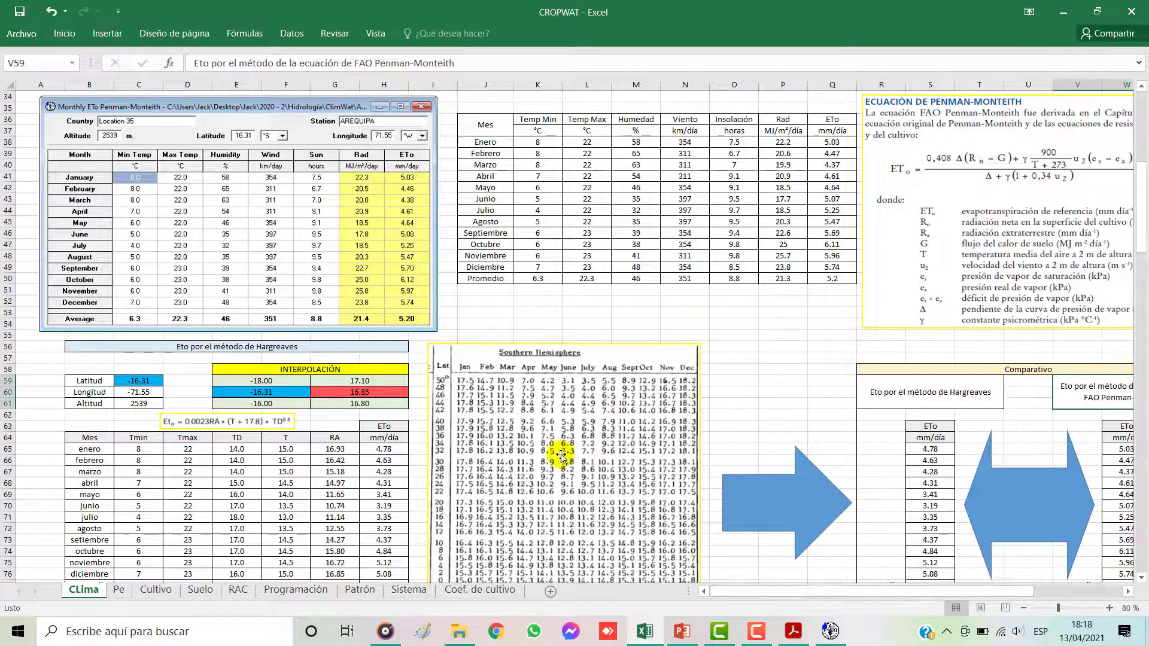
{"action": "scroll", "coordinate": [506, 398], "scroll_direction": "up", "scroll_amount": 3}
{"action": "scroll", "coordinate": [506, 398], "scroll_direction": "up", "scroll_amount": 1}
{"action": "scroll", "coordinate": [688, 275], "scroll_direction": "down", "scroll_amount": 4}
{"action": "scroll", "coordinate": [730, 319], "scroll_direction": "down", "scroll_amount": 13}
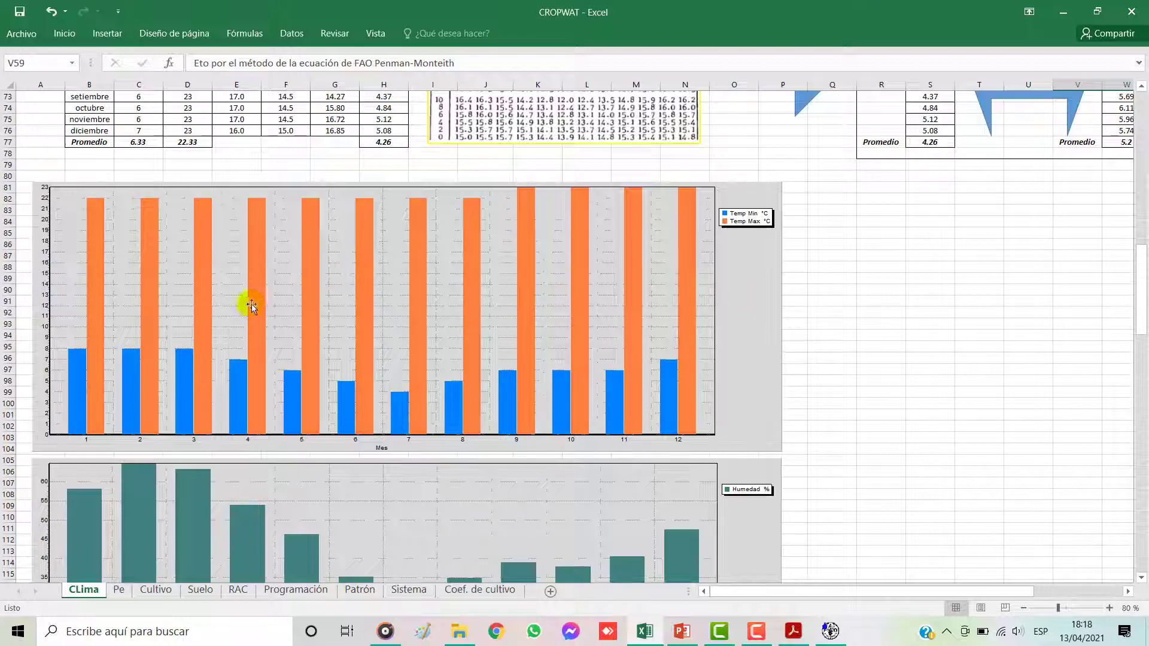
{"action": "scroll", "coordinate": [742, 365], "scroll_direction": "down", "scroll_amount": 3}
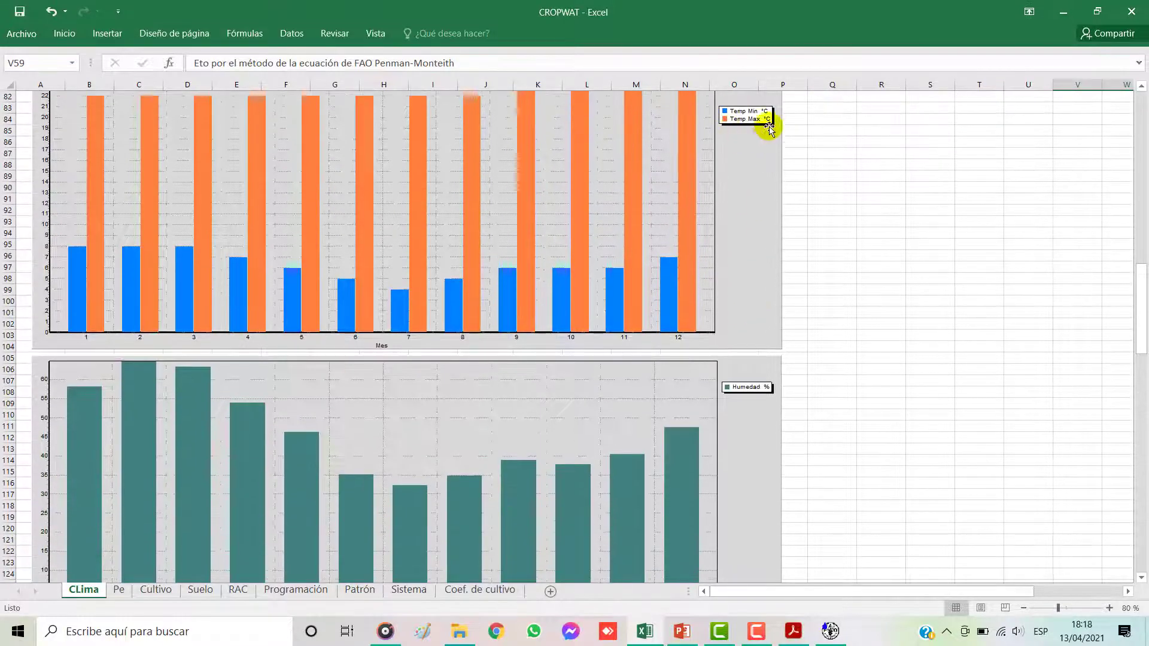
{"action": "scroll", "coordinate": [731, 359], "scroll_direction": "down", "scroll_amount": 2}
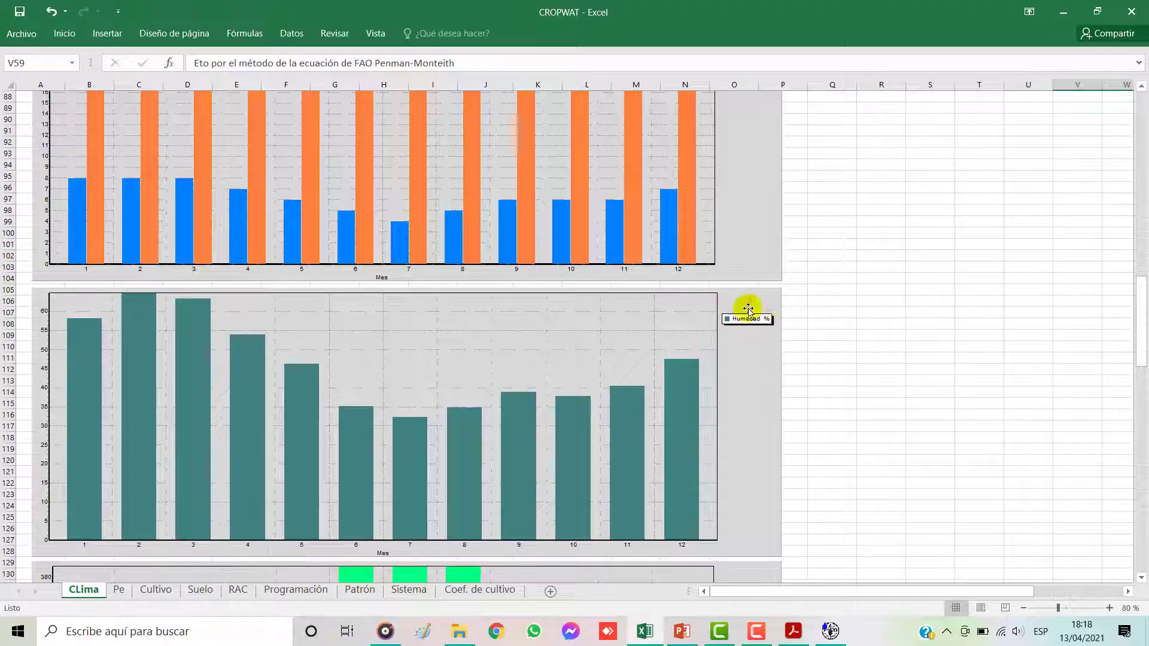
Step: Review the monthly wind, insolation, radiation and ETo charts further down the CLima sheet
{"action": "scroll", "coordinate": [740, 361], "scroll_direction": "down", "scroll_amount": 6}
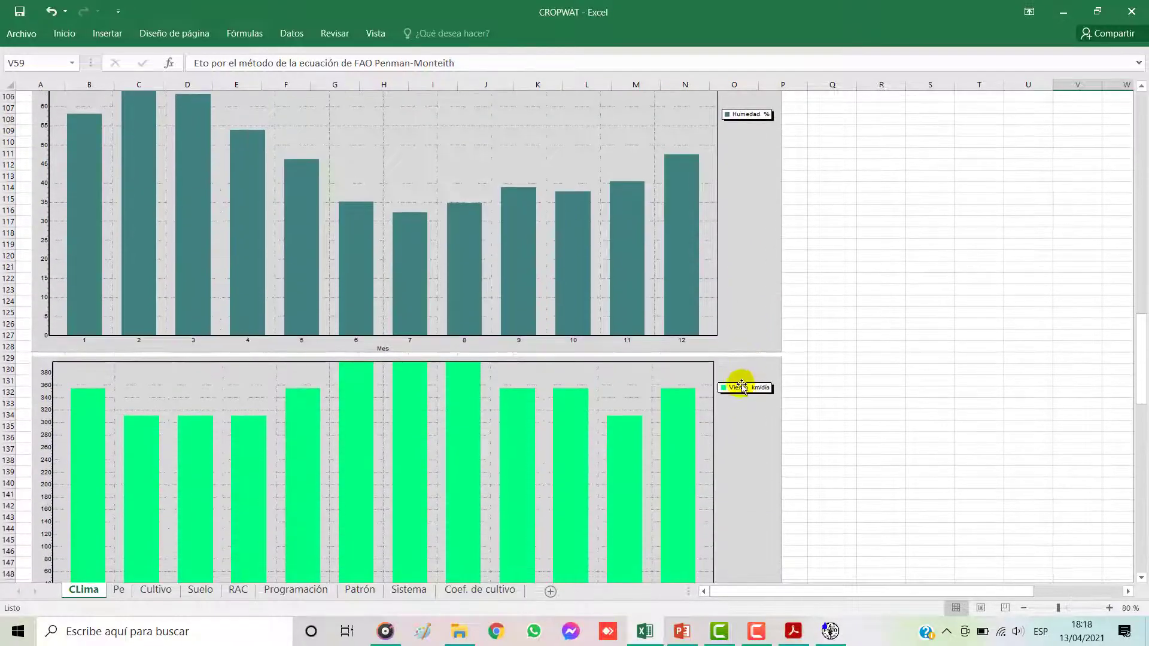
{"action": "scroll", "coordinate": [748, 398], "scroll_direction": "down", "scroll_amount": 9}
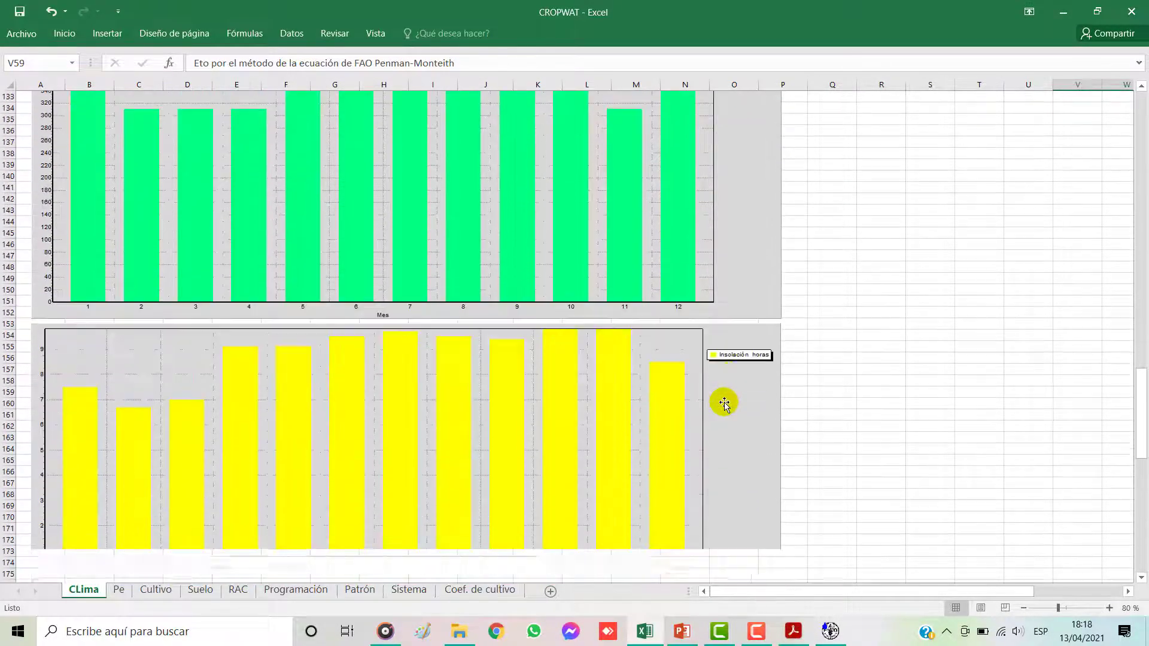
{"action": "scroll", "coordinate": [740, 384], "scroll_direction": "down", "scroll_amount": 10}
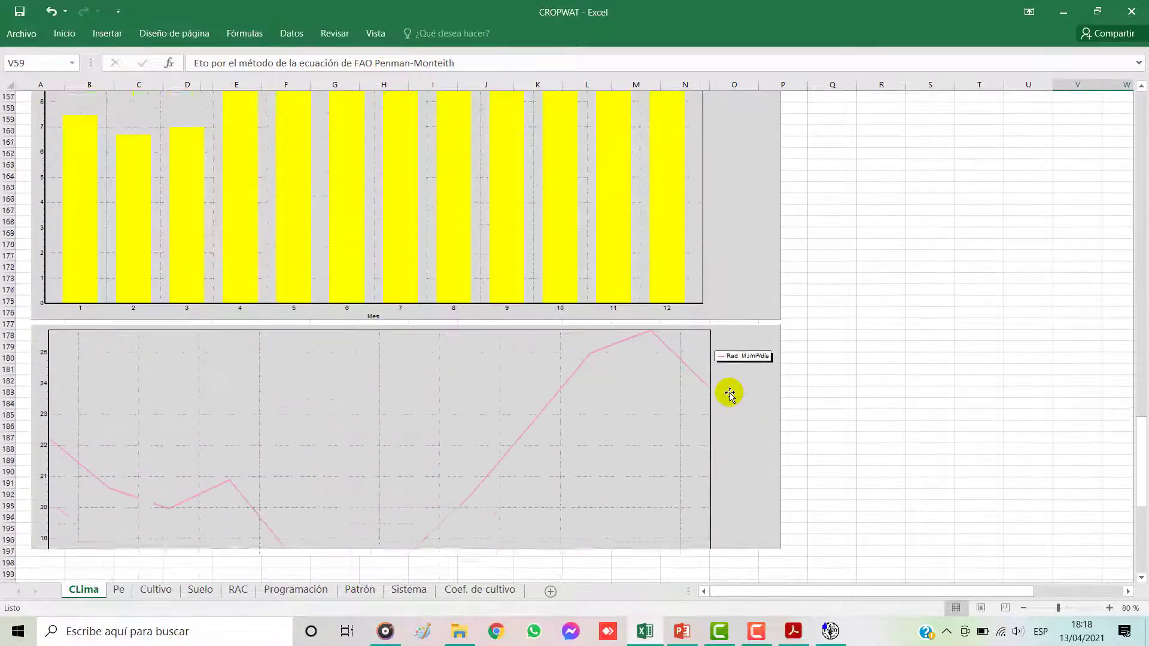
{"action": "scroll", "coordinate": [748, 347], "scroll_direction": "down", "scroll_amount": 6}
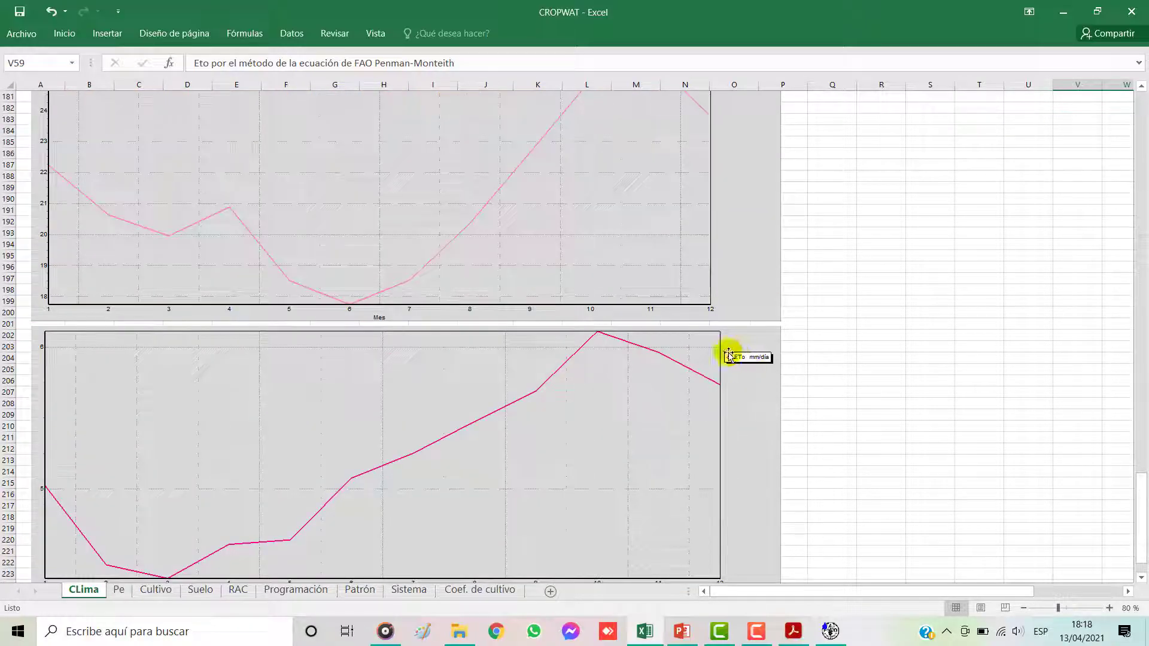
{"action": "scroll", "coordinate": [739, 371], "scroll_direction": "down", "scroll_amount": 7}
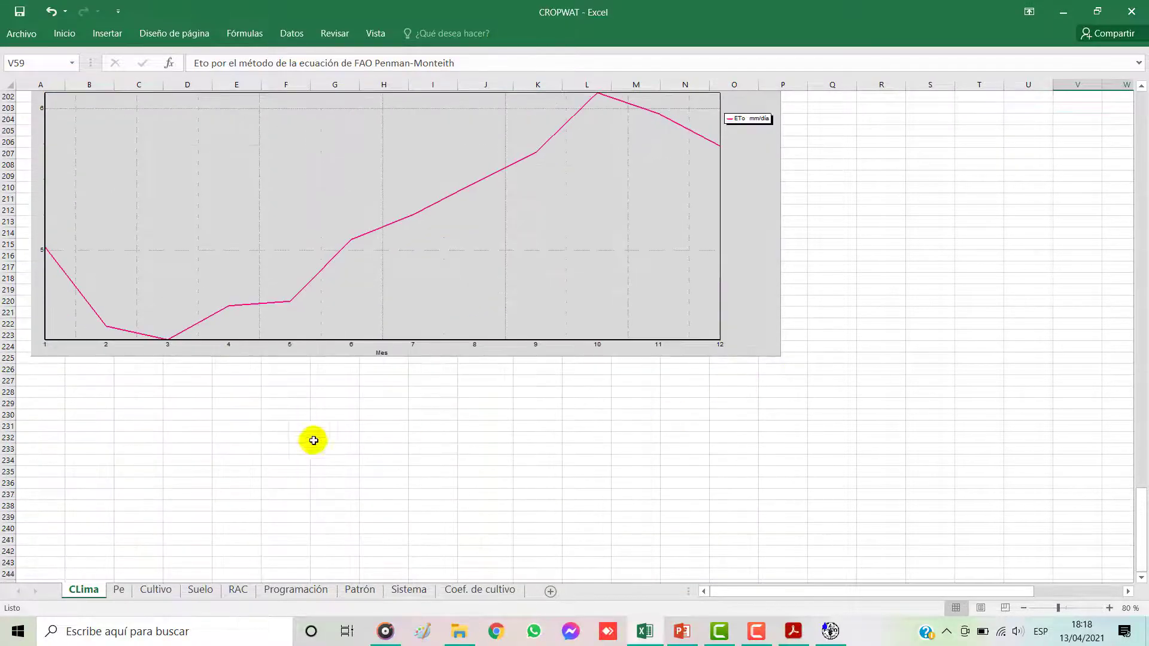
Step: Copy the ETo bar chart in CROPWAT as a bitmap and try to place it at cell F234 of the Excel CLima sheet
{"action": "left_click", "coordinate": [296, 428]}
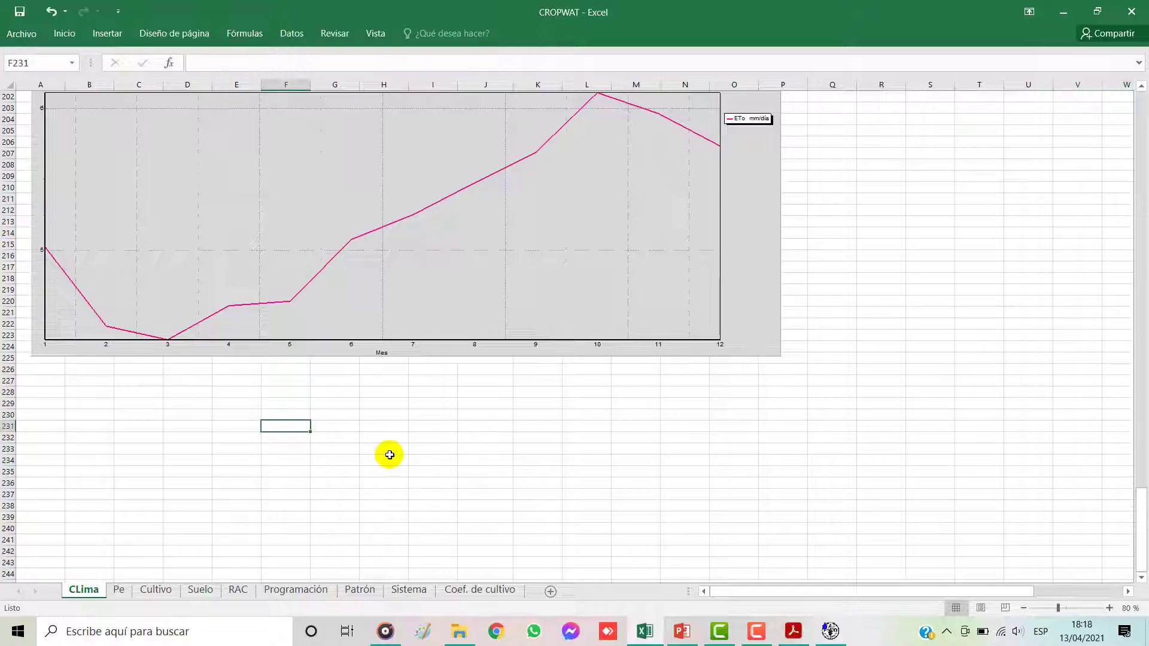
{"action": "left_click", "coordinate": [834, 633]}
{"action": "left_click", "coordinate": [281, 50]}
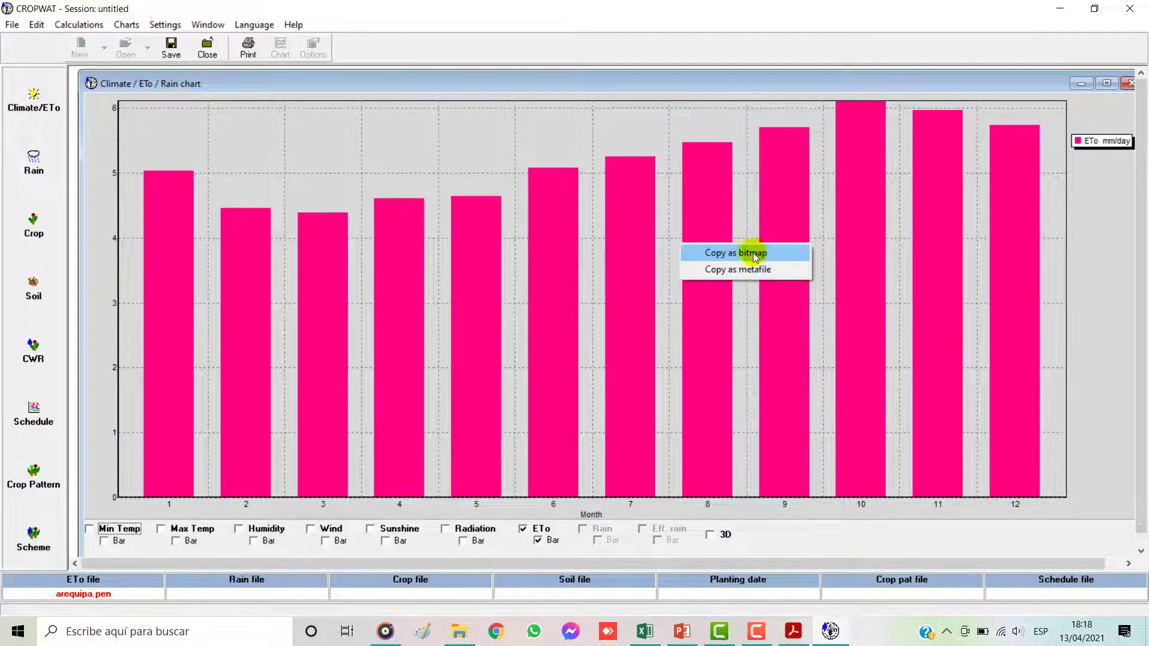
{"action": "left_click", "coordinate": [744, 252]}
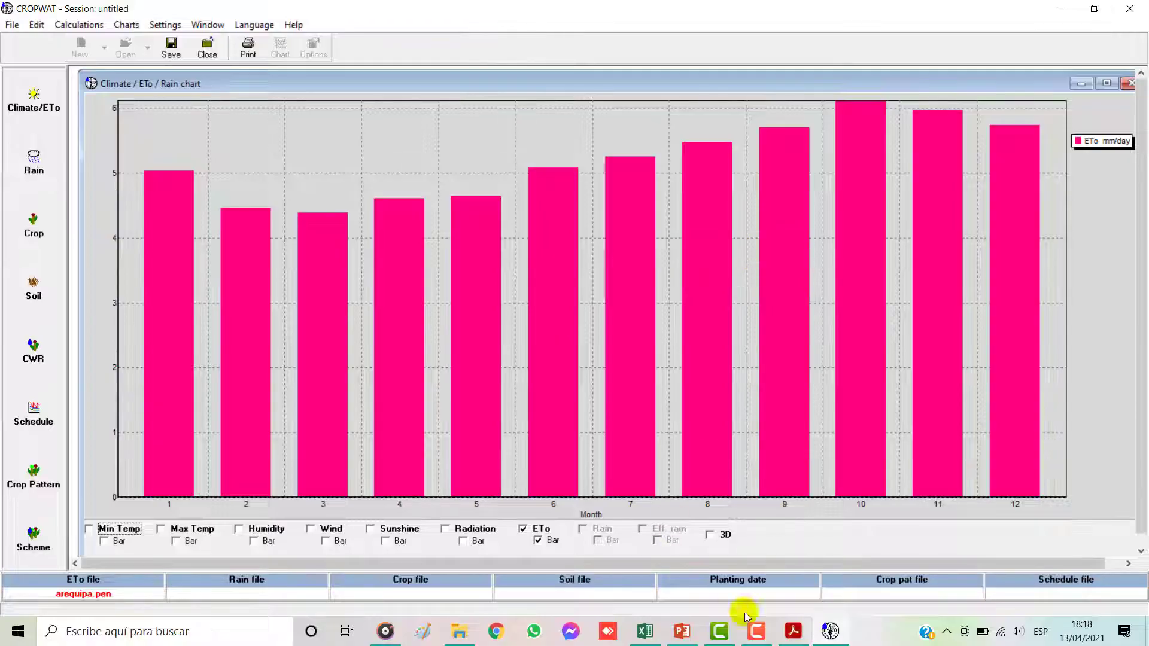
{"action": "left_click", "coordinate": [644, 631]}
{"action": "left_click", "coordinate": [299, 461]}
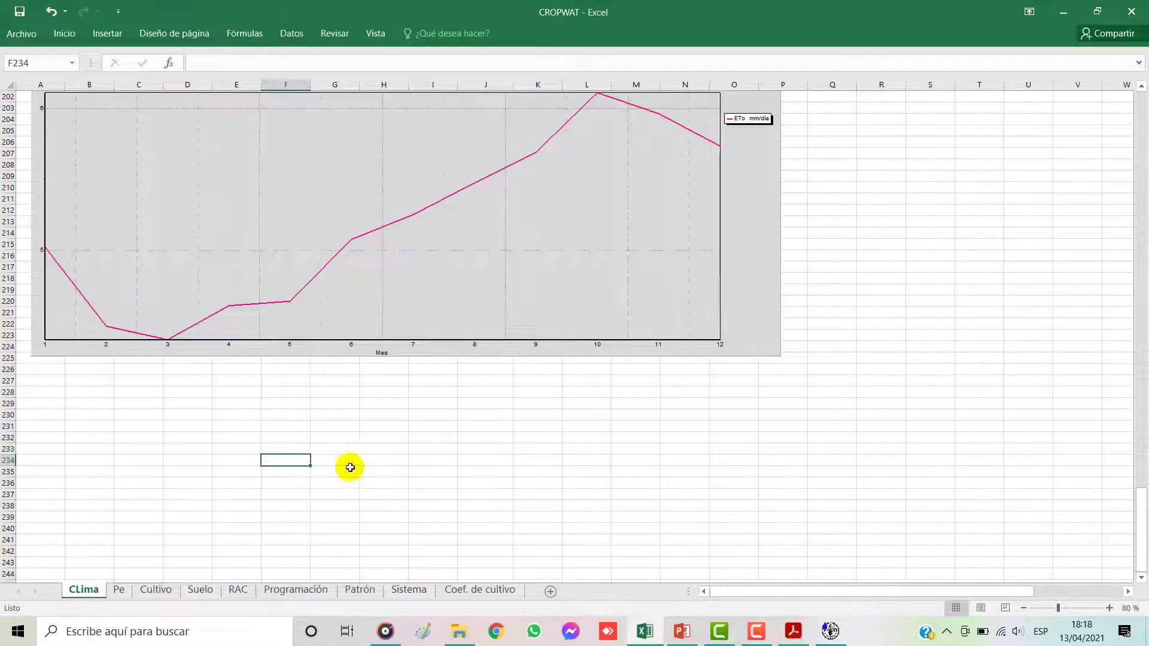
{"action": "key", "text": "ctrl+c"}
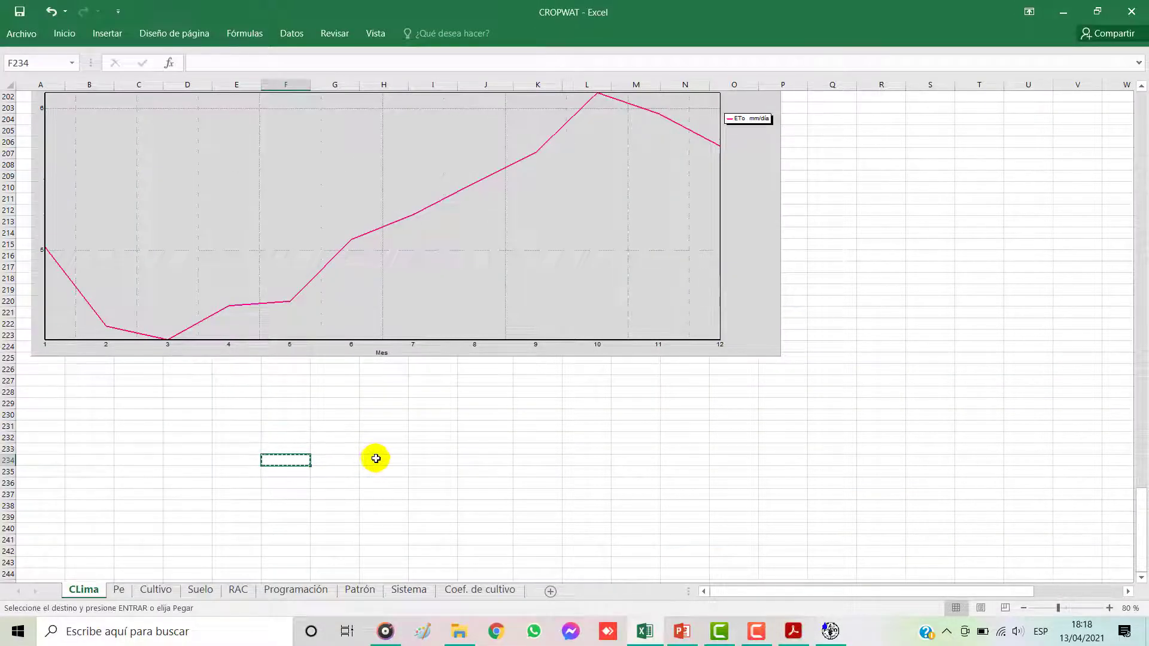
Step: Copy the ETo bar chart from CROPWAT again and paste it at cell F234 of the Excel CLima sheet
{"action": "left_click", "coordinate": [831, 631]}
{"action": "right_click", "coordinate": [644, 316]}
{"action": "left_click", "coordinate": [688, 328]}
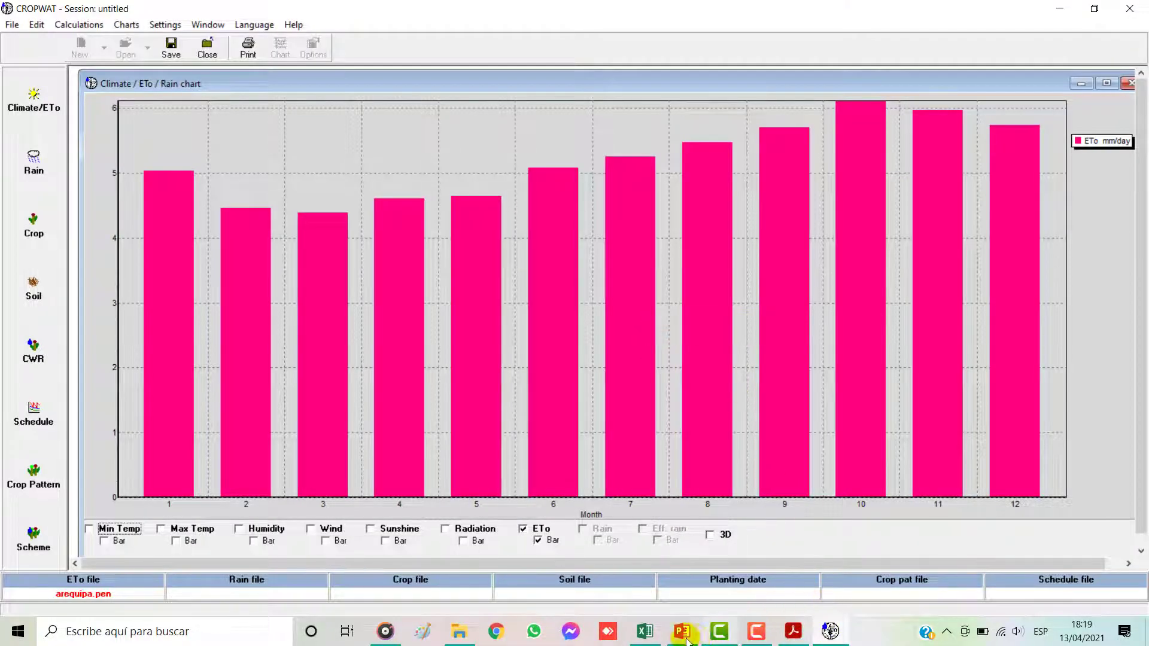
{"action": "left_click", "coordinate": [645, 632]}
{"action": "key", "text": "ctrl+v"}
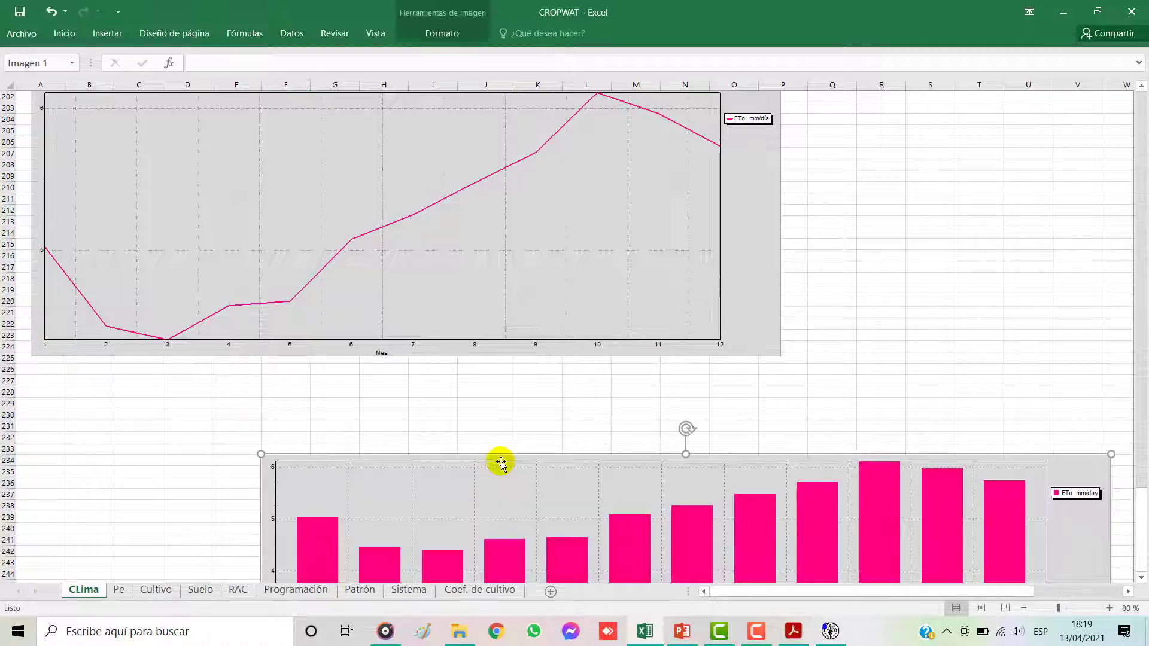
Step: Move the pasted ETo bar chart up over the ETo line chart and delete it
{"action": "left_click_drag", "start_coordinate": [693, 521], "coordinate": [595, 306]}
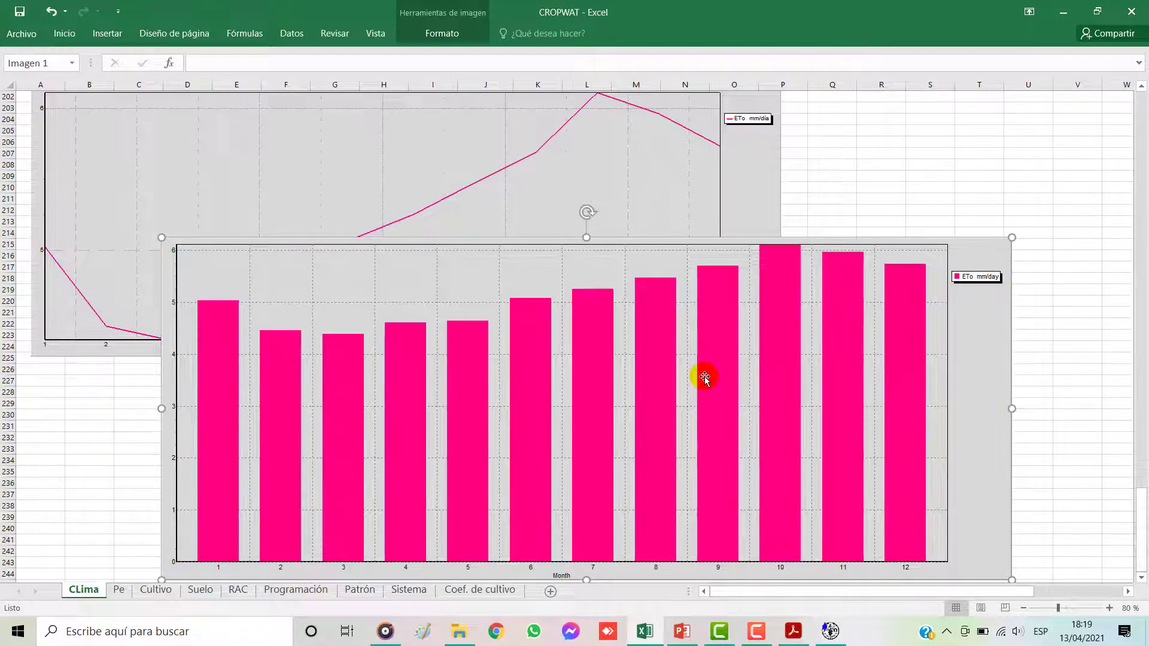
{"action": "key", "text": "Delete"}
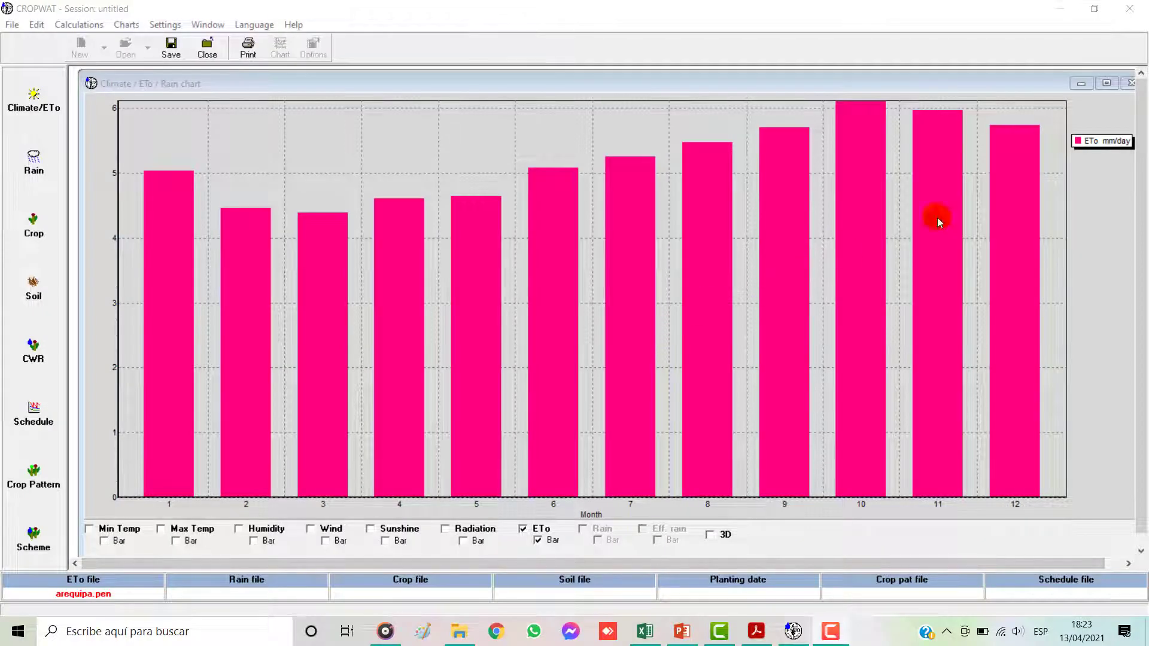
Step: Close CROPWAT's chart and save the monthly Penman-Monteith data as AREQUIPA (.pem) in the desktop folder PROYECTOS YouTube\PY2\Documentos2\1 Clima
{"action": "left_click", "coordinate": [1131, 84]}
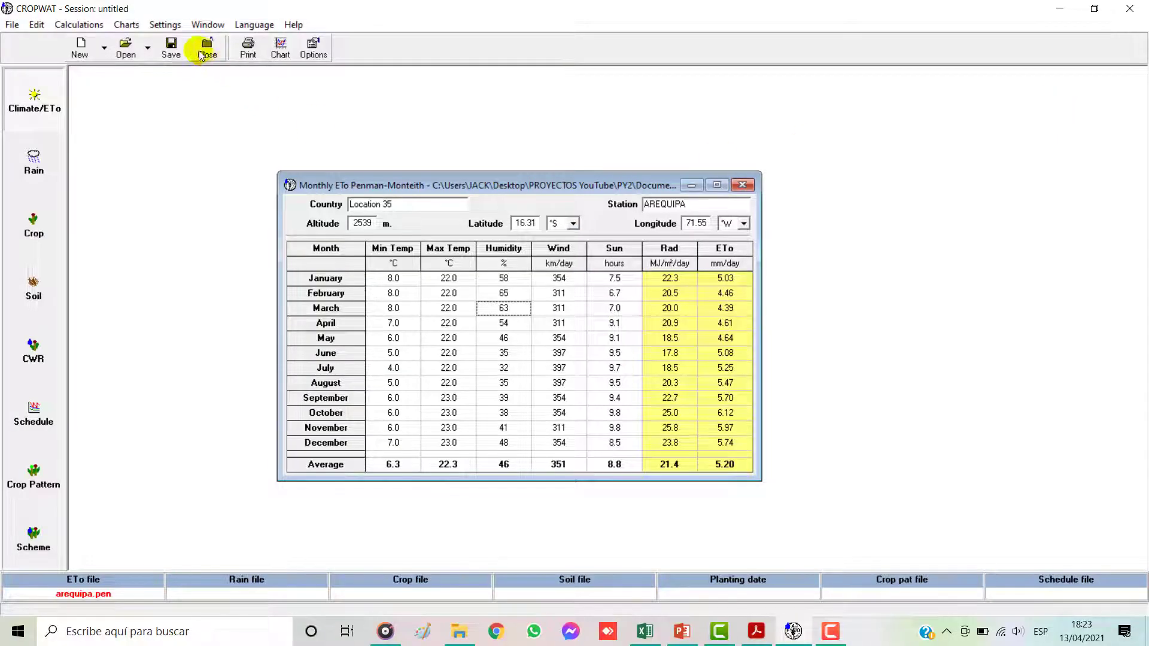
{"action": "left_click", "coordinate": [171, 47]}
{"action": "left_click", "coordinate": [617, 182]}
{"action": "left_click", "coordinate": [518, 279]}
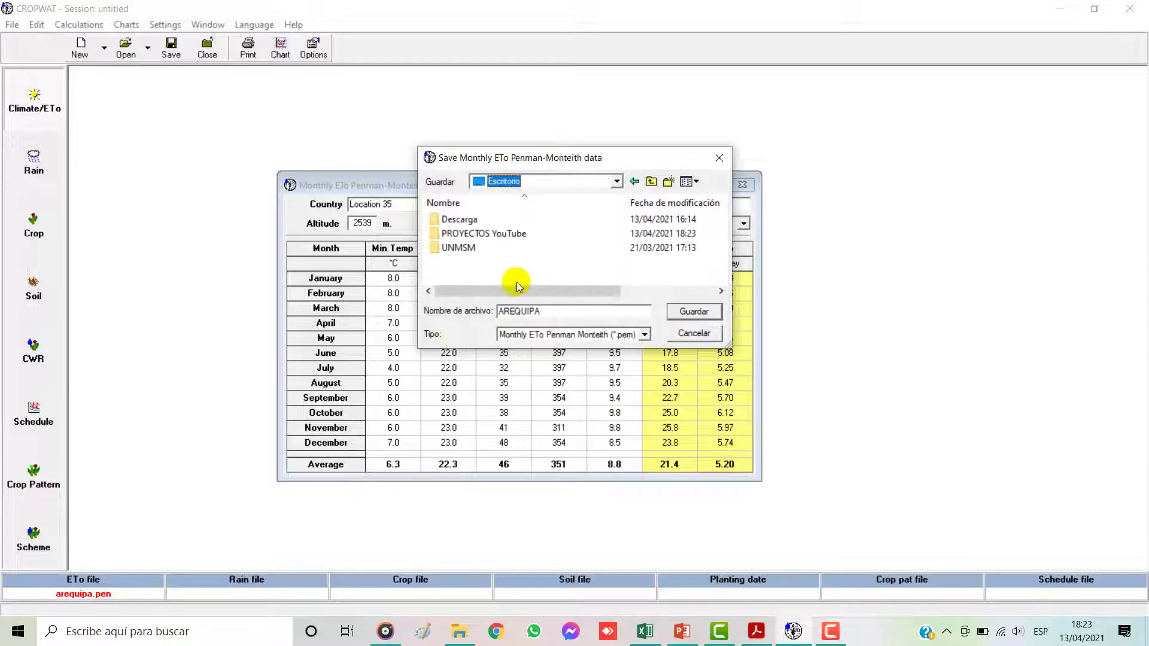
{"action": "left_click", "coordinate": [475, 238]}
{"action": "double_click", "coordinate": [475, 237]}
{"action": "double_click", "coordinate": [475, 247]}
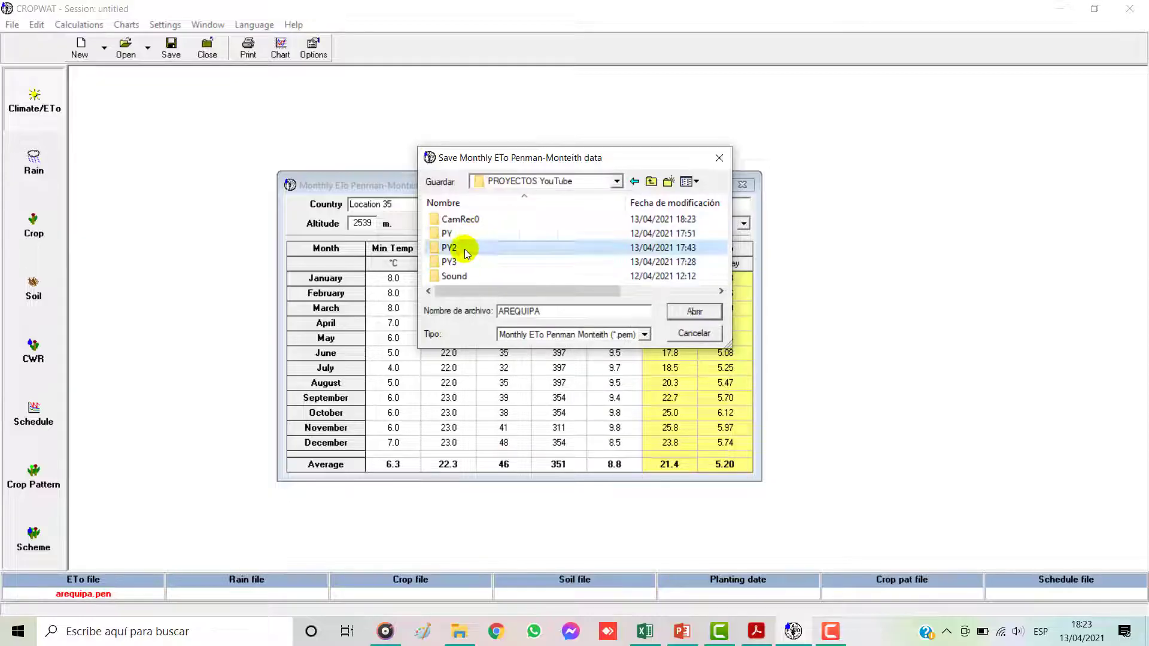
{"action": "double_click", "coordinate": [465, 248]}
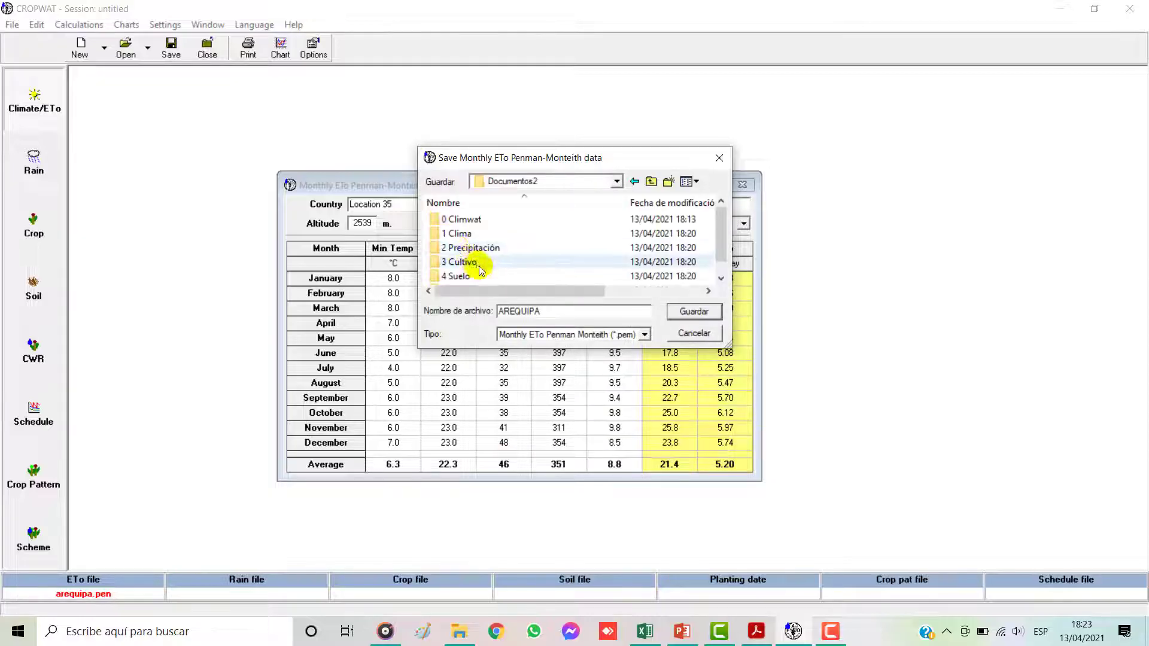
{"action": "left_click", "coordinate": [470, 234]}
{"action": "double_click", "coordinate": [470, 234]}
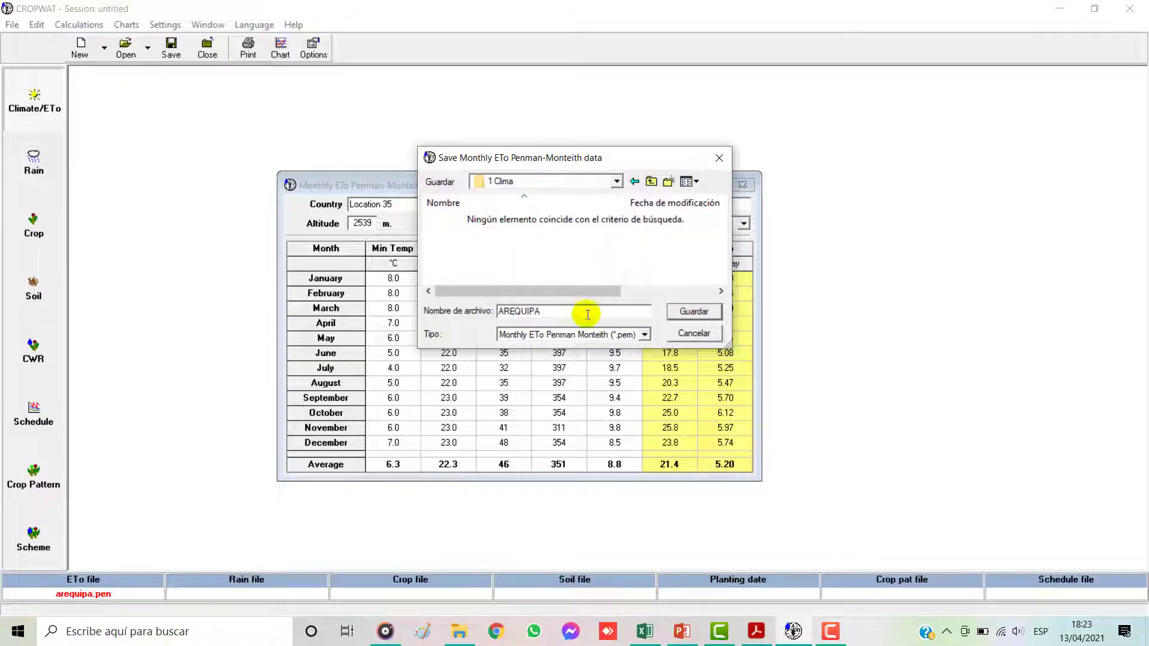
{"action": "double_click", "coordinate": [508, 311]}
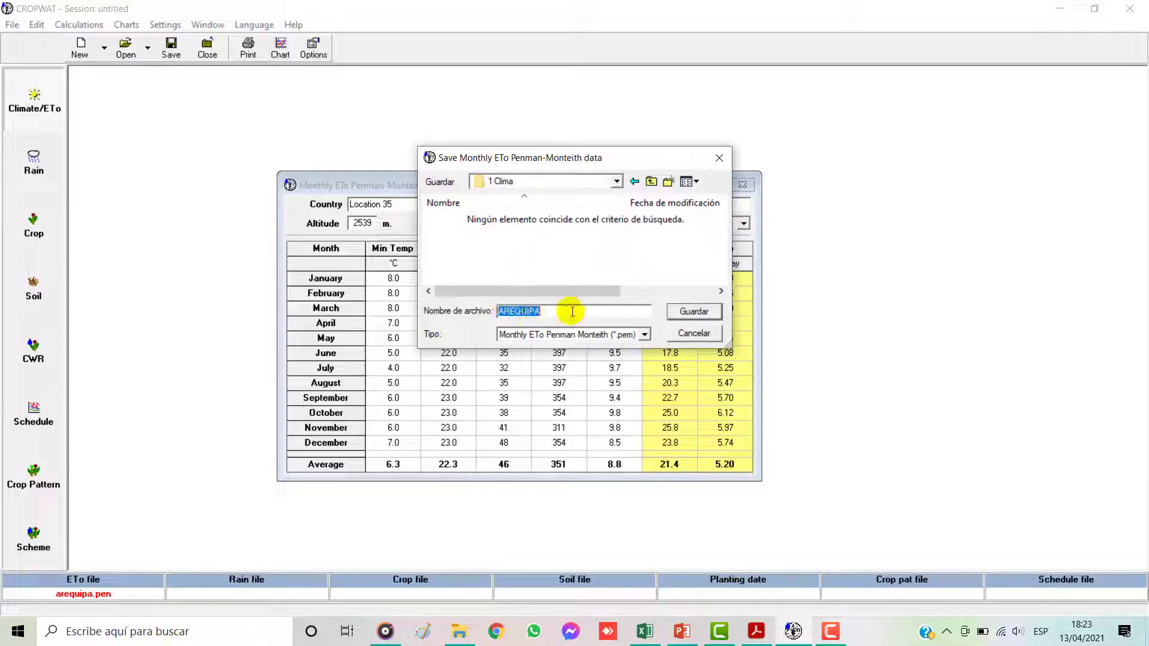
{"action": "left_click", "coordinate": [683, 311]}
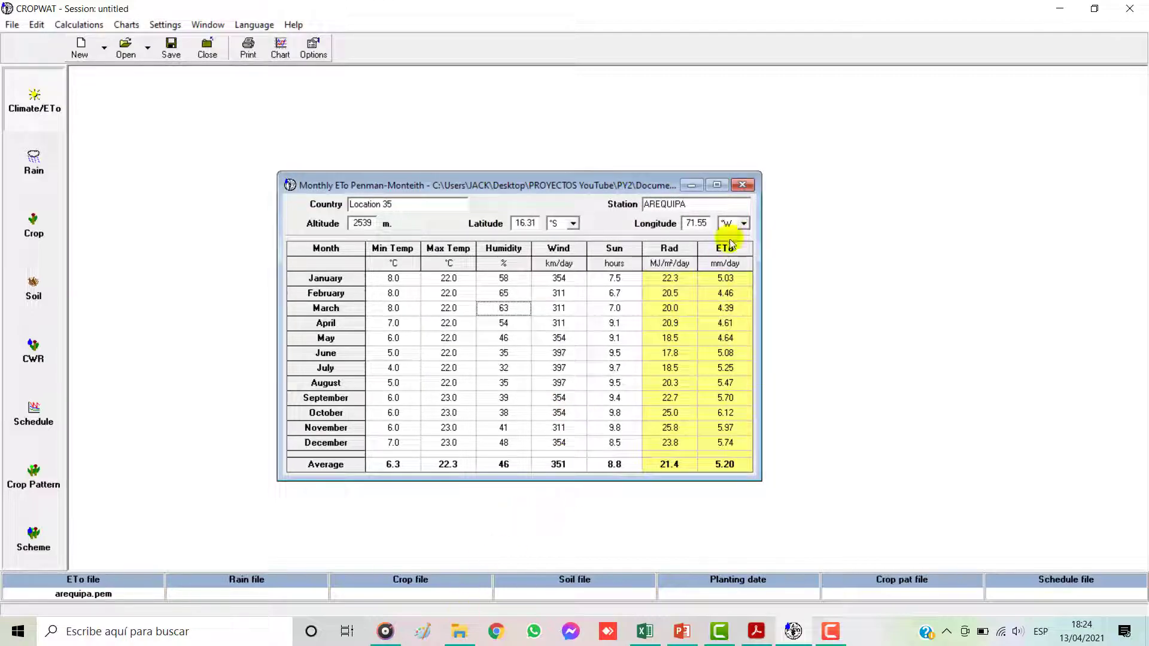
Step: Close the monthly ETo table and reopen its data in the Climate/ETo module from AREQUIPA.pem in the 1 Clima folder
{"action": "left_click", "coordinate": [741, 187]}
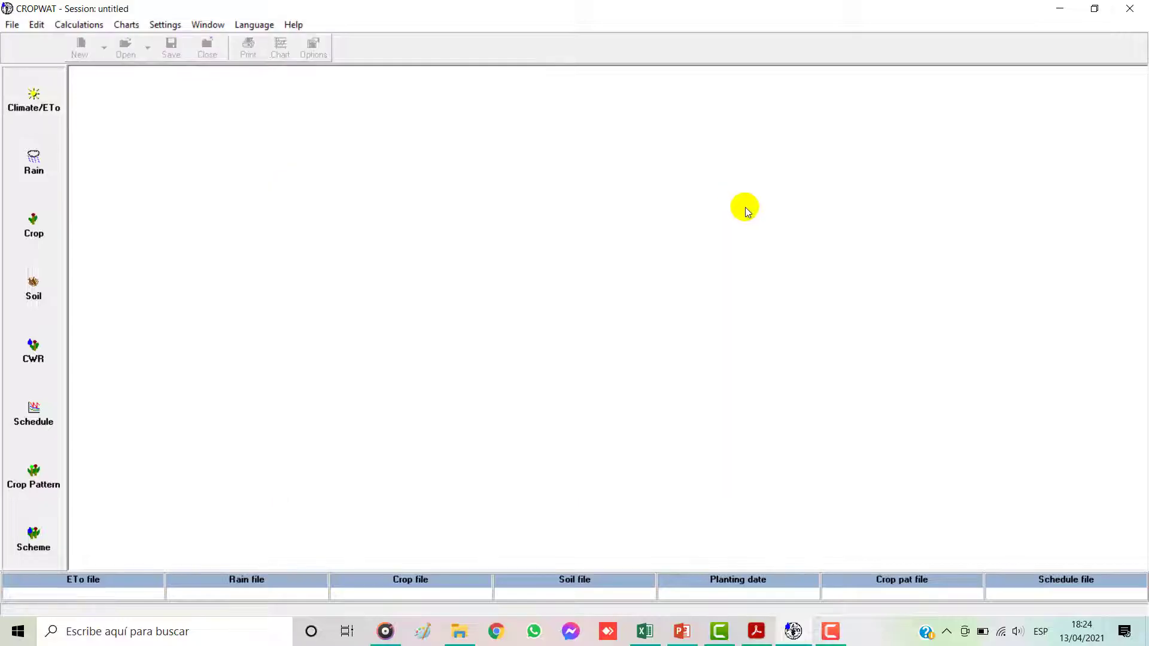
{"action": "left_click", "coordinate": [35, 100]}
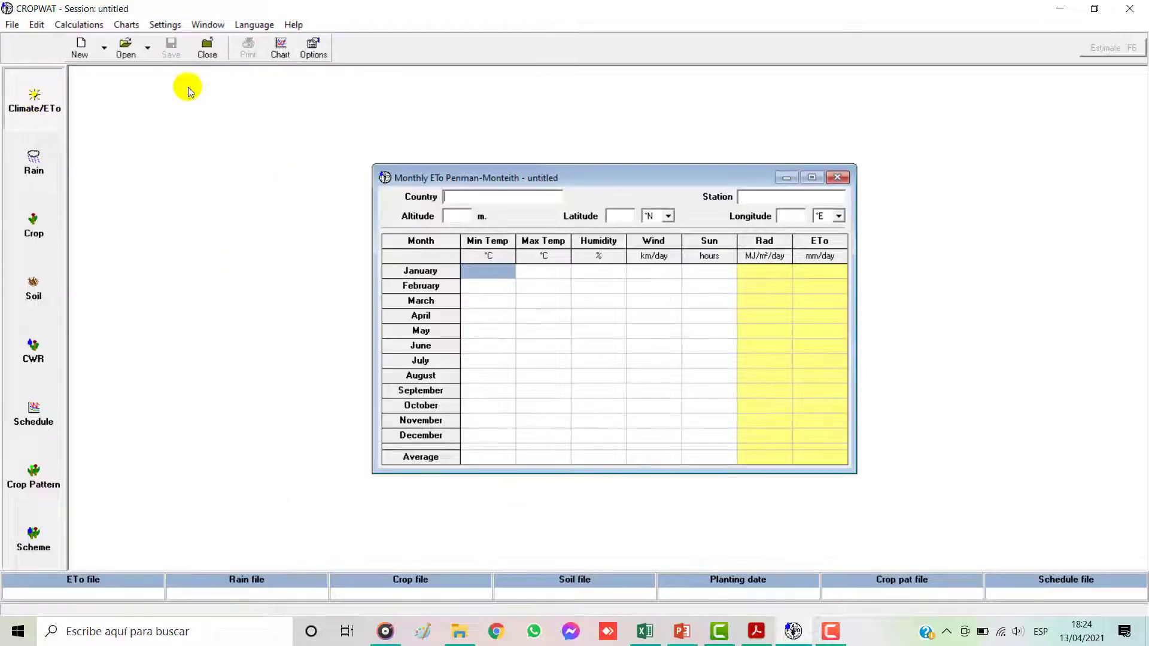
{"action": "left_click", "coordinate": [124, 47]}
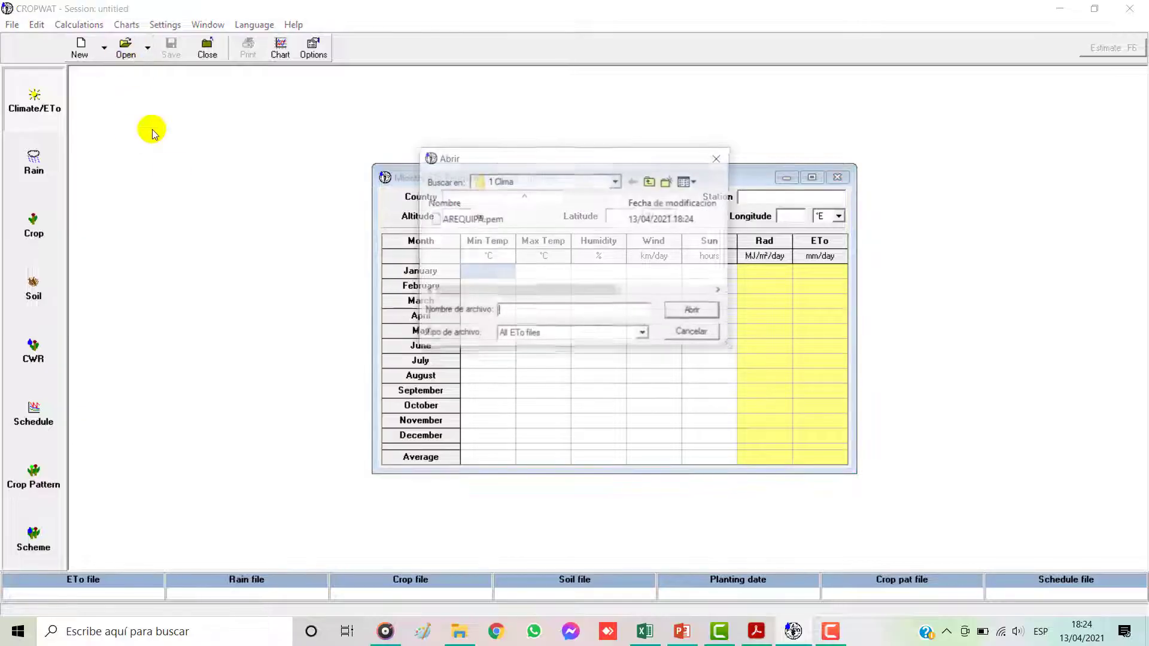
{"action": "left_click", "coordinate": [616, 181]}
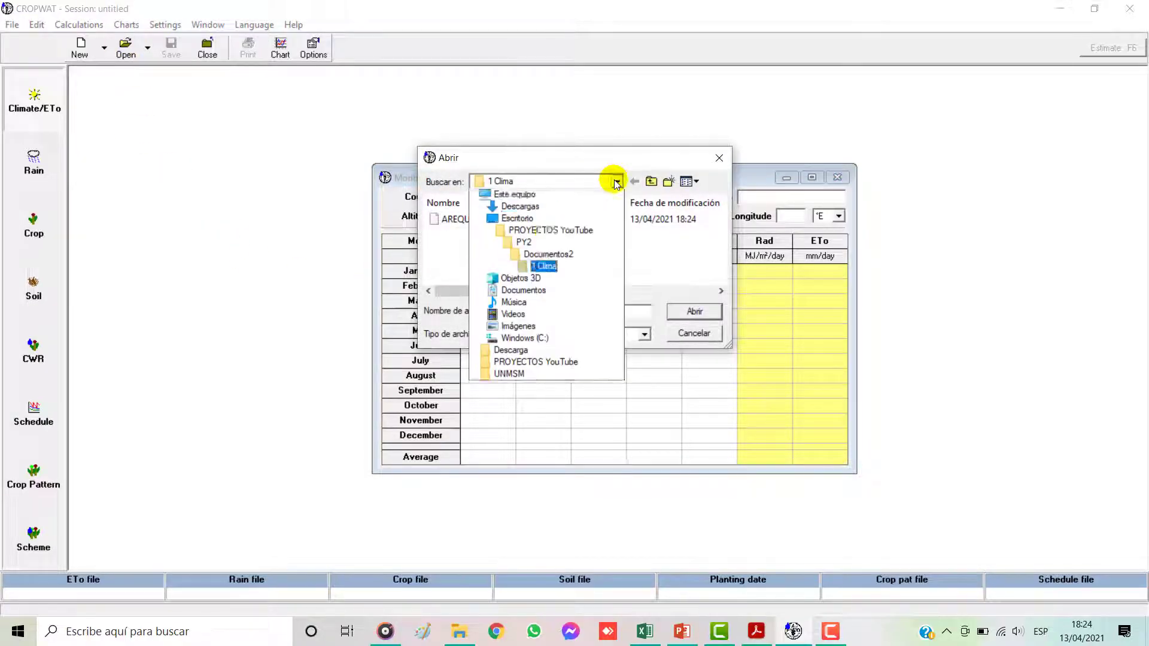
{"action": "left_click", "coordinate": [532, 319]}
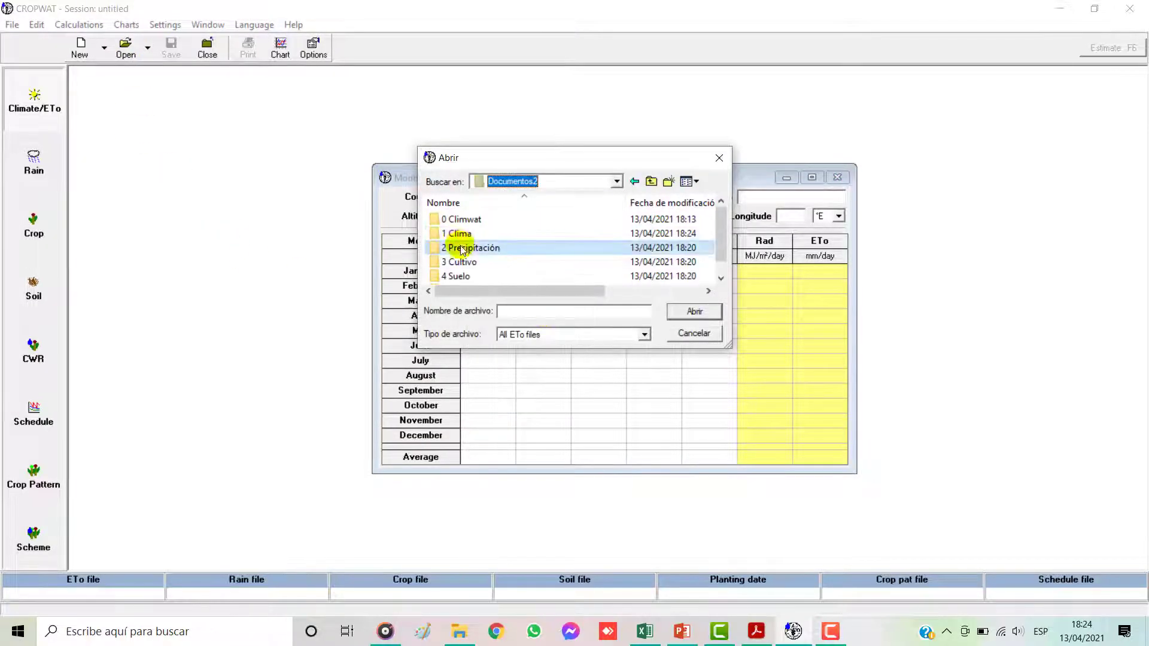
{"action": "double_click", "coordinate": [461, 235]}
{"action": "left_click", "coordinate": [497, 221]}
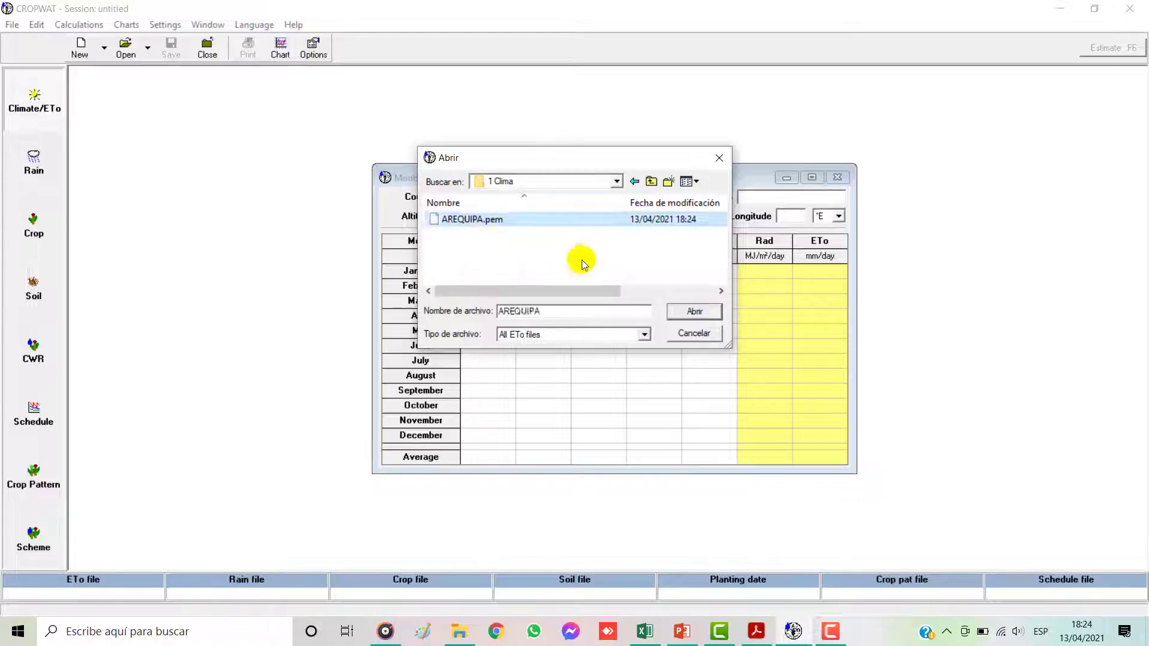
{"action": "left_click", "coordinate": [686, 312]}
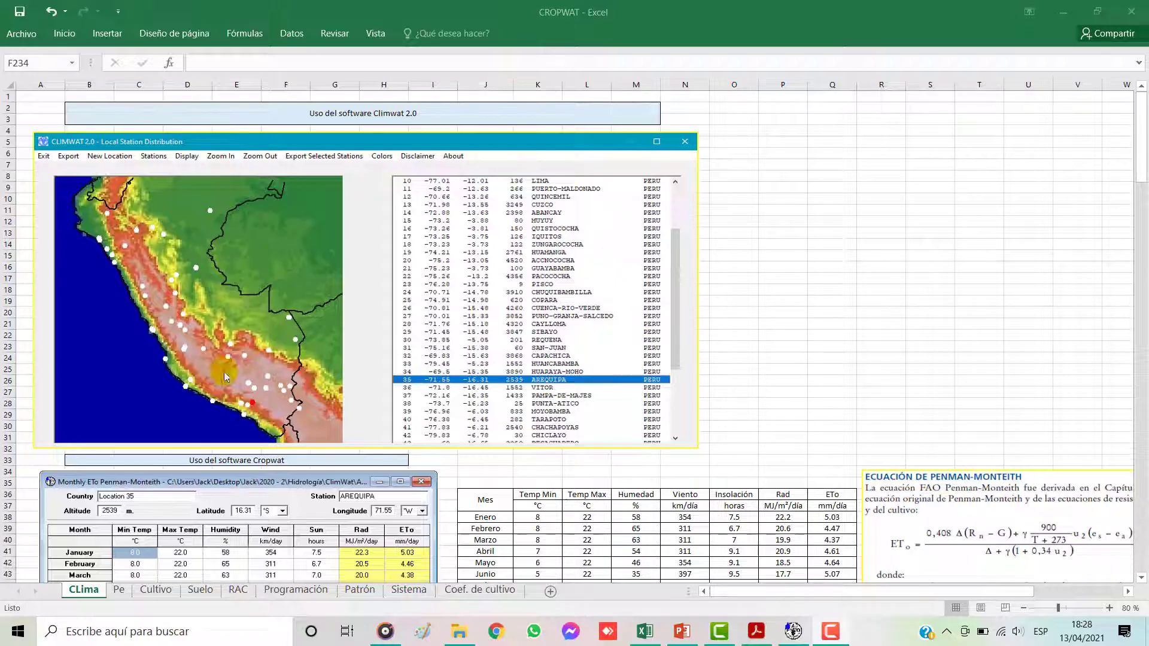
Step: Review the Precipitación efectiva definition on the Pe sheet of the Excel workbook, and switch to CROPWAT
{"action": "left_click", "coordinate": [122, 592]}
{"action": "left_click", "coordinate": [118, 592]}
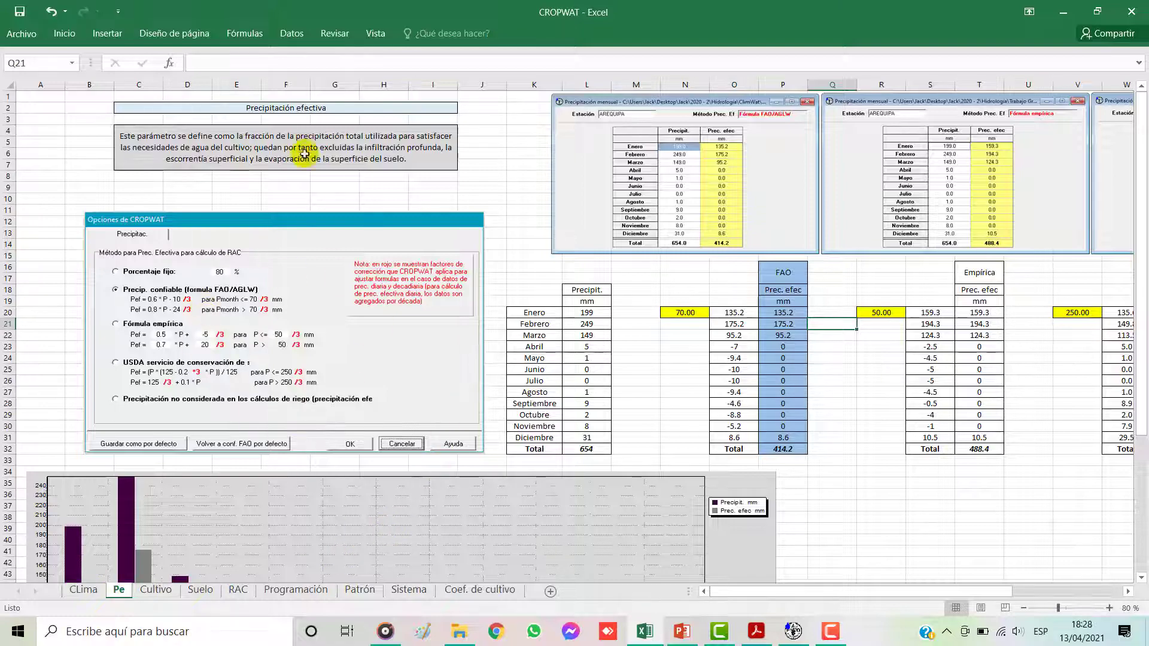
{"action": "left_click", "coordinate": [282, 106]}
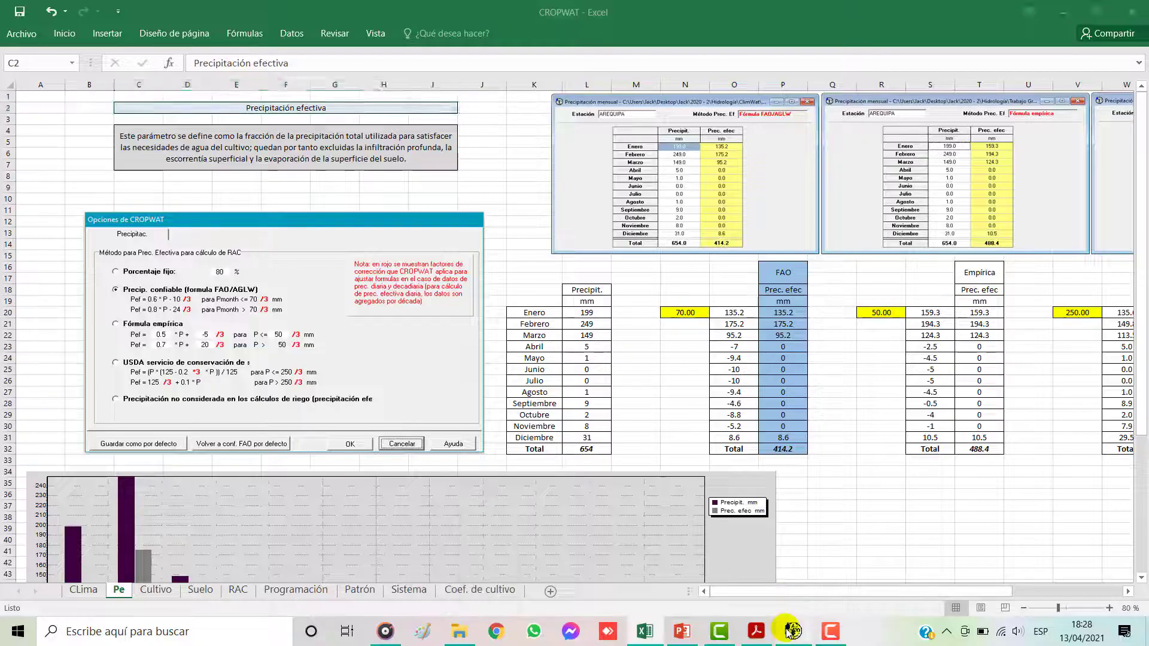
{"action": "left_click", "coordinate": [794, 631]}
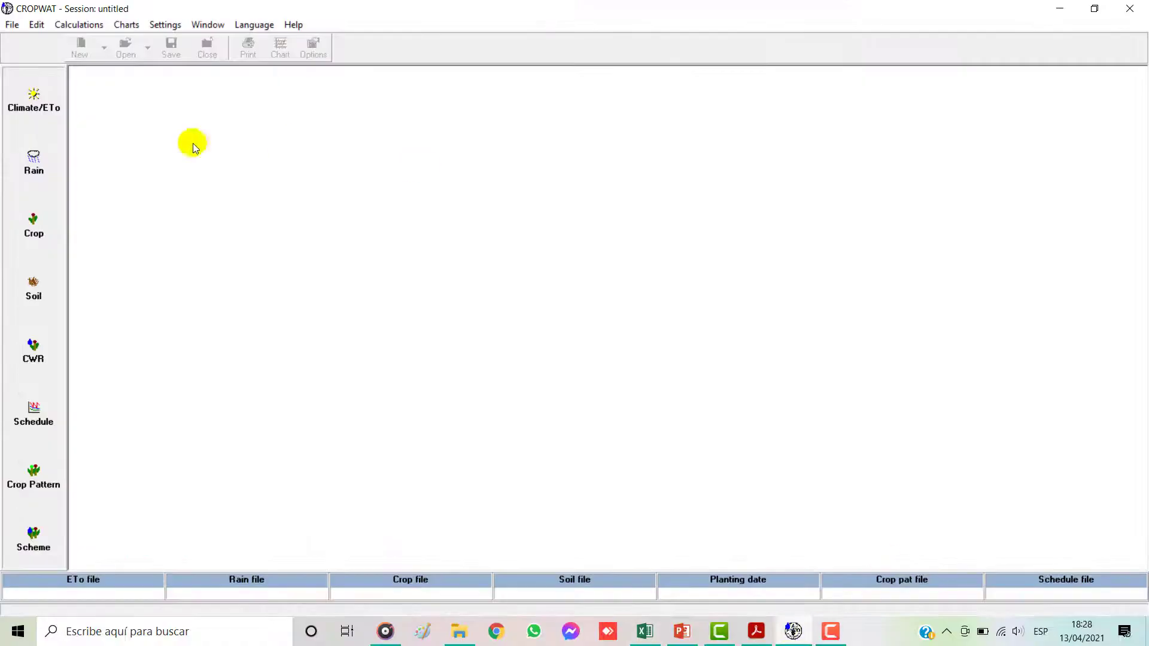
Step: Open the Rain module and load AREQUIPA.cli from the folder PROYECTOS YouTube\PY2\Documentos2\0 Climwat
{"action": "left_click", "coordinate": [36, 161]}
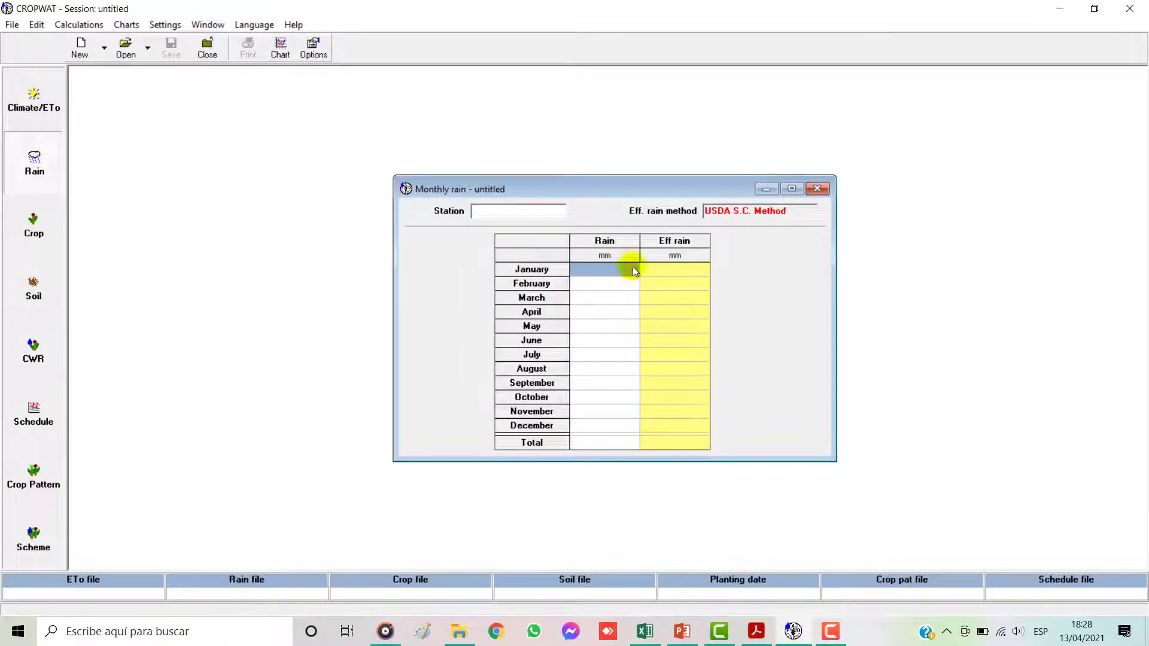
{"action": "left_click", "coordinate": [126, 48]}
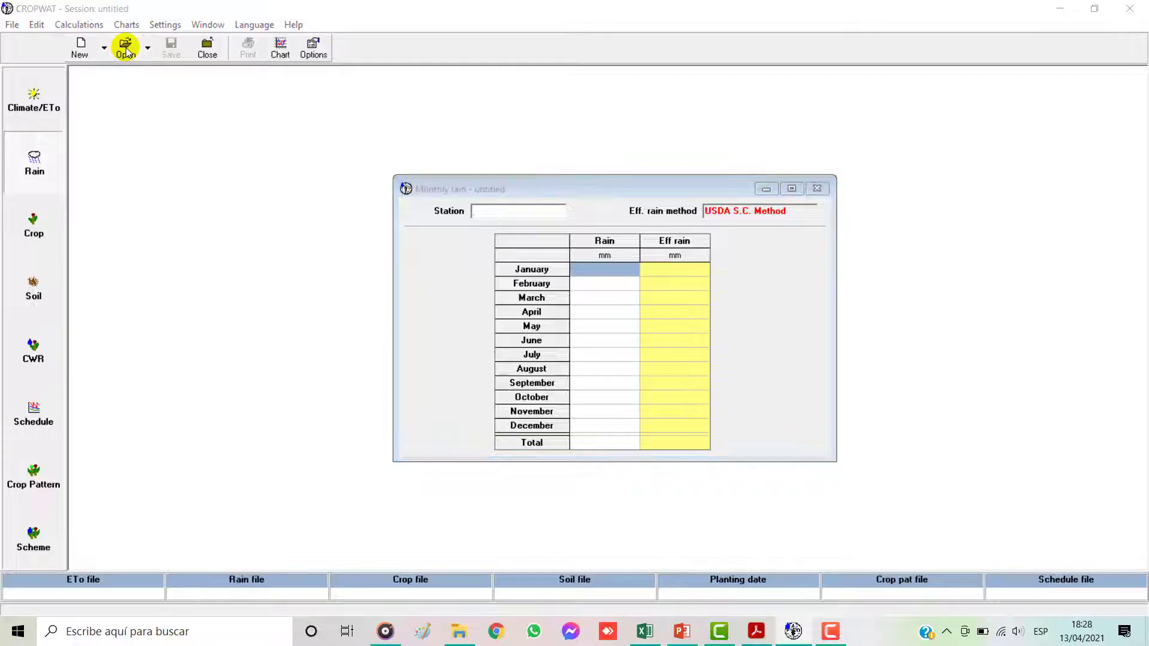
{"action": "left_click", "coordinate": [616, 183]}
{"action": "left_click", "coordinate": [616, 182]}
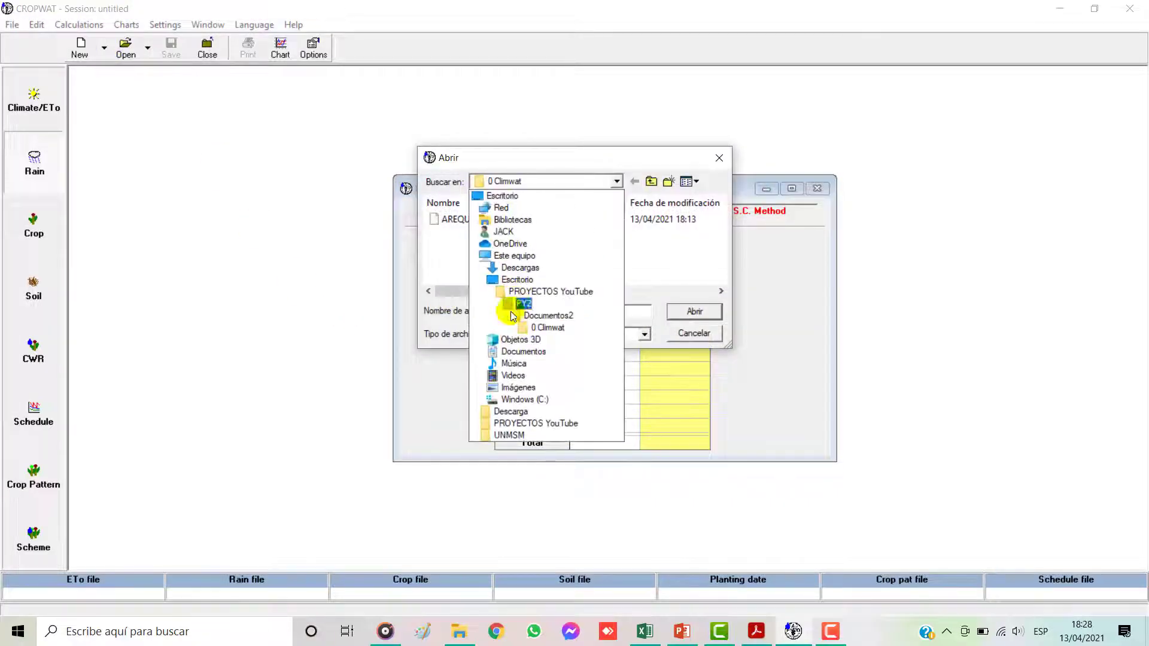
{"action": "left_click", "coordinate": [543, 424]}
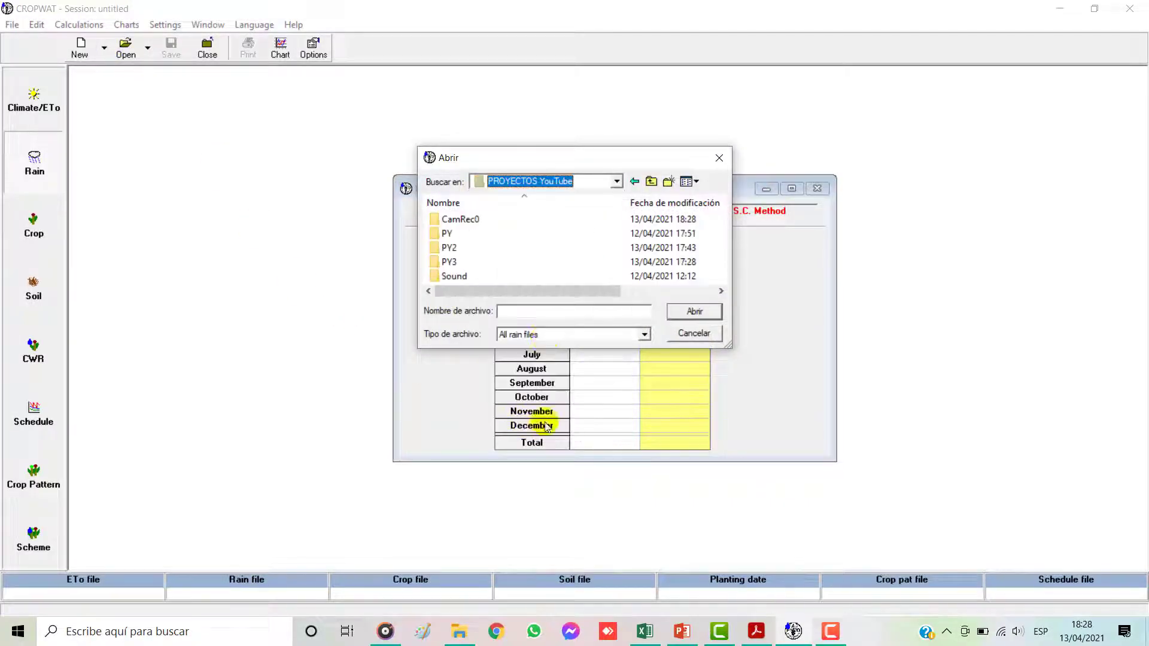
{"action": "double_click", "coordinate": [470, 247]}
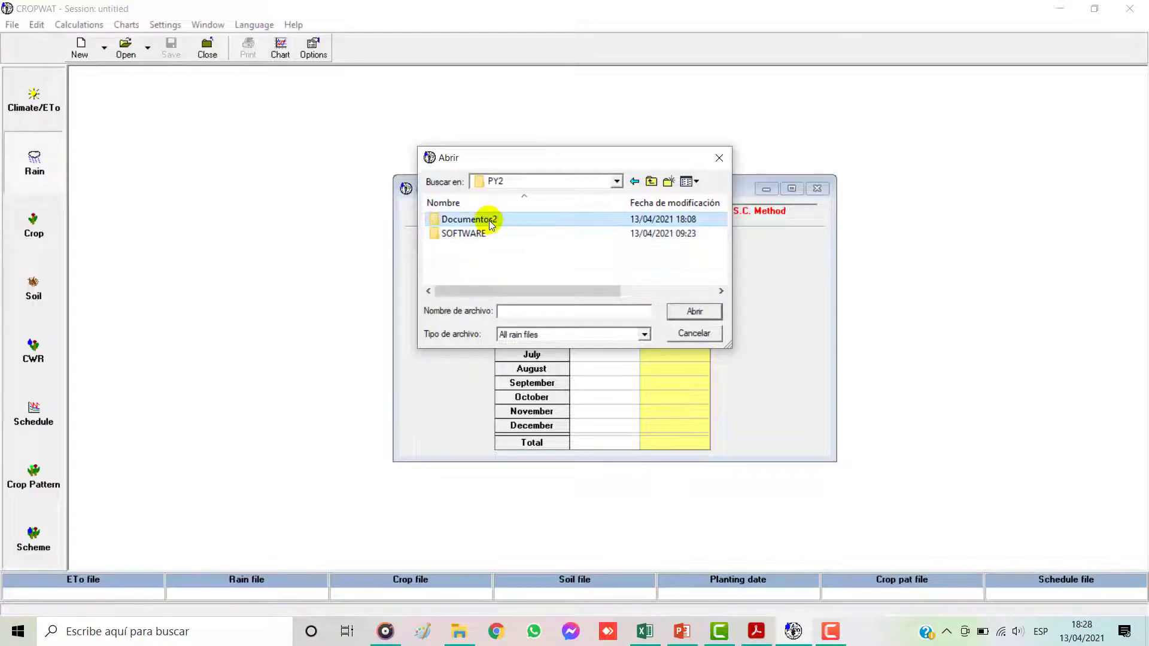
{"action": "double_click", "coordinate": [491, 220]}
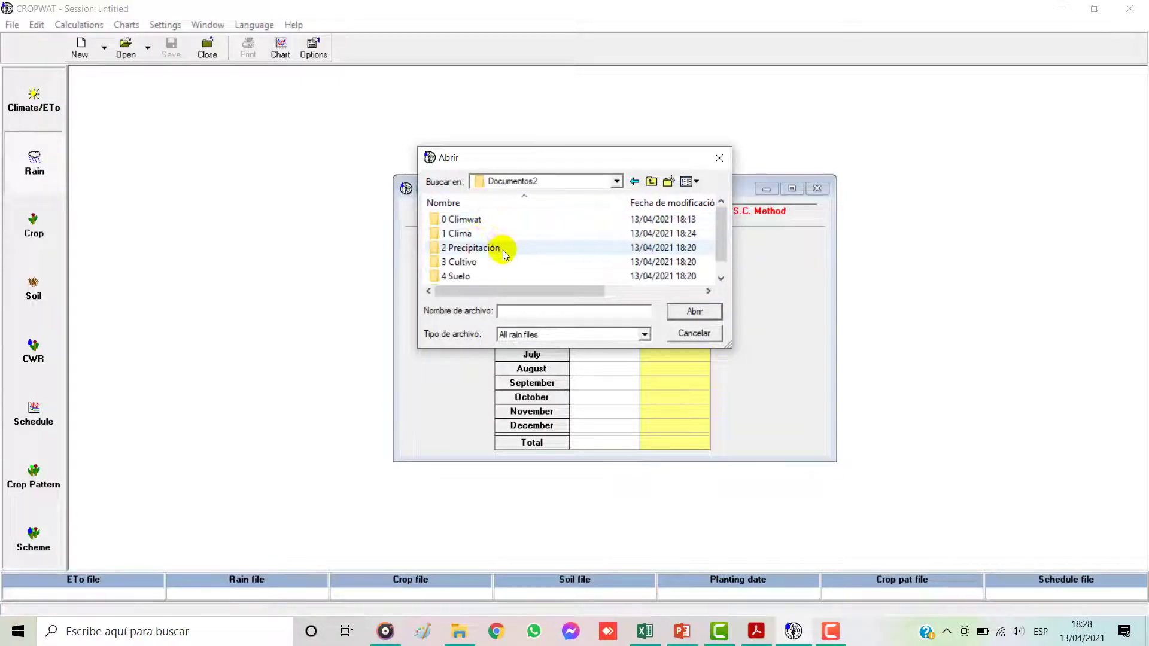
{"action": "left_click", "coordinate": [465, 222]}
{"action": "double_click", "coordinate": [466, 221]}
{"action": "left_click", "coordinate": [476, 221]}
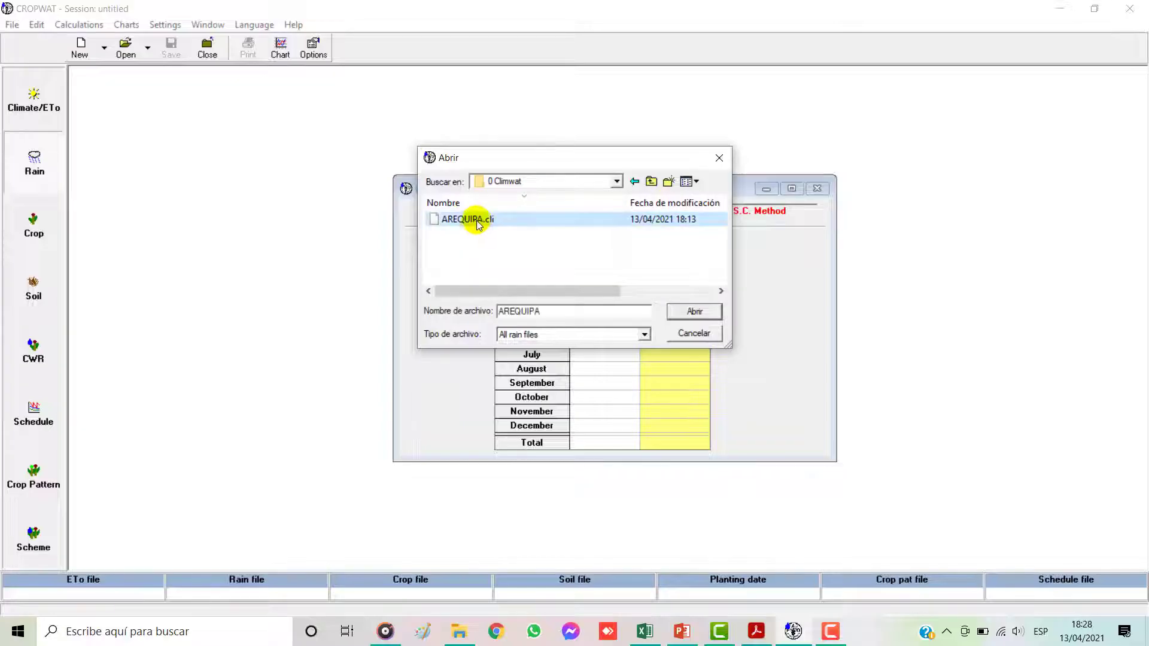
{"action": "left_click", "coordinate": [695, 312]}
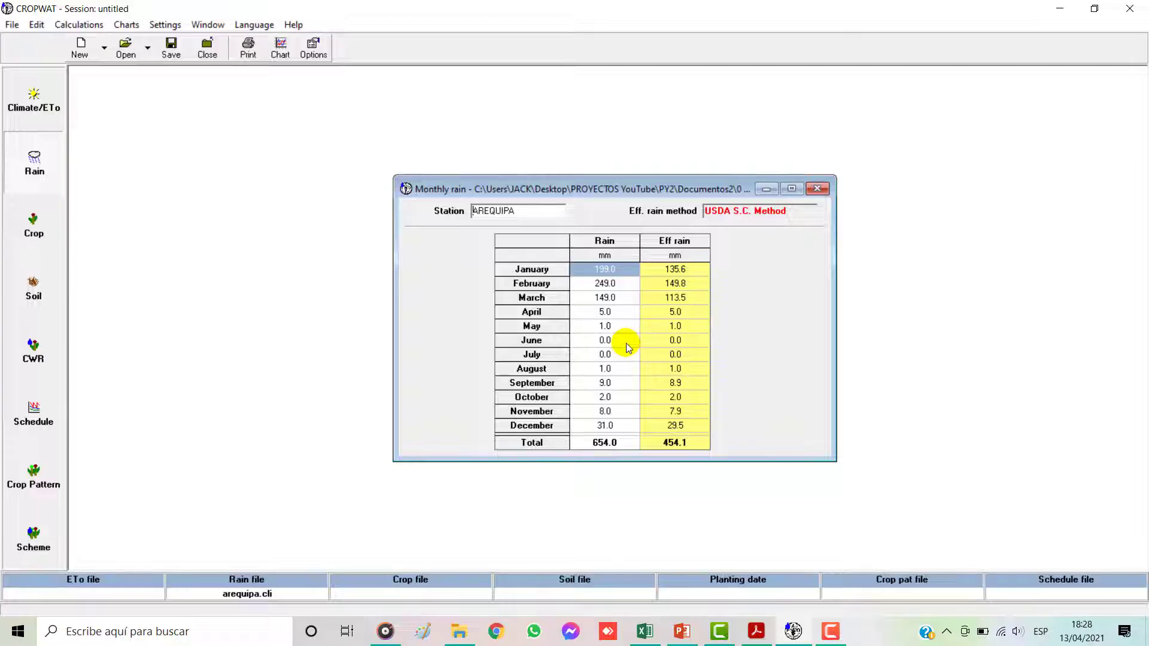
Step: Review the FAO, Empírica and USDA effective precipitation tables on the Excel Pe sheet, and return to CROPWAT
{"action": "left_click", "coordinate": [645, 632]}
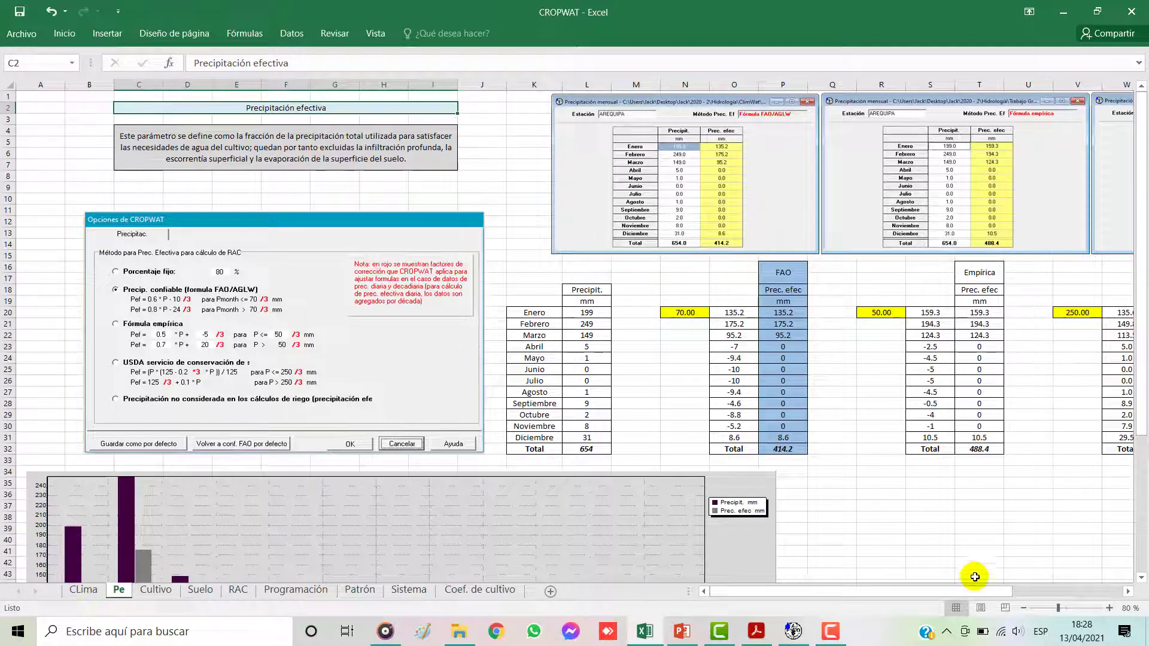
{"action": "left_click_drag", "start_coordinate": [990, 592], "coordinate": [1058, 592]}
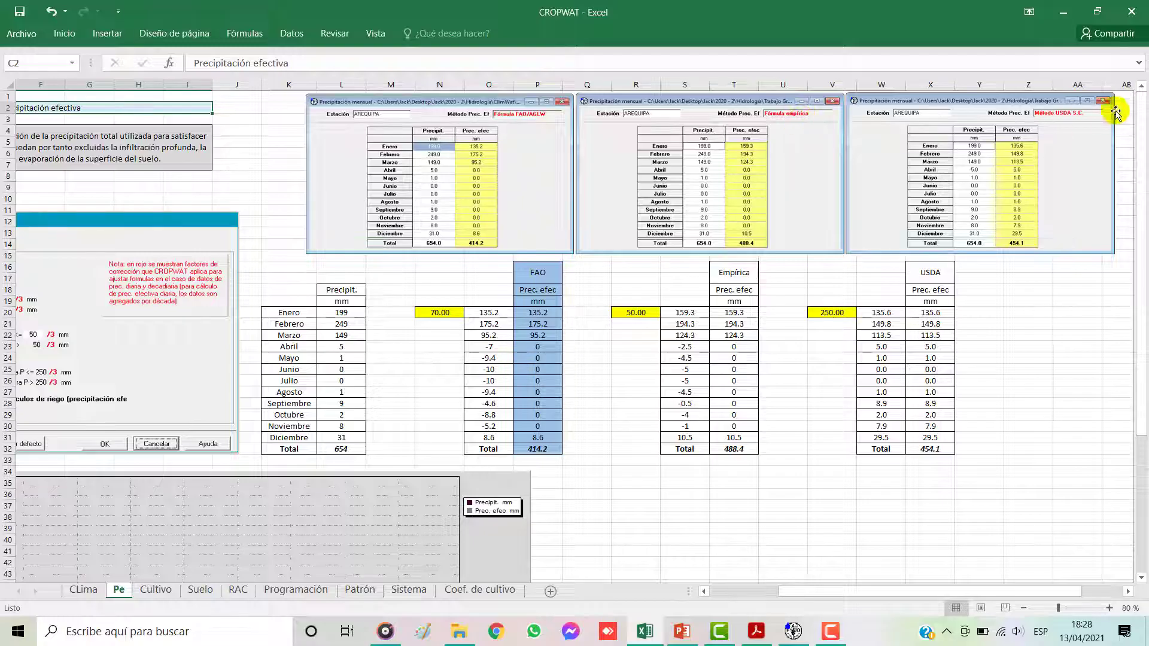
{"action": "left_click", "coordinate": [791, 632]}
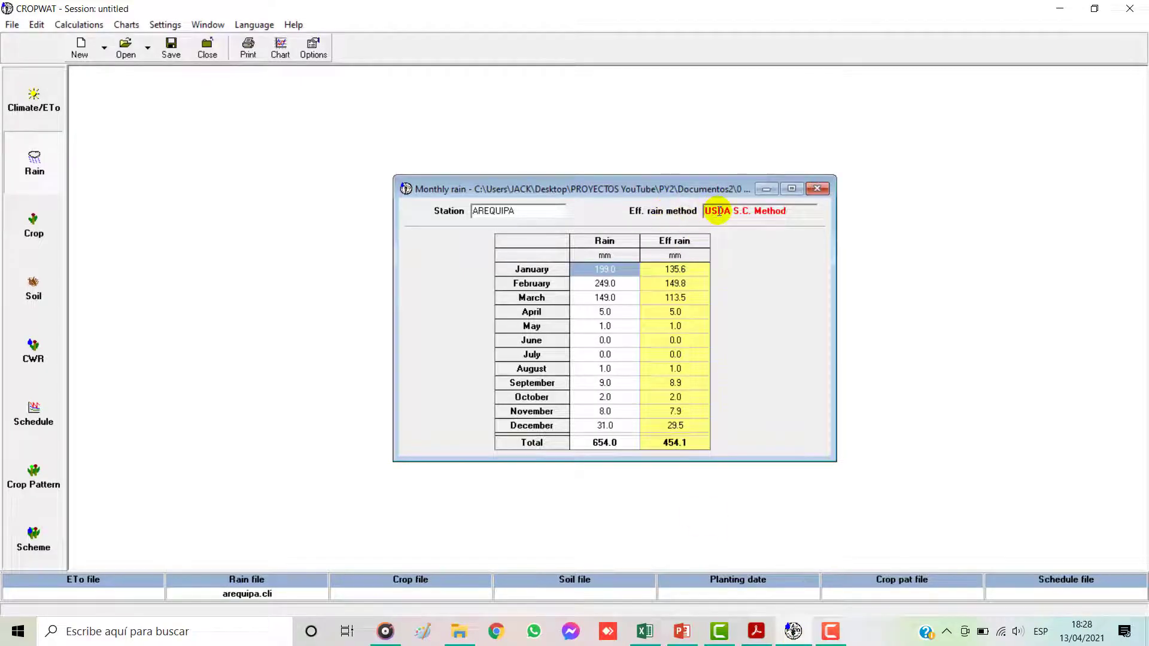
Step: Set the effective rainfall method to Dependable rain (FAO/AGLW formula) for the monthly rain table
{"action": "left_click", "coordinate": [312, 45]}
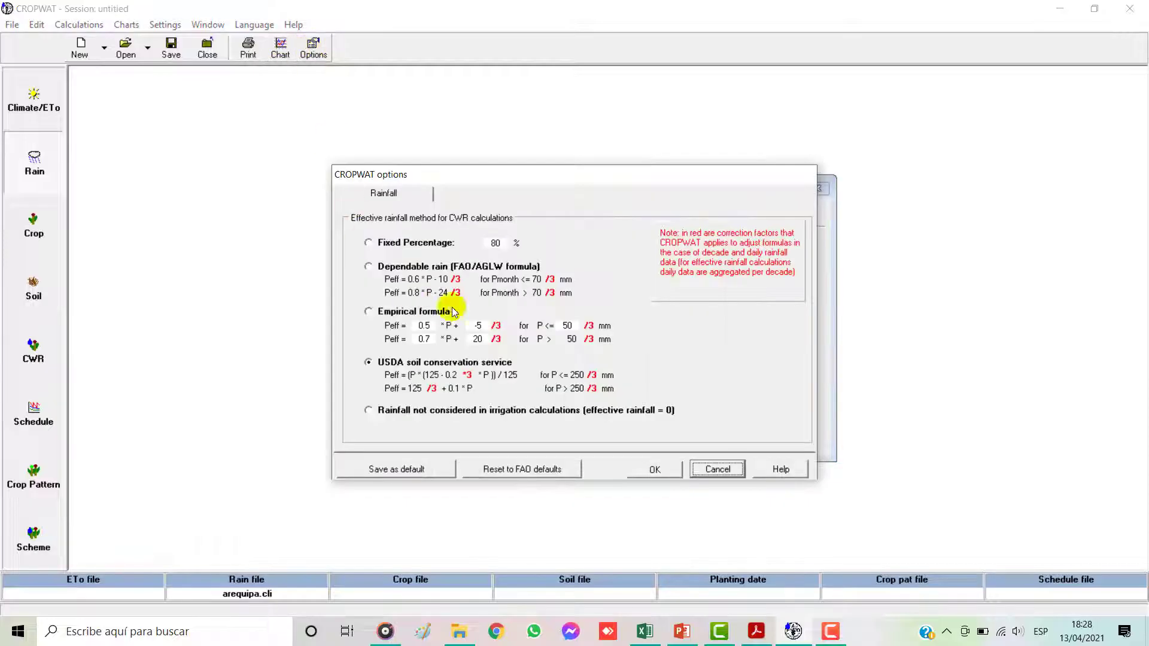
{"action": "left_click_drag", "start_coordinate": [505, 179], "coordinate": [733, 186]}
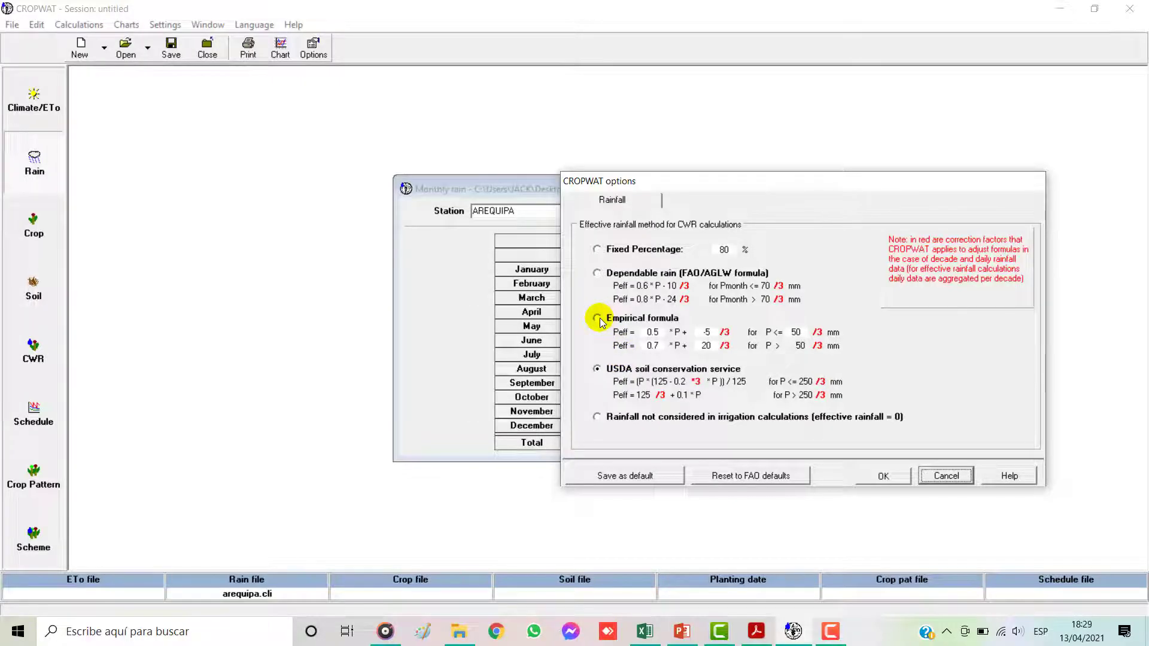
{"action": "left_click", "coordinate": [600, 277]}
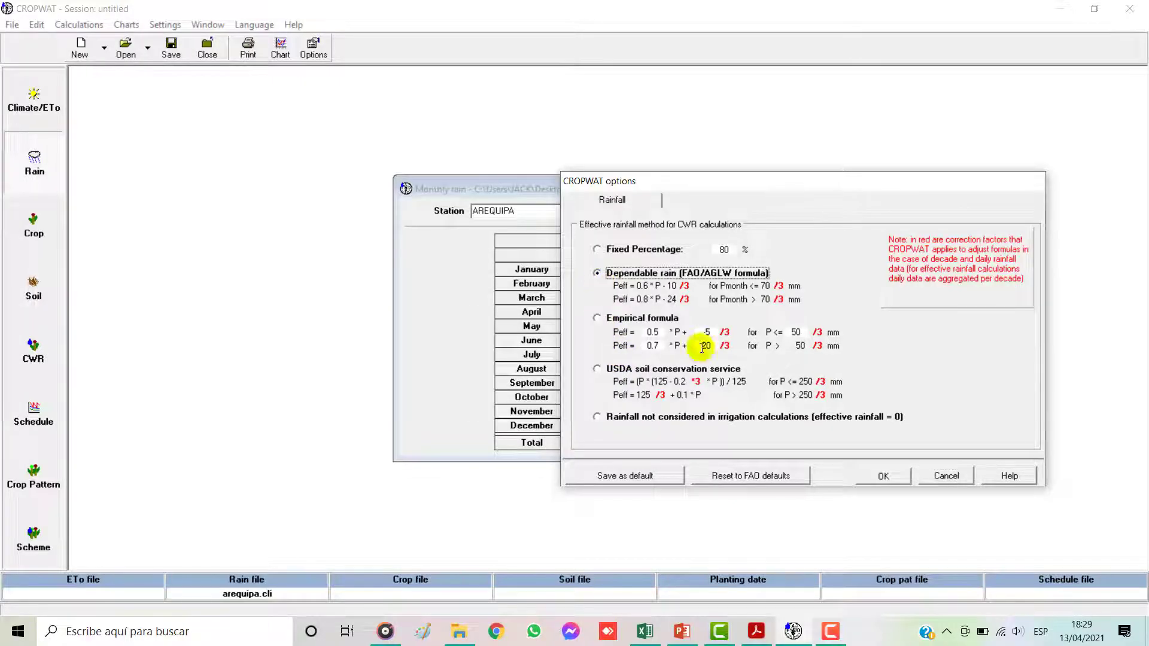
{"action": "left_click", "coordinate": [898, 476]}
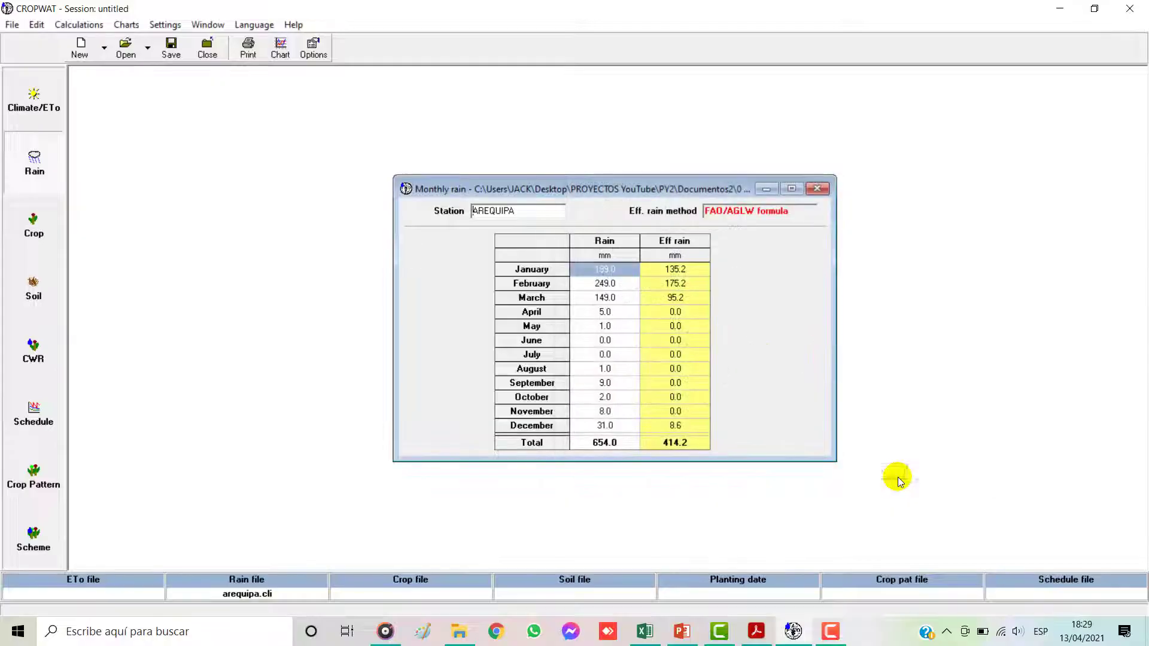
Step: Reposition the monthly rain table beside the options dialog and set its effective rainfall method to Empirical formula
{"action": "left_click_drag", "start_coordinate": [637, 188], "coordinate": [500, 176]}
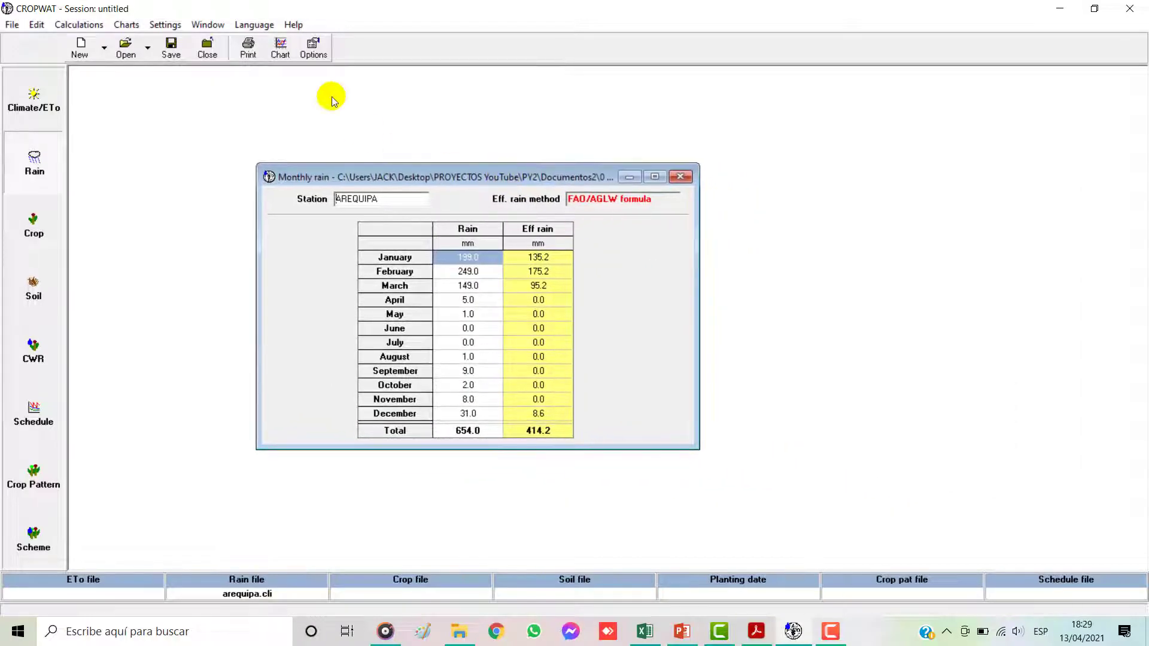
{"action": "left_click", "coordinate": [312, 51]}
{"action": "left_click", "coordinate": [597, 318]}
{"action": "left_click", "coordinate": [887, 476]}
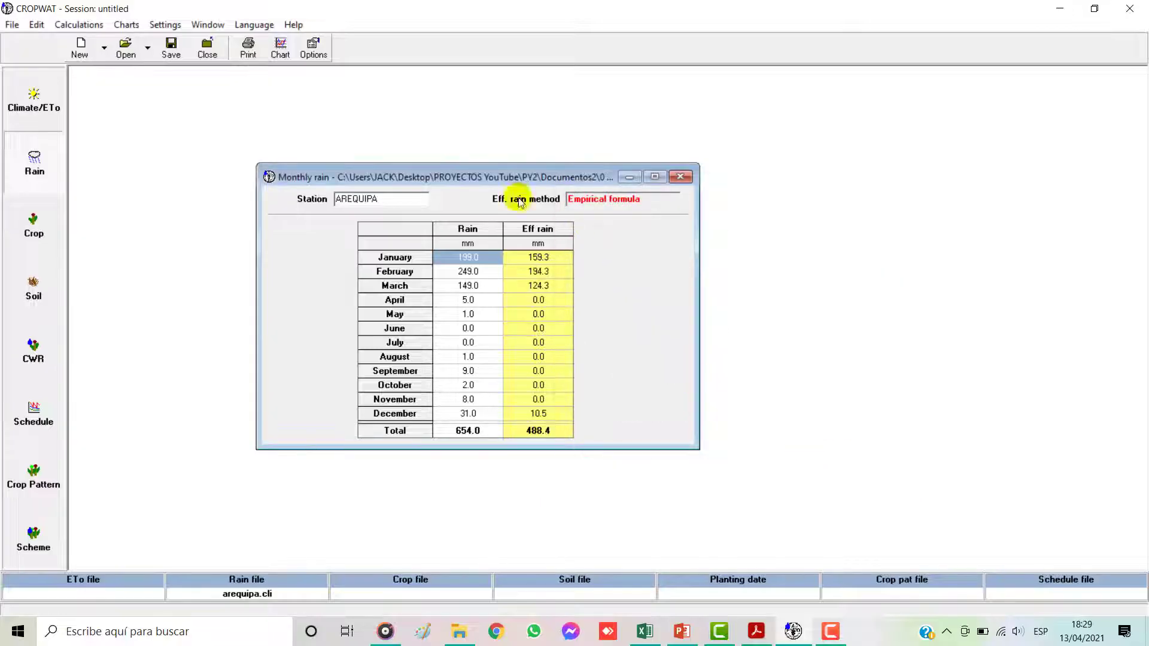
{"action": "left_click", "coordinate": [311, 47]}
{"action": "left_click", "coordinate": [634, 273]}
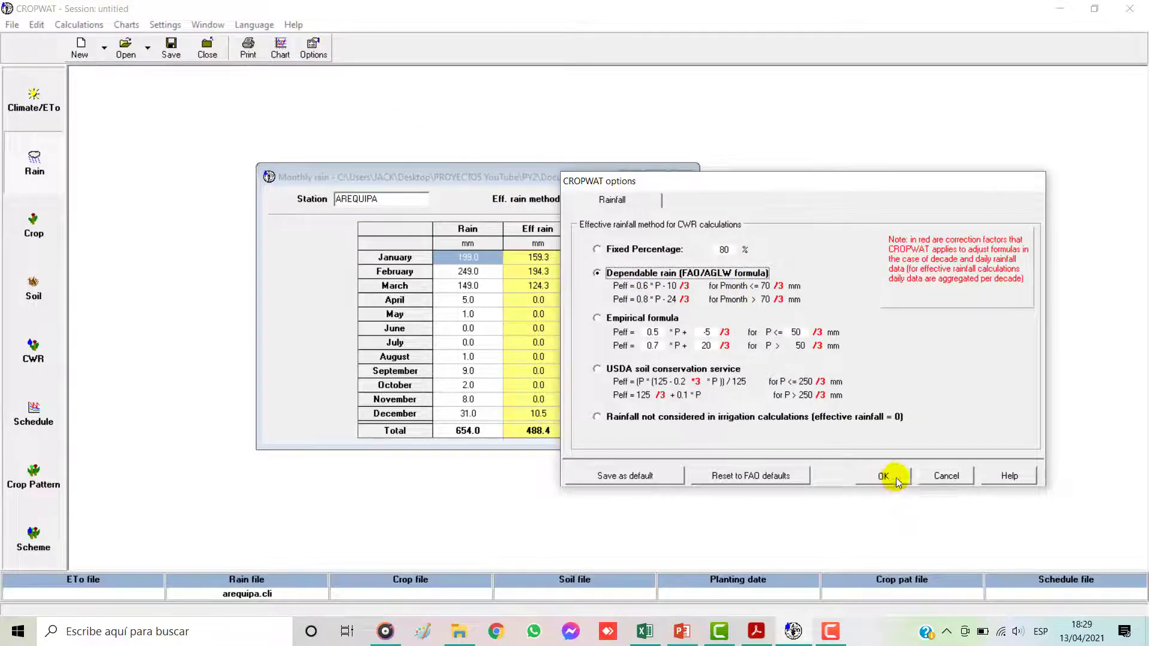
{"action": "left_click", "coordinate": [946, 476]}
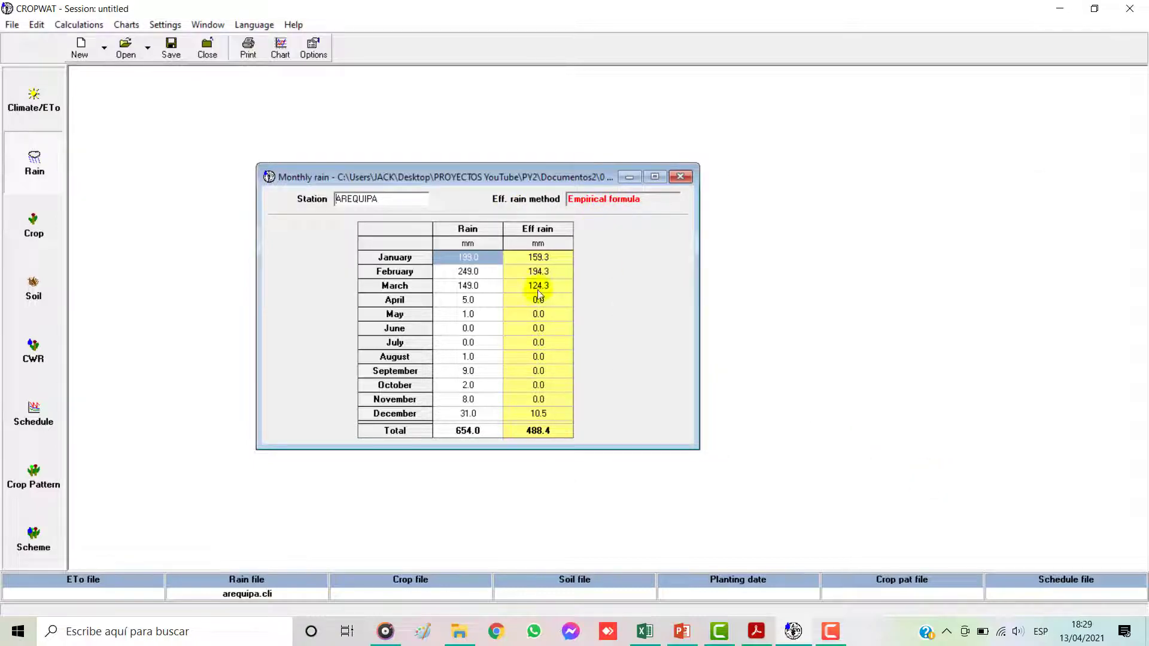
Step: Switch to Excel and inspect the monthly precipitation table on the Pe sheet and the FAO formula for January in O20
{"action": "left_click", "coordinate": [645, 631]}
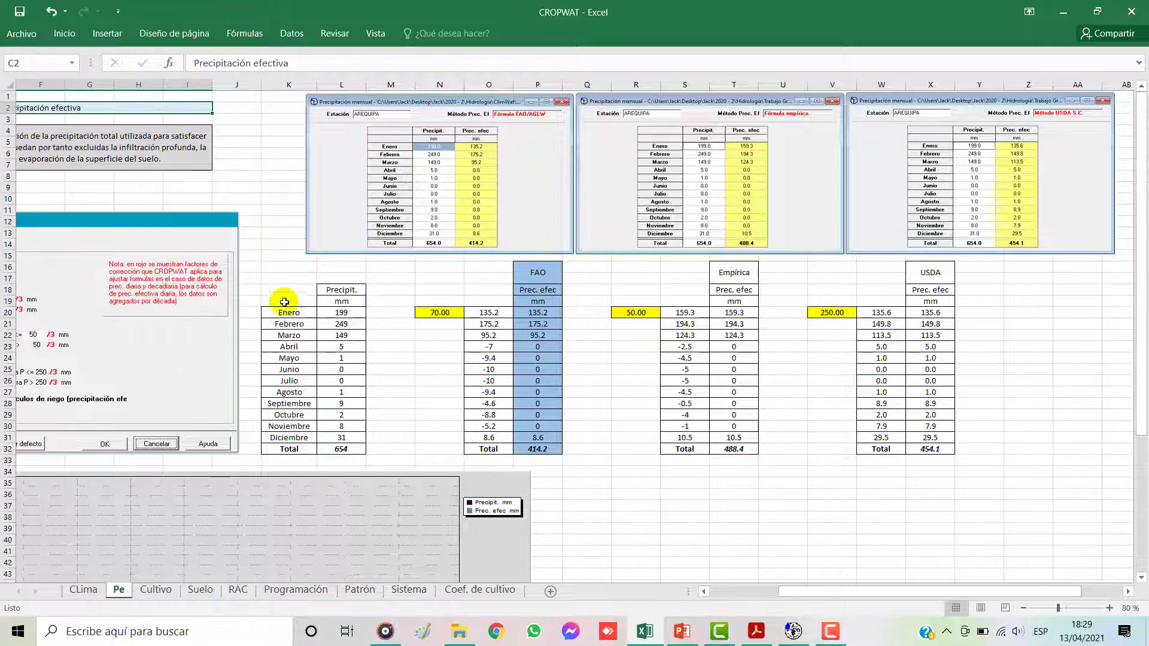
{"action": "left_click_drag", "start_coordinate": [294, 291], "coordinate": [335, 449]}
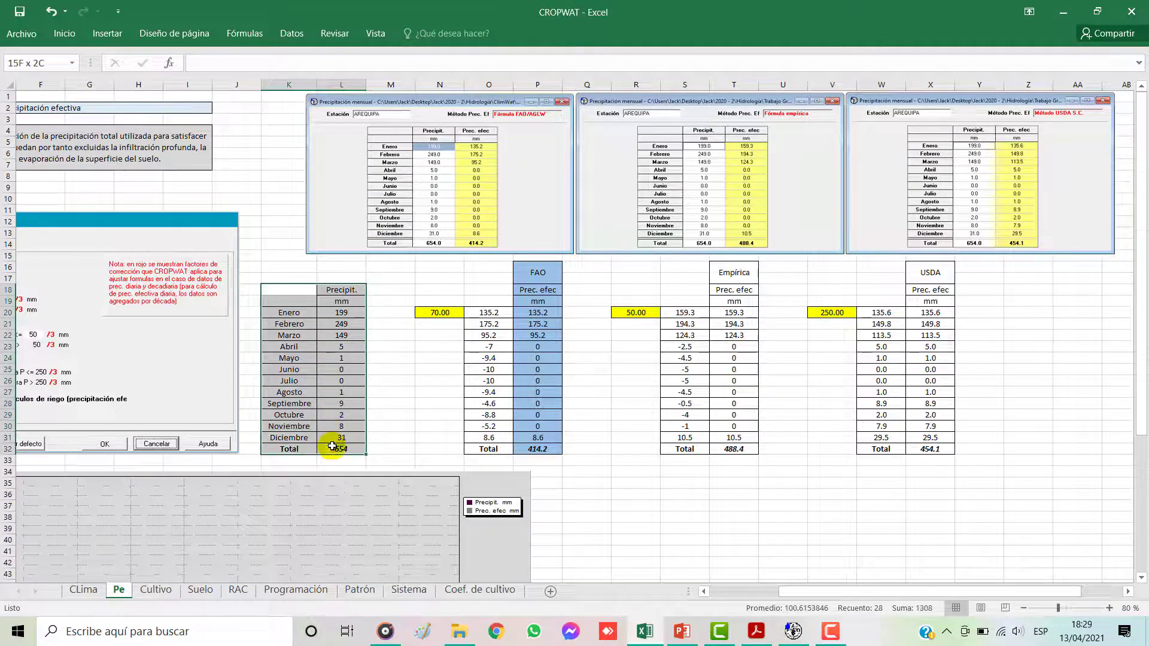
{"action": "left_click", "coordinate": [333, 314]}
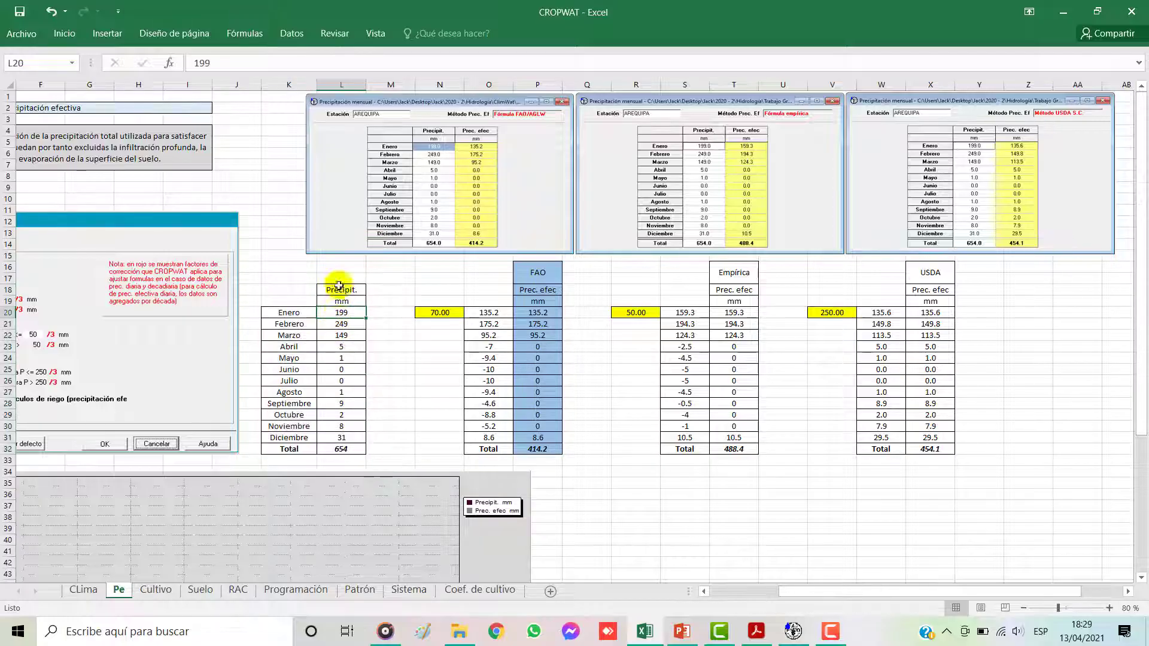
{"action": "left_click", "coordinate": [538, 313]}
{"action": "left_click", "coordinate": [489, 312]}
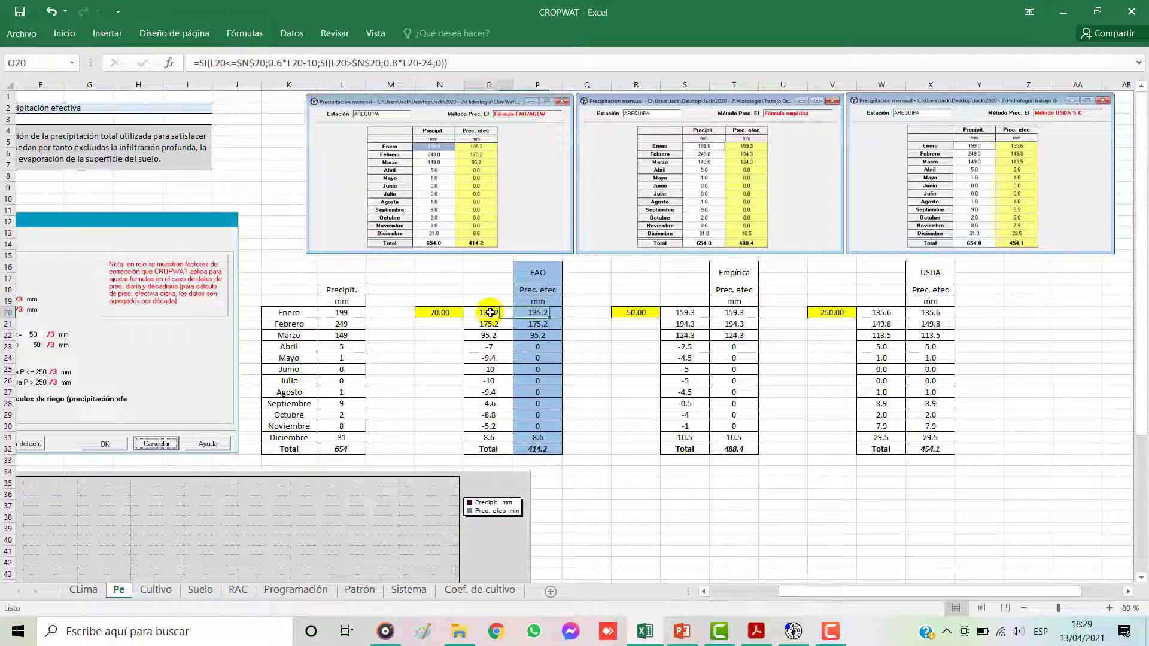
{"action": "left_click", "coordinate": [285, 66]}
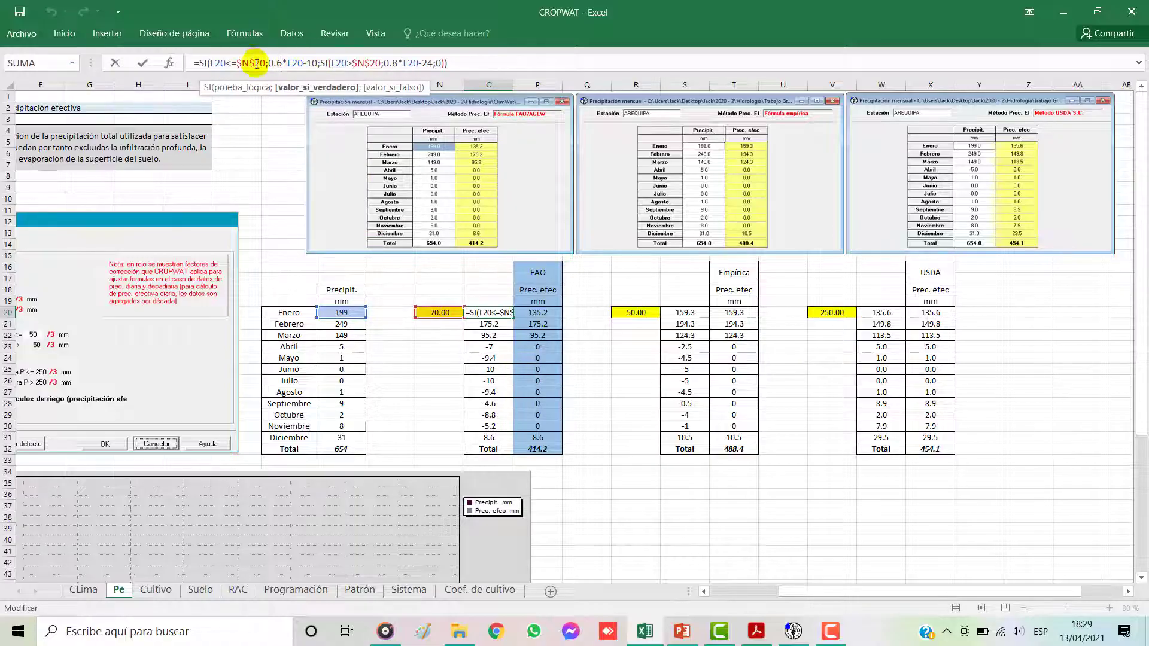
{"action": "key", "text": "Escape"}
Step: Compare the threshold cells N20, R20 and V20 with the formulas in the CROPWAT options image
{"action": "left_click_drag", "start_coordinate": [841, 598], "coordinate": [765, 592]}
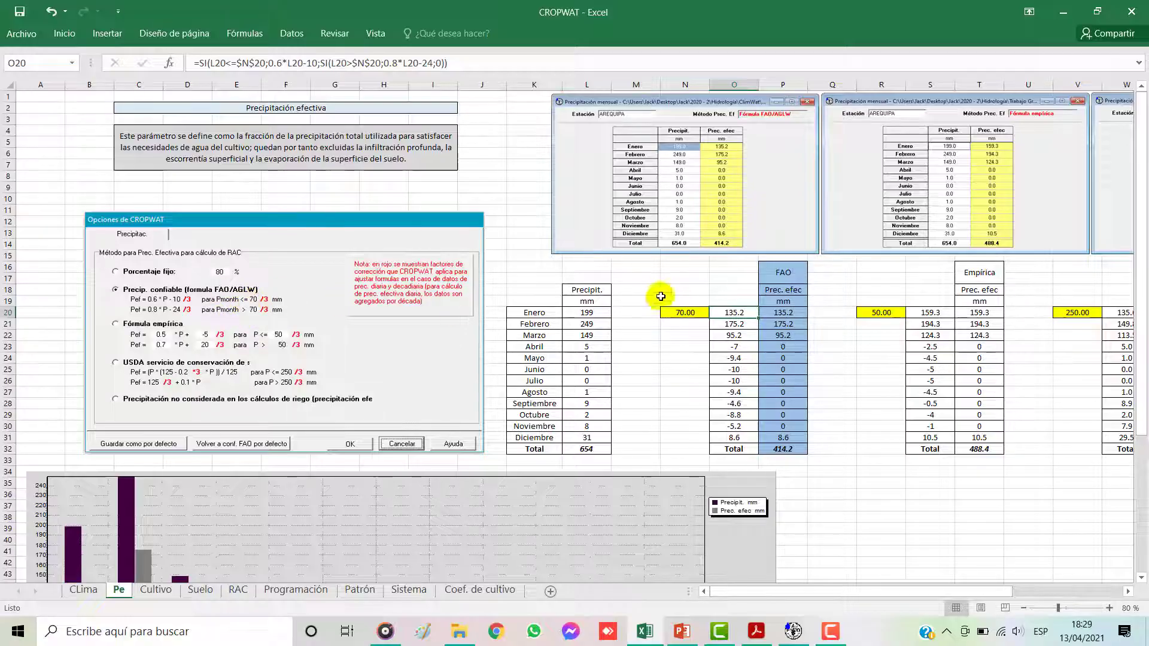
{"action": "left_click", "coordinate": [682, 313]}
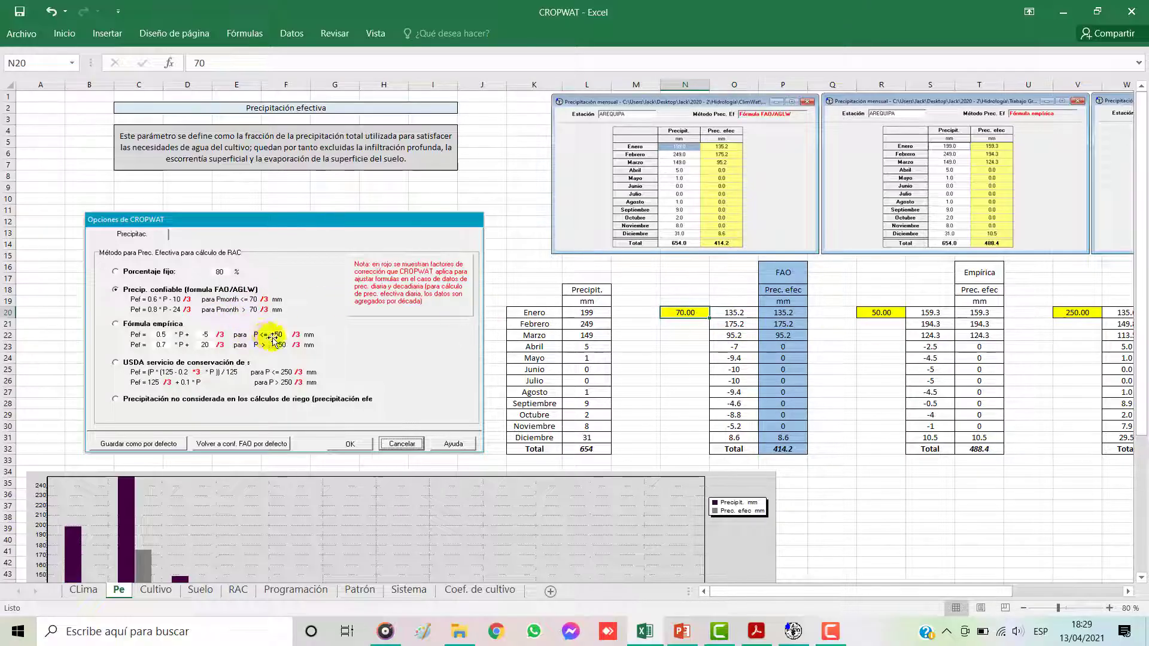
{"action": "left_click", "coordinate": [875, 313]}
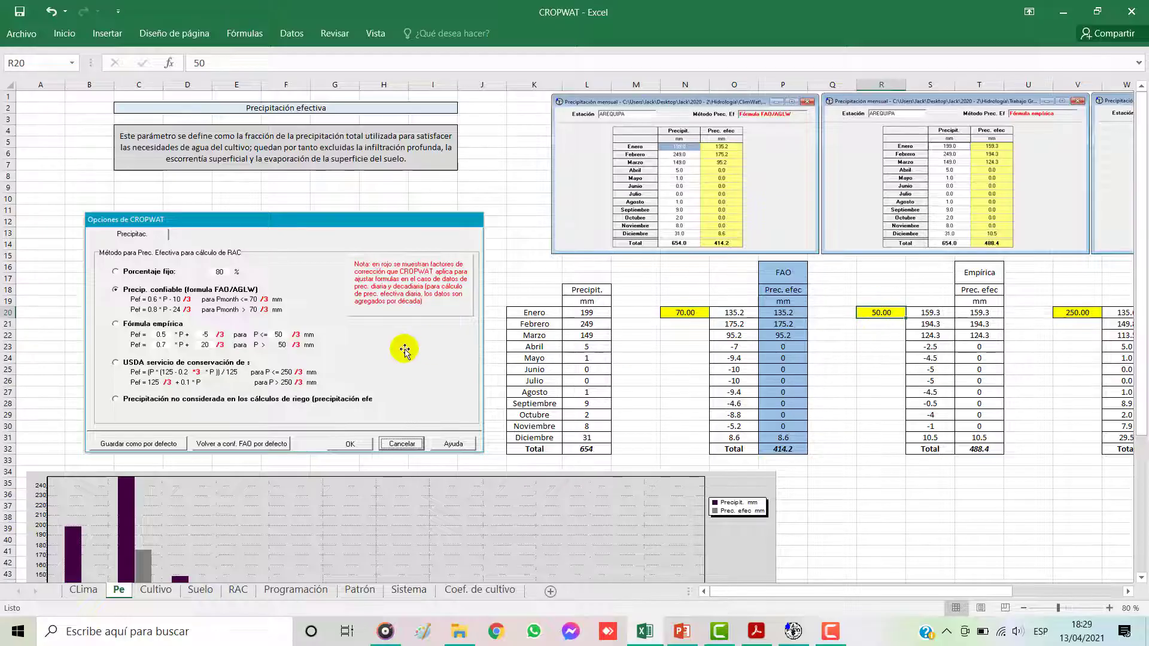
{"action": "left_click", "coordinate": [1078, 312]}
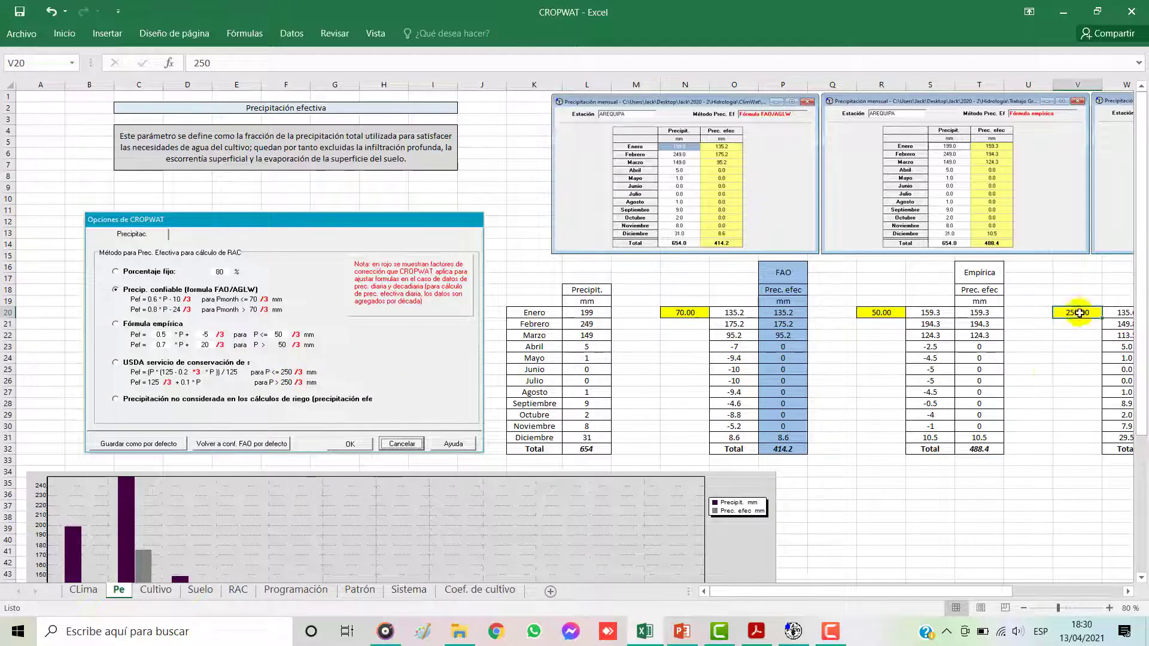
Step: Examine the conditional FAO formula in O20 and the monthly results of column O, especially April to November
{"action": "left_click", "coordinate": [735, 313]}
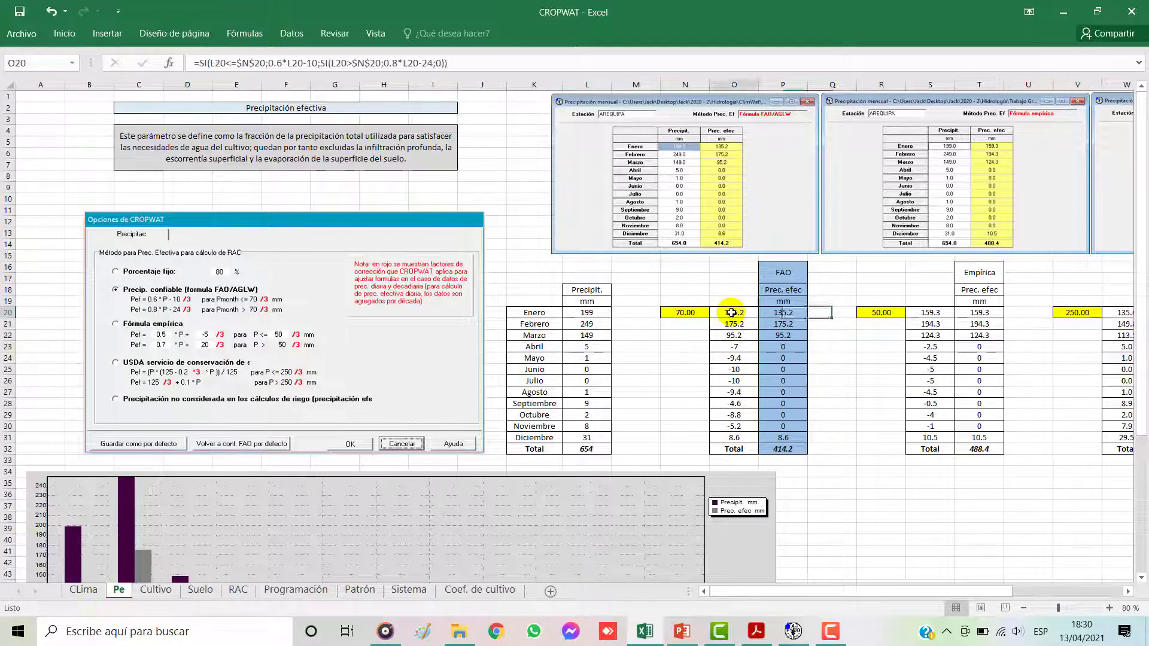
{"action": "left_click", "coordinate": [304, 63]}
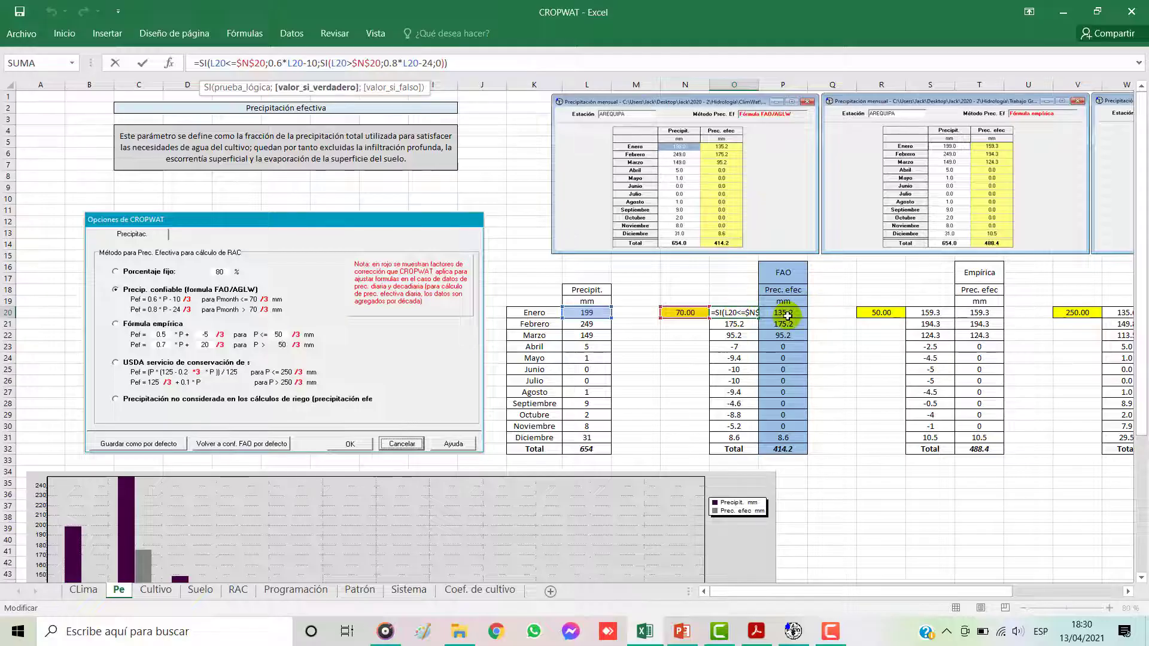
{"action": "key", "text": "Escape"}
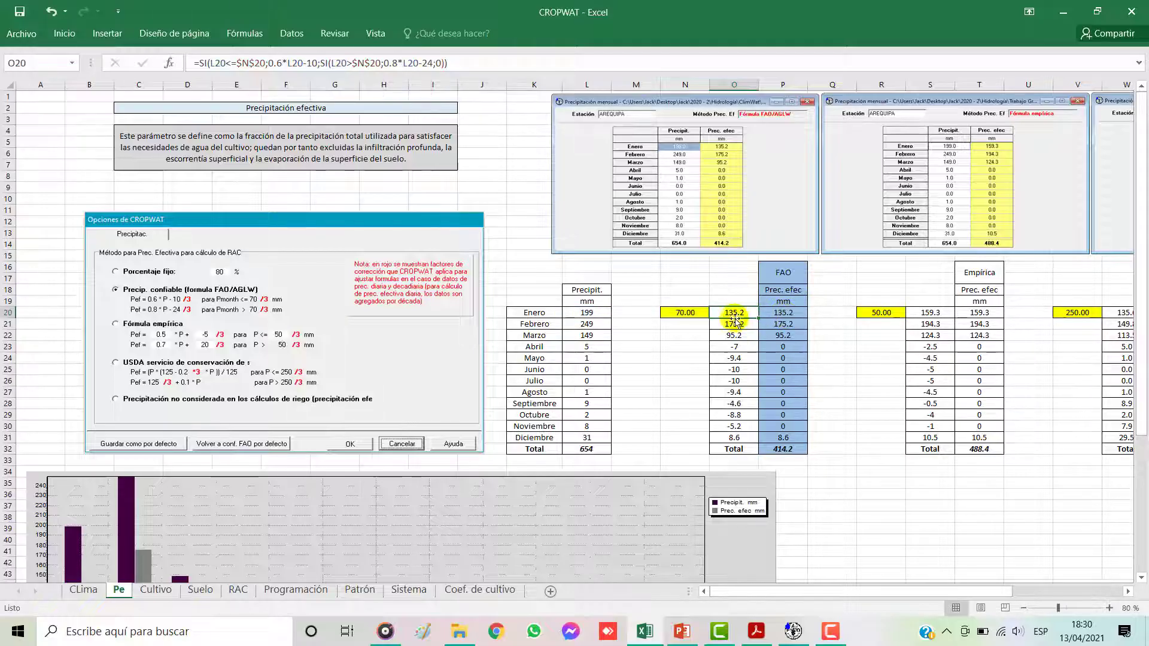
{"action": "left_click_drag", "start_coordinate": [733, 314], "coordinate": [733, 443]}
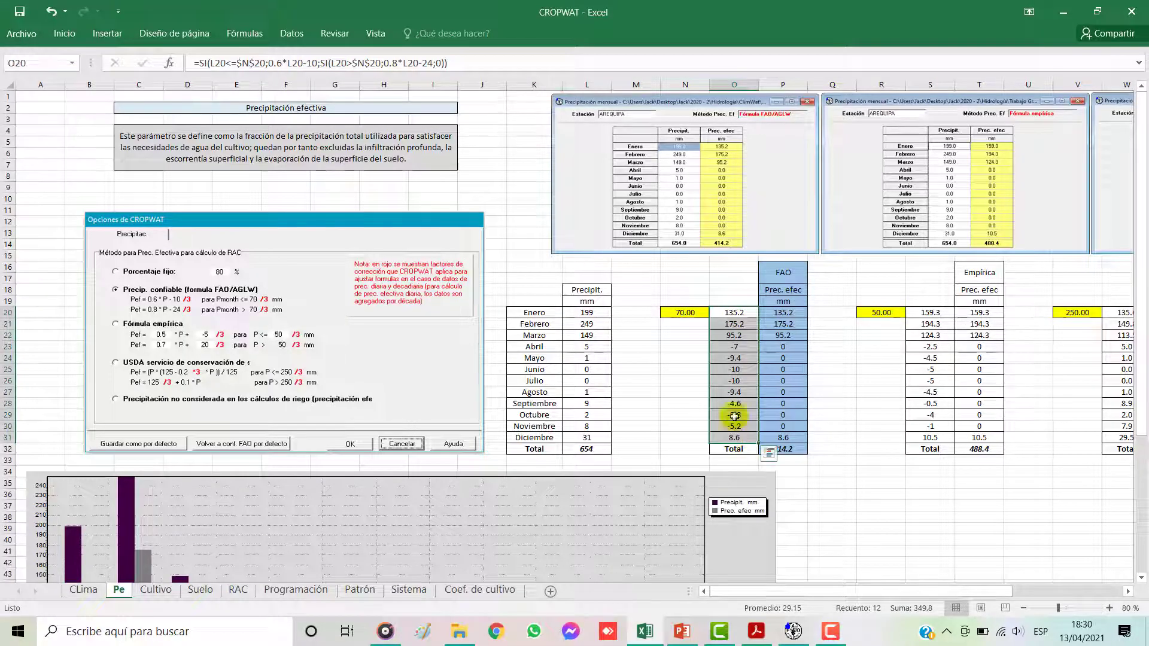
{"action": "left_click", "coordinate": [739, 370]}
{"action": "left_click_drag", "start_coordinate": [736, 346], "coordinate": [736, 426]}
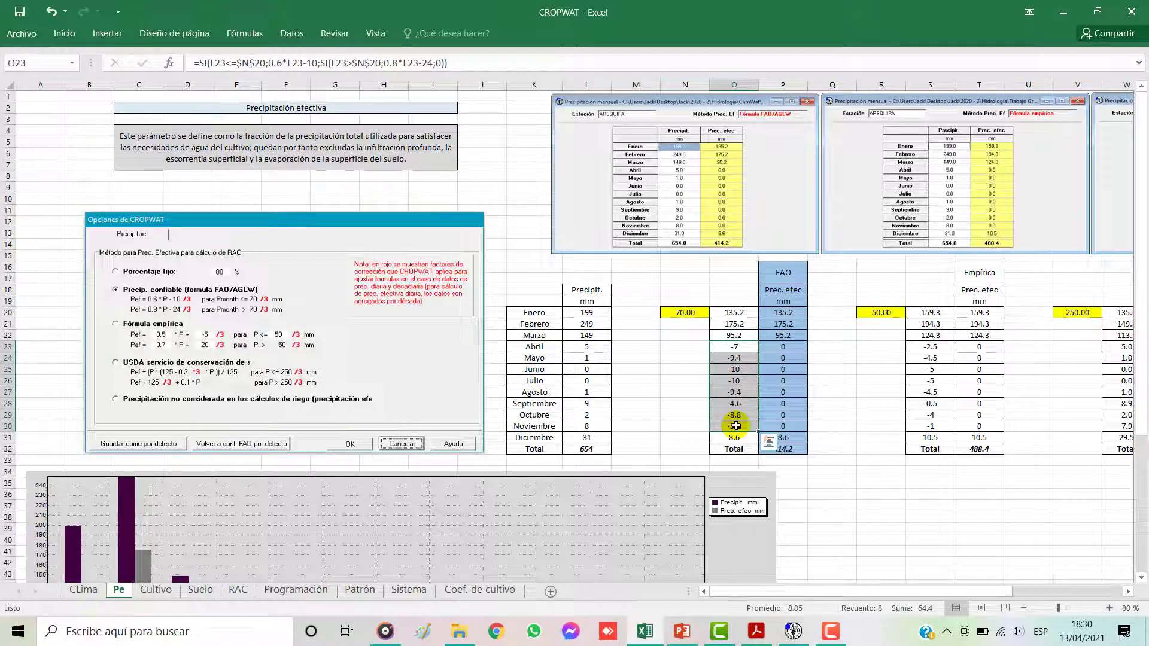
Step: Examine the conditional formula in P20 of the FAO Prec. efec column and its April to November values
{"action": "left_click", "coordinate": [783, 313]}
{"action": "left_click", "coordinate": [323, 62]}
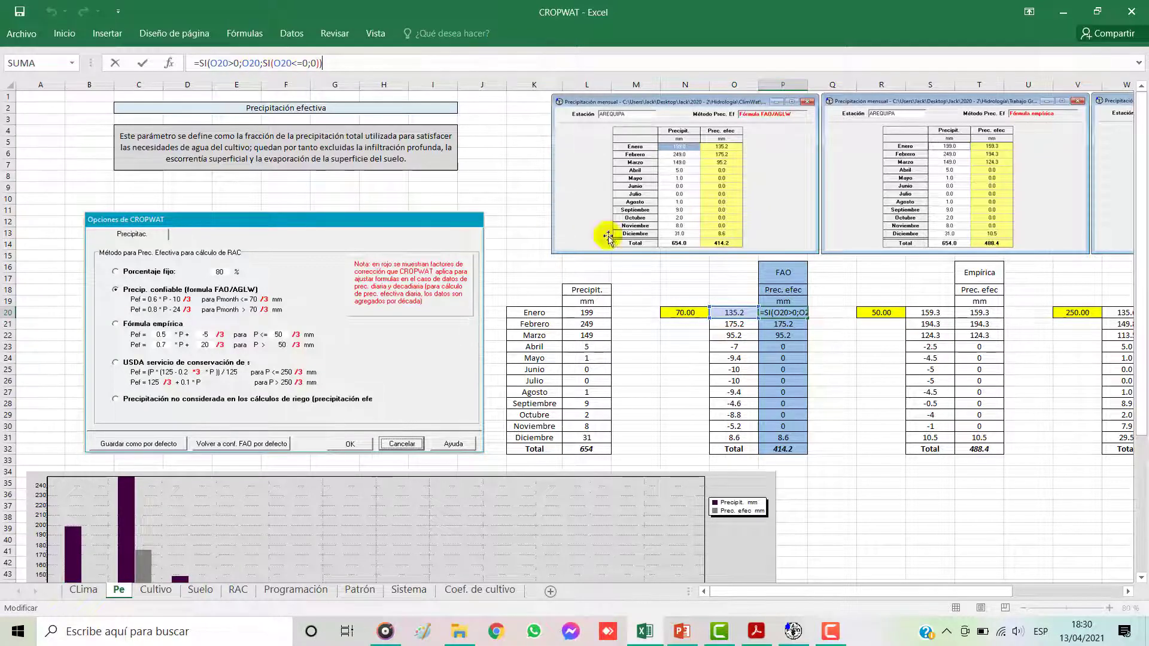
{"action": "key", "text": "Return"}
{"action": "left_click_drag", "start_coordinate": [779, 346], "coordinate": [782, 427]}
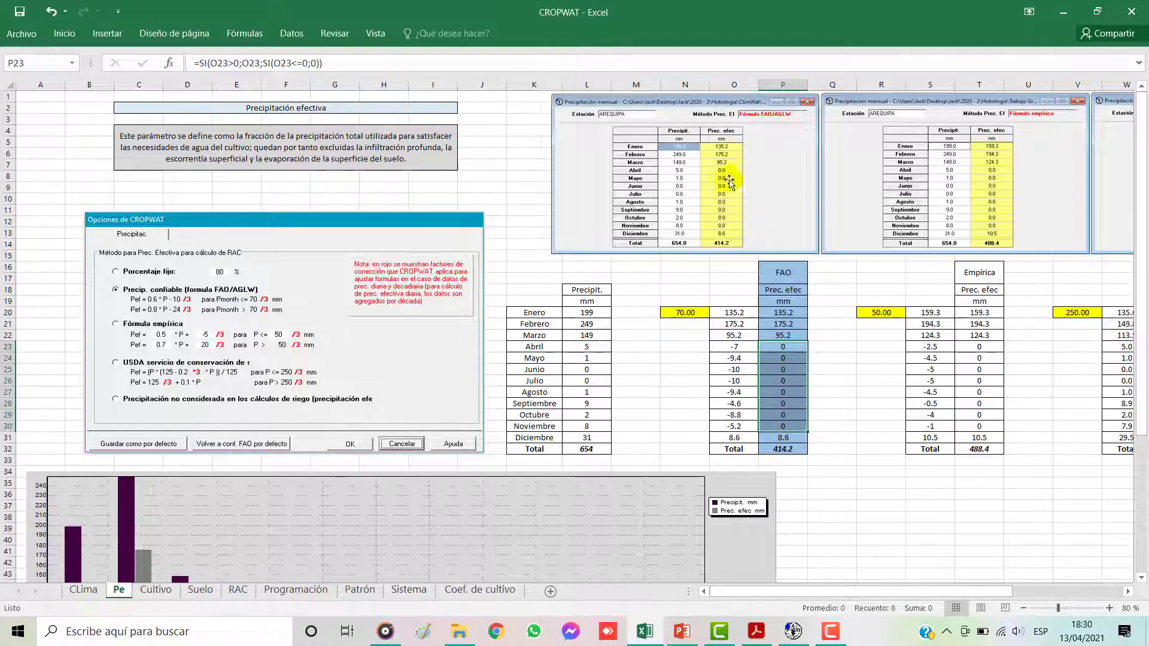
Step: Inspect the January formulas of the Empírica method in S20 and the USDA method in W20
{"action": "left_click", "coordinate": [825, 381]}
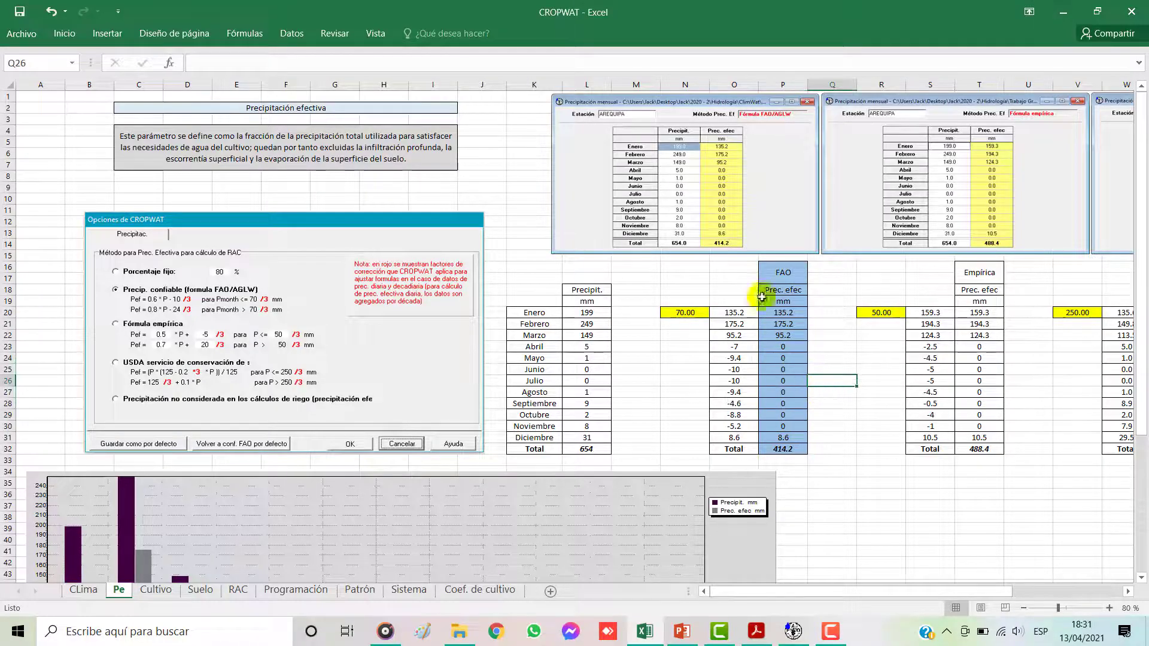
{"action": "left_click_drag", "start_coordinate": [897, 592], "coordinate": [976, 599]}
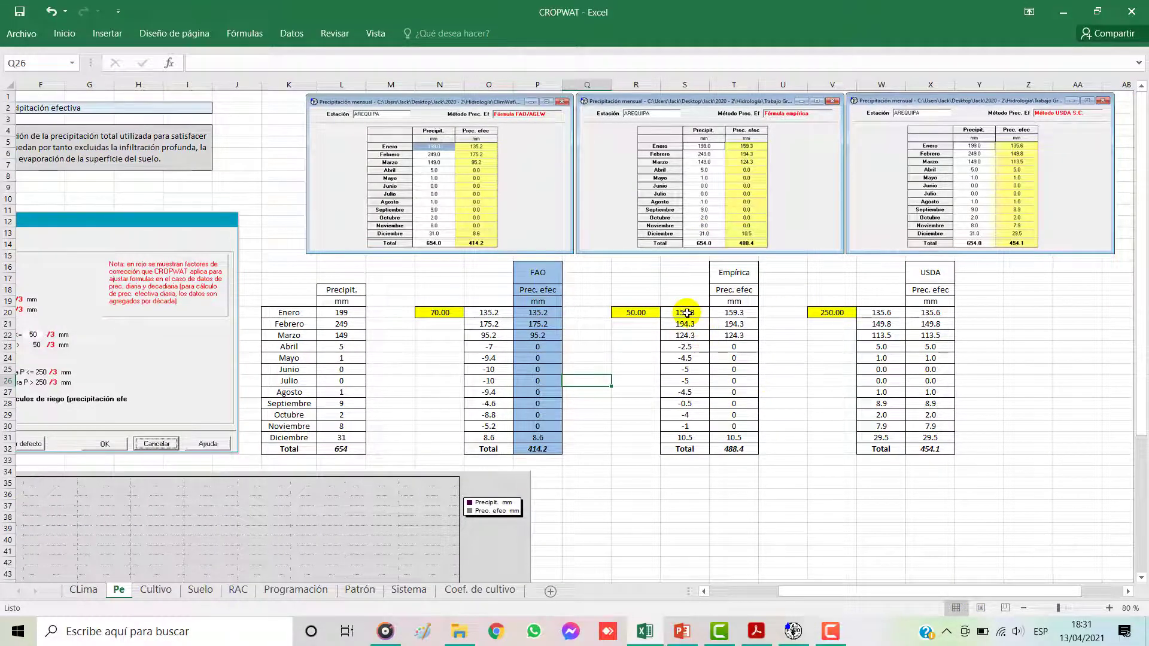
{"action": "double_click", "coordinate": [687, 312]}
{"action": "left_click", "coordinate": [395, 62]}
{"action": "key", "text": "Escape"}
{"action": "left_click", "coordinate": [880, 313]}
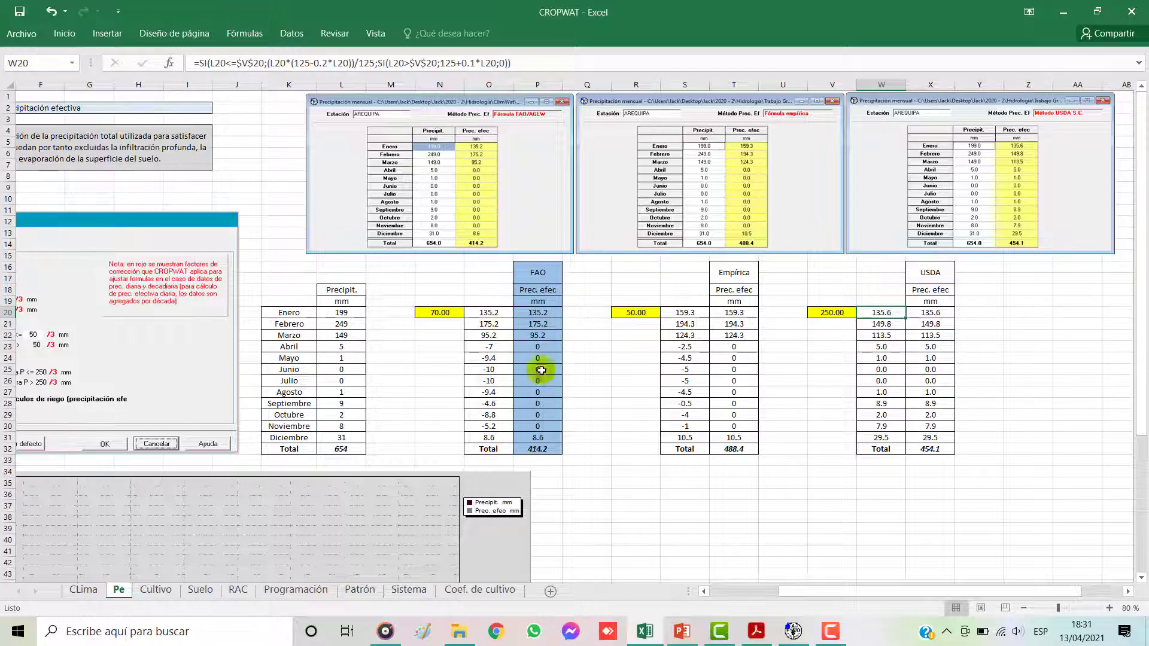
Step: Review the FAO effective precipitation column on the Pe sheet and the monthly precipitation chart beneath the tables
{"action": "left_click_drag", "start_coordinate": [534, 269], "coordinate": [539, 449]}
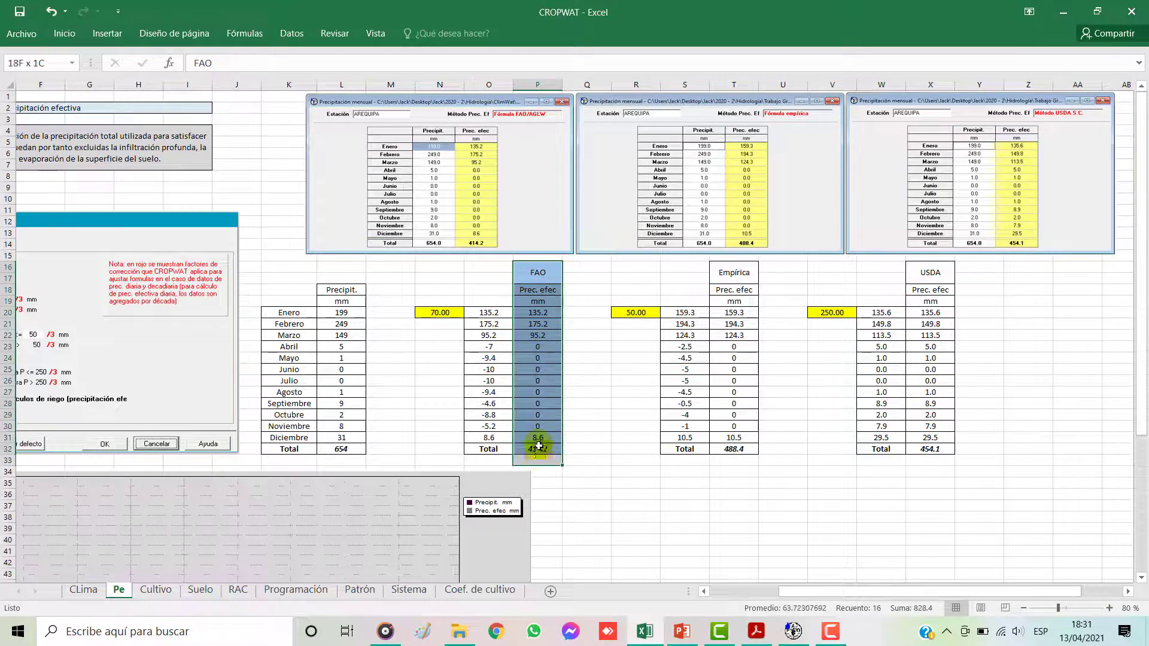
{"action": "left_click_drag", "start_coordinate": [864, 590], "coordinate": [774, 586]}
{"action": "scroll", "coordinate": [497, 401], "scroll_direction": "down", "scroll_amount": 6}
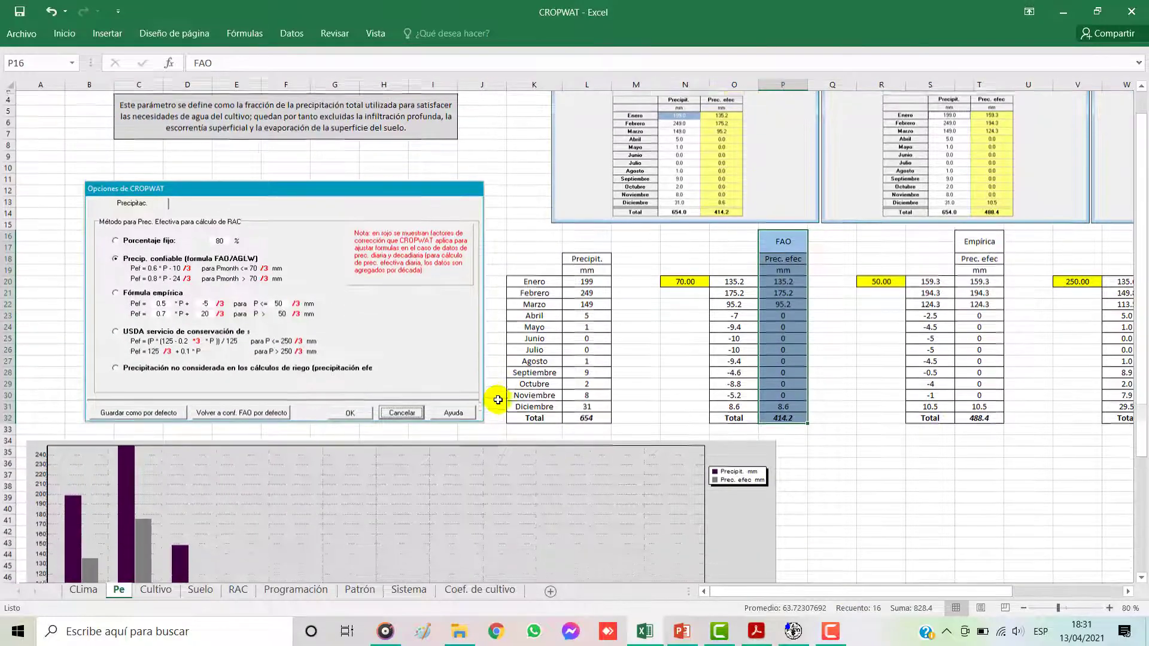
{"action": "scroll", "coordinate": [498, 401], "scroll_direction": "down", "scroll_amount": 3}
{"action": "scroll", "coordinate": [527, 398], "scroll_direction": "up", "scroll_amount": 2}
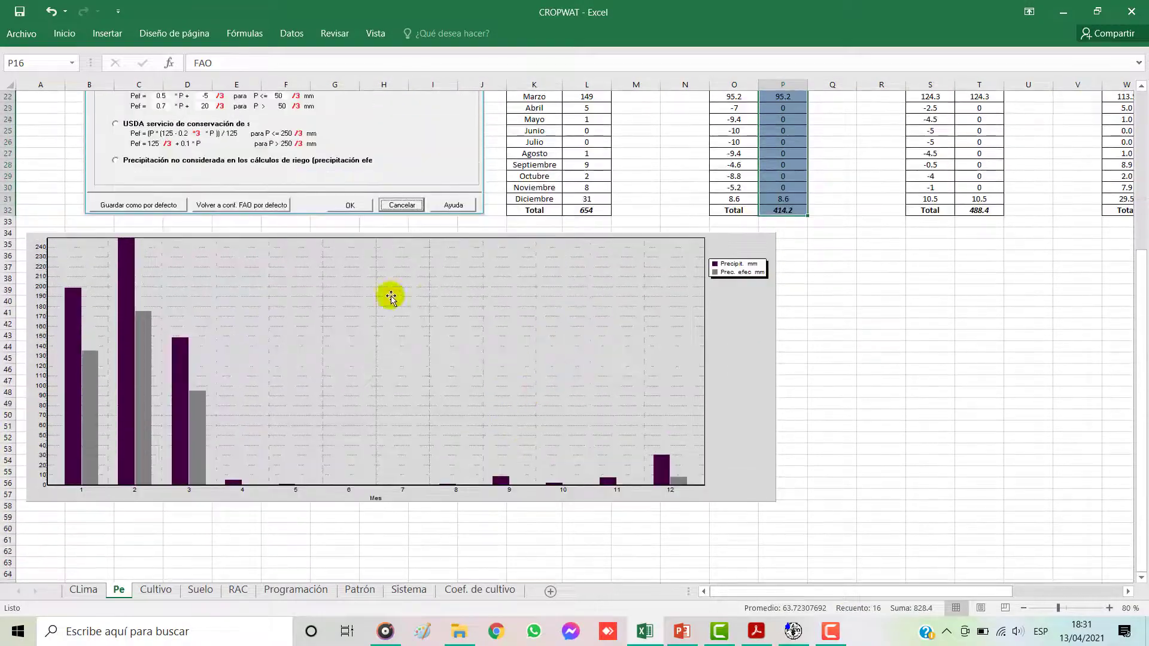
{"action": "left_click", "coordinate": [759, 299]}
Step: Switch to CROPWAT and set the effective rainfall method to Dependable rain (FAO/AGLW formula)
{"action": "left_click", "coordinate": [794, 632]}
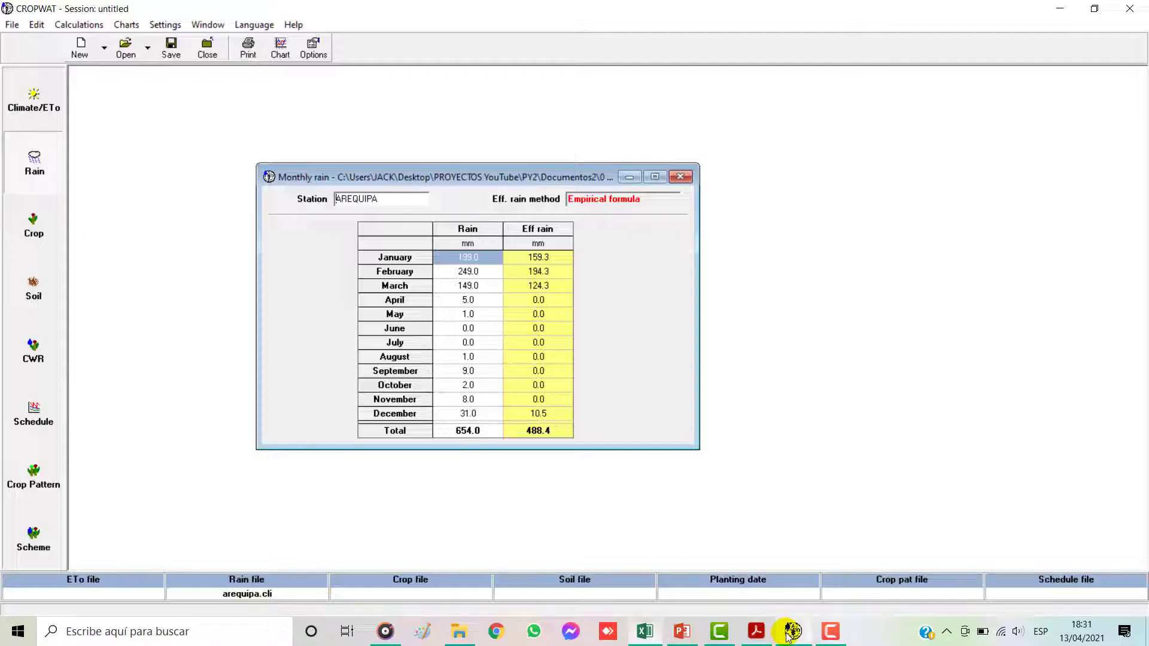
{"action": "left_click", "coordinate": [313, 49]}
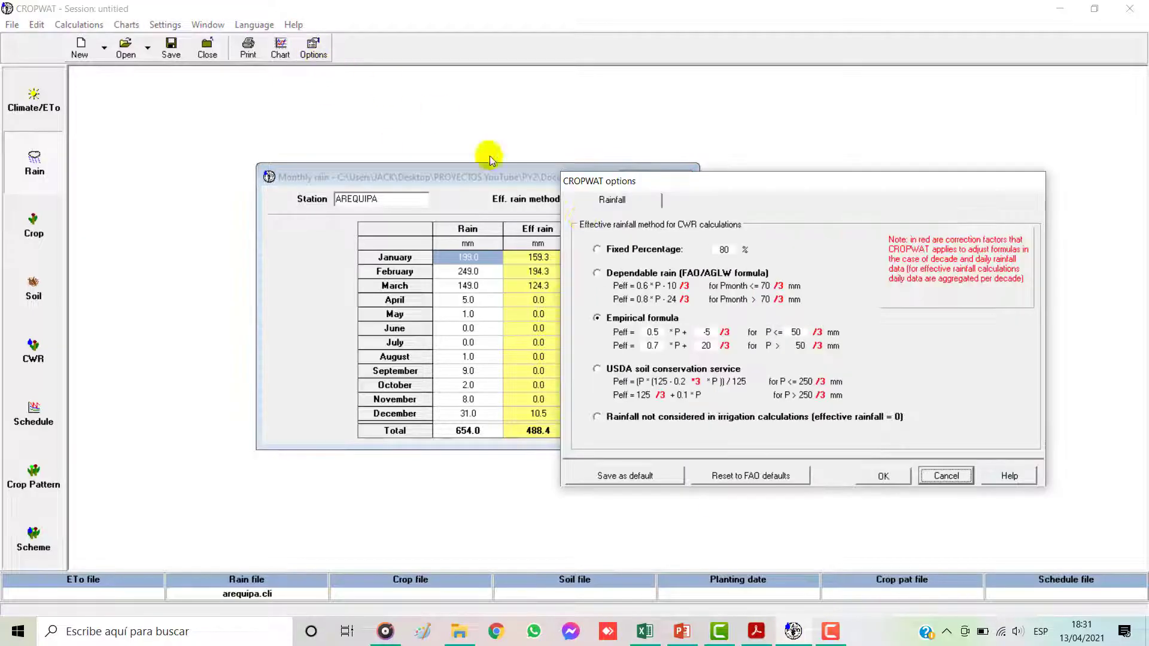
{"action": "left_click", "coordinate": [607, 279]}
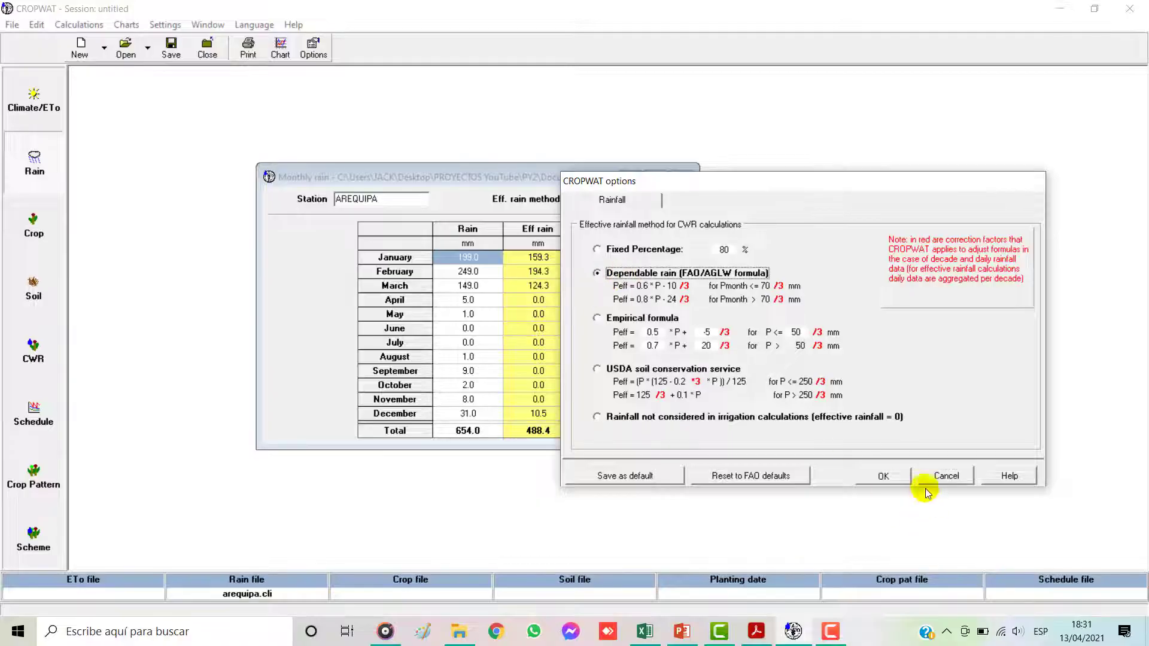
{"action": "left_click", "coordinate": [881, 476]}
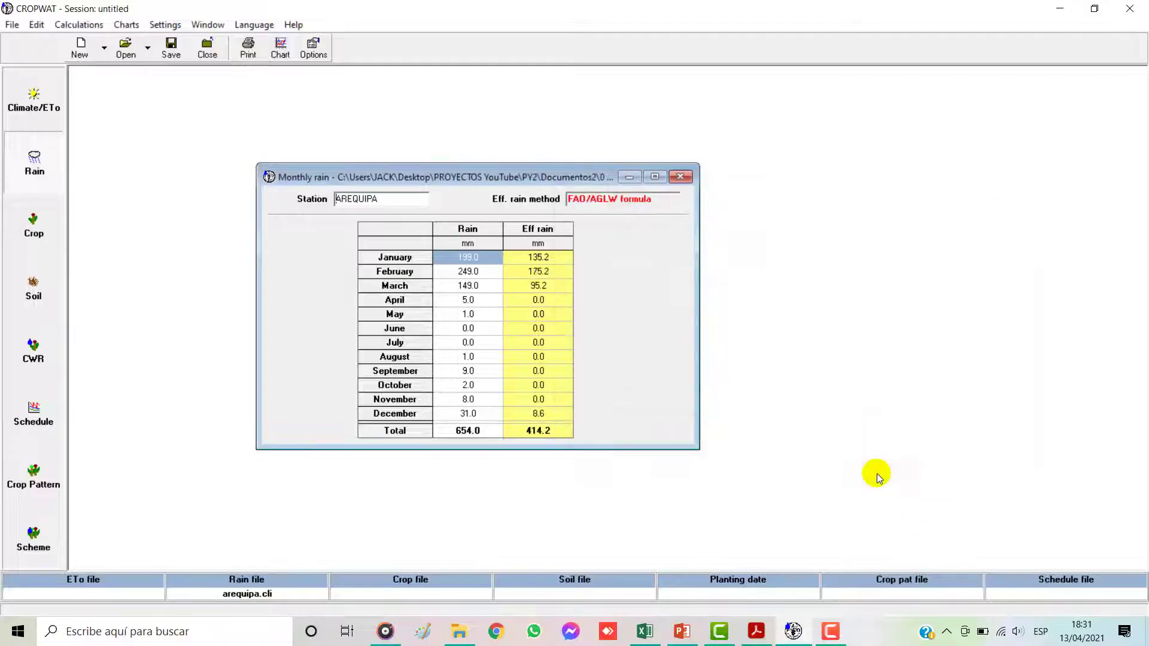
Step: Display the chart of rain and effective rain, showing the Rain series as a line and again as bars
{"action": "left_click", "coordinate": [285, 45]}
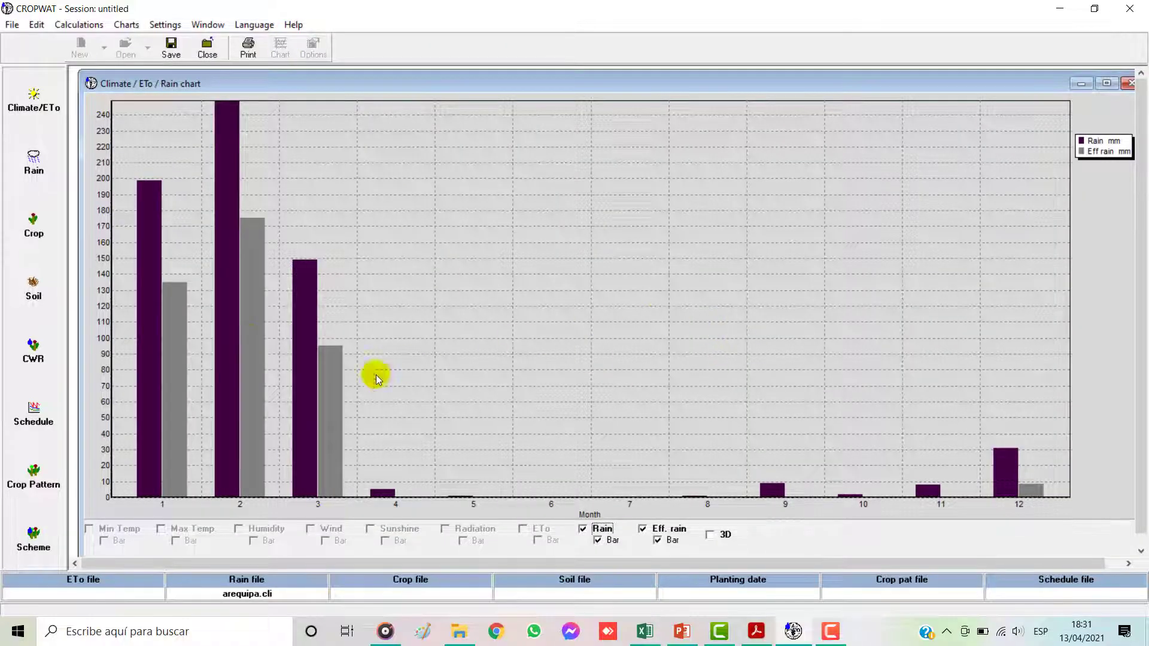
{"action": "left_click", "coordinate": [598, 541]}
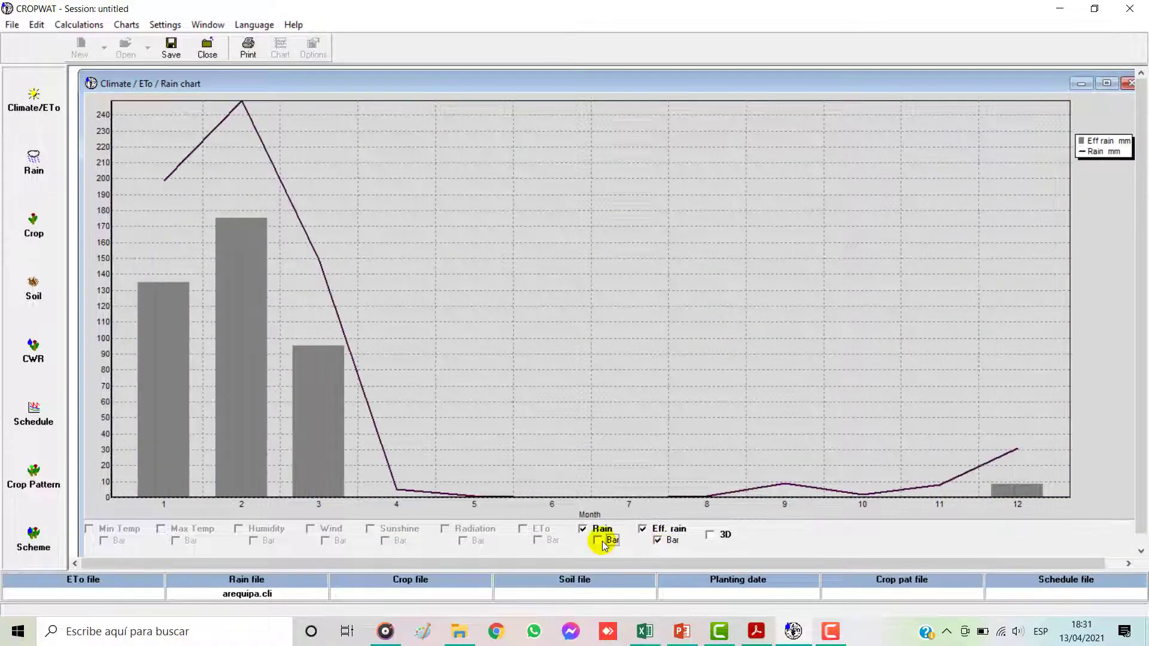
{"action": "left_click", "coordinate": [598, 540]}
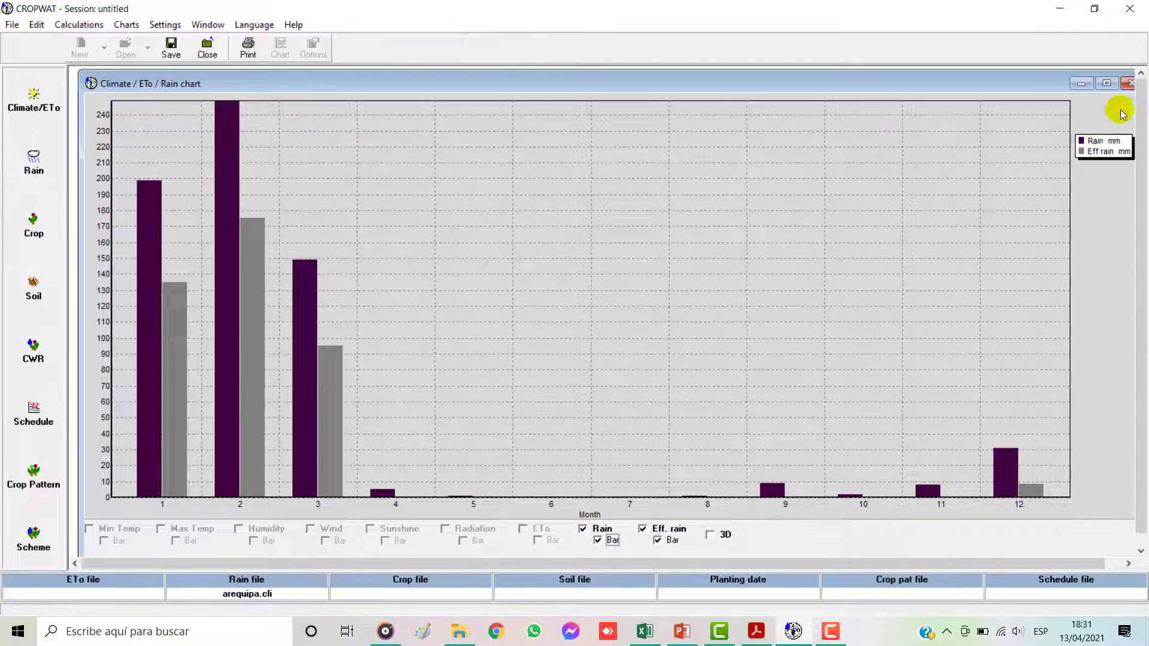
Step: Copy the rain chart as a bitmap and paste it into the Pe sheet of the Excel workbook
{"action": "right_click", "coordinate": [669, 226]}
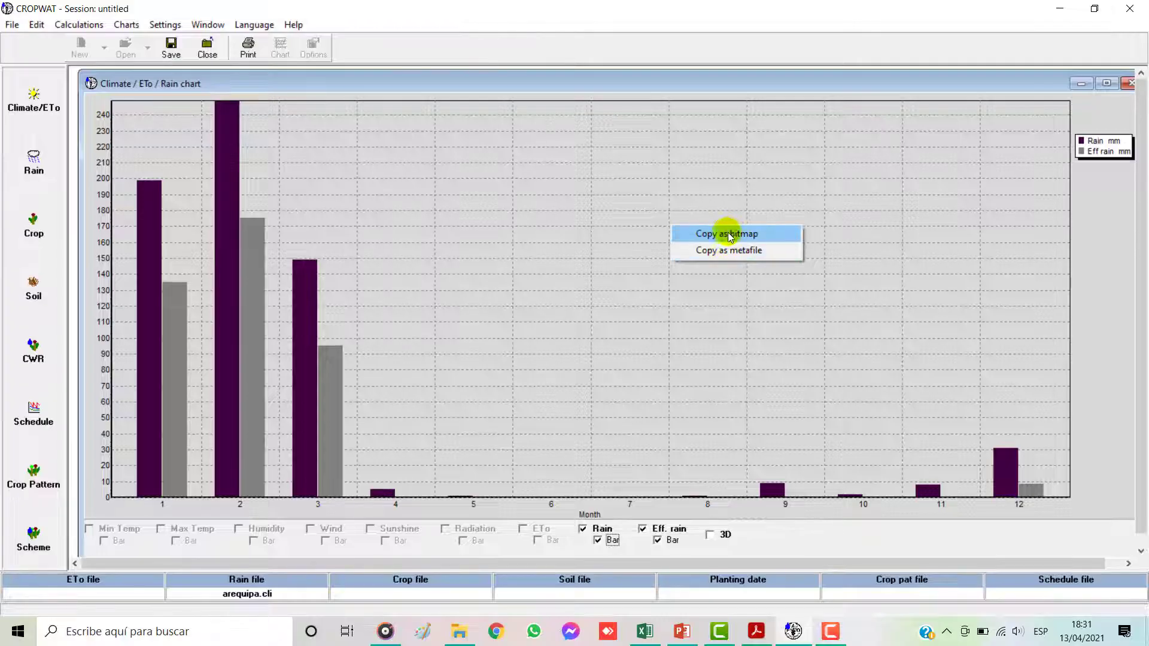
{"action": "left_click", "coordinate": [730, 235]}
{"action": "left_click", "coordinate": [644, 631]}
{"action": "left_click", "coordinate": [856, 395]}
{"action": "key", "text": "ctrl+v"}
Step: Shrink and reposition the pasted rain chart image over the existing chart, and delete it
{"action": "left_click_drag", "start_coordinate": [925, 411], "coordinate": [332, 243]}
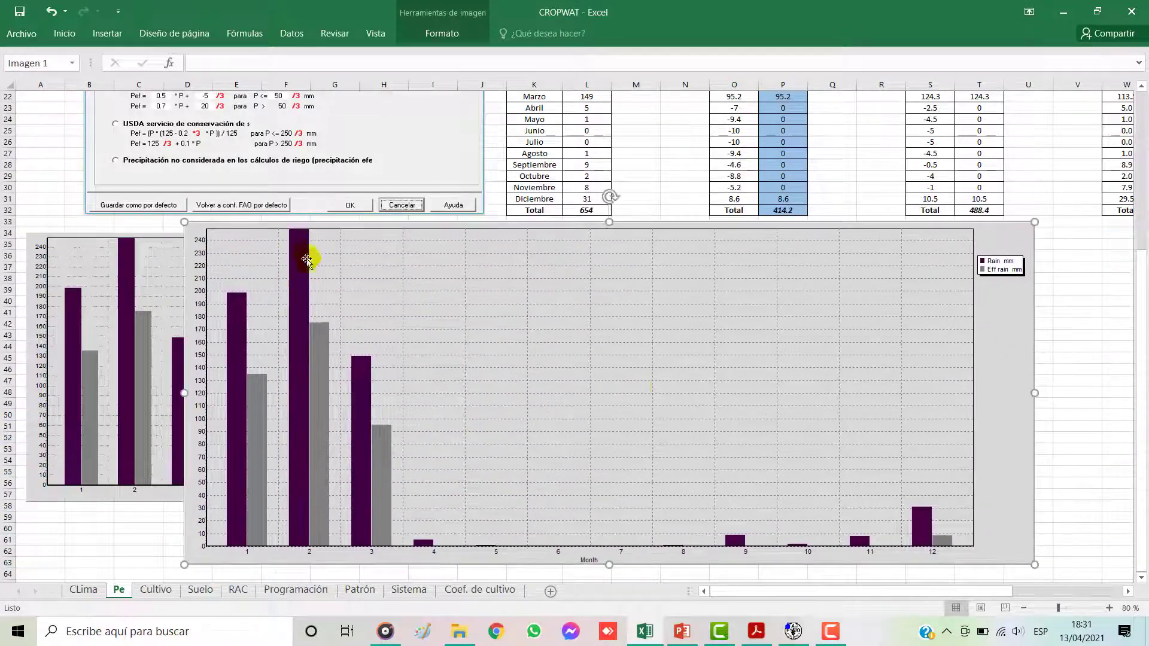
{"action": "left_click_drag", "start_coordinate": [1039, 218], "coordinate": [805, 320]}
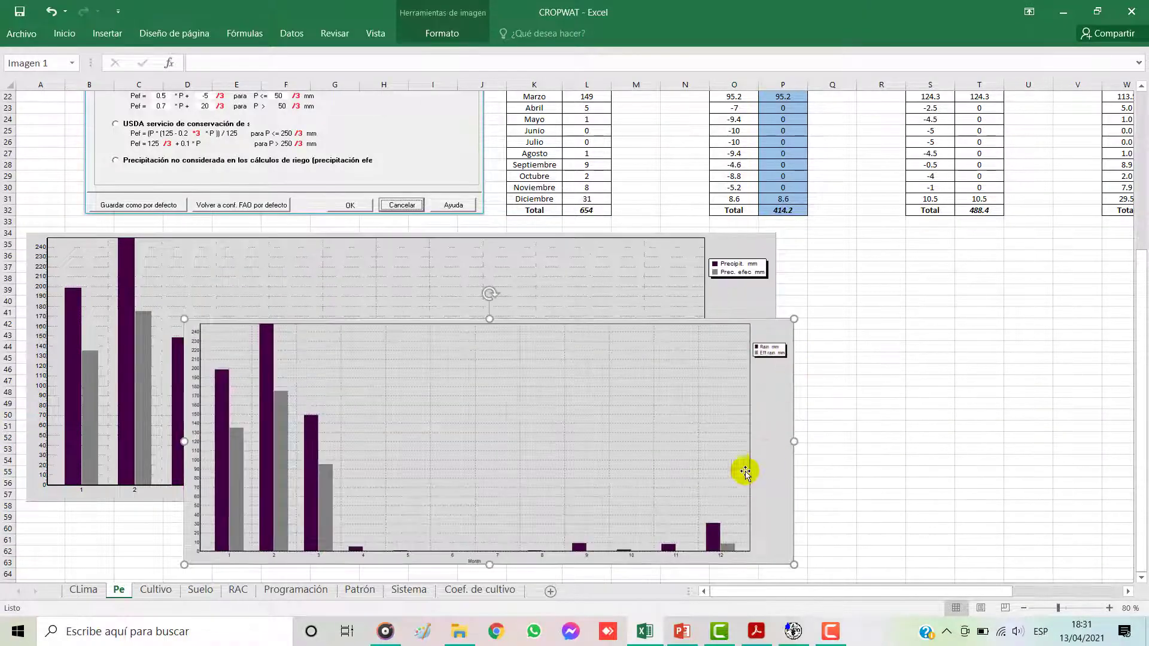
{"action": "left_click_drag", "start_coordinate": [716, 444], "coordinate": [944, 393]}
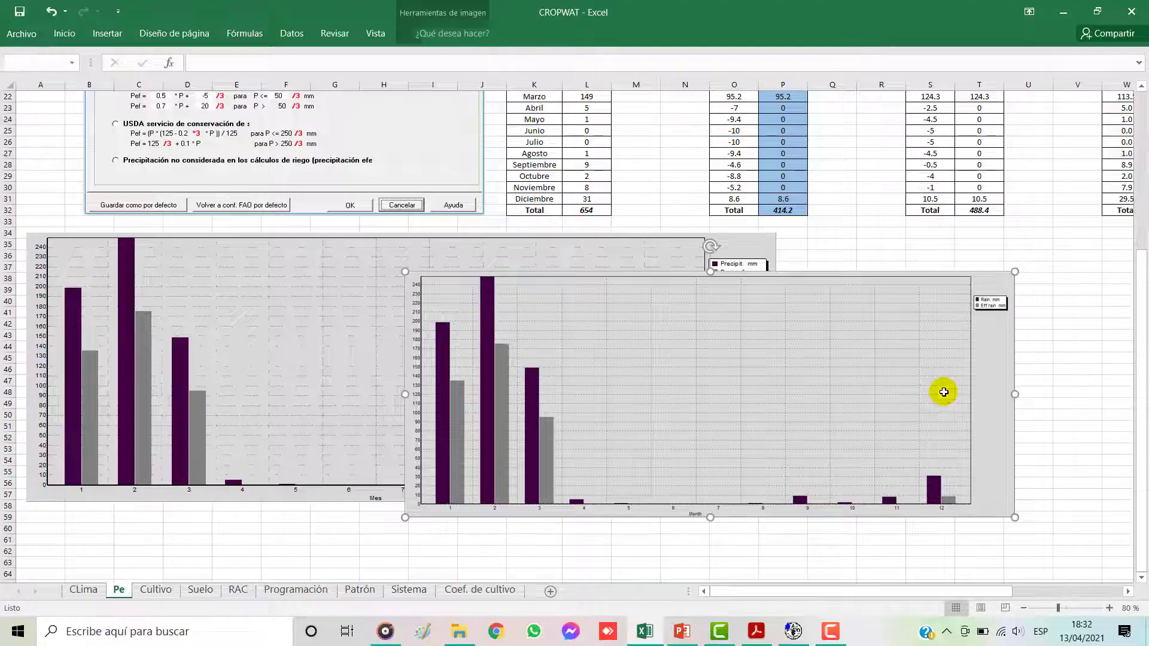
{"action": "key", "text": "Delete"}
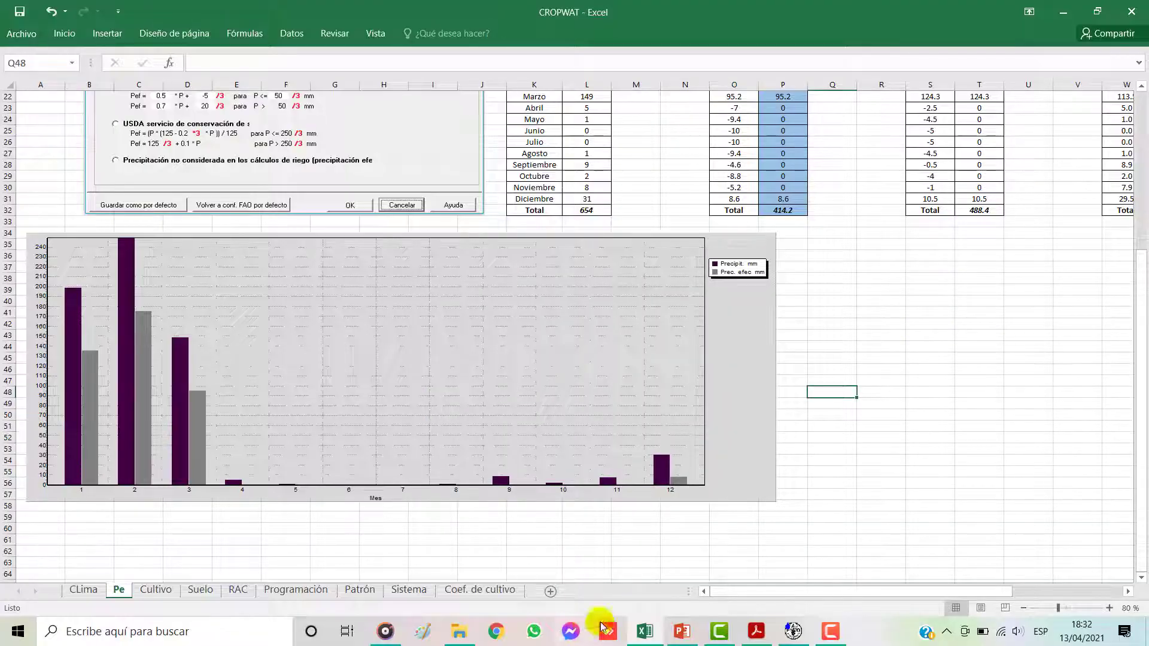
Step: Return to CROPWAT, close the chart and save the monthly rain data as AREQUIPA.crm in Documentos2\2 Precipitación
{"action": "left_click", "coordinate": [793, 632]}
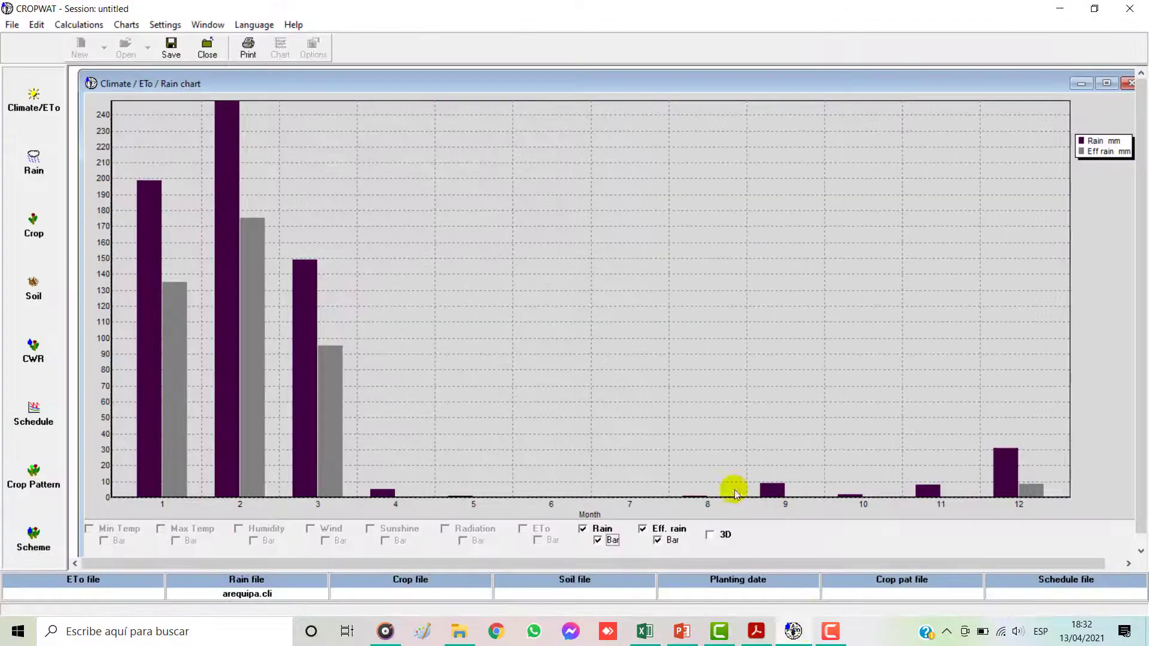
{"action": "left_click", "coordinate": [1128, 83]}
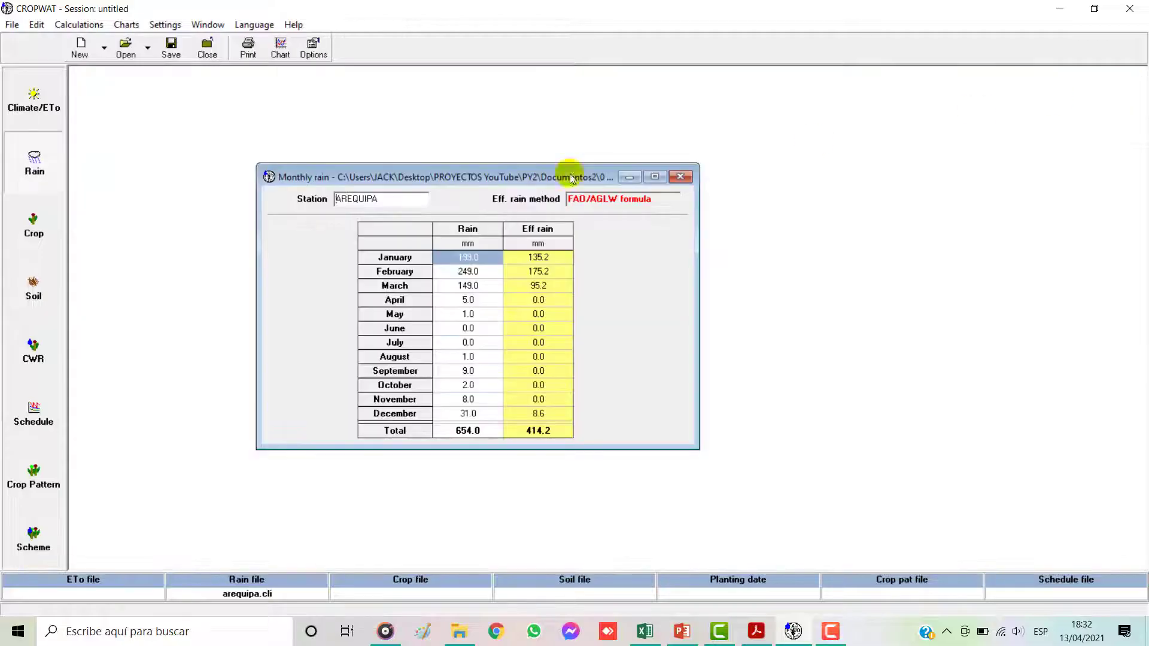
{"action": "left_click", "coordinate": [171, 48]}
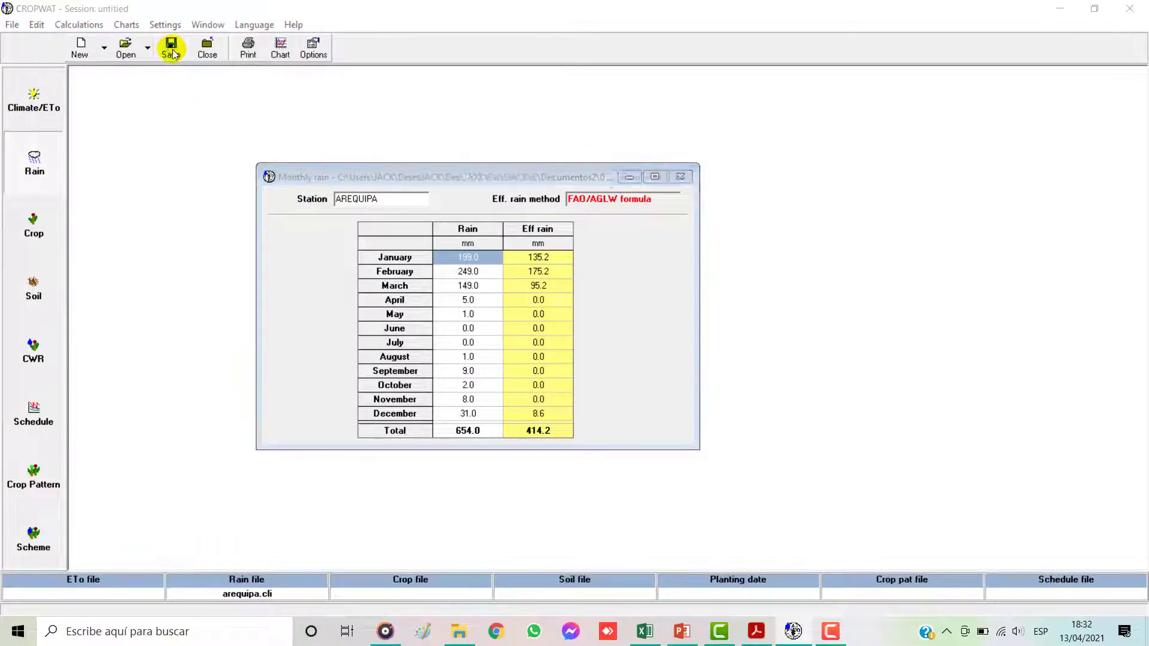
{"action": "left_click", "coordinate": [615, 181]}
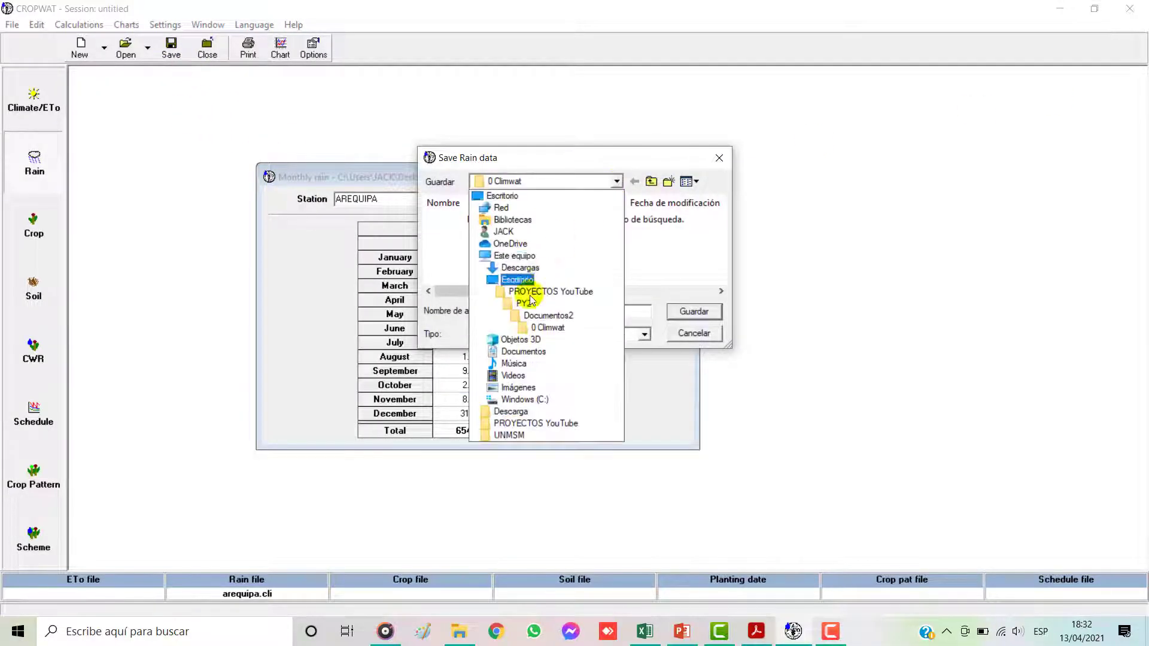
{"action": "left_click", "coordinate": [527, 425]}
{"action": "double_click", "coordinate": [475, 247]}
{"action": "double_click", "coordinate": [482, 220]}
{"action": "left_click", "coordinate": [484, 249]}
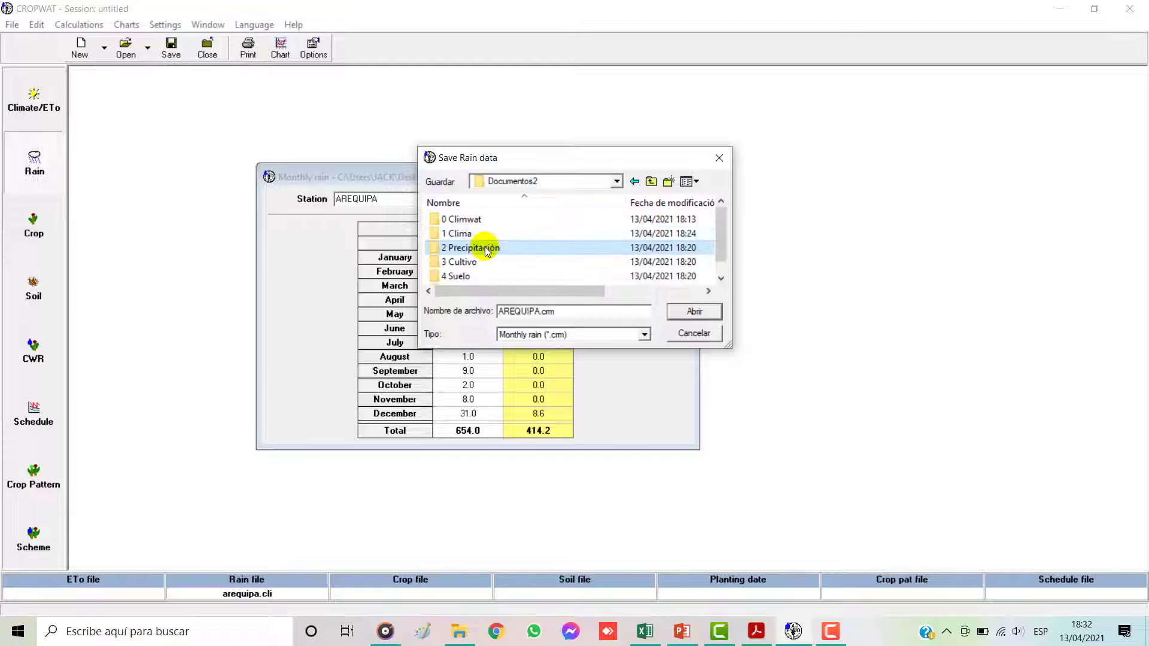
{"action": "double_click", "coordinate": [486, 249]}
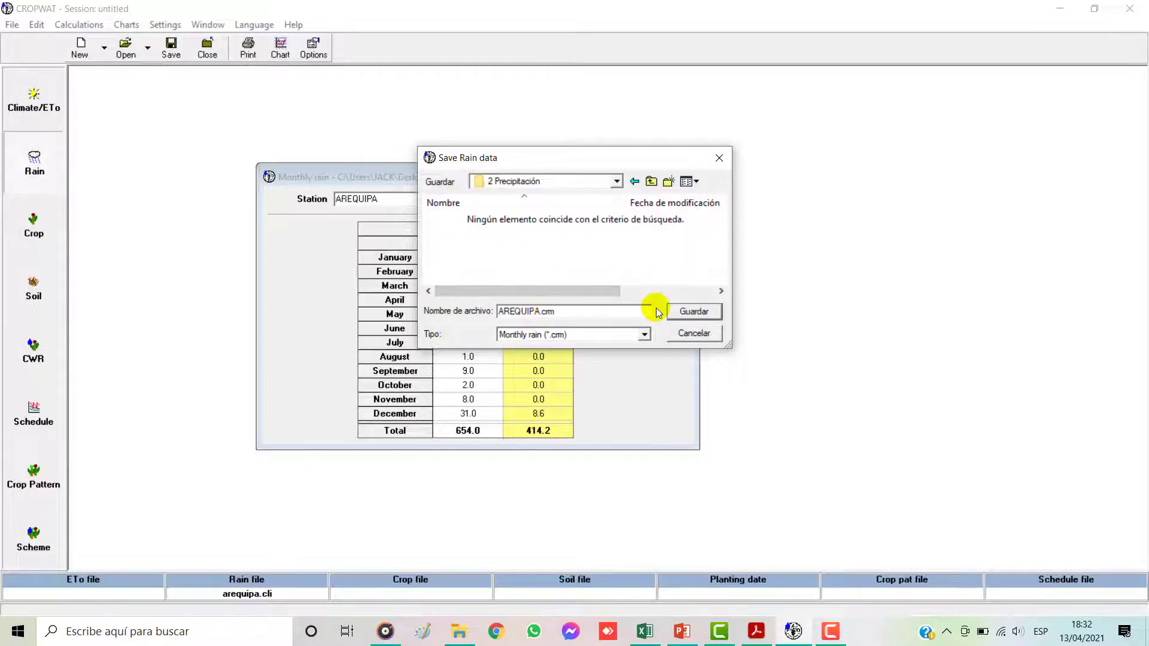
{"action": "left_click", "coordinate": [685, 313]}
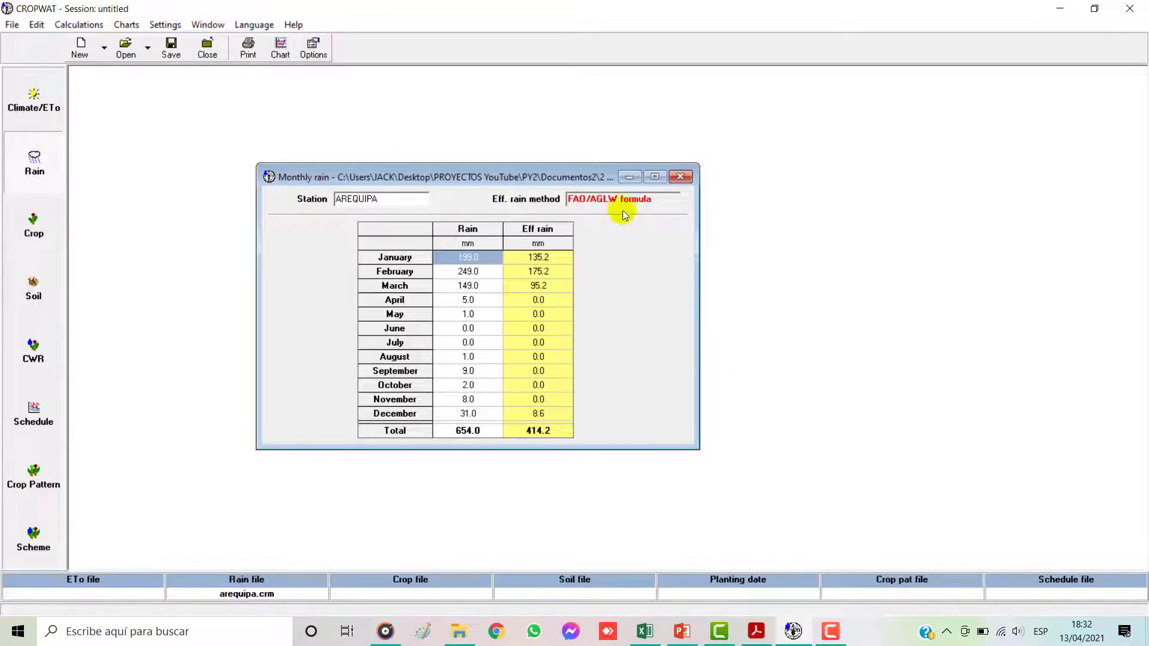
Step: Close the monthly rain window and reopen the saved Arequipa rain file from Documentos2\2 Precipitación to check it
{"action": "left_click", "coordinate": [680, 178]}
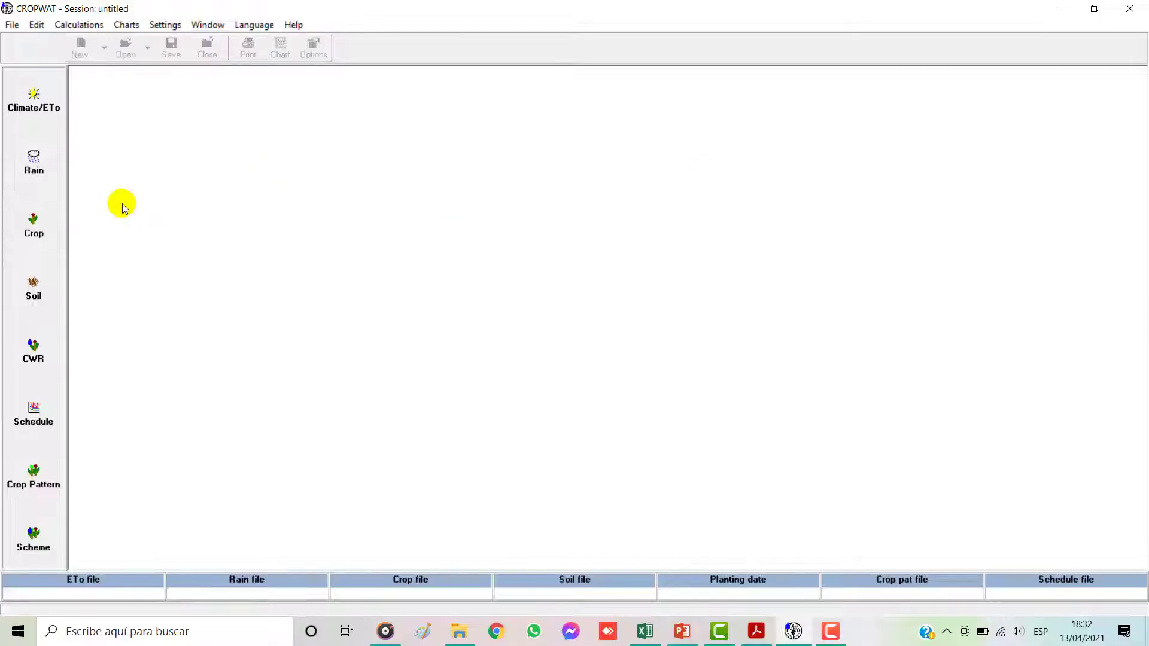
{"action": "left_click", "coordinate": [50, 167]}
{"action": "left_click", "coordinate": [126, 49]}
{"action": "left_click", "coordinate": [615, 182]}
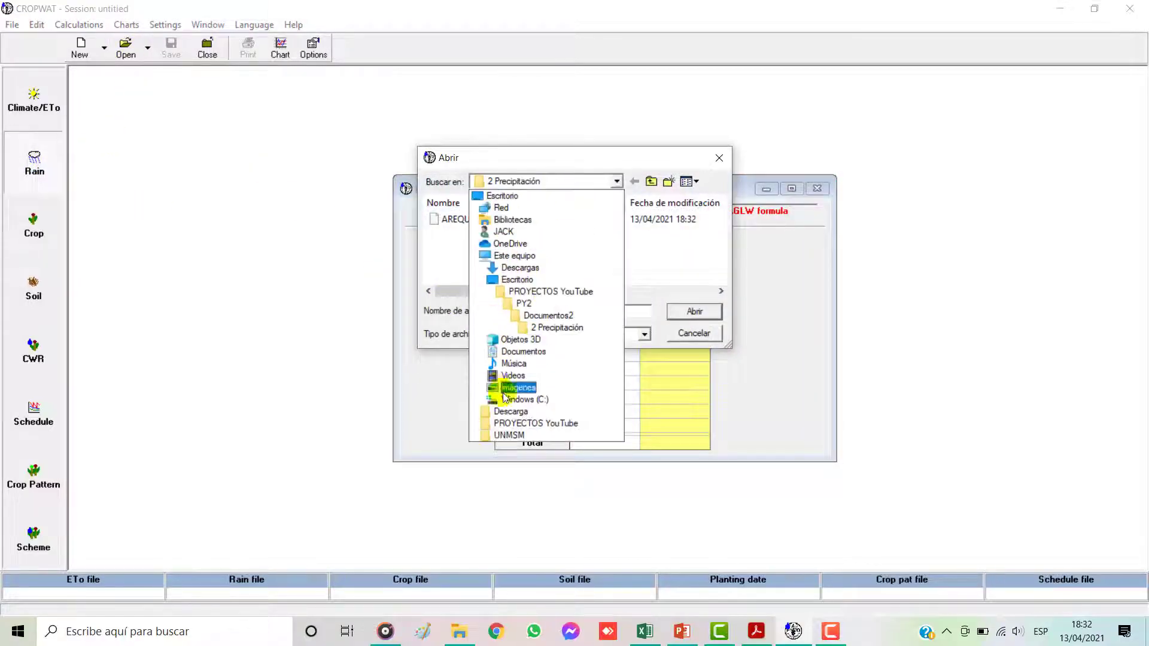
{"action": "left_click", "coordinate": [526, 423]}
{"action": "double_click", "coordinate": [451, 250]}
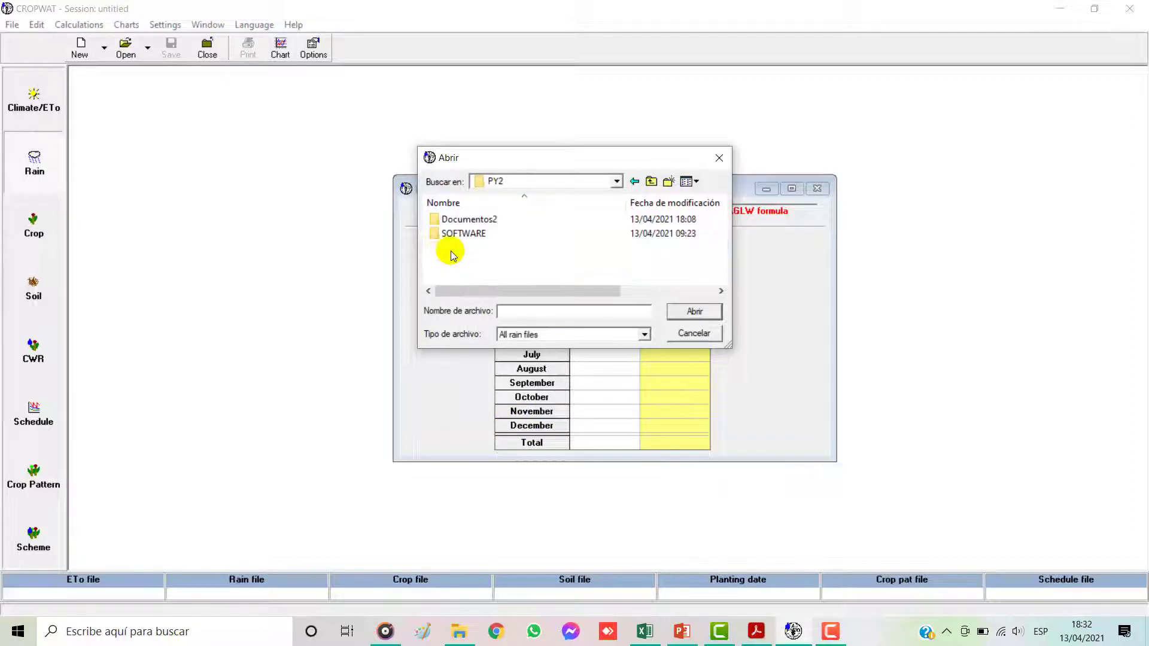
{"action": "double_click", "coordinate": [473, 220]}
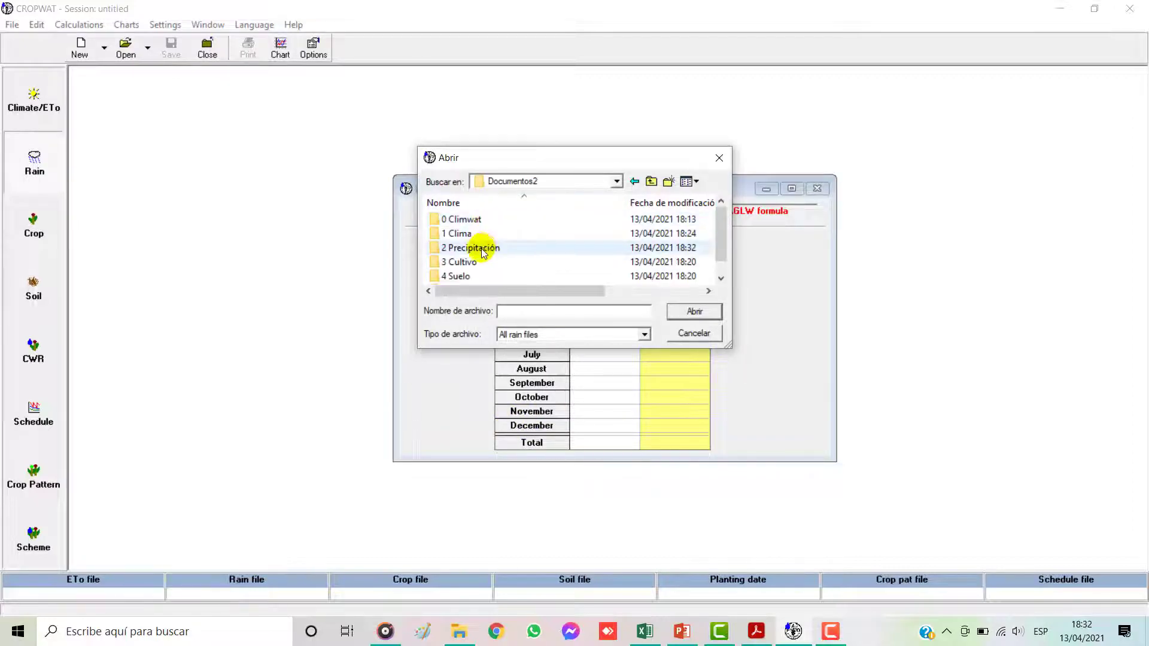
{"action": "double_click", "coordinate": [473, 247]}
{"action": "left_click", "coordinate": [471, 219]}
{"action": "left_click", "coordinate": [683, 315]}
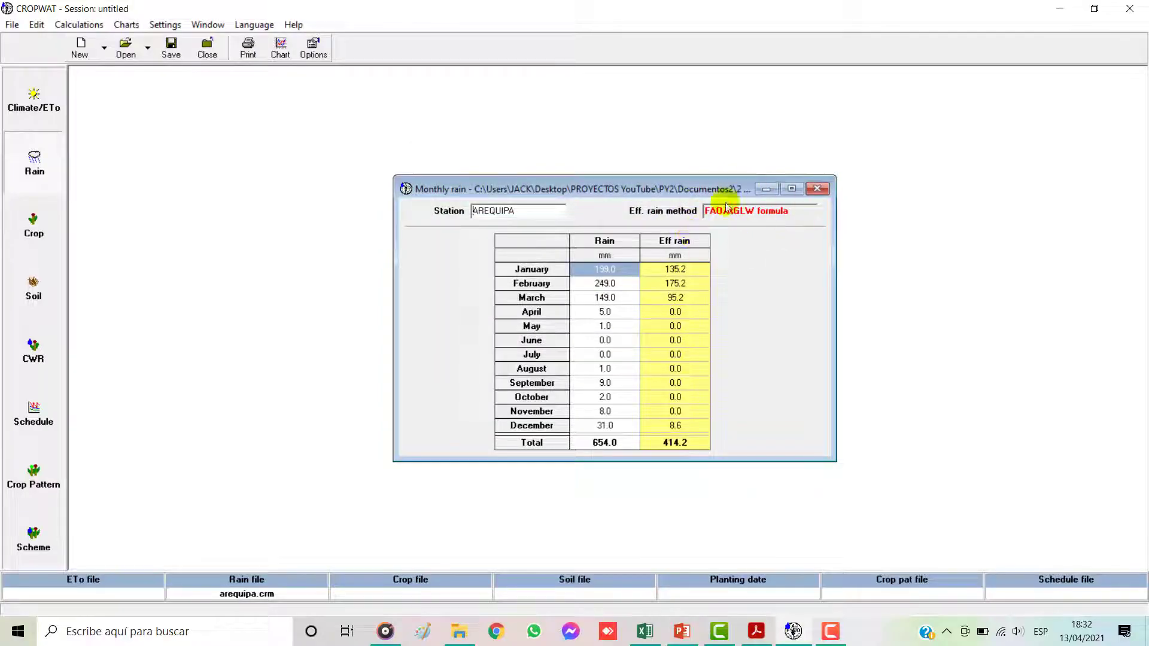
Step: Close the reopened rain data, open the blank dry crop form in the Crop module and minimize CROPWAT
{"action": "left_click", "coordinate": [818, 188]}
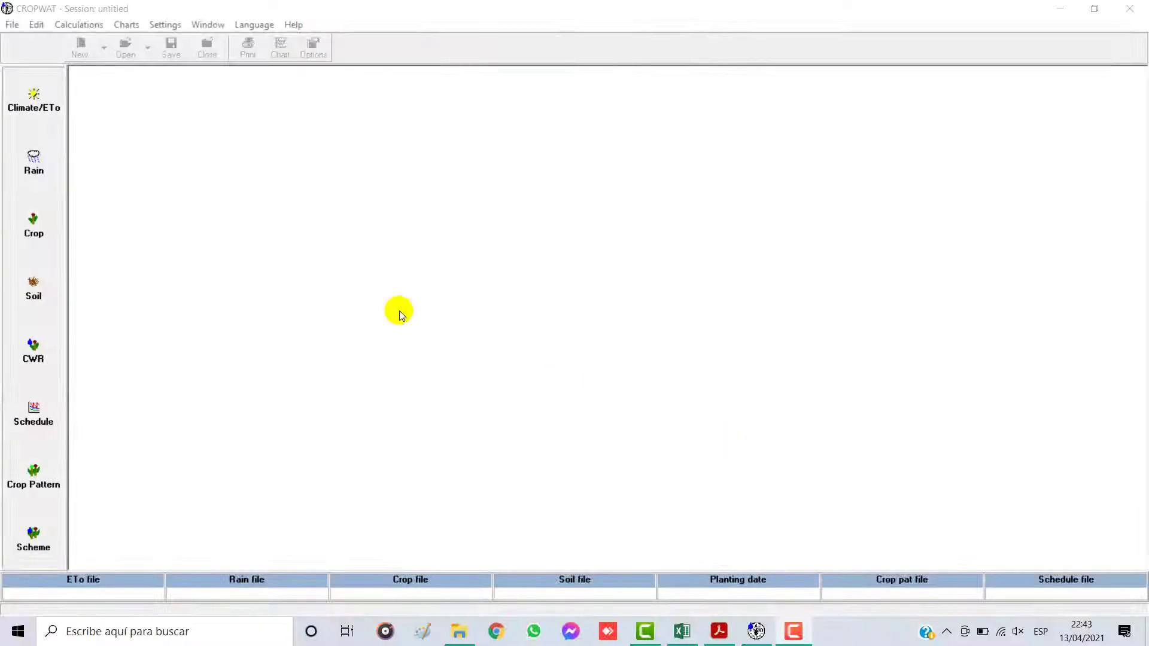
{"action": "left_click", "coordinate": [25, 226]}
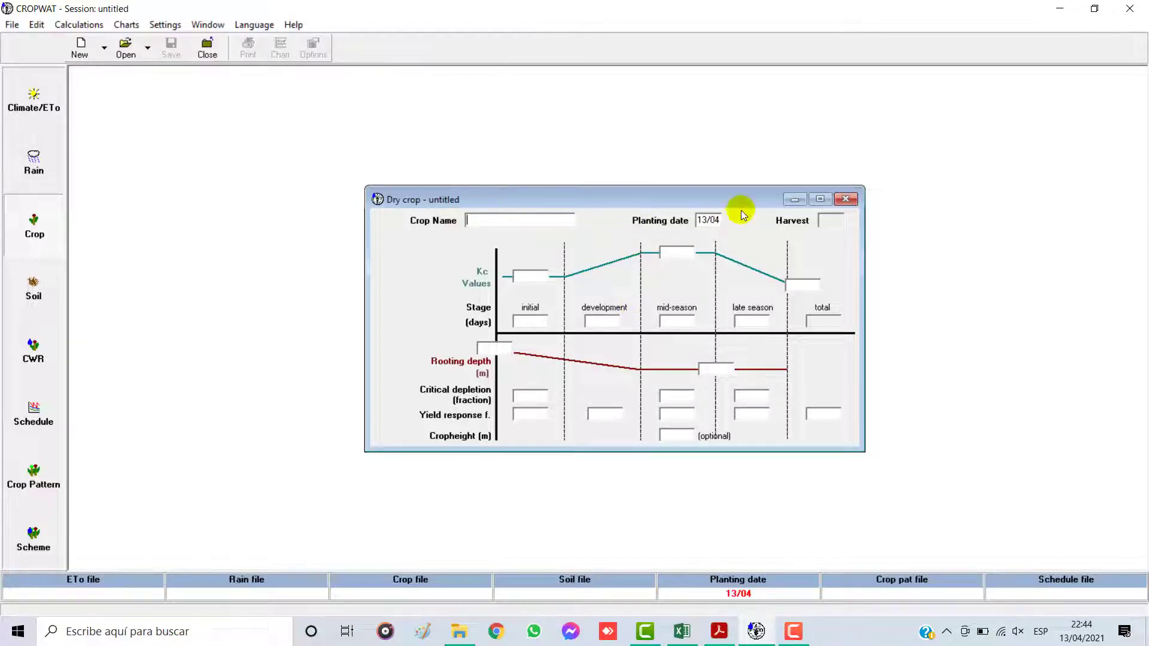
{"action": "left_click", "coordinate": [1061, 7]}
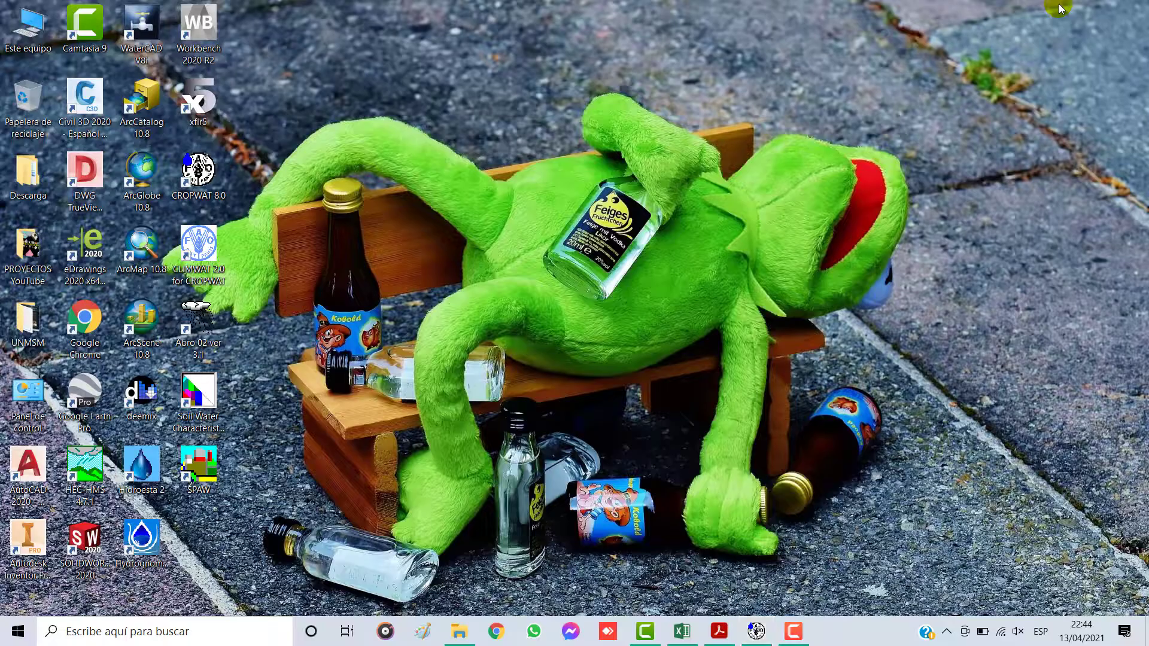
Step: Bring up the Evapotranspiración del cultivo PDF at half the screen width and switch to the CROPWAT workbook in Excel
{"action": "left_click", "coordinate": [720, 630]}
{"action": "left_click_drag", "start_coordinate": [1002, 15], "coordinate": [519, 14]}
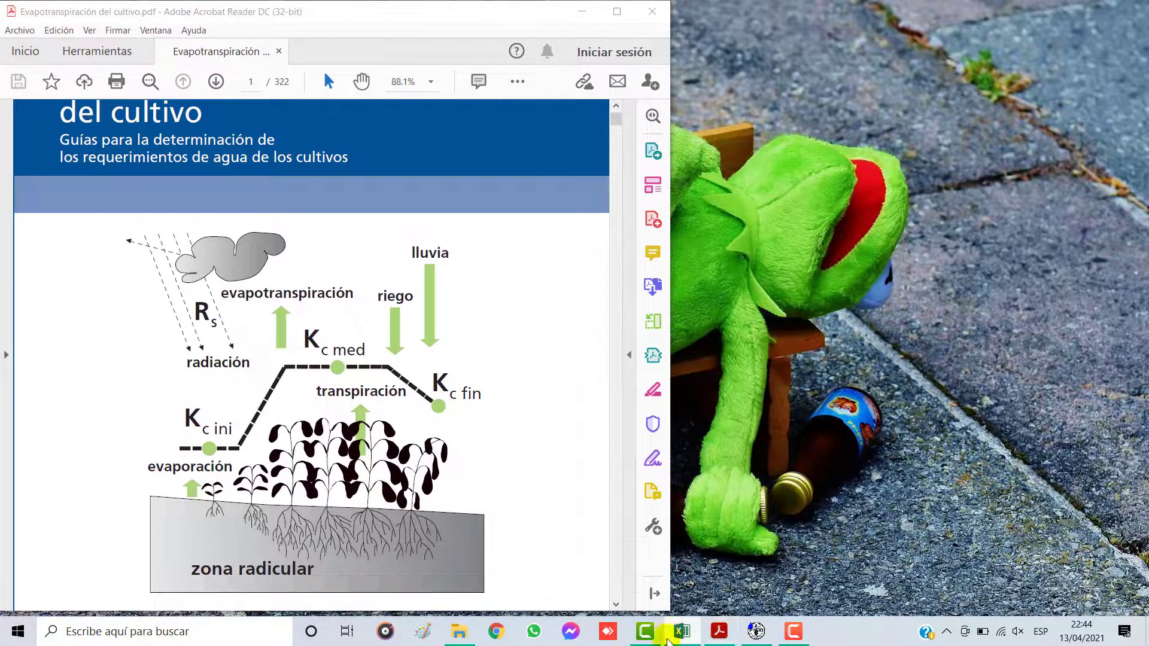
{"action": "left_click", "coordinate": [682, 632]}
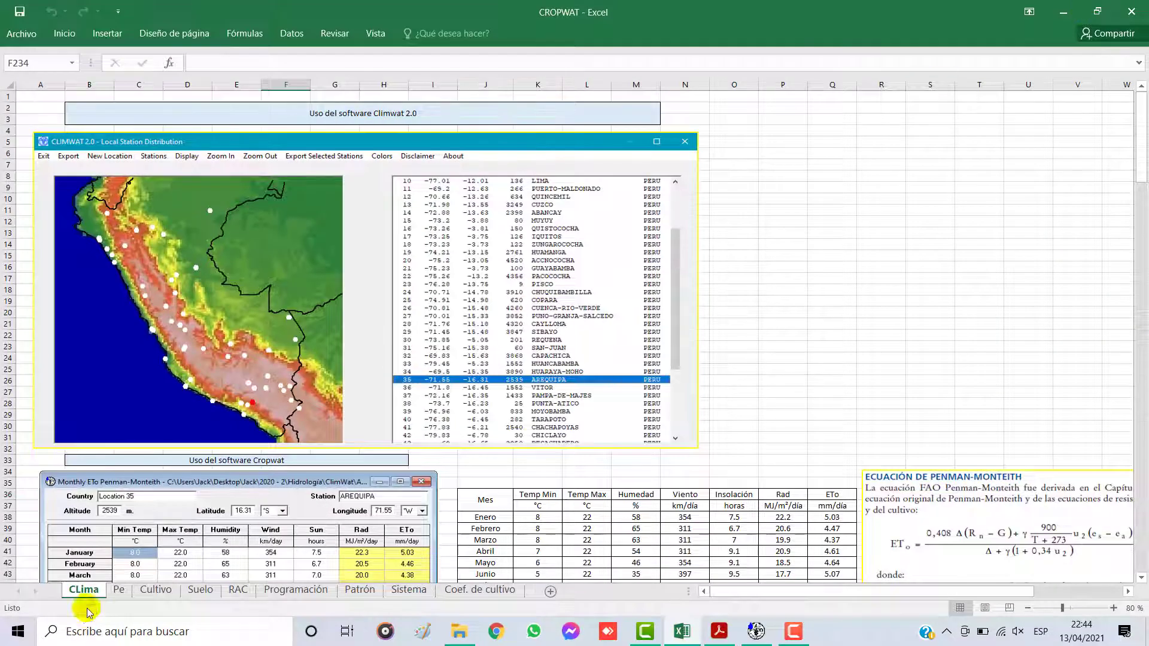
Step: Show the workbook's Cultivo sheet and arrange the Excel window side by side with the Evapotranspiración del cultivo PDF
{"action": "left_click", "coordinate": [118, 590]}
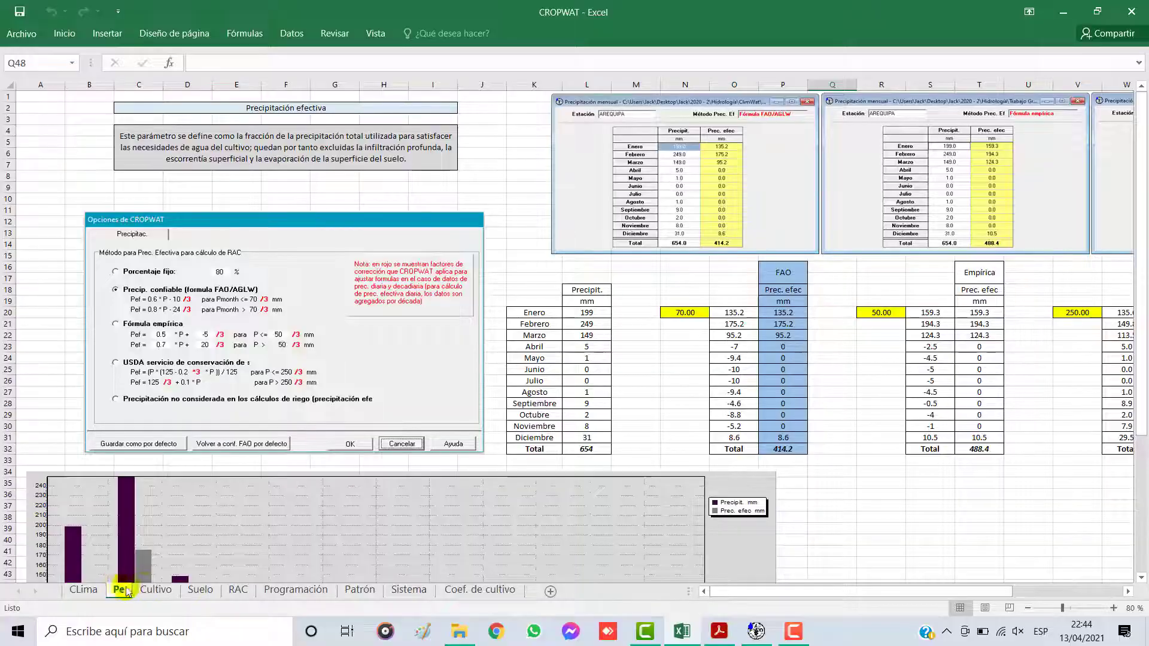
{"action": "left_click", "coordinate": [152, 590]}
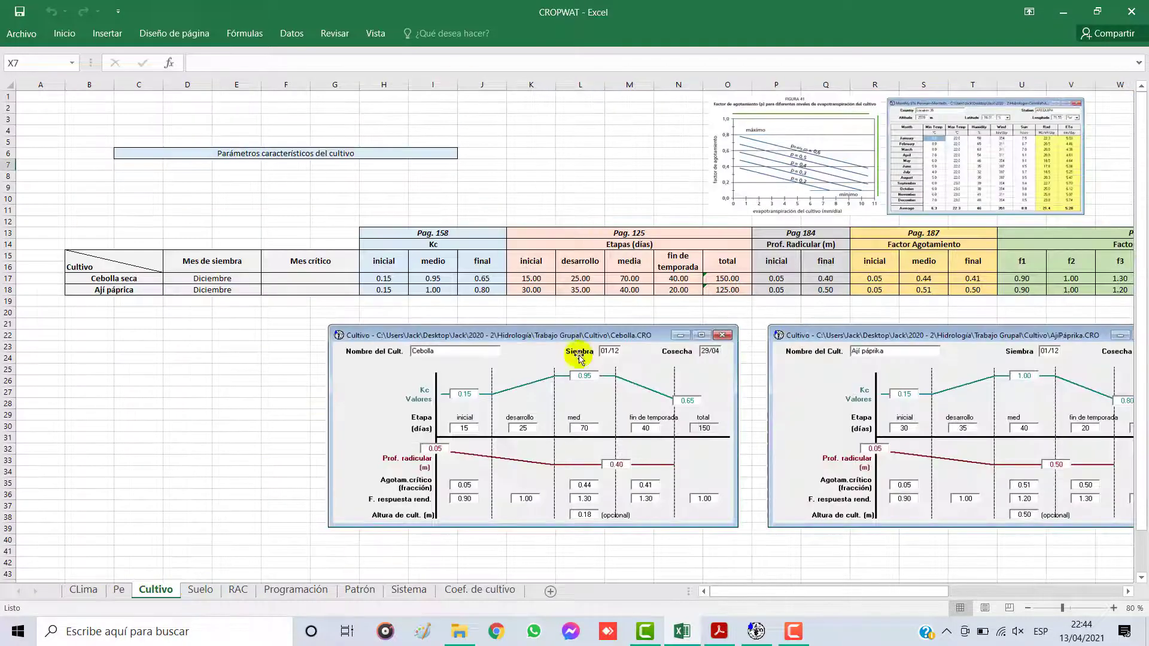
{"action": "left_click", "coordinate": [1097, 11]}
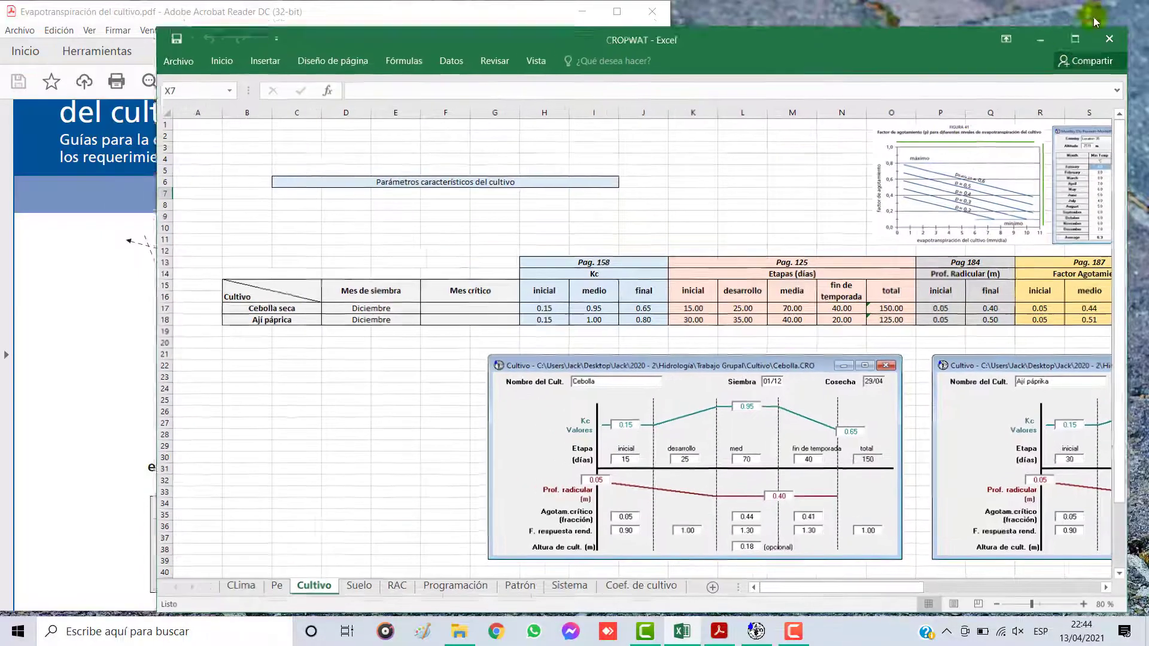
{"action": "left_click_drag", "start_coordinate": [164, 293], "coordinate": [542, 275]}
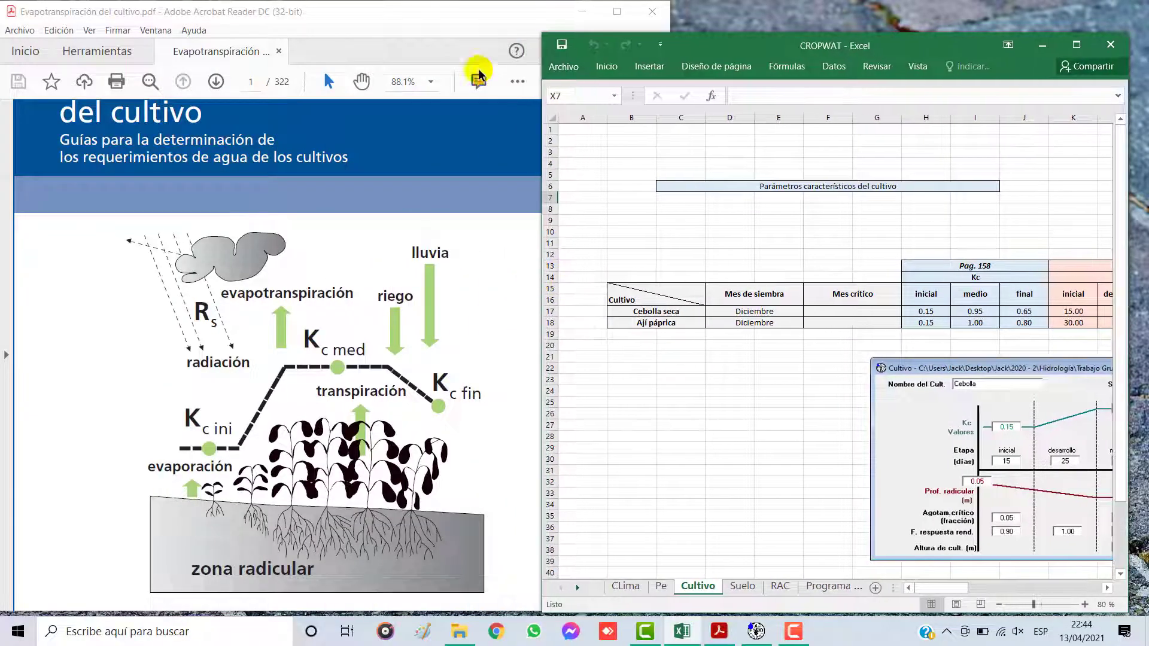
{"action": "left_click", "coordinate": [500, 13]}
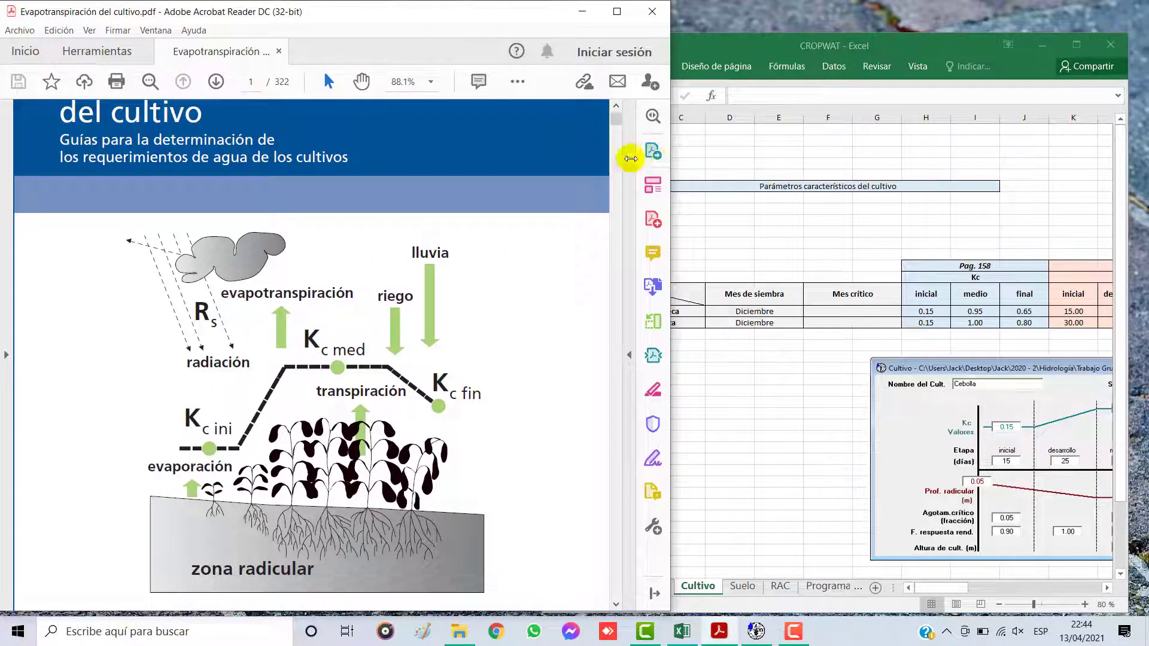
{"action": "left_click_drag", "start_coordinate": [641, 158], "coordinate": [604, 157]}
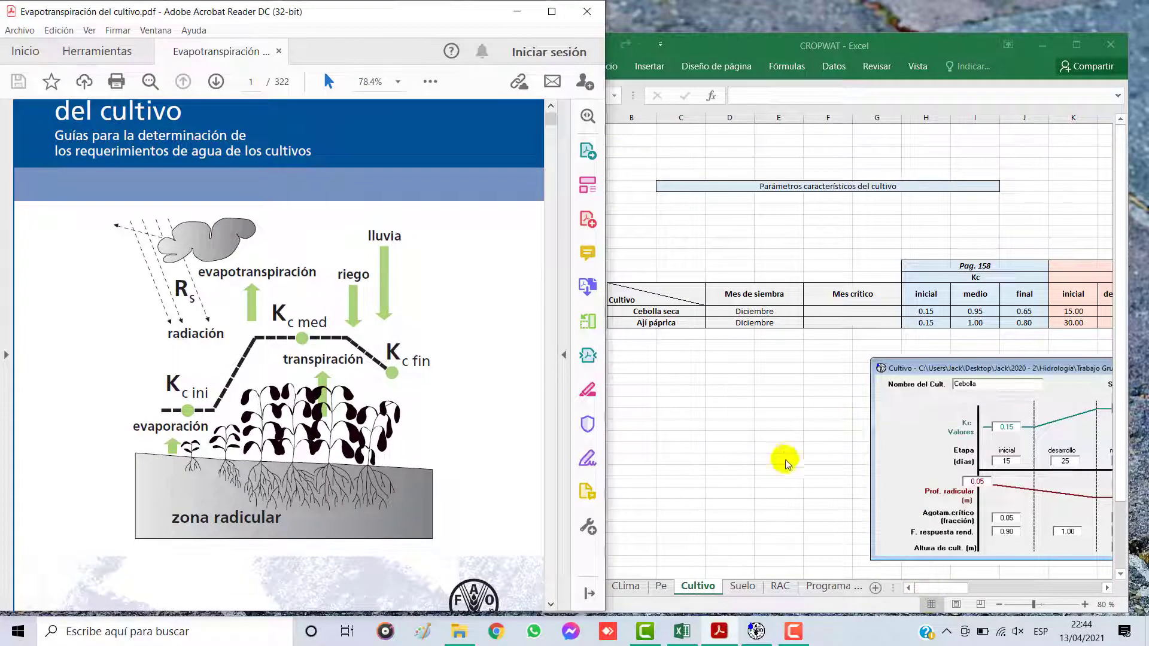
Step: Review the crop names and Mes de siembra in the Cultivo table, moving the Excel window to clear the PDF
{"action": "left_click", "coordinate": [826, 495]}
{"action": "left_click_drag", "start_coordinate": [640, 313], "coordinate": [641, 325]}
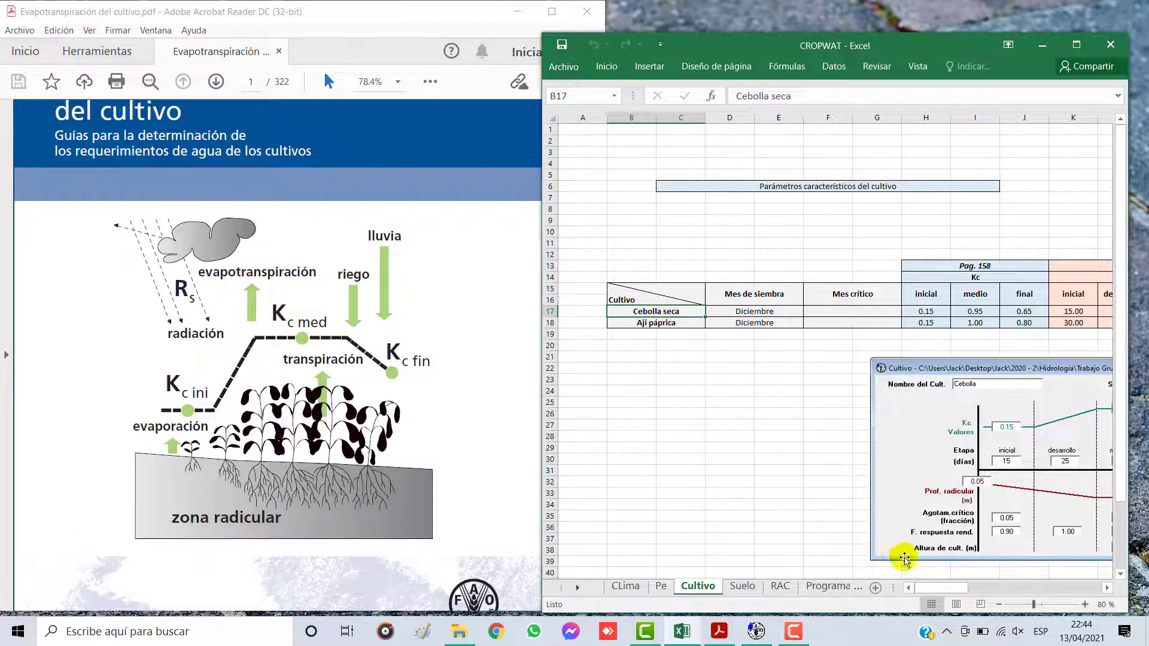
{"action": "left_click_drag", "start_coordinate": [937, 587], "coordinate": [956, 586]}
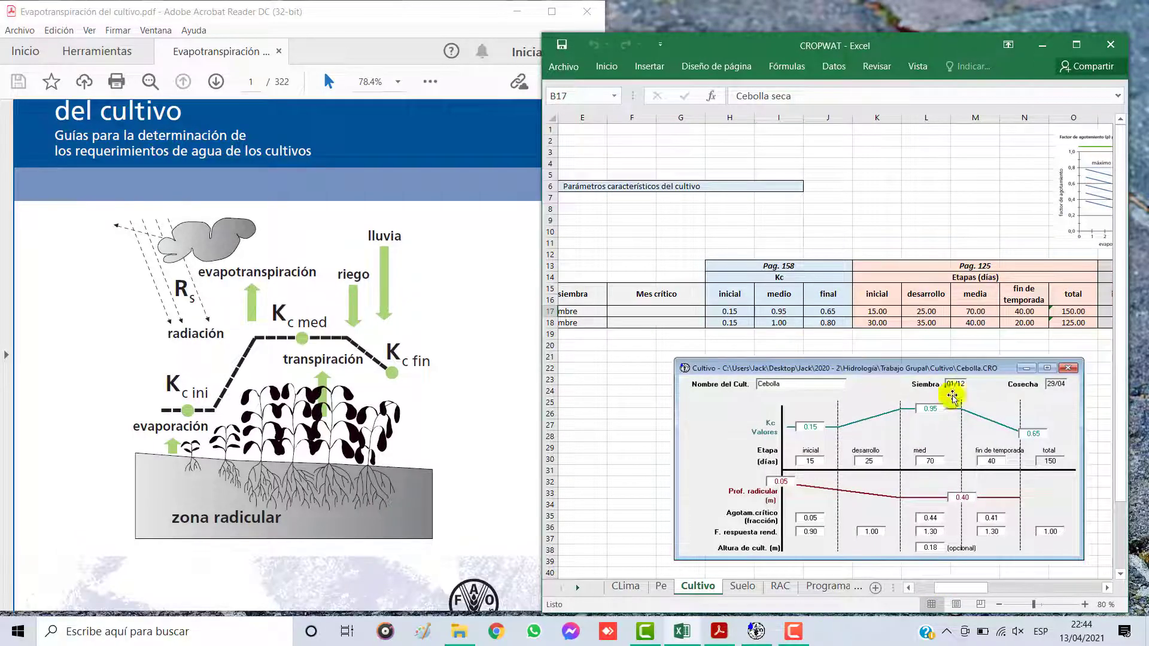
{"action": "left_click_drag", "start_coordinate": [921, 47], "coordinate": [938, 30]}
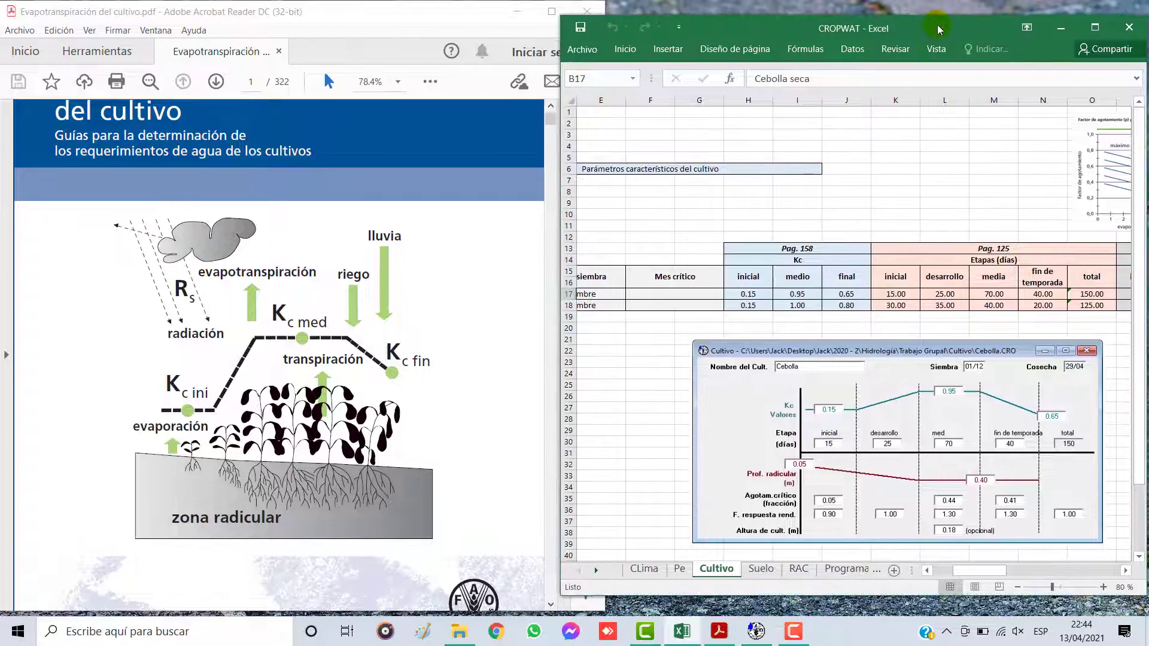
{"action": "left_click_drag", "start_coordinate": [952, 576], "coordinate": [935, 571]}
{"action": "left_click_drag", "start_coordinate": [780, 271], "coordinate": [776, 305]}
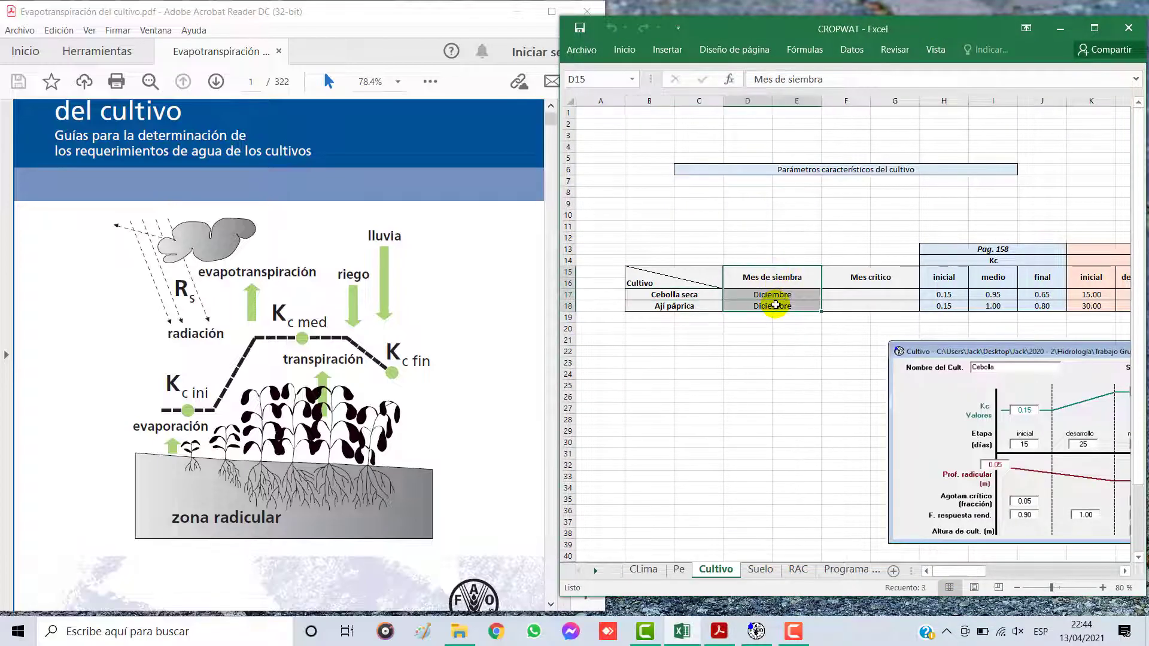
Step: Move the monthly ETo Penman-Monteith image from beside the depletion factor chart to below the Cultivo and Mes de siembra columns
{"action": "left_click_drag", "start_coordinate": [948, 571], "coordinate": [1029, 569]}
{"action": "left_click_drag", "start_coordinate": [826, 183], "coordinate": [667, 365]}
{"action": "left_click", "coordinate": [1088, 28]}
{"action": "left_click_drag", "start_coordinate": [880, 590], "coordinate": [713, 589]}
{"action": "left_click_drag", "start_coordinate": [781, 305], "coordinate": [149, 338]}
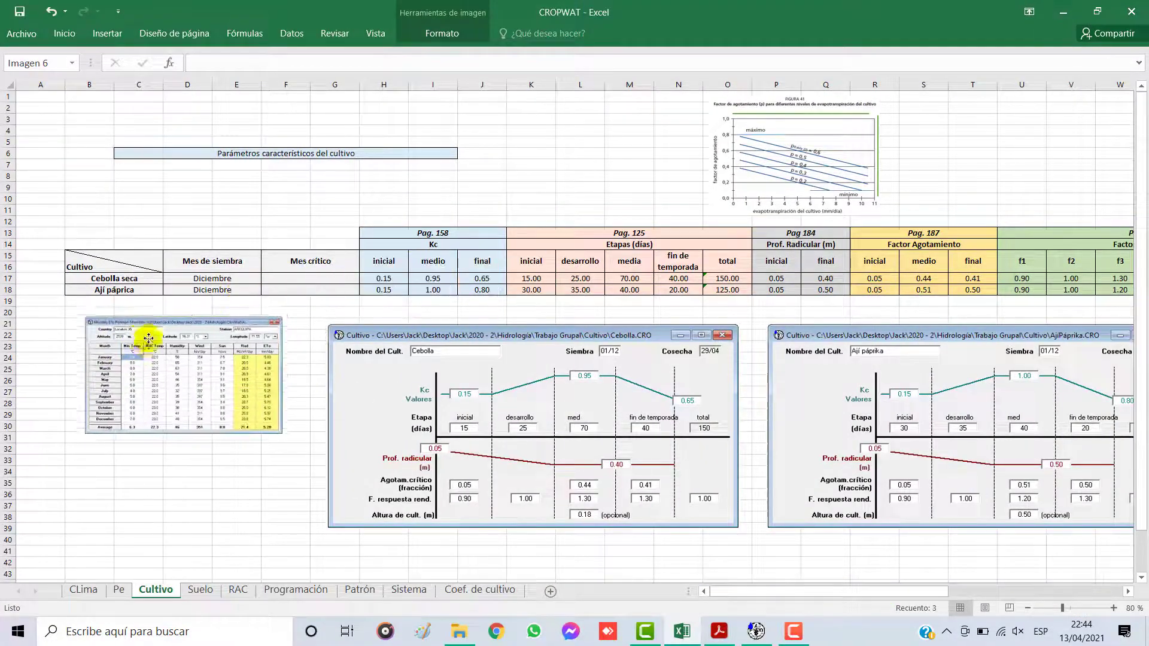
{"action": "left_click", "coordinate": [1098, 11]}
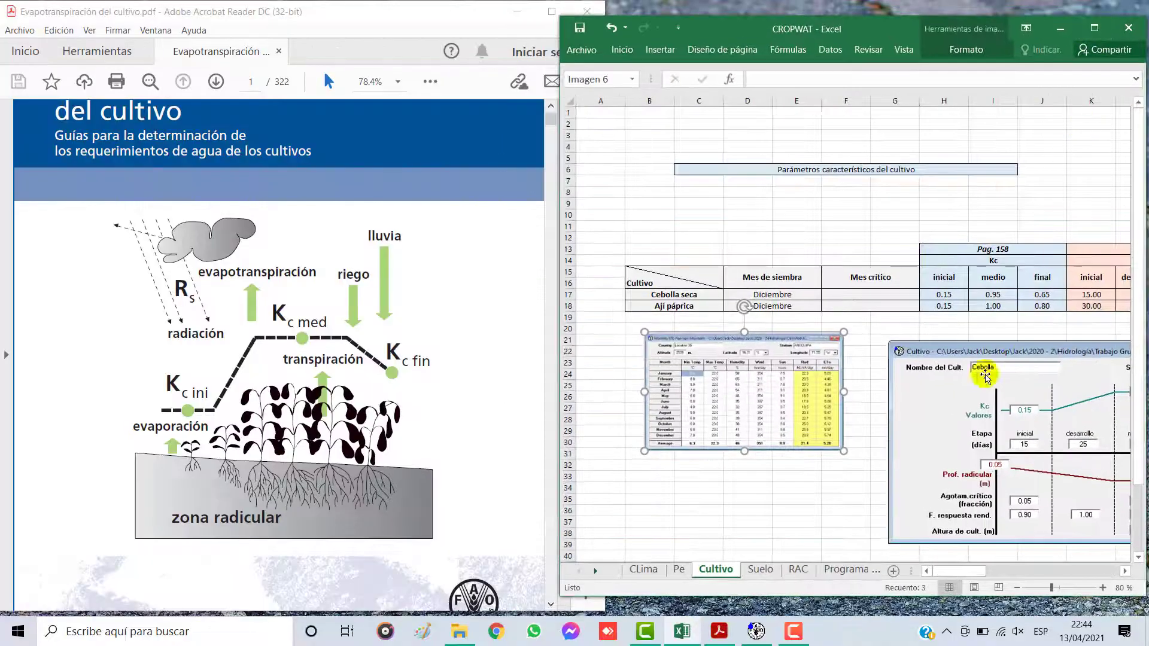
Step: Zoom the sheet to 100%, stretch the Excel window to full height, and place the ETo image enlarged above the crop table
{"action": "left_click_drag", "start_coordinate": [769, 410], "coordinate": [767, 391]}
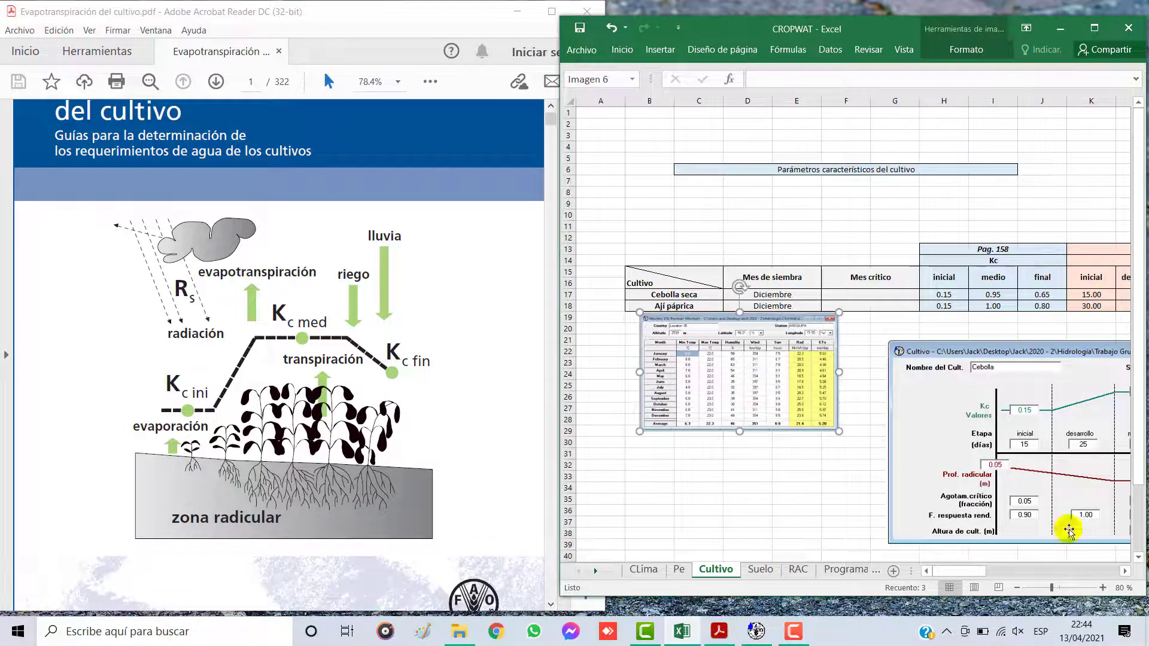
{"action": "left_click", "coordinate": [1103, 588]}
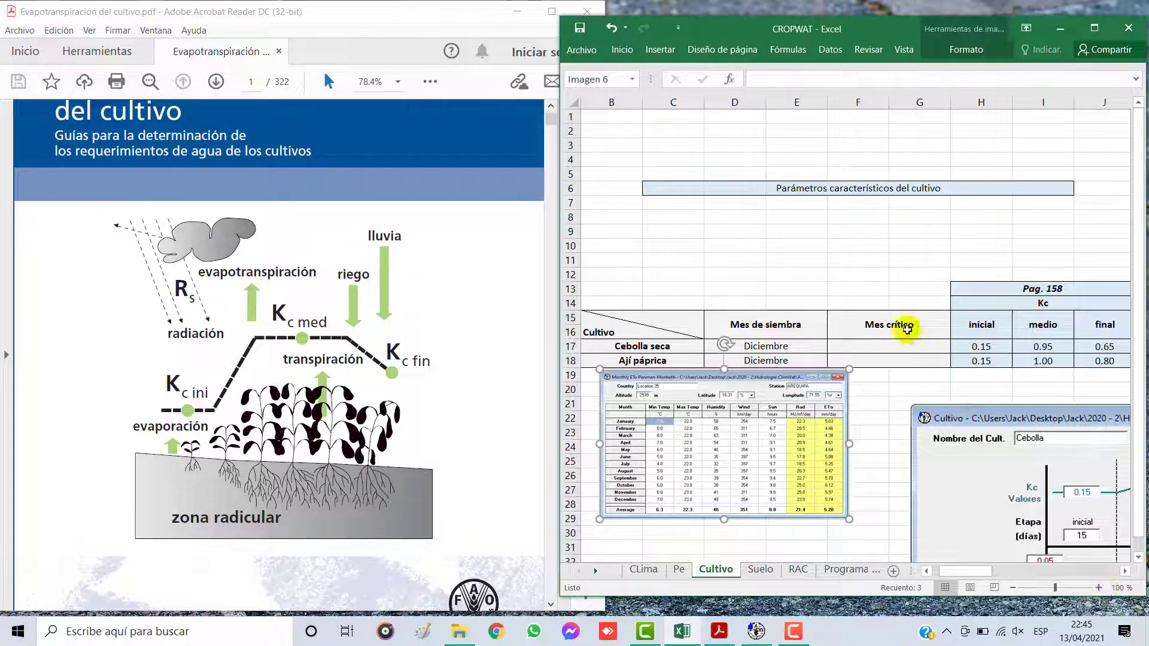
{"action": "double_click", "coordinate": [889, 16]}
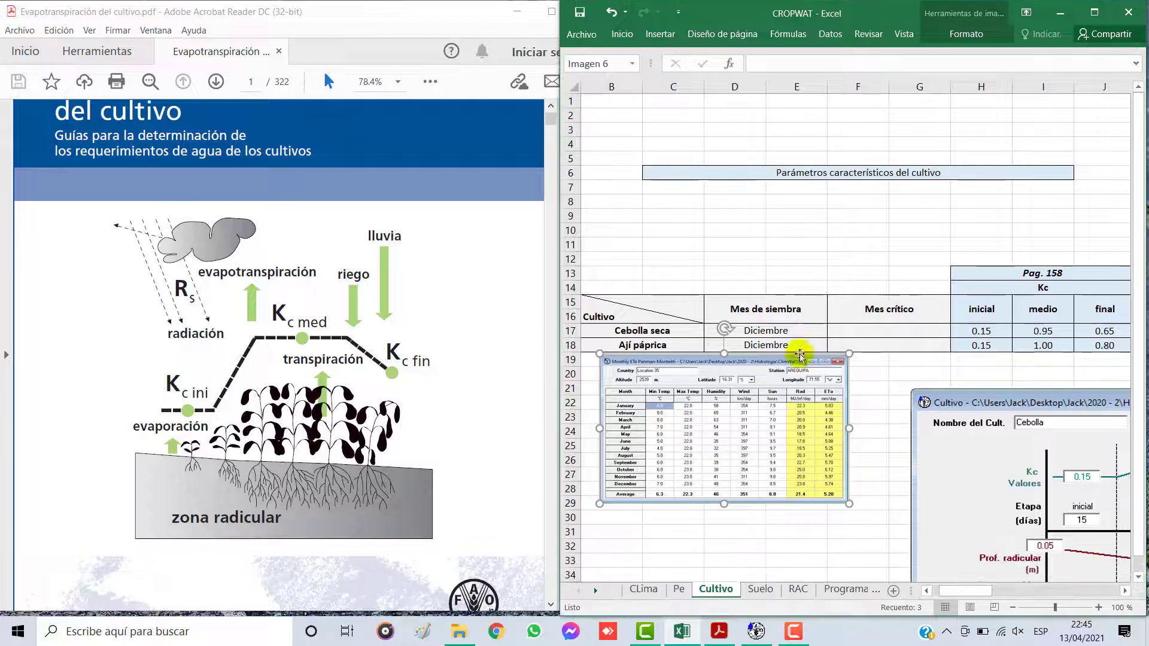
{"action": "left_click_drag", "start_coordinate": [769, 400], "coordinate": [752, 399]}
{"action": "left_click_drag", "start_coordinate": [828, 501], "coordinate": [885, 545]}
{"action": "left_click_drag", "start_coordinate": [824, 426], "coordinate": [824, 167]}
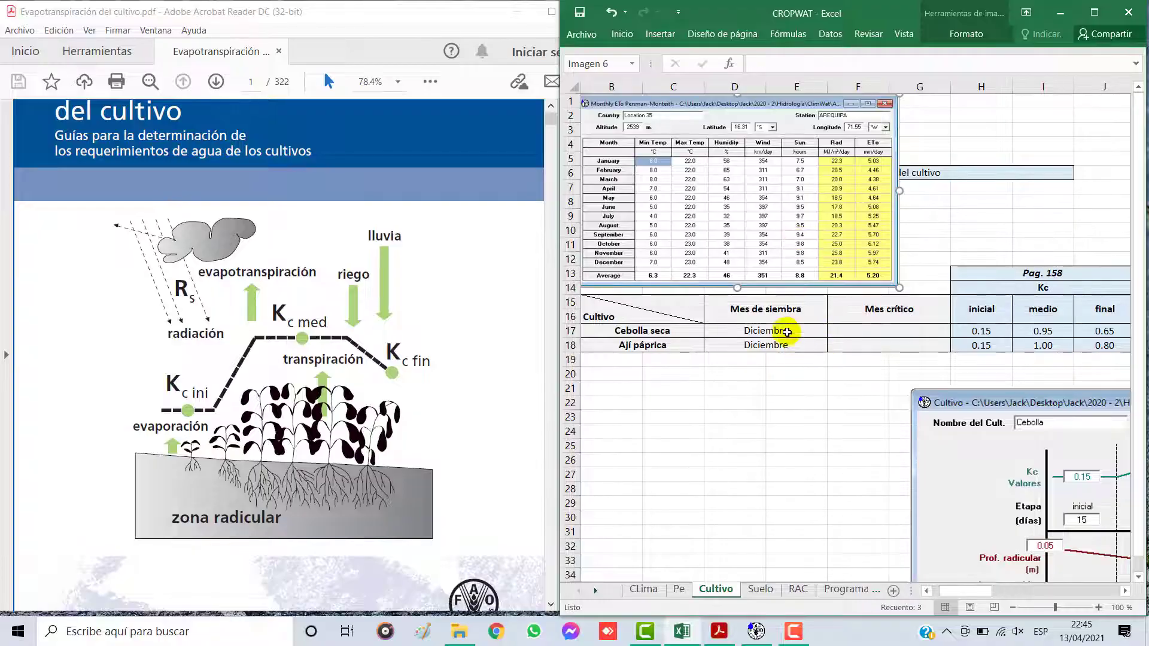
Step: Check the sowing month and Kc page reference in the crop table, and go to page 158 of the PDF
{"action": "left_click", "coordinate": [784, 332]}
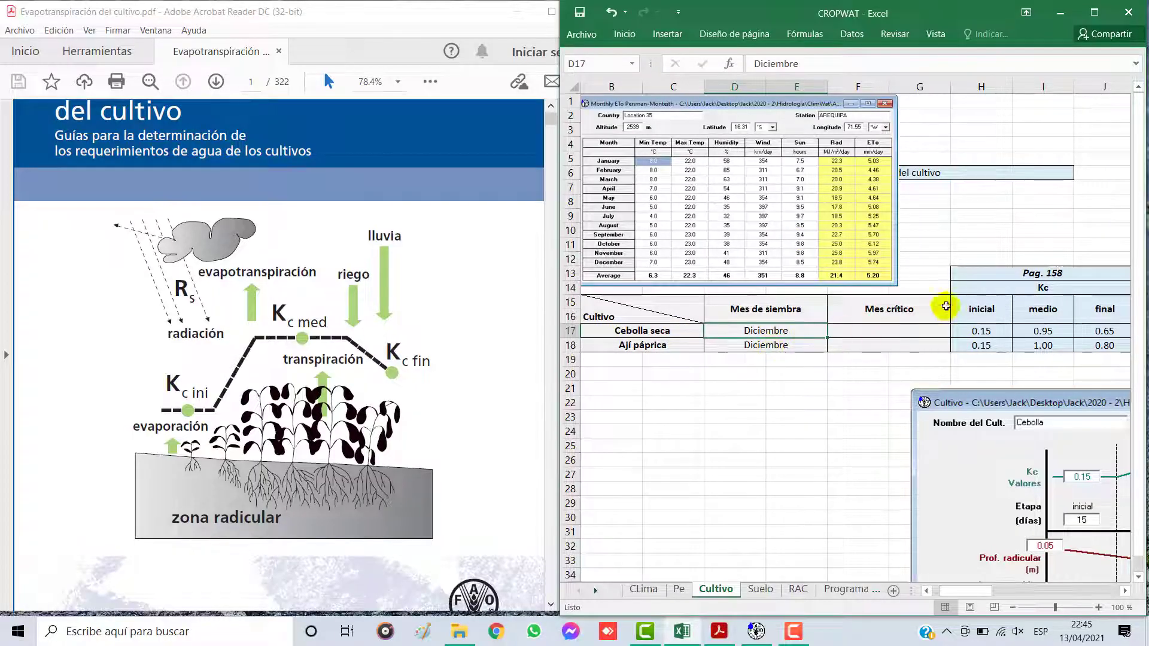
{"action": "left_click", "coordinate": [1028, 288]}
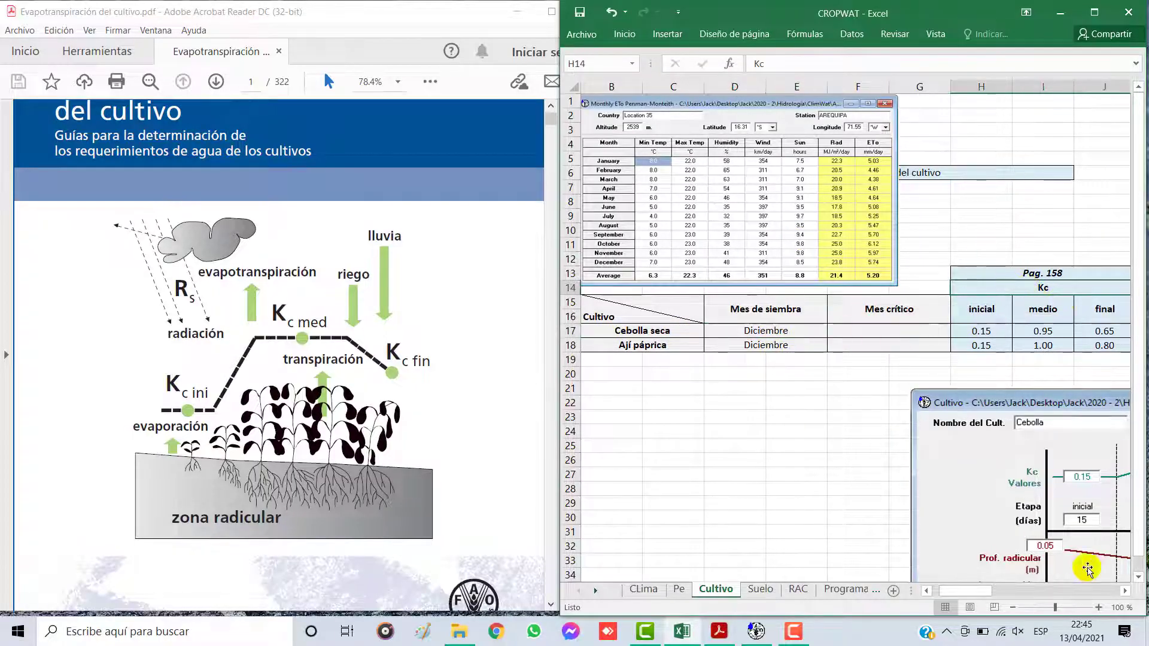
{"action": "left_click", "coordinate": [1124, 591]}
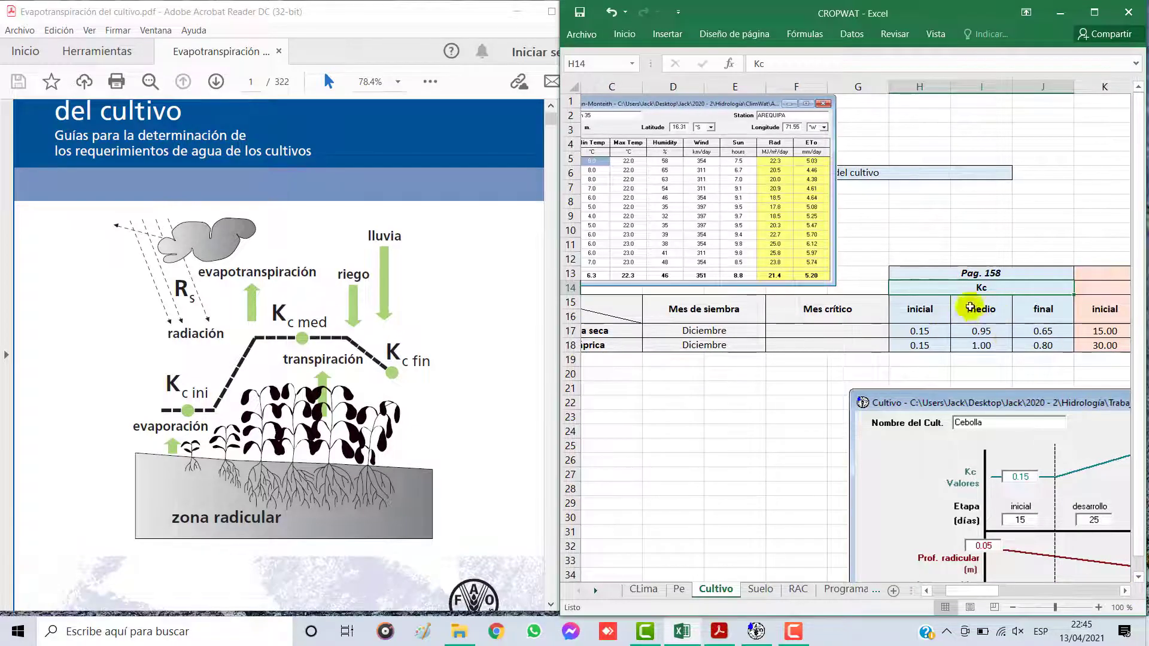
{"action": "left_click", "coordinate": [977, 273]}
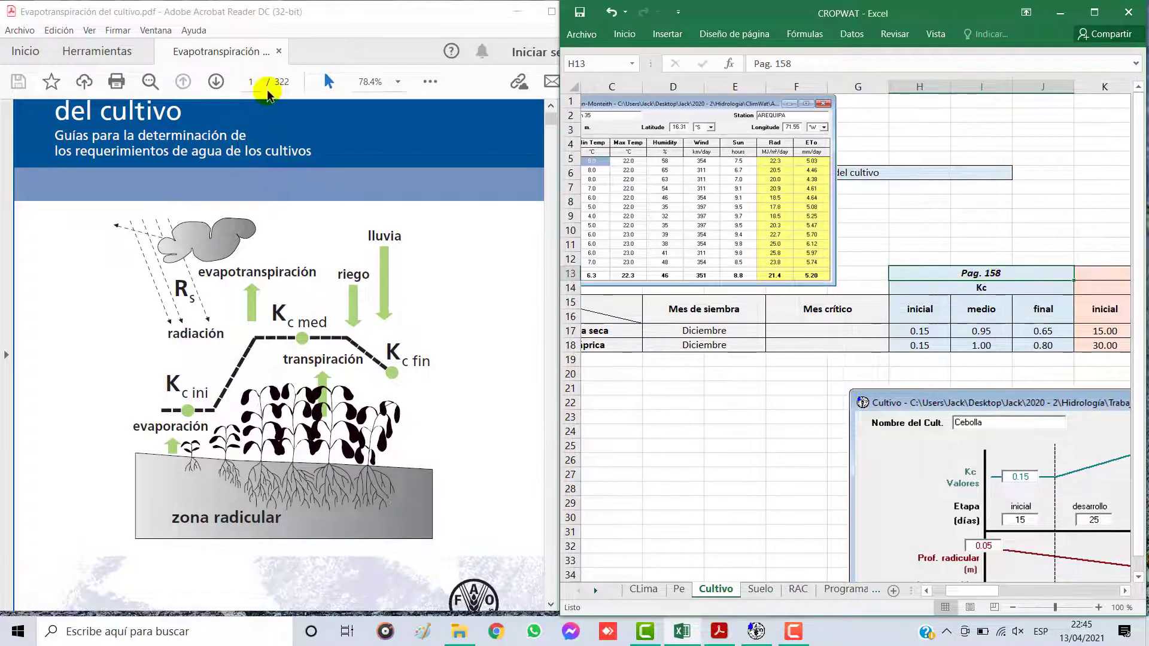
{"action": "left_click", "coordinate": [252, 82]}
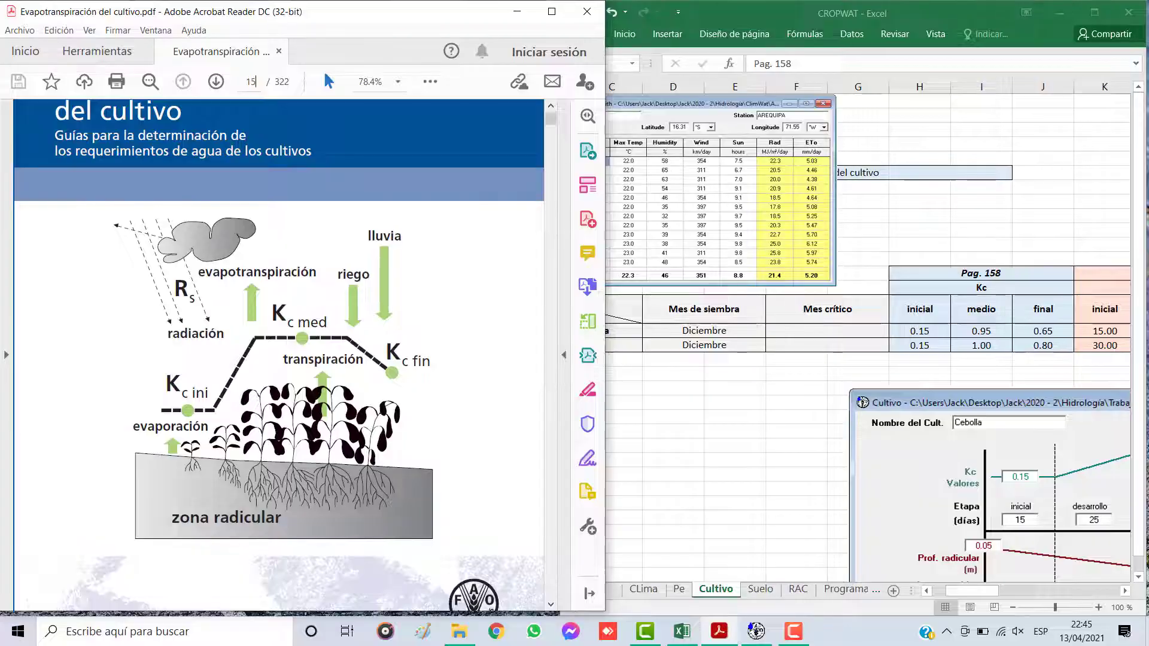
{"action": "type", "text": "158"}
{"action": "key", "text": "Return"}
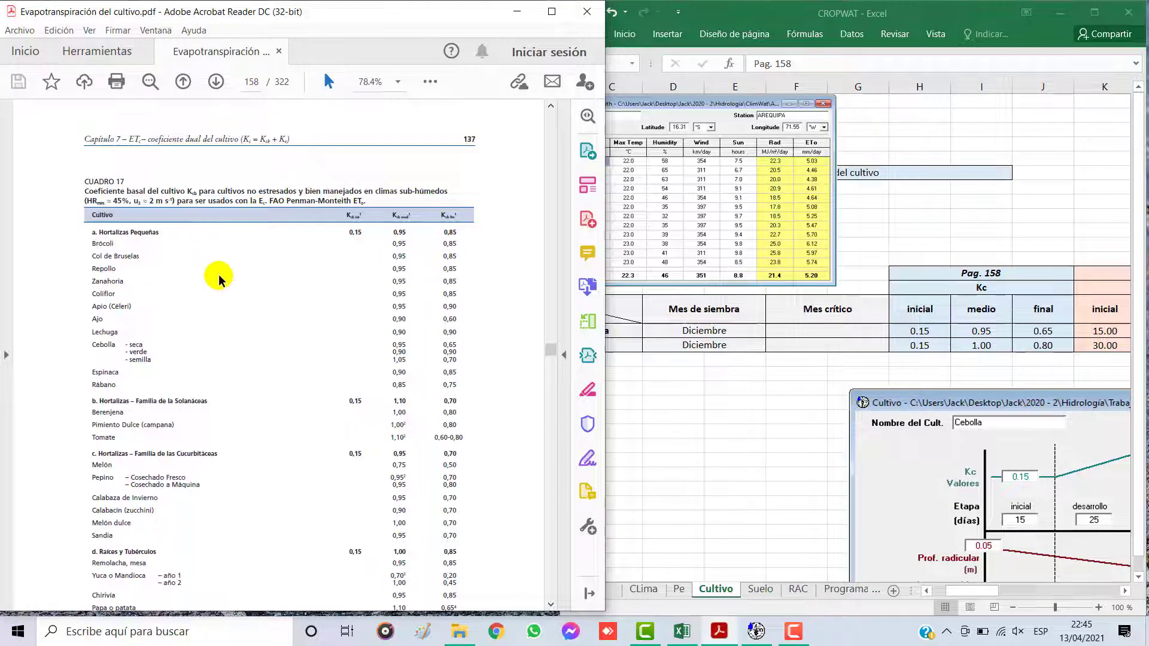
Step: Highlight the Cebolla rows (seca, verde, semilla) and the Pimiento Dulce (campana) row in Cuadro 17 of the PDF
{"action": "left_click_drag", "start_coordinate": [96, 340], "coordinate": [457, 345]}
{"action": "left_click", "coordinate": [419, 354]}
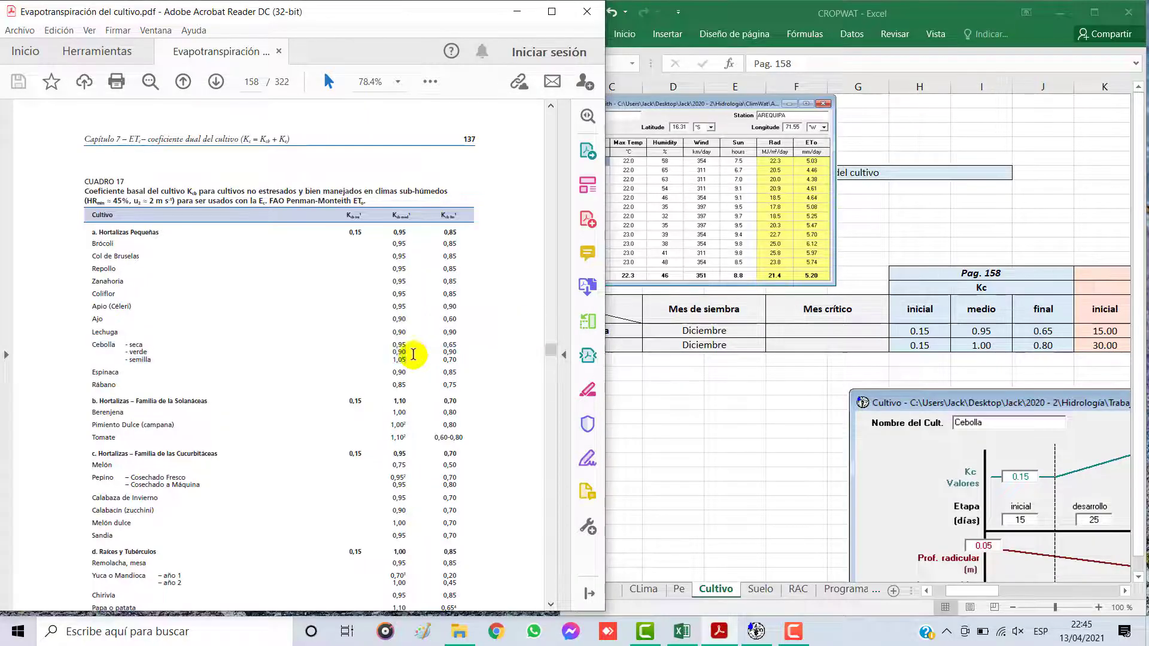
{"action": "left_click_drag", "start_coordinate": [92, 347], "coordinate": [457, 361]}
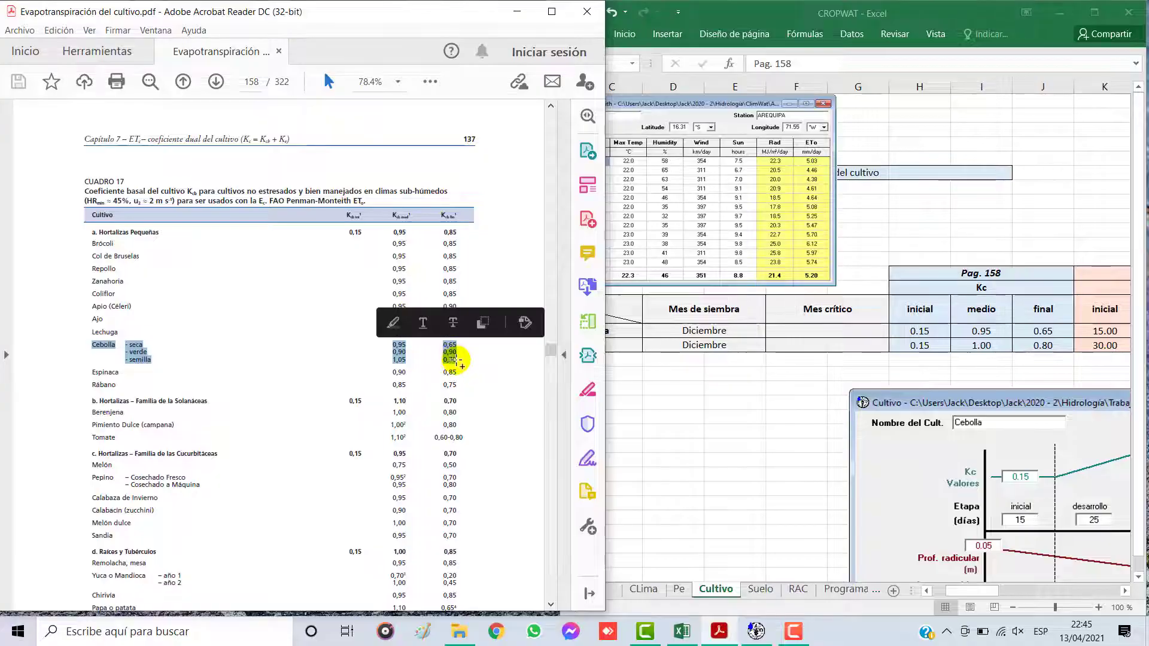
{"action": "left_click", "coordinate": [385, 326]}
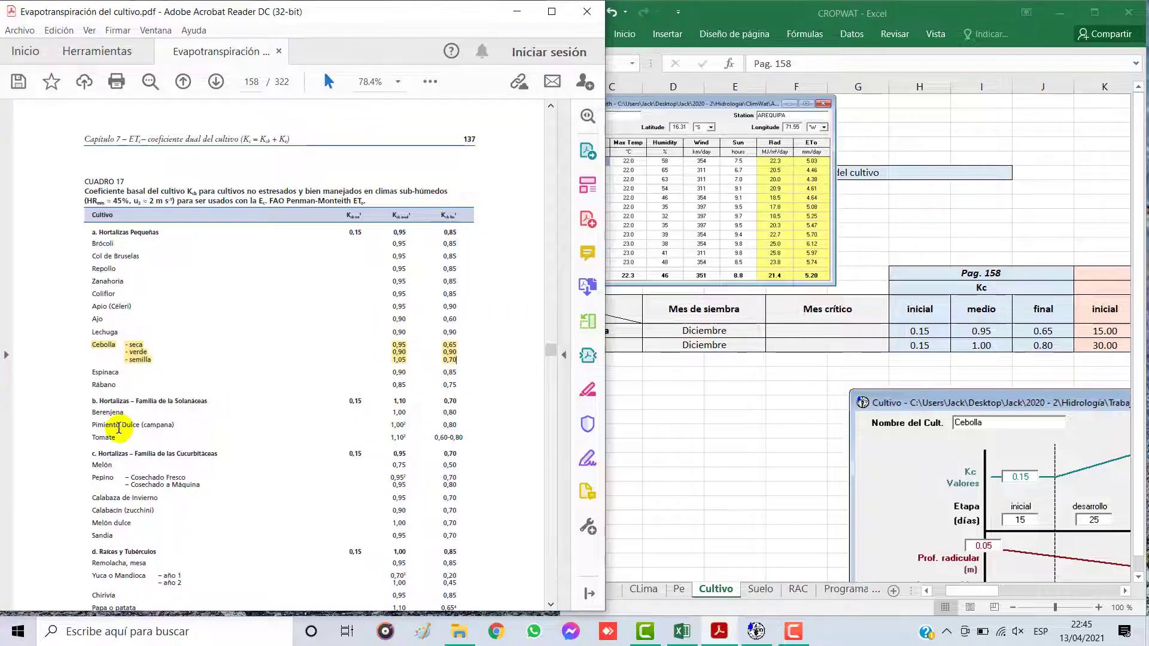
{"action": "left_click_drag", "start_coordinate": [94, 425], "coordinate": [457, 424]}
{"action": "left_click", "coordinate": [394, 404]}
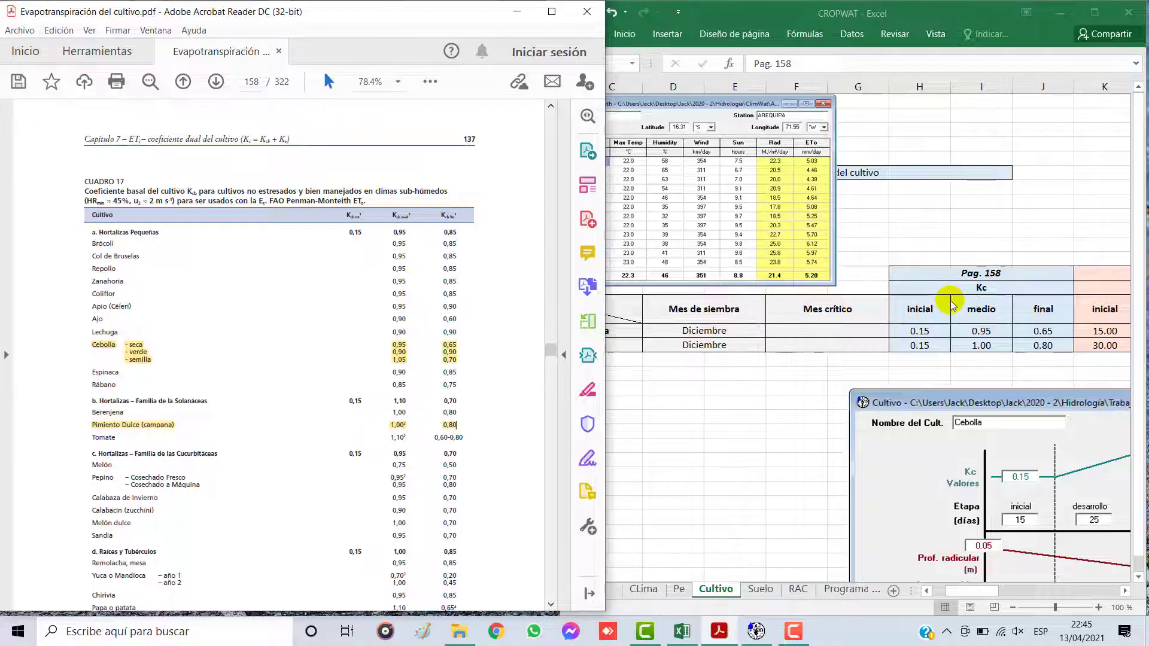
Step: Compare the initial, mid and final Kc values of Cebolla seca in the crop table with Cuadro 17
{"action": "left_click", "coordinate": [964, 318]}
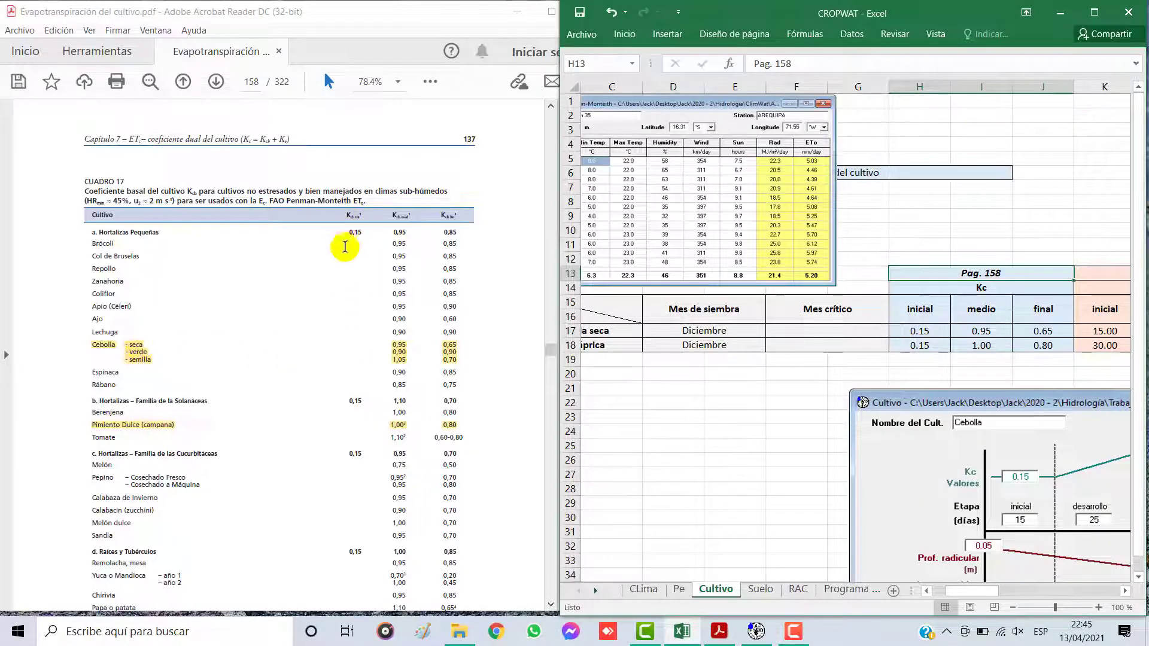
{"action": "left_click", "coordinate": [945, 334]}
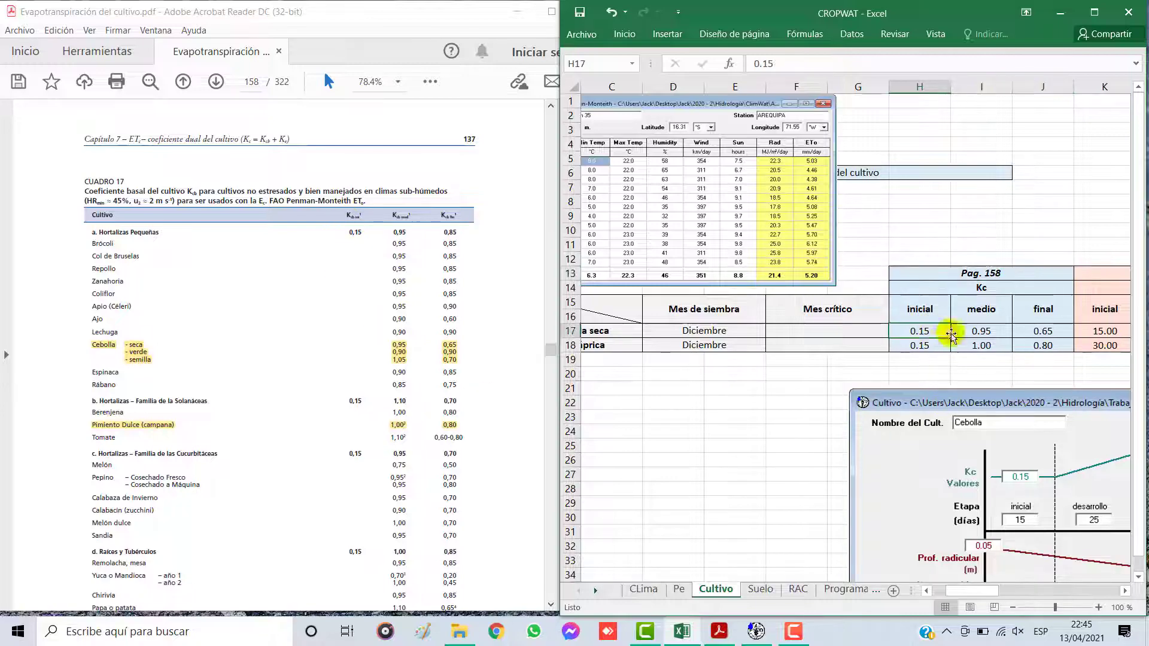
{"action": "left_click", "coordinate": [964, 325]}
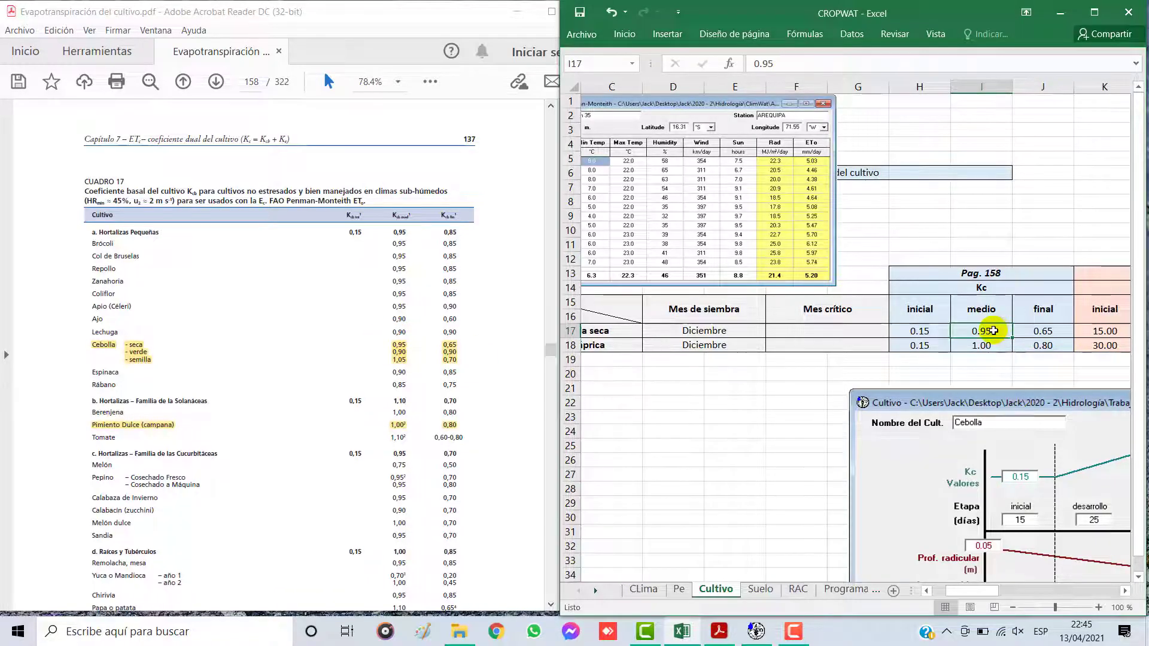
{"action": "left_click", "coordinate": [1036, 328]}
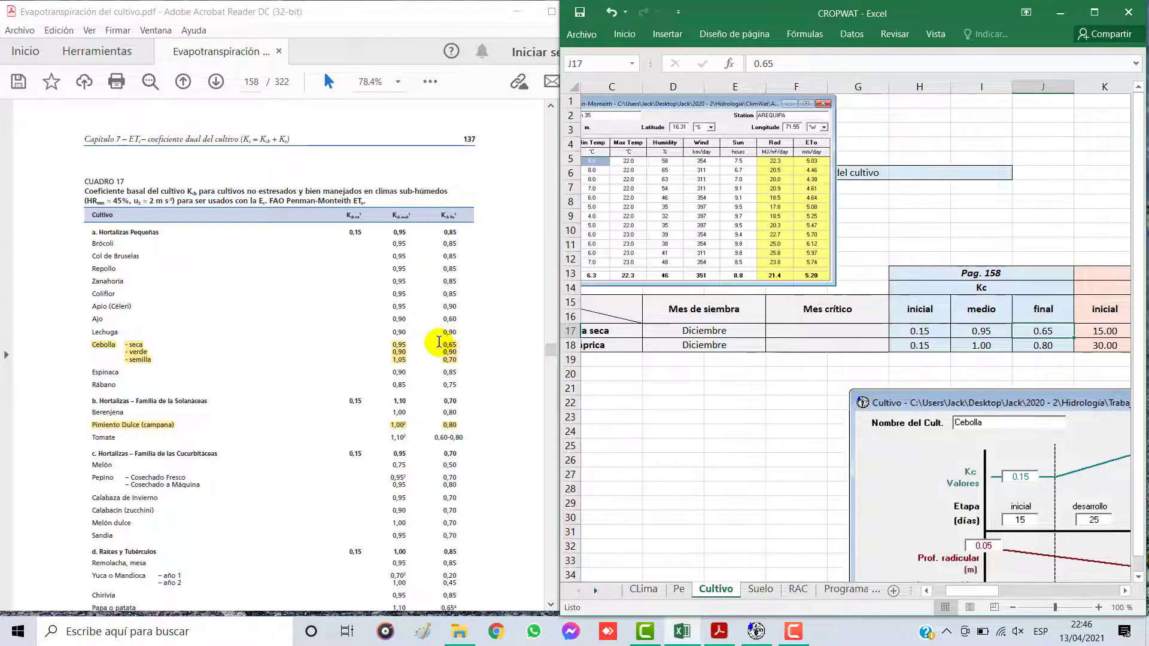
{"action": "left_click", "coordinate": [942, 326]}
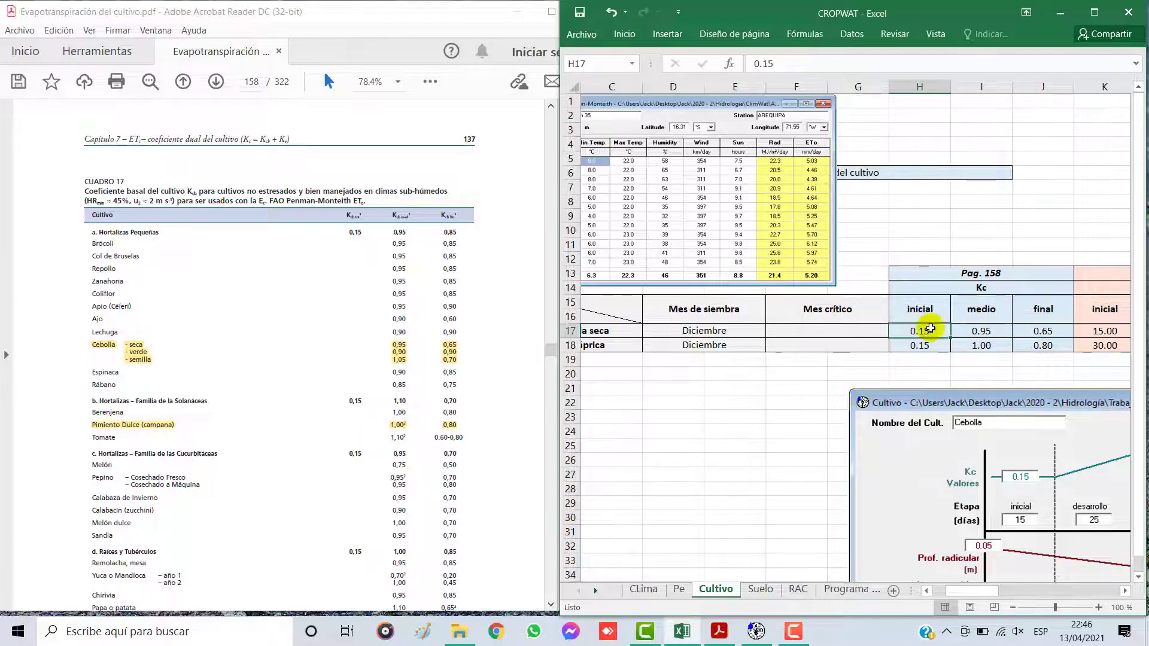
Step: Compare the initial and mid Kc values of Ají páprica in the crop table with the Pimiento Dulce row of Cuadro 17
{"action": "left_click", "coordinate": [926, 591]}
{"action": "left_click", "coordinate": [643, 345]}
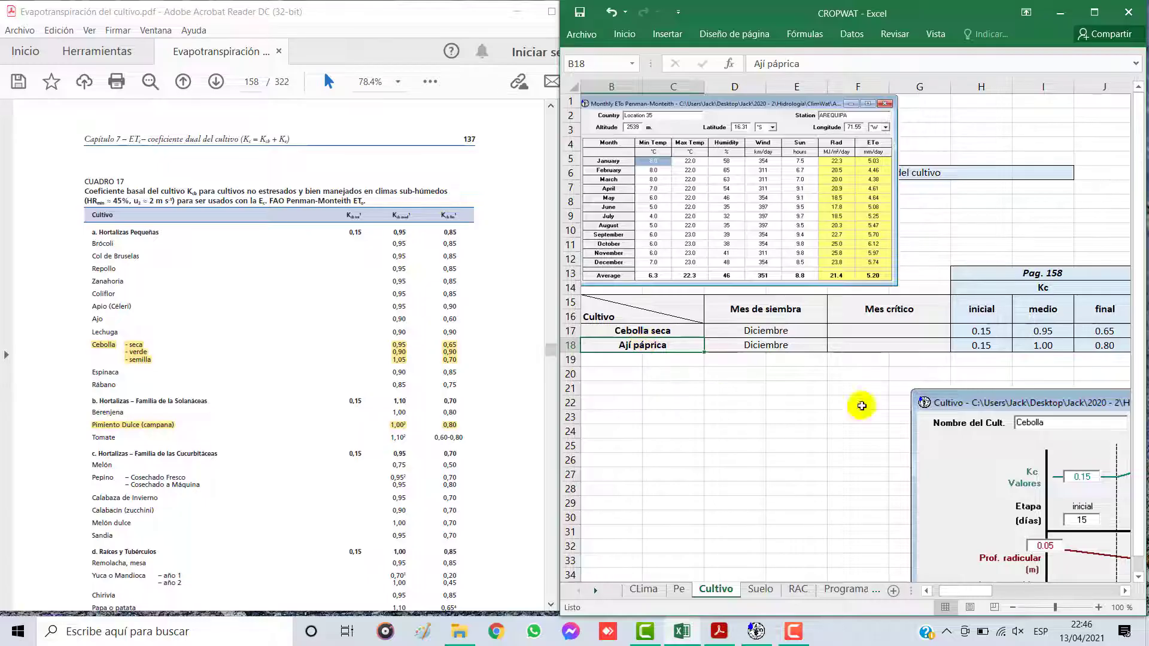
{"action": "left_click", "coordinate": [1125, 590]}
{"action": "left_click", "coordinate": [1125, 591]}
{"action": "left_click", "coordinate": [1124, 591]}
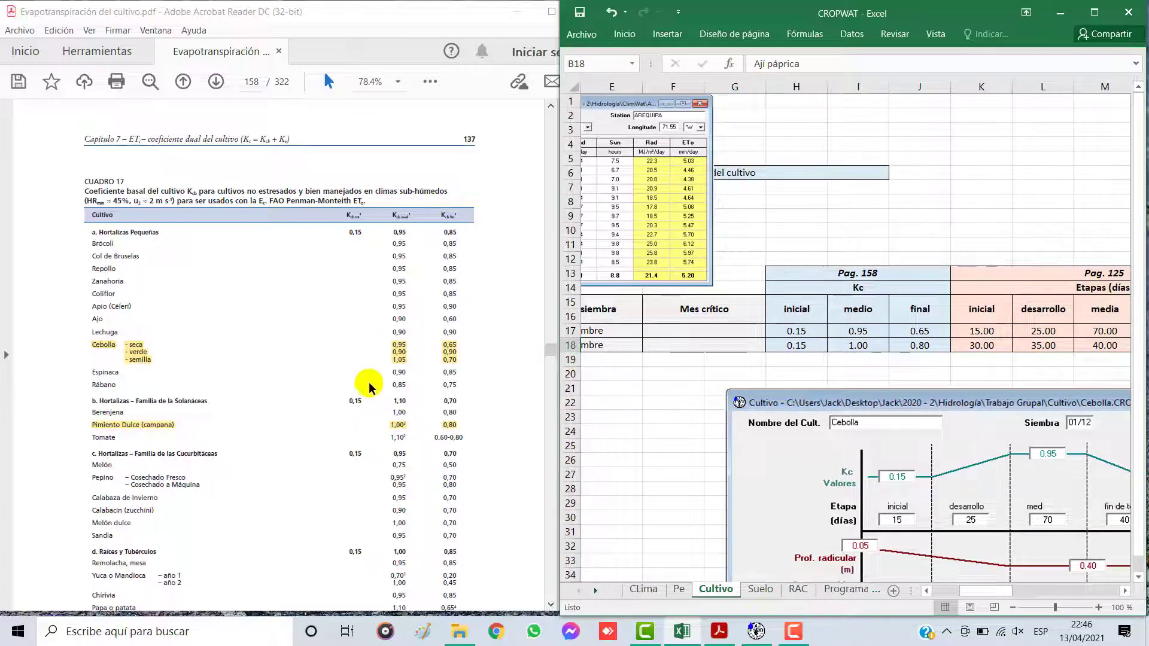
{"action": "left_click", "coordinate": [818, 346]}
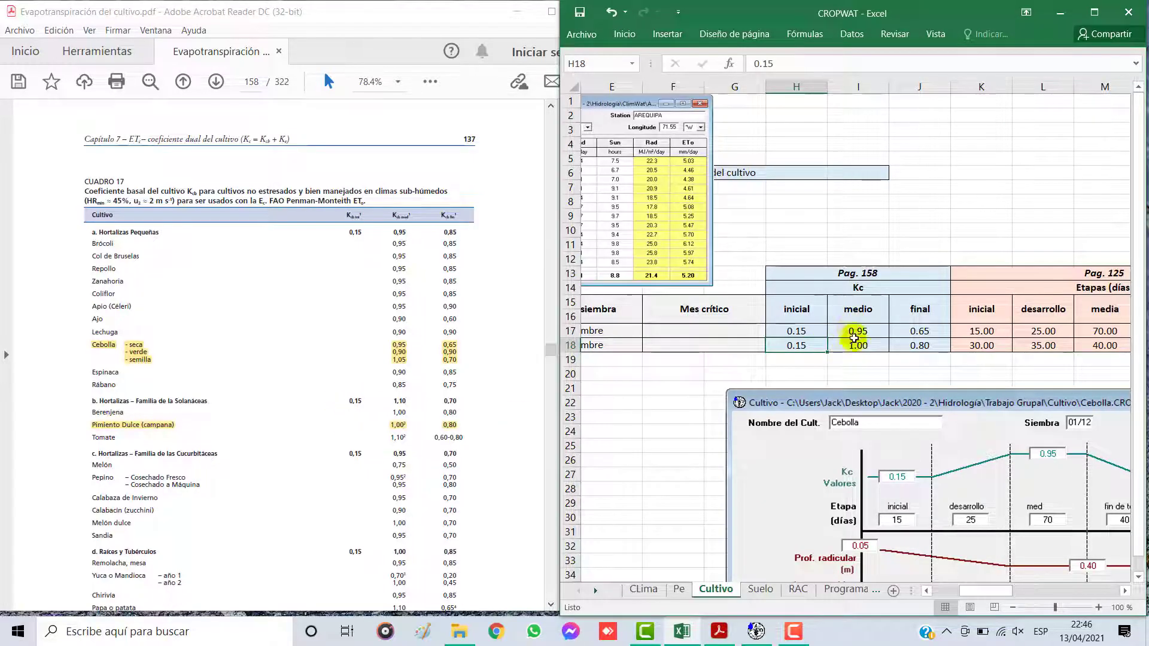
{"action": "left_click", "coordinate": [843, 345]}
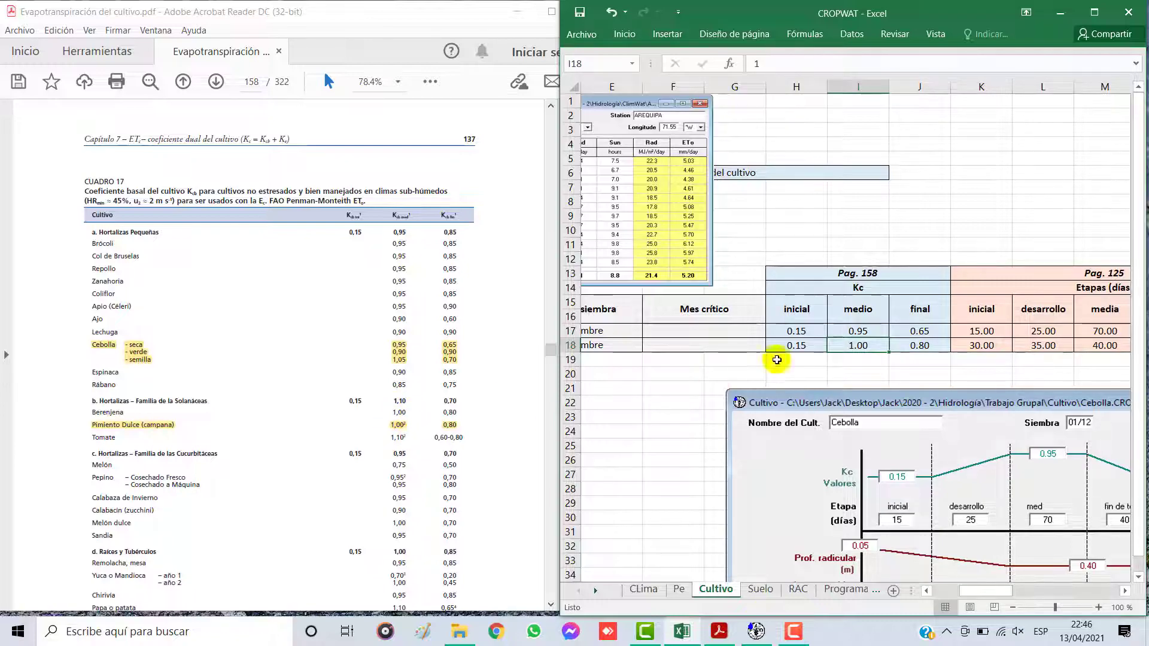
Step: Compare the final Kc value of Ají páprica in the crop table with the Pimiento Dulce row of Cuadro 17
{"action": "left_click", "coordinate": [919, 346]}
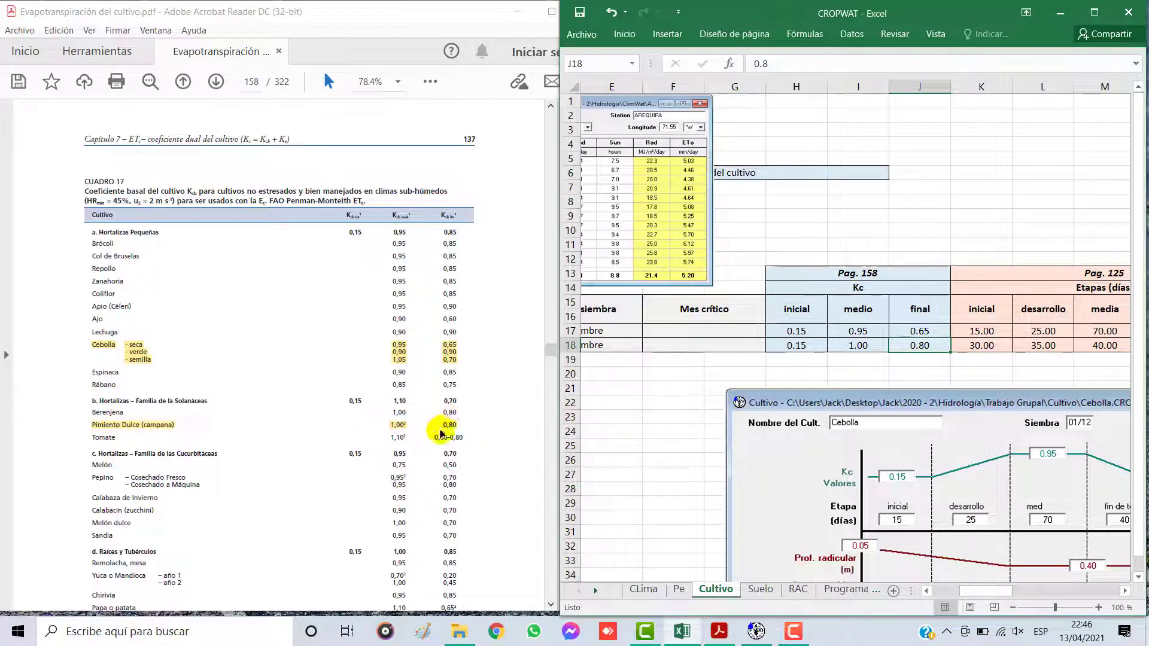
{"action": "left_click", "coordinate": [895, 309]}
Step: Move the Arequipa monthly ETo picture above the Kc and Etapas columns and shrink it to clear the page reference row
{"action": "left_click_drag", "start_coordinate": [654, 136], "coordinate": [1045, 137]}
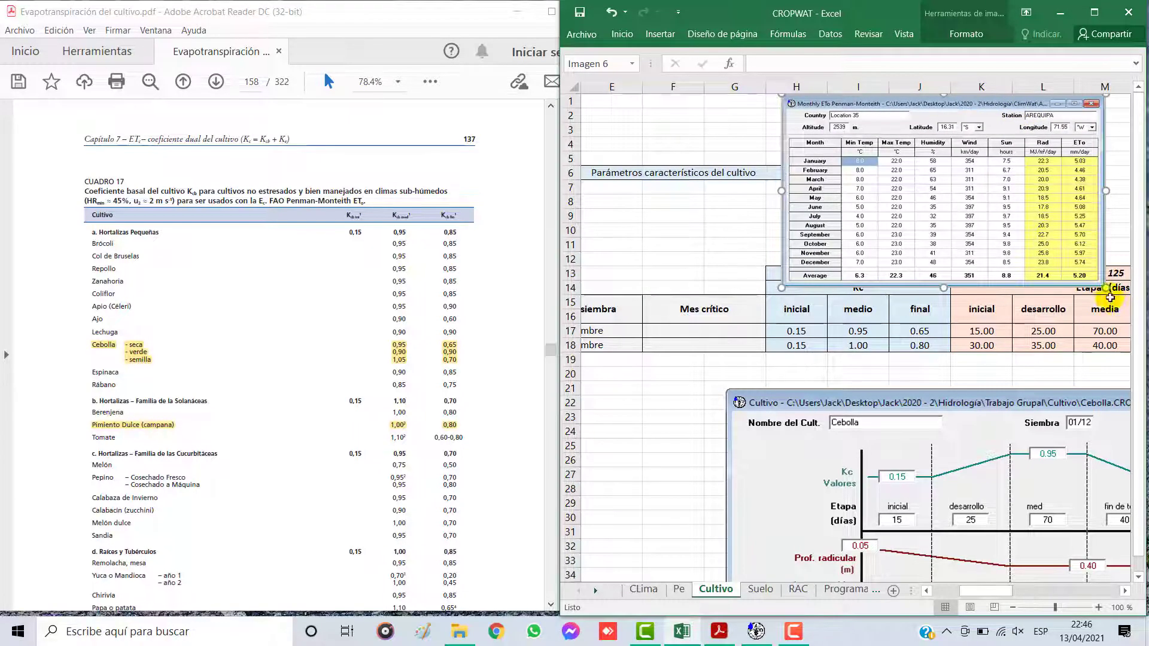
{"action": "left_click_drag", "start_coordinate": [1105, 288], "coordinate": [1066, 264]}
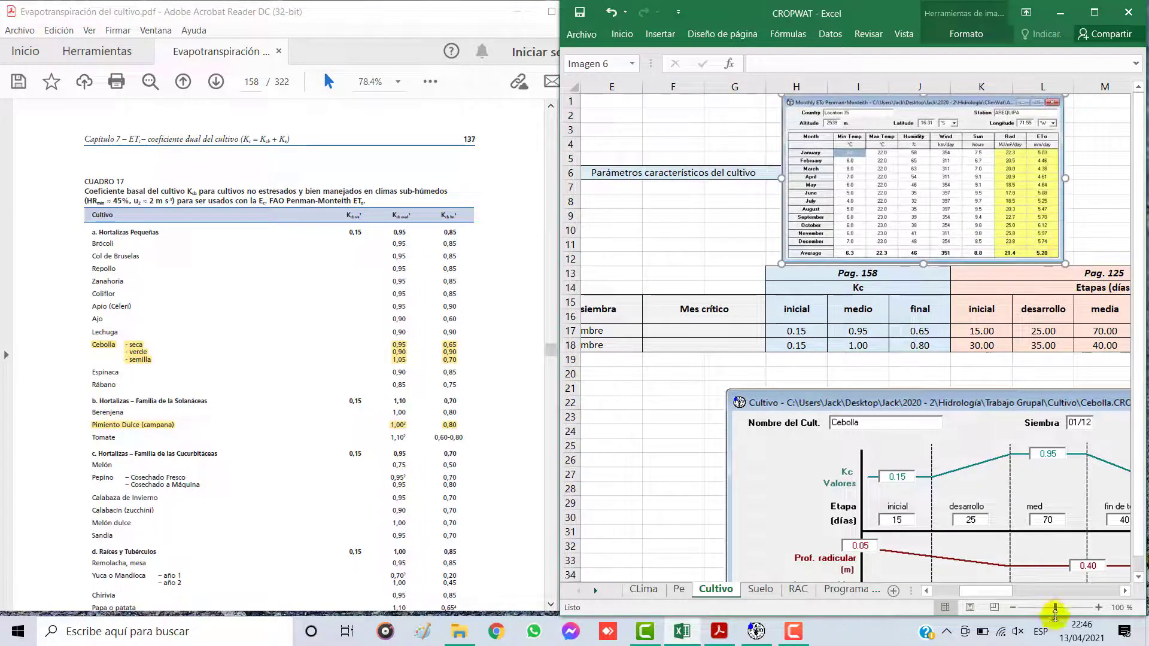
{"action": "left_click", "coordinate": [1124, 592]}
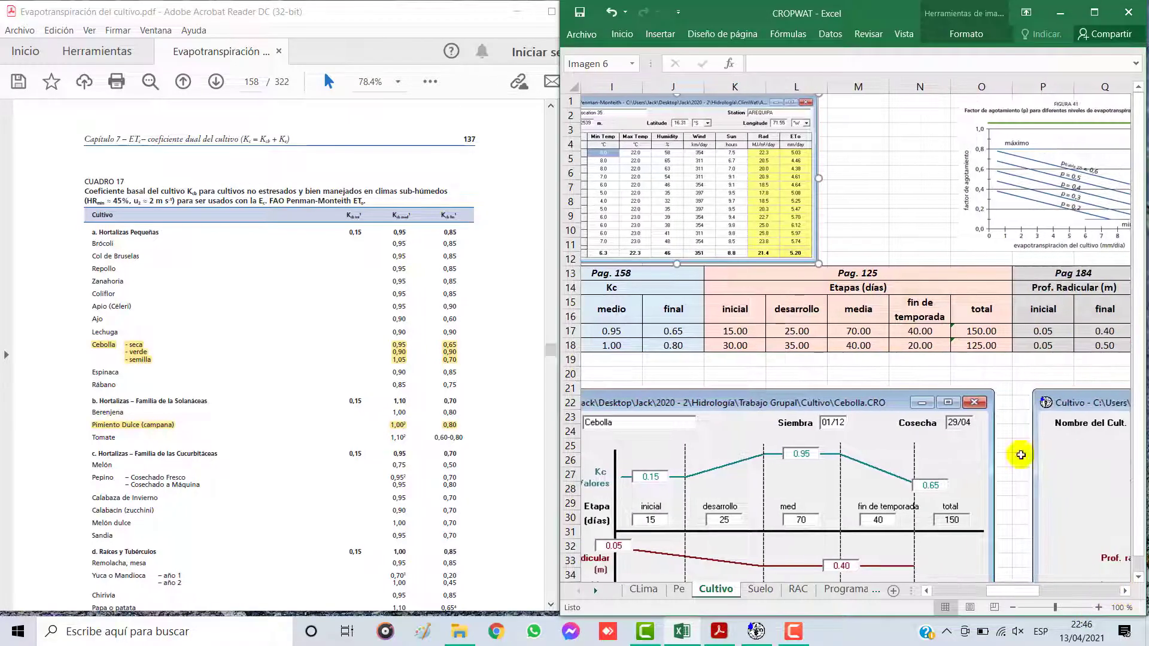
{"action": "left_click", "coordinate": [926, 591]}
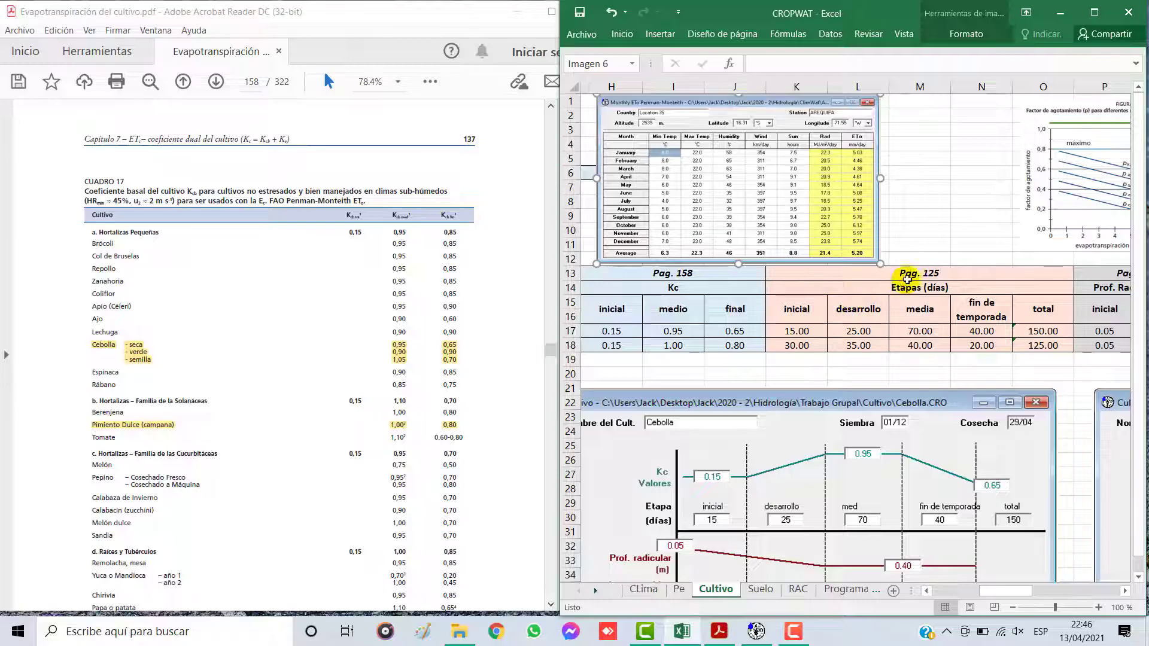
{"action": "left_click_drag", "start_coordinate": [873, 254], "coordinate": [858, 244]}
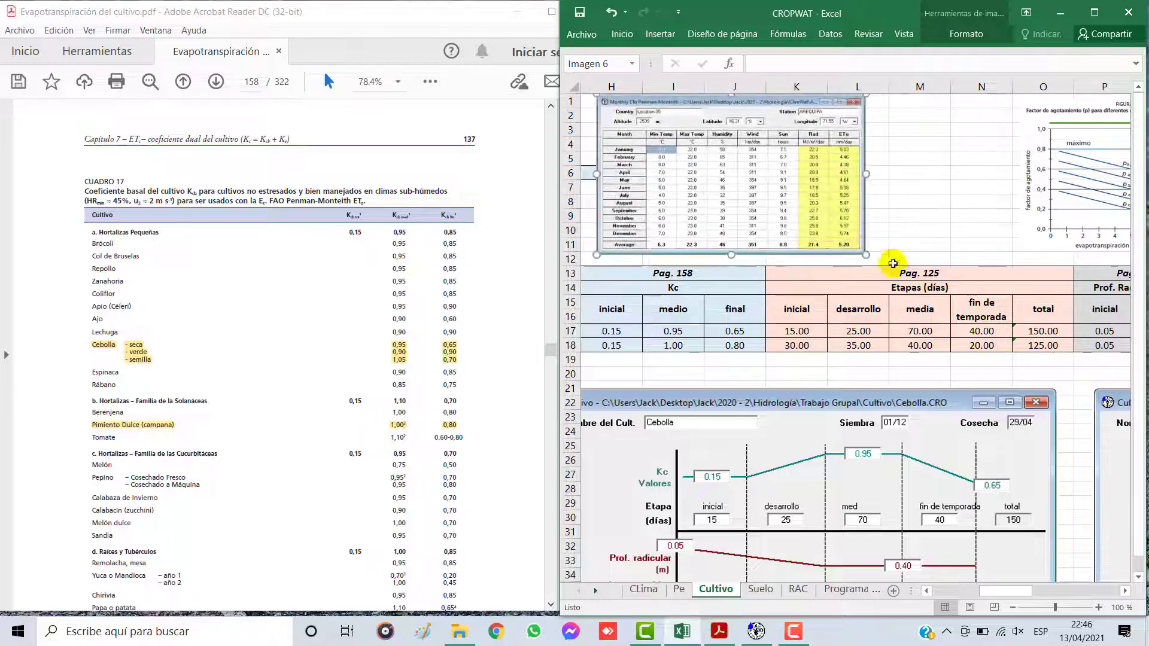
Step: Check the page reference for the Etapas (días) columns, and go to Cuadro 11 on page 125 of the PDF
{"action": "left_click", "coordinate": [918, 275]}
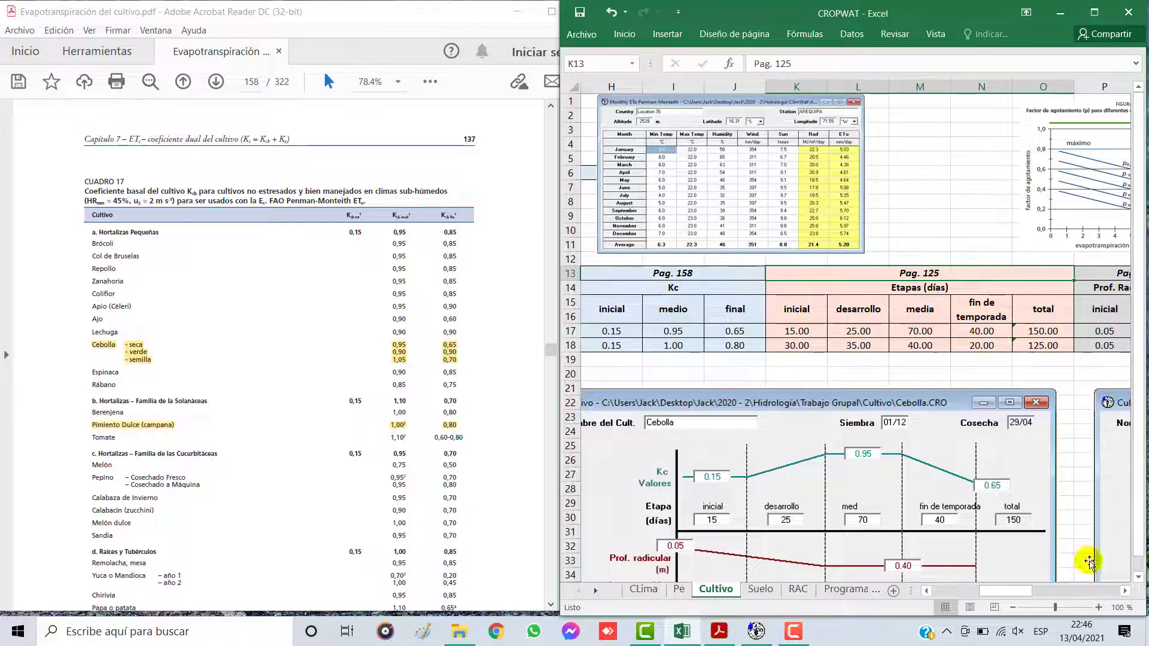
{"action": "left_click", "coordinate": [1125, 591]}
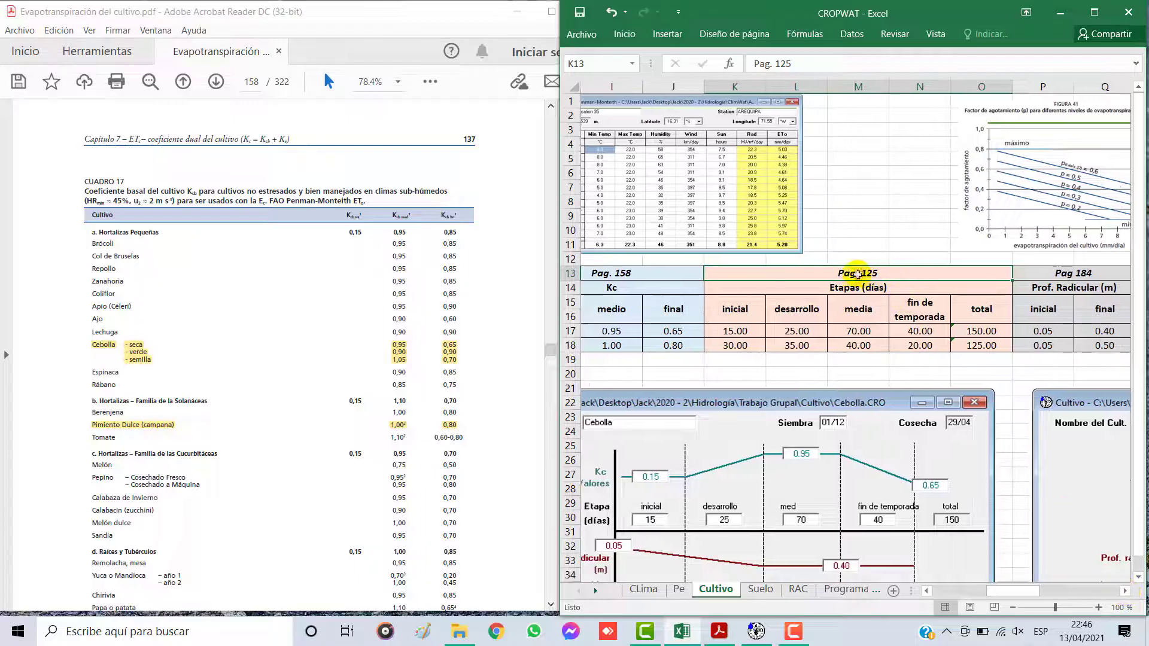
{"action": "left_click", "coordinate": [255, 83]}
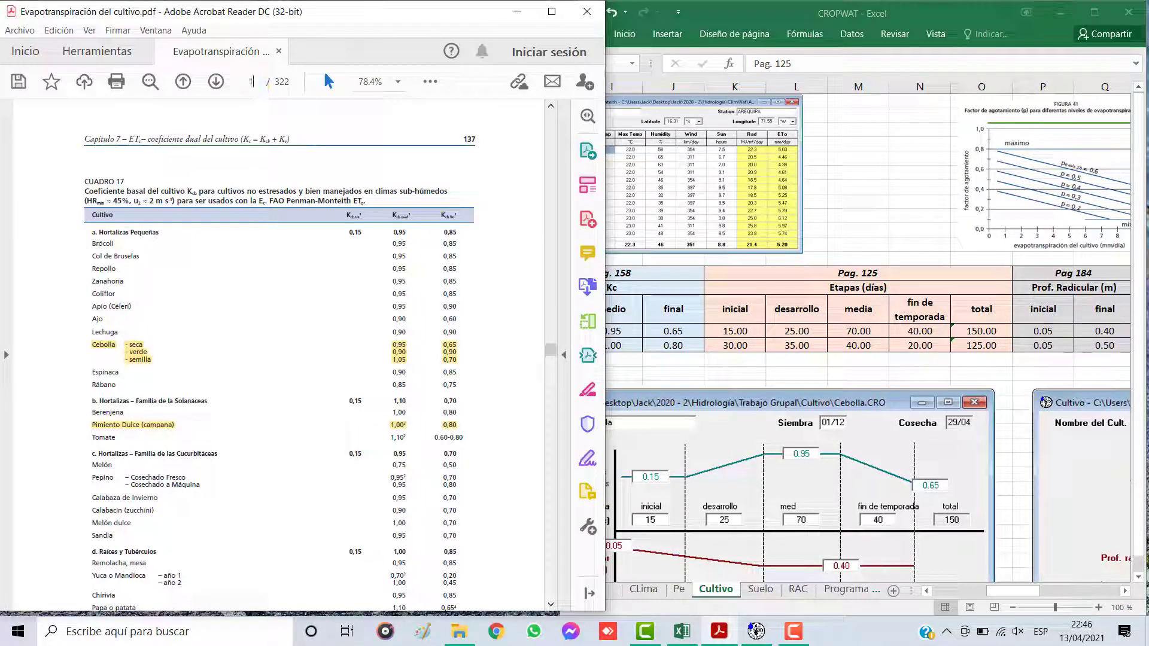
{"action": "key", "text": "Return"}
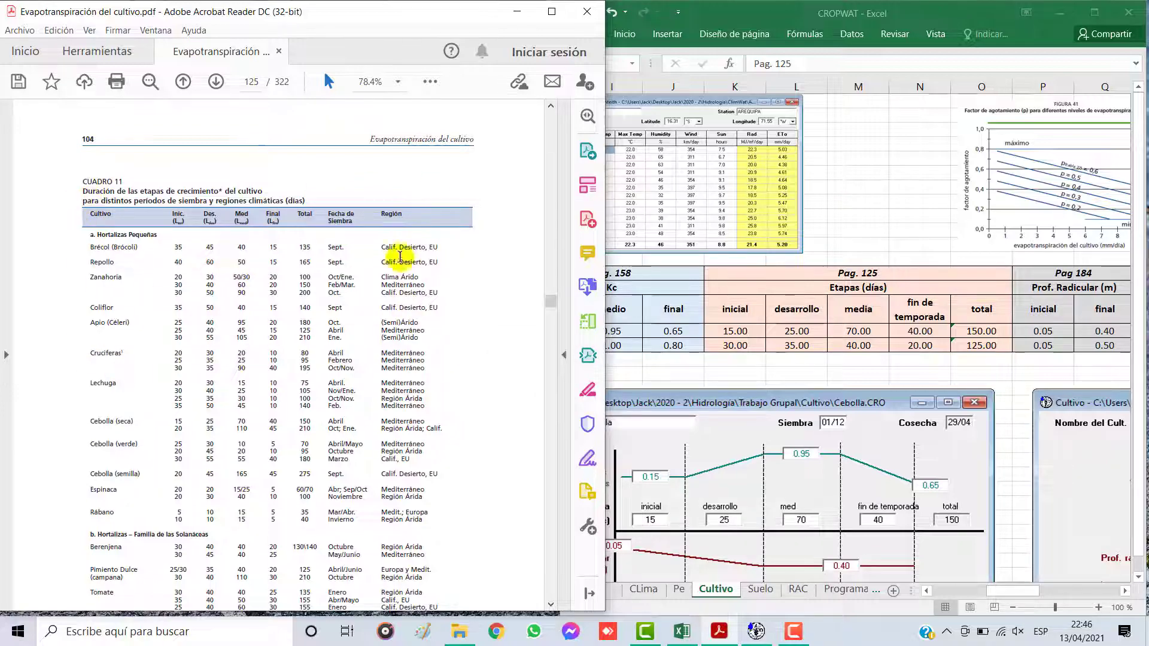
{"action": "scroll", "coordinate": [117, 282], "scroll_direction": "down", "scroll_amount": 1}
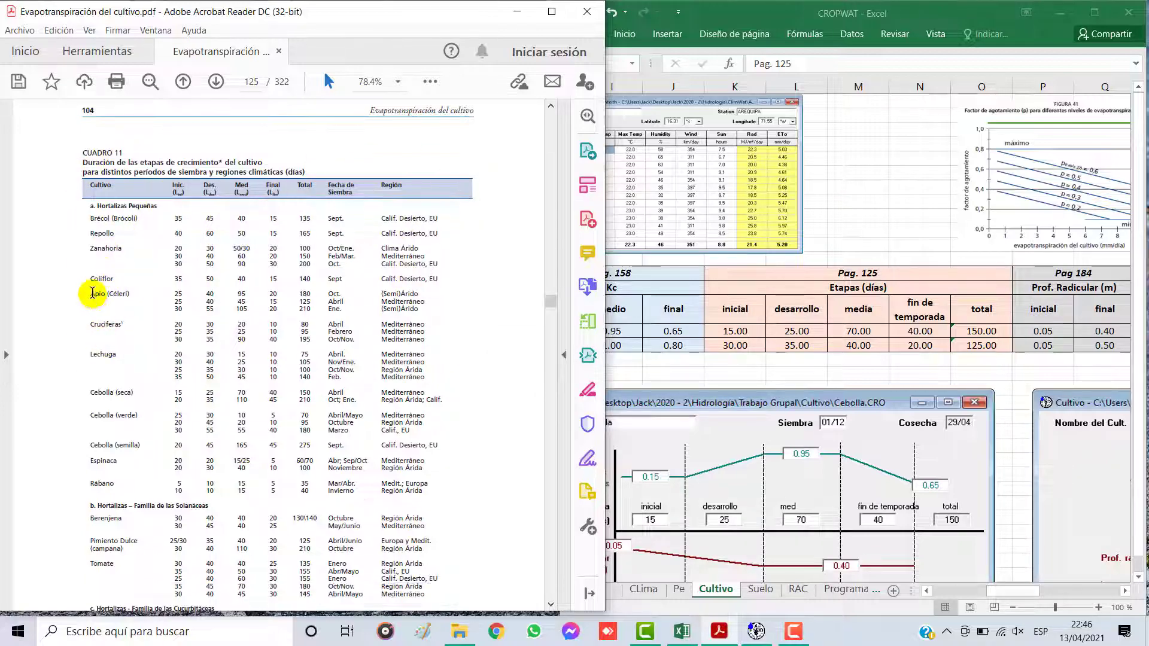
Step: Highlight the Cebolla (seca) and Pimiento Dulce (campana) rows in Cuadro 11 of the PDF
{"action": "left_click_drag", "start_coordinate": [93, 393], "coordinate": [444, 400]}
{"action": "left_click", "coordinate": [394, 371]}
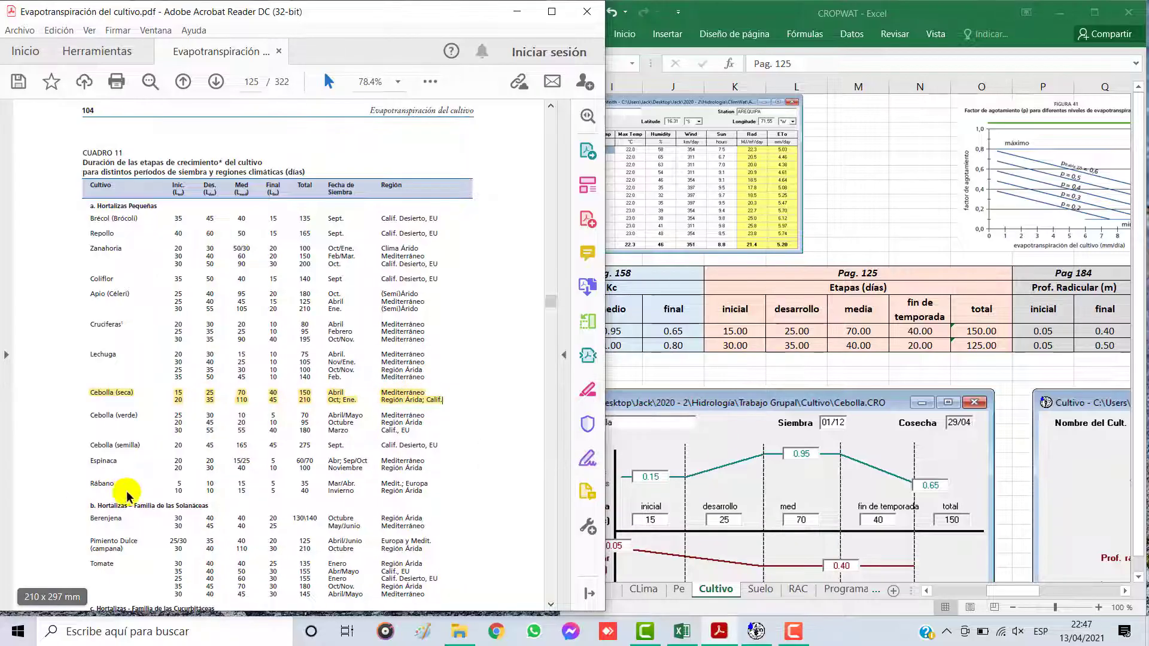
{"action": "left_click_drag", "start_coordinate": [89, 541], "coordinate": [422, 551]}
{"action": "left_click", "coordinate": [395, 520]}
{"action": "scroll", "coordinate": [494, 413], "scroll_direction": "down", "scroll_amount": 4}
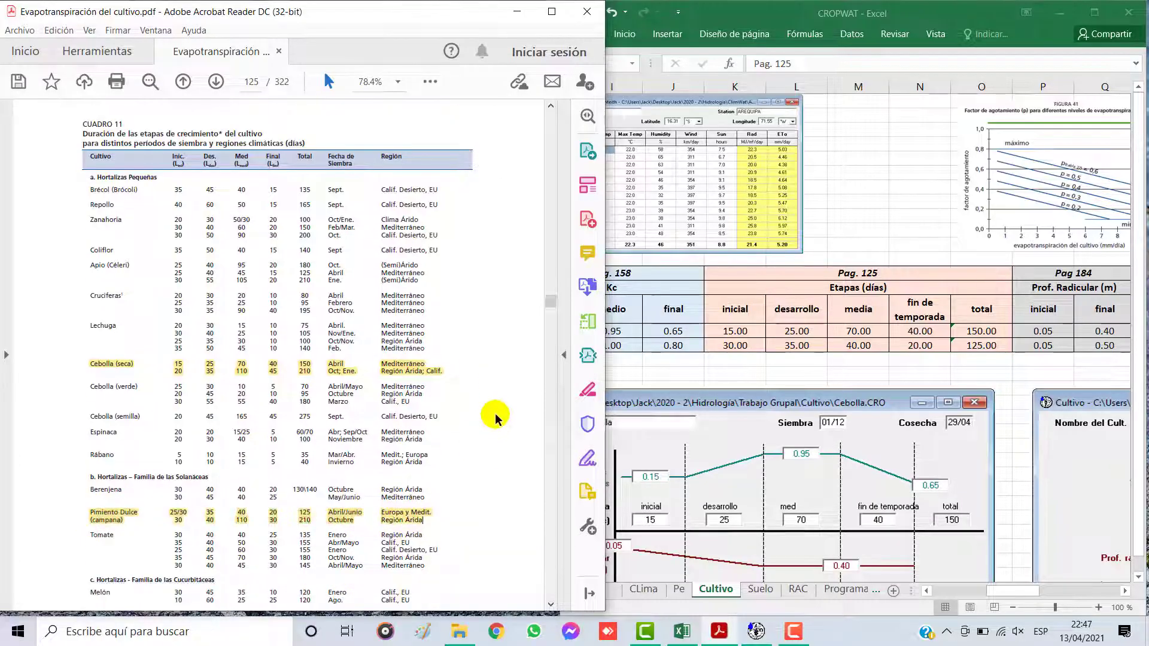
Step: Compare the initial, development, mid and end-of-season stage days of Cebolla in the crop table with Cuadro 11
{"action": "left_click", "coordinate": [744, 336]}
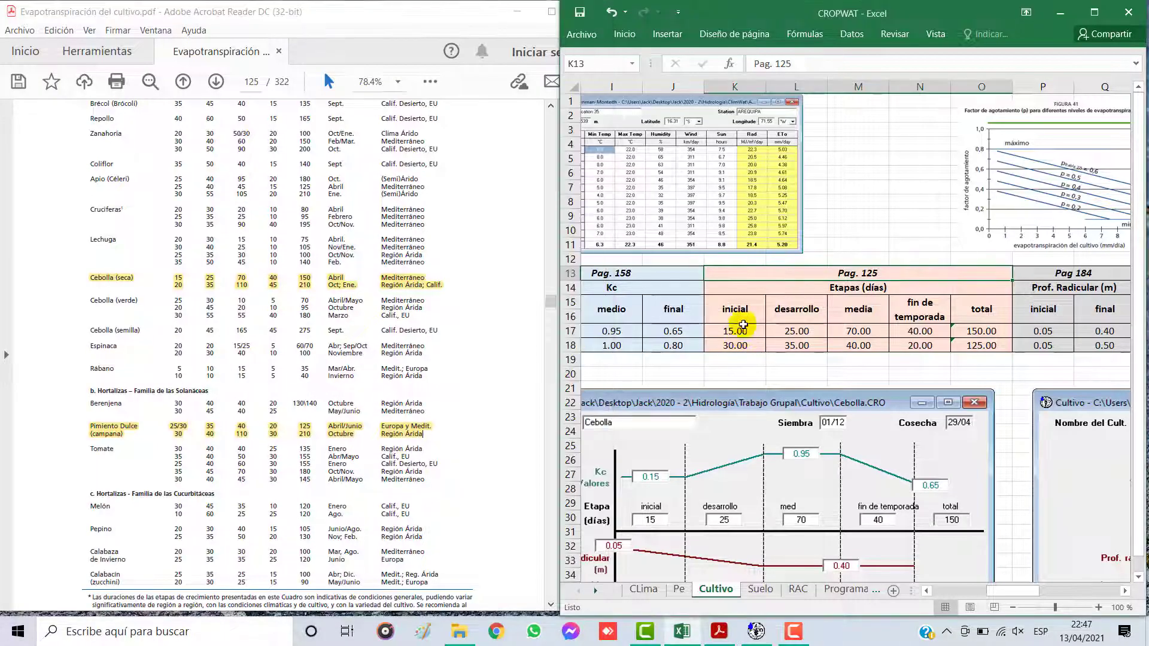
{"action": "left_click", "coordinate": [743, 328]}
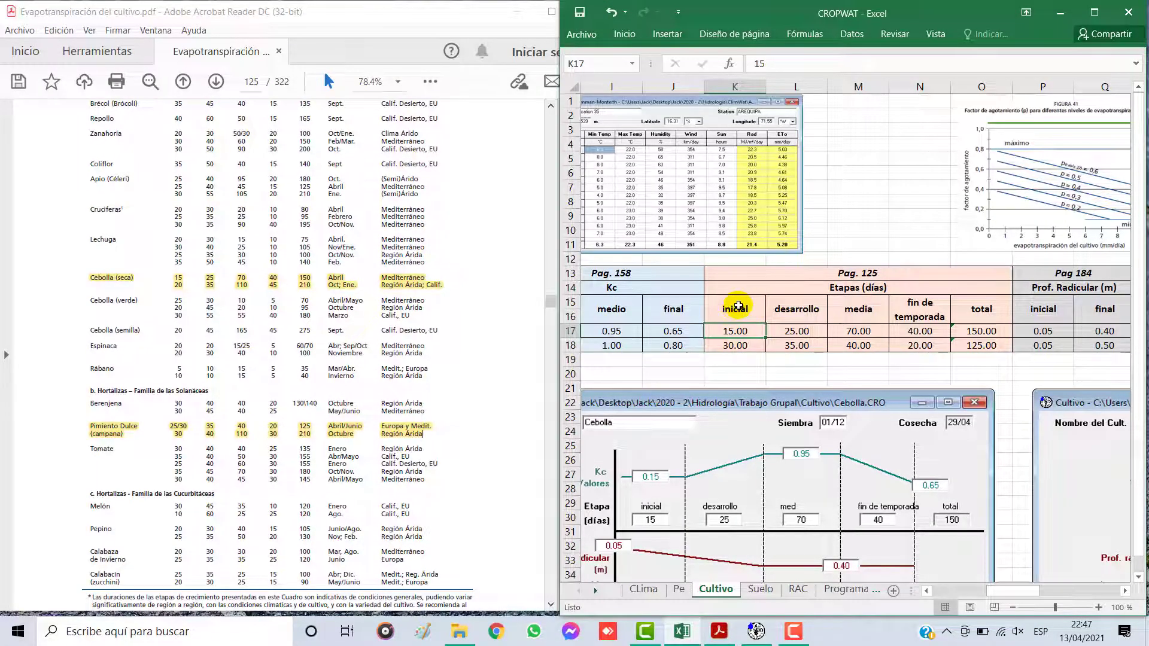
{"action": "left_click", "coordinate": [796, 314]}
{"action": "left_click", "coordinate": [838, 312]}
{"action": "left_click", "coordinate": [893, 314]}
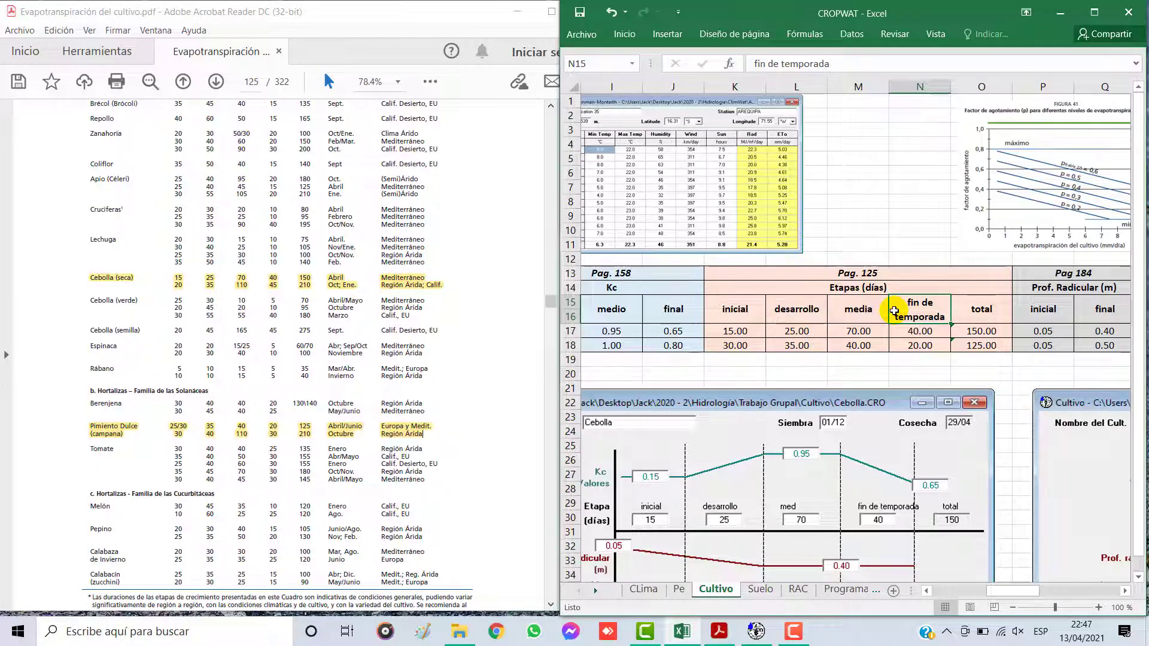
{"action": "left_click", "coordinate": [738, 312]}
{"action": "left_click", "coordinate": [742, 329]}
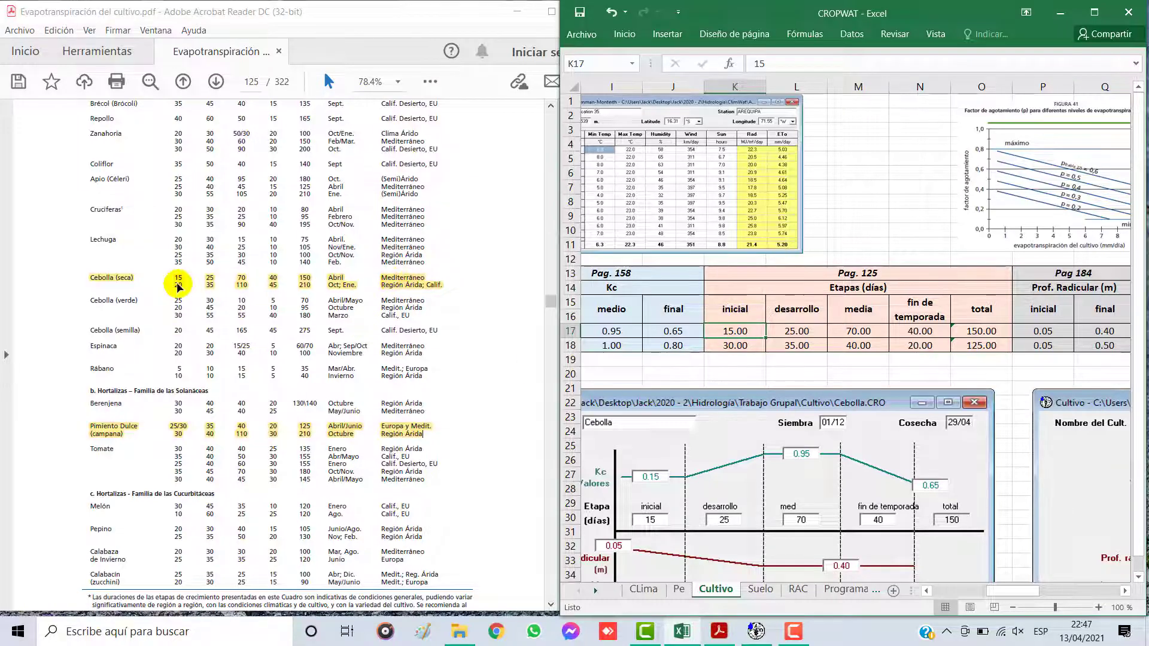
{"action": "left_click", "coordinate": [805, 332]}
{"action": "left_click", "coordinate": [755, 327]}
{"action": "left_click_drag", "start_coordinate": [770, 328], "coordinate": [921, 331]}
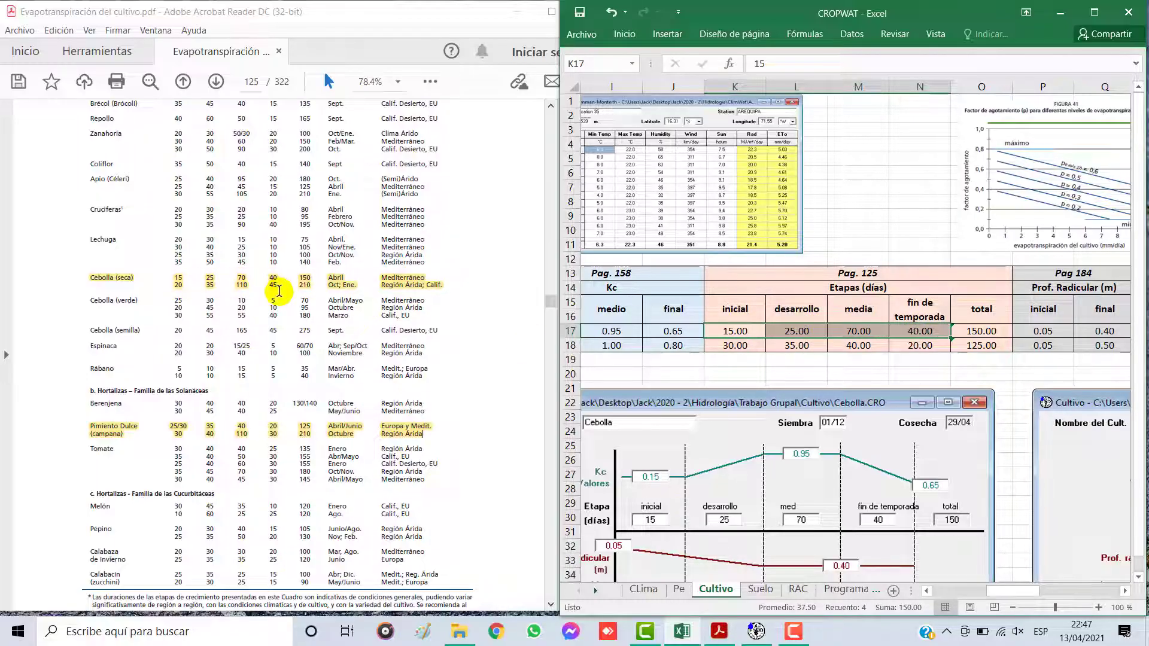
Step: Return to the heading and growth stage columns of Cuadro 11 on page 125 of the PDF
{"action": "left_click", "coordinate": [550, 303]}
{"action": "left_click_drag", "start_coordinate": [551, 304], "coordinate": [550, 301]}
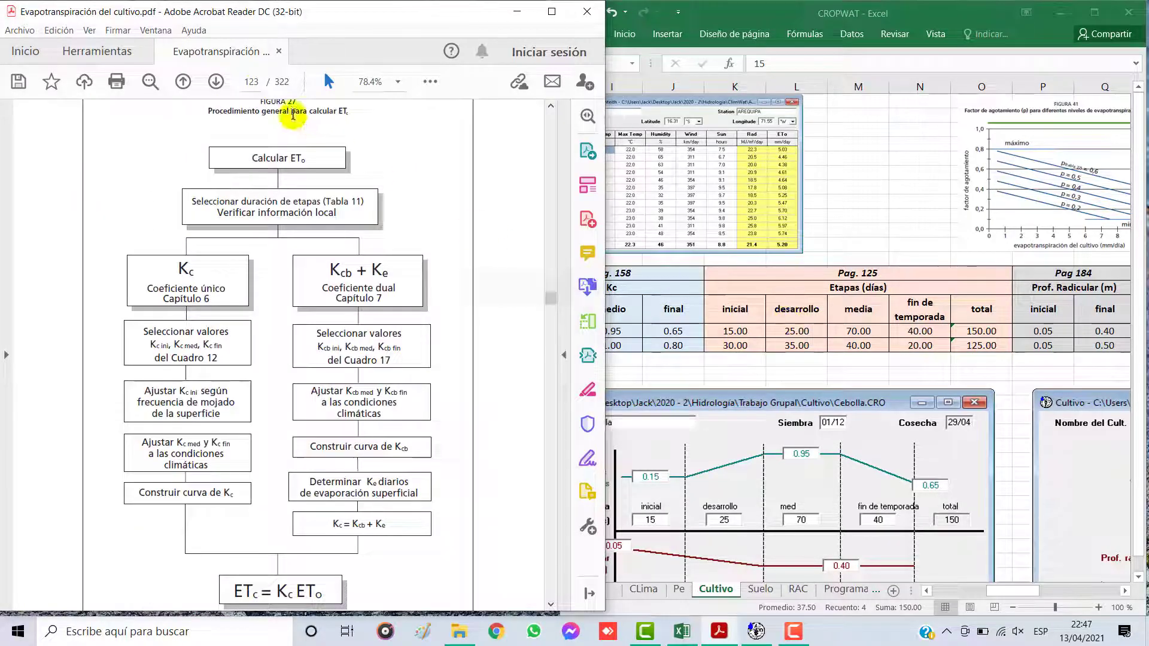
{"action": "left_click", "coordinate": [253, 84]}
{"action": "type", "text": "125"}
{"action": "key", "text": "Return"}
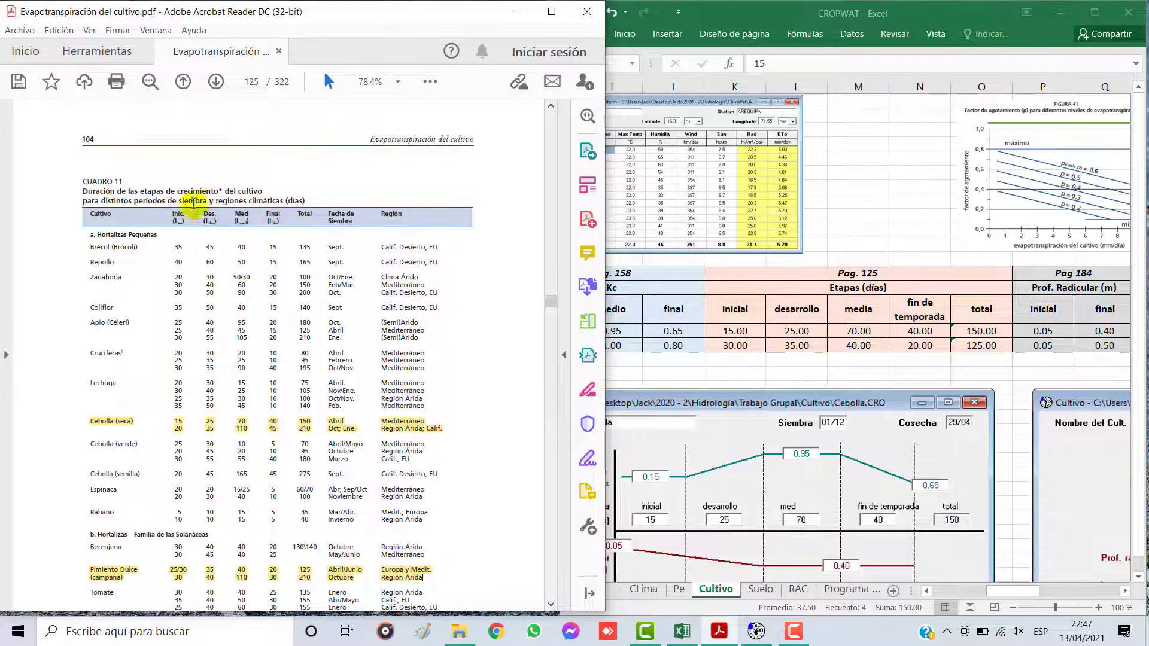
{"action": "scroll", "coordinate": [290, 351], "scroll_direction": "down", "scroll_amount": 1}
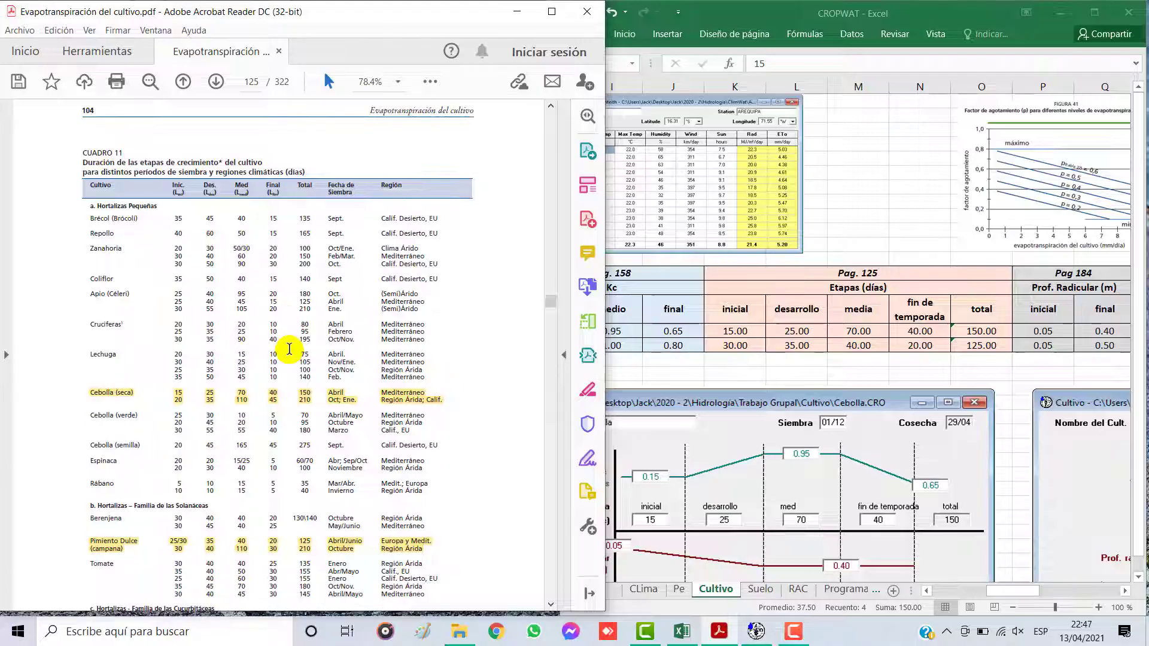
Step: Inspect the formula that totals the Cebolla stage days in the crop table, leaving it unedited
{"action": "double_click", "coordinate": [971, 332]}
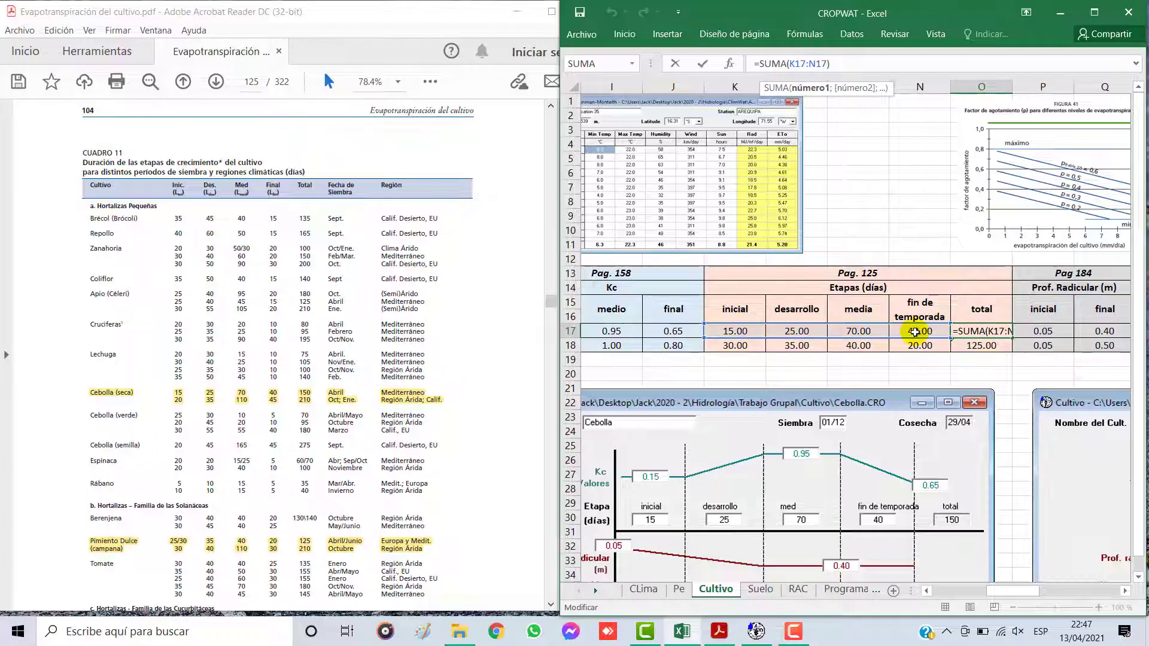
{"action": "key", "text": "Escape"}
{"action": "left_click", "coordinate": [452, 459]}
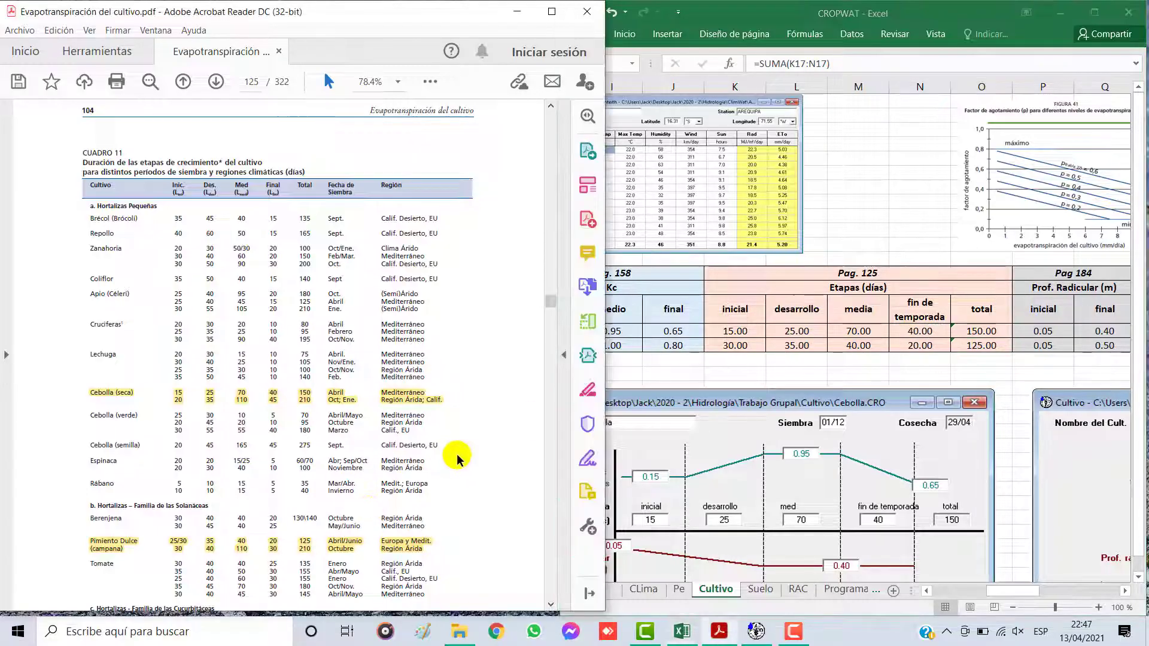
Step: Compare the Ají páprica stage days with the Pimiento Dulce row of Cuadro 11, and inspect the formula of their total
{"action": "scroll", "coordinate": [457, 461], "scroll_direction": "down", "scroll_amount": 2}
{"action": "scroll", "coordinate": [456, 461], "scroll_direction": "down", "scroll_amount": 1}
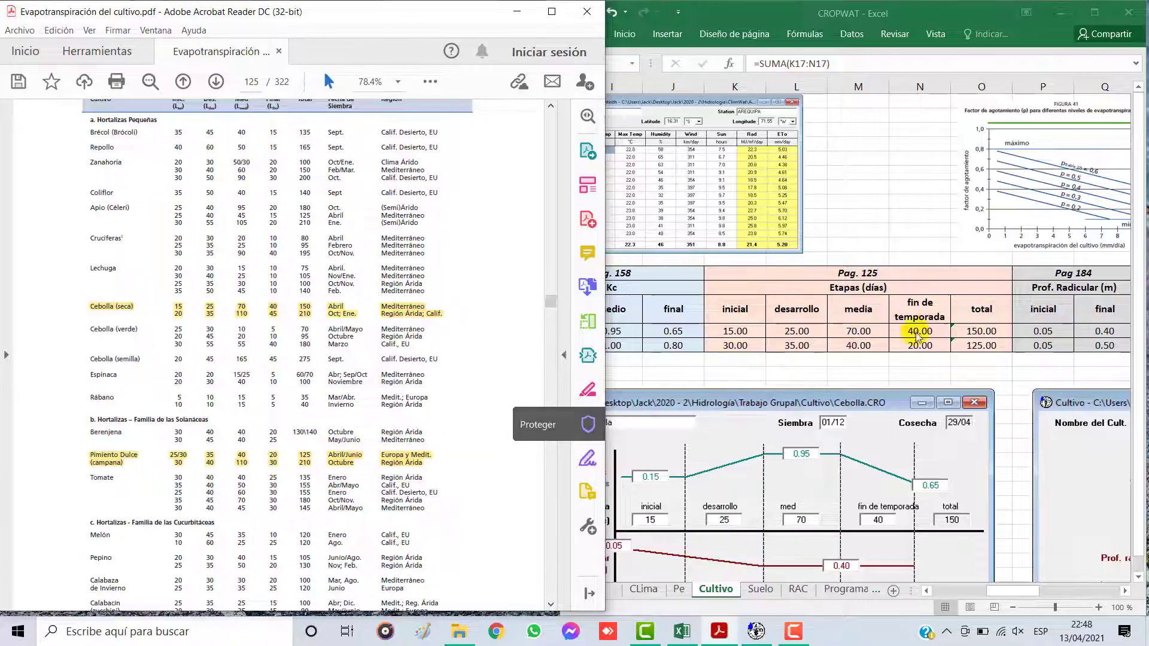
{"action": "left_click_drag", "start_coordinate": [755, 350], "coordinate": [934, 347]}
{"action": "left_click", "coordinate": [960, 345]}
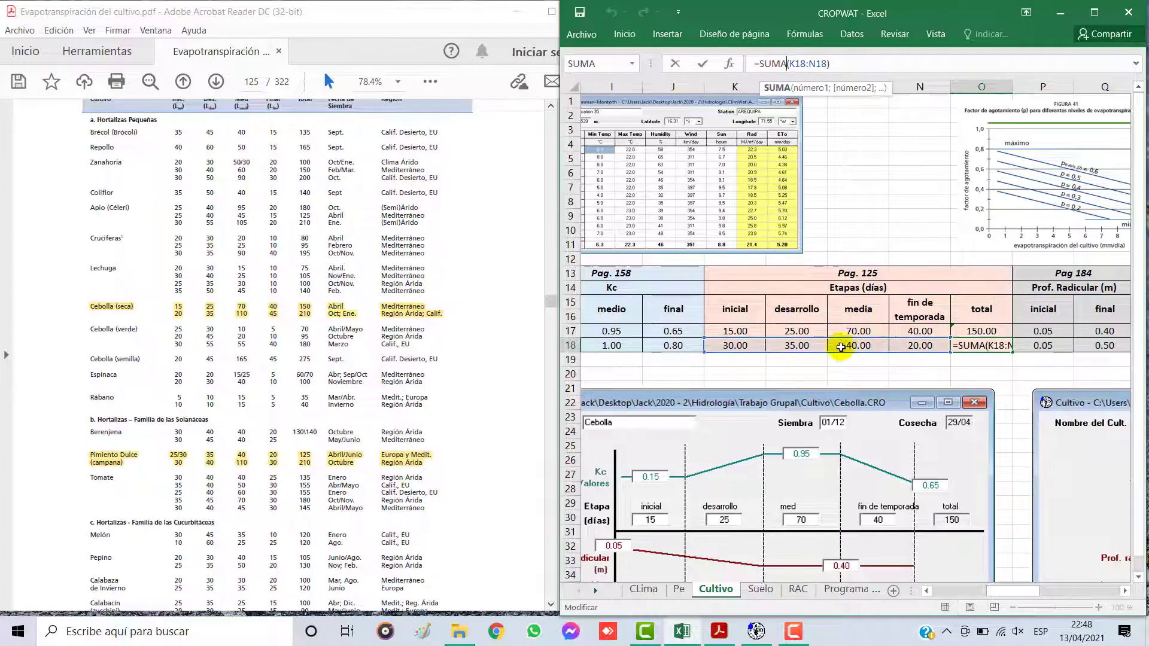
{"action": "left_click", "coordinate": [904, 317]}
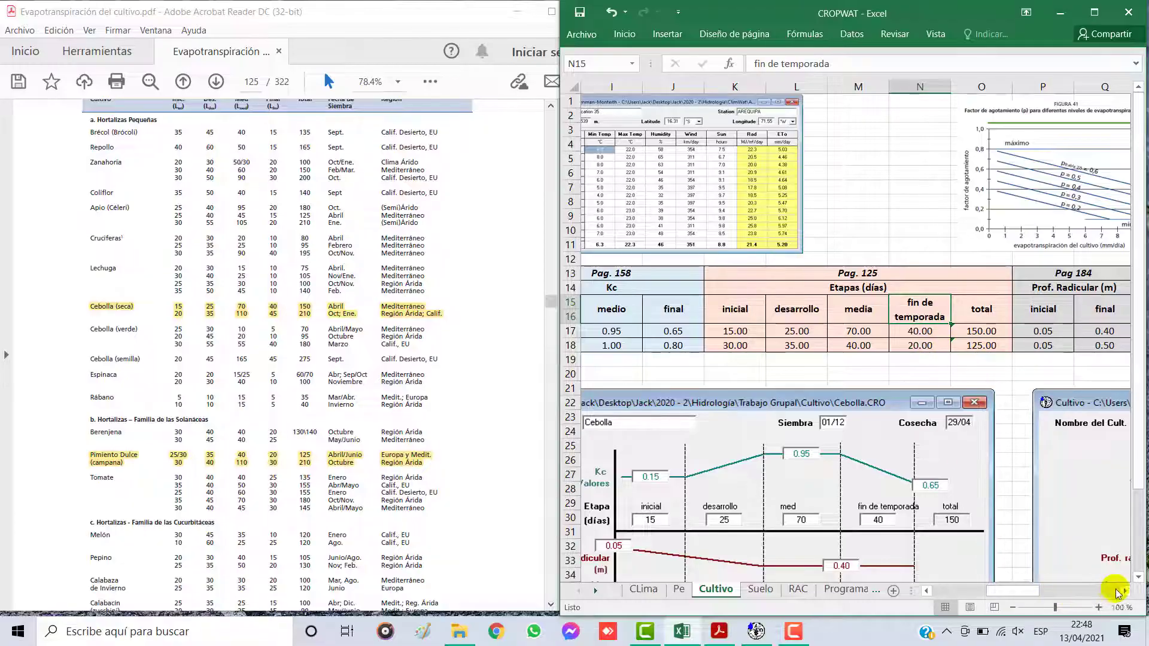
Step: Check the page reference for the Prof. Radicular (m) columns, and go to Cuadro 22 on page 184 of the PDF
{"action": "scroll", "coordinate": [1126, 593], "scroll_direction": "right", "scroll_amount": 4}
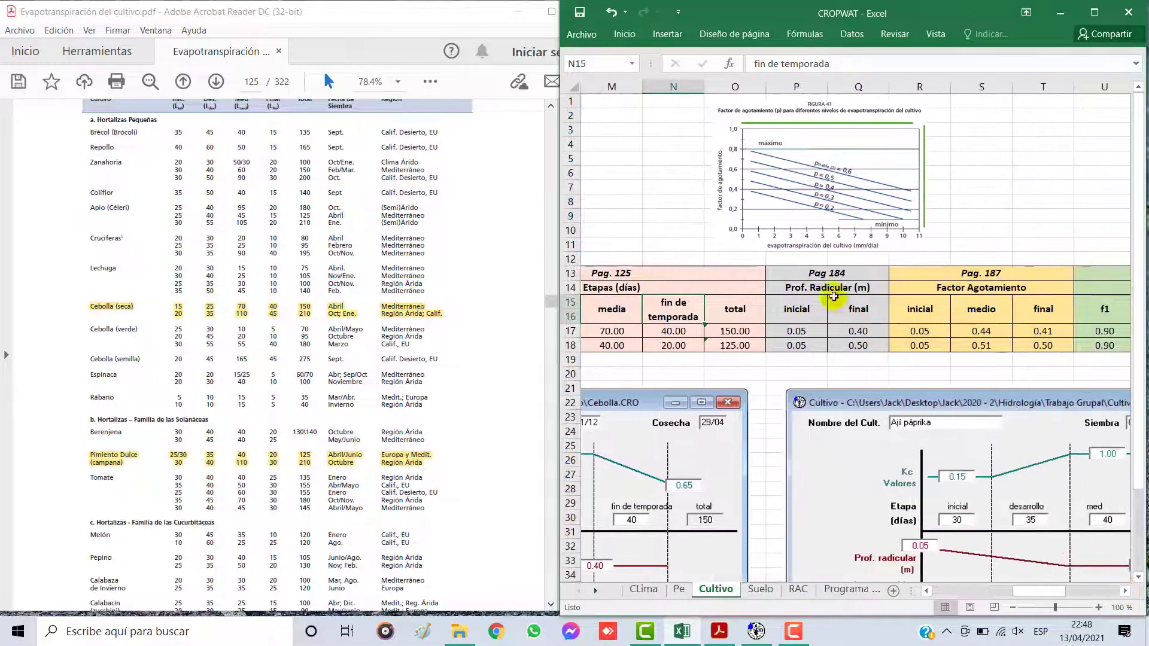
{"action": "left_click_drag", "start_coordinate": [802, 269], "coordinate": [817, 349]}
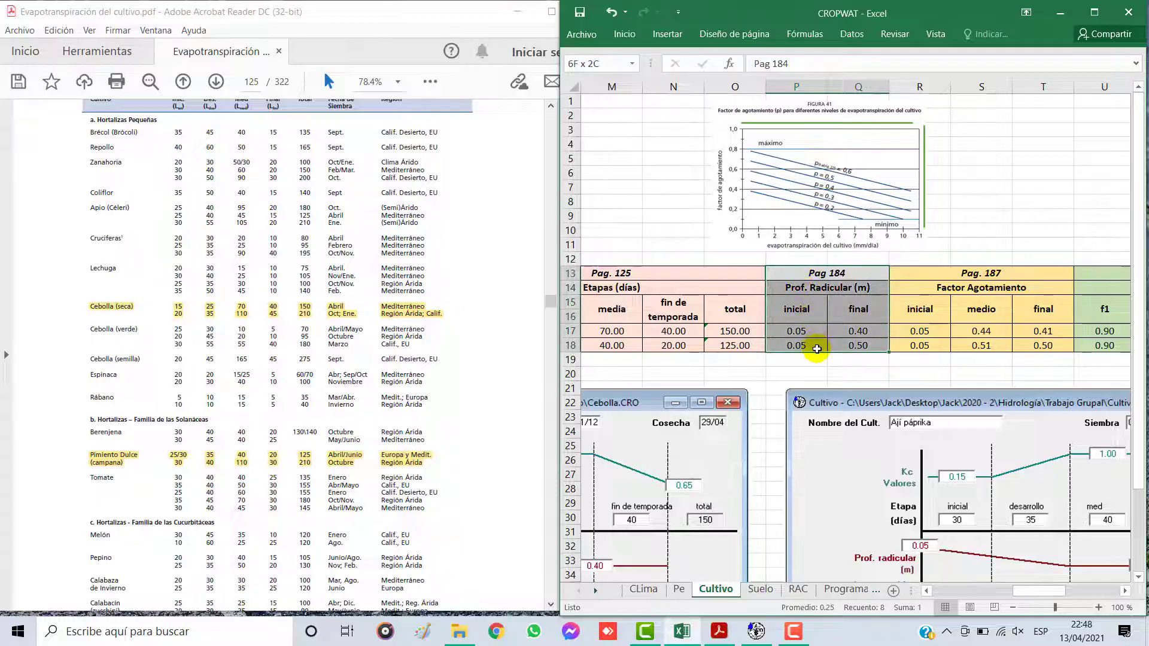
{"action": "left_click", "coordinate": [845, 314]}
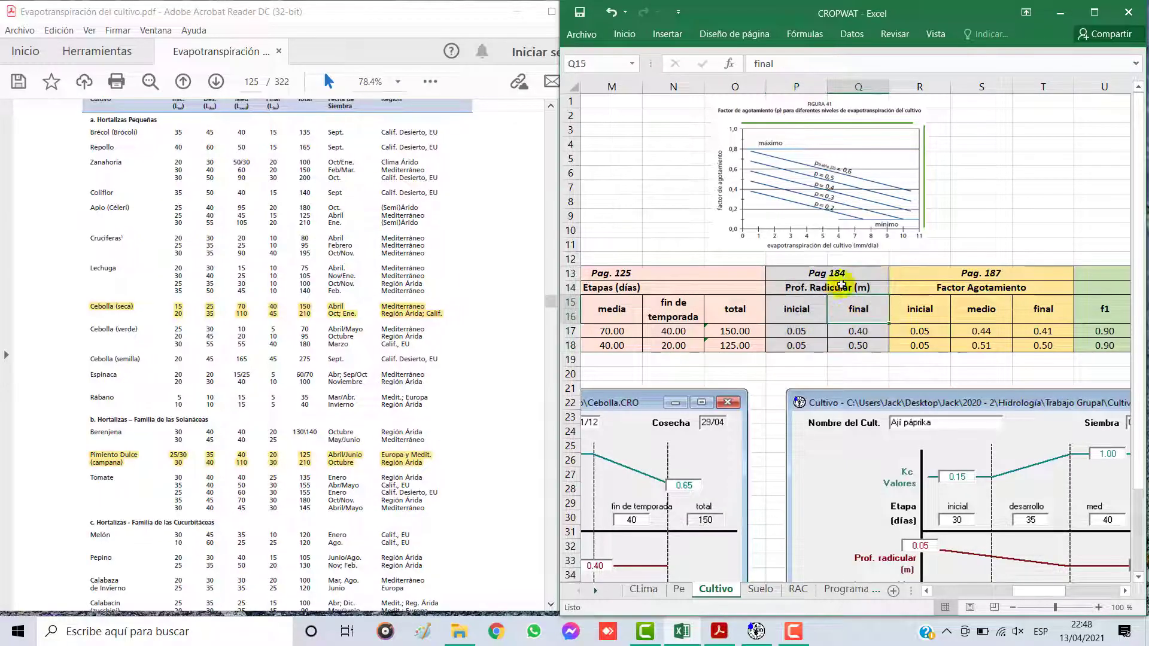
{"action": "left_click", "coordinate": [251, 82]}
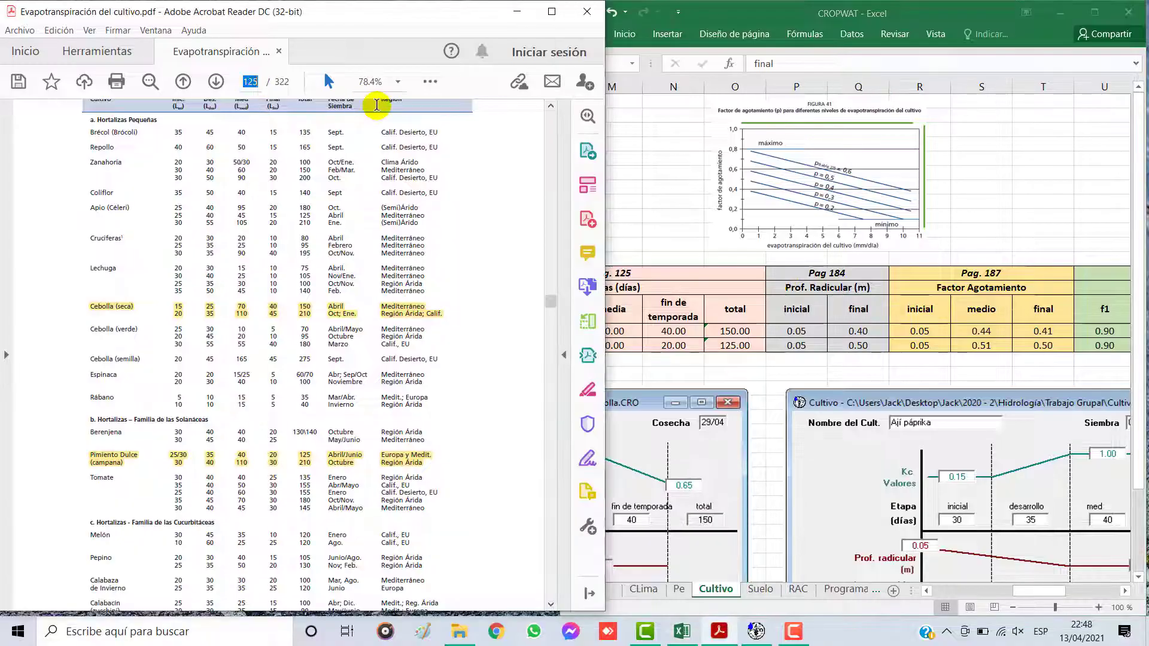
{"action": "type", "text": "184"}
{"action": "key", "text": "Return"}
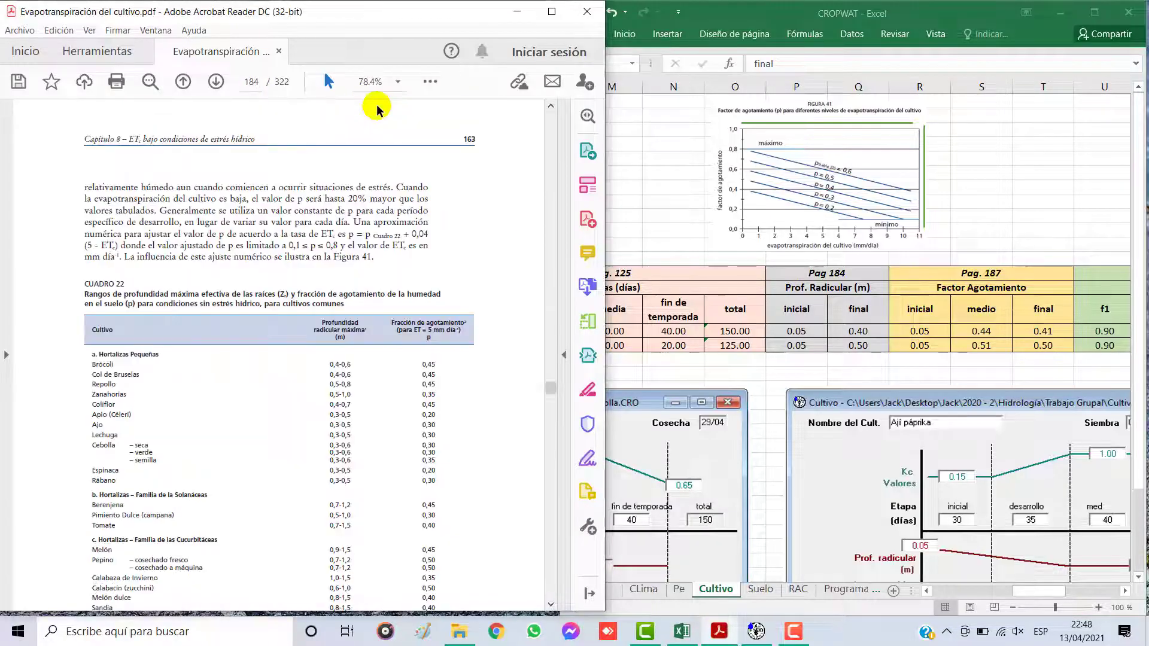
{"action": "scroll", "coordinate": [372, 281], "scroll_direction": "down", "scroll_amount": 2}
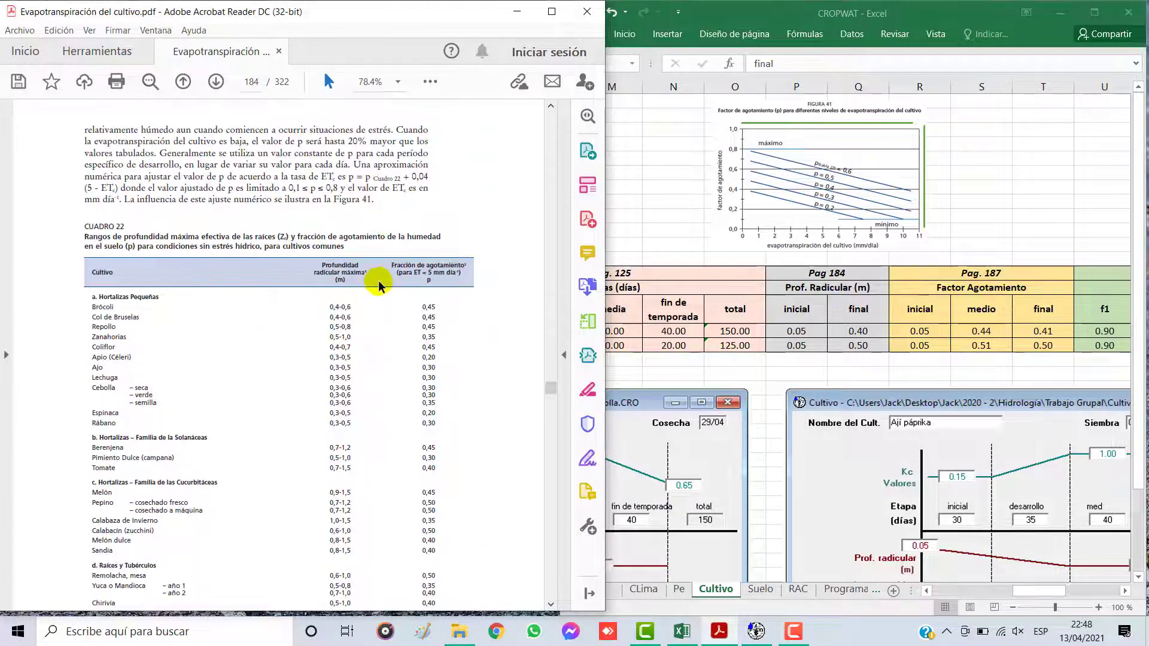
{"action": "scroll", "coordinate": [381, 286], "scroll_direction": "down", "scroll_amount": 4}
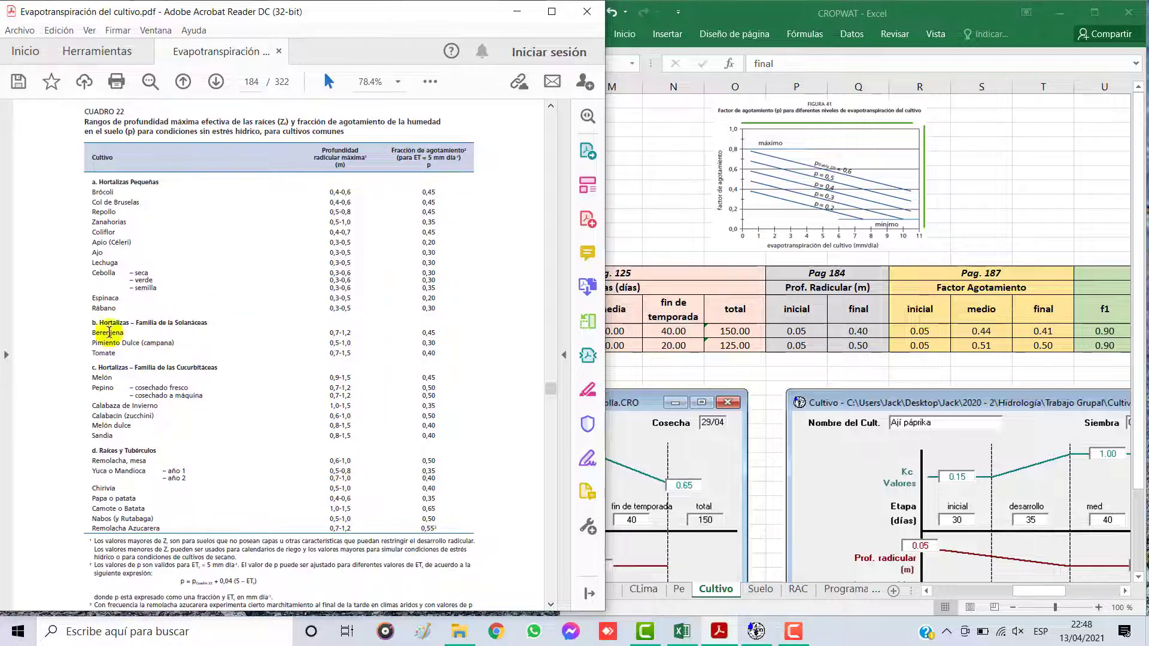
Step: Highlight the Cebolla rows (seca, verde, semilla) in Cuadro 22 of the PDF
{"action": "left_click_drag", "start_coordinate": [91, 273], "coordinate": [416, 268]}
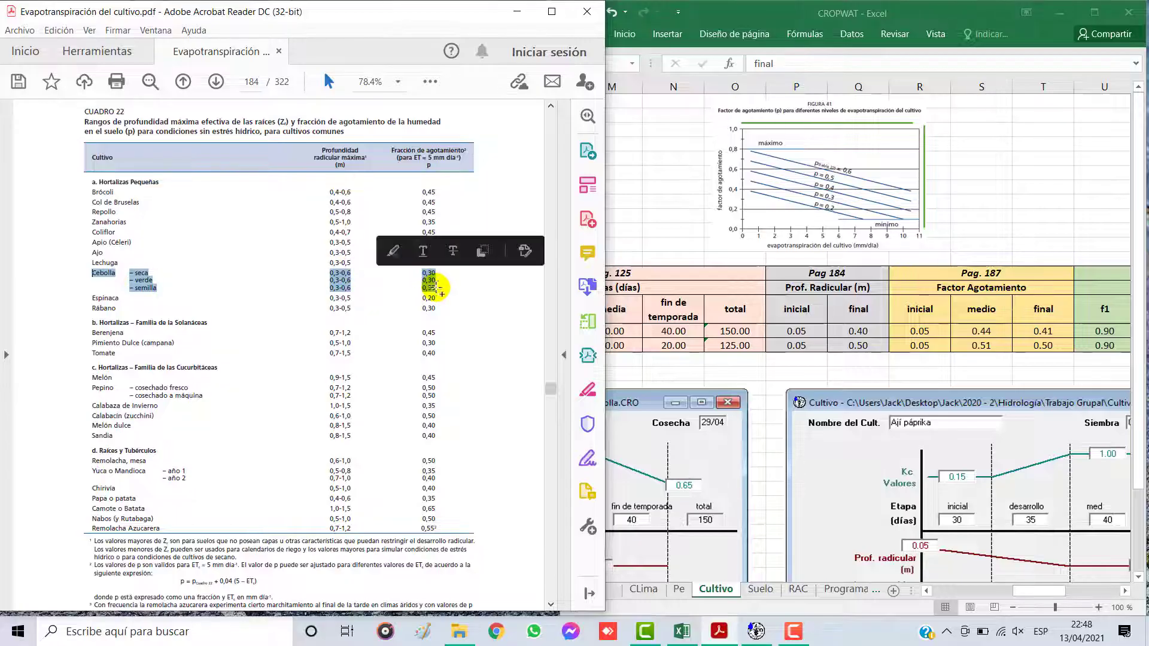
{"action": "left_click", "coordinate": [395, 250]}
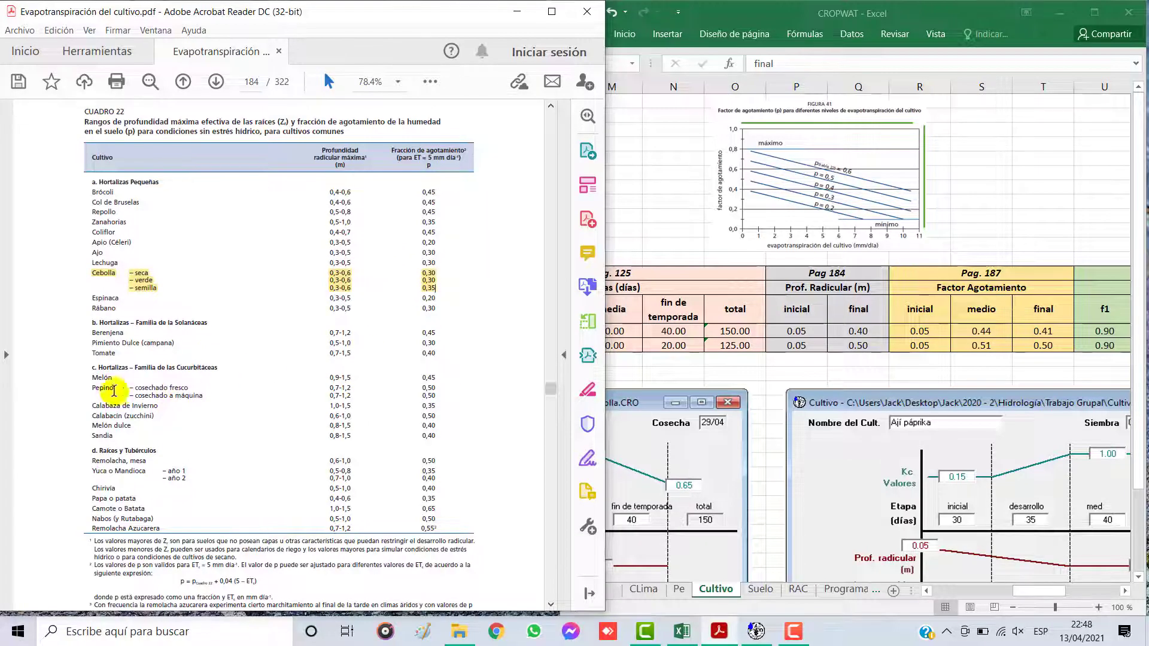
Step: Highlight the Pimiento Dulce (campana) row in Cuadro 22 of the PDF
{"action": "left_click_drag", "start_coordinate": [95, 345], "coordinate": [425, 342]}
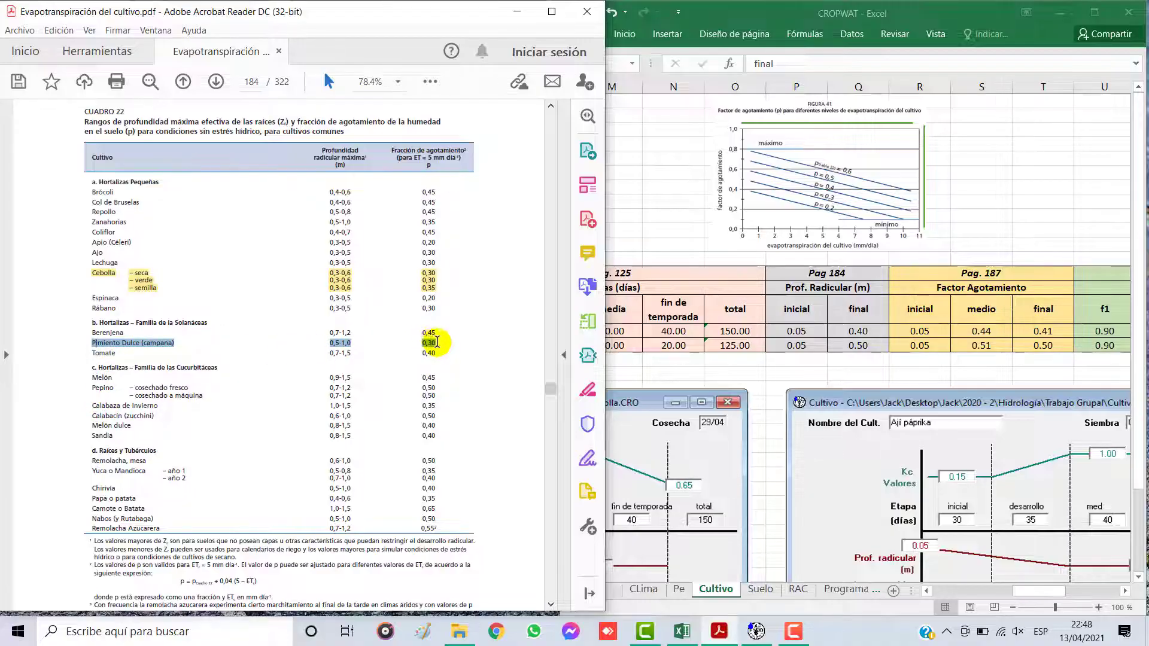
{"action": "left_click", "coordinate": [393, 322]}
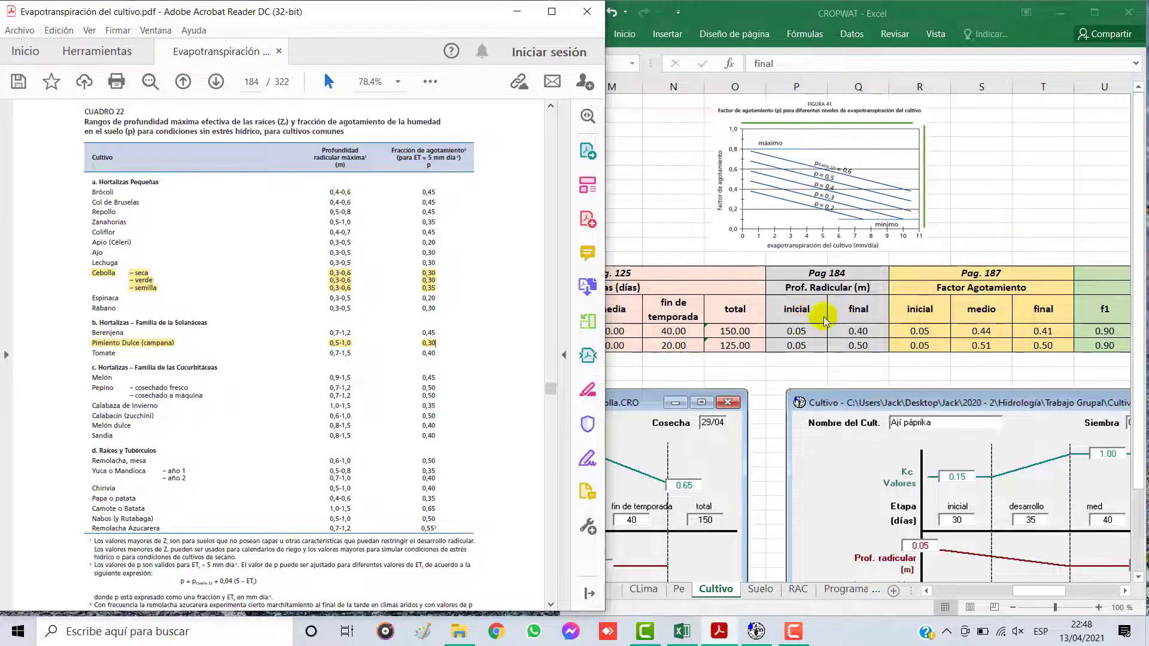
Step: Compare the final Prof. Radicular values of both crops with the highlighted depth ranges in Cuadro 22
{"action": "left_click", "coordinate": [803, 326]}
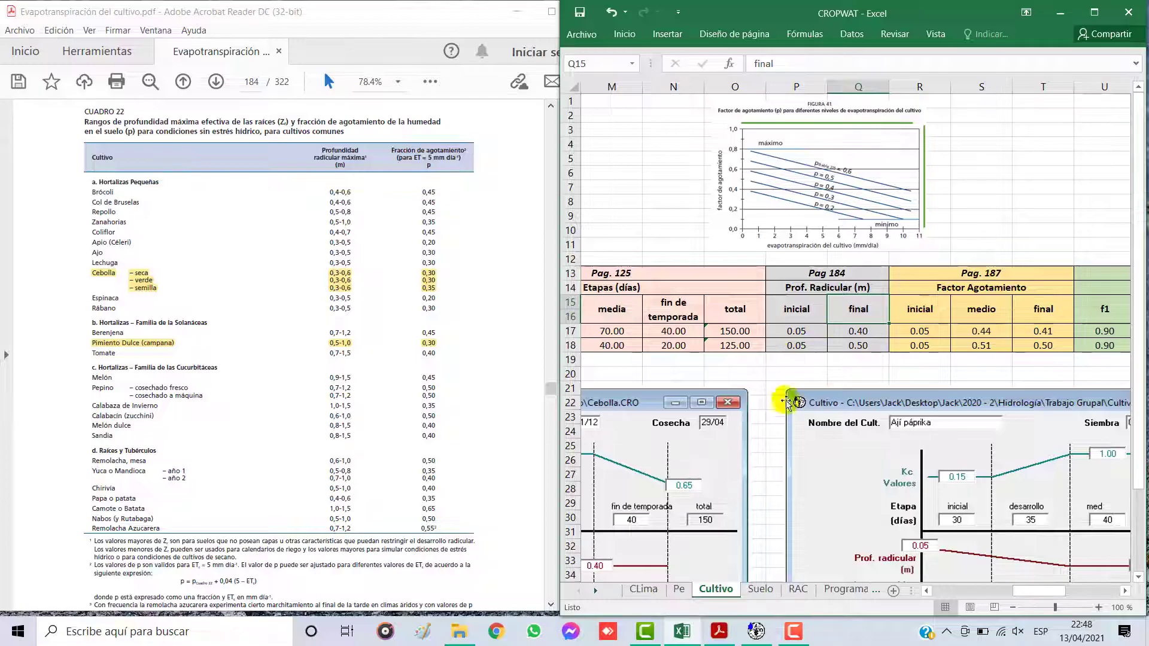
{"action": "left_click", "coordinate": [866, 331]}
{"action": "left_click", "coordinate": [866, 306]}
{"action": "left_click_drag", "start_coordinate": [866, 306], "coordinate": [858, 346]}
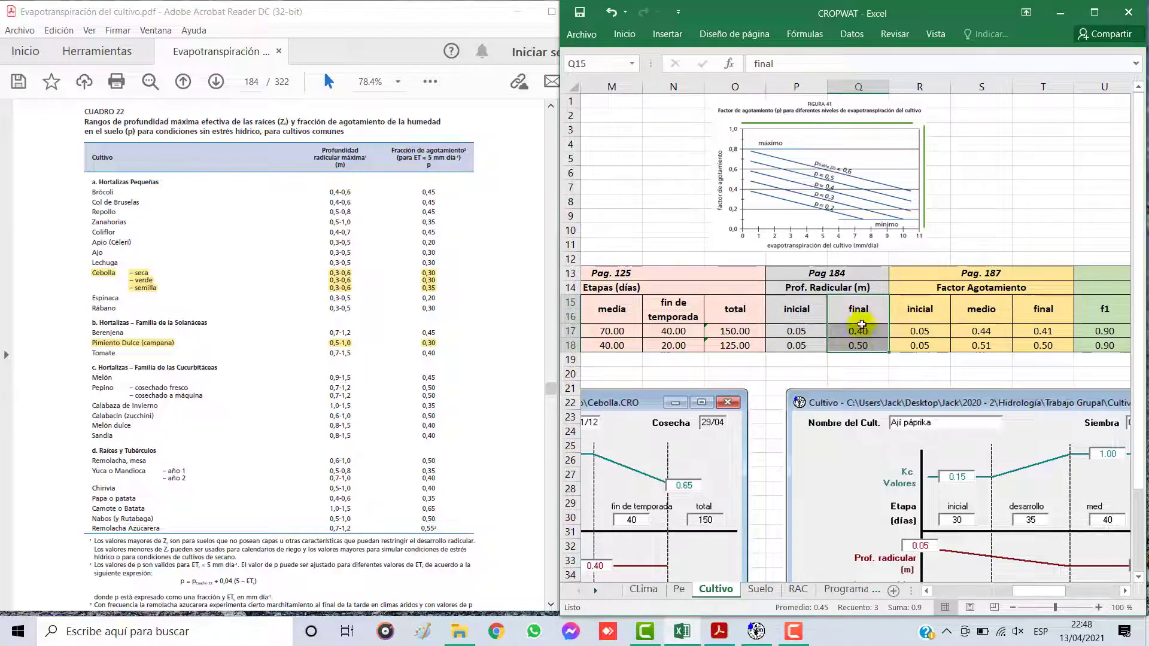
{"action": "left_click", "coordinate": [858, 334]}
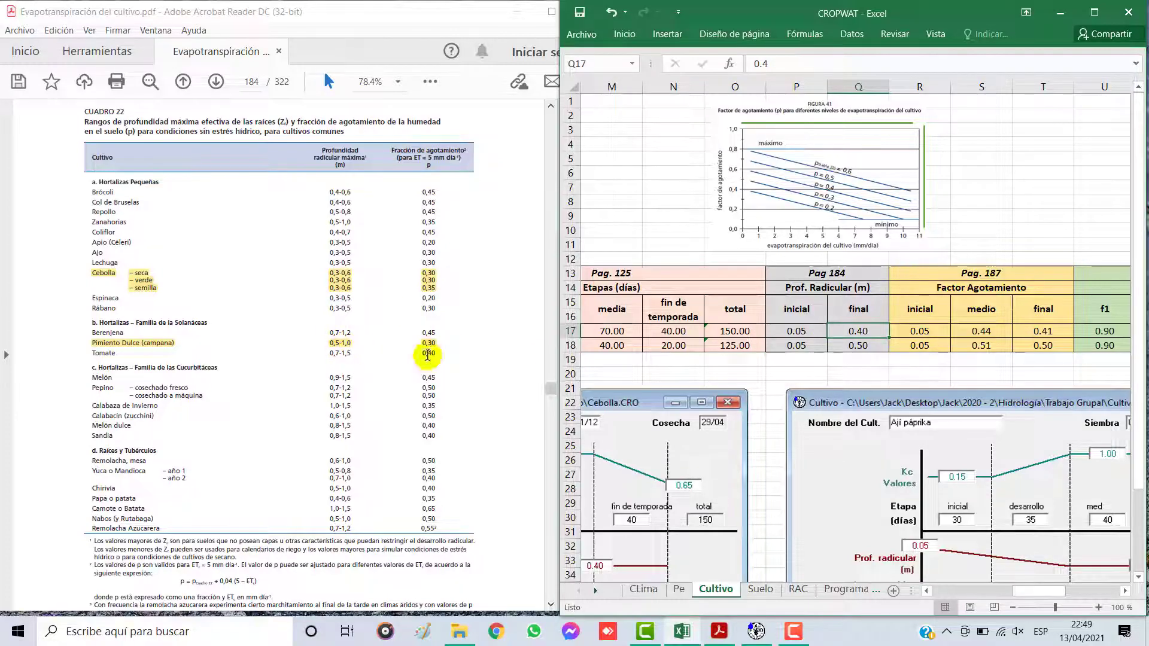
{"action": "left_click", "coordinate": [855, 351]}
Step: Check the page reference for the Factor Agotamiento columns, and go to Figura 41 on page 187 of the PDF
{"action": "left_click", "coordinate": [1125, 591]}
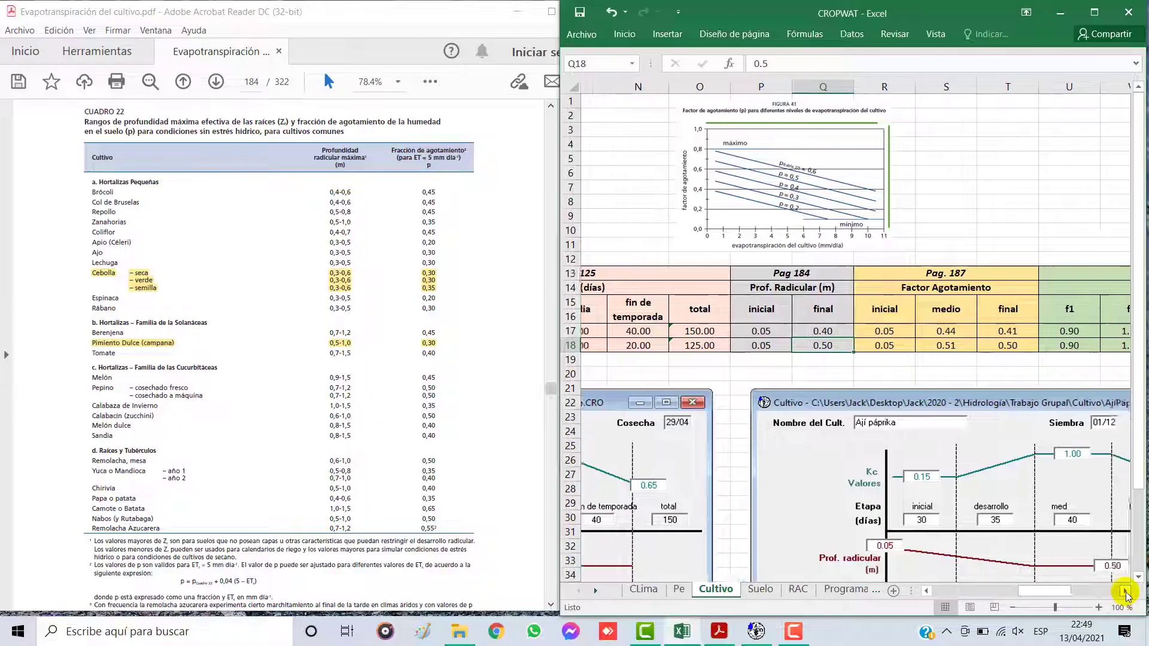
{"action": "left_click", "coordinate": [1124, 591]}
{"action": "left_click", "coordinate": [1125, 591]}
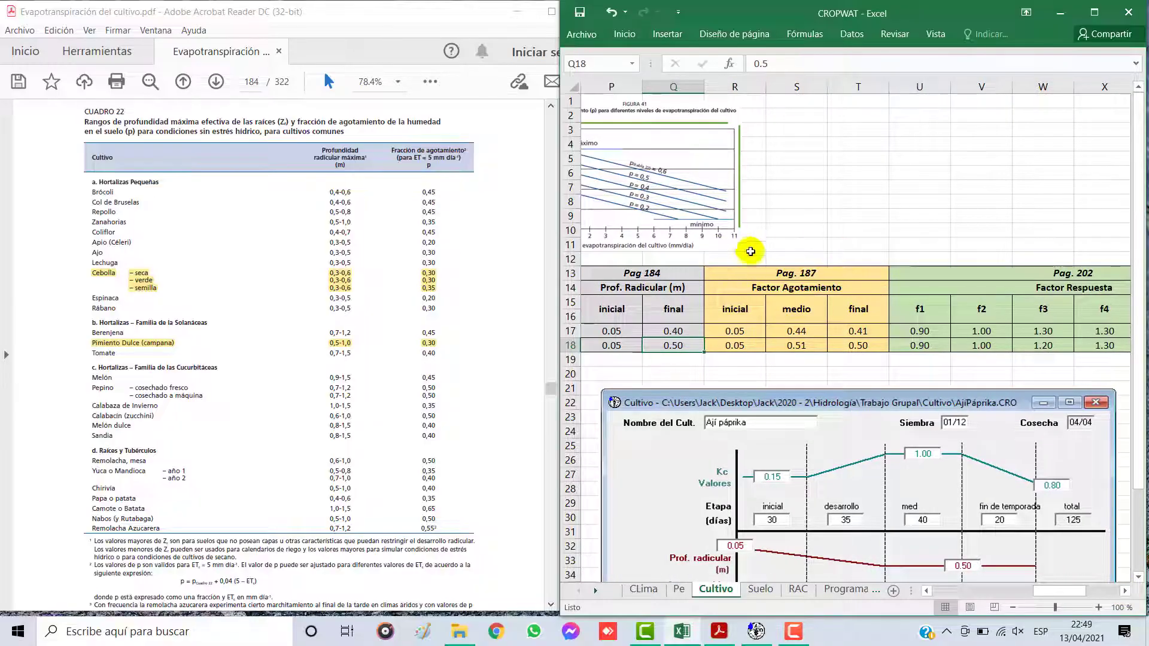
{"action": "left_click", "coordinate": [250, 82]}
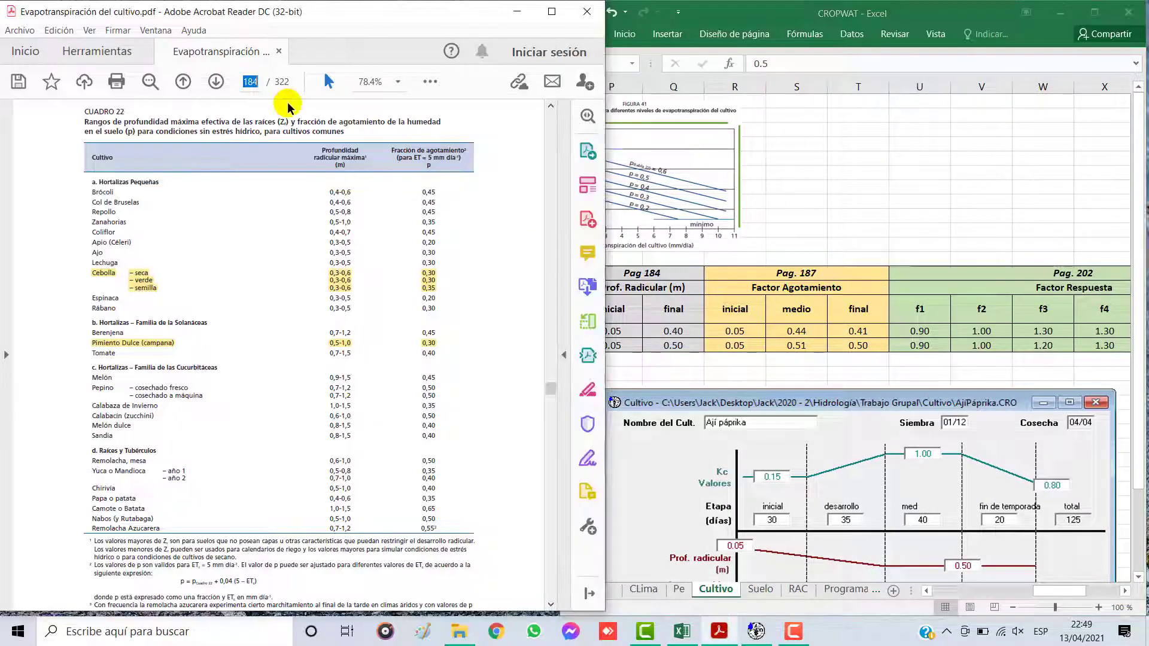
{"action": "type", "text": "187"}
{"action": "key", "text": "Return"}
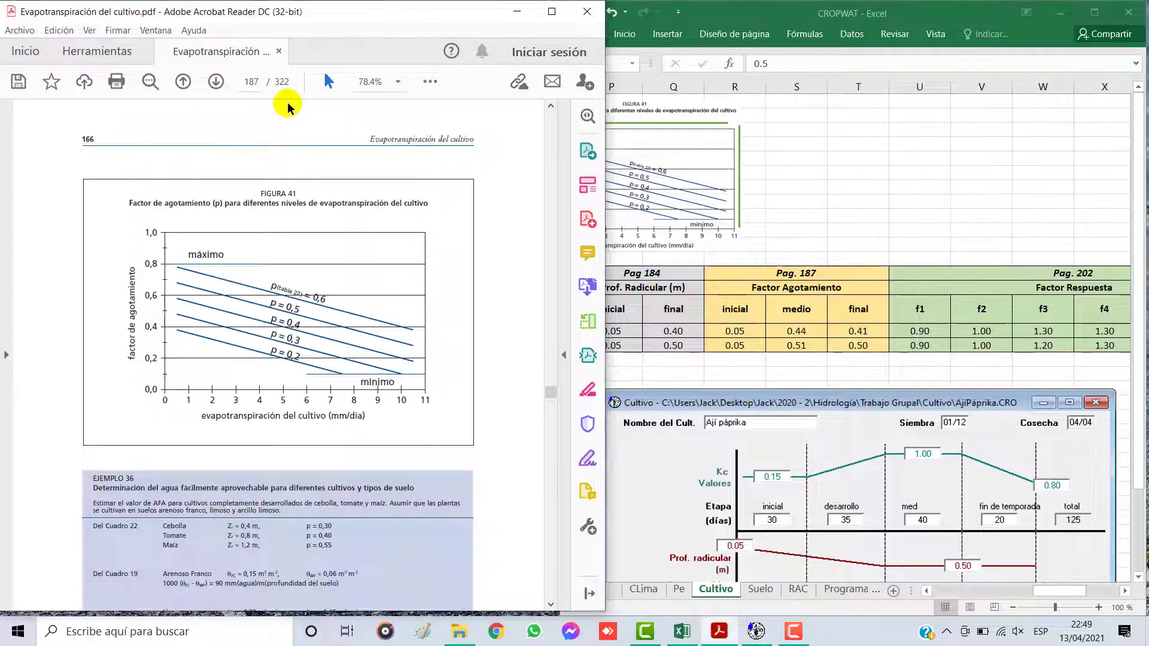
Step: Maximize the Excel workbook and move the Monthly ETo Penman-Monteith picture beside Figura 41, above the Factor Agotamiento columns
{"action": "left_click", "coordinate": [797, 133]}
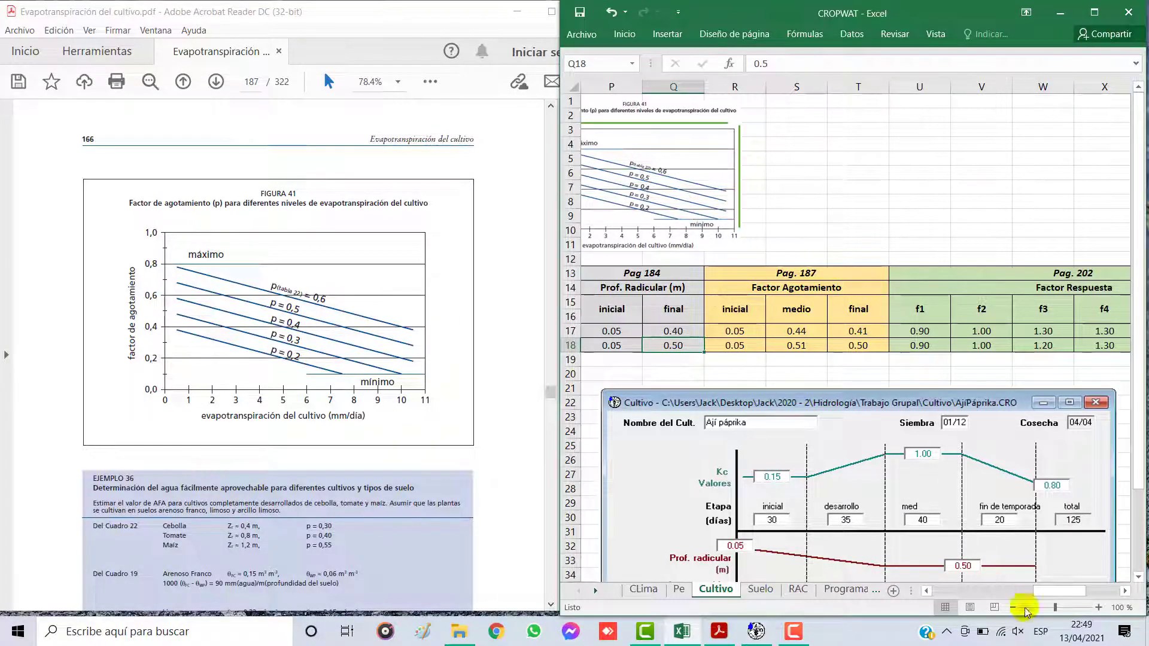
{"action": "left_click", "coordinate": [1096, 14]}
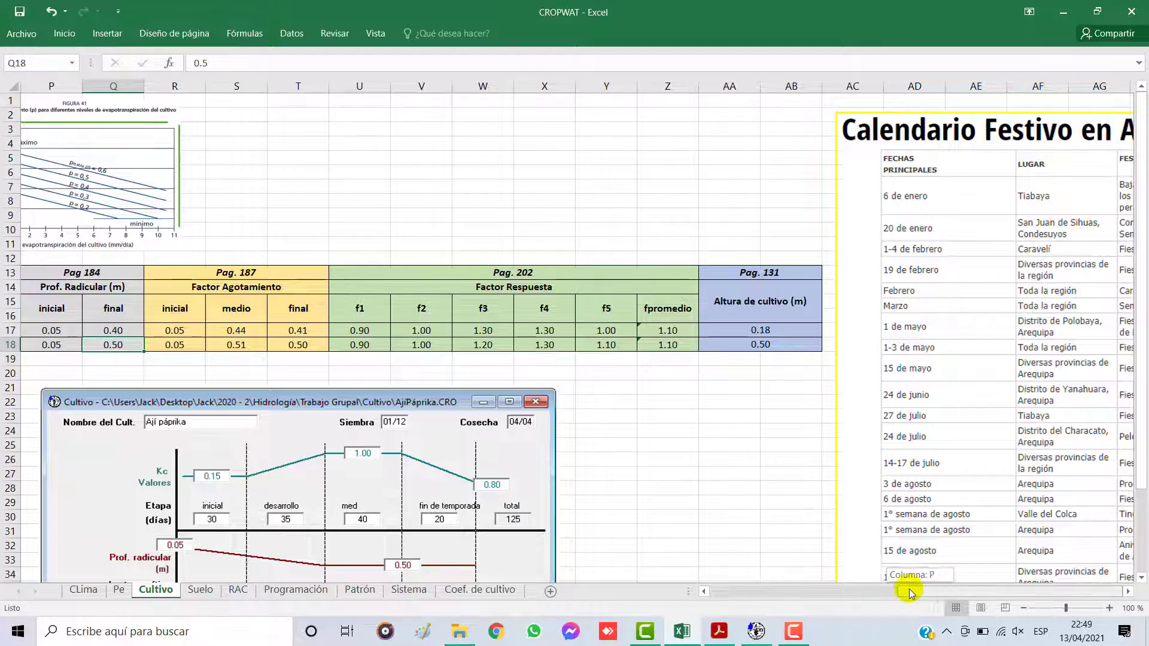
{"action": "left_click_drag", "start_coordinate": [910, 590], "coordinate": [828, 590]}
{"action": "left_click_drag", "start_coordinate": [237, 174], "coordinate": [882, 178]}
Step: Enlarge the sheet to 150% around the Factor Agotamiento columns, keeping Figura 41 and the ETo picture in view
{"action": "left_click_drag", "start_coordinate": [698, 276], "coordinate": [778, 347]}
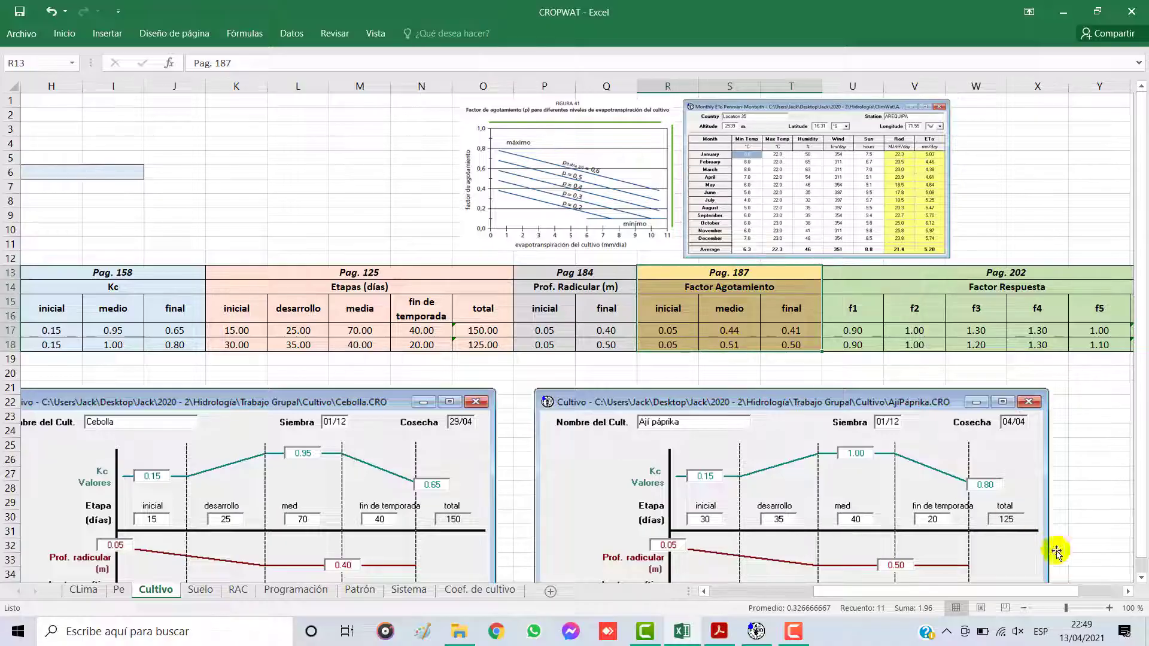
{"action": "left_click", "coordinate": [1110, 608]}
{"action": "left_click", "coordinate": [1110, 608]}
{"action": "left_click", "coordinate": [1109, 608]}
{"action": "left_click", "coordinate": [1110, 608]}
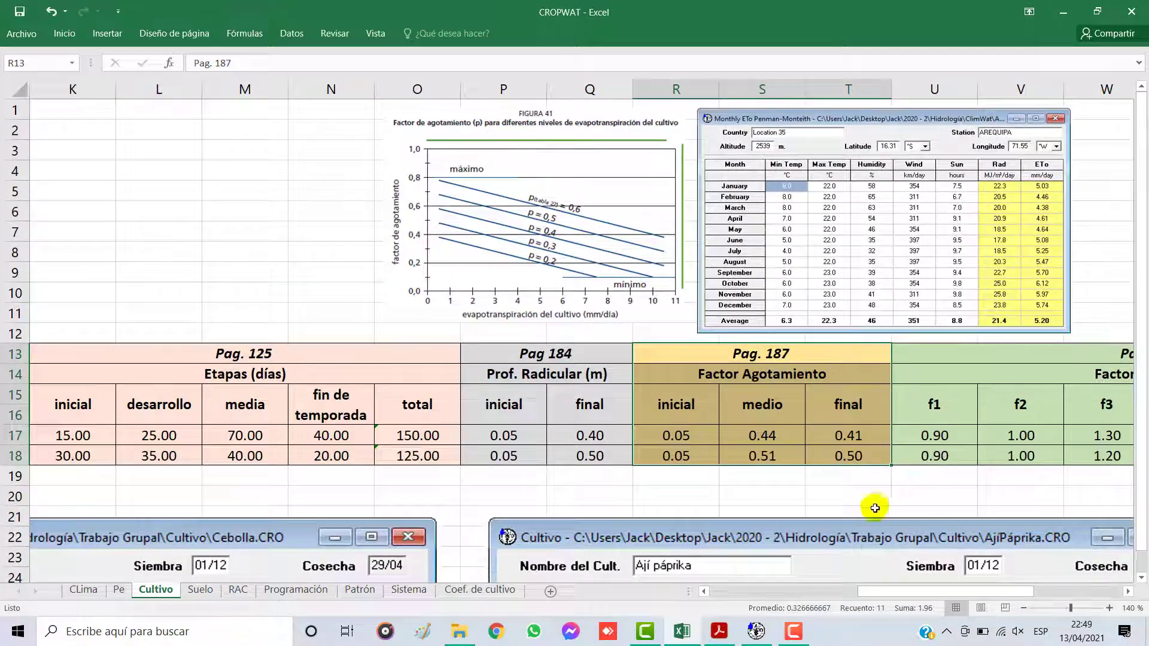
{"action": "left_click_drag", "start_coordinate": [867, 592], "coordinate": [910, 591]}
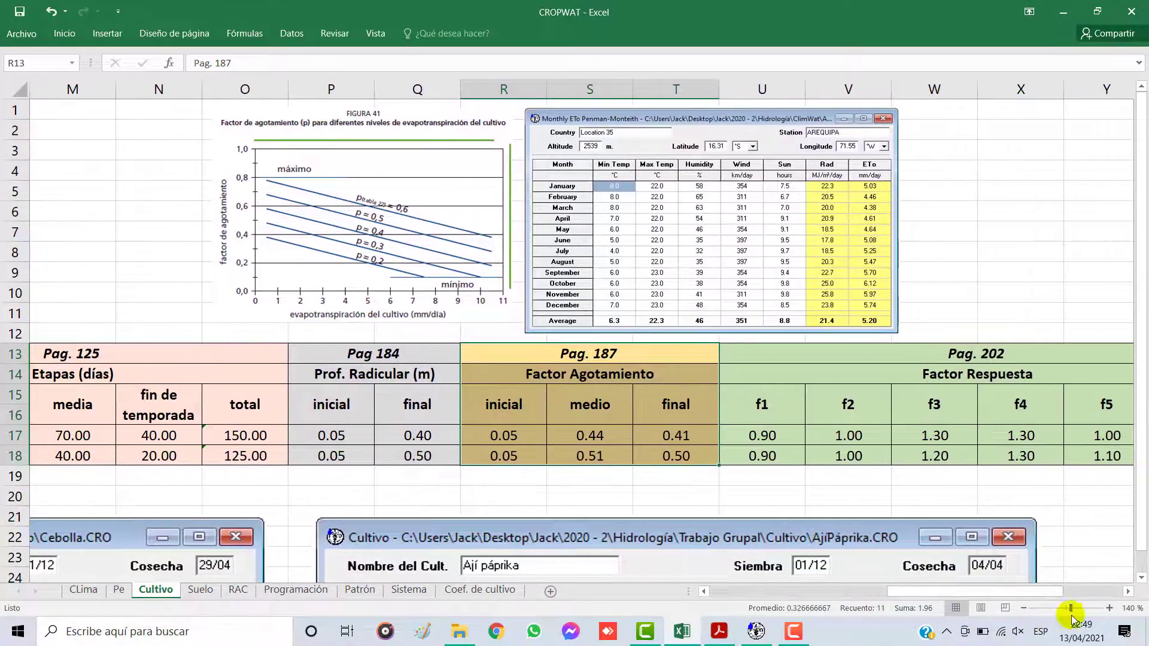
{"action": "left_click", "coordinate": [1110, 608]}
{"action": "left_click", "coordinate": [543, 395]}
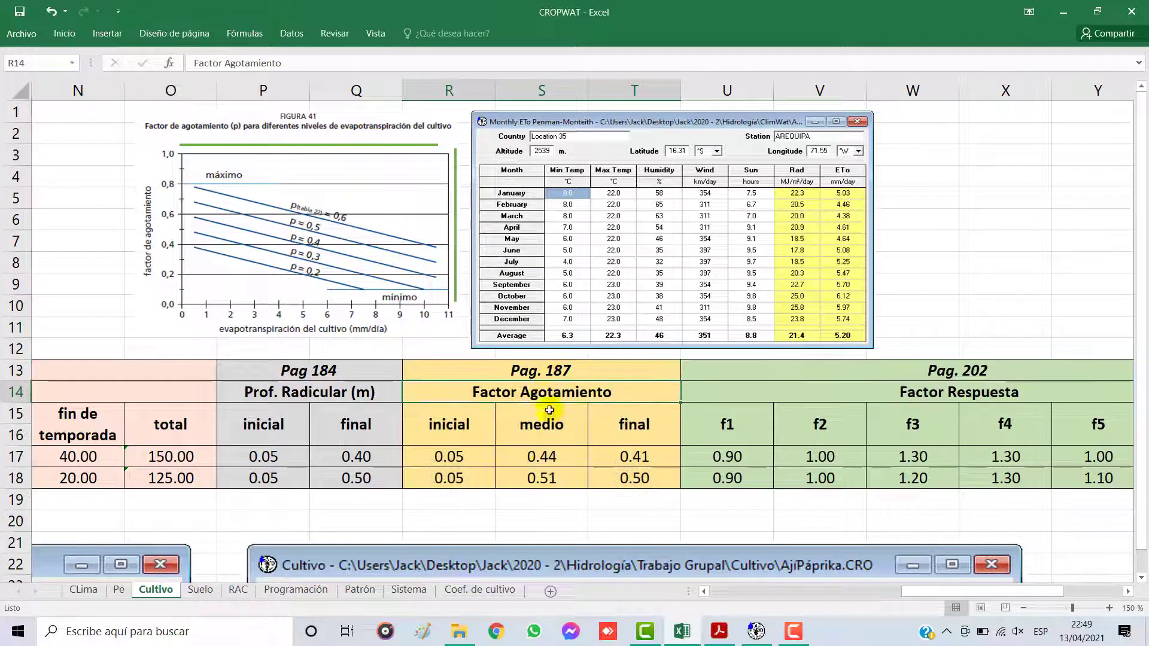
Step: Compare the initial Factor Agotamiento values of both crops with their initial Prof. Radicular values, leaving the cells unedited
{"action": "left_click", "coordinate": [475, 457]}
{"action": "left_click_drag", "start_coordinate": [463, 453], "coordinate": [458, 476]}
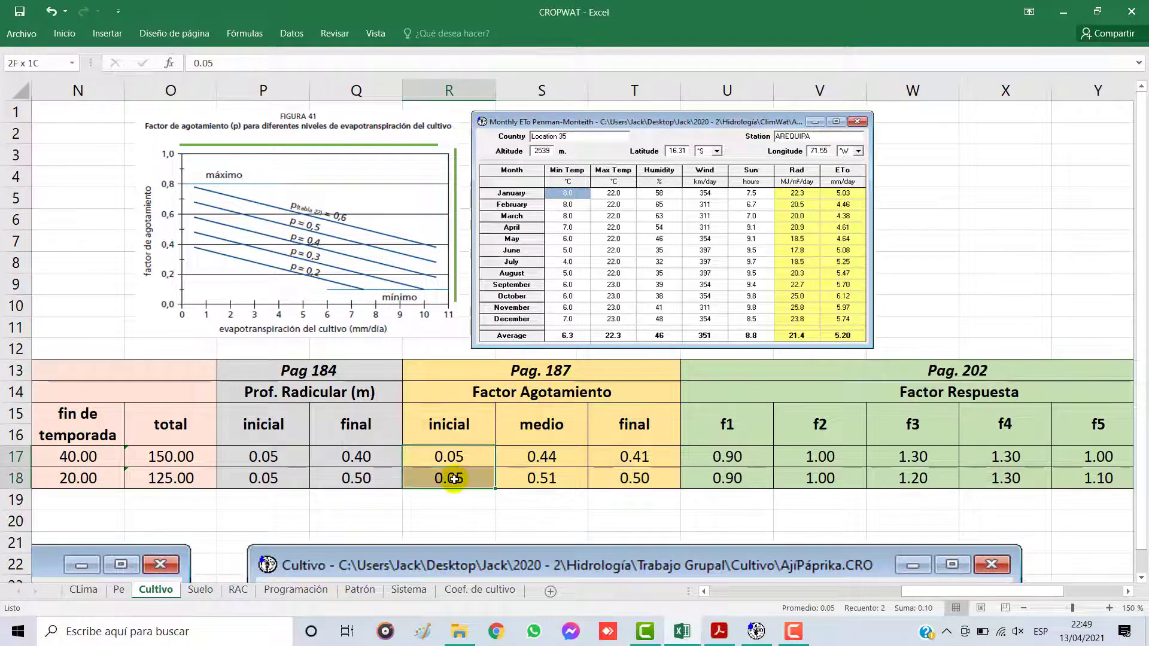
{"action": "double_click", "coordinate": [251, 457]}
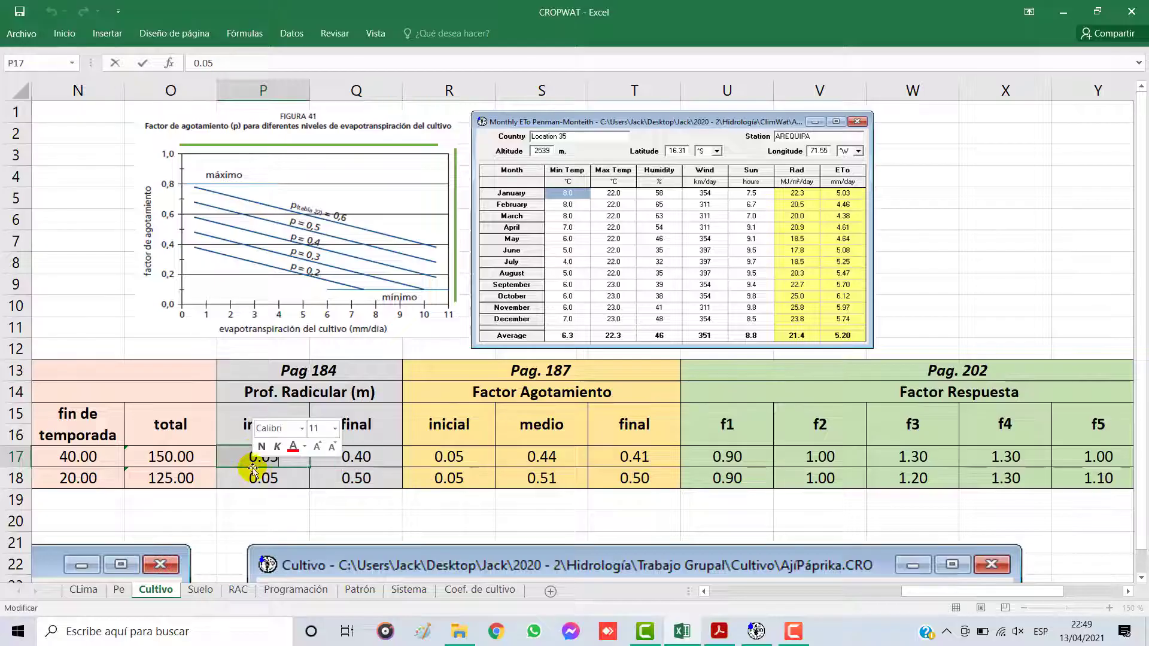
{"action": "left_click", "coordinate": [254, 474]}
{"action": "left_click_drag", "start_coordinate": [256, 456], "coordinate": [259, 479]}
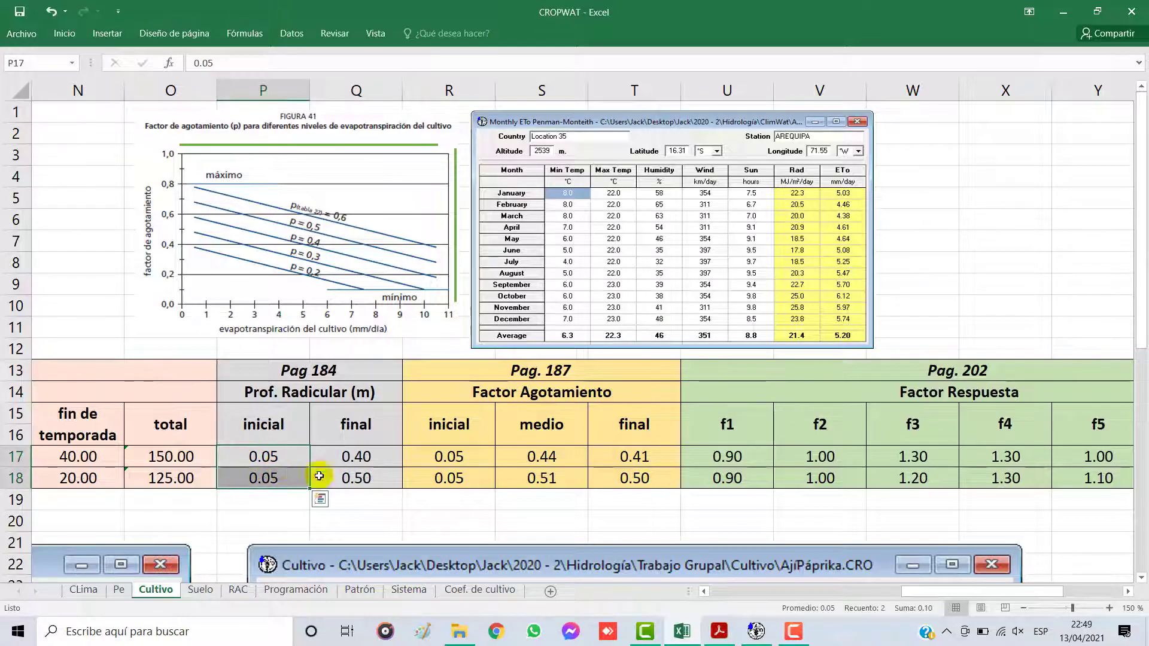
Step: Check the crops' Mes de siembra and the monthly ETo picture as the basis for the medio and final Factor Agotamiento values
{"action": "left_click_drag", "start_coordinate": [548, 450], "coordinate": [608, 478]}
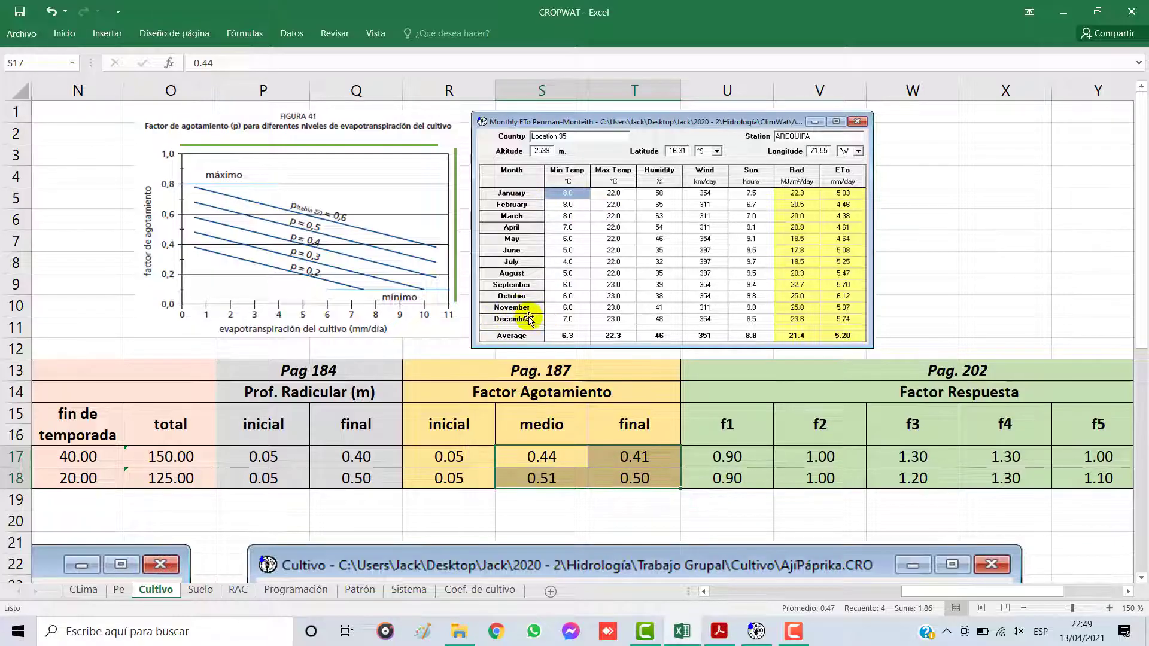
{"action": "left_click_drag", "start_coordinate": [918, 592], "coordinate": [730, 594]}
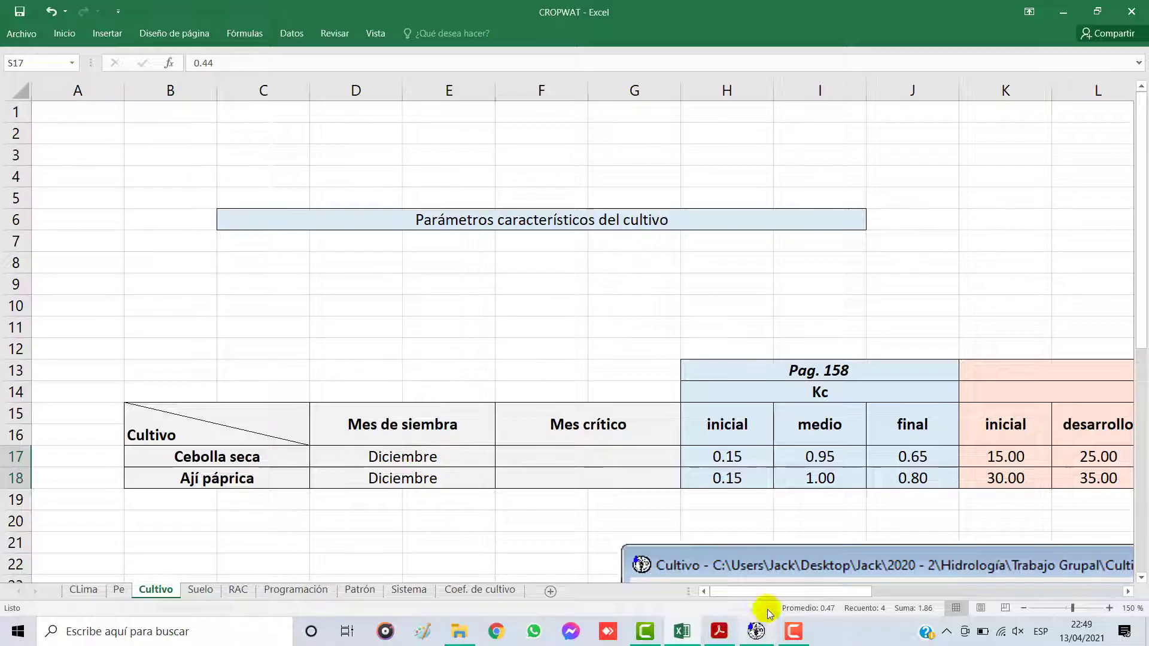
{"action": "left_click_drag", "start_coordinate": [767, 592], "coordinate": [979, 585]}
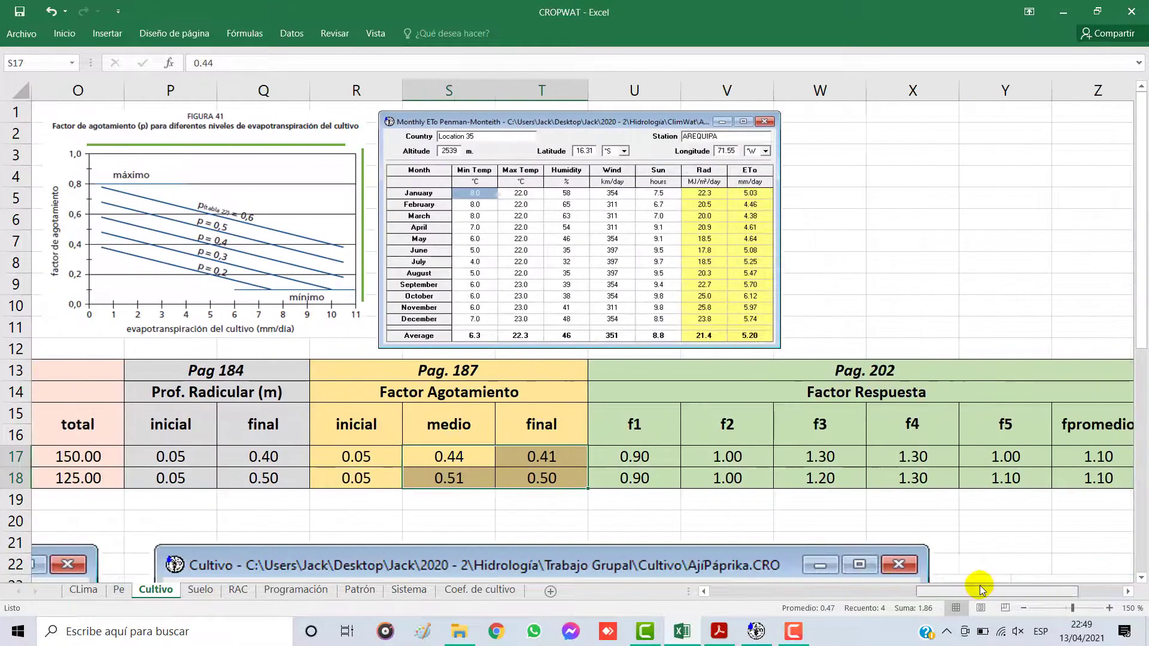
{"action": "left_click", "coordinate": [451, 457]}
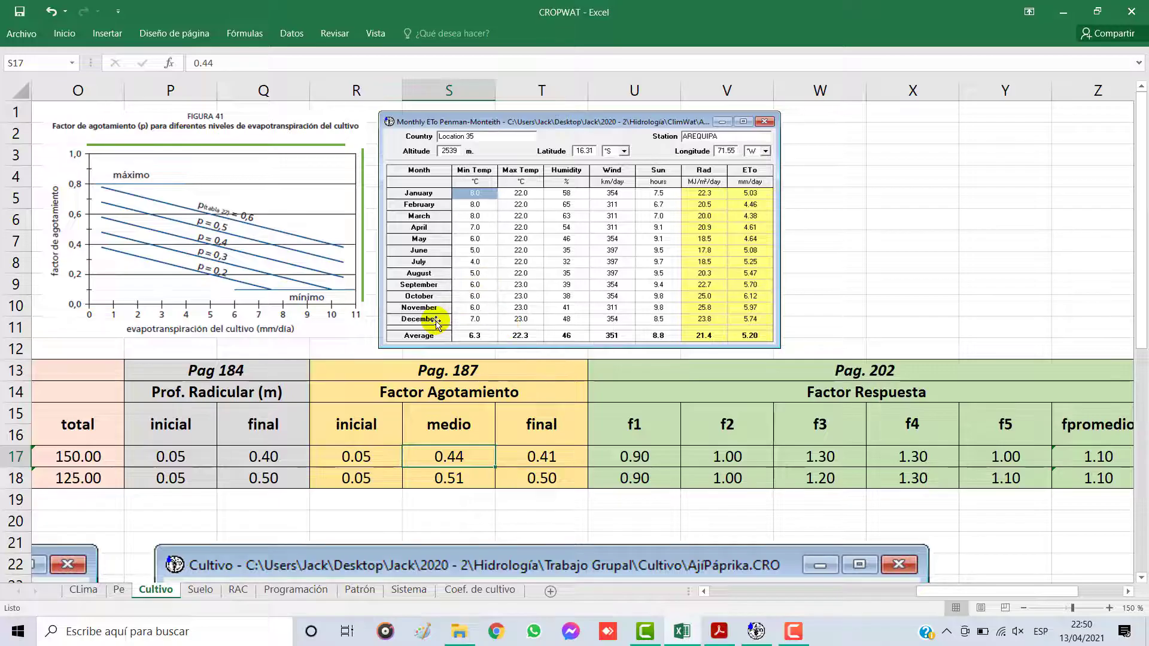
{"action": "left_click", "coordinate": [705, 593]}
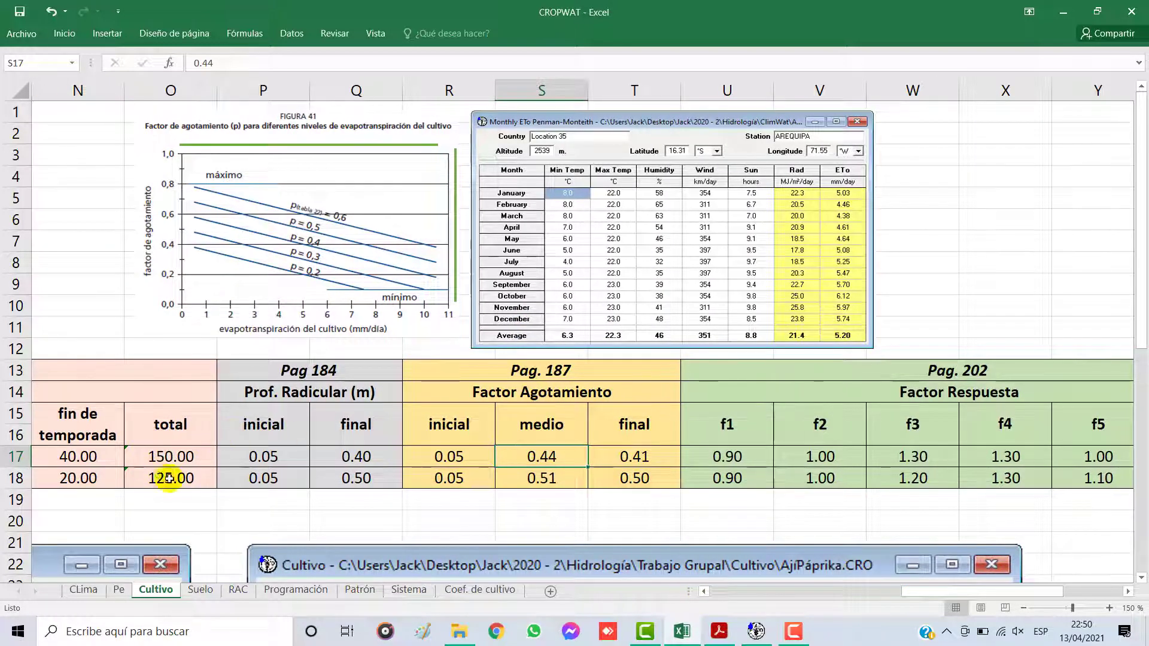
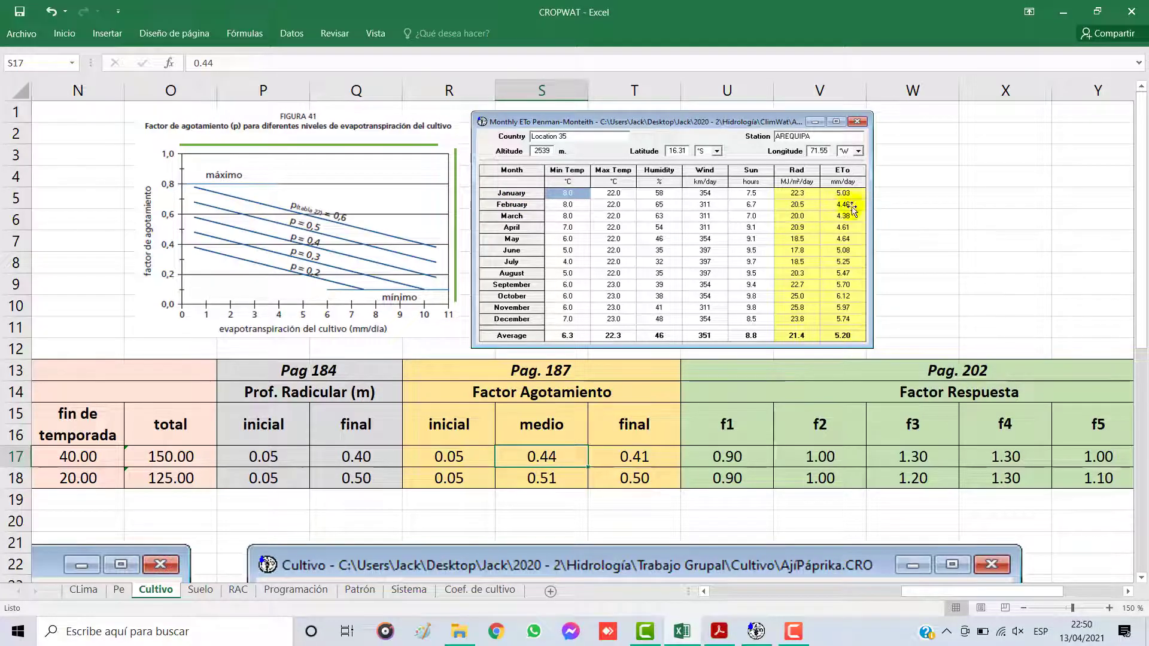
Step: Place Figura 41's guide lines at about 4.4 mm/día and 0.44 to read the onion's medio Factor Agotamiento
{"action": "left_click_drag", "start_coordinate": [456, 222], "coordinate": [288, 225]}
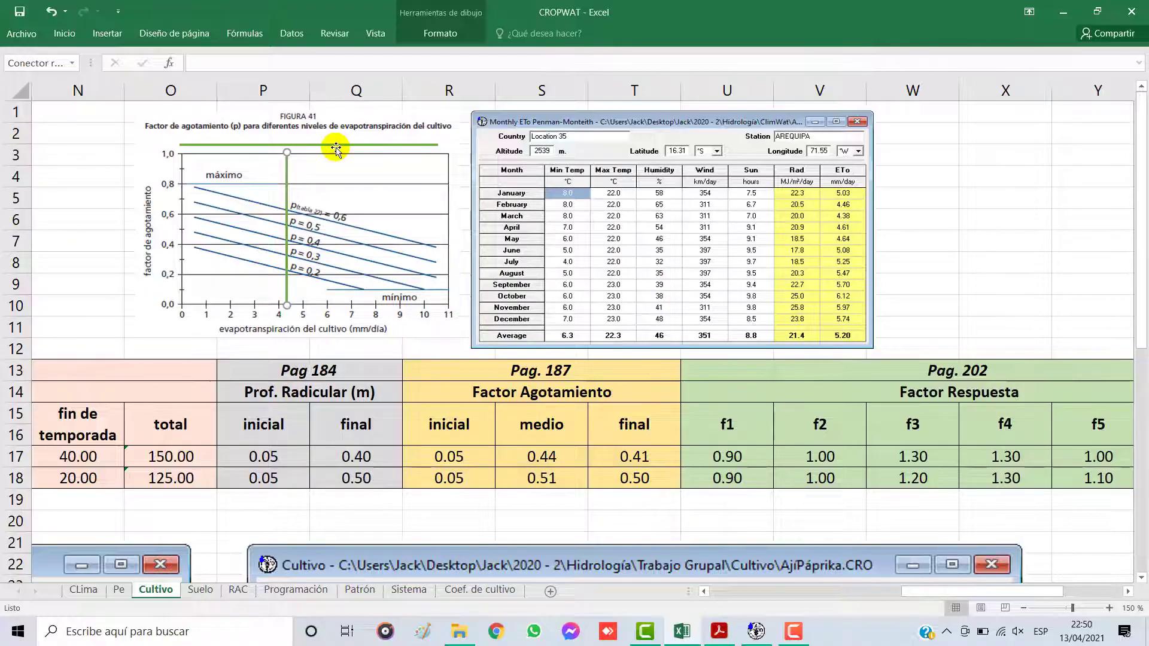
{"action": "left_click_drag", "start_coordinate": [333, 145], "coordinate": [349, 202]}
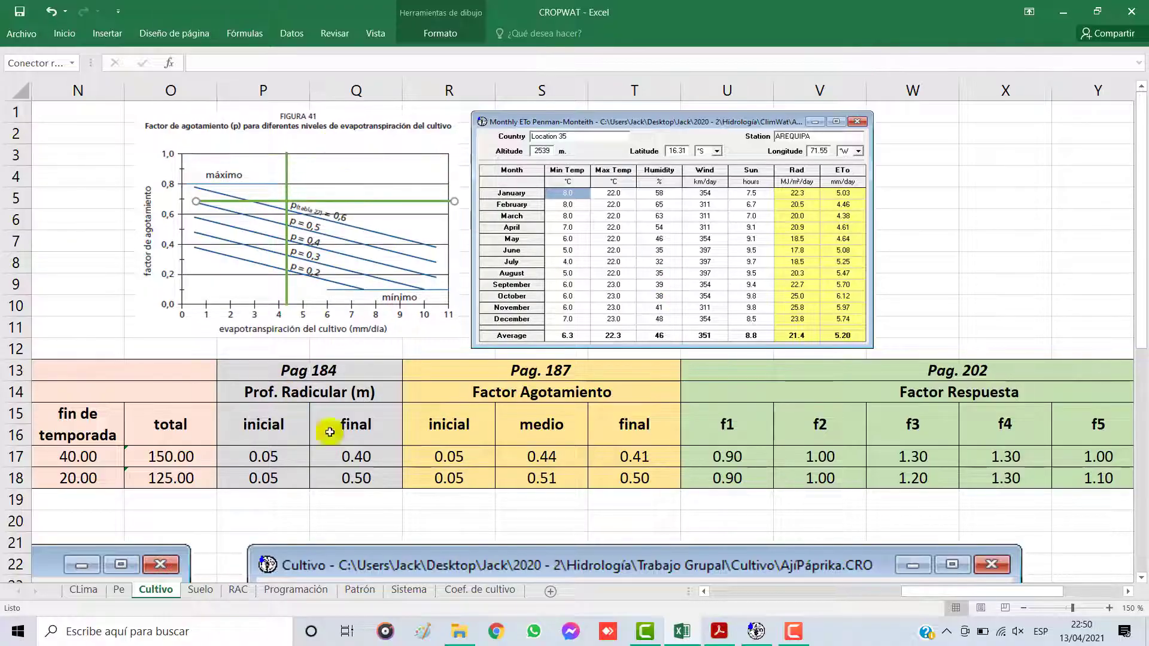
{"action": "left_click_drag", "start_coordinate": [372, 453], "coordinate": [368, 475]}
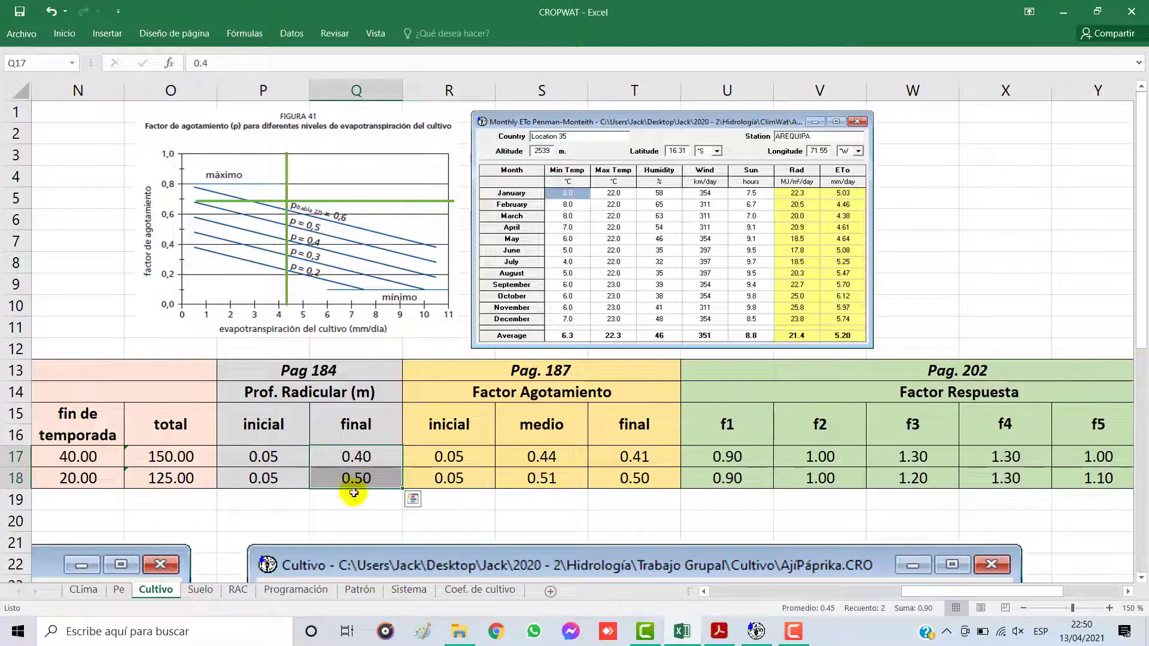
{"action": "left_click_drag", "start_coordinate": [346, 202], "coordinate": [330, 239]}
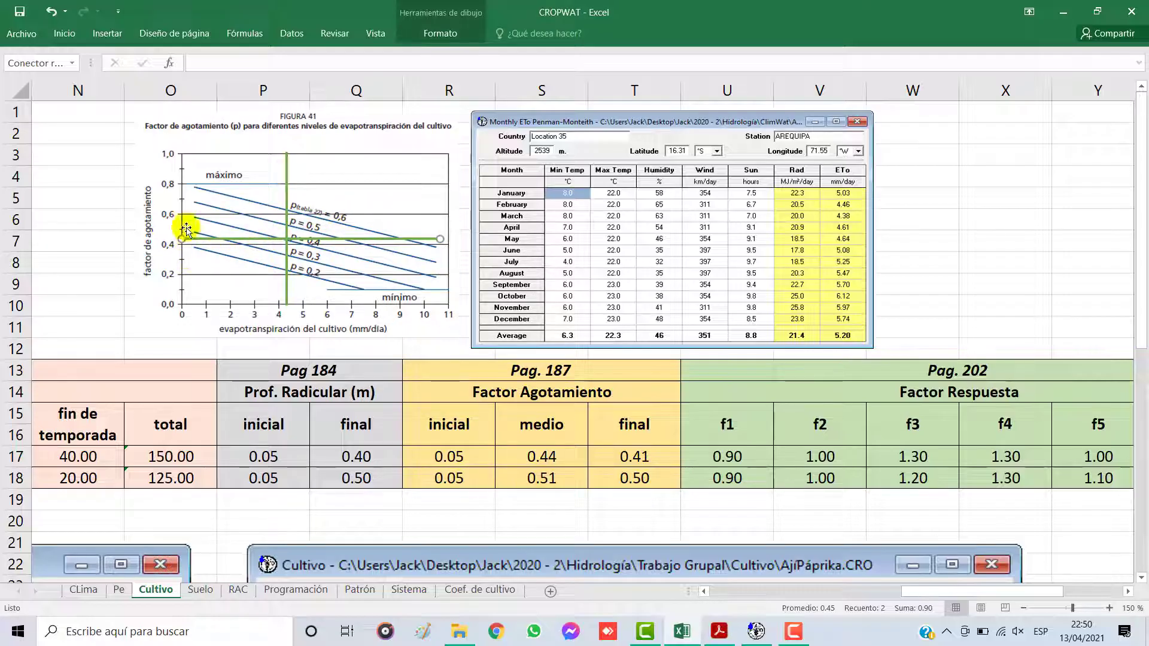
{"action": "left_click", "coordinate": [549, 454]}
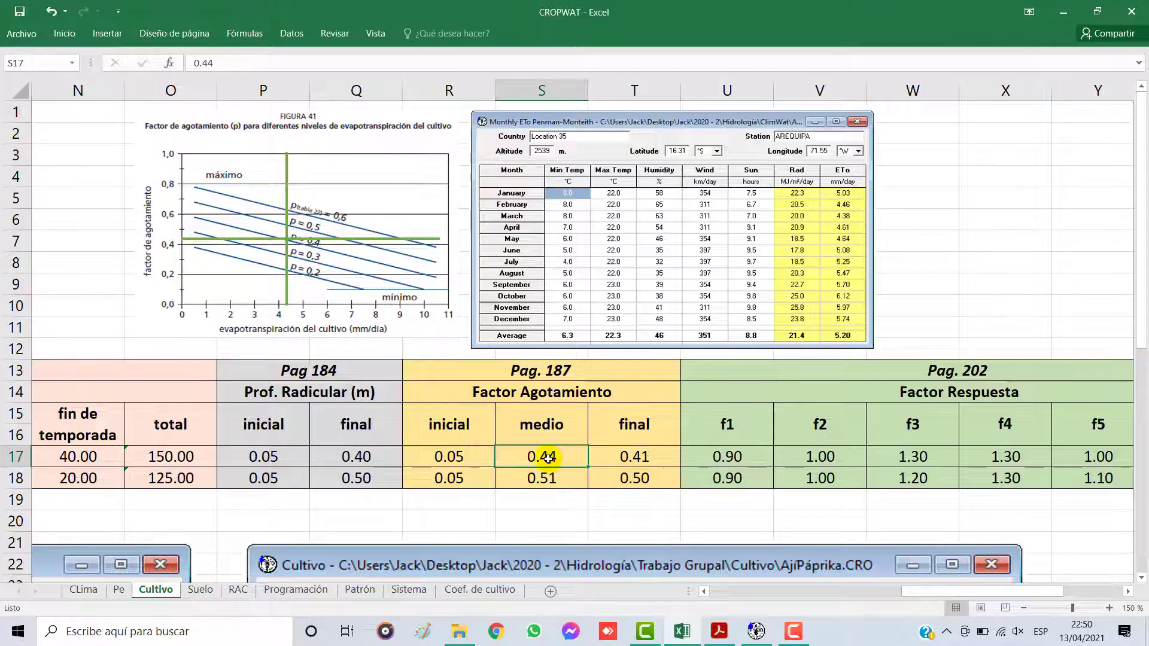
Step: Shift Figura 41's guide lines to about 4.6 mm/día and 0.41 to check the onion's final Factor Agotamiento
{"action": "left_click", "coordinate": [624, 457]}
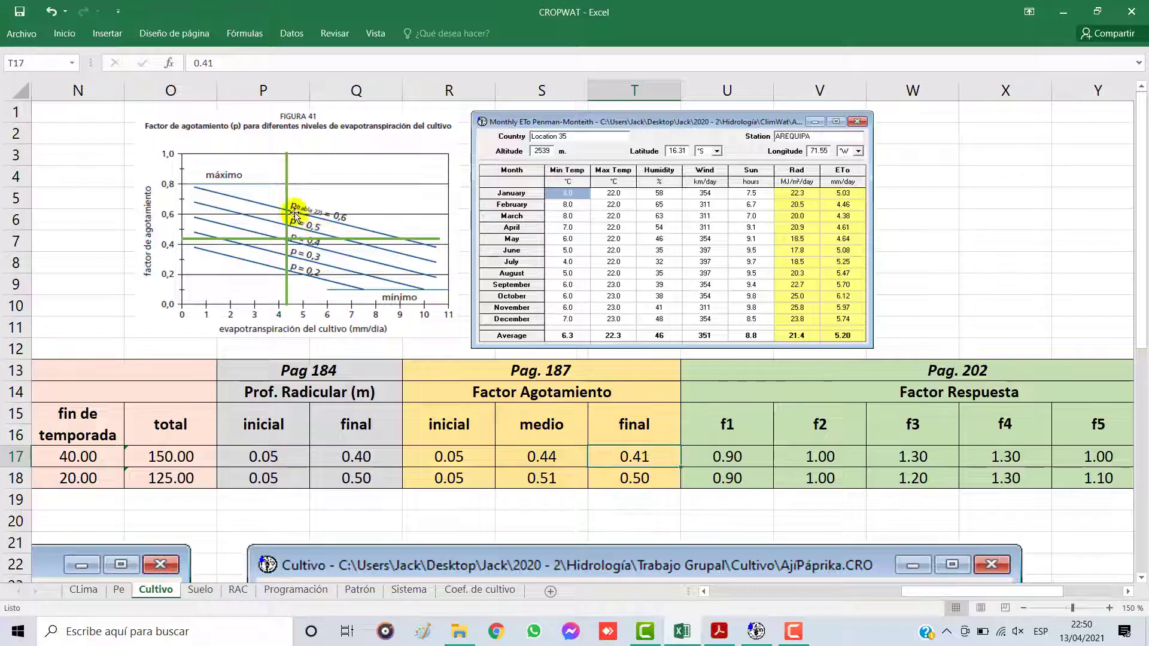
{"action": "left_click_drag", "start_coordinate": [287, 208], "coordinate": [290, 209]}
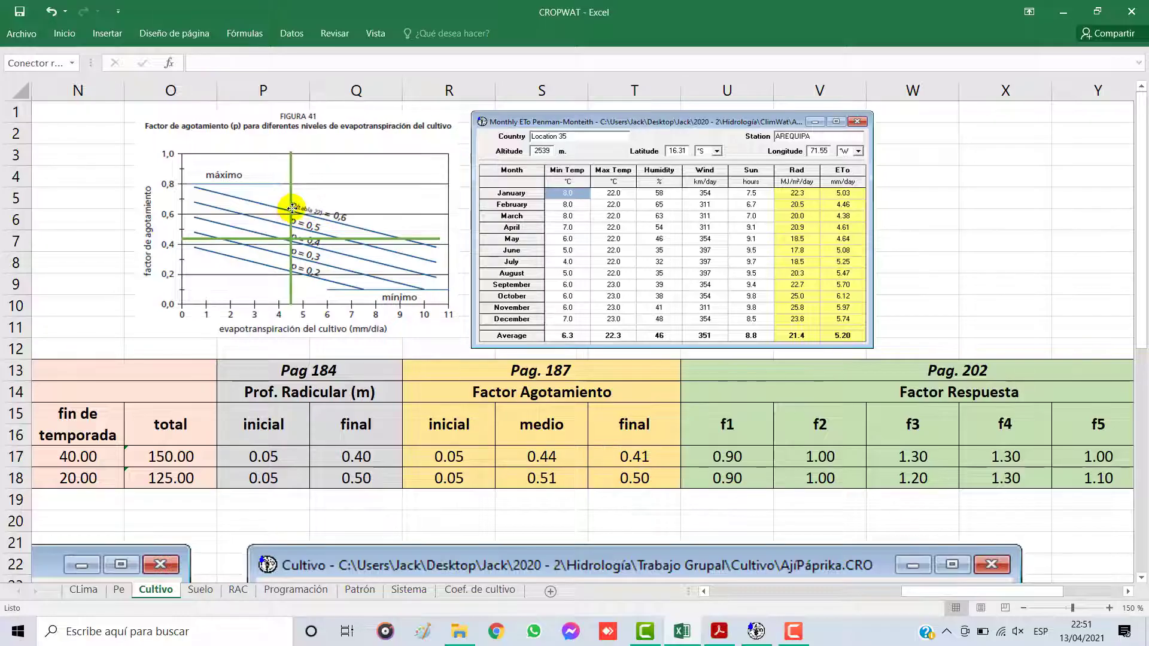
{"action": "left_click", "coordinate": [293, 207]}
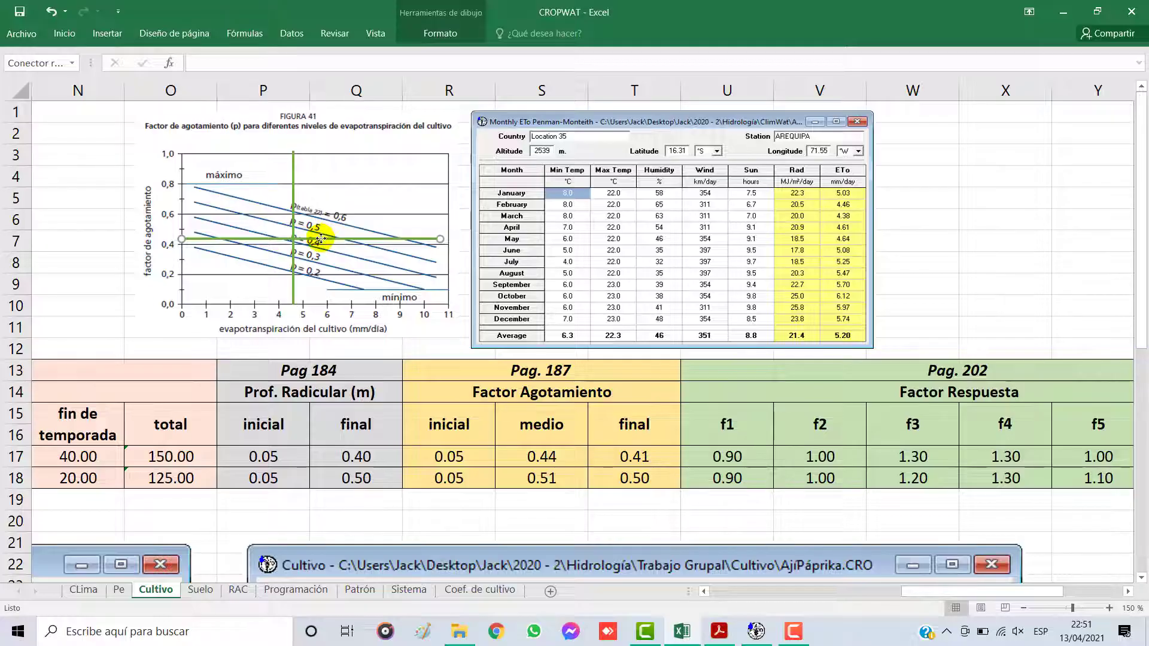
{"action": "left_click_drag", "start_coordinate": [322, 239], "coordinate": [322, 241]}
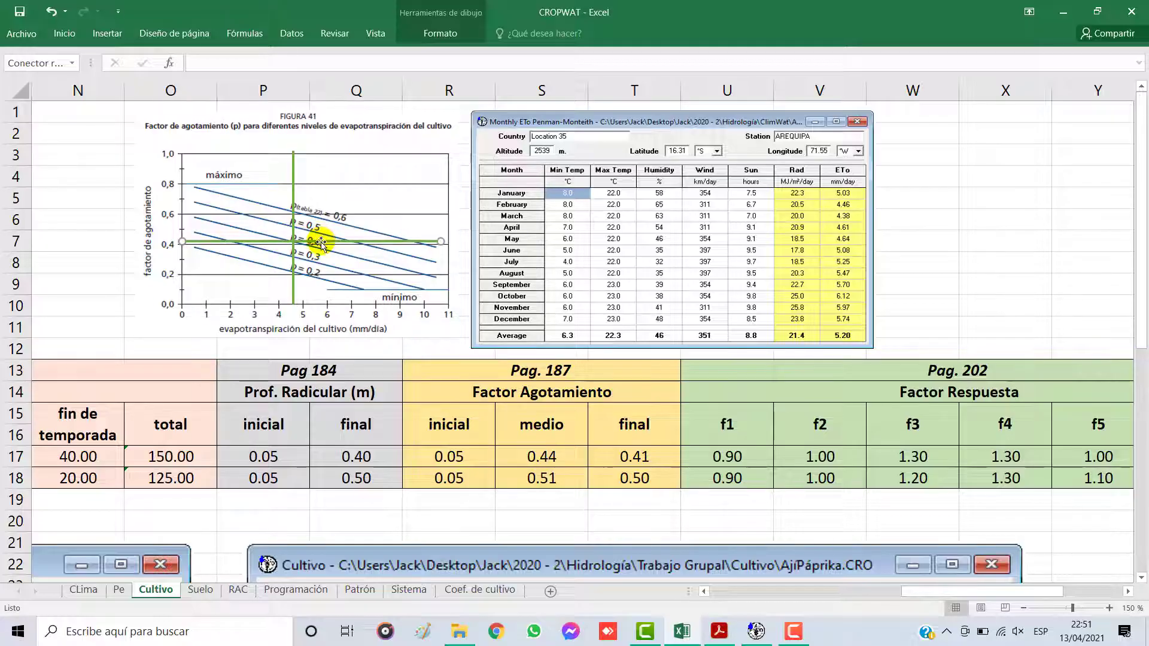
{"action": "left_click", "coordinate": [113, 248]}
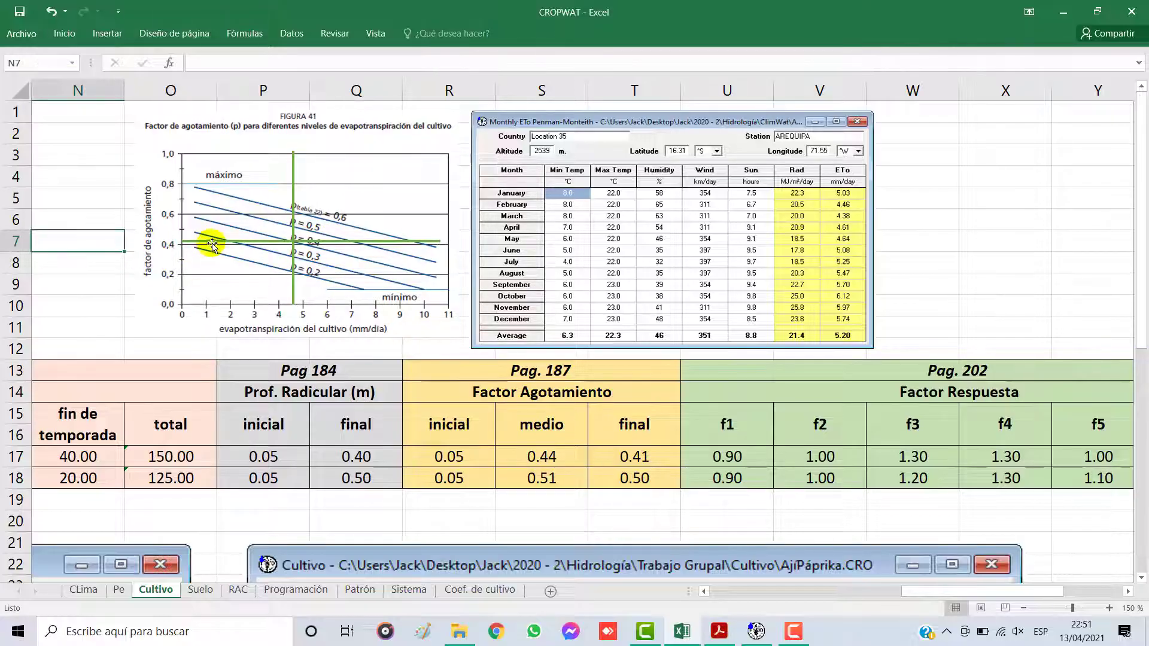
{"action": "left_click", "coordinate": [624, 453]}
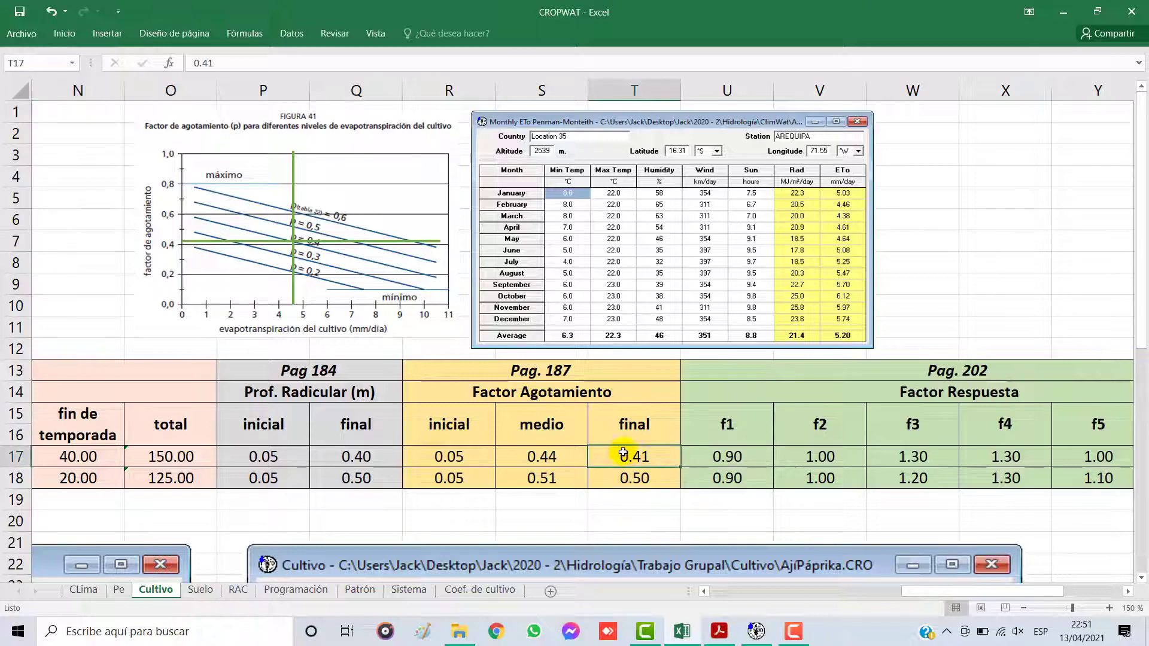
Step: Move both guide lines outside Figura 41's plot area and check the paprika's initial Factor Agotamiento and total stage days
{"action": "left_click", "coordinate": [555, 478]}
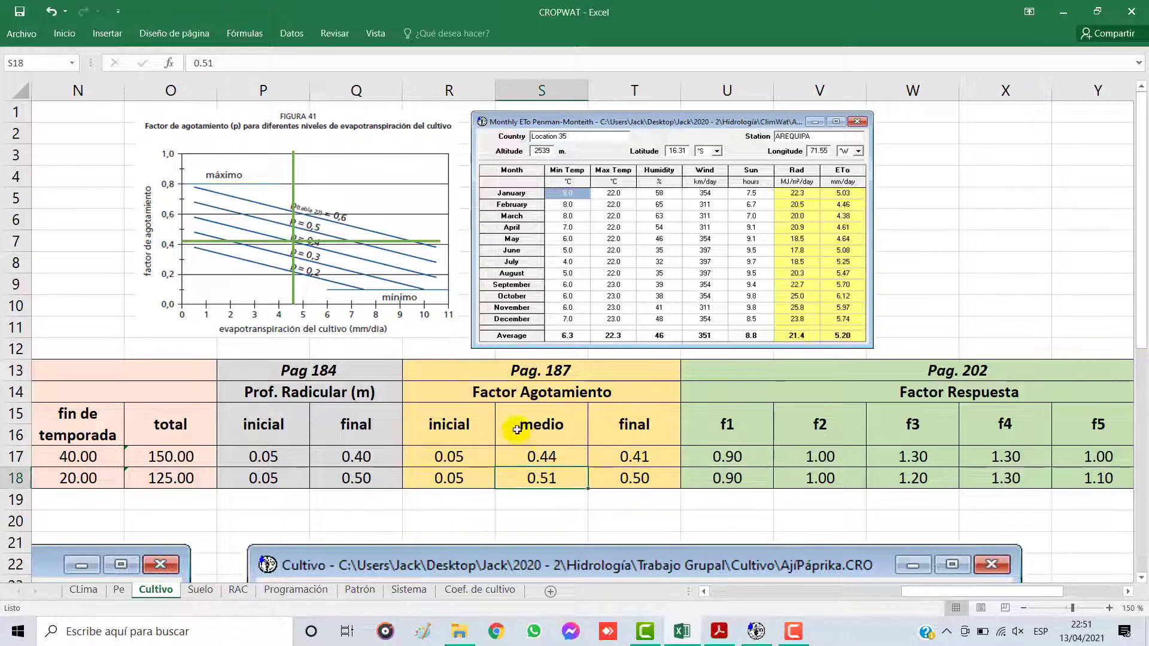
{"action": "mouse_move", "coordinate": [293, 210]}
{"action": "left_mouse_down"}
{"action": "mouse_move", "coordinate": [455, 225]}
{"action": "mouse_move", "coordinate": [411, 215]}
{"action": "mouse_move", "coordinate": [416, 144]}
{"action": "left_mouse_up"}
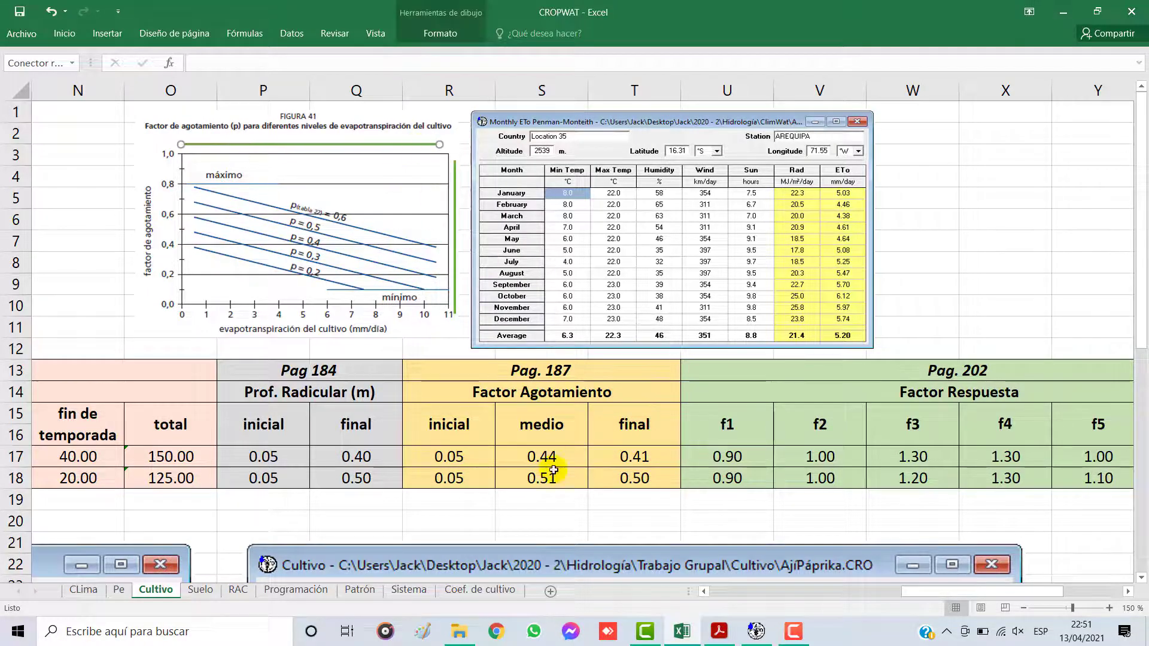
{"action": "left_click", "coordinate": [448, 477]}
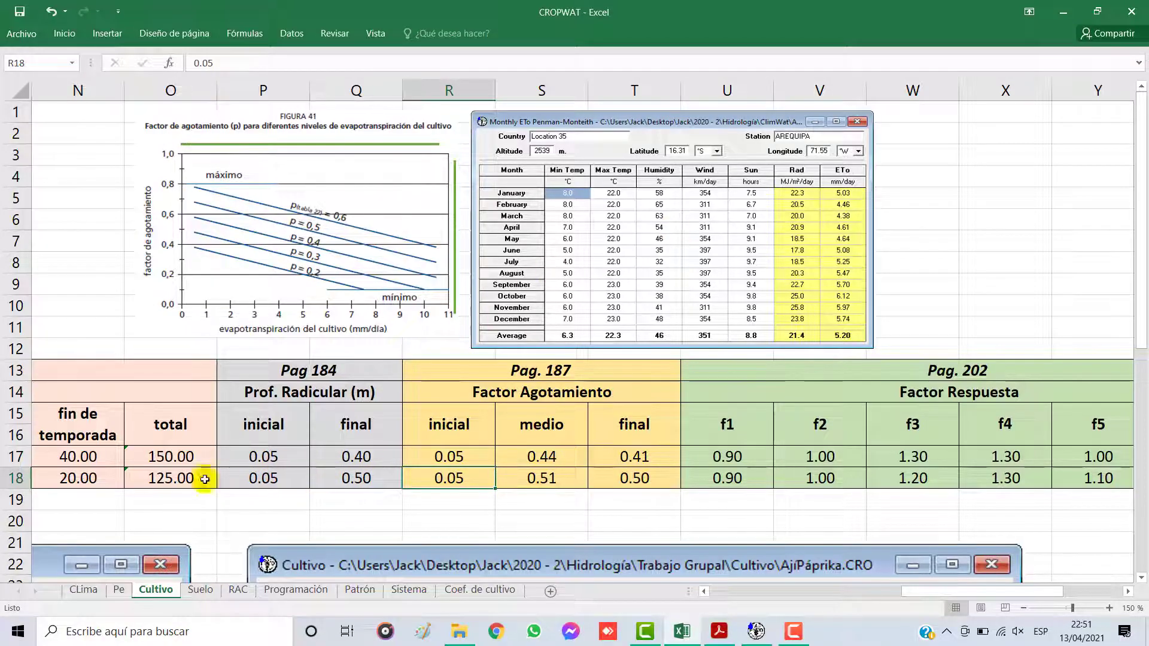
{"action": "left_click", "coordinate": [151, 480]}
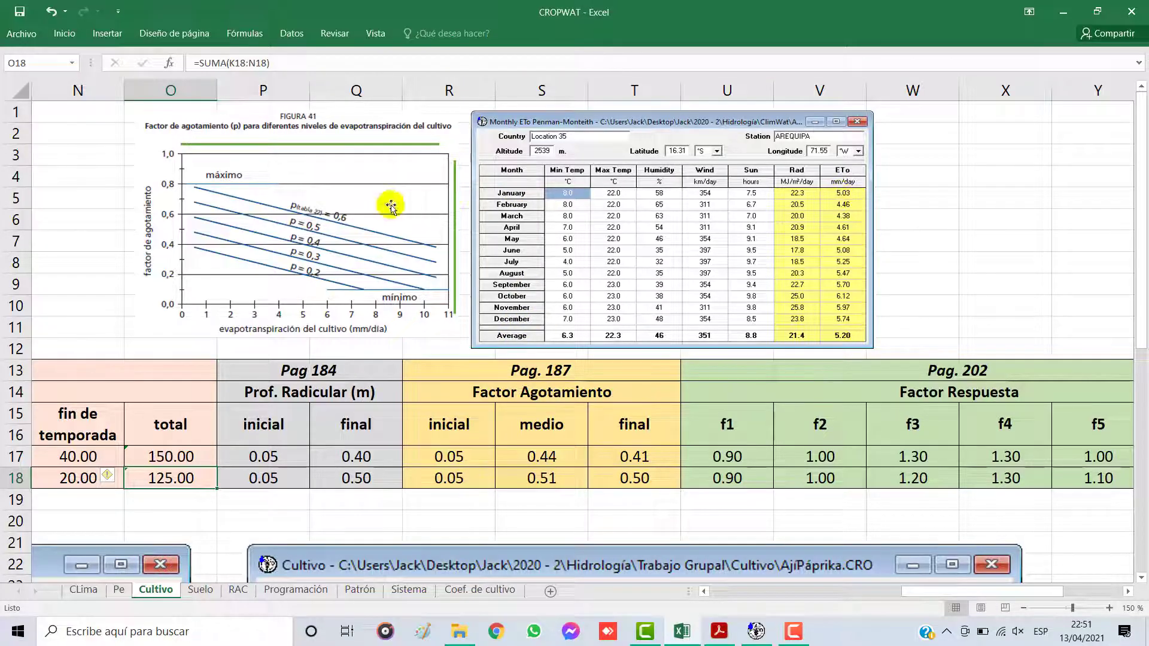
Step: Place Figura 41's guide lines at about 5.1 mm/día and 0.5 to read the paprika's medio Factor Agotamiento
{"action": "left_click_drag", "start_coordinate": [453, 217], "coordinate": [305, 212]}
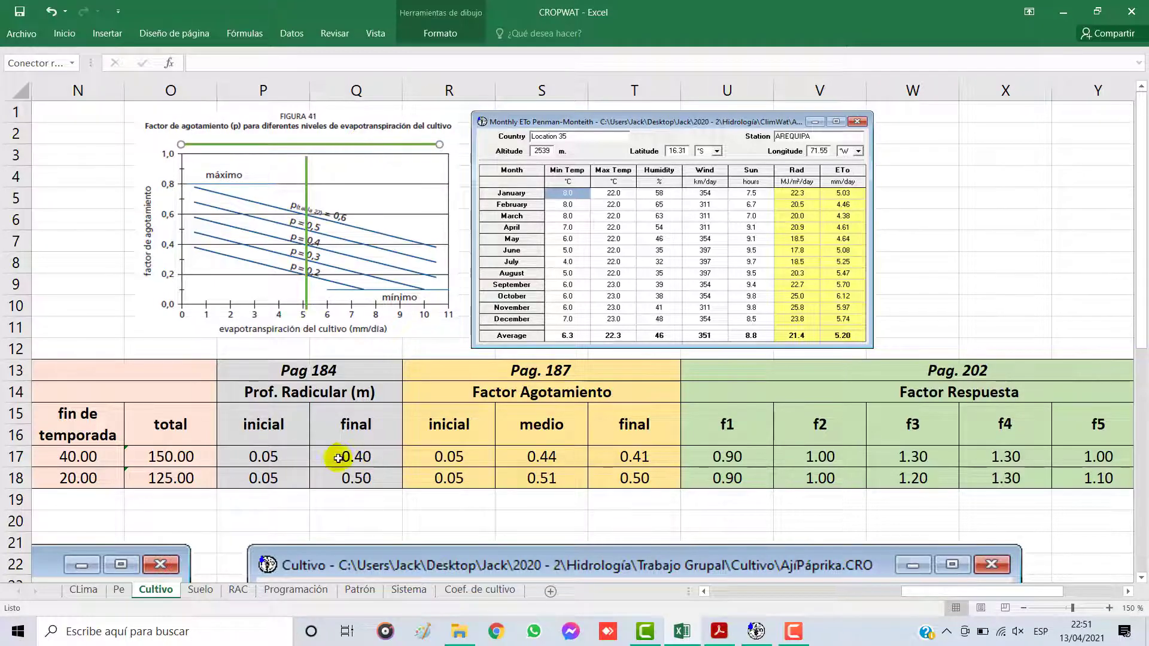
{"action": "left_click_drag", "start_coordinate": [372, 146], "coordinate": [367, 228]}
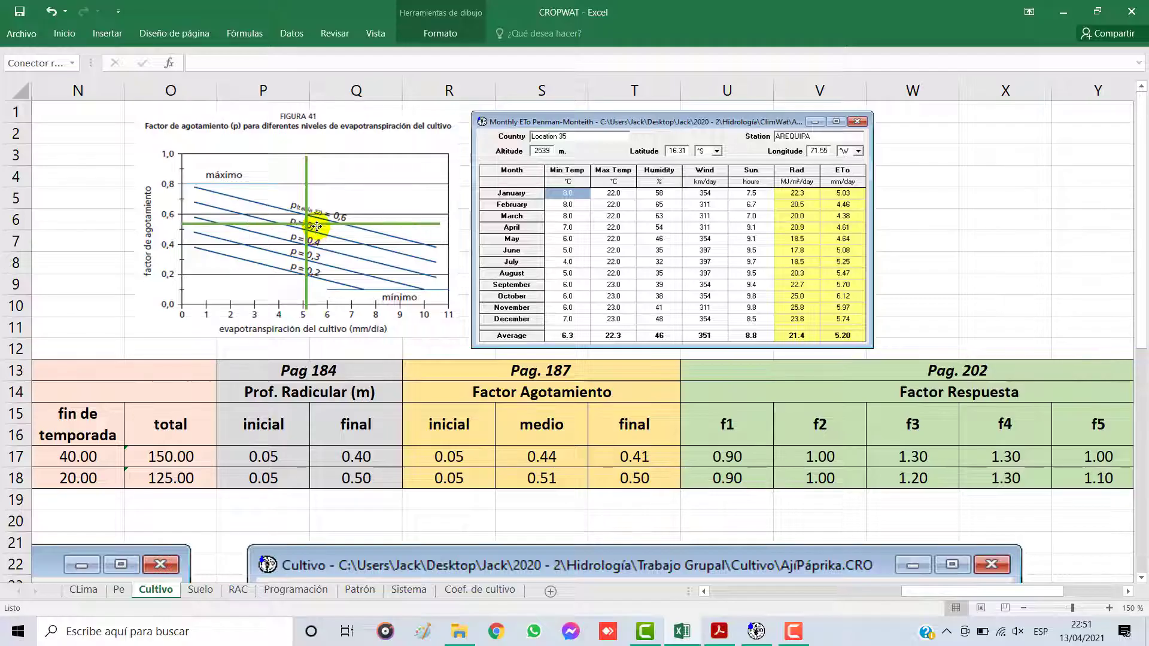
{"action": "left_click", "coordinate": [120, 238]}
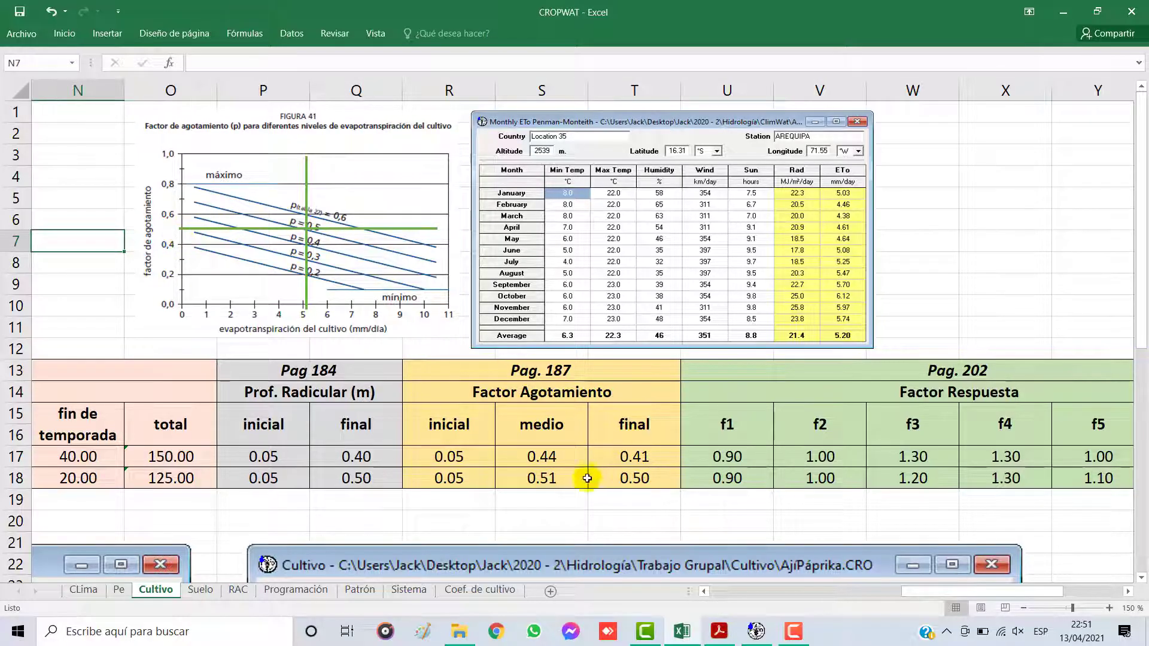
{"action": "left_click", "coordinate": [540, 479]}
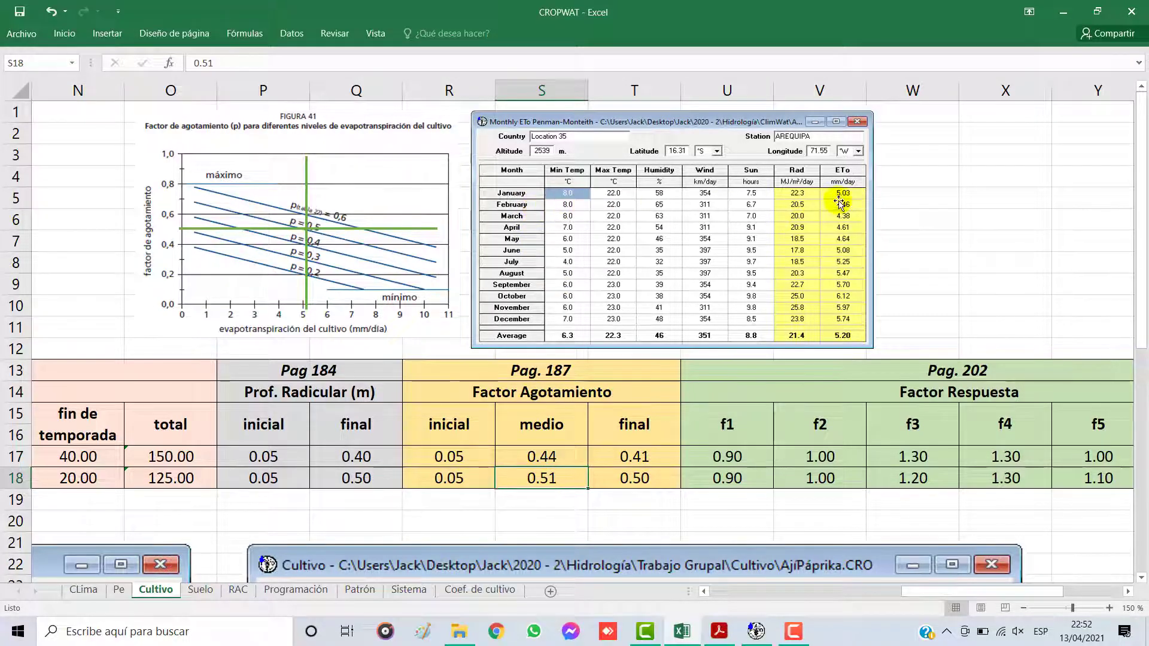
Step: Adjust Figura 41's guide lines to about 4.9 mm/día and 0.5 and compare with the paprika's final Factor Agotamiento
{"action": "left_click_drag", "start_coordinate": [304, 196], "coordinate": [293, 200]}
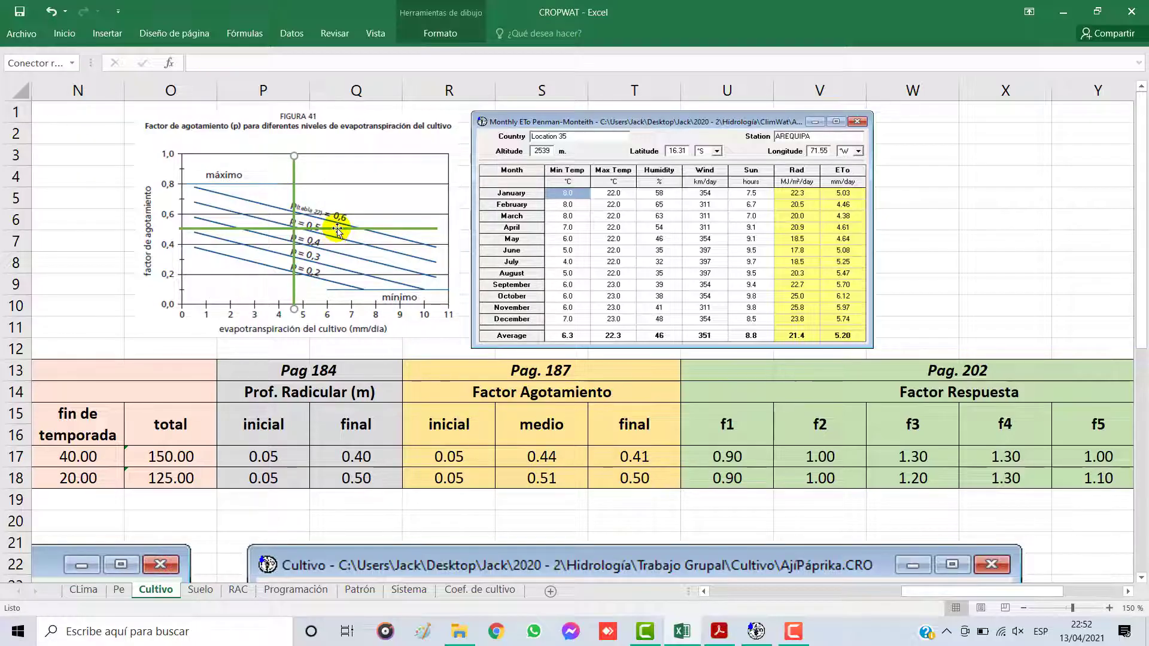
{"action": "left_click_drag", "start_coordinate": [336, 228], "coordinate": [304, 224]}
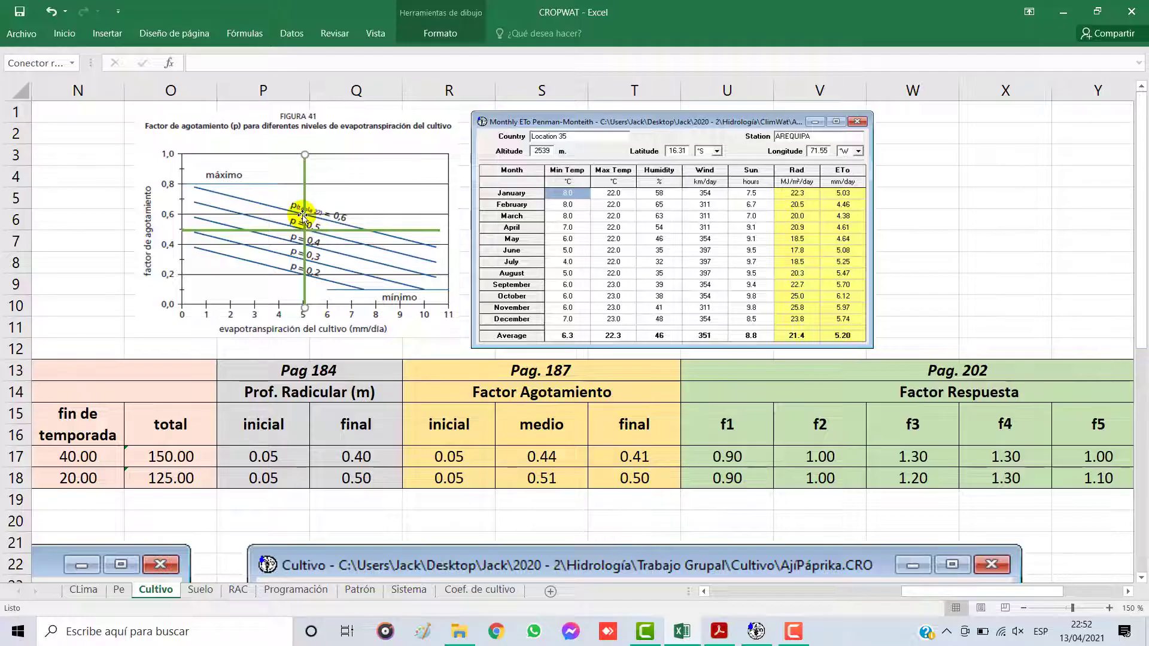
{"action": "left_click_drag", "start_coordinate": [303, 216], "coordinate": [331, 229]}
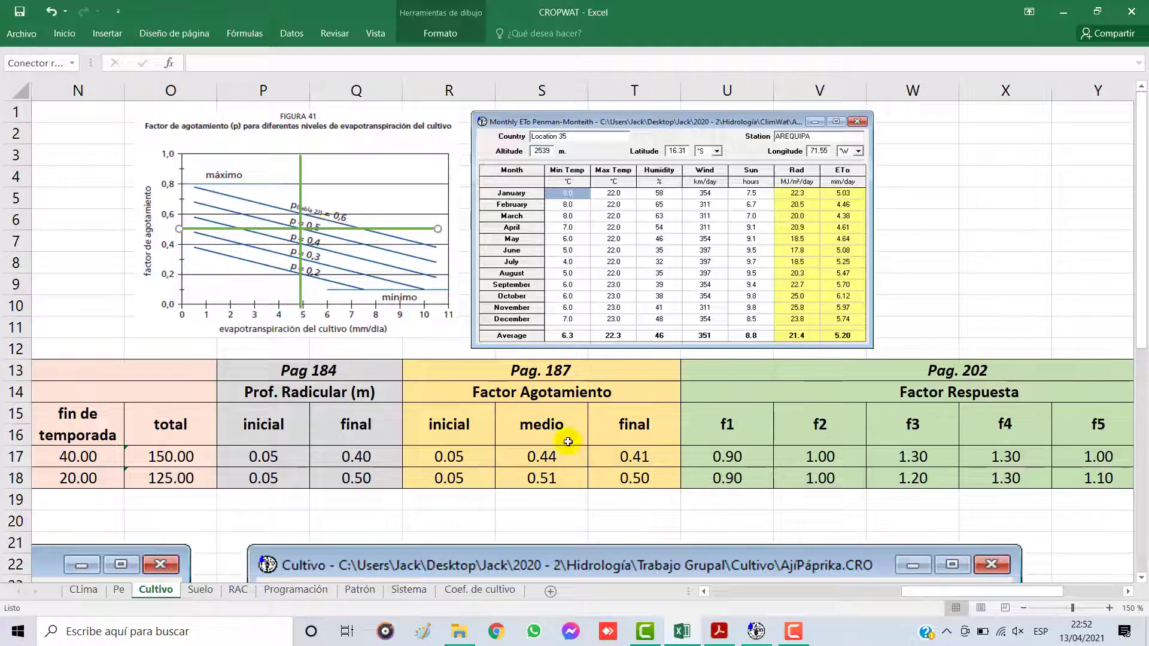
{"action": "left_click", "coordinate": [656, 474]}
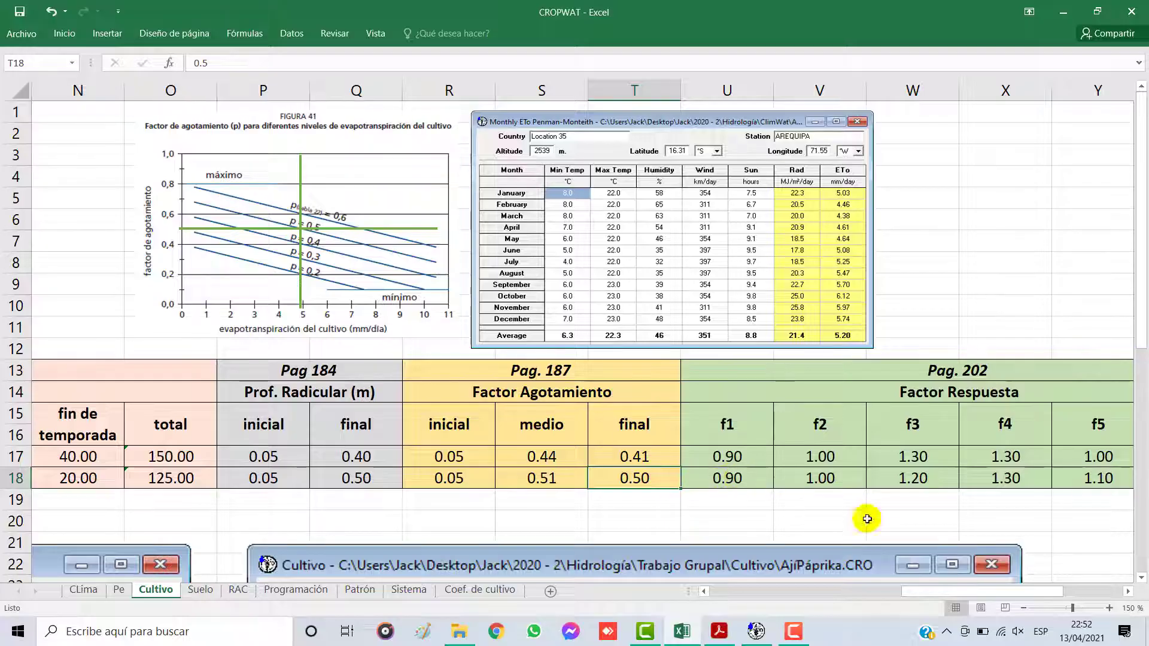
Step: Reduce the sheet zoom to 80% and select the Factor Respuesta block for both crops
{"action": "left_click_drag", "start_coordinate": [825, 374], "coordinate": [850, 475]}
{"action": "left_click", "coordinate": [1024, 608]}
{"action": "left_click", "coordinate": [1024, 608]}
{"action": "left_click", "coordinate": [1024, 608]}
{"action": "left_click", "coordinate": [1025, 608]}
{"action": "left_click", "coordinate": [1024, 608]}
{"action": "left_click", "coordinate": [1024, 608]}
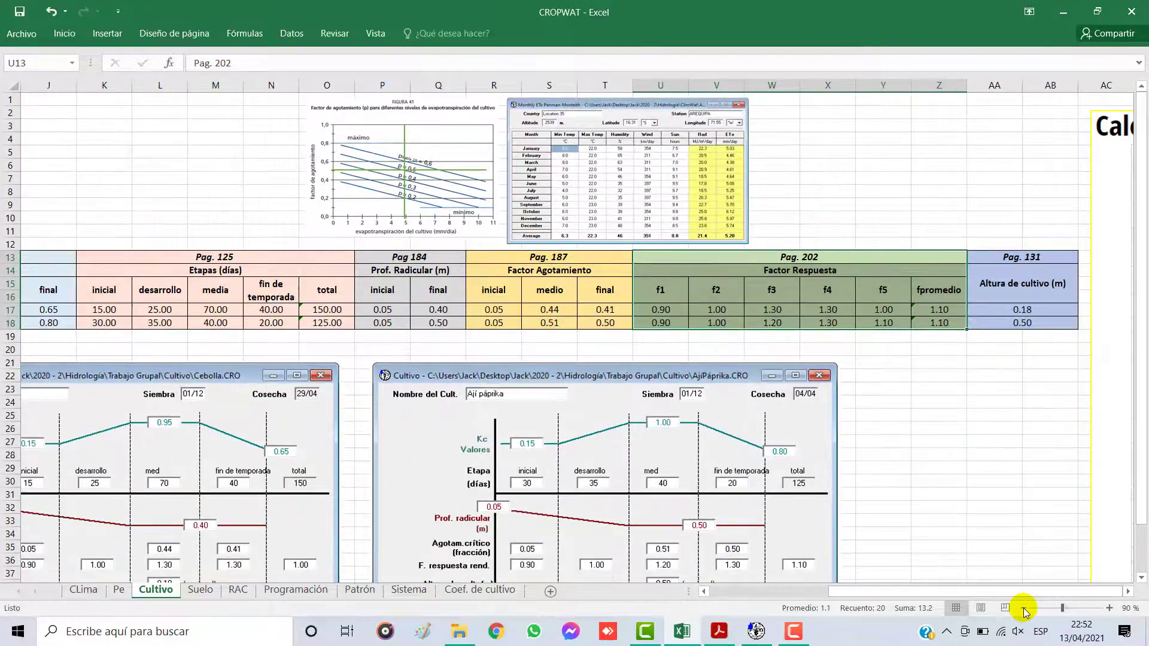
{"action": "left_click", "coordinate": [1024, 608]}
{"action": "left_click", "coordinate": [885, 324]}
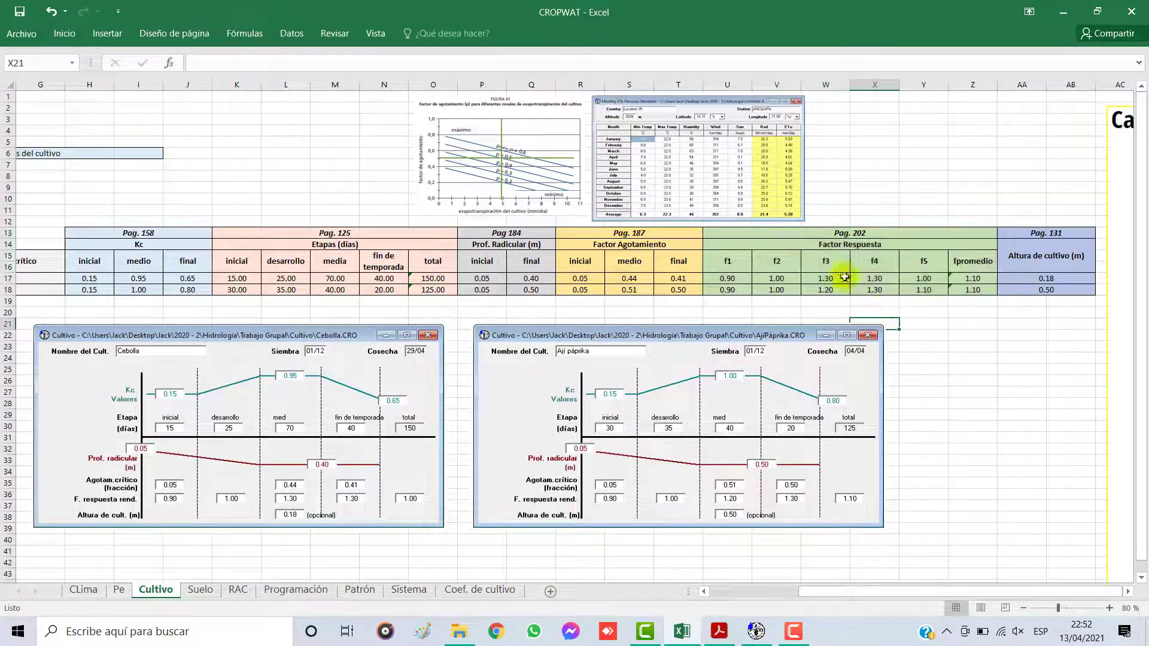
{"action": "left_click_drag", "start_coordinate": [763, 235], "coordinate": [787, 285]}
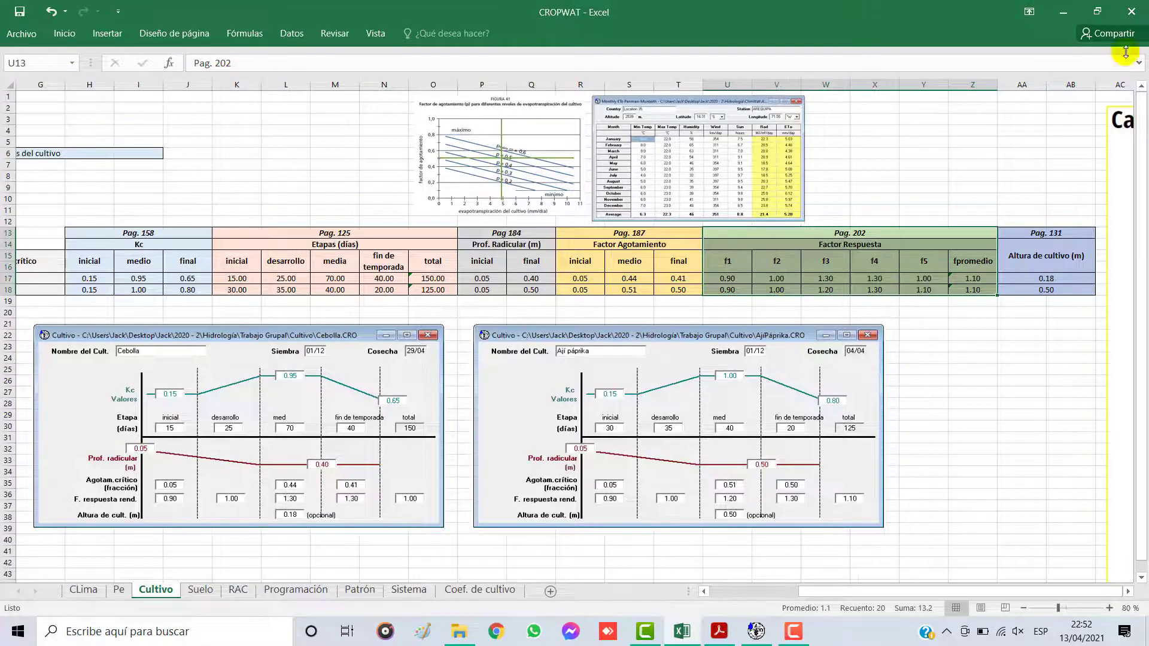
Step: Restore the workbook beside the FAO PDF at 90% zoom and check the page reference of the Factor Respuesta columns
{"action": "left_click", "coordinate": [1098, 12]}
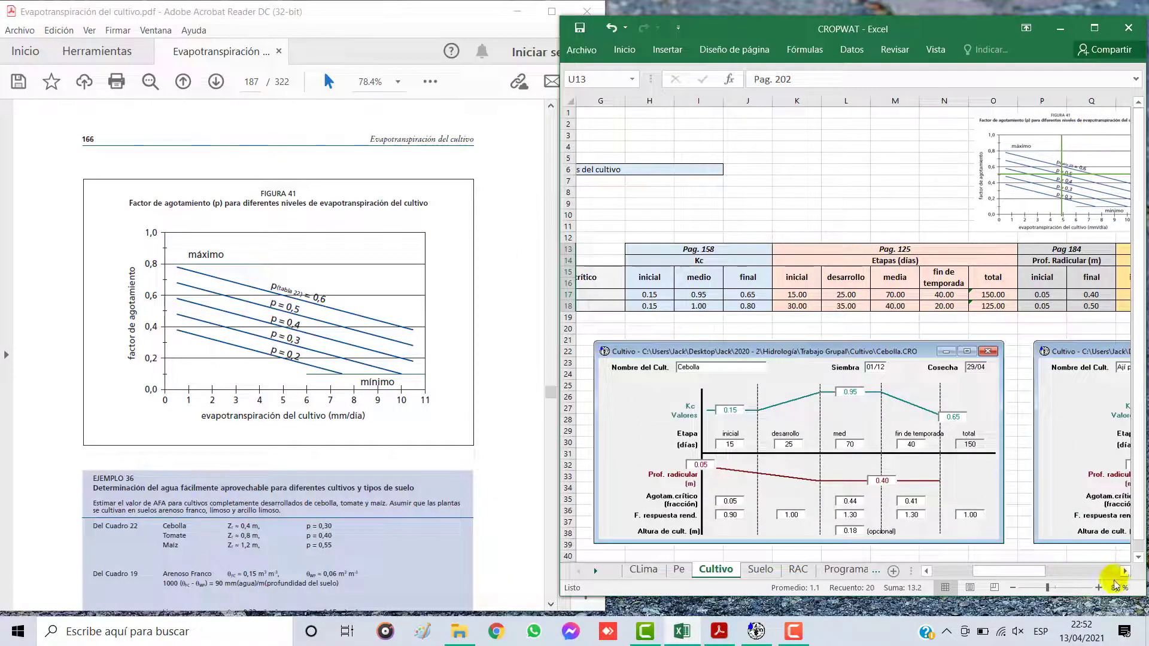
{"action": "left_click", "coordinate": [1099, 587]}
{"action": "left_click_drag", "start_coordinate": [1036, 571], "coordinate": [1111, 570]}
{"action": "left_click", "coordinate": [940, 392]}
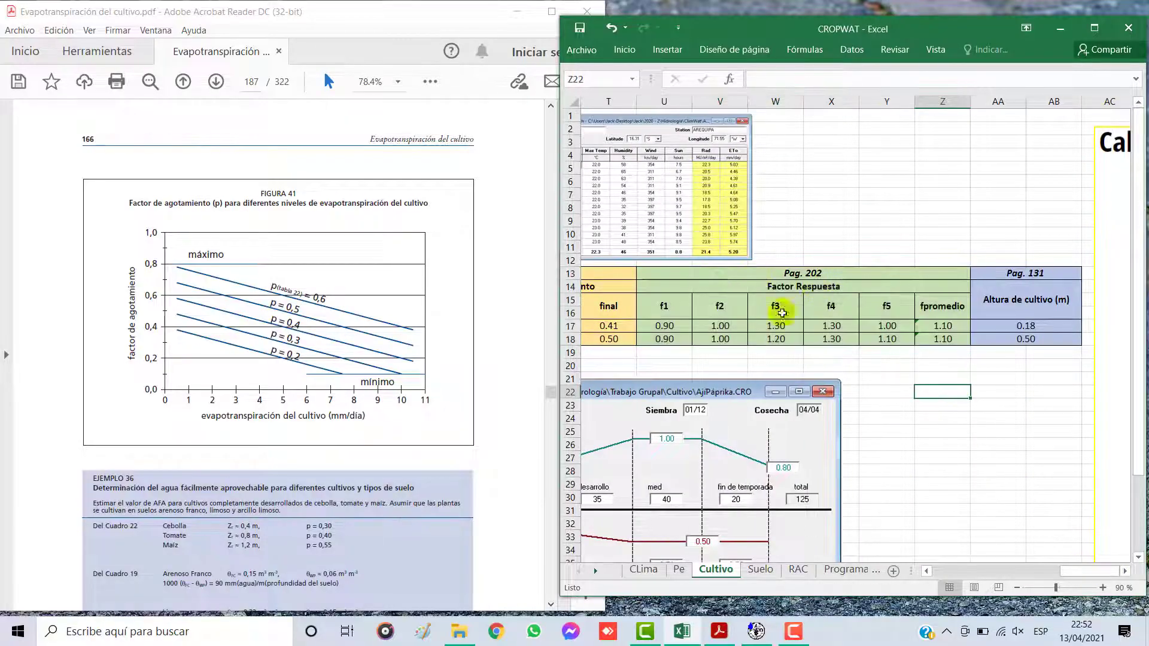
{"action": "left_click", "coordinate": [802, 272]}
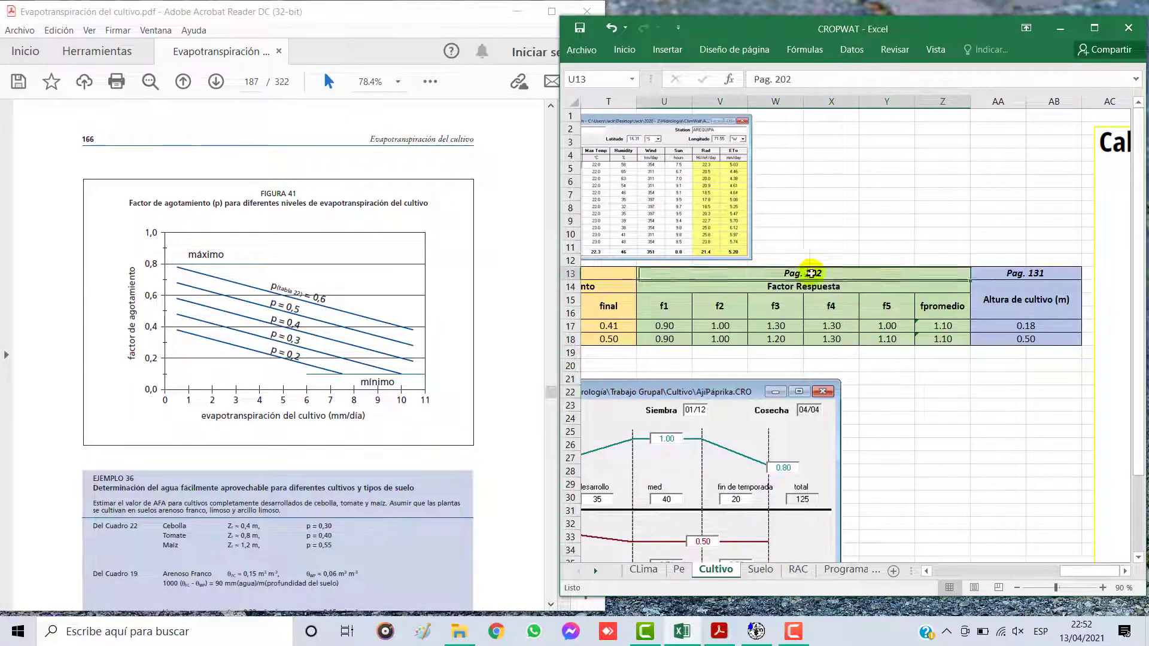
Step: Go to page 202 of the FAO PDF and highlight the Cebolla and Pimiento rows with their Ky values in Cuadro 24
{"action": "left_click", "coordinate": [255, 81]}
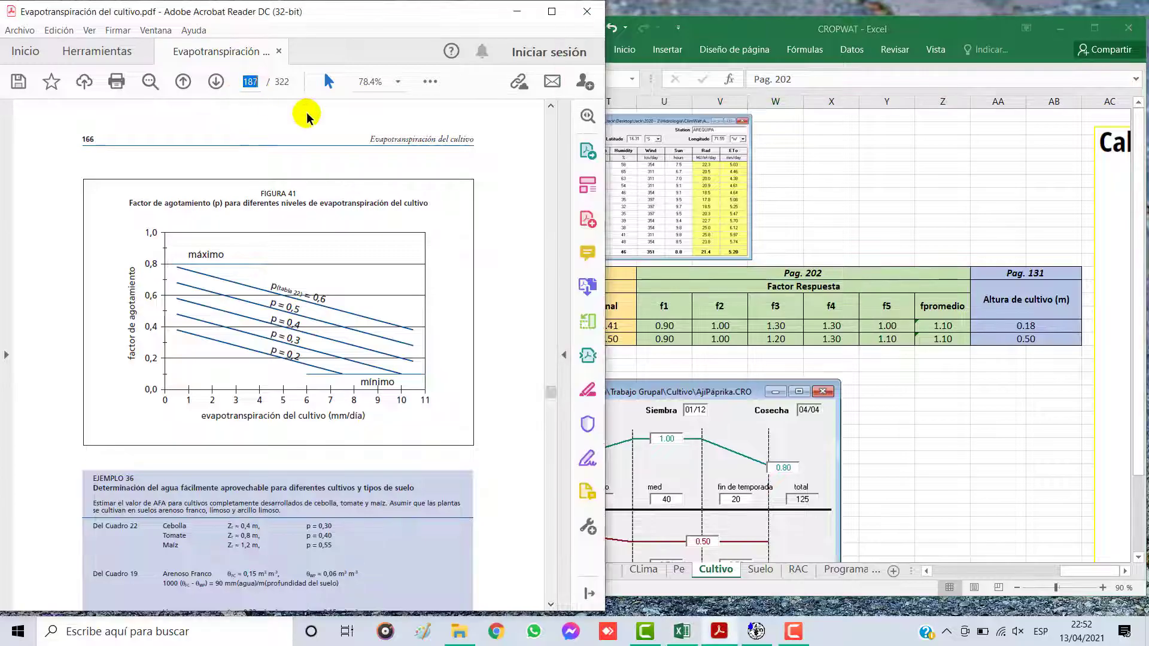
{"action": "type", "text": "202"}
{"action": "key", "text": "Return"}
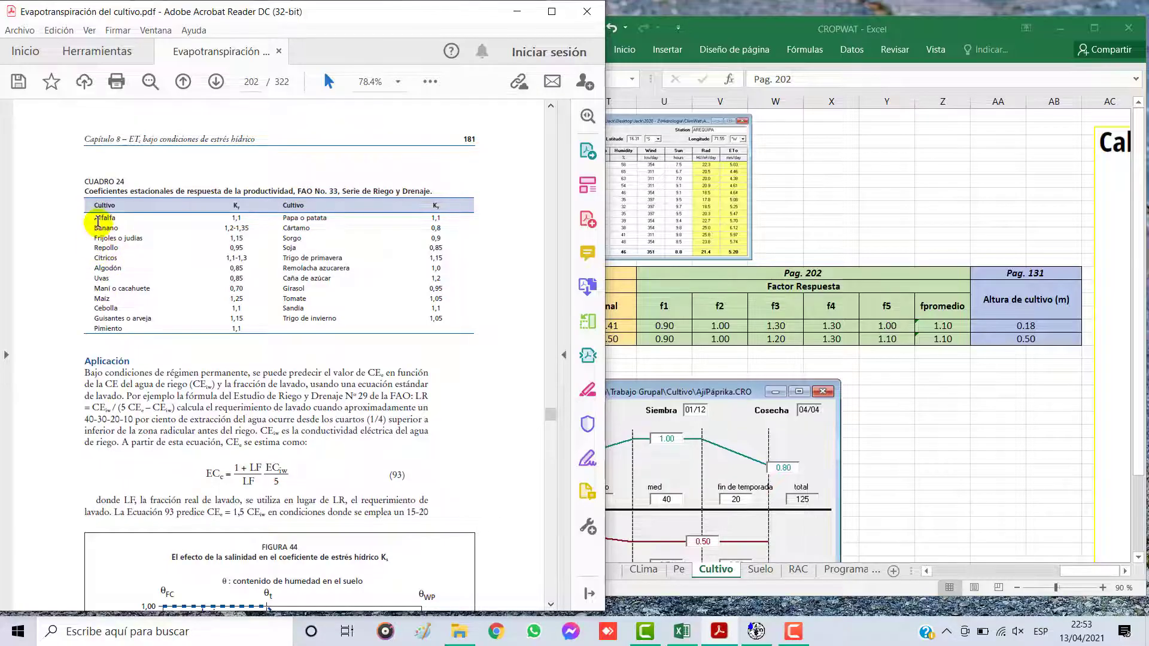
{"action": "left_click_drag", "start_coordinate": [97, 306], "coordinate": [257, 311]}
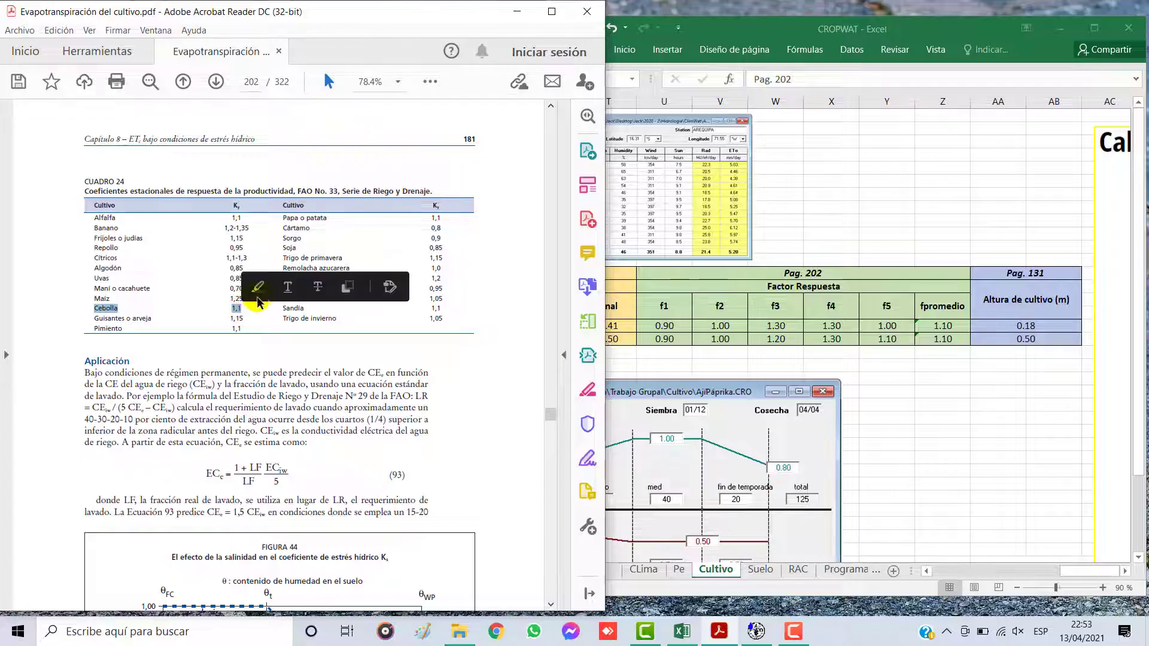
{"action": "left_click", "coordinate": [260, 288]}
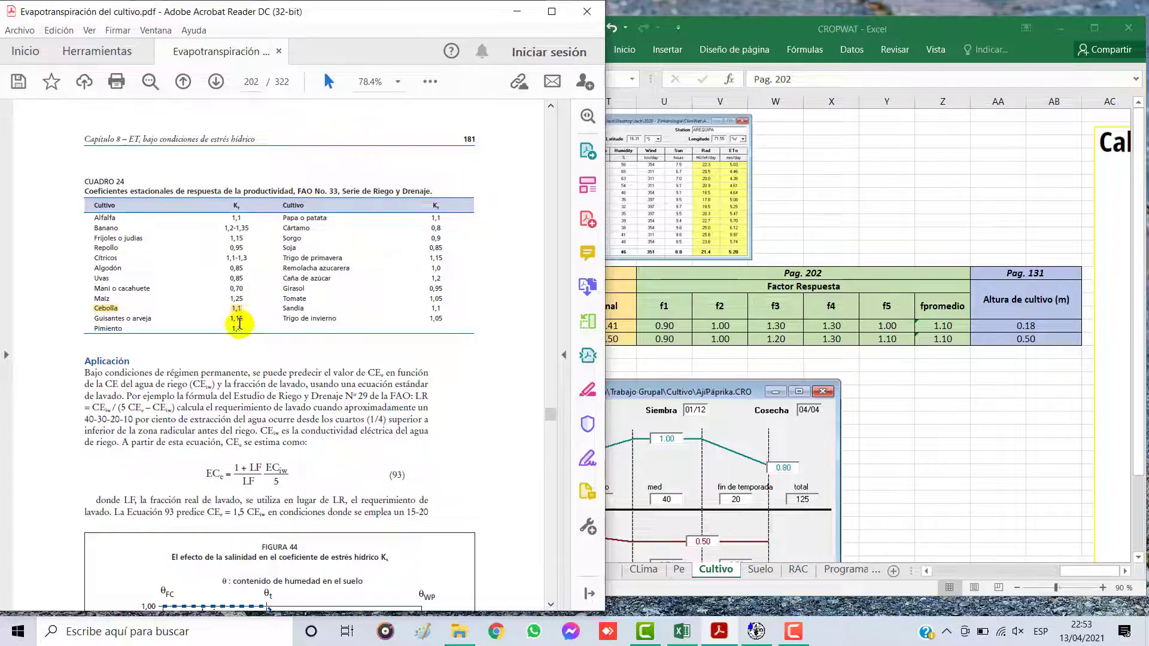
{"action": "left_click_drag", "start_coordinate": [97, 328], "coordinate": [239, 334]}
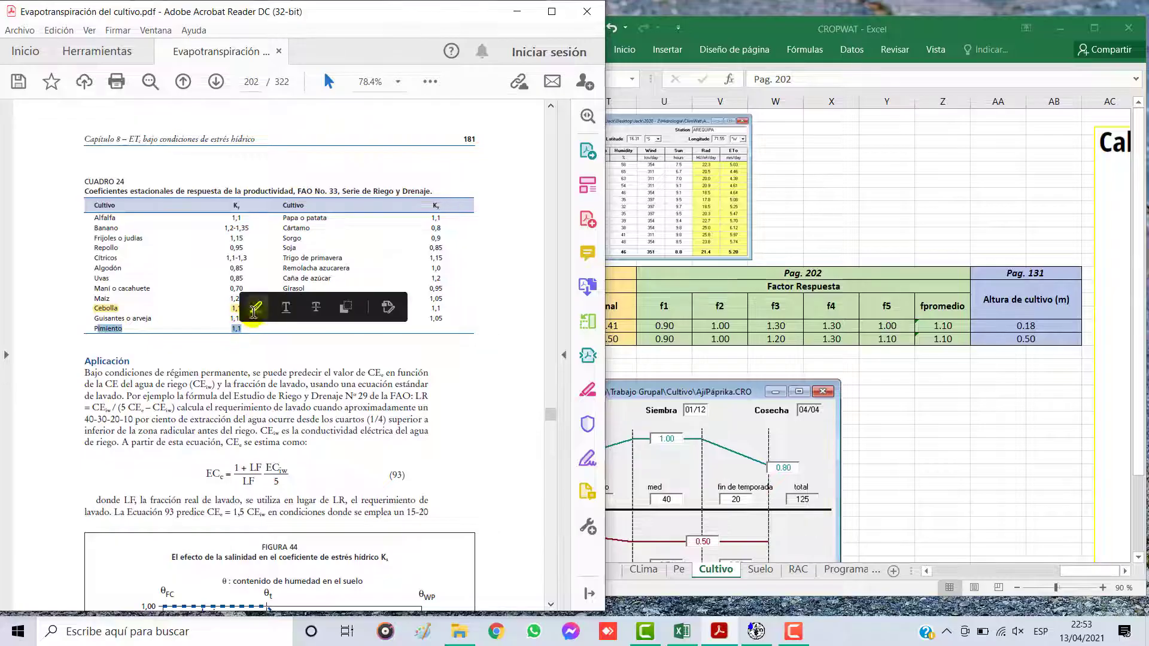
{"action": "left_click", "coordinate": [255, 309]}
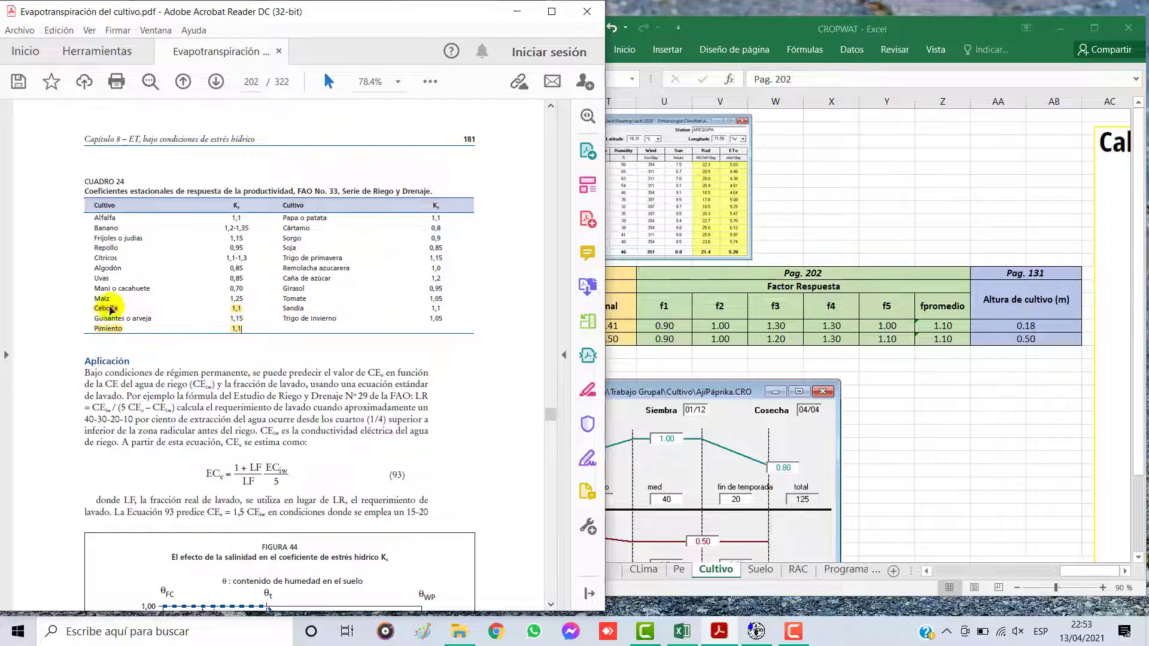
Step: Compare the fpromedio and f1 to f5 response factors of both crops with the highlighted Ky values in Cuadro 24
{"action": "left_click", "coordinate": [952, 338]}
{"action": "left_click", "coordinate": [948, 326]}
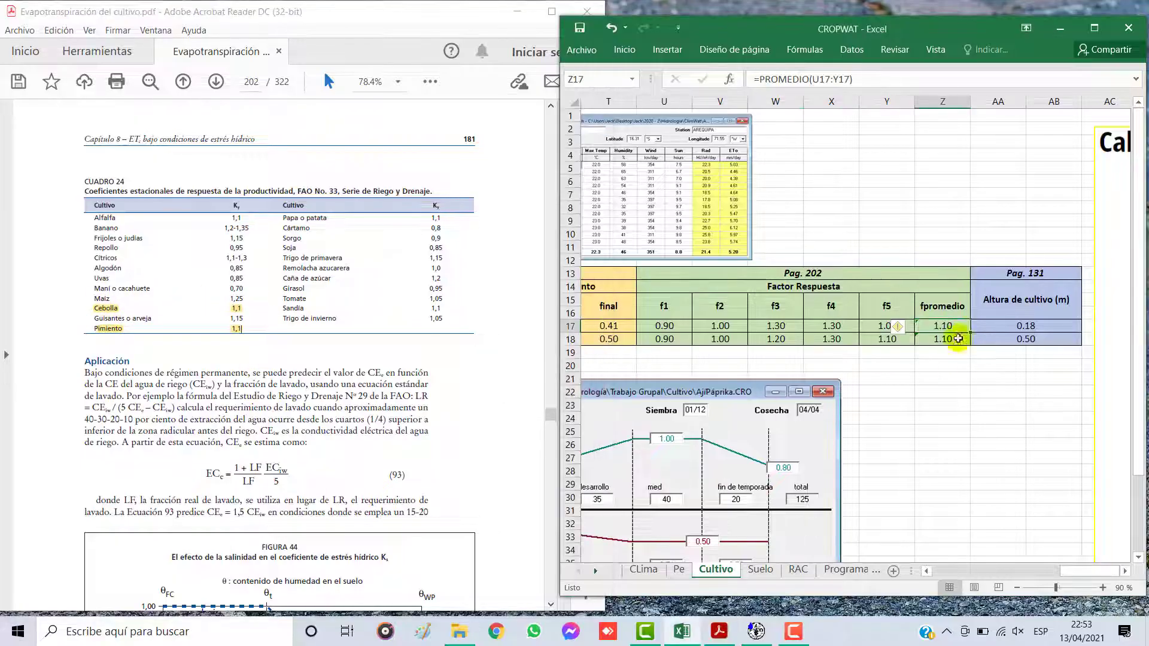
{"action": "left_click", "coordinate": [935, 340]}
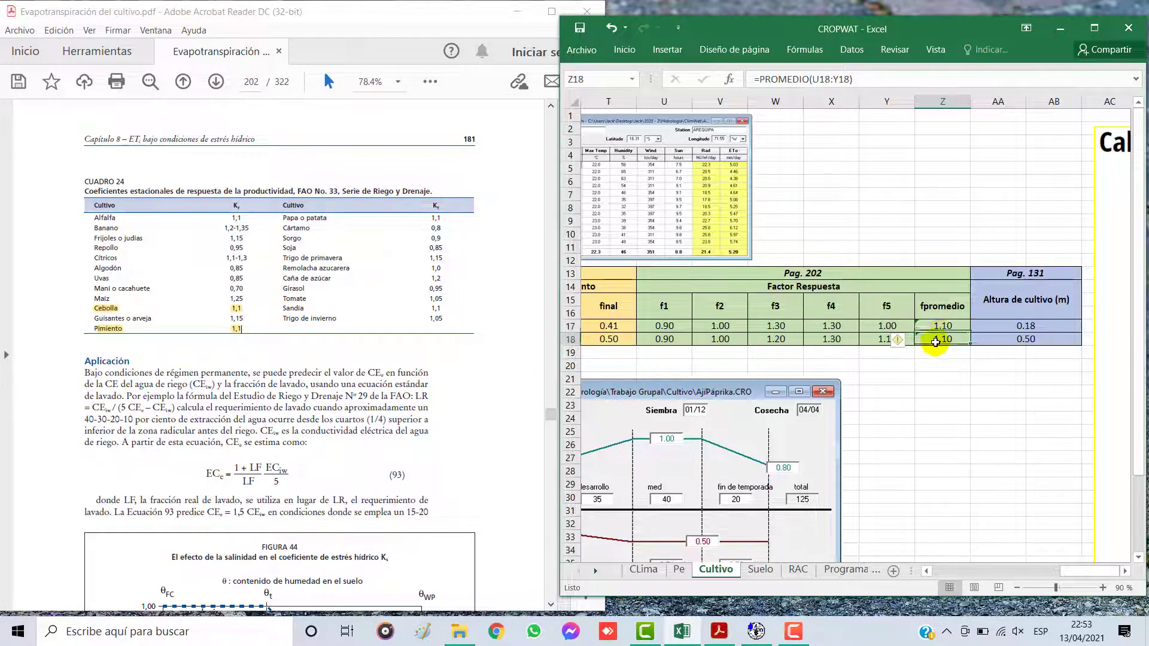
{"action": "left_click", "coordinate": [772, 339]}
{"action": "left_click_drag", "start_coordinate": [679, 325], "coordinate": [886, 325]}
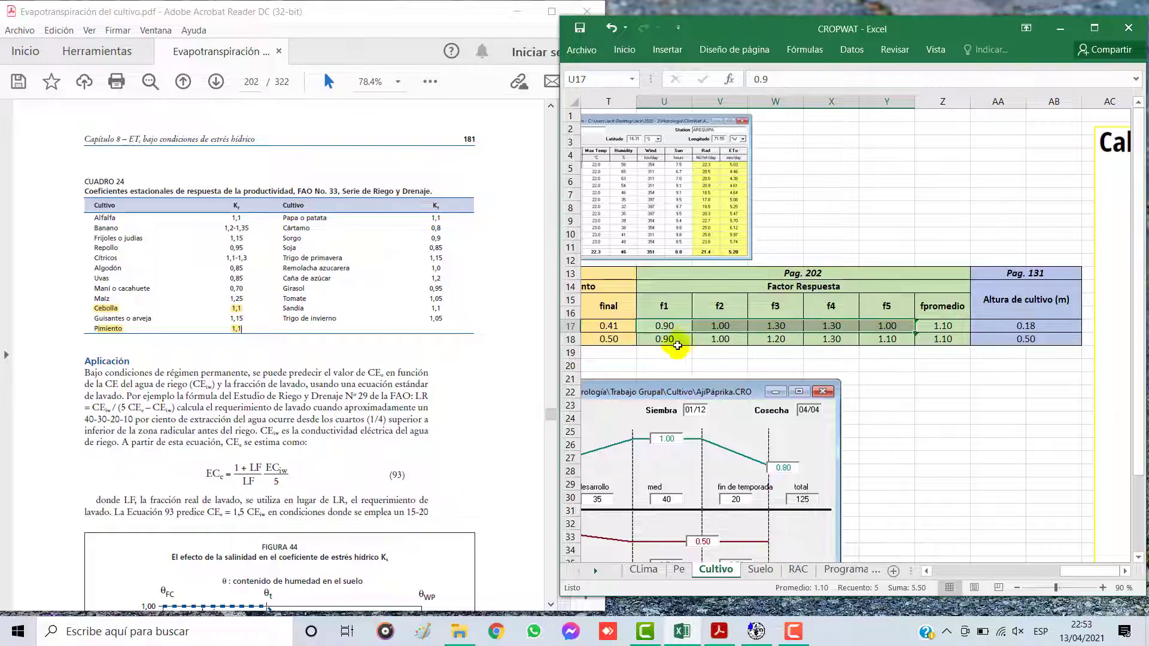
{"action": "left_click", "coordinate": [681, 328]}
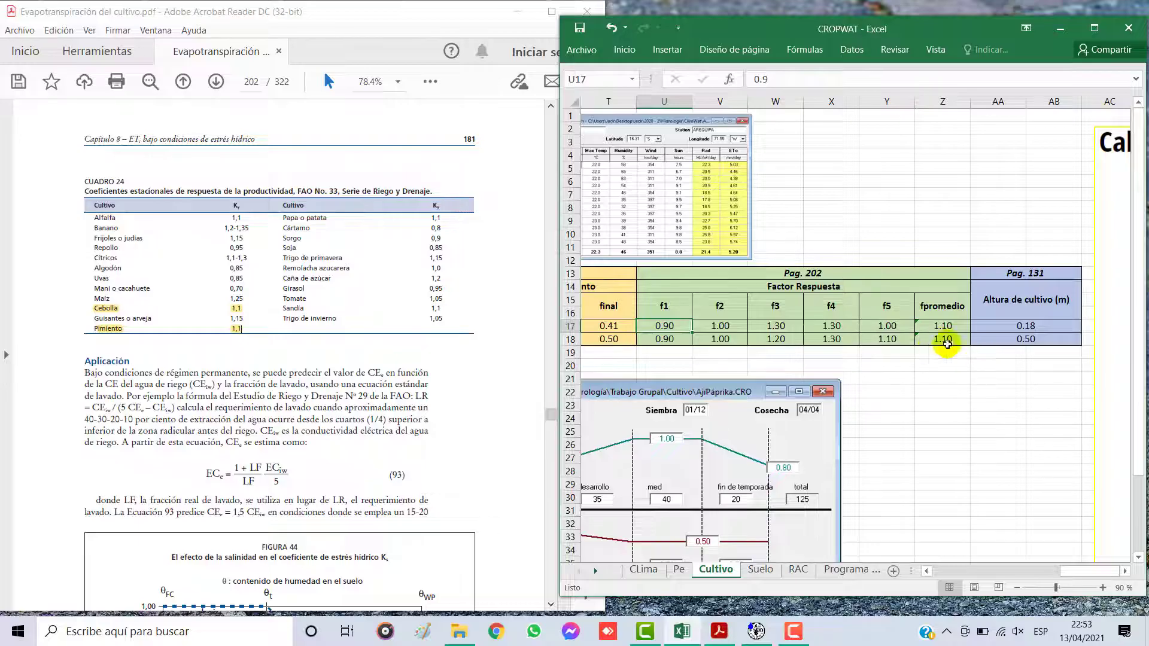
Step: Go to page 131 of the FAO PDF, referenced for Altura de cultivo, and highlight the Cebolla and Pimiento Dulce rows in Cuadro 12
{"action": "left_click", "coordinate": [1029, 282]}
{"action": "left_click_drag", "start_coordinate": [1026, 270], "coordinate": [1026, 338]}
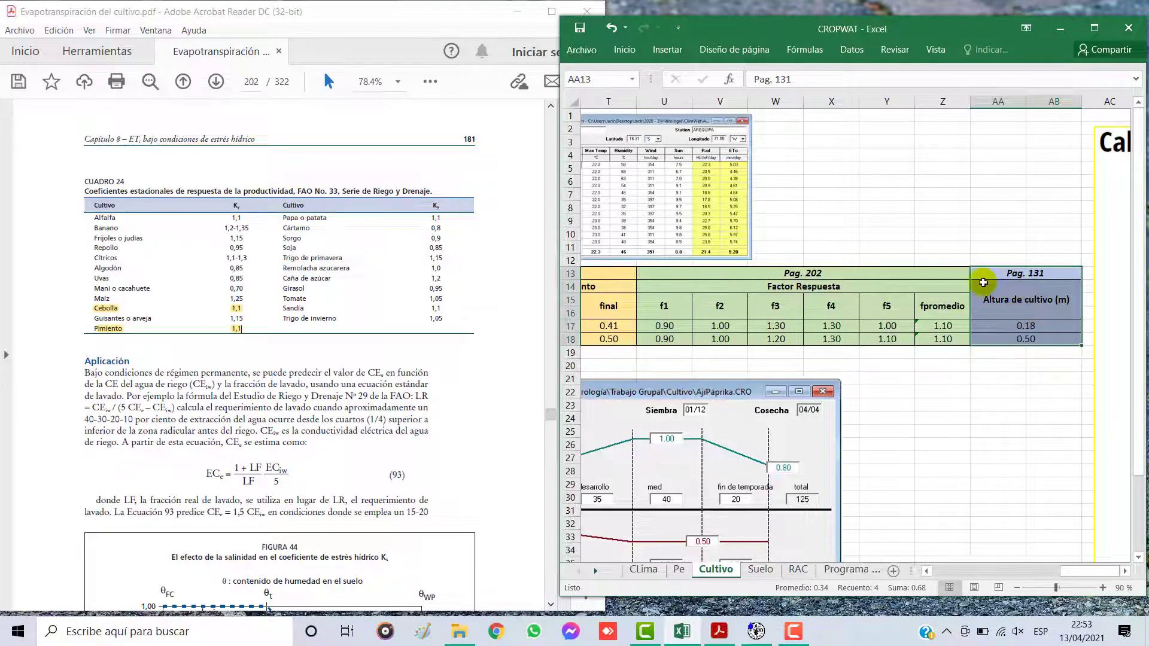
{"action": "left_click", "coordinate": [258, 80]}
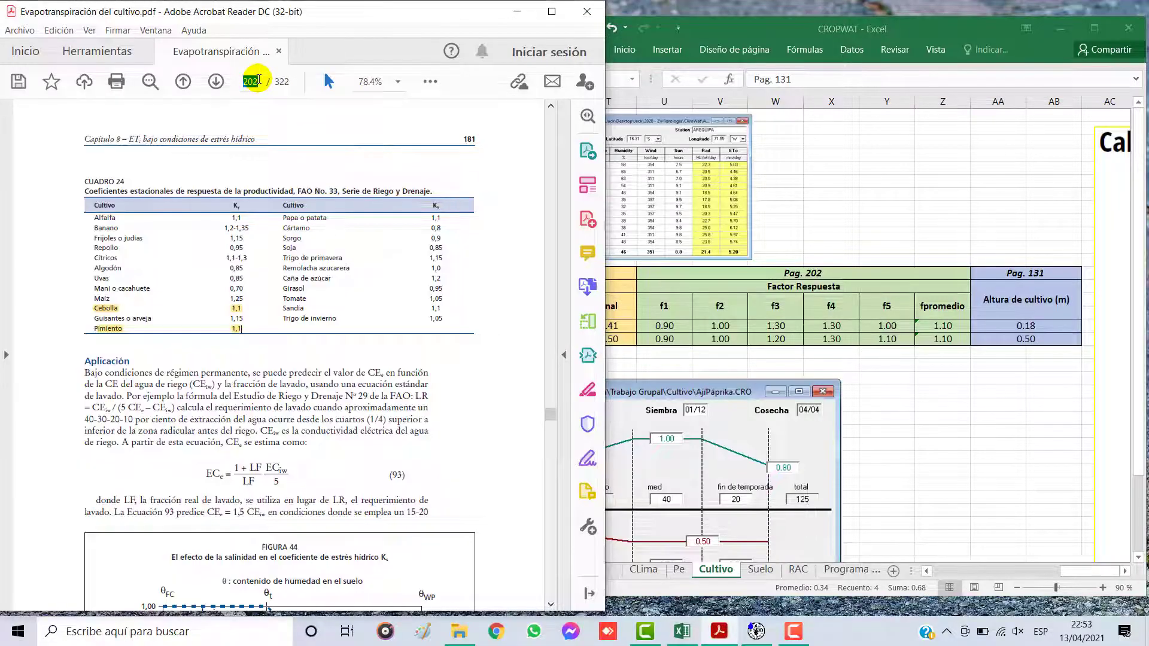
{"action": "key", "text": "Return"}
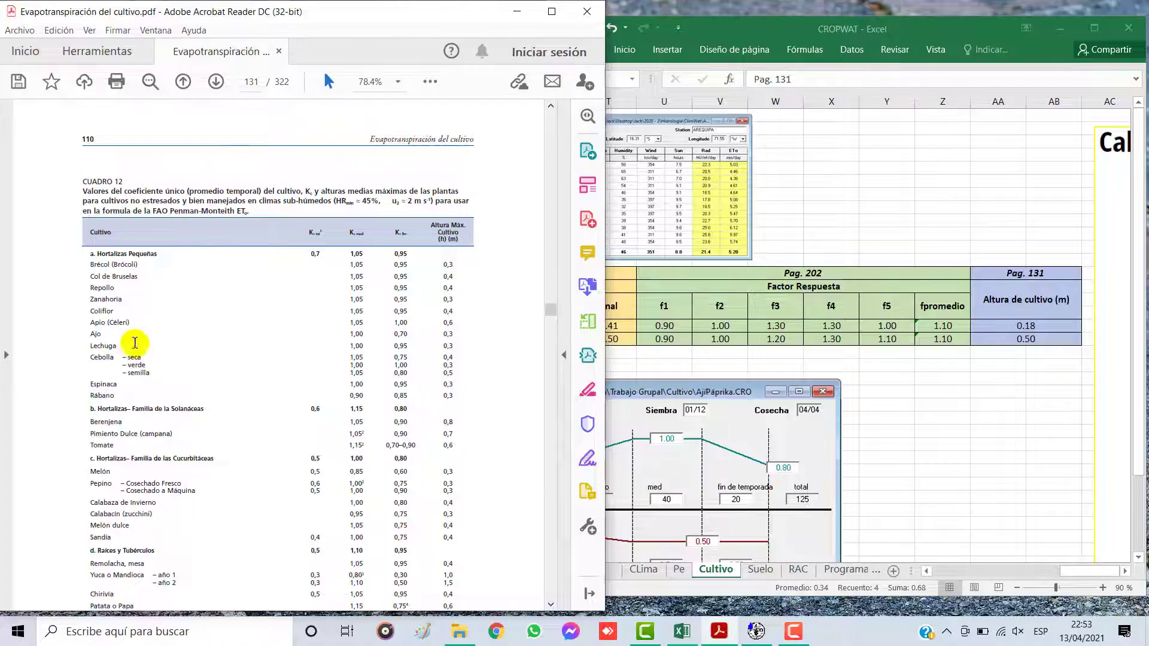
{"action": "left_click_drag", "start_coordinate": [92, 356], "coordinate": [453, 375]}
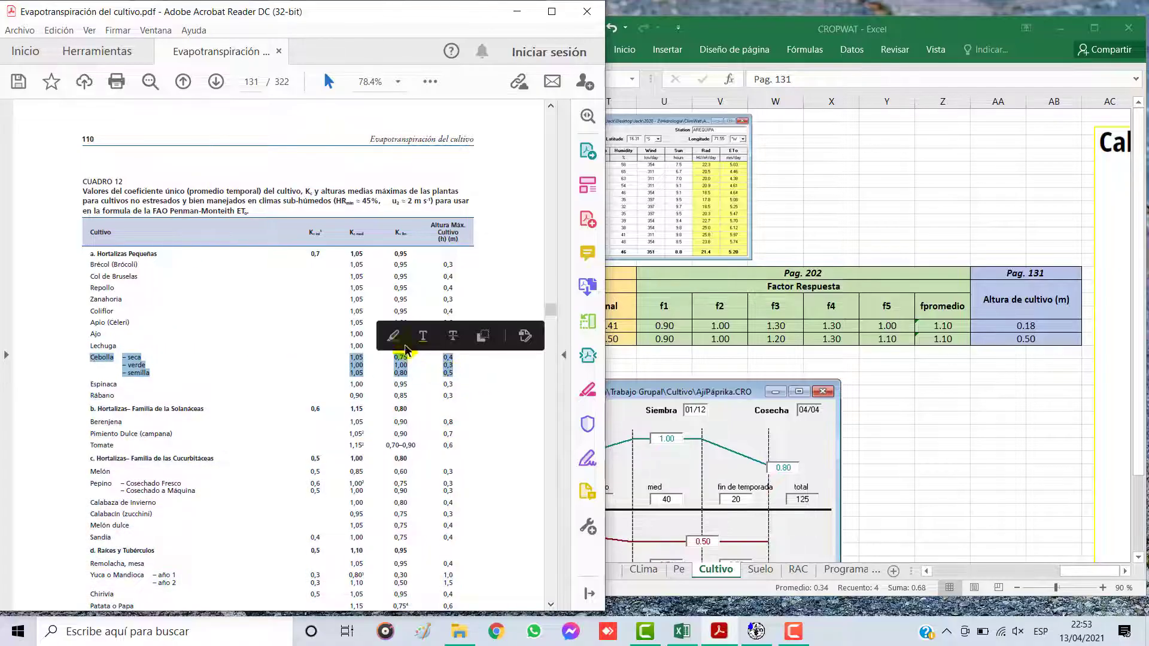
{"action": "left_click", "coordinate": [397, 333]}
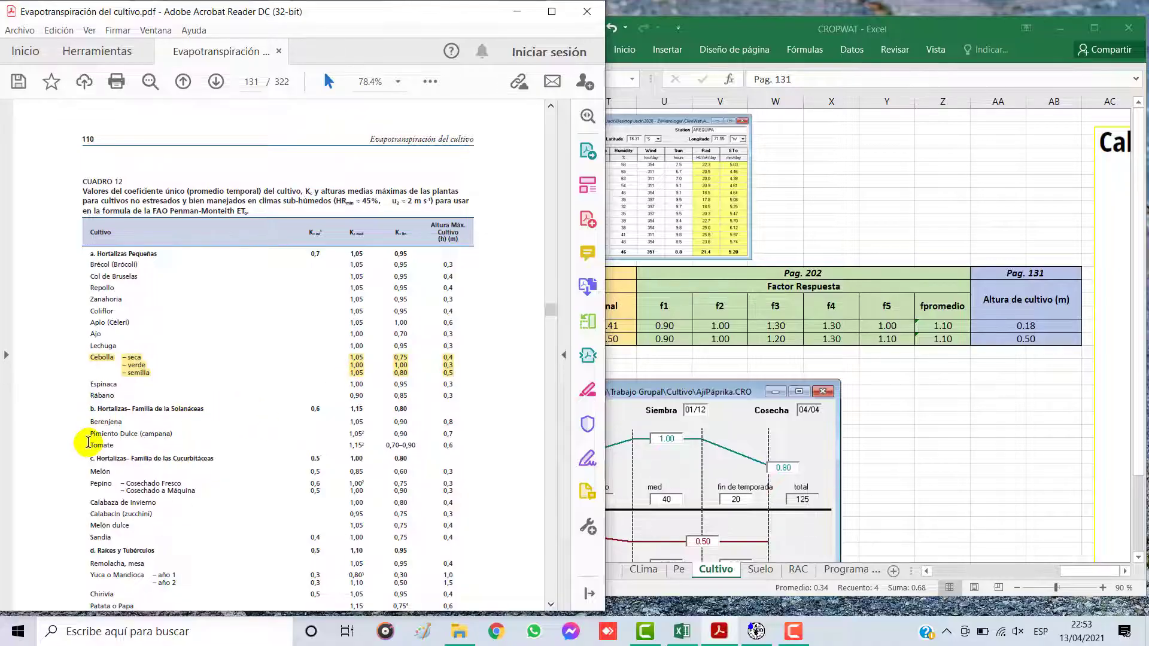
{"action": "left_click_drag", "start_coordinate": [88, 435], "coordinate": [450, 431]}
{"action": "left_click", "coordinate": [399, 413]}
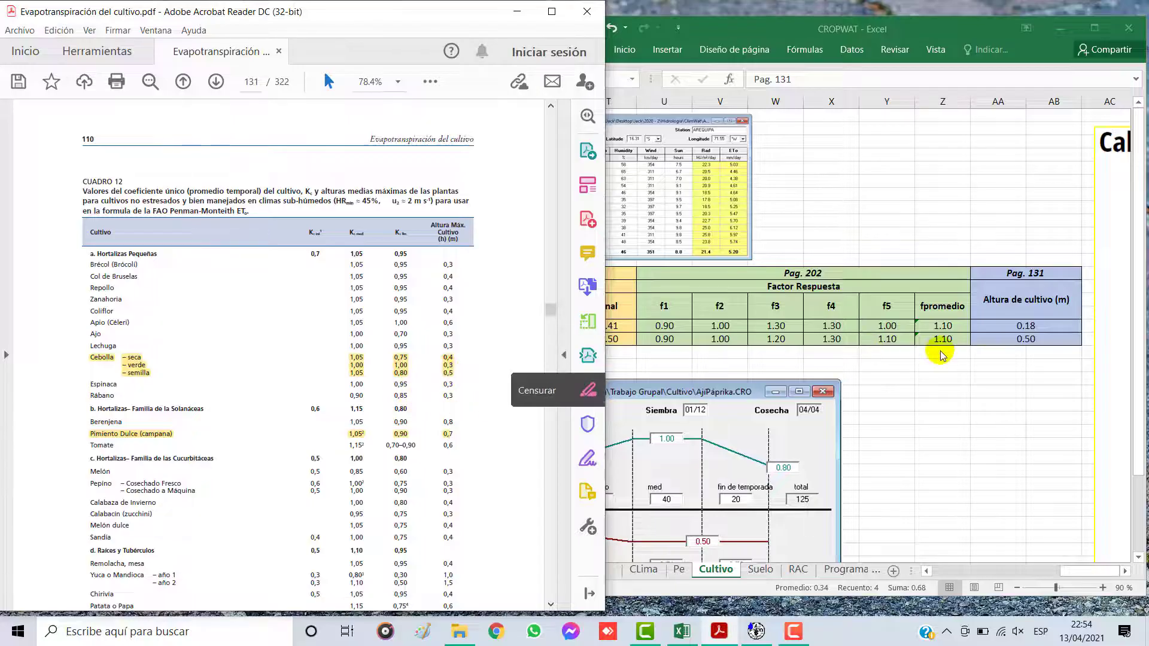
Step: Check the worksheet's Altura de cultivo entry for Cebolla seca against the maximum heights in Cuadro 12
{"action": "left_click", "coordinate": [1026, 323]}
{"action": "left_click", "coordinate": [1021, 308]}
{"action": "left_click", "coordinate": [1022, 324]}
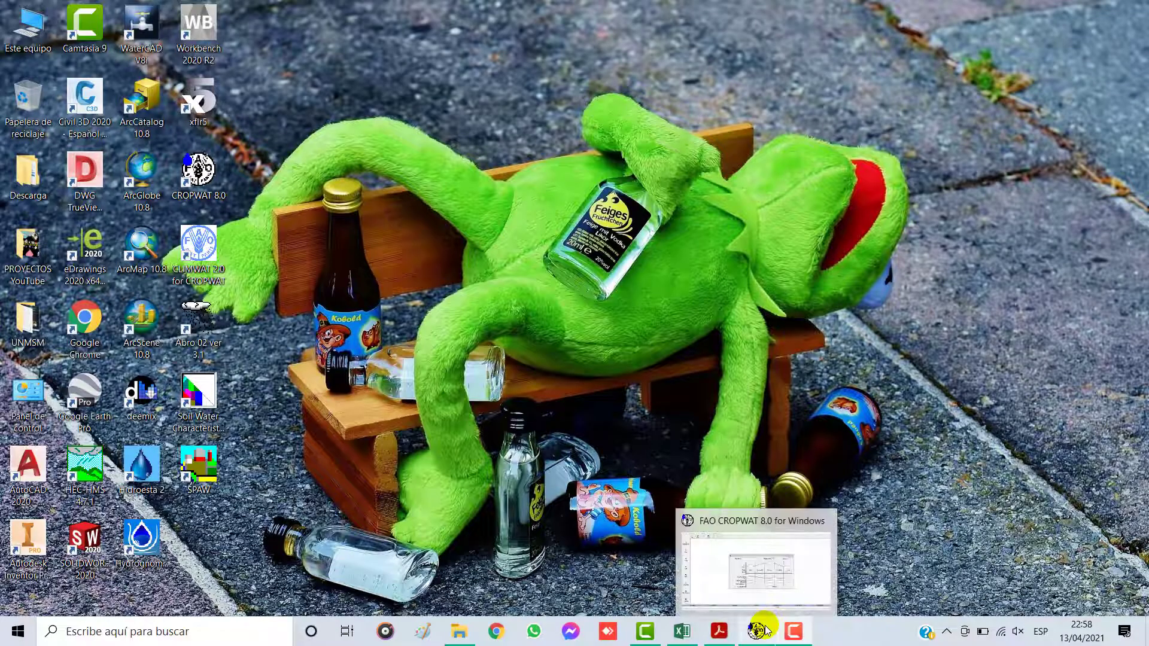
Step: Switch to CROPWAT's blank Dry crop form, shrink its window and place it beside the Excel workbook
{"action": "left_click", "coordinate": [765, 630]}
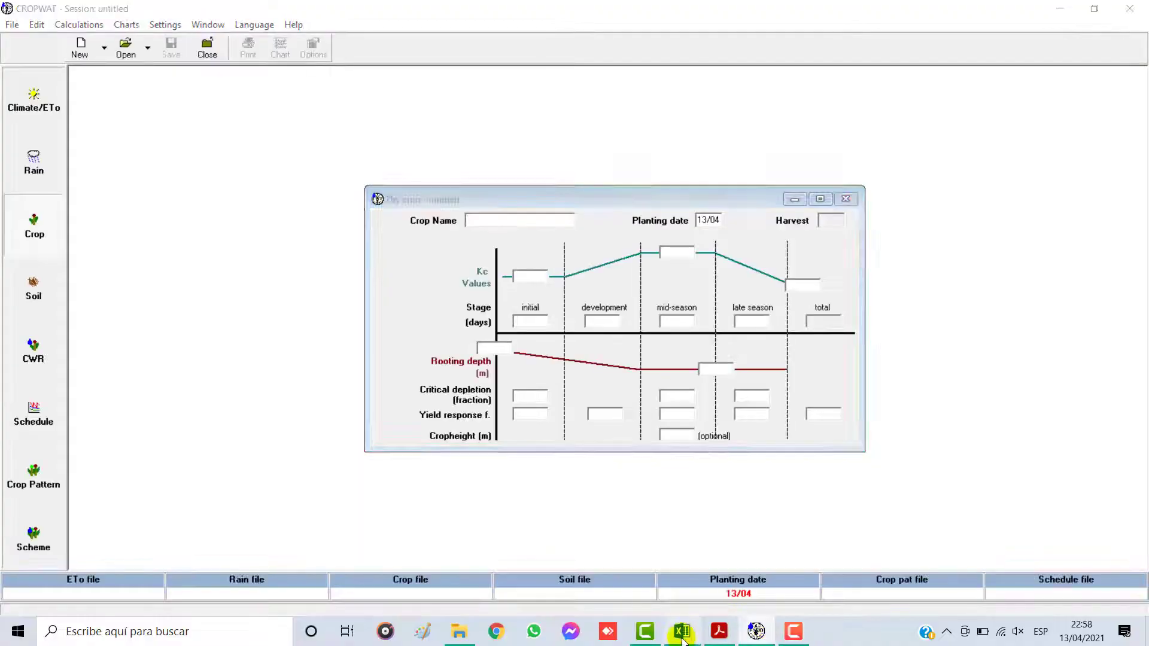
{"action": "left_click", "coordinate": [681, 631]}
{"action": "left_click_drag", "start_coordinate": [975, 570], "coordinate": [990, 570]}
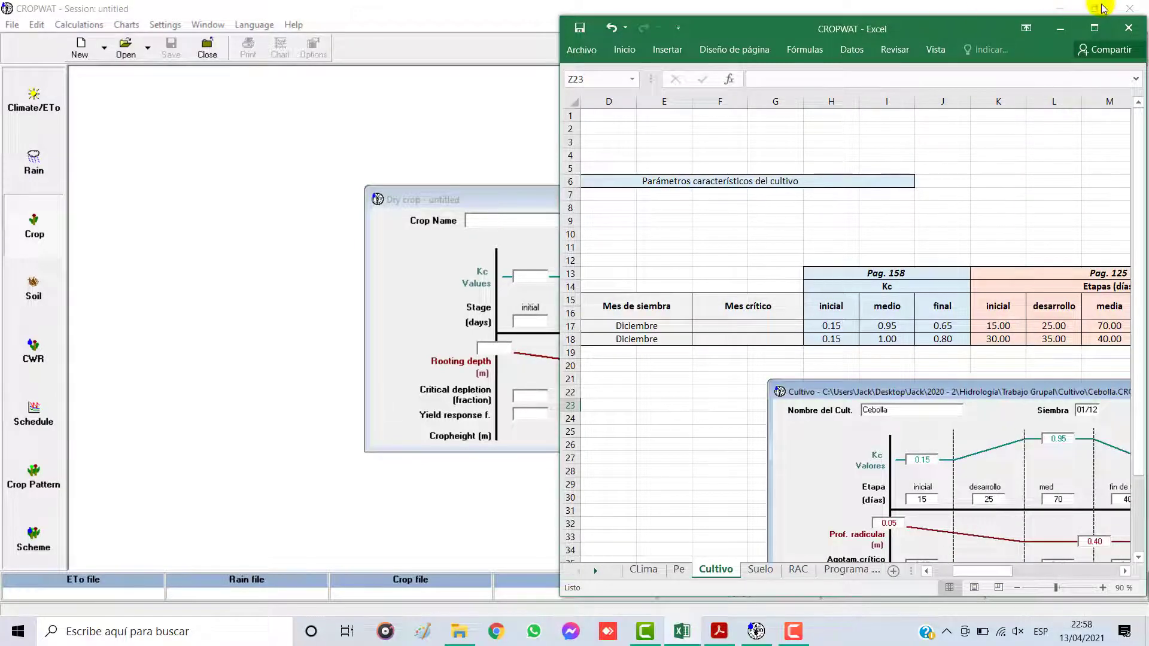
{"action": "left_click", "coordinate": [1100, 8]}
{"action": "left_click_drag", "start_coordinate": [787, 160], "coordinate": [658, 93]}
{"action": "left_click_drag", "start_coordinate": [683, 281], "coordinate": [393, 192]}
{"action": "left_click_drag", "start_coordinate": [862, 272], "coordinate": [620, 271]}
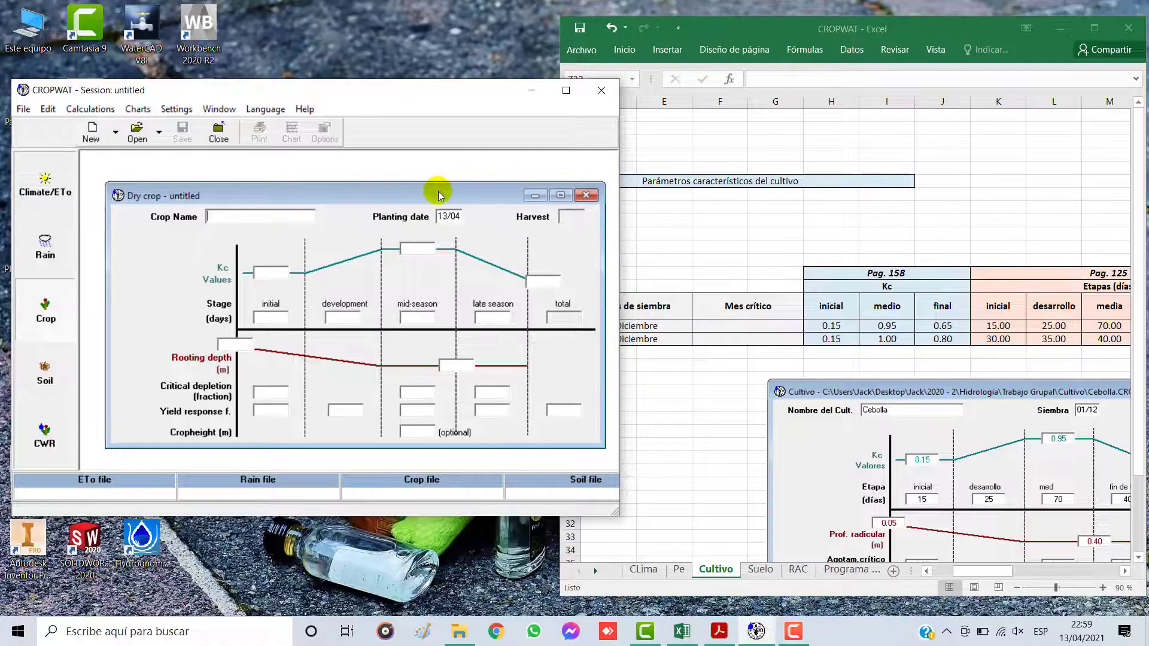
{"action": "left_click_drag", "start_coordinate": [440, 194], "coordinate": [417, 187]}
{"action": "left_click_drag", "start_coordinate": [620, 212], "coordinate": [591, 215]}
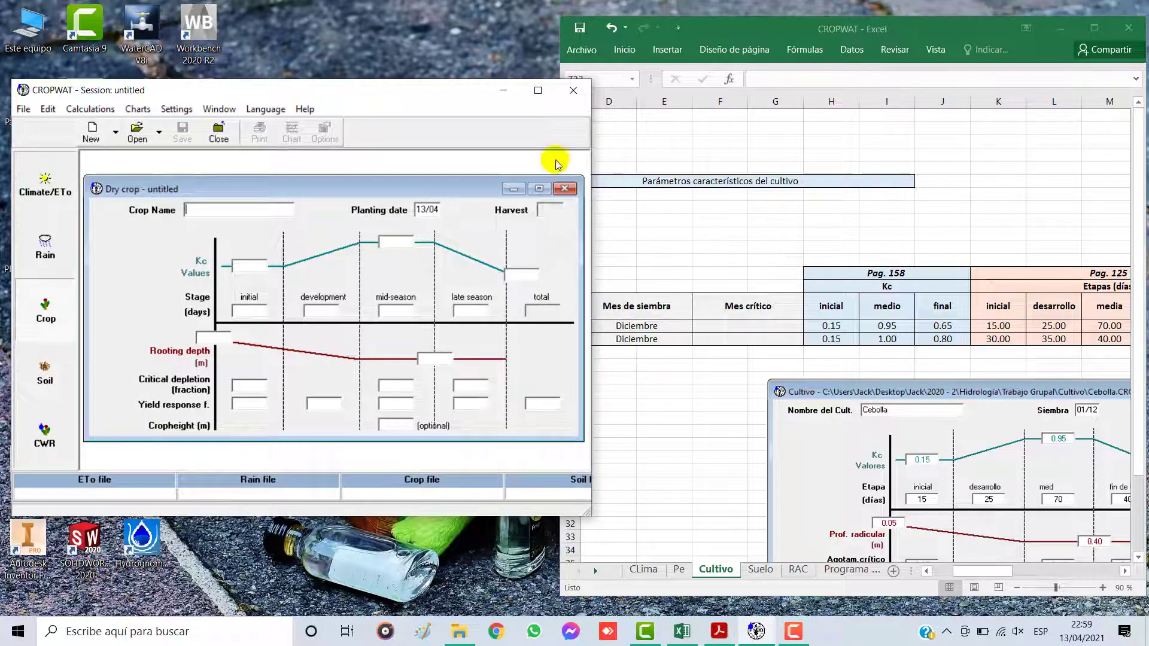
{"action": "left_click_drag", "start_coordinate": [443, 94], "coordinate": [354, 91]}
Step: Select the Cebolla seca row of the crop parameter table in Excel and bring its Kc and Etapas columns into view
{"action": "left_click", "coordinate": [781, 297]}
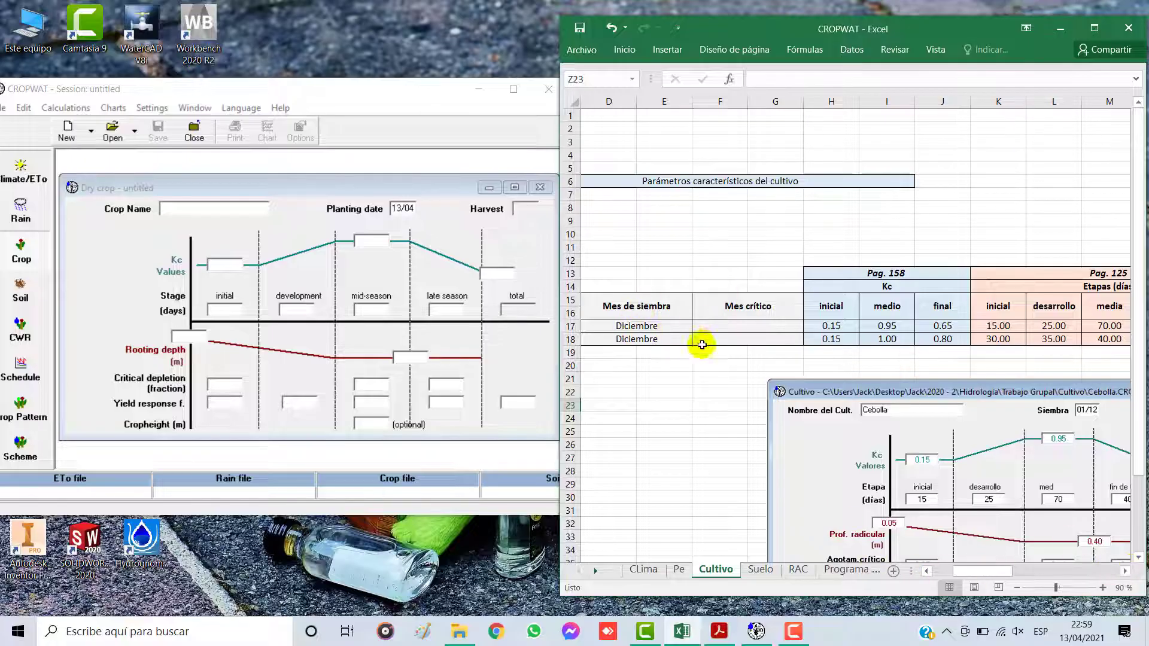
{"action": "left_click", "coordinate": [927, 573]}
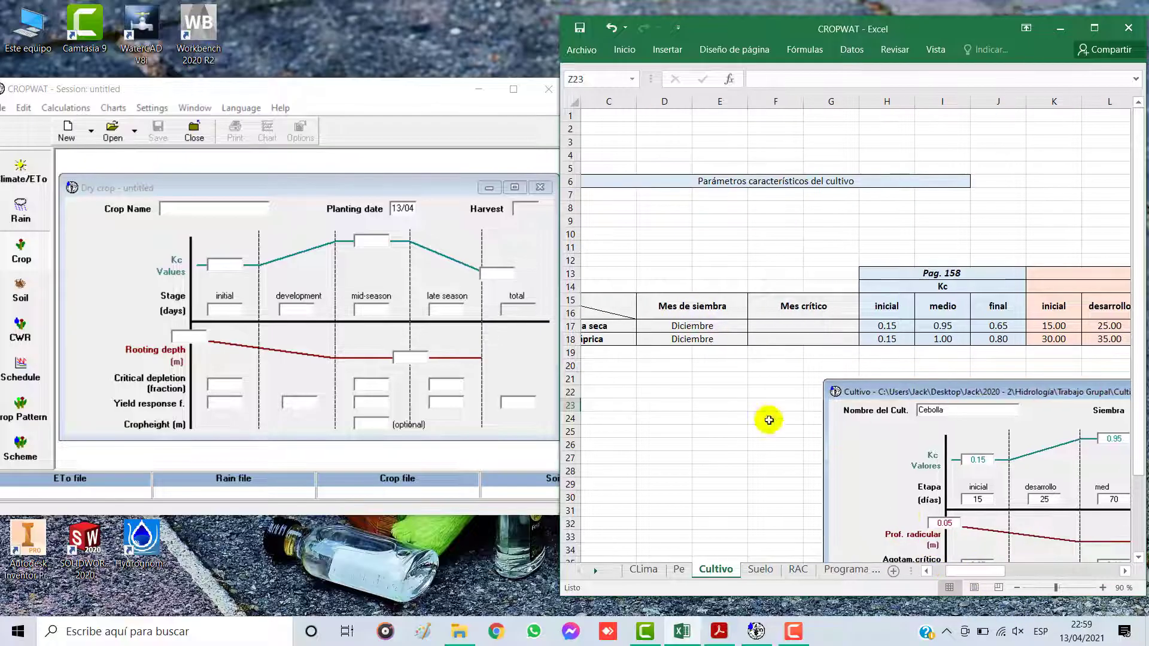
{"action": "double_click", "coordinate": [926, 573]}
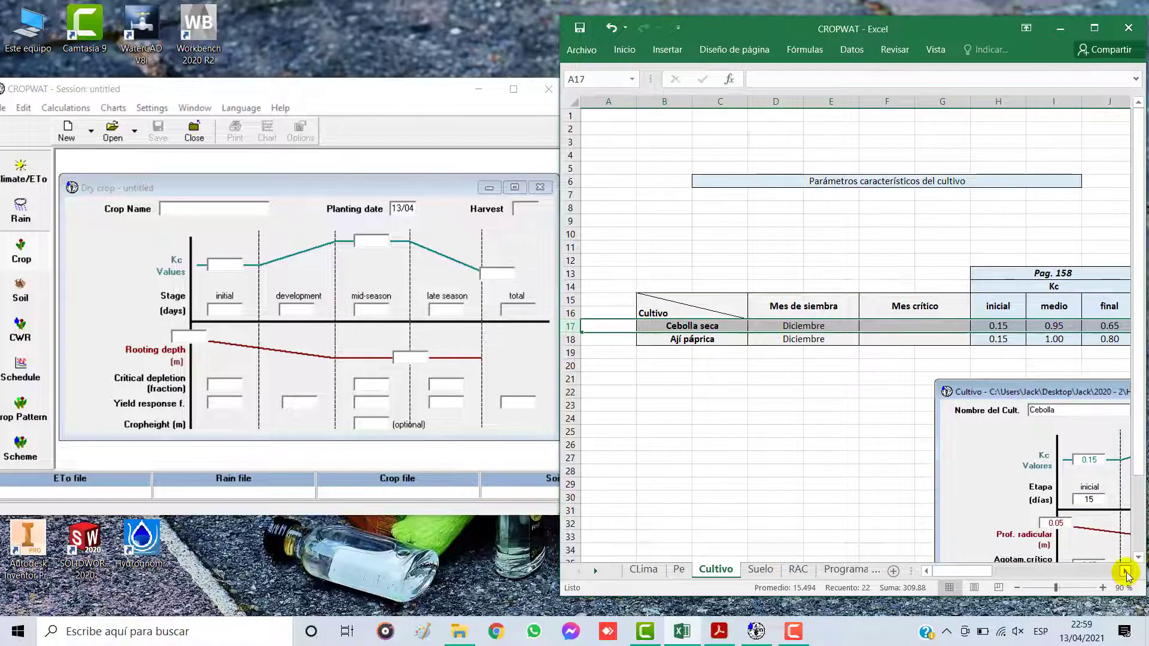
{"action": "left_click", "coordinate": [1125, 571]}
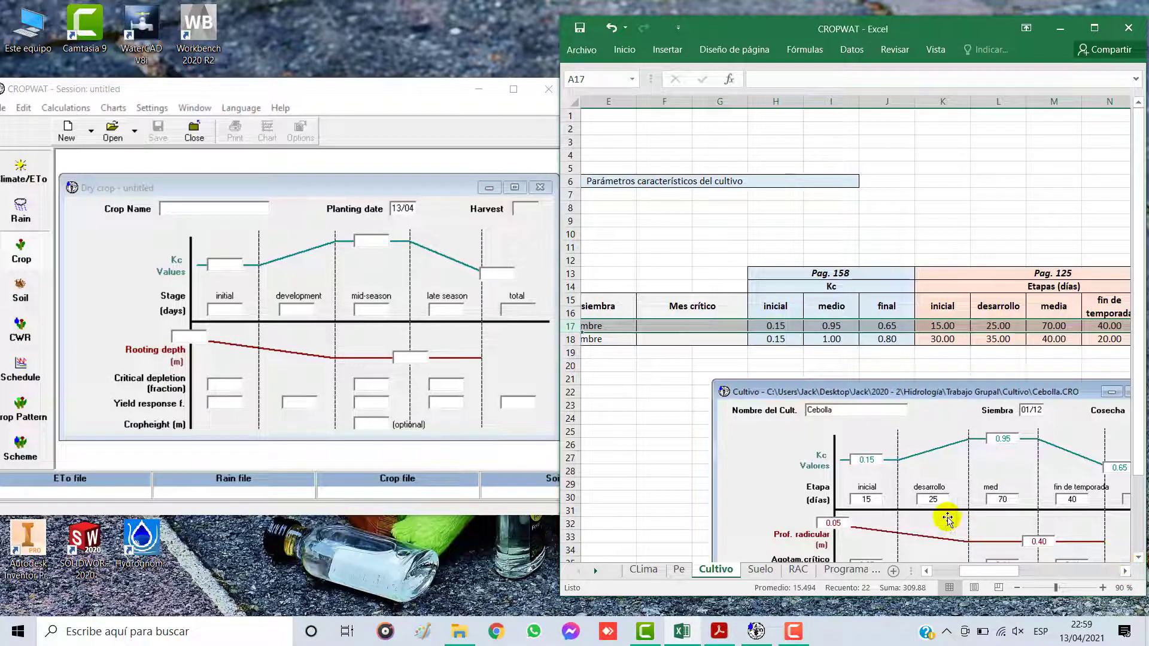
Step: Name the crop Cebolla in the CROPWAT Dry crop form and set its planting date to 01/12
{"action": "left_click", "coordinate": [179, 209]}
{"action": "type", "text": "Cebolla"}
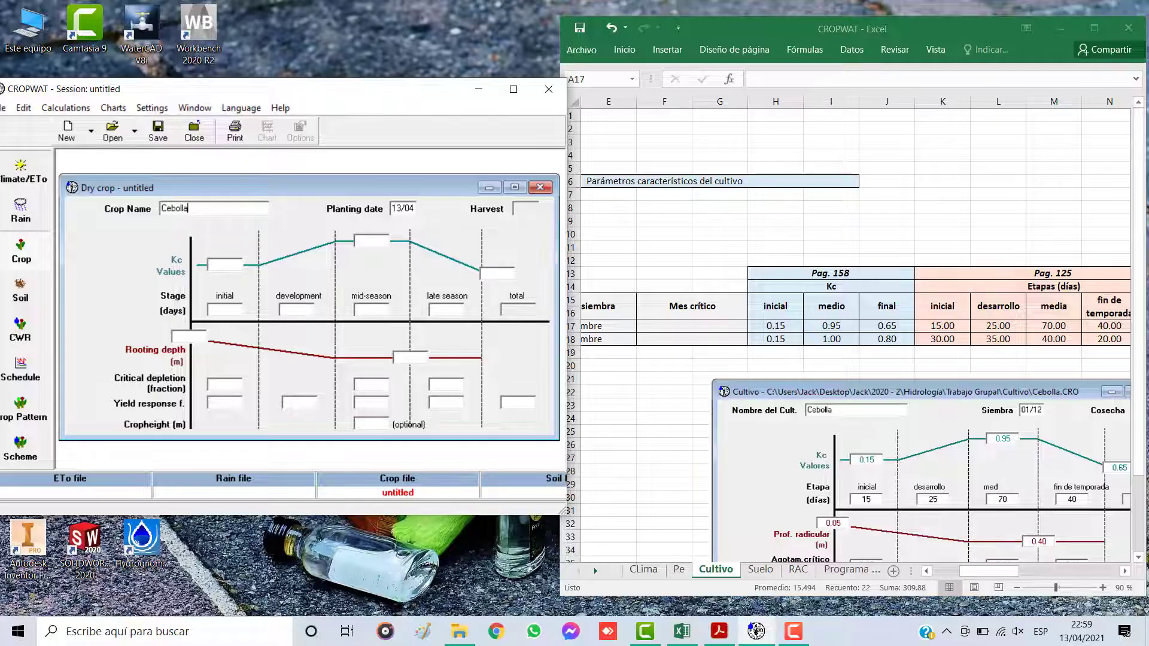
{"action": "left_click", "coordinate": [402, 208]}
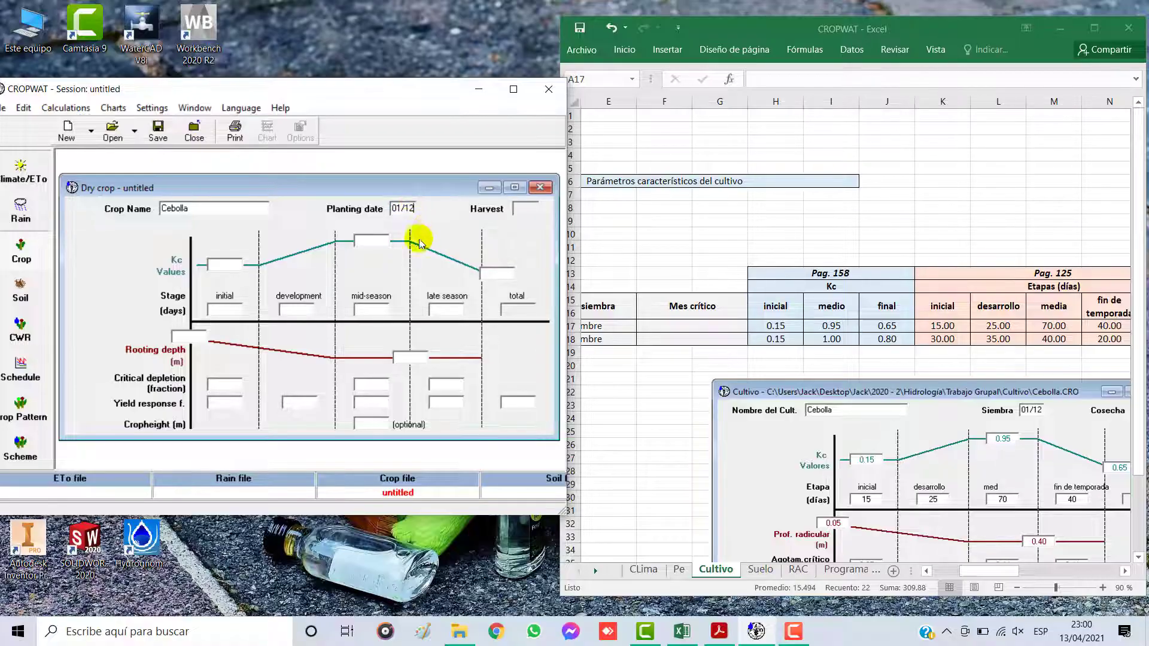
Step: Enter the onion's Kc values from the Excel table: 0.15 initial, 0.95 mid-season and 0.65 at the end
{"action": "left_click", "coordinate": [364, 242]}
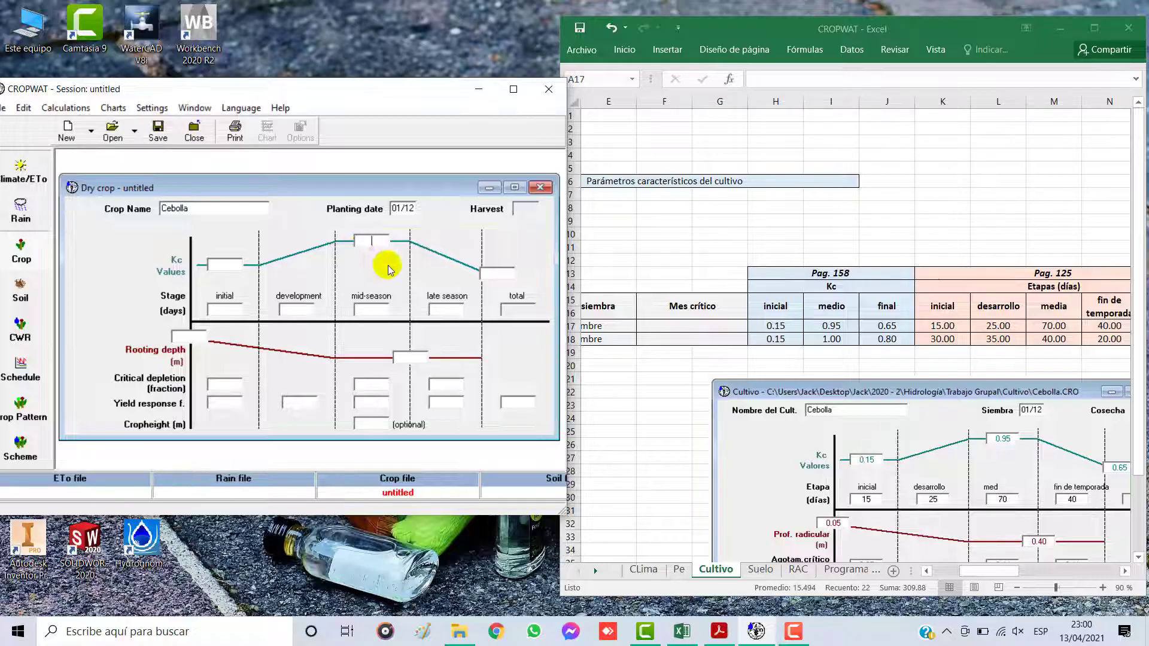
{"action": "left_click", "coordinate": [965, 568]}
{"action": "scroll", "coordinate": [995, 574], "scroll_direction": "right", "scroll_amount": 2}
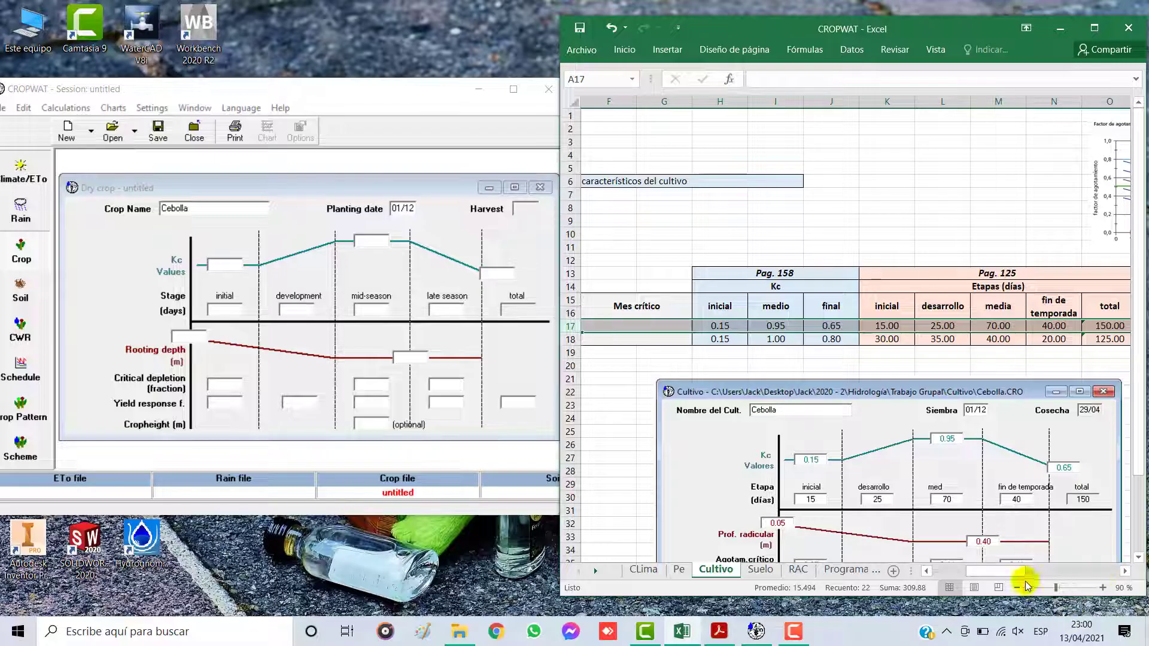
{"action": "scroll", "coordinate": [1013, 570], "scroll_direction": "right", "scroll_amount": 1}
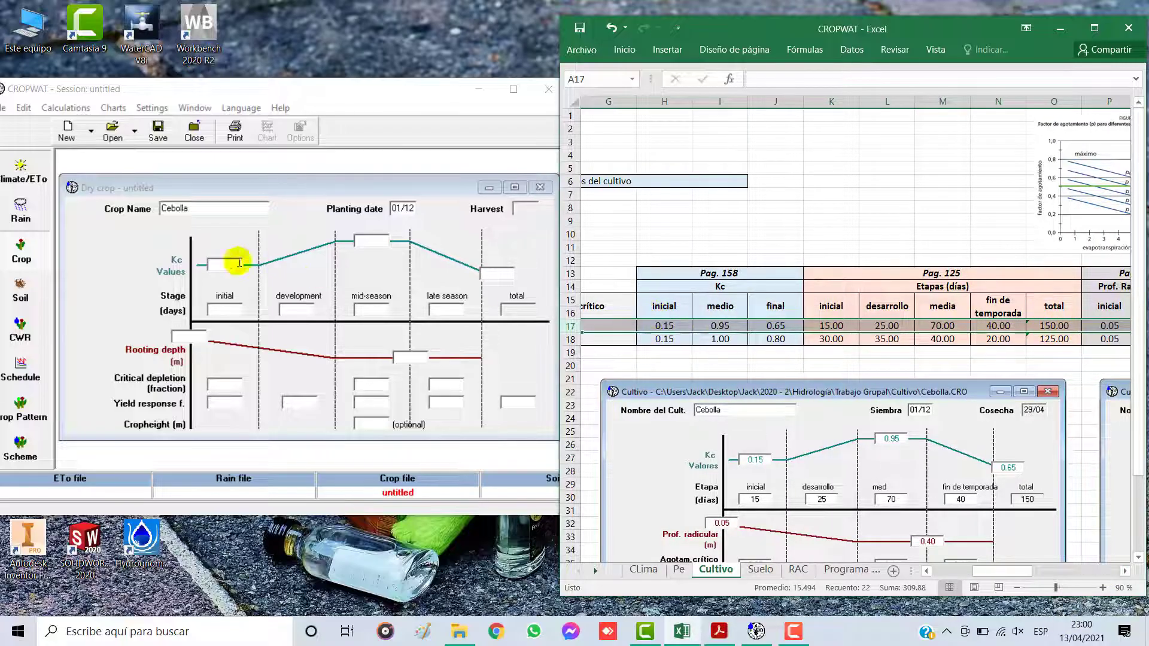
{"action": "left_click", "coordinate": [218, 264]}
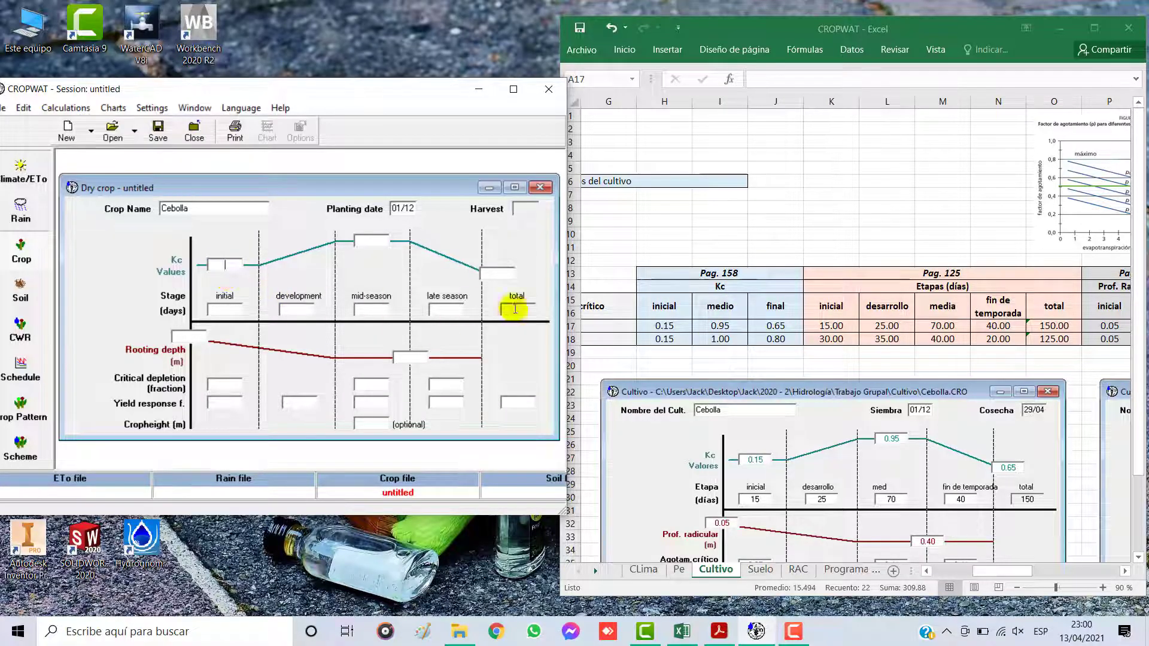
{"action": "left_click", "coordinate": [572, 327]}
{"action": "left_click", "coordinate": [231, 264]}
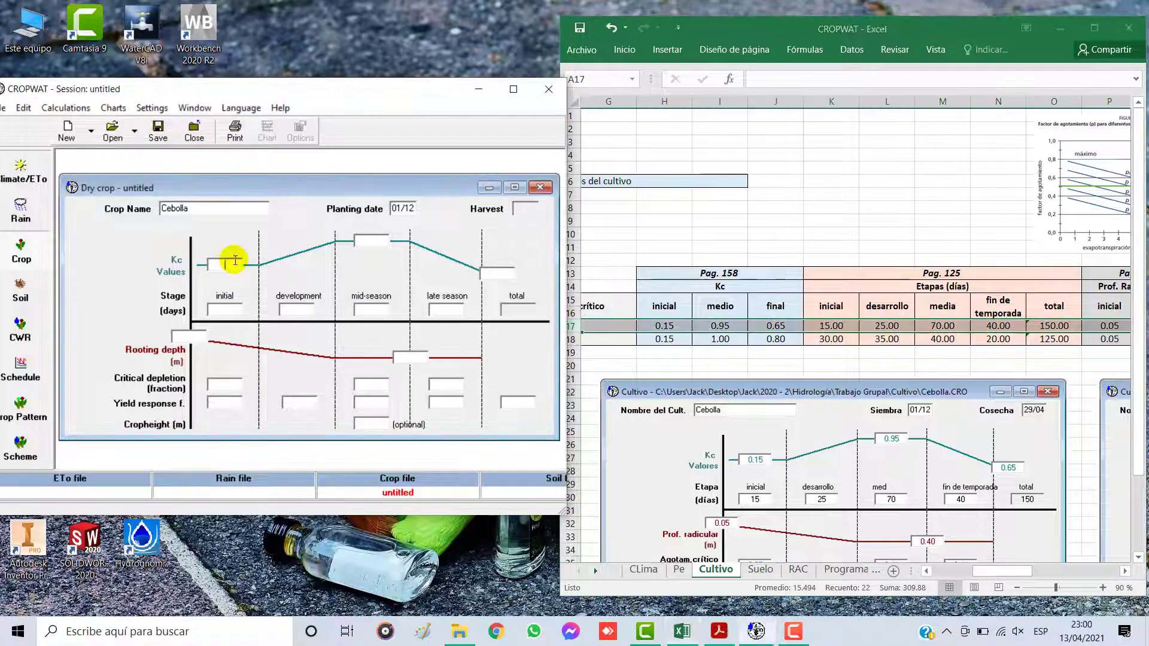
{"action": "type", "text": "0"}
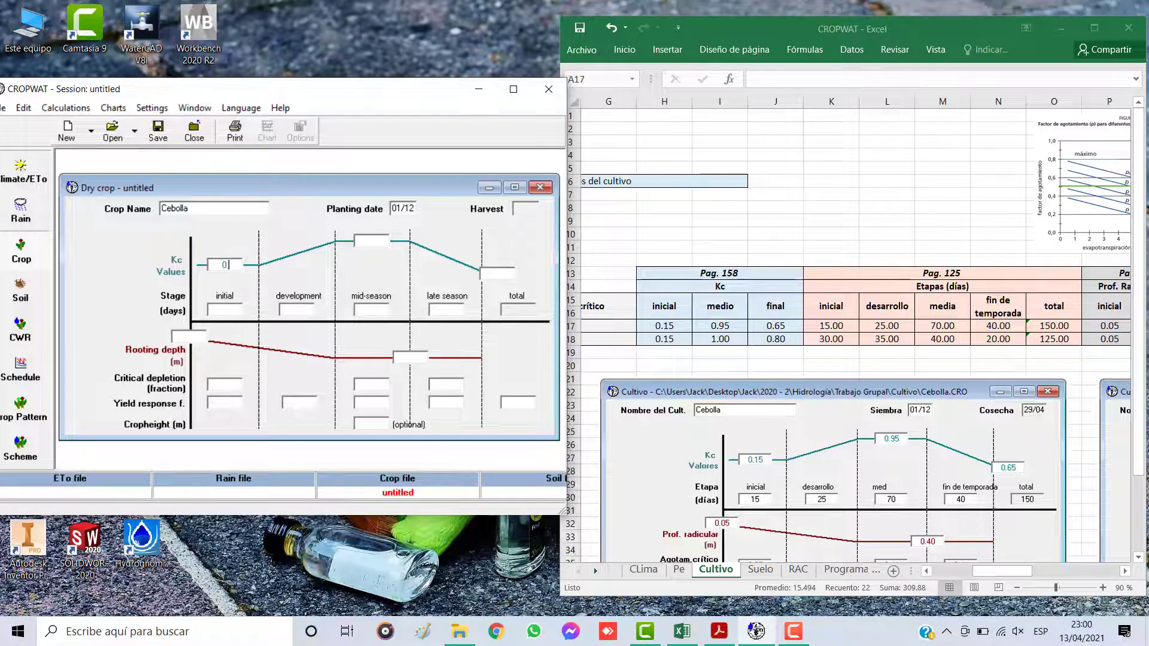
{"action": "type", "text": ".15"}
{"action": "left_click", "coordinate": [372, 239]}
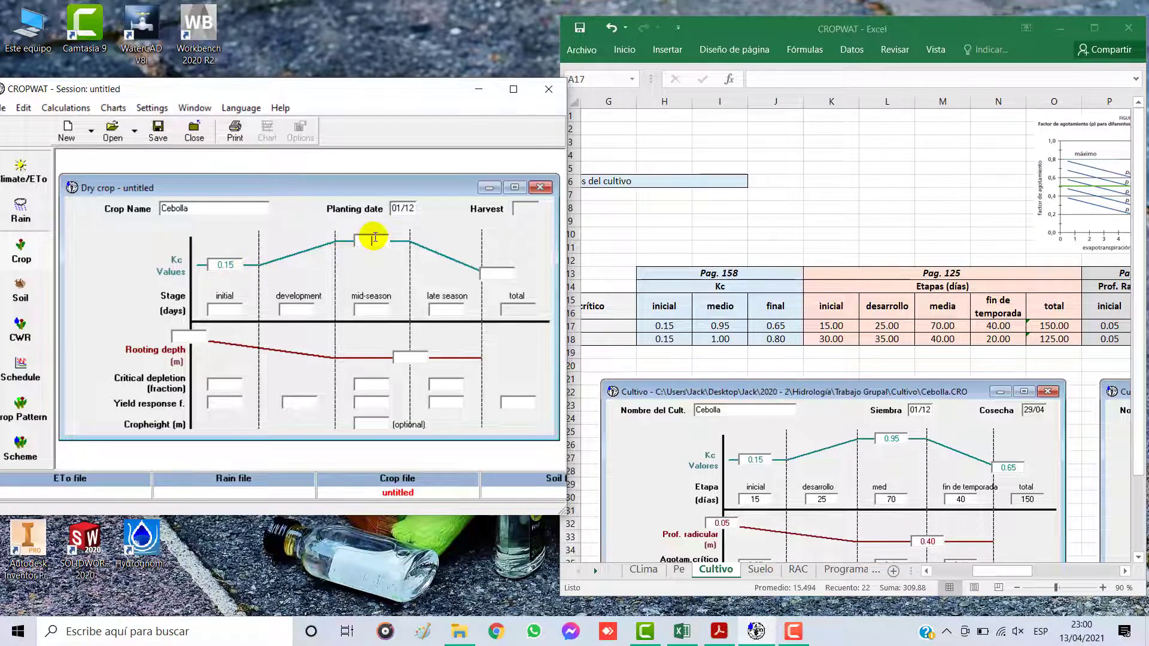
{"action": "type", "text": "0"}
{"action": "left_click", "coordinate": [491, 270]}
{"action": "type", "text": "0"}
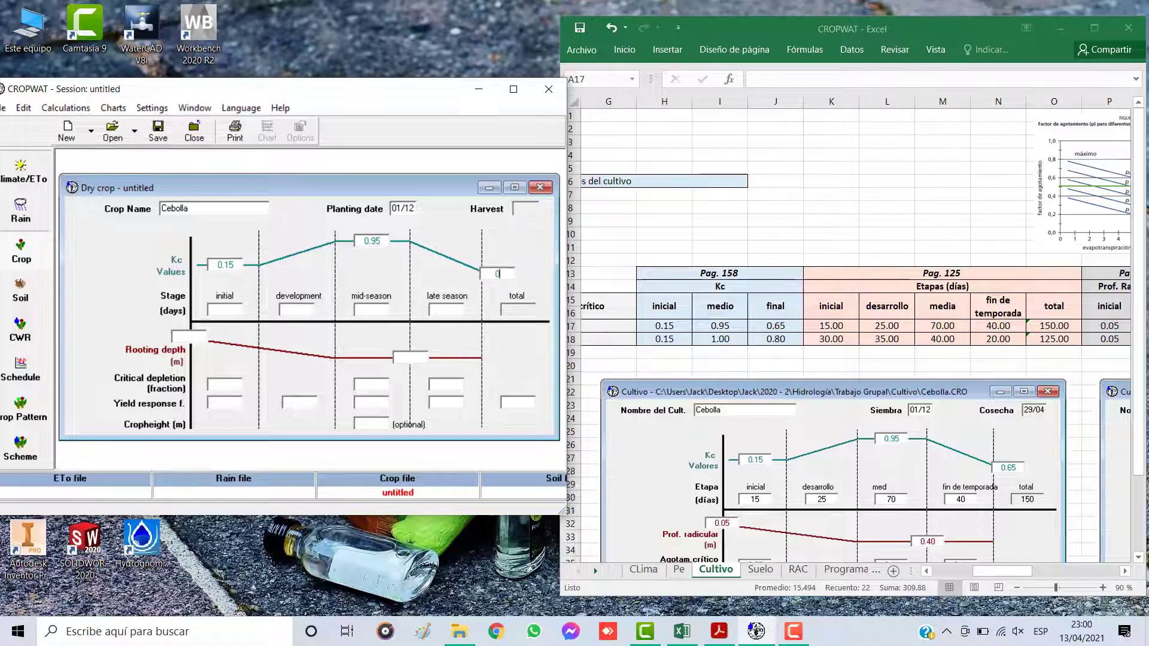
{"action": "type", "text": ".65"}
Step: Set the onion's stage lengths to 15 days initial, 25 development, 70 mid-season and 40 late season
{"action": "left_click", "coordinate": [229, 308]}
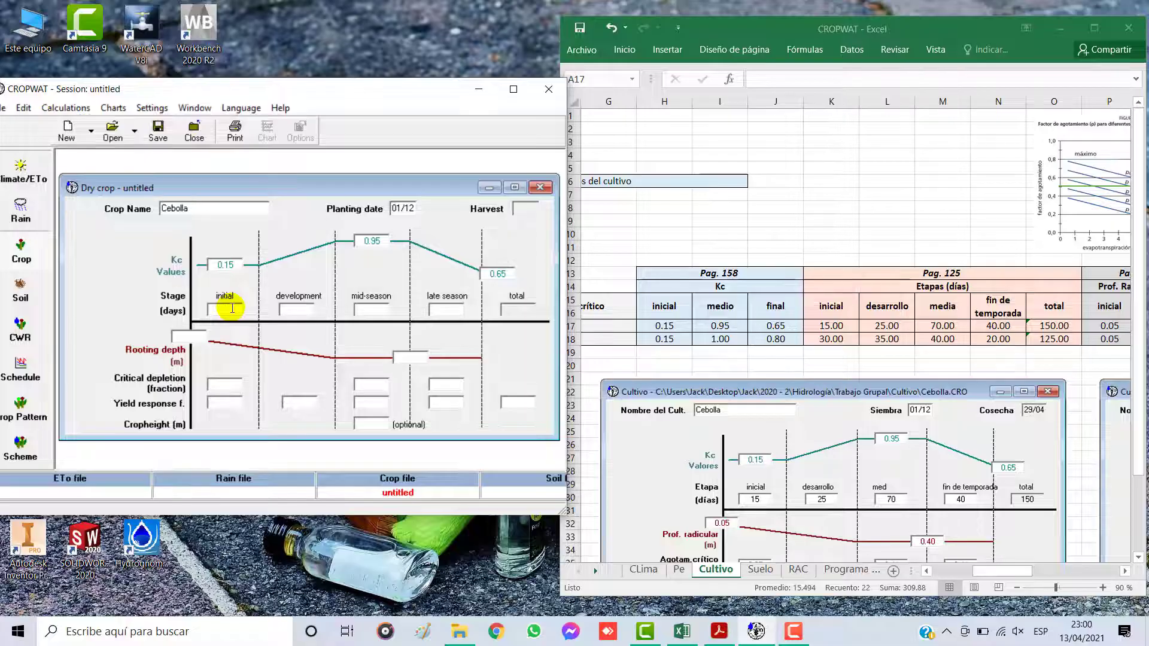
{"action": "type", "text": "15"}
{"action": "left_click", "coordinate": [297, 314]}
{"action": "type", "text": "25"}
{"action": "left_click", "coordinate": [373, 310]}
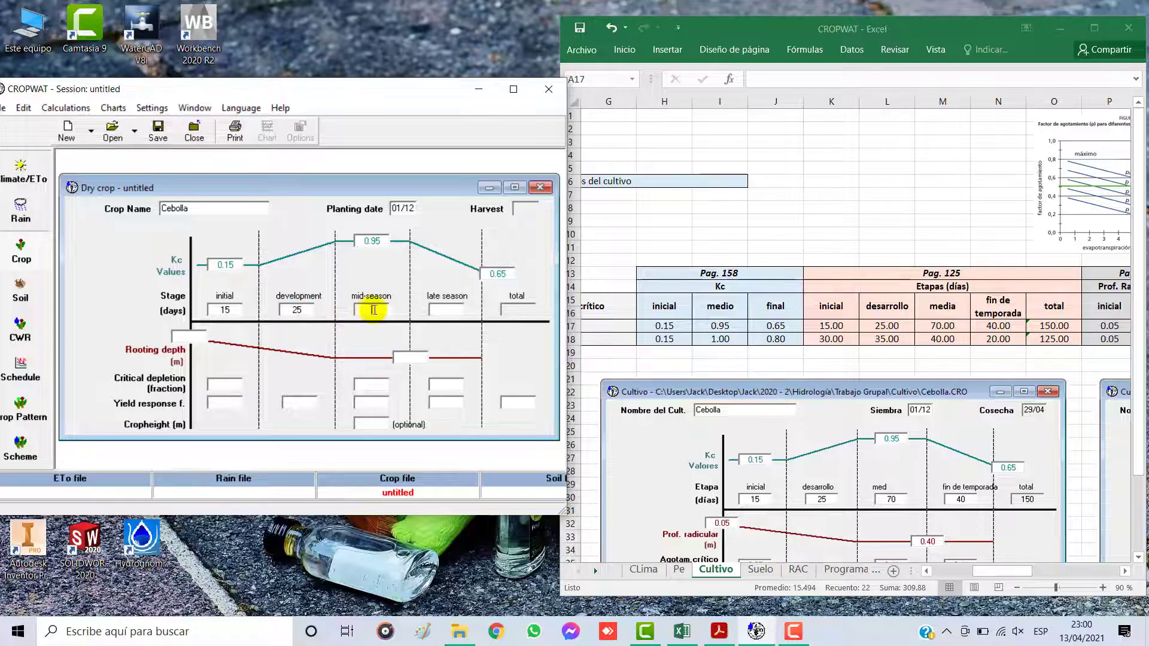
{"action": "type", "text": "7"}
{"action": "type", "text": "40"}
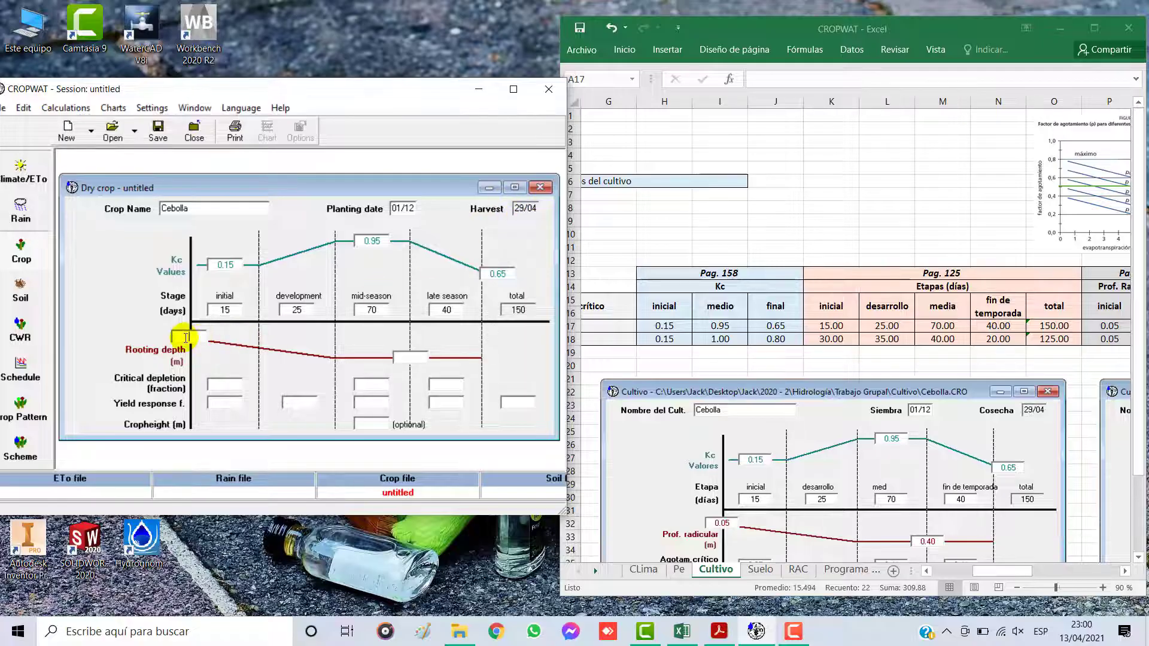
Step: Set the onion's rooting depth to 0.05 m initial and 0.40 m final from the Prof. Radicular columns in Excel
{"action": "left_click", "coordinate": [1124, 571]}
{"action": "left_click", "coordinate": [1125, 572]}
{"action": "left_click", "coordinate": [1124, 572]}
{"action": "left_click", "coordinate": [1125, 572]}
{"action": "left_click", "coordinate": [1124, 571]}
{"action": "left_click", "coordinate": [1125, 572]}
{"action": "left_click", "coordinate": [1125, 572]}
{"action": "left_click", "coordinate": [1125, 572]}
{"action": "left_click", "coordinate": [1125, 572]}
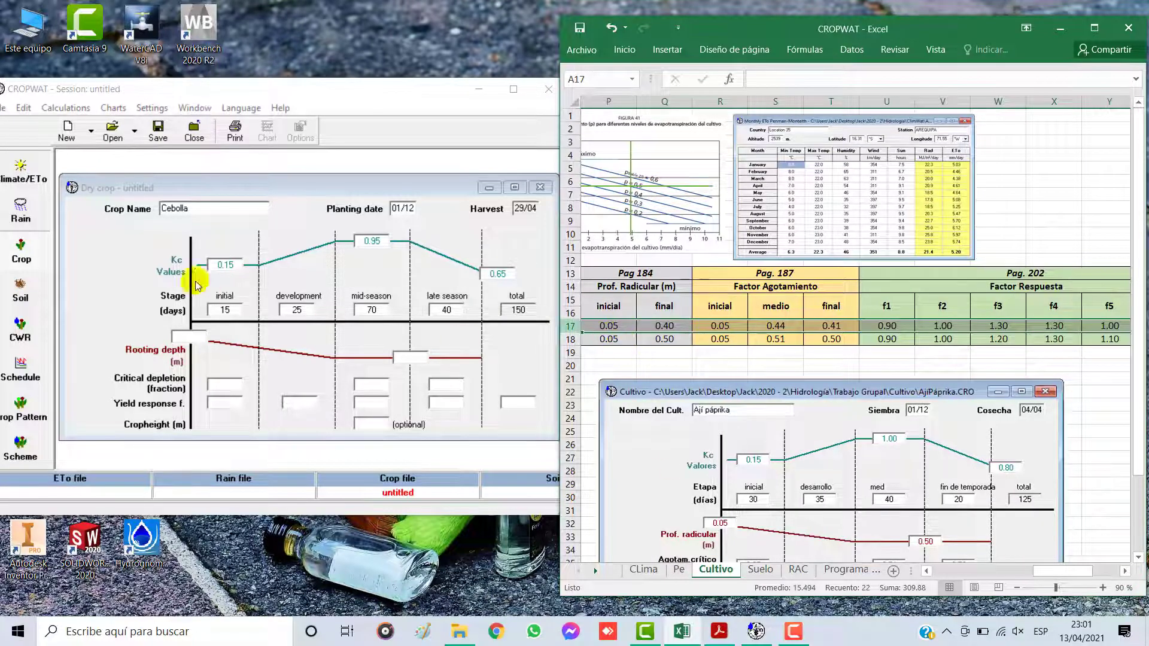
{"action": "left_click", "coordinate": [192, 331]}
{"action": "type", "text": "0.05"}
{"action": "left_click", "coordinate": [407, 356]}
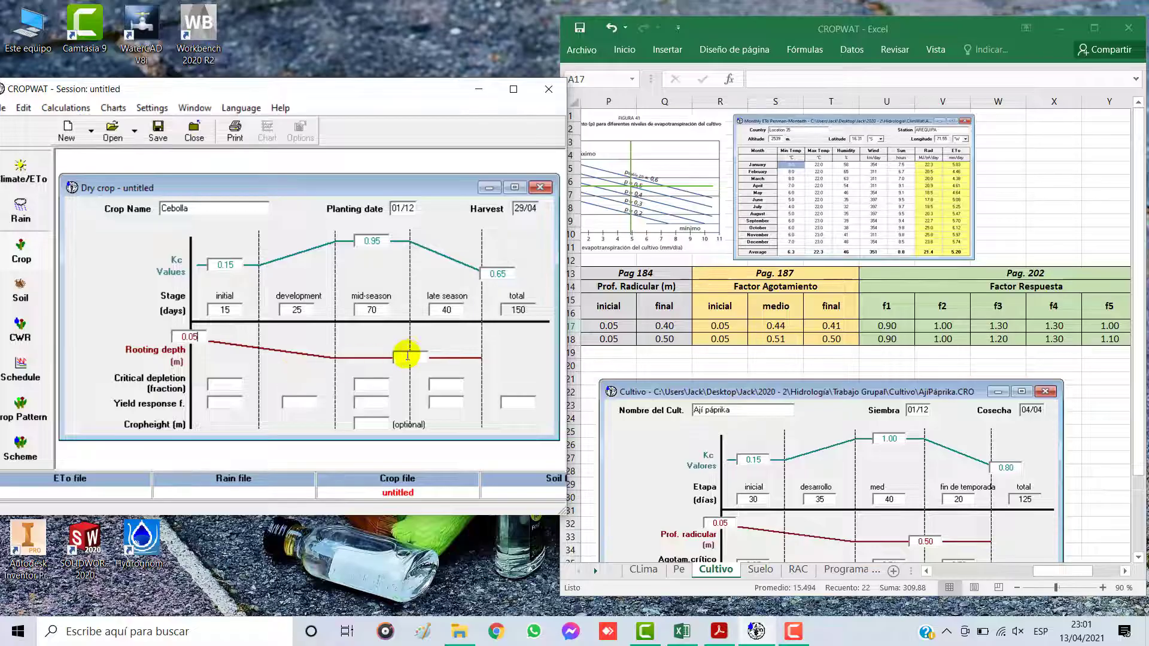
{"action": "type", "text": "0.40"}
Step: Set the onion's critical depletion fraction to 0.05 initial, 0.44 mid-season and 0.41 late season
{"action": "left_click", "coordinate": [241, 387]}
{"action": "left_click", "coordinate": [231, 387]}
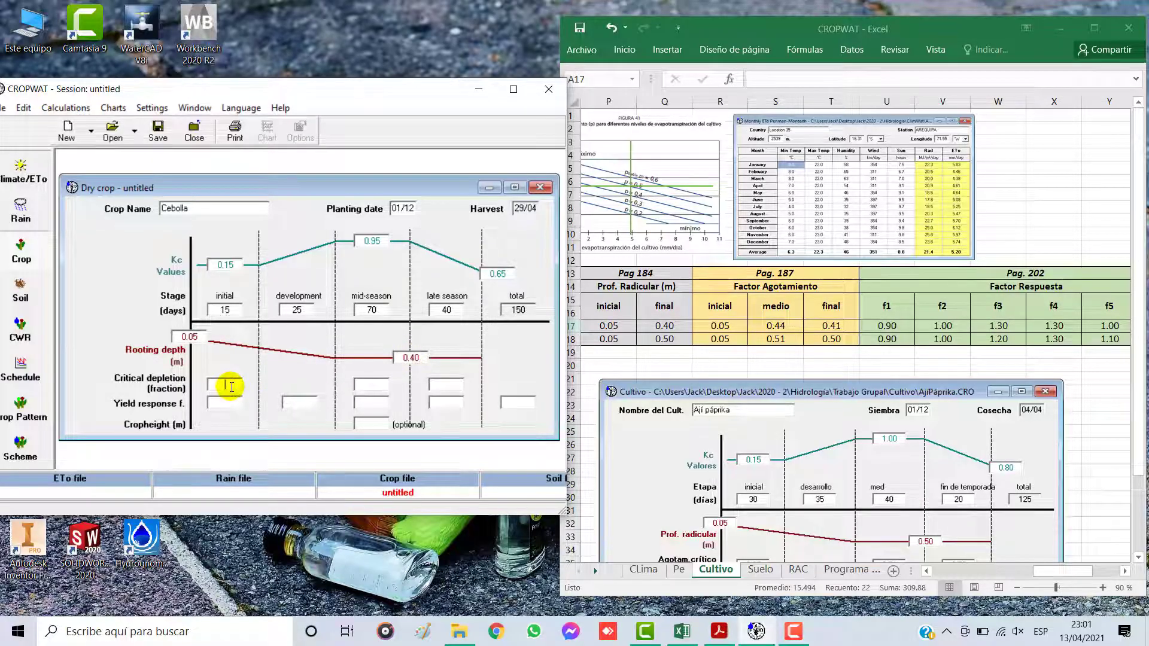
{"action": "type", "text": "0.05"}
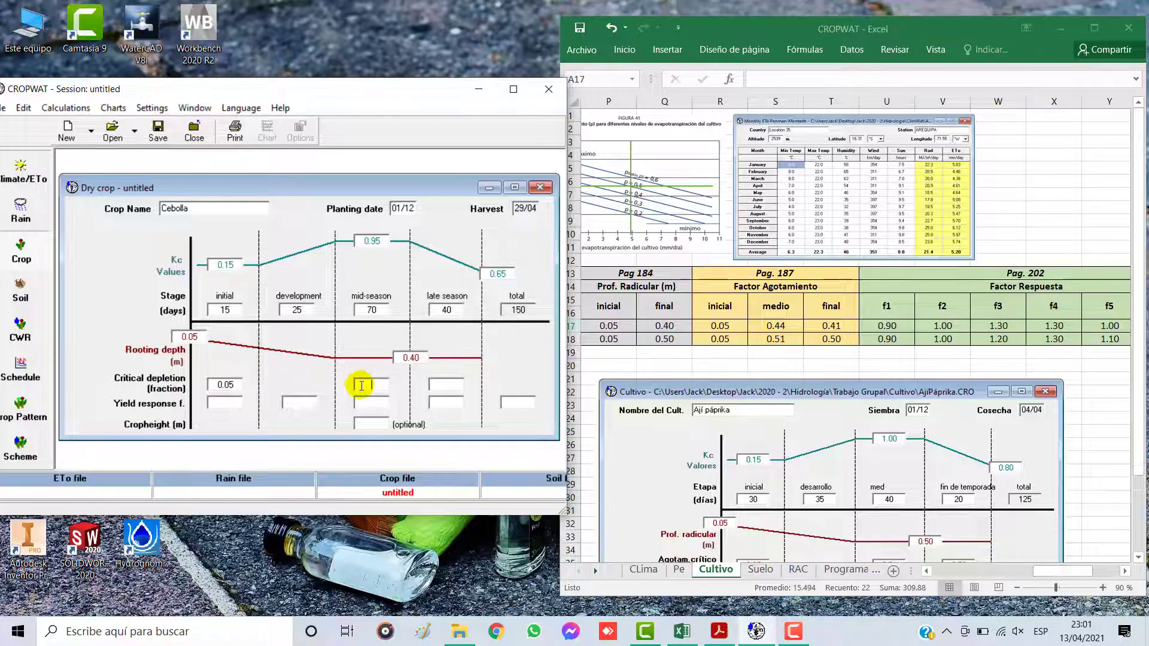
{"action": "type", "text": "0.44"}
{"action": "left_click", "coordinate": [433, 386]}
{"action": "type", "text": "0"}
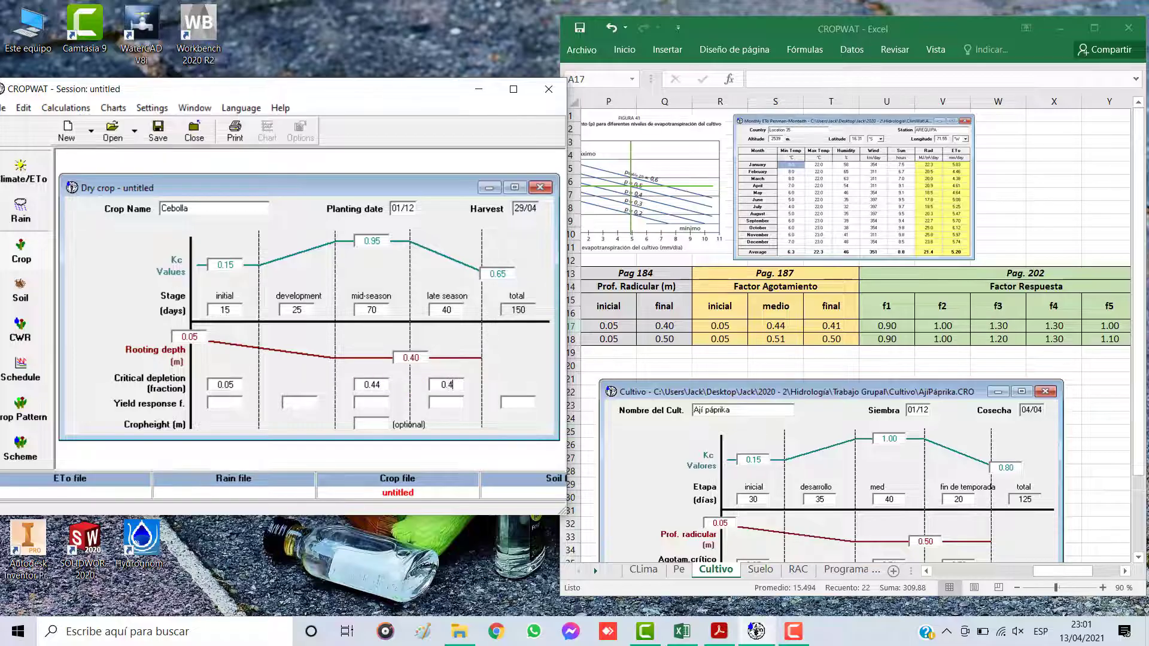
Step: Enter the onion's yield response factors from the Excel Factor Respuesta columns: 0.90, 1.00, 1.30, 1.30 and 1.00
{"action": "left_click", "coordinate": [217, 401]}
{"action": "left_click", "coordinate": [1126, 571]}
{"action": "left_click", "coordinate": [1125, 571]}
{"action": "left_click", "coordinate": [1125, 572]}
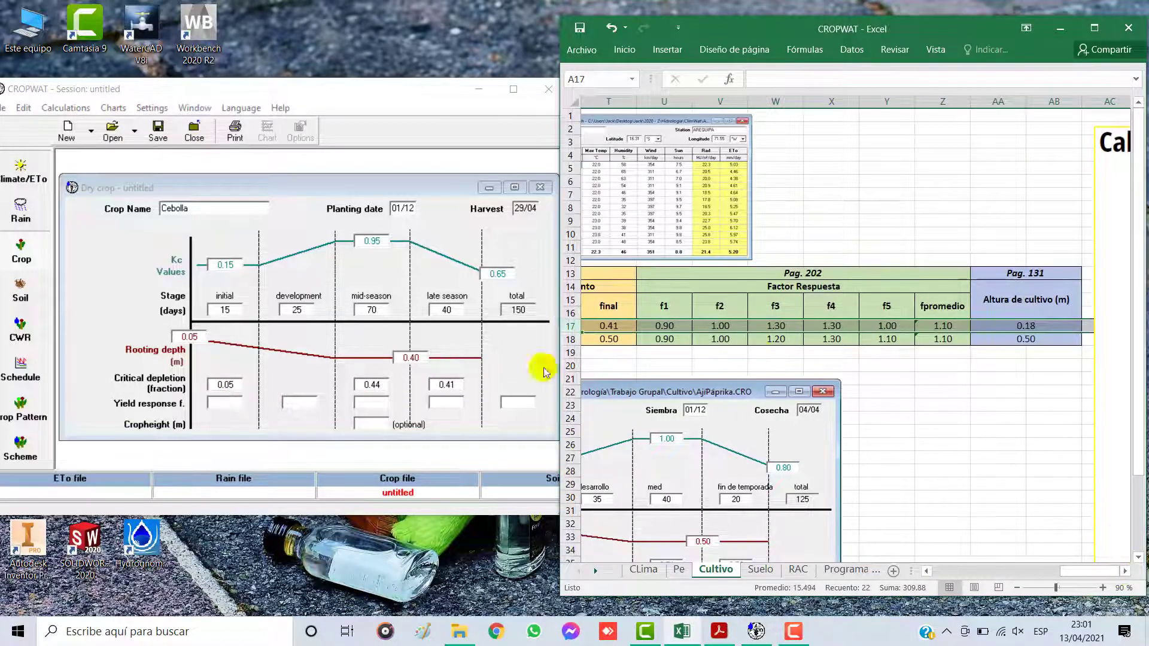
{"action": "left_click", "coordinate": [214, 405]}
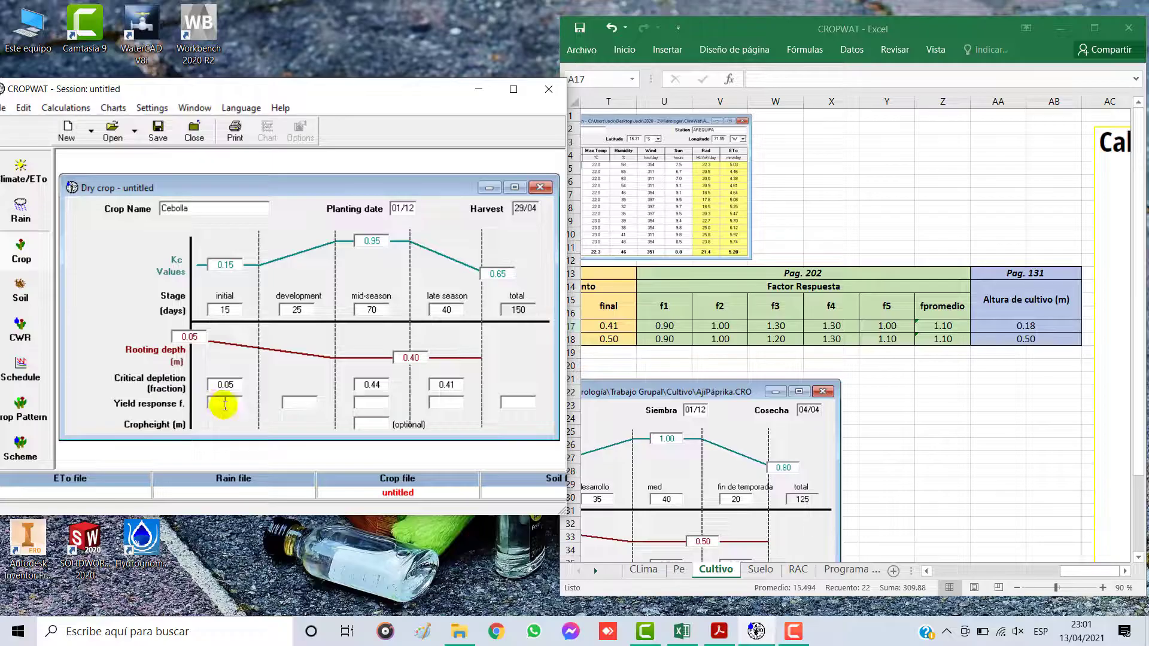
{"action": "type", "text": "0.90"}
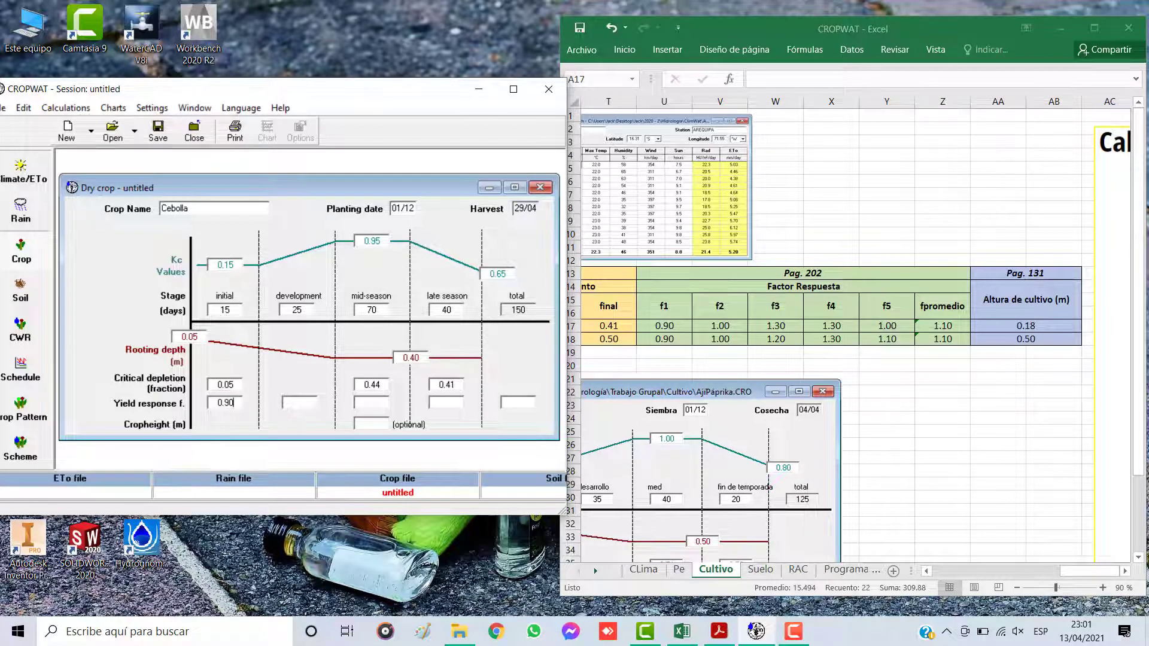
{"action": "key", "text": "Tab"}
{"action": "type", "text": "1"}
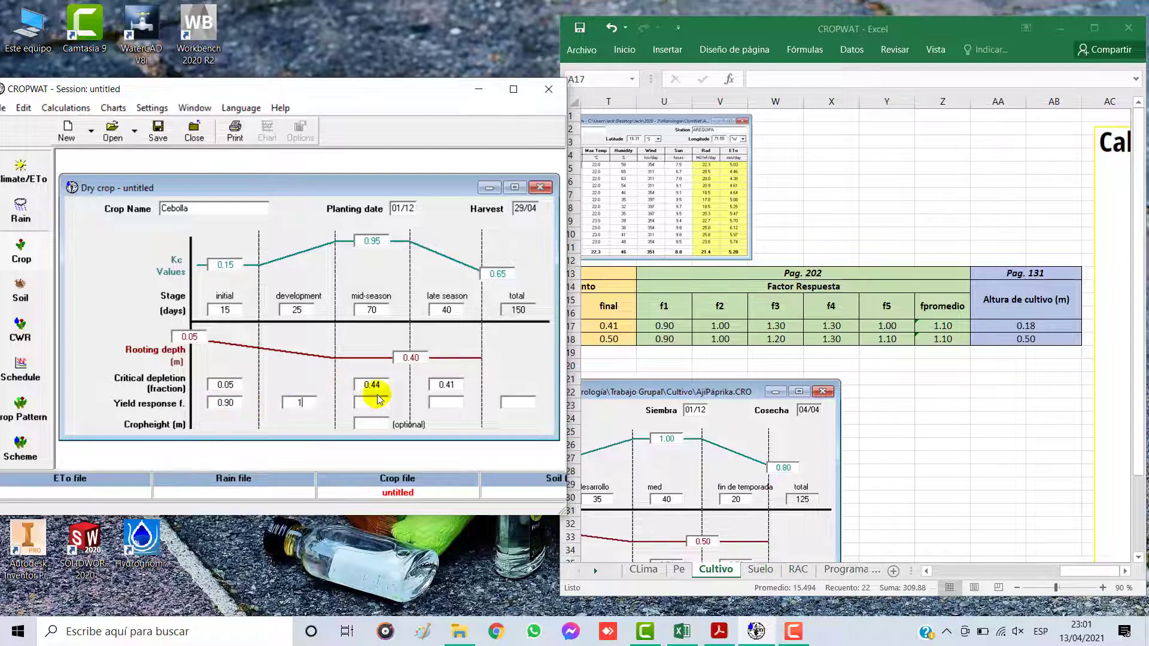
{"action": "type", "text": "1.30"}
{"action": "left_click", "coordinate": [461, 404]}
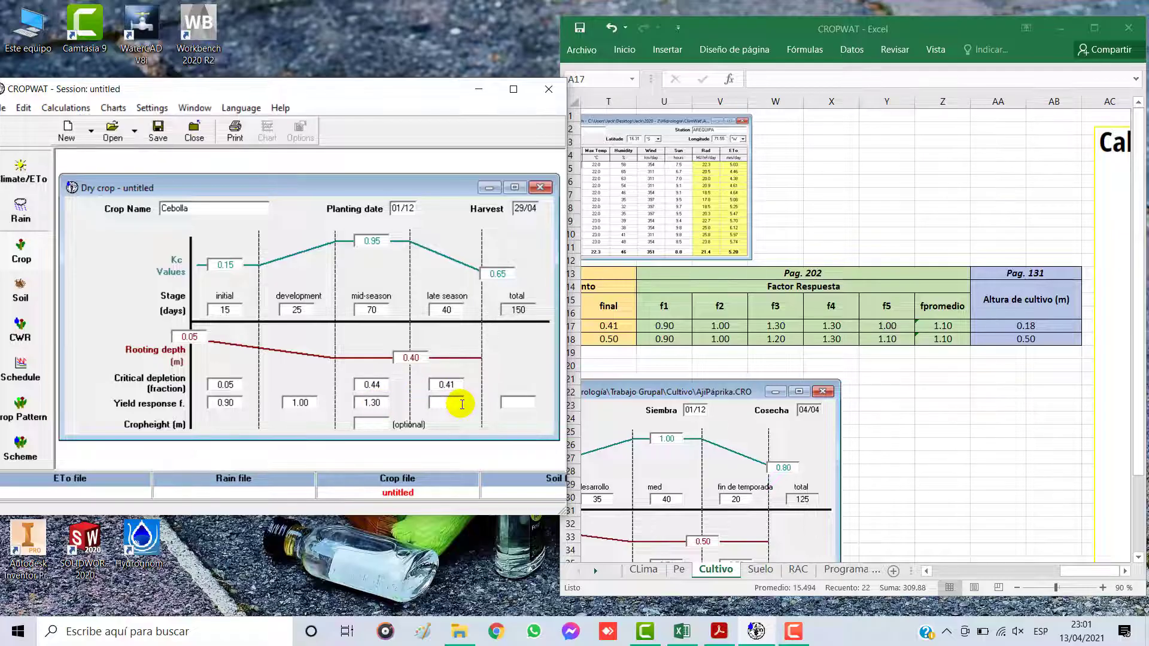
{"action": "type", "text": "1.30"}
{"action": "left_click", "coordinate": [526, 403]}
{"action": "type", "text": "1"}
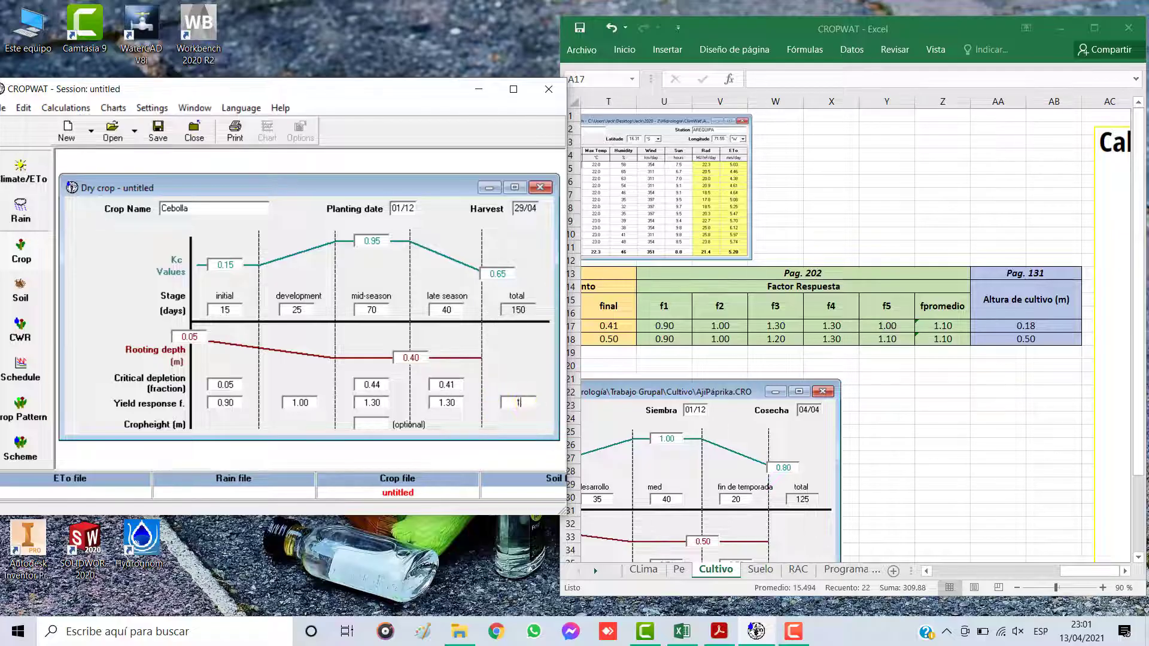
Step: Set the onion's optional crop height to 0.18 m from the Altura de cultivo column
{"action": "left_click", "coordinate": [372, 424]}
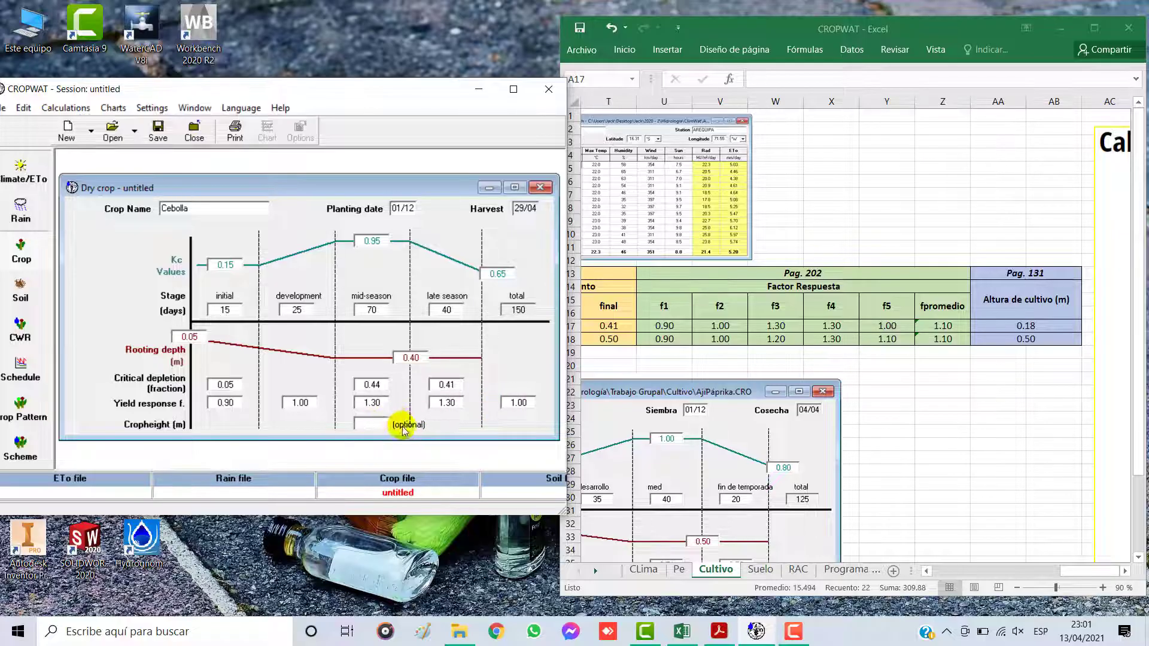
{"action": "type", "text": "0.18"}
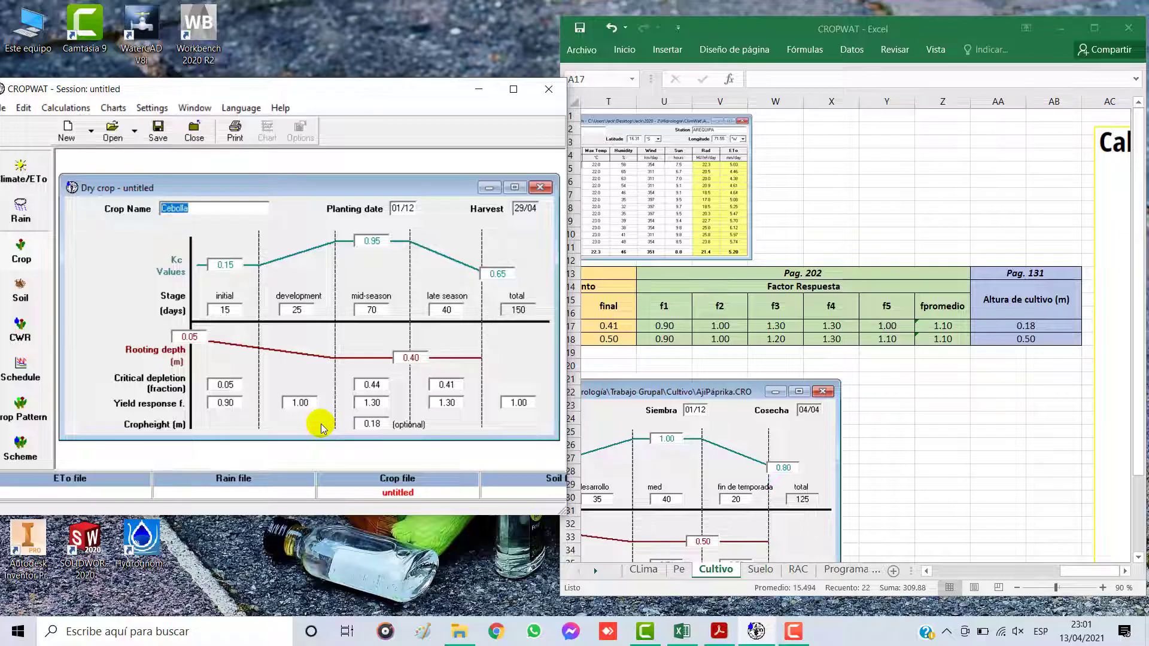
{"action": "left_click", "coordinate": [198, 209]}
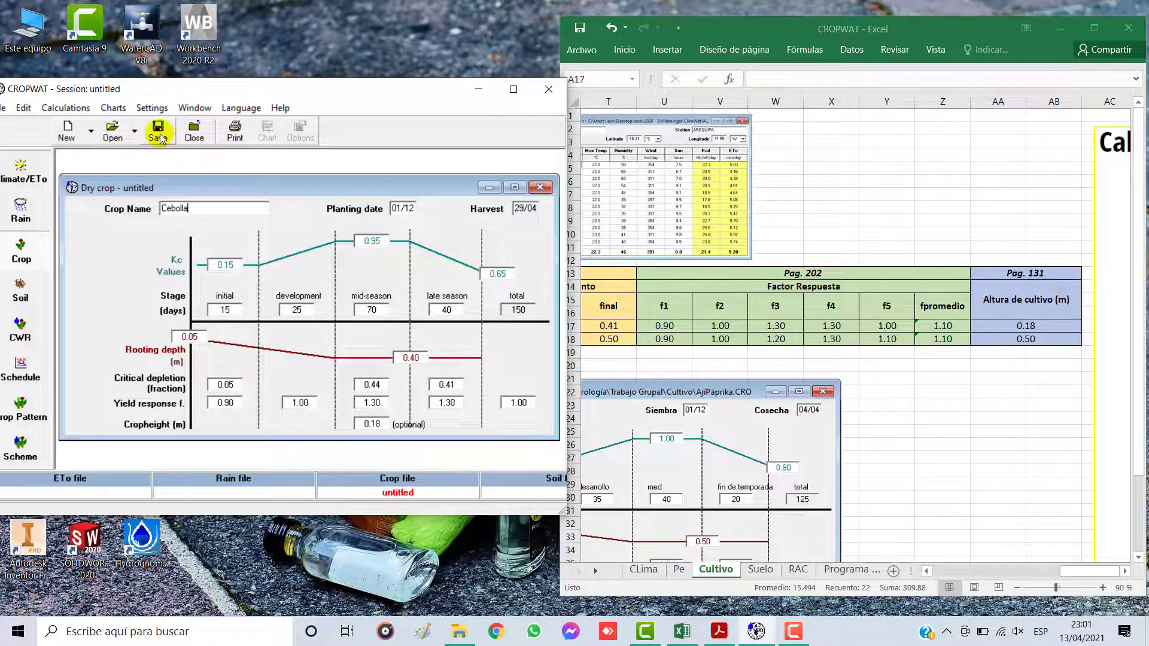
Step: Save the onion crop data as Cebolla in the folder PROYECTOS YouTube\PY2\Documentos2\3 Cultivo
{"action": "left_click", "coordinate": [513, 89]}
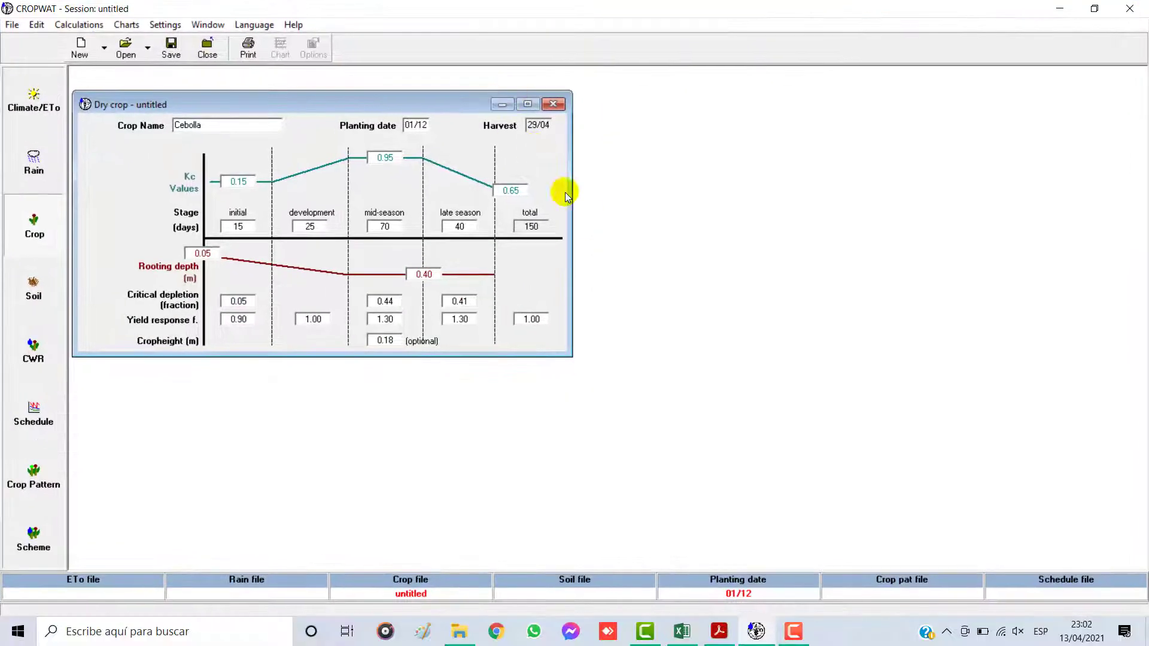
{"action": "left_click_drag", "start_coordinate": [421, 107], "coordinate": [672, 199]}
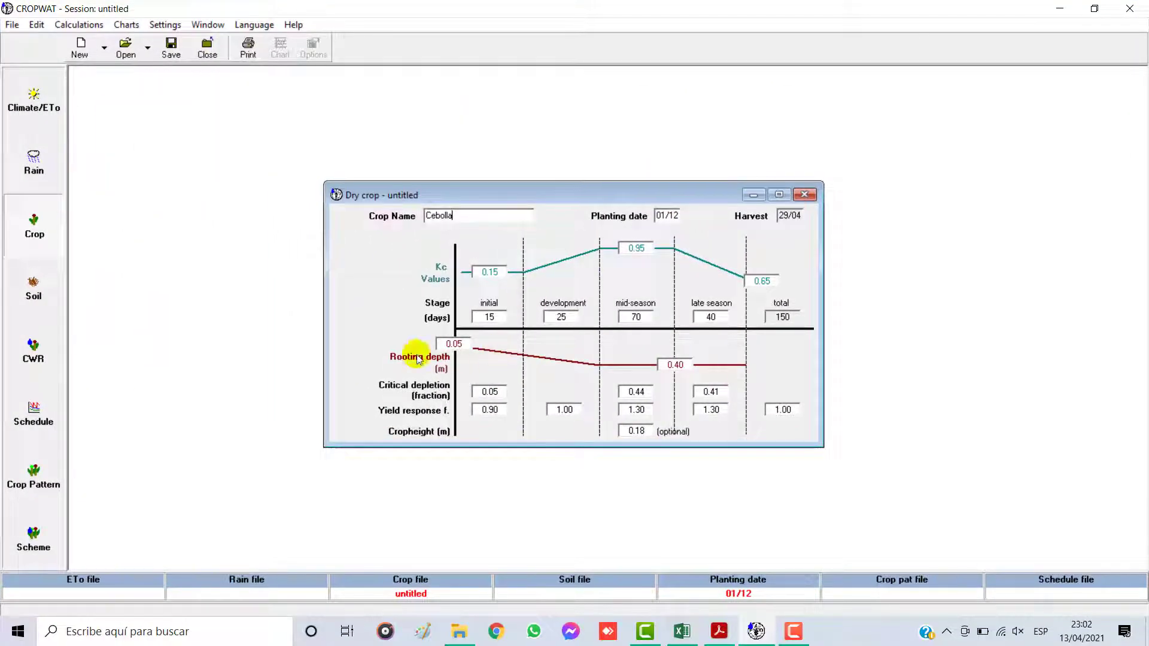
{"action": "left_click", "coordinate": [171, 46]}
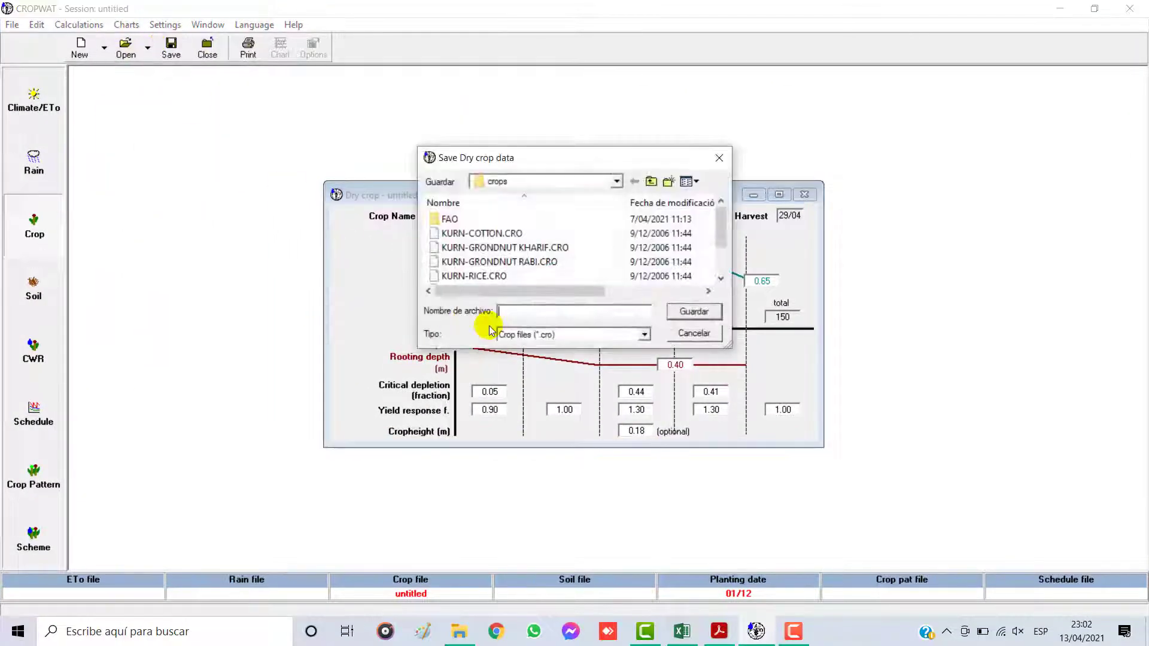
{"action": "left_click", "coordinate": [615, 180]}
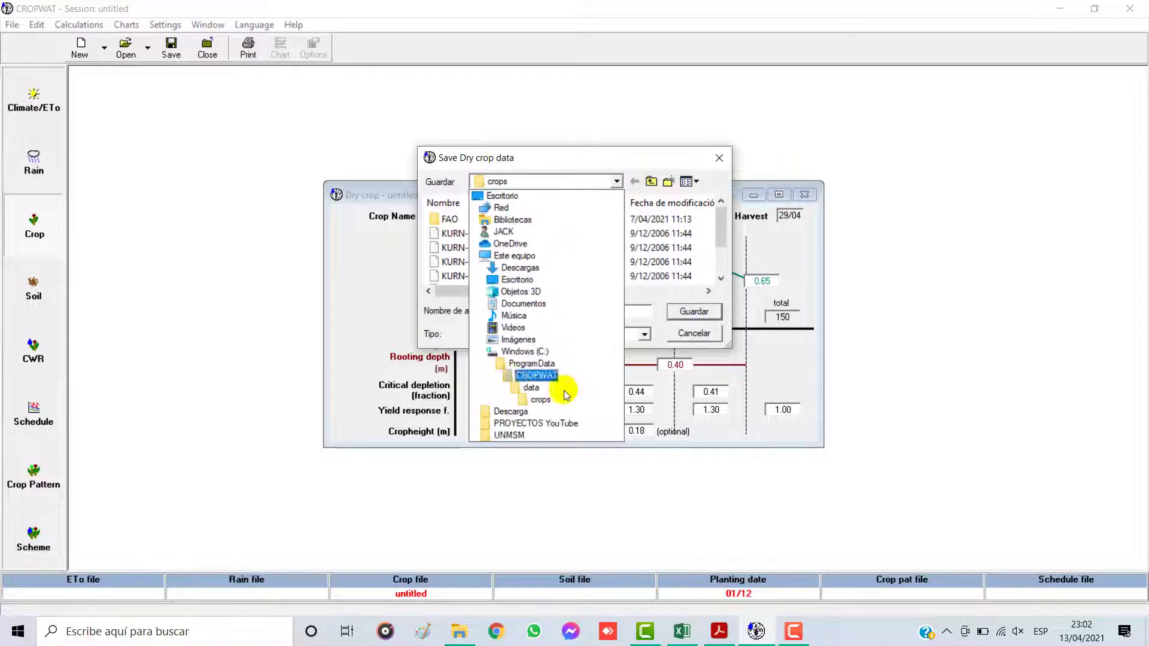
{"action": "left_click", "coordinate": [535, 424]}
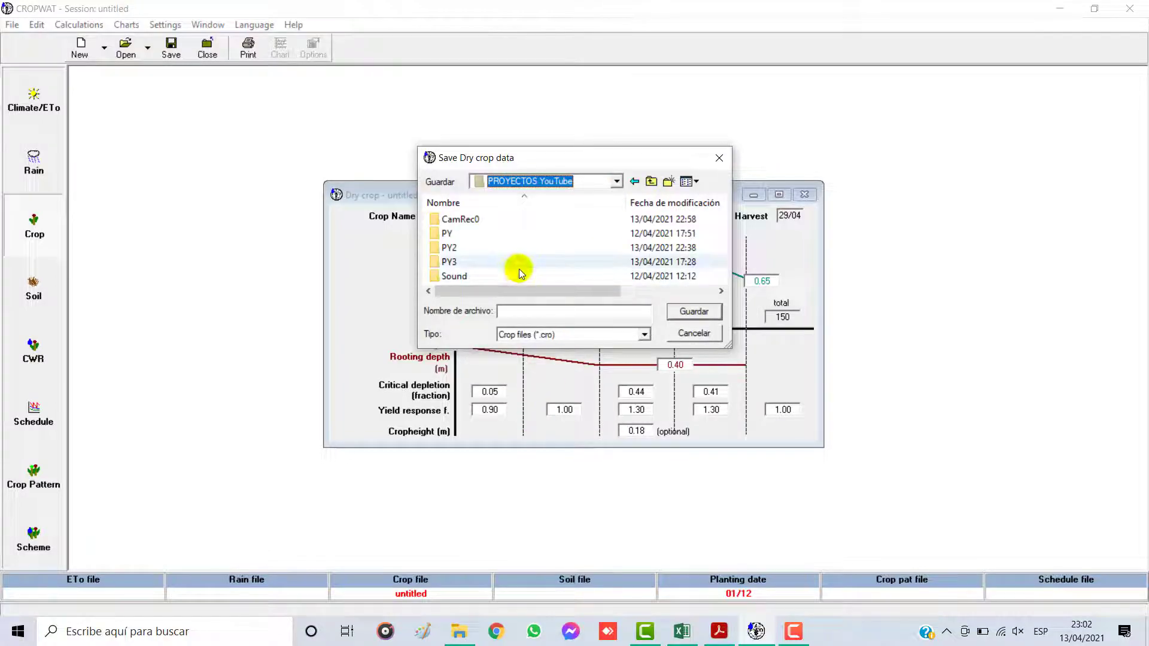
{"action": "double_click", "coordinate": [475, 250]}
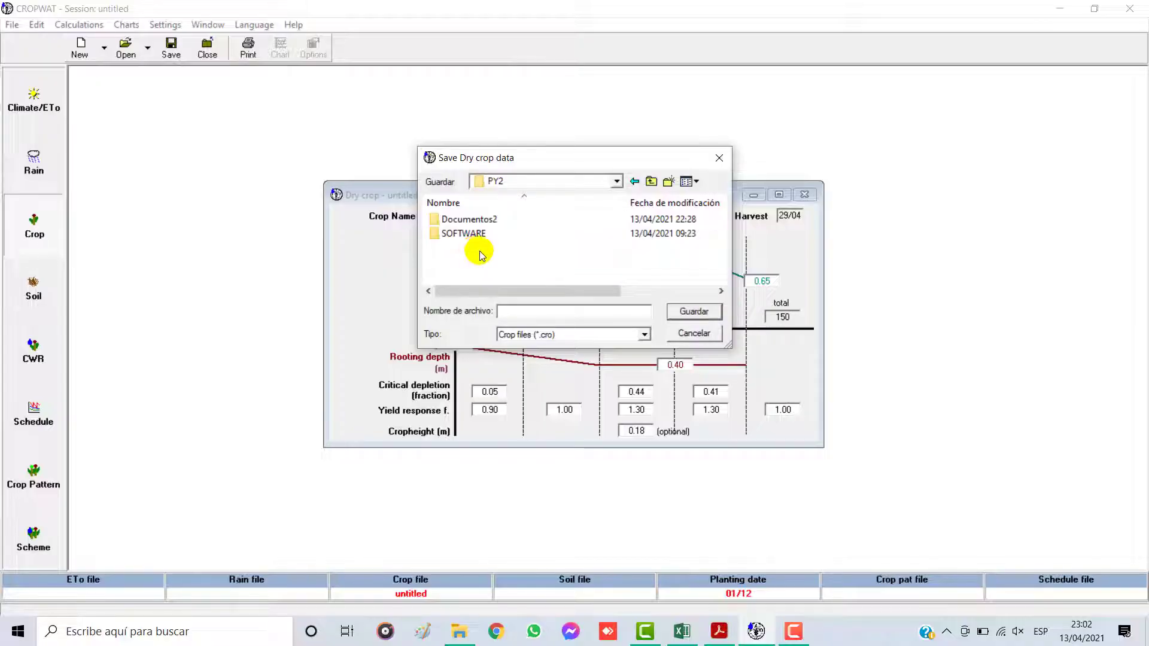
{"action": "double_click", "coordinate": [470, 220]}
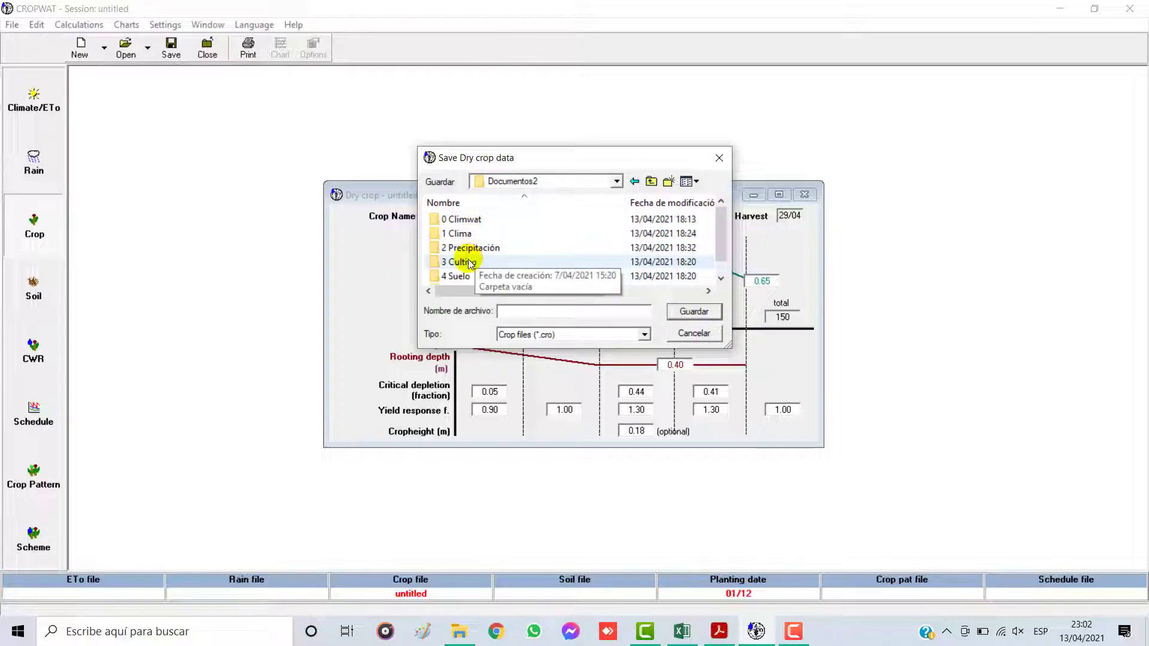
{"action": "double_click", "coordinate": [473, 262]}
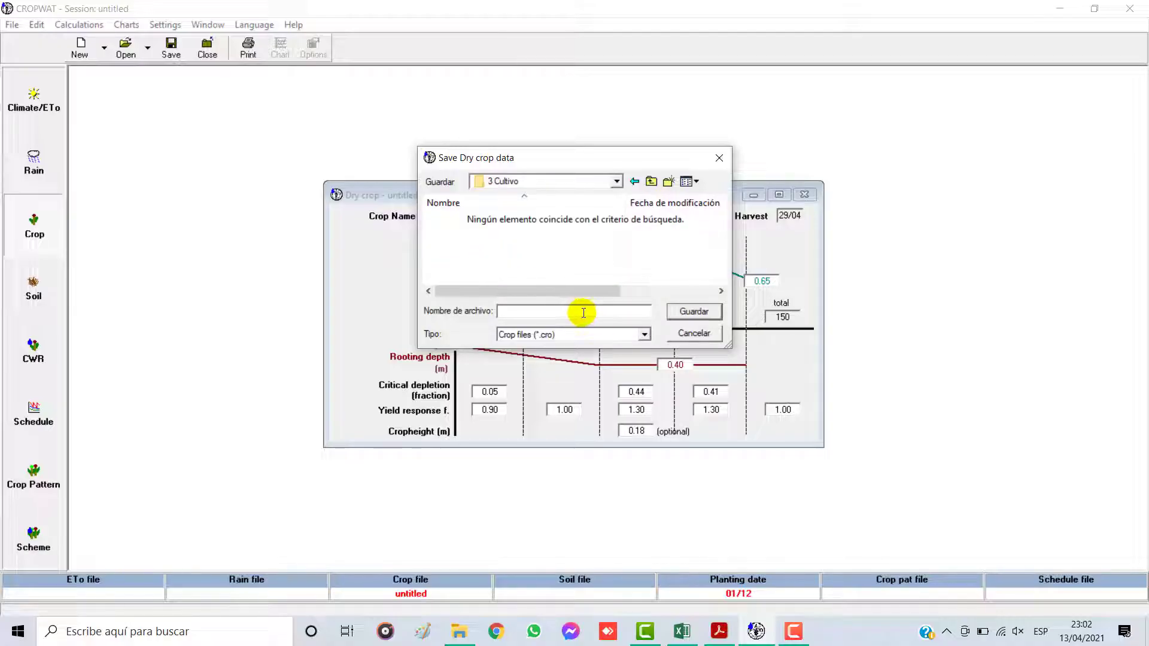
{"action": "type", "text": "Cebolla"}
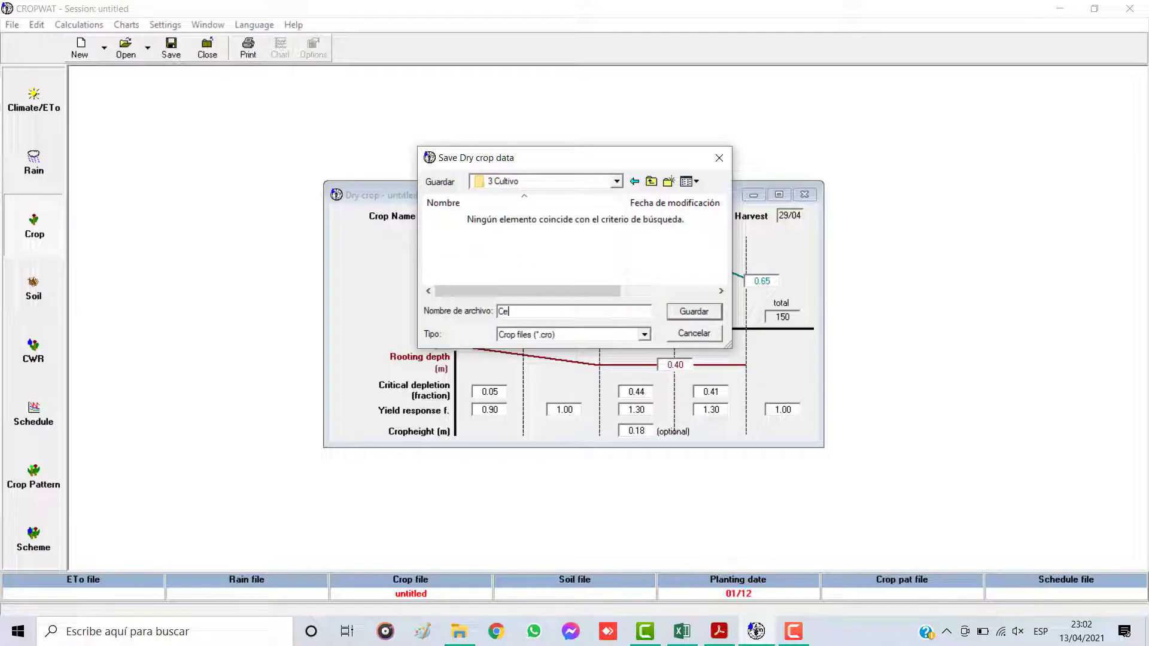
{"action": "left_click", "coordinate": [674, 311]}
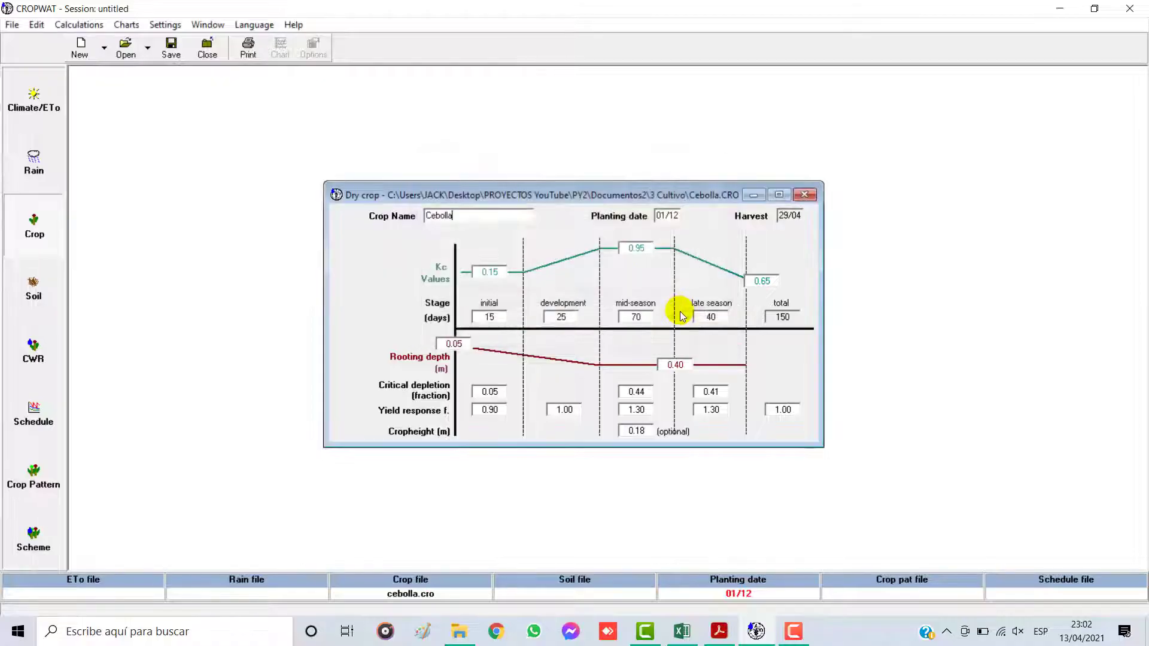
Step: Close the saved Cebolla form and open a blank Dry crop form, placed beside the Excel window
{"action": "left_click", "coordinate": [814, 196]}
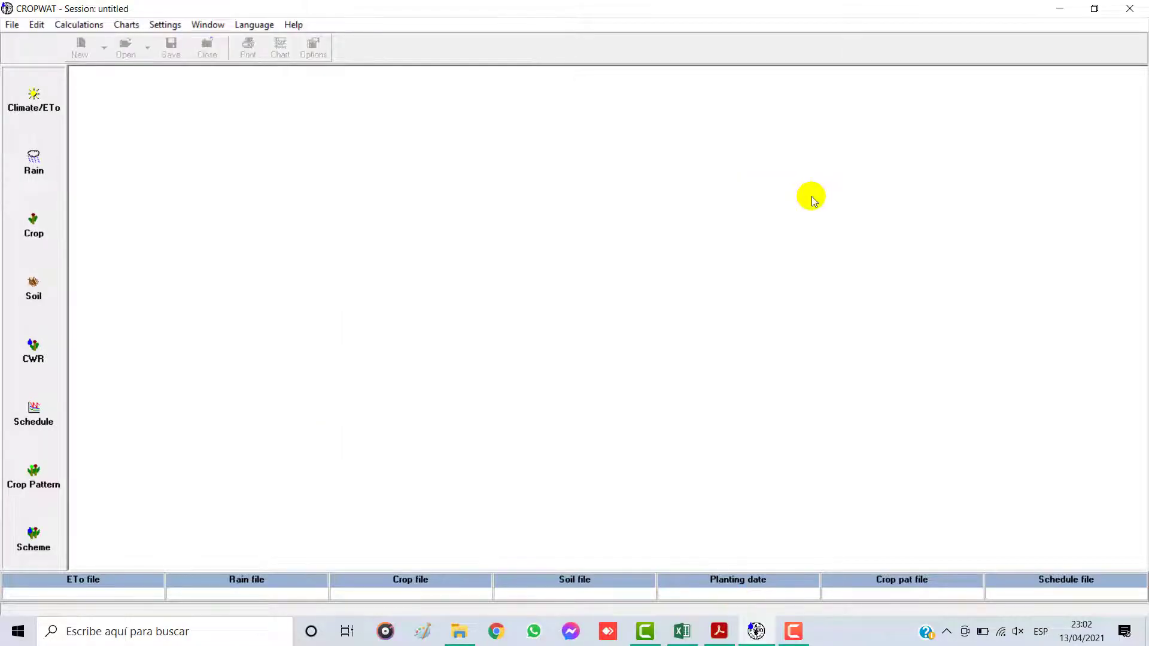
{"action": "left_click", "coordinate": [34, 225]}
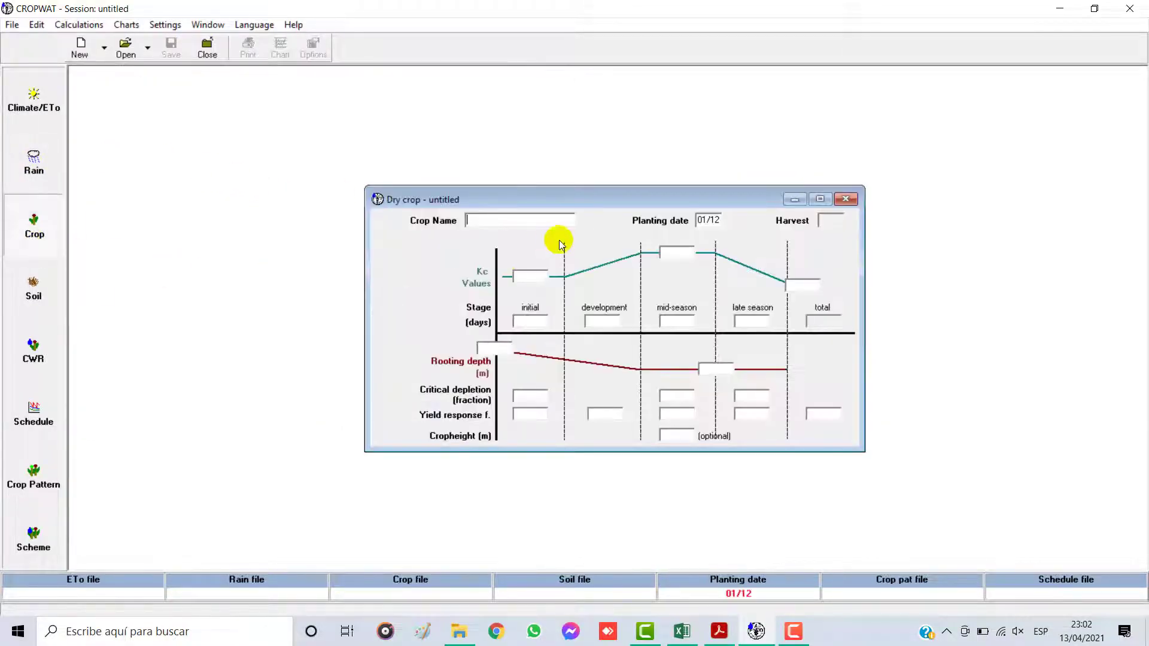
{"action": "left_click_drag", "start_coordinate": [712, 190], "coordinate": [426, 78]}
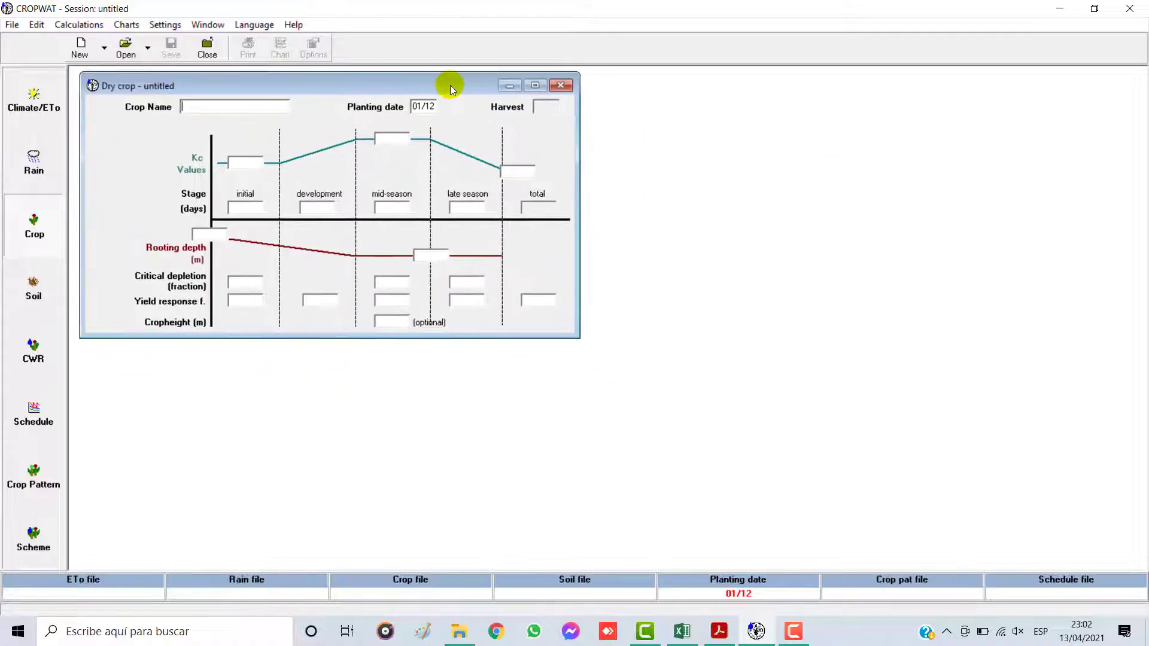
{"action": "left_click", "coordinate": [1105, 8]}
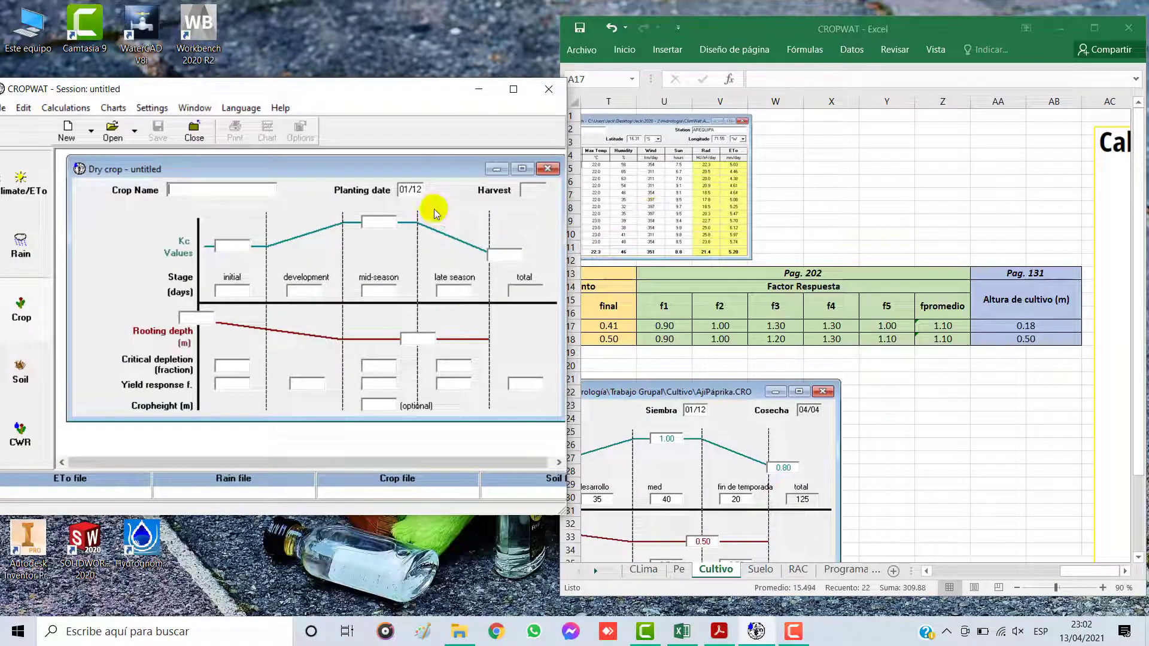
{"action": "left_click_drag", "start_coordinate": [430, 163], "coordinate": [422, 181]}
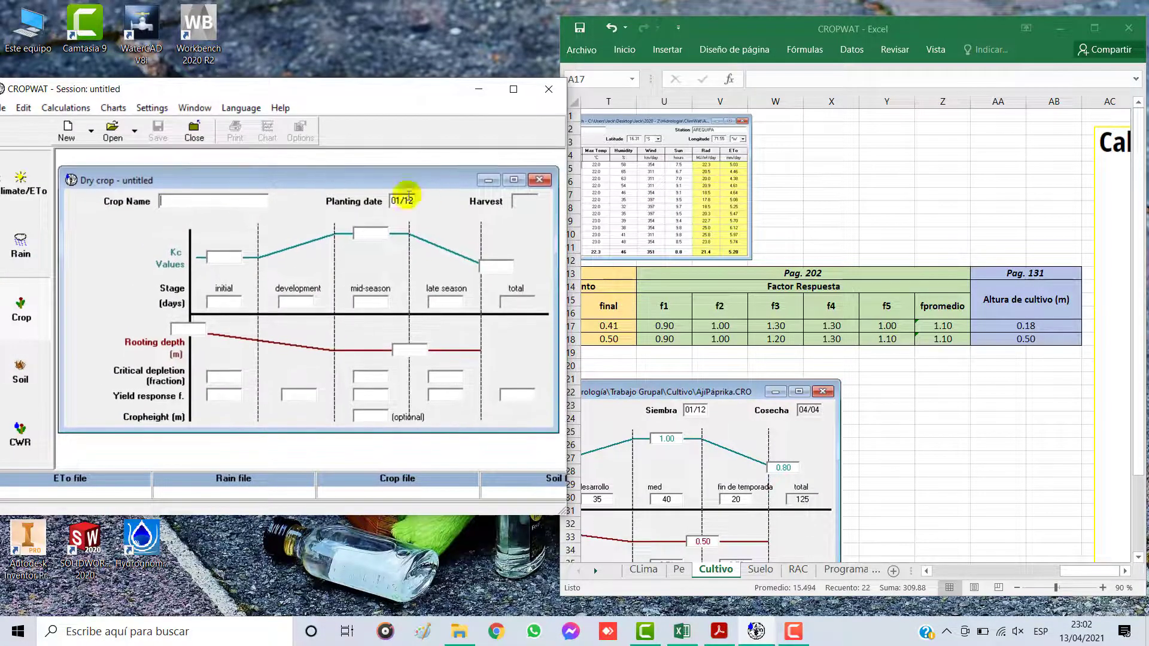
Step: Name the new crop Páprika
{"action": "left_click", "coordinate": [247, 206]}
{"action": "type", "text": "Páprika"}
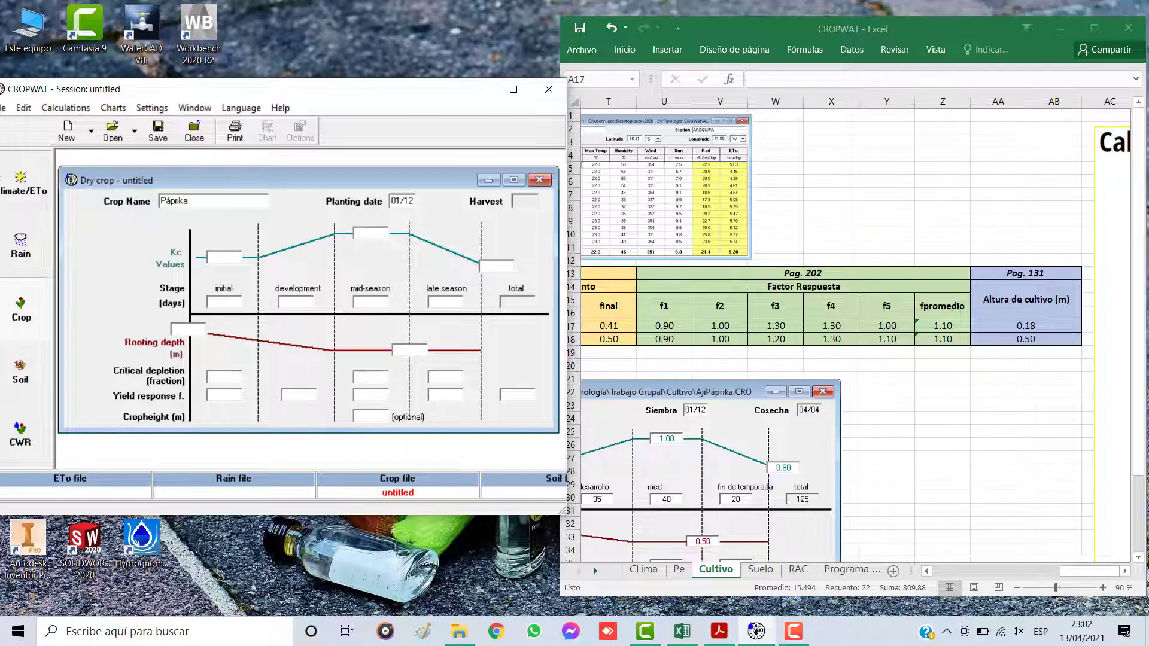
Step: Switch to Excel and select the whole Ají páprica row in the Cultivo sheet's crop parameter table
{"action": "left_click", "coordinate": [575, 317]}
{"action": "left_click_drag", "start_coordinate": [1075, 572], "coordinate": [914, 574]}
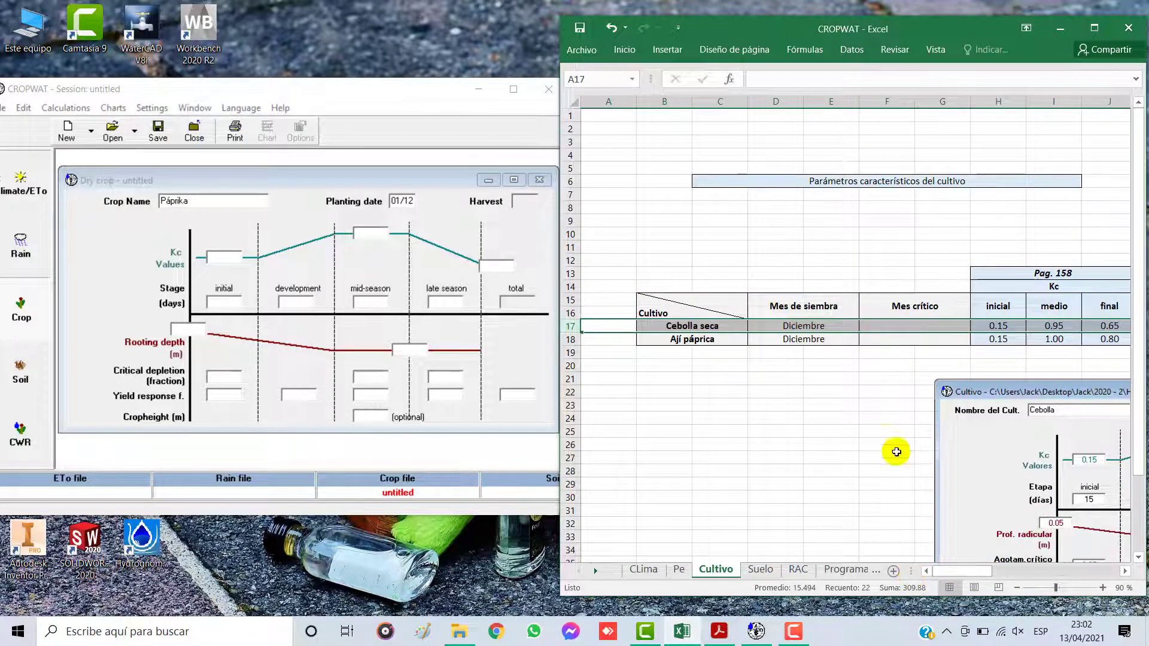
{"action": "scroll", "coordinate": [837, 479], "scroll_direction": "right", "scroll_amount": 5}
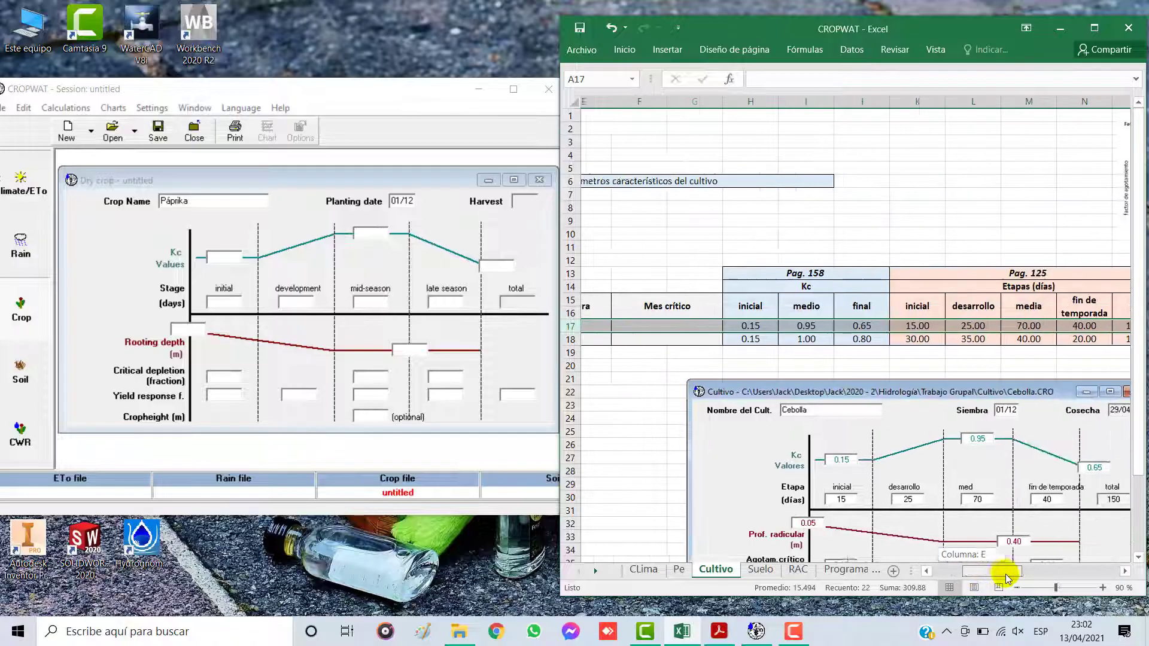
{"action": "left_click", "coordinate": [570, 338]}
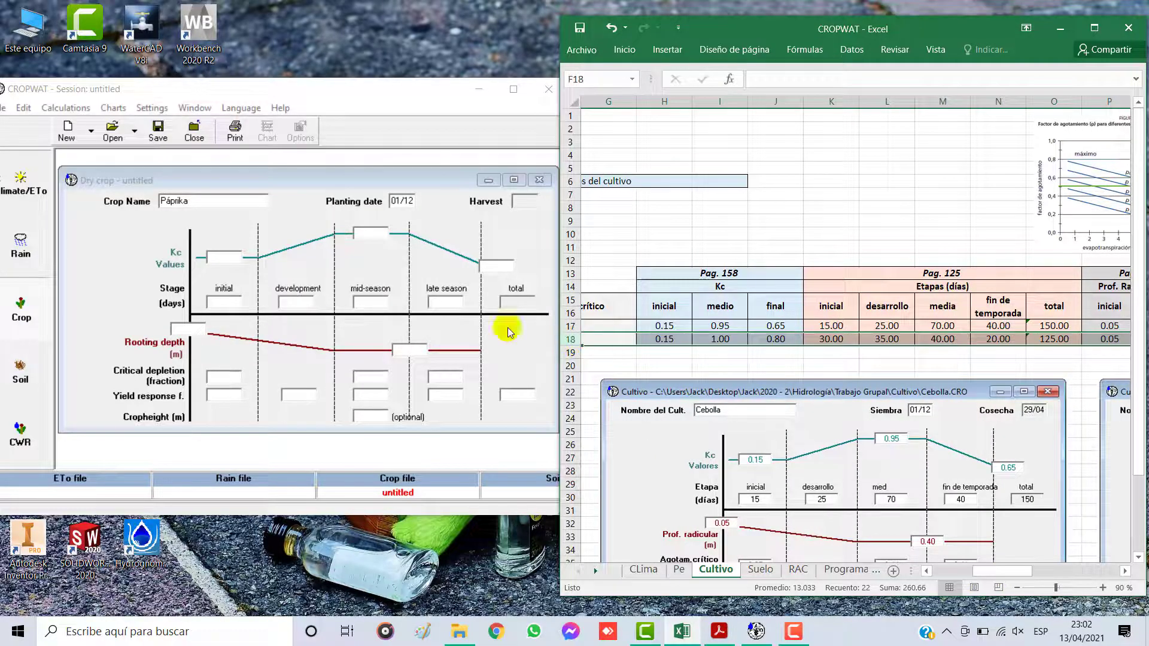
Step: Correct the crop name to Páprica in CROPWAT and check the Ají páprica row's sowing month in Excel
{"action": "left_click", "coordinate": [183, 201]}
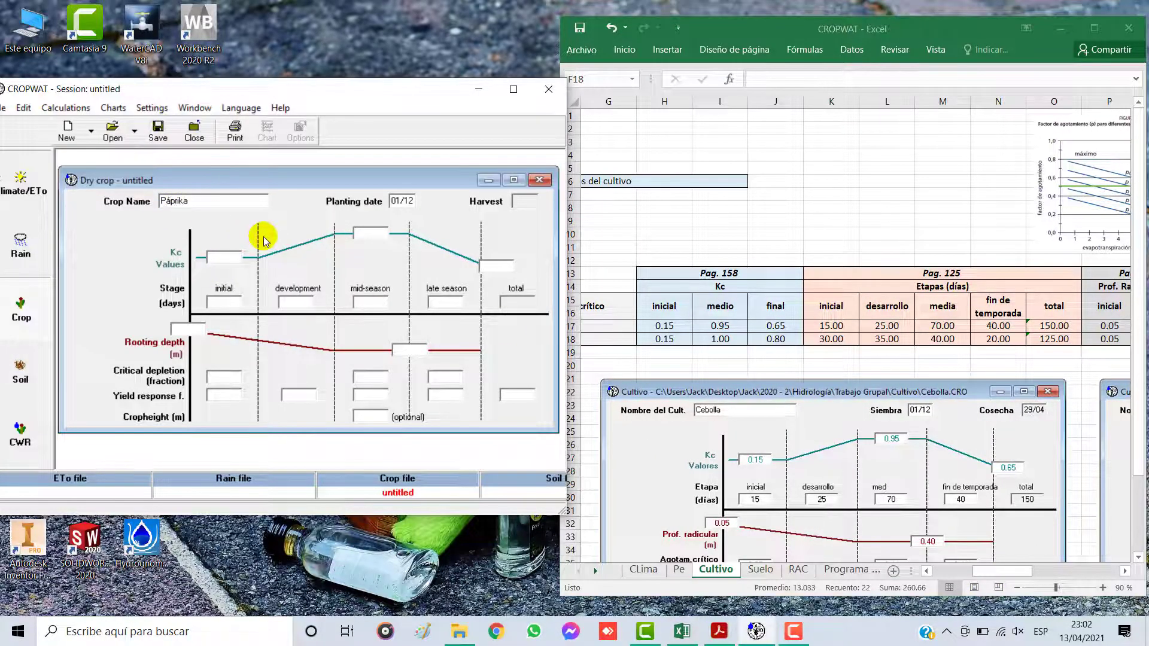
{"action": "key", "text": "BackSpace"}
{"action": "type", "text": "c"}
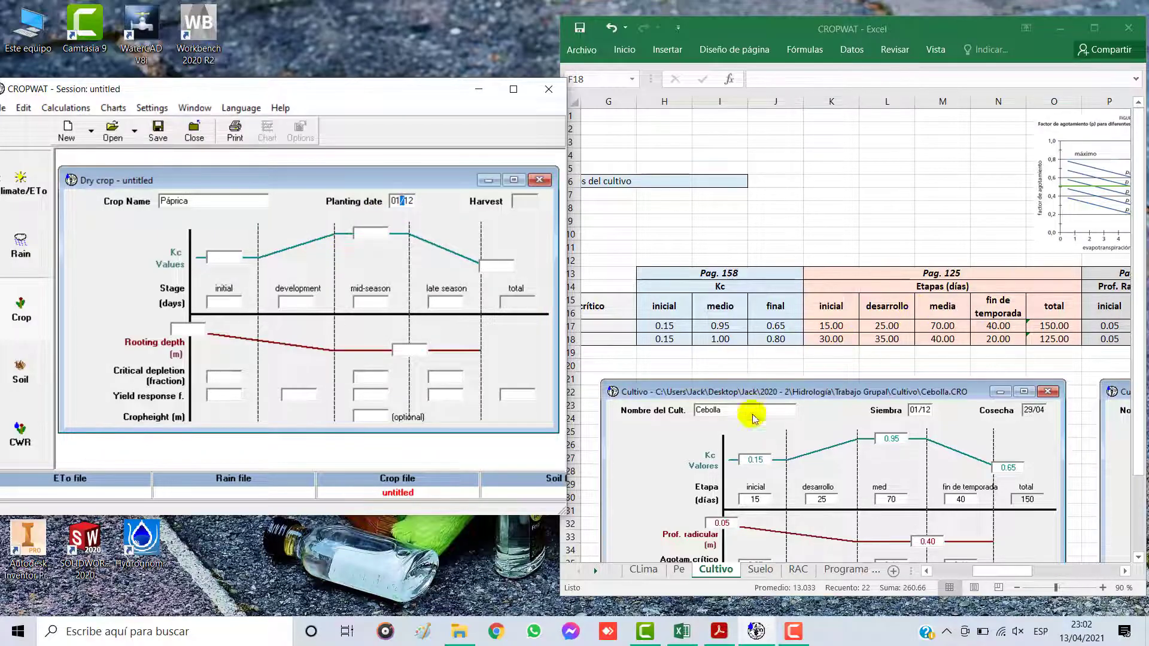
{"action": "left_click", "coordinate": [981, 573]}
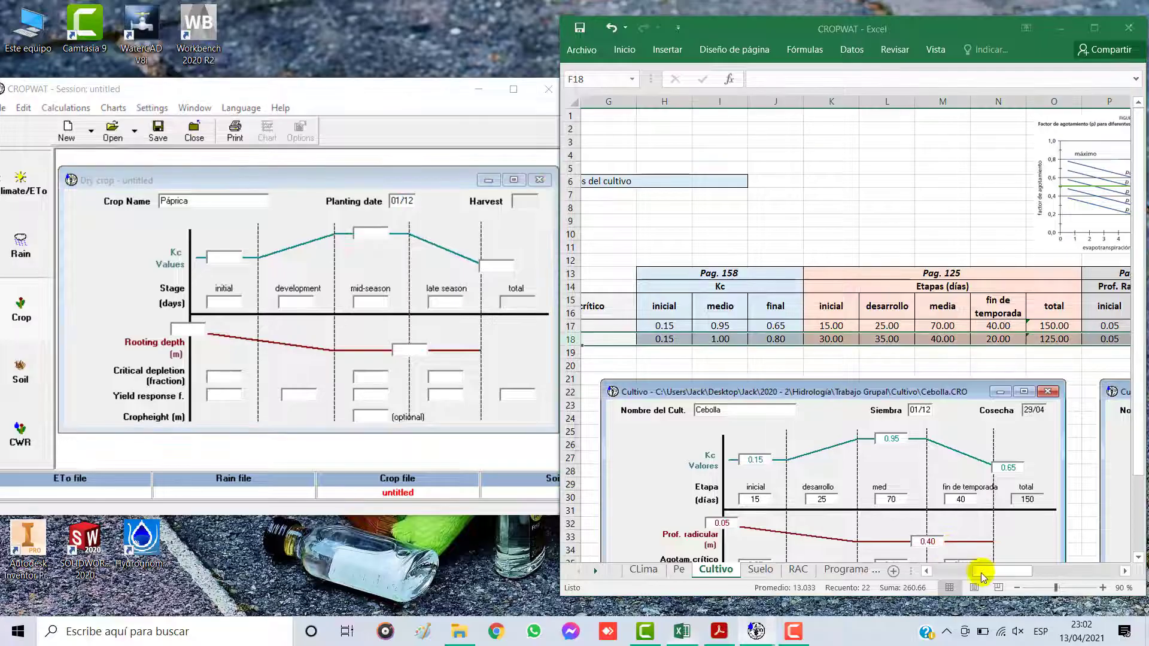
{"action": "scroll", "coordinate": [961, 573], "scroll_direction": "left", "scroll_amount": 6}
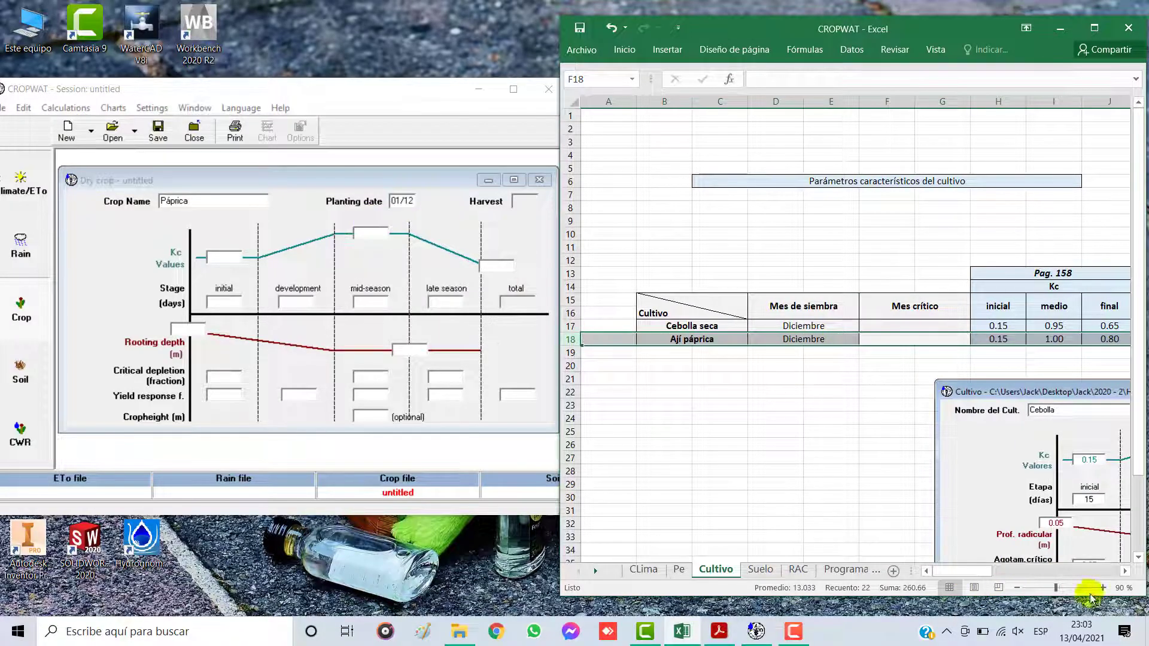
Step: Bring the Kc columns of the Excel table into view and enter Kc values 0.15 initial, 0.95 mid-season and 0.65 final in CROPWAT
{"action": "scroll", "coordinate": [1124, 573], "scroll_direction": "right", "scroll_amount": 3}
{"action": "scroll", "coordinate": [1124, 573], "scroll_direction": "right", "scroll_amount": 5}
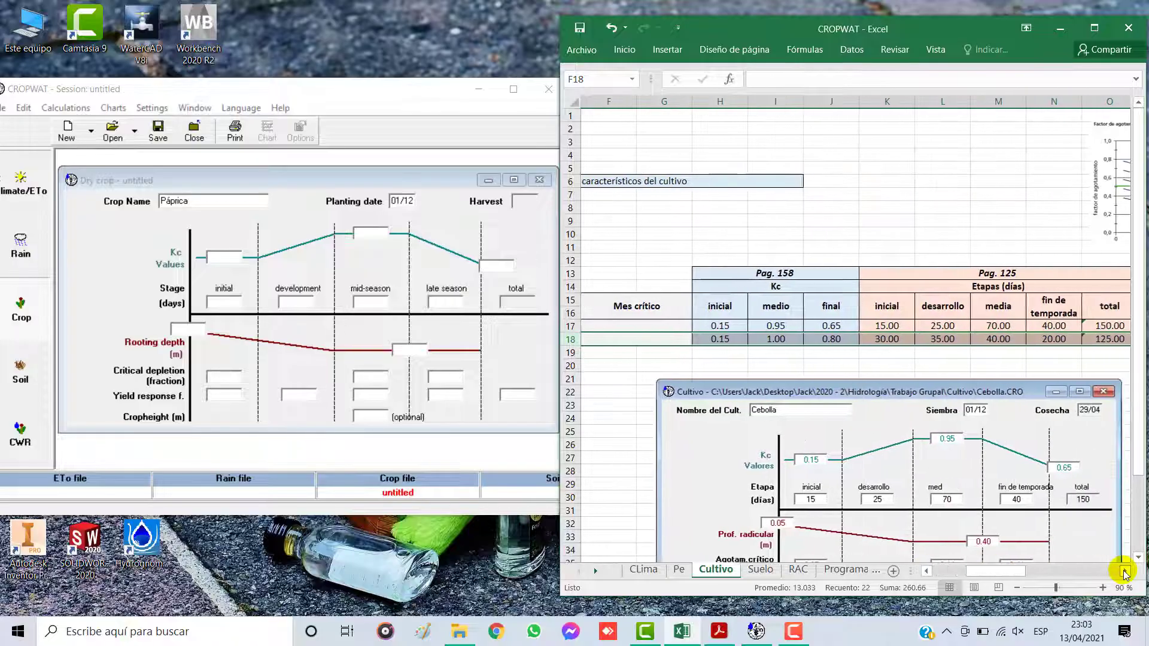
{"action": "left_click", "coordinate": [228, 256]}
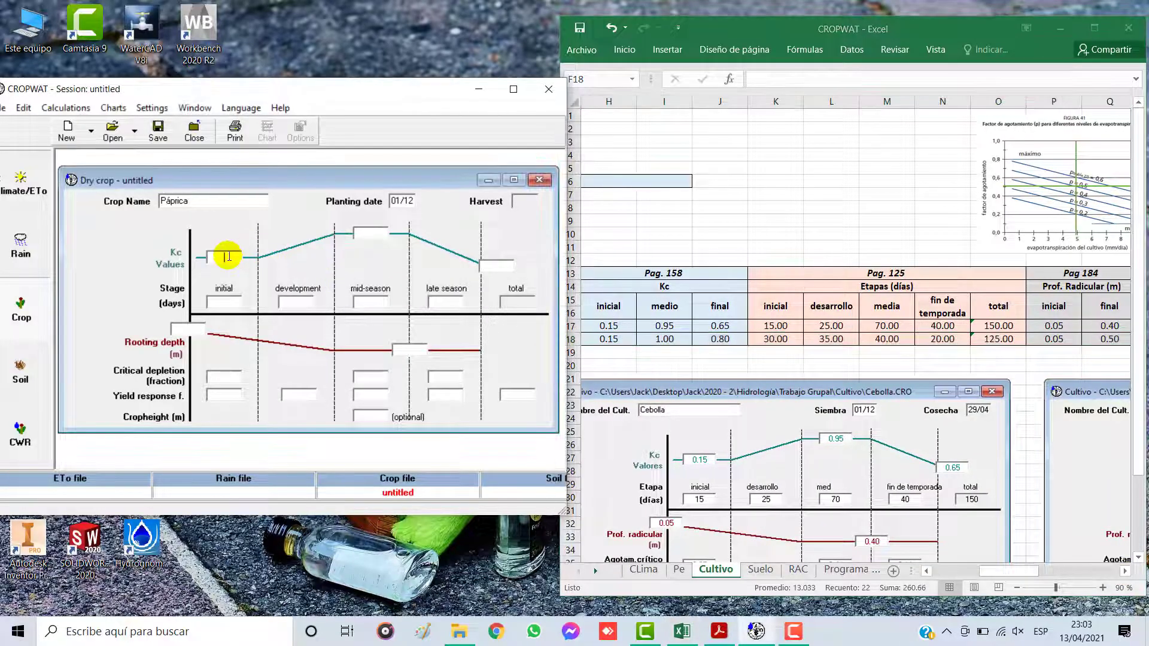
{"action": "type", "text": "0.15"}
{"action": "left_click", "coordinate": [368, 234]}
{"action": "type", "text": "0.95"}
{"action": "left_click", "coordinate": [499, 268]}
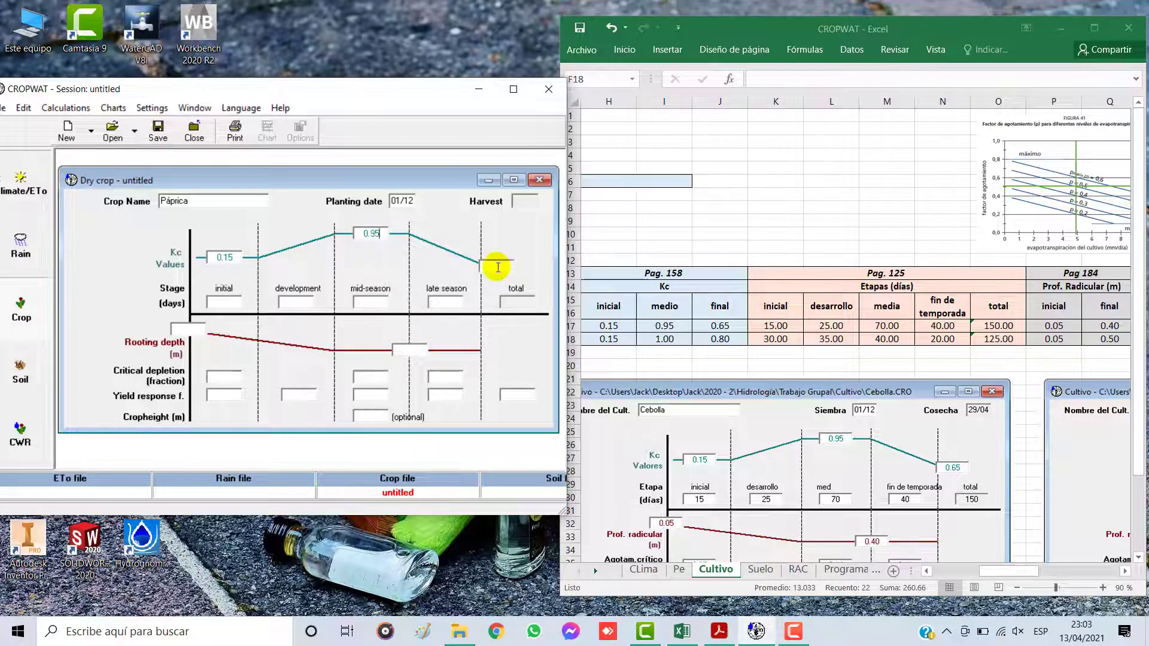
{"action": "type", "text": "0.65"}
{"action": "left_click", "coordinate": [226, 303]}
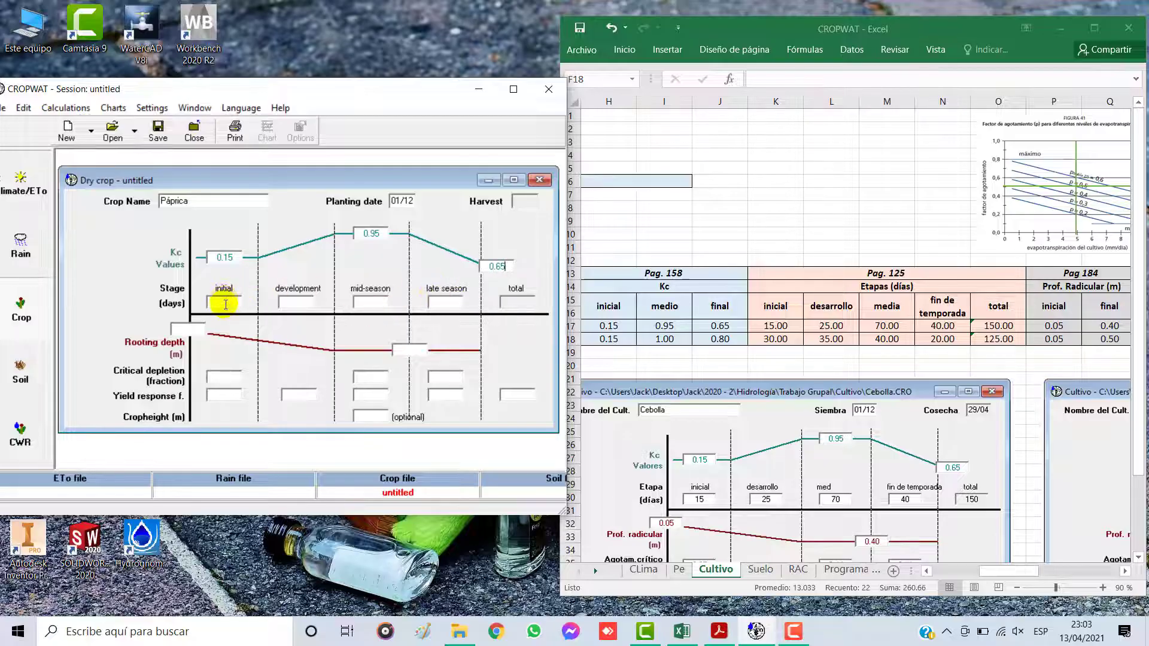
Step: Correct Páprica's mid-season Kc to 1.00 and the final Kc to 0.80
{"action": "left_click", "coordinate": [229, 257]}
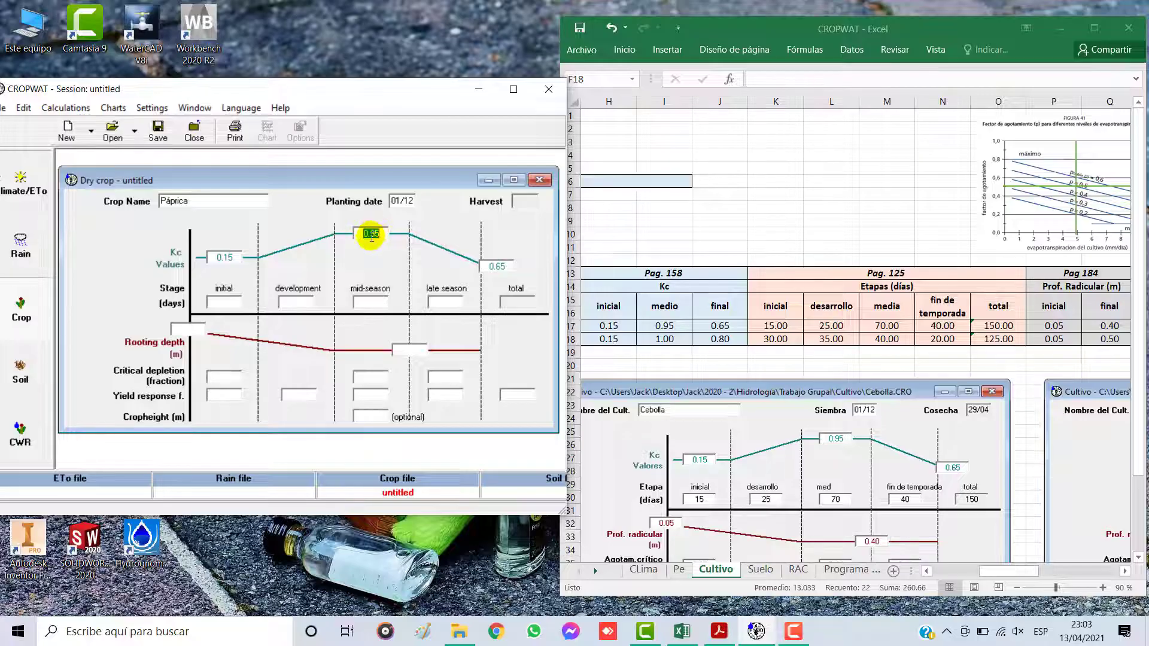
{"action": "type", "text": "1"}
{"action": "left_click", "coordinate": [502, 266]}
{"action": "double_click", "coordinate": [497, 265]}
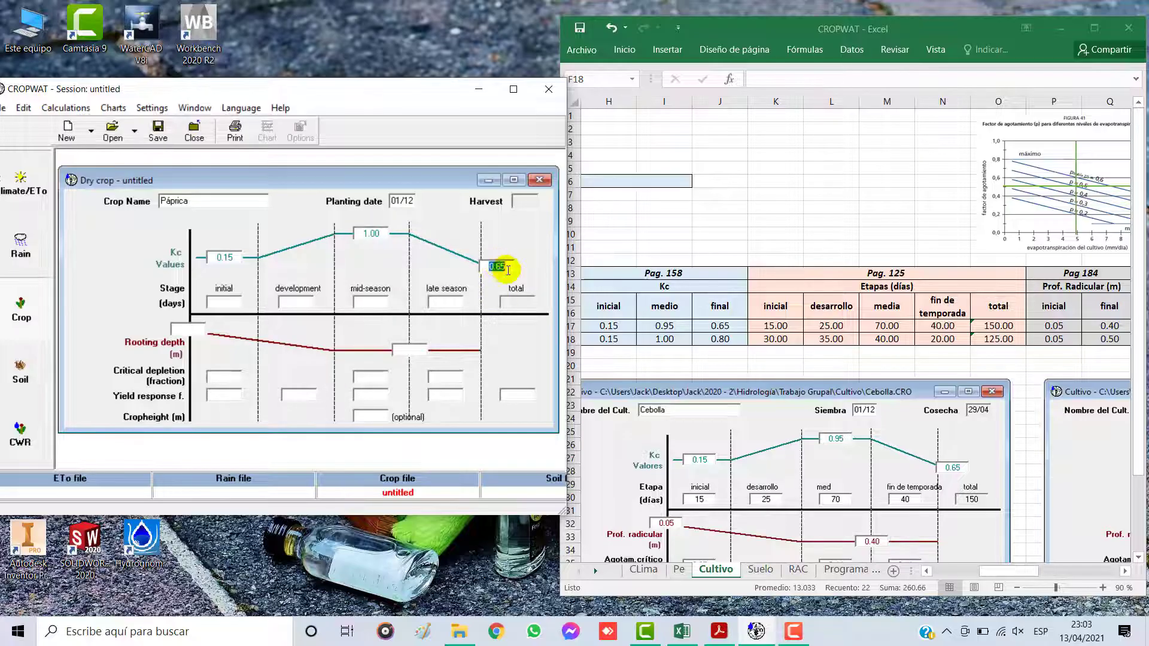
{"action": "type", "text": "0"}
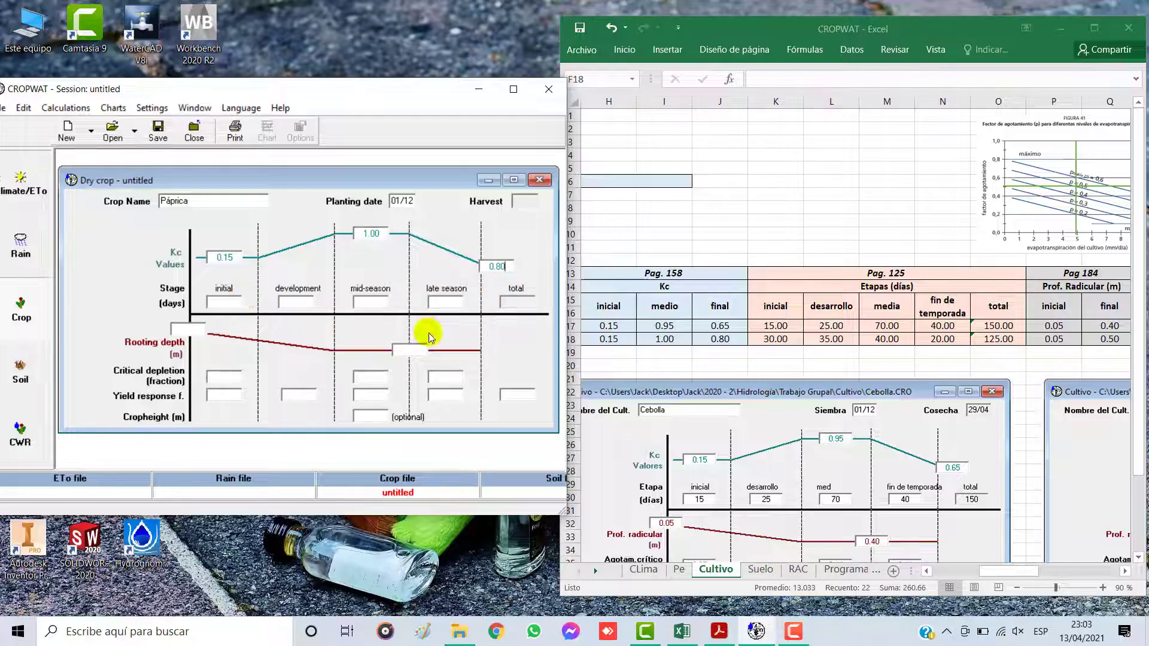
Step: Enter Páprica's stage lengths as 30 days initial, 35 development, 40 mid-season and 20 late season
{"action": "left_click", "coordinate": [233, 302]}
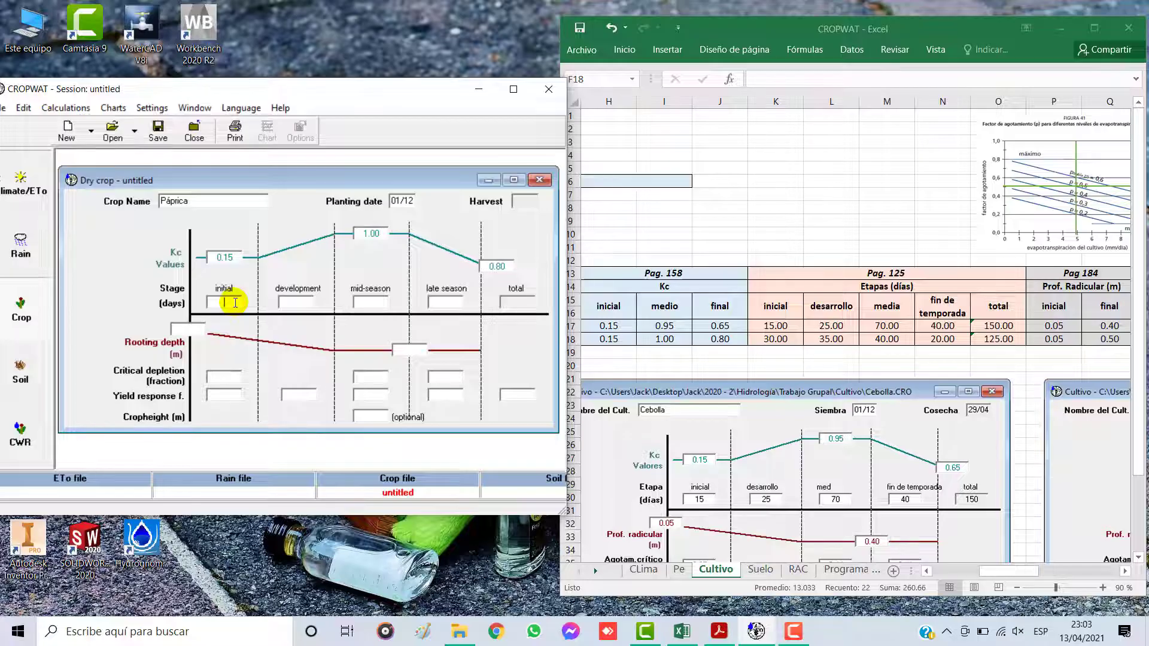
{"action": "type", "text": "30"}
{"action": "left_click", "coordinate": [291, 300]}
{"action": "type", "text": "35"}
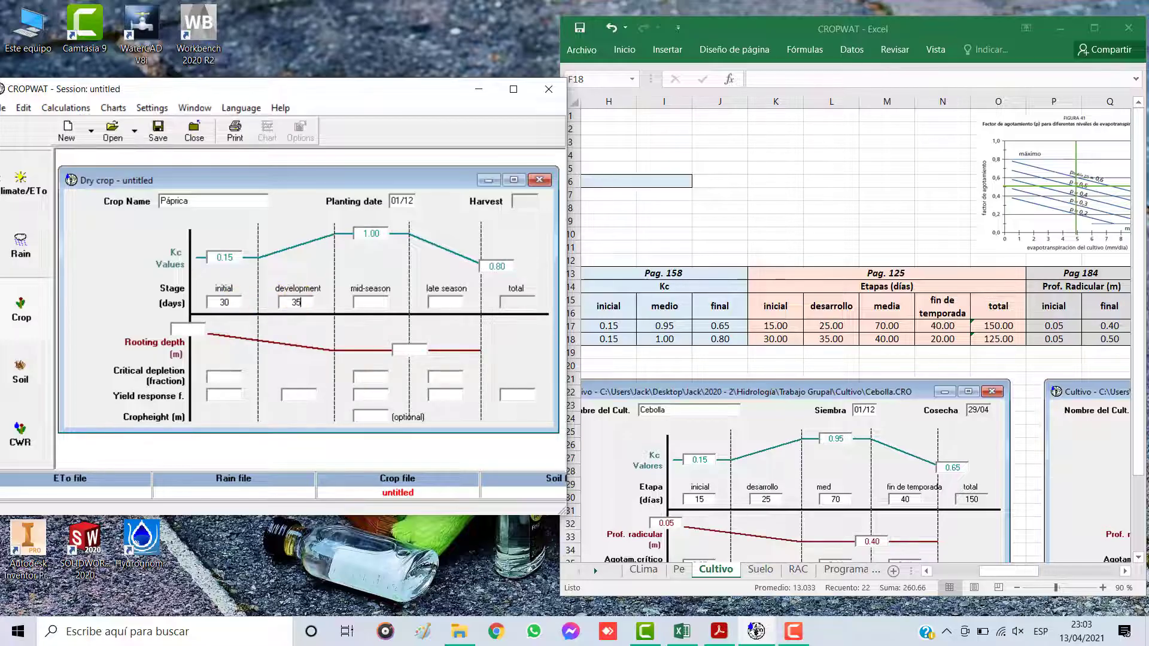
{"action": "left_click", "coordinate": [368, 300]}
{"action": "left_click", "coordinate": [446, 301]}
Step: Bring the root depth columns of the Excel table into view and set Páprica's rooting depths to 0.05 m initial and 0.50 m final
{"action": "left_click", "coordinate": [192, 328]}
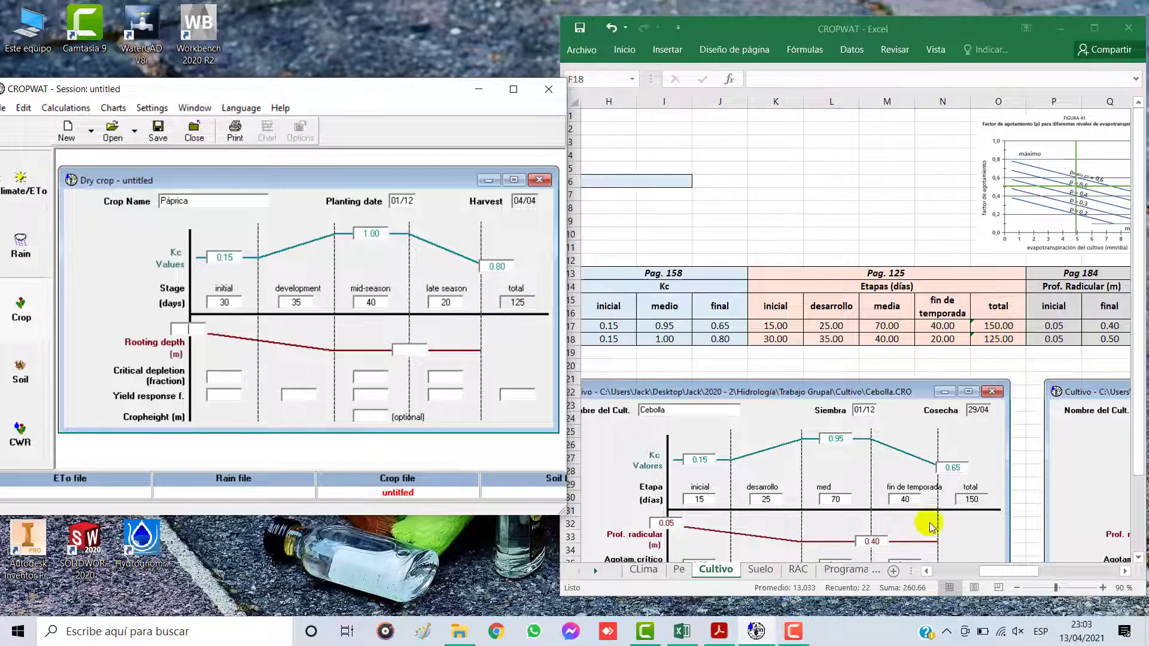
{"action": "left_click", "coordinate": [1125, 572]}
{"action": "left_click", "coordinate": [1126, 571]}
{"action": "left_click", "coordinate": [1126, 572]}
{"action": "left_click", "coordinate": [1126, 572]}
{"action": "left_click", "coordinate": [1125, 572]}
{"action": "left_click", "coordinate": [1126, 571]}
{"action": "left_click", "coordinate": [1126, 572]}
{"action": "left_click", "coordinate": [1126, 572]}
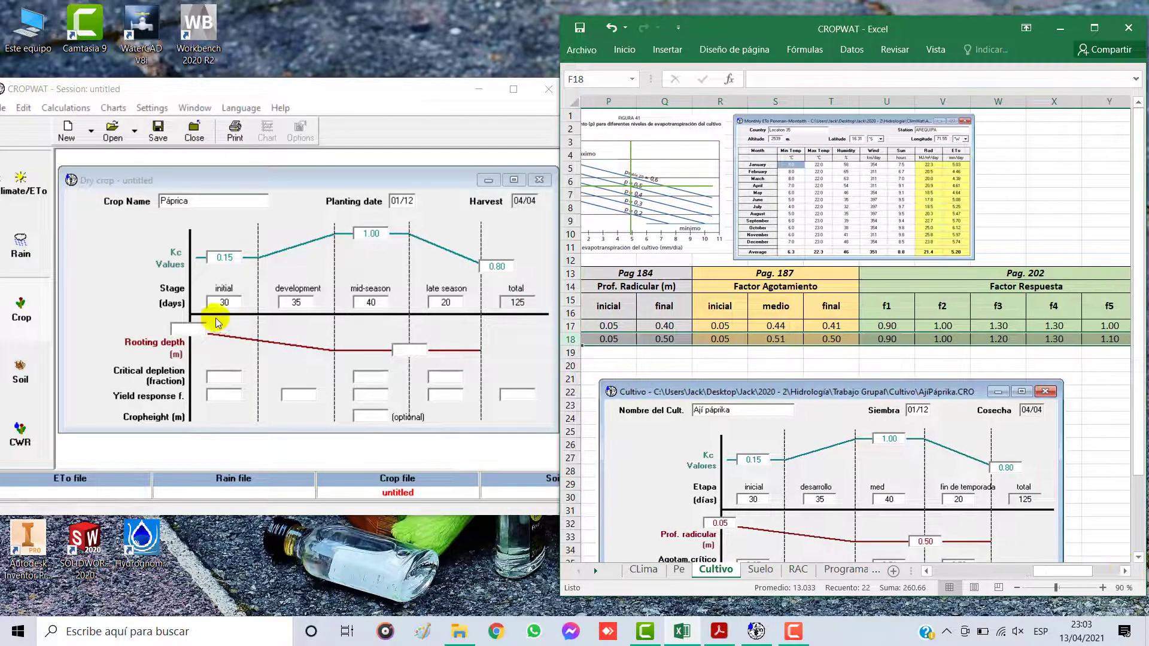
{"action": "left_click", "coordinate": [196, 328]}
{"action": "type", "text": "0.05"}
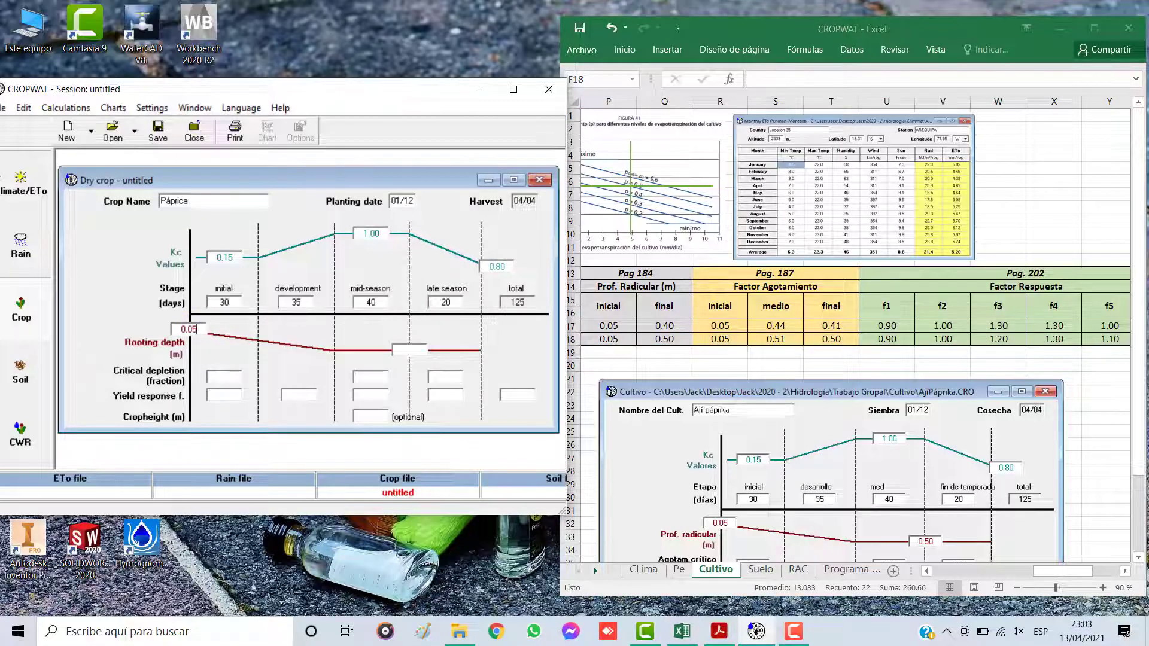
{"action": "left_click", "coordinate": [416, 347]}
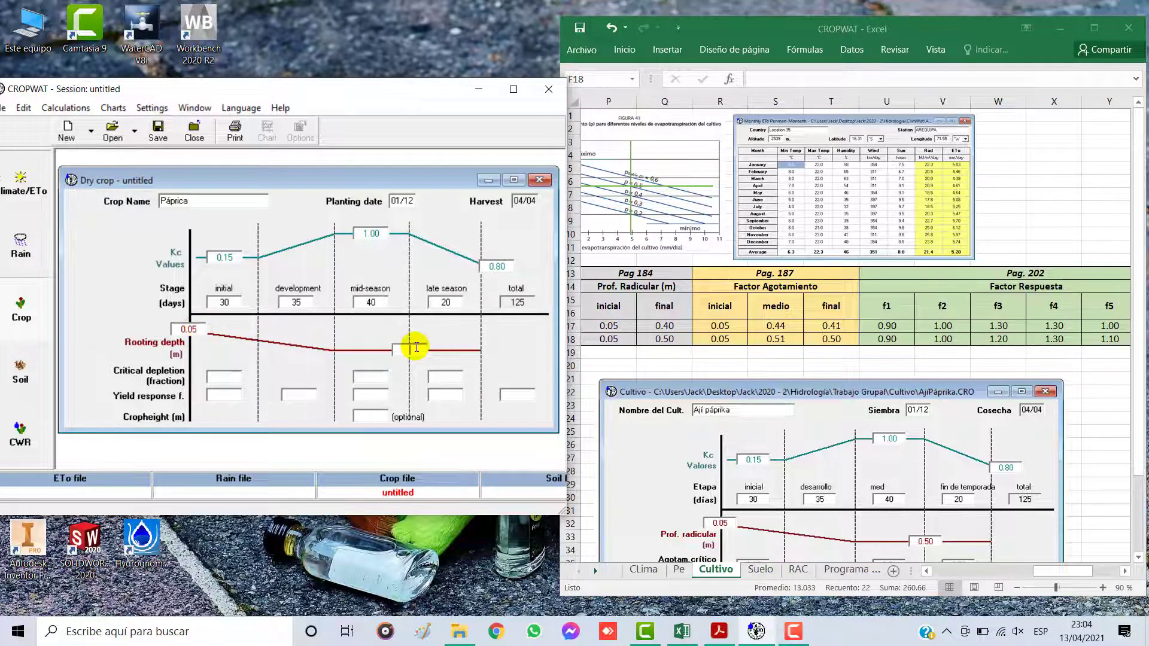
{"action": "type", "text": "0.50"}
Step: Set the critical depletion fractions to 0.05 initial, 0.51 mid-season and 0.50 late season
{"action": "left_click", "coordinate": [224, 375]}
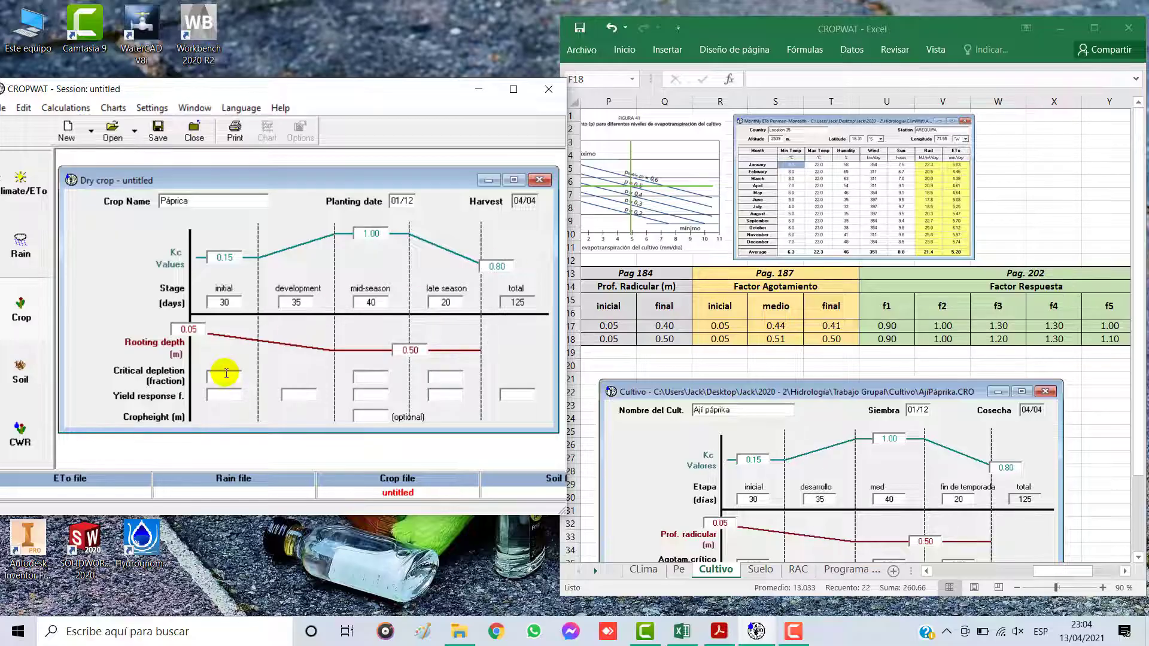
{"action": "type", "text": "0.05"}
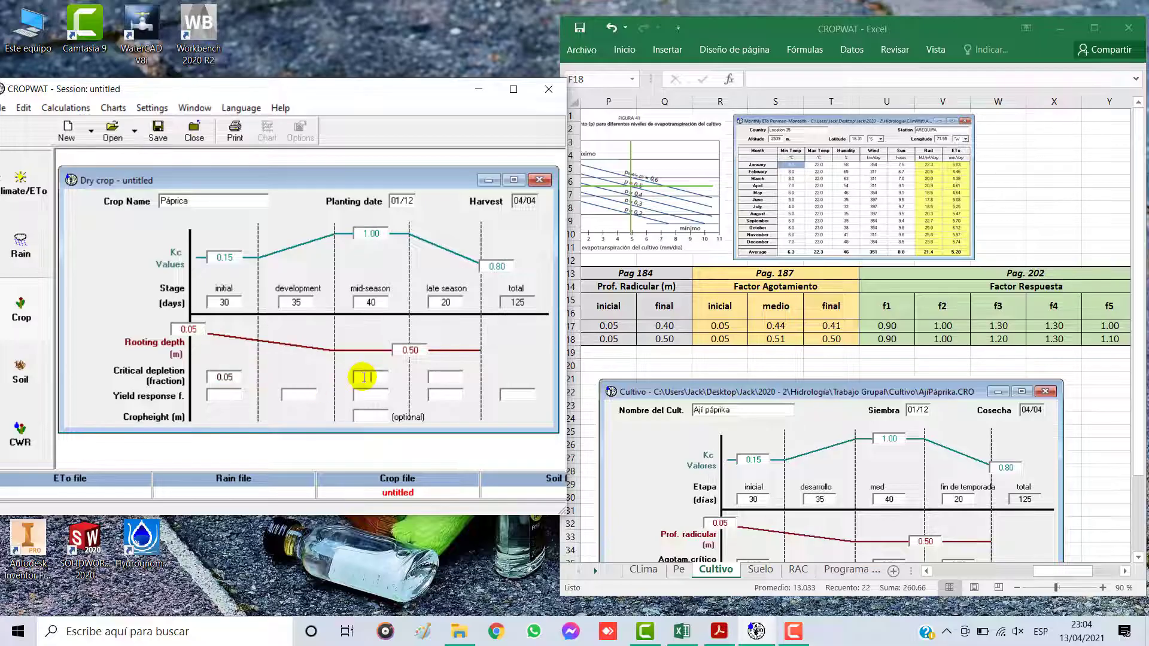
{"action": "type", "text": "0.51"}
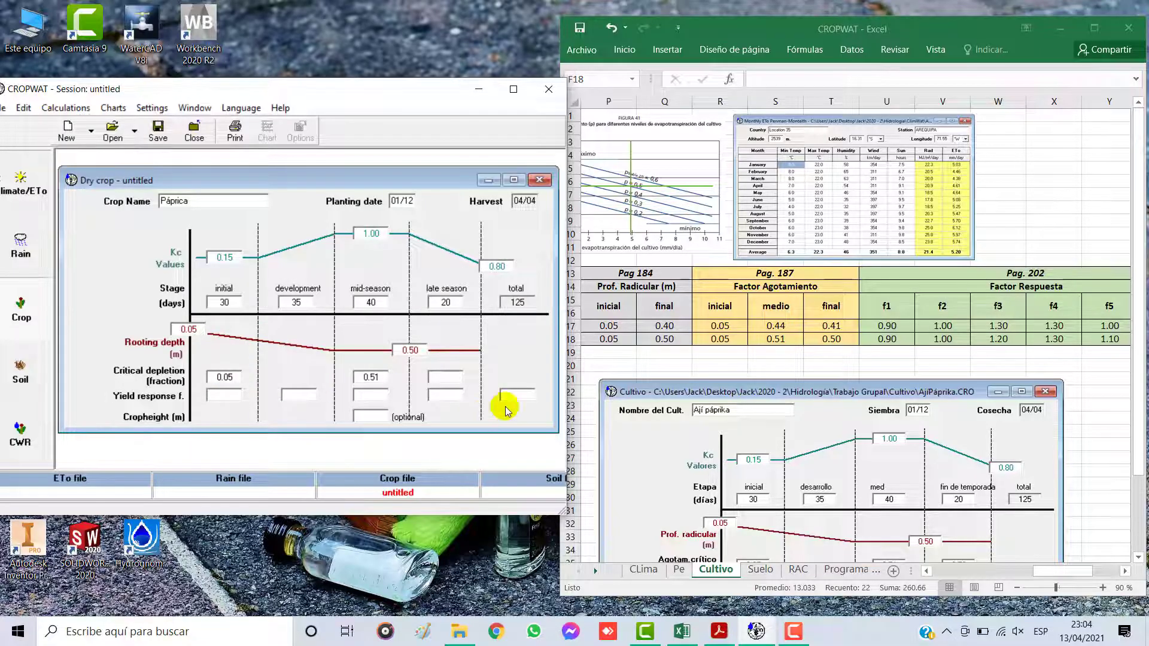
{"action": "left_click", "coordinate": [450, 378]}
{"action": "type", "text": "0.50"}
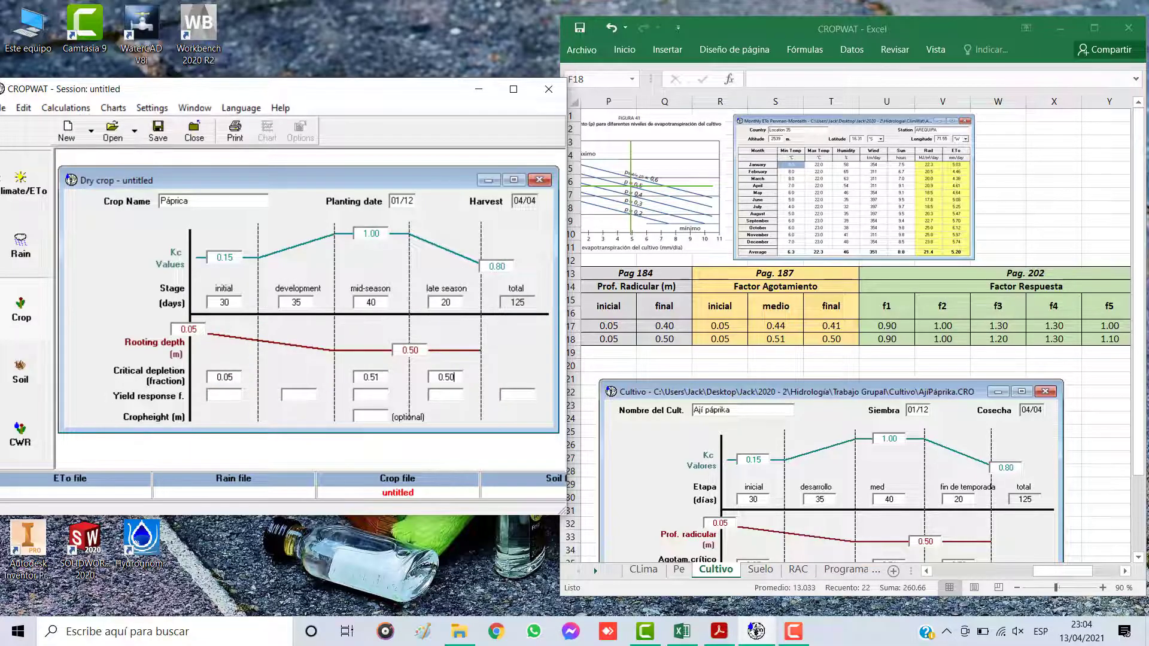
Step: Enter the yield response factors 0.90 initial, 1.00 development, 1.20 mid-season, 1.30 late season and 1.10 total
{"action": "left_click", "coordinate": [224, 397]}
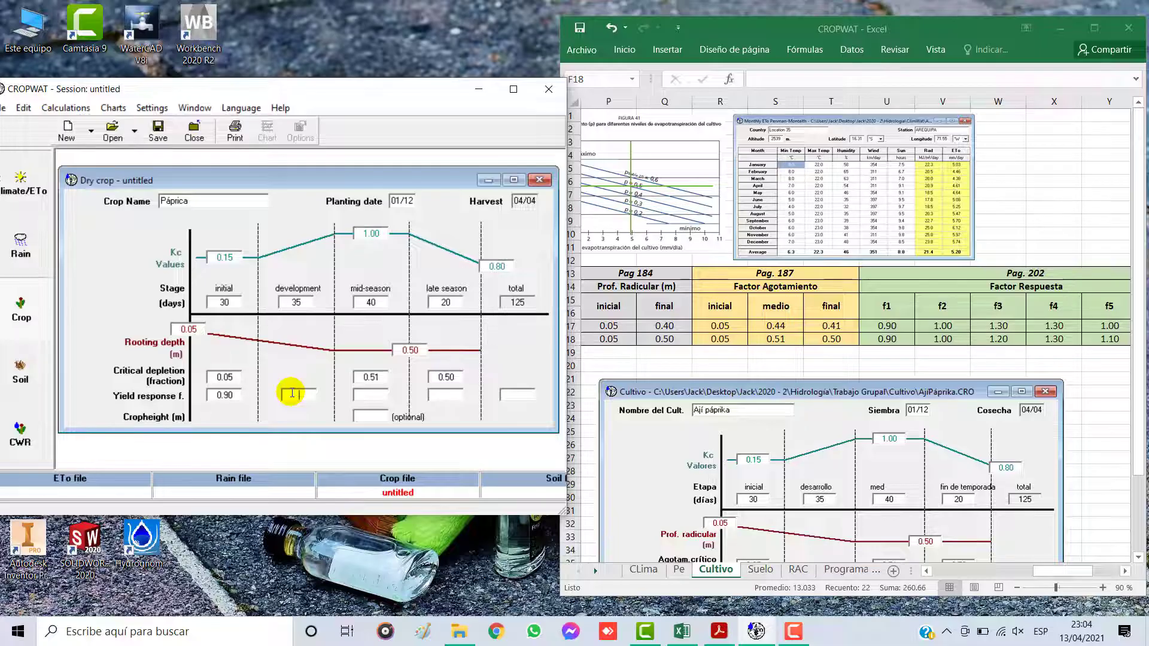
{"action": "type", "text": "1"}
{"action": "left_click", "coordinate": [372, 395]}
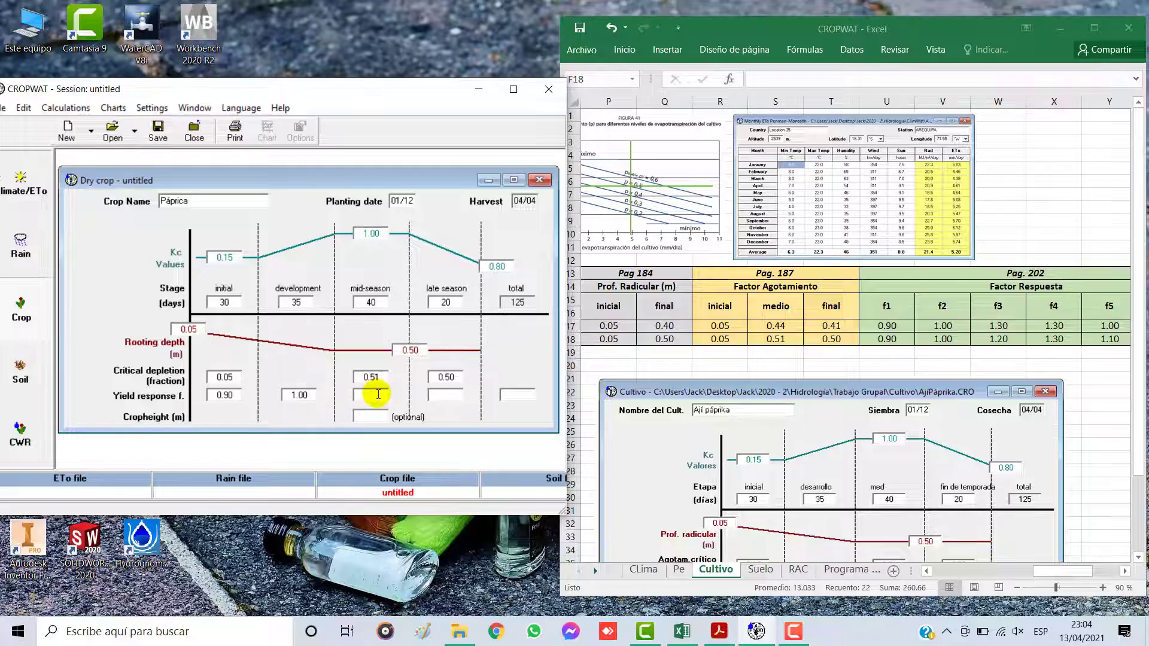
{"action": "type", "text": "1.20"}
{"action": "left_click", "coordinate": [454, 392]}
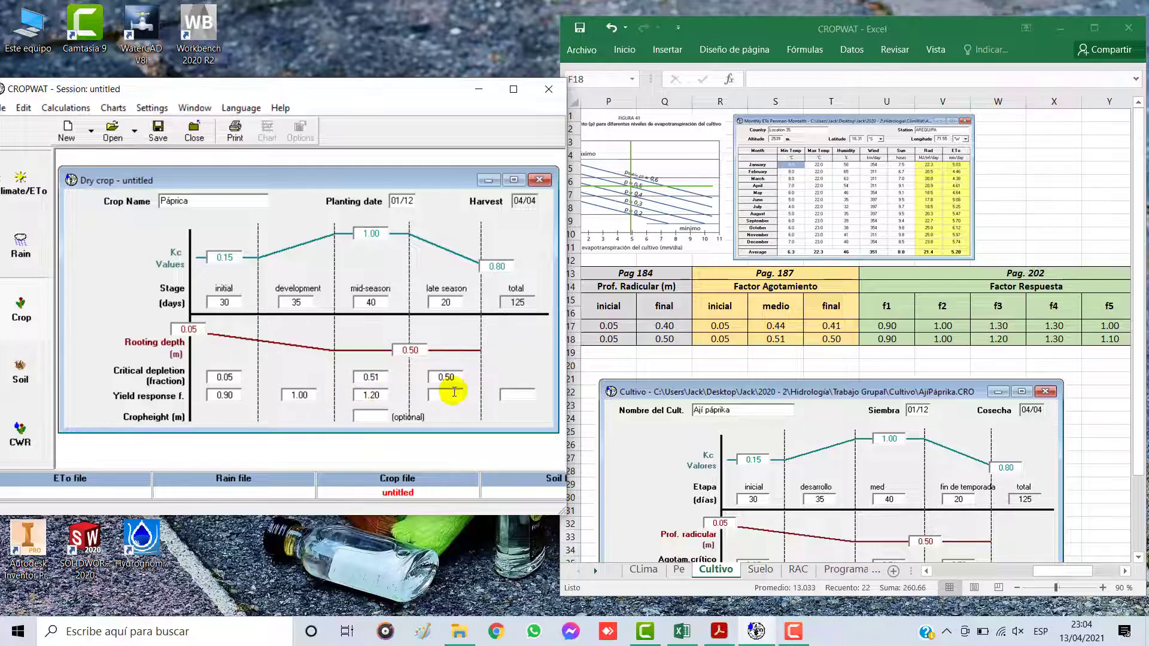
{"action": "type", "text": "1.30"}
{"action": "left_click", "coordinate": [514, 395]}
{"action": "type", "text": "1.1"}
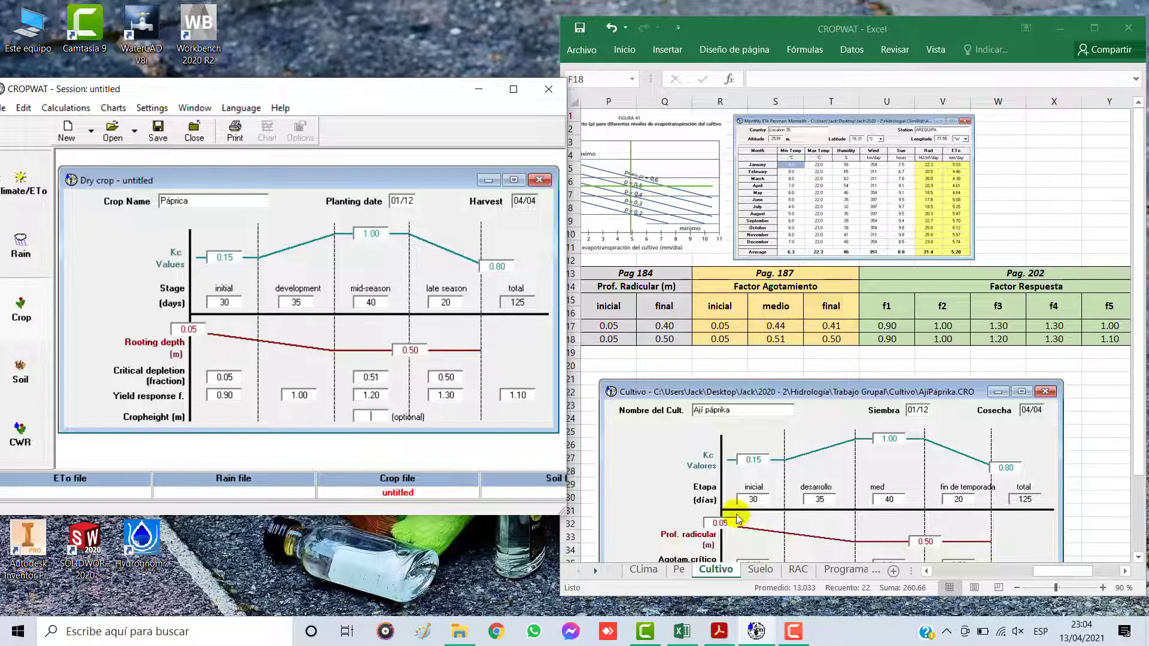
Step: Set the crop height from the Excel table to 0.50 m, and maximize CROPWAT with the Dry crop form centred
{"action": "left_click", "coordinate": [1125, 573]}
{"action": "left_click", "coordinate": [1126, 573]}
{"action": "left_click", "coordinate": [1125, 573]}
{"action": "left_click", "coordinate": [1125, 573]}
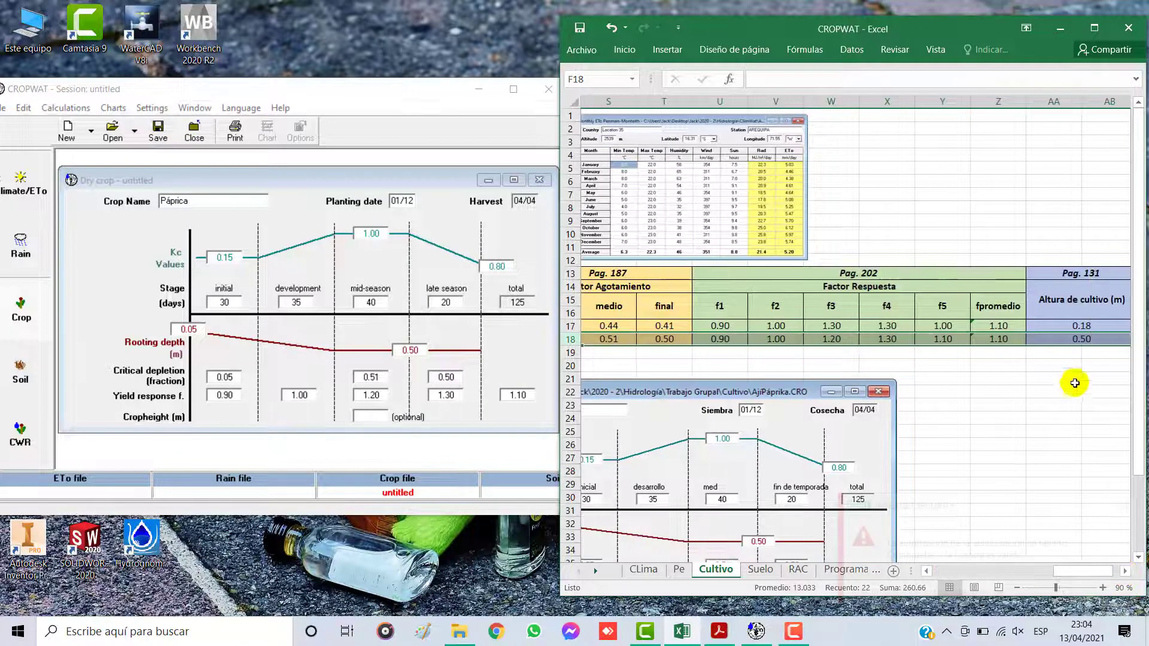
{"action": "left_click", "coordinate": [372, 418]}
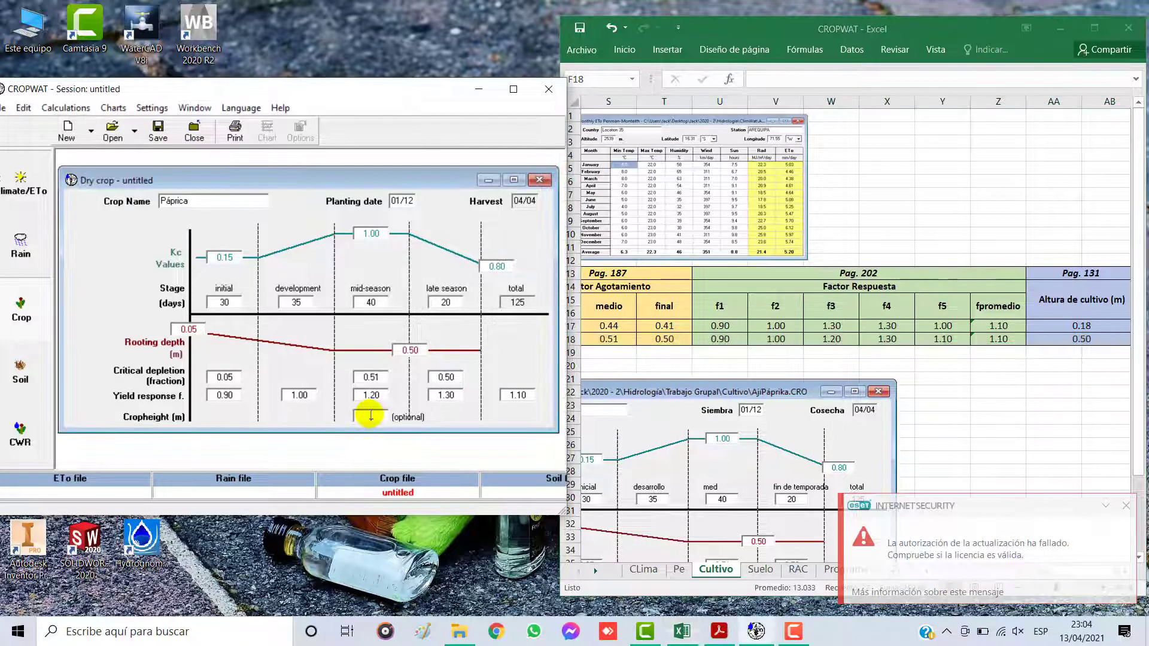
{"action": "type", "text": "0.50"}
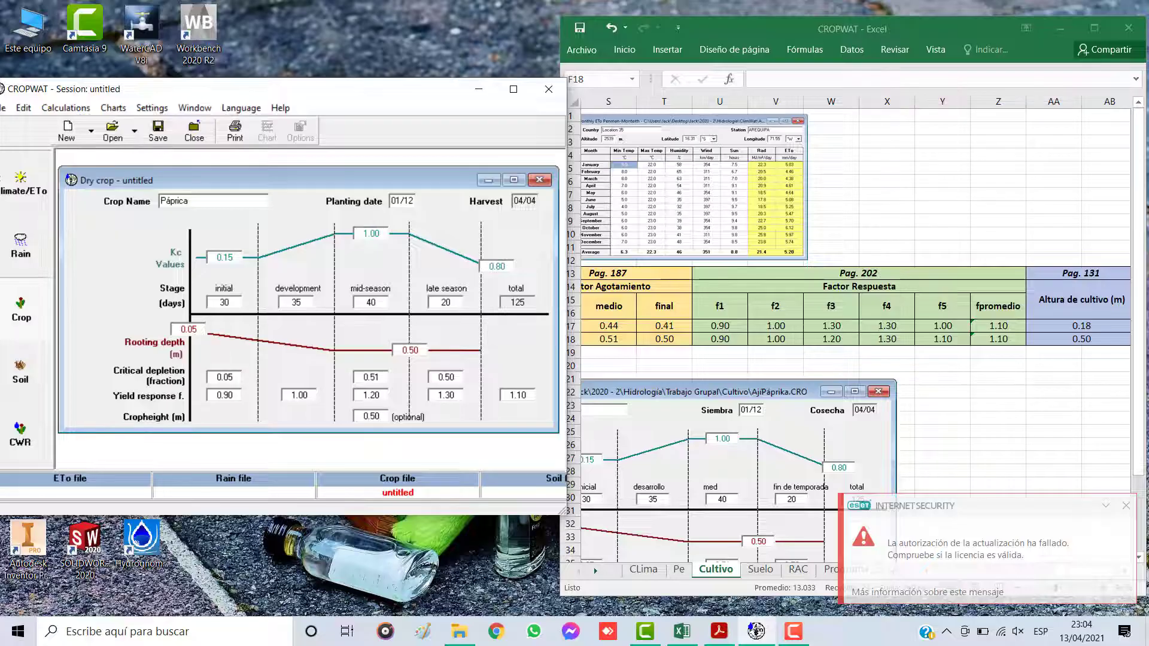
{"action": "left_click", "coordinate": [512, 89]}
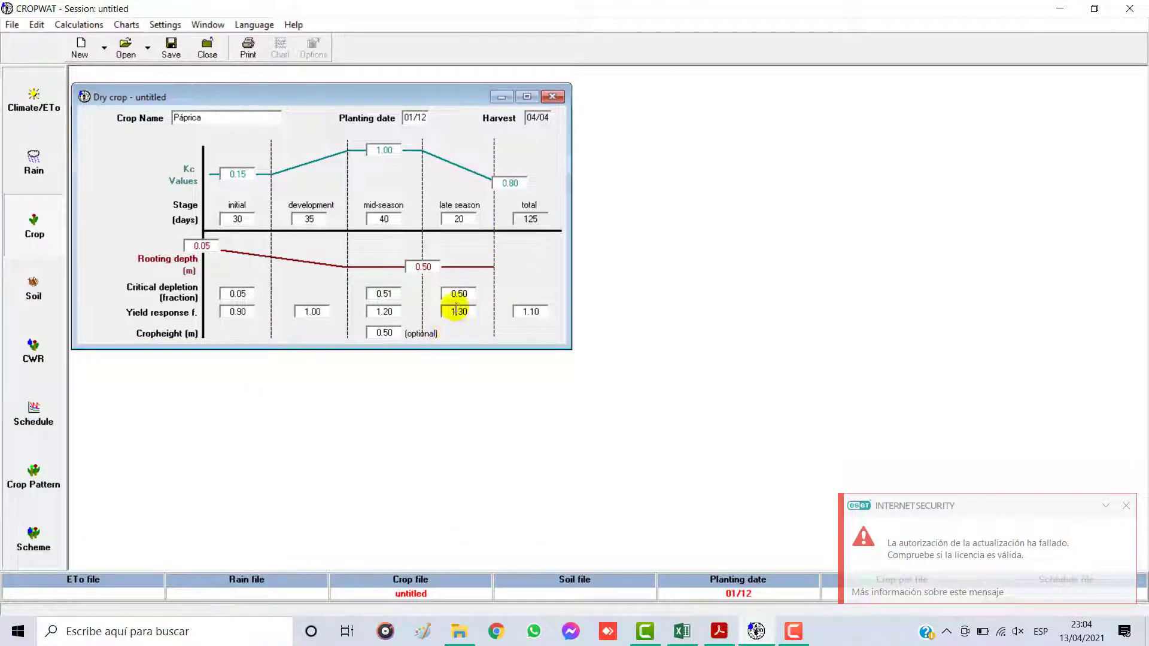
{"action": "left_click_drag", "start_coordinate": [279, 103], "coordinate": [522, 222]}
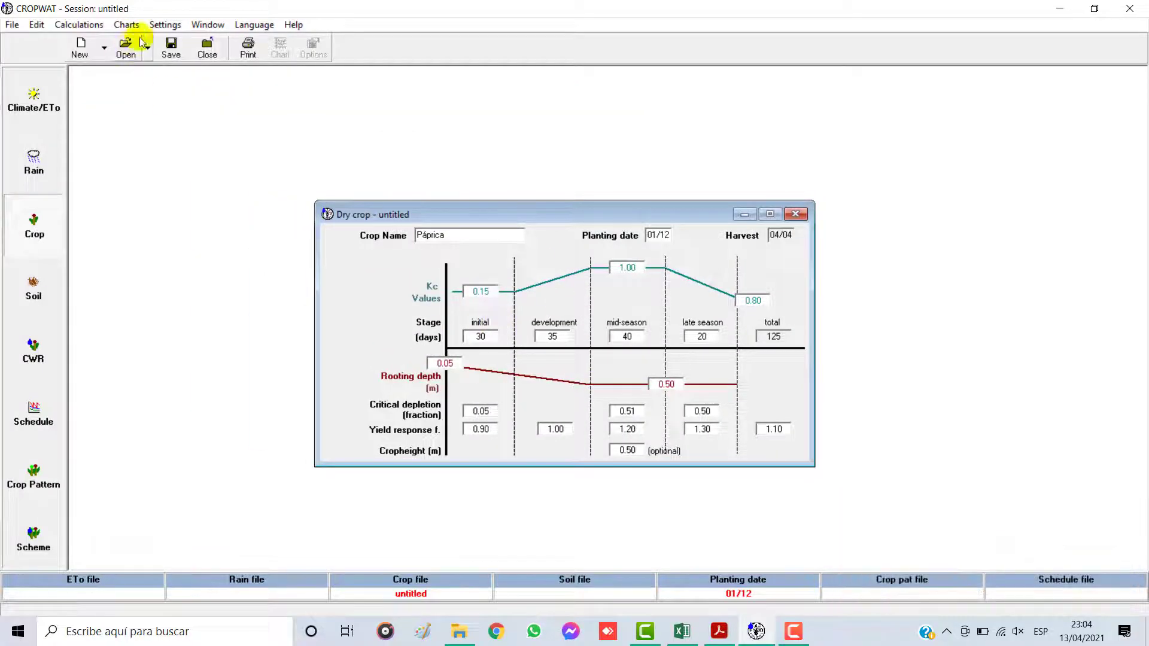
{"action": "left_click", "coordinate": [172, 47]}
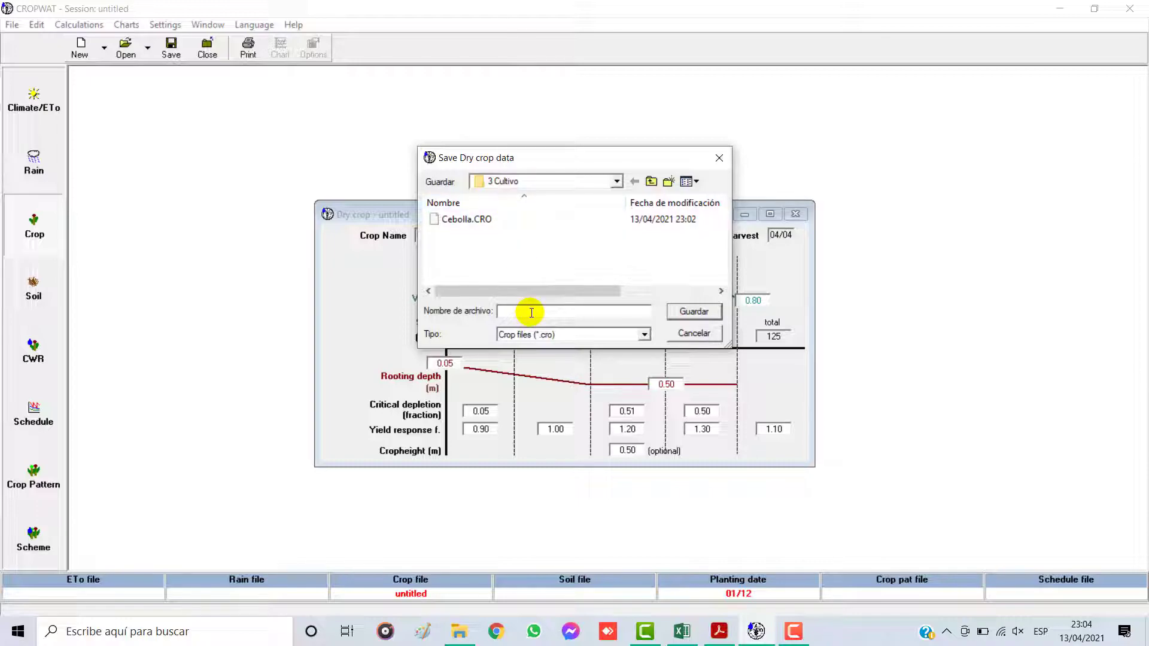
{"action": "type", "text": "pápri"}
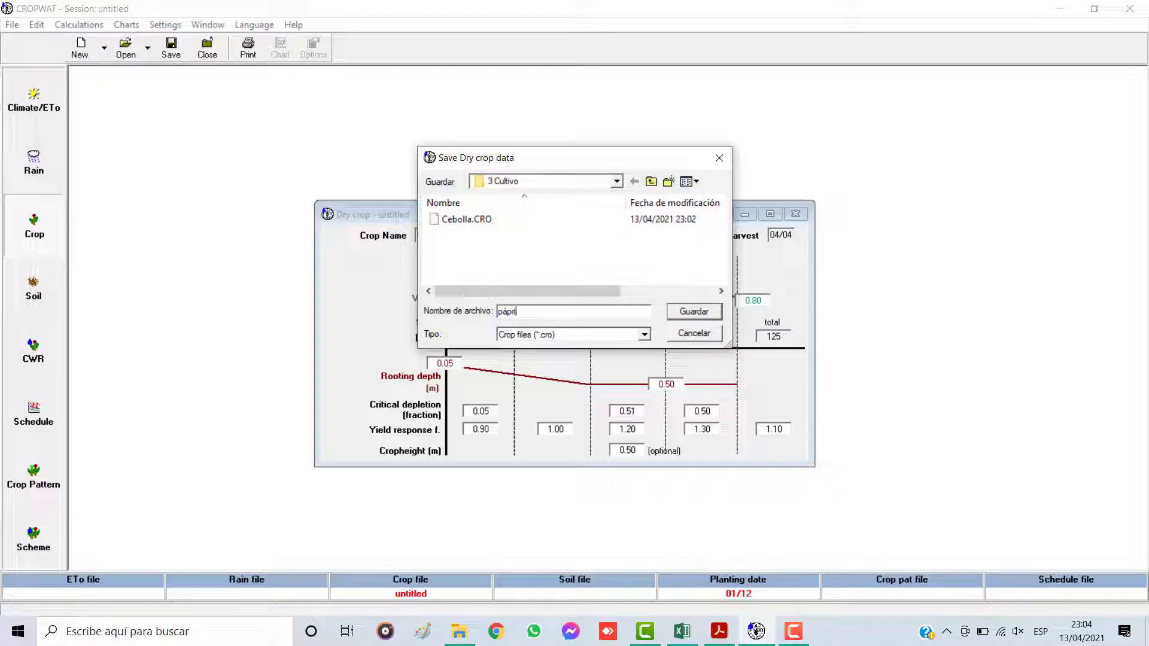
{"action": "type", "text": "k"}
{"action": "left_click", "coordinate": [694, 332]}
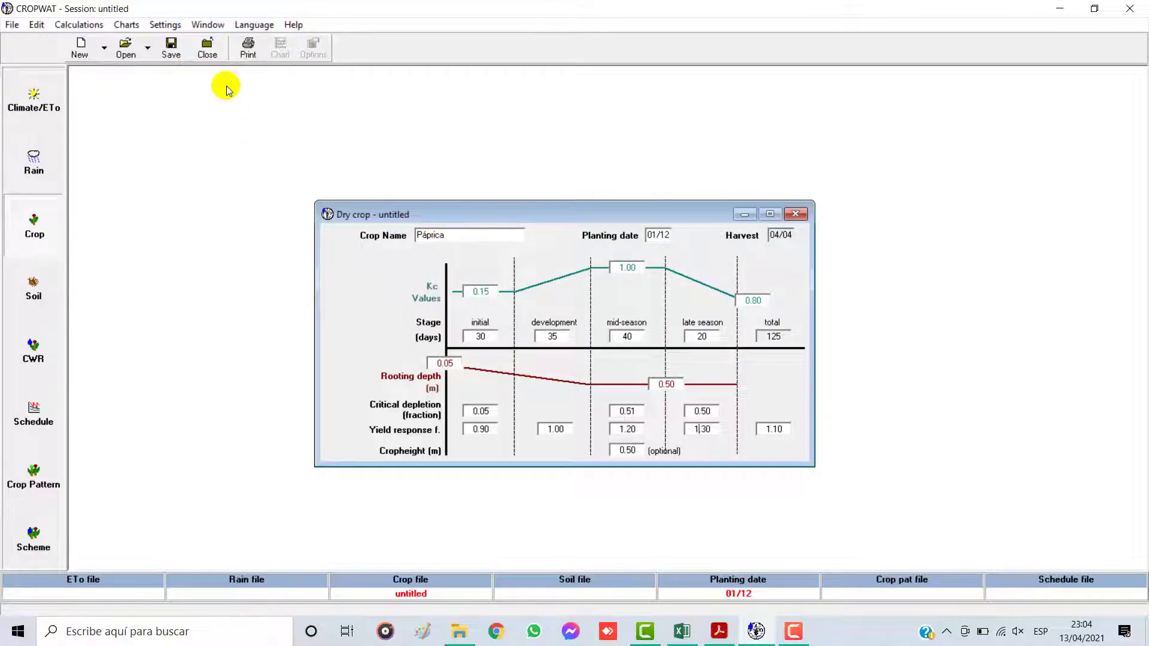
Step: Save the dry crop data as páprica in the 3 Cultivo folder and close the crop form
{"action": "left_click", "coordinate": [171, 48]}
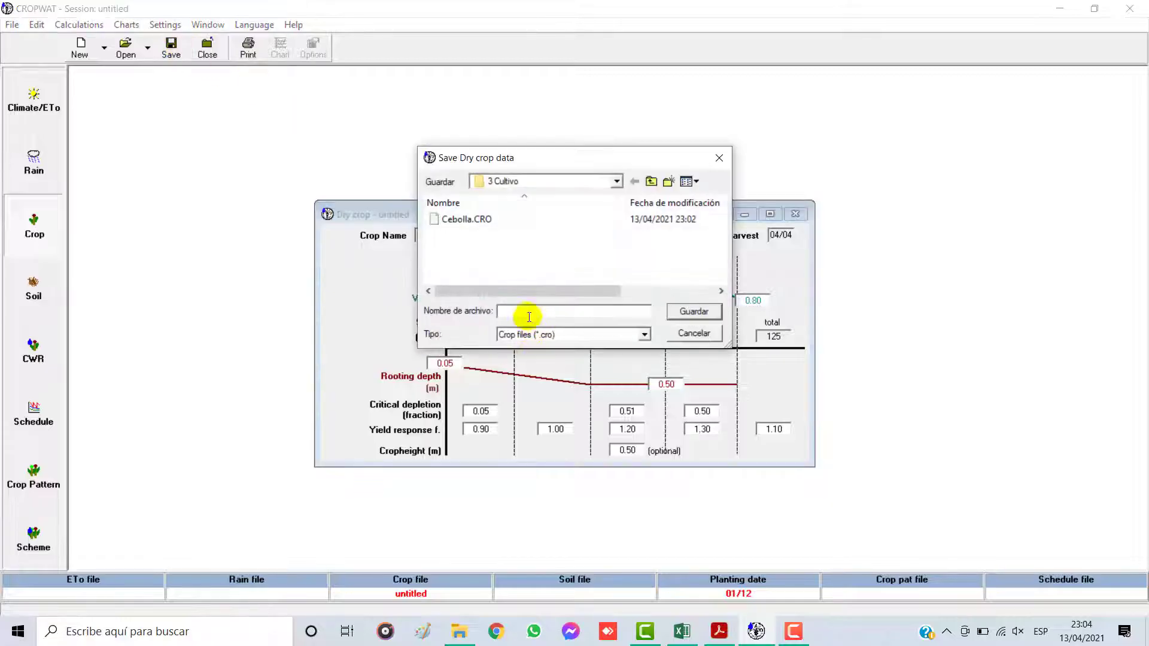
{"action": "type", "text": "páprica"}
{"action": "left_click", "coordinate": [676, 312]}
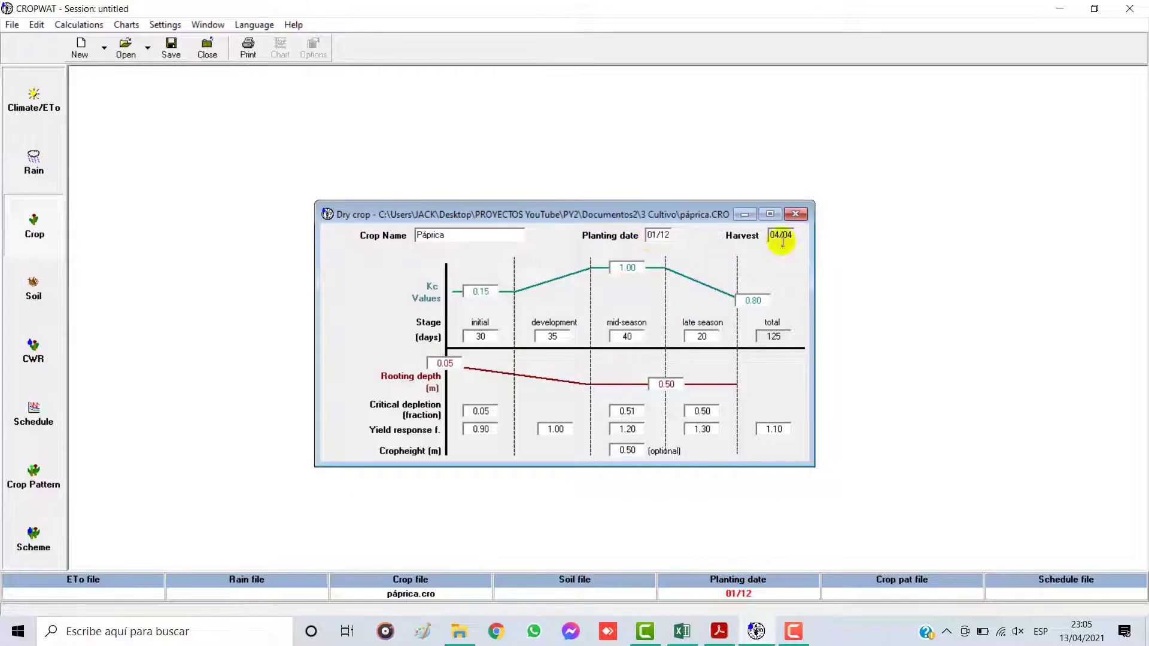
{"action": "left_click", "coordinate": [796, 215]}
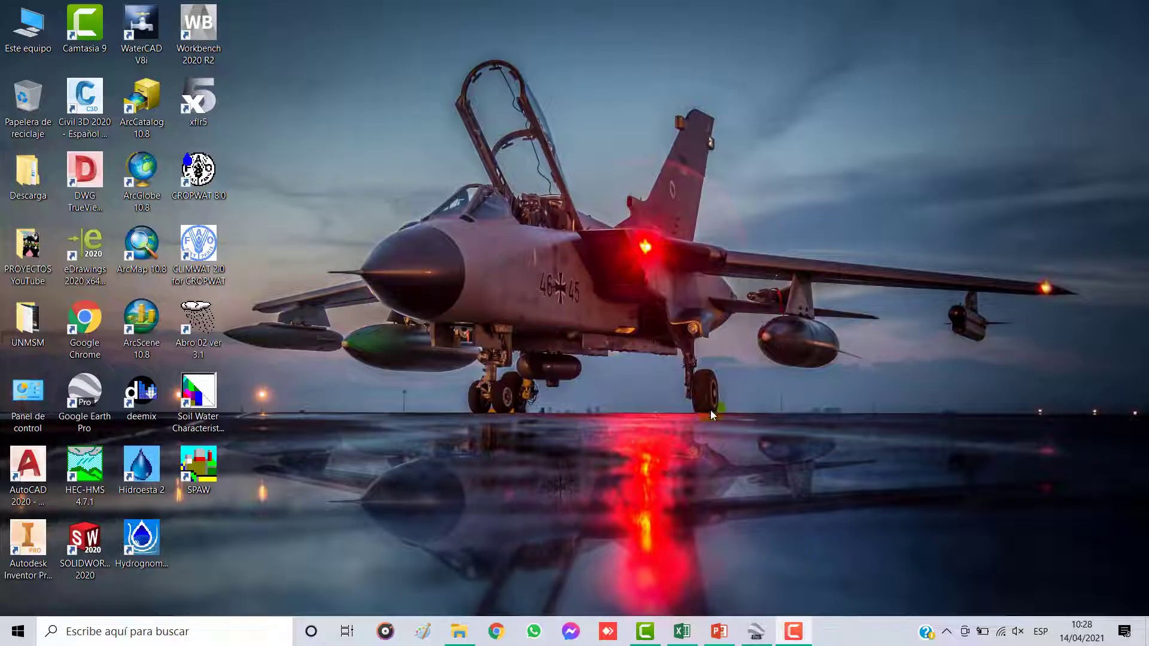
Step: Switch to the CROPWAT workbook in Excel and review the Pe, Cultivo and Suelo sheets
{"action": "left_click", "coordinate": [683, 633]}
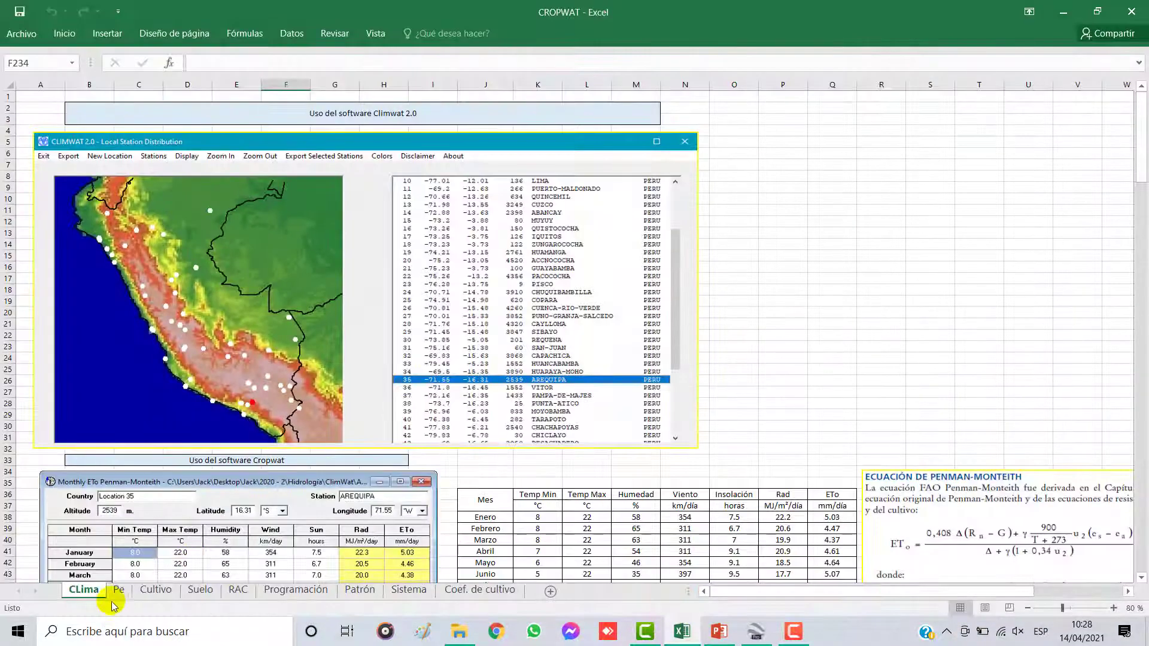
{"action": "left_click", "coordinate": [118, 591]}
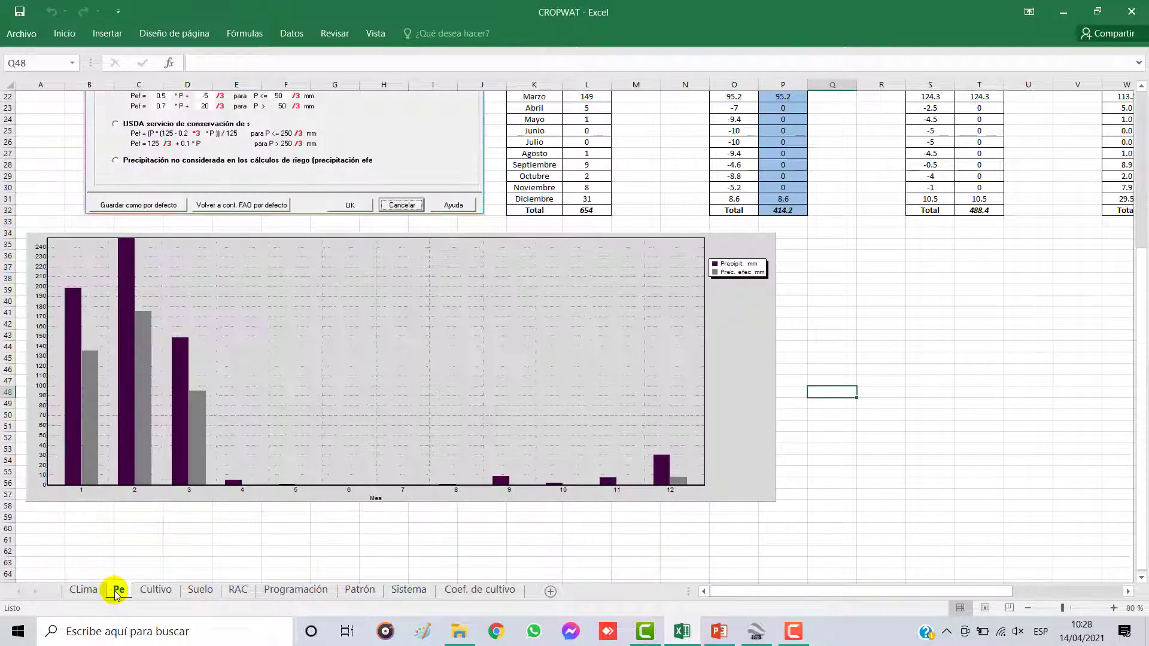
{"action": "left_click", "coordinate": [152, 592]}
{"action": "left_click", "coordinate": [199, 591]}
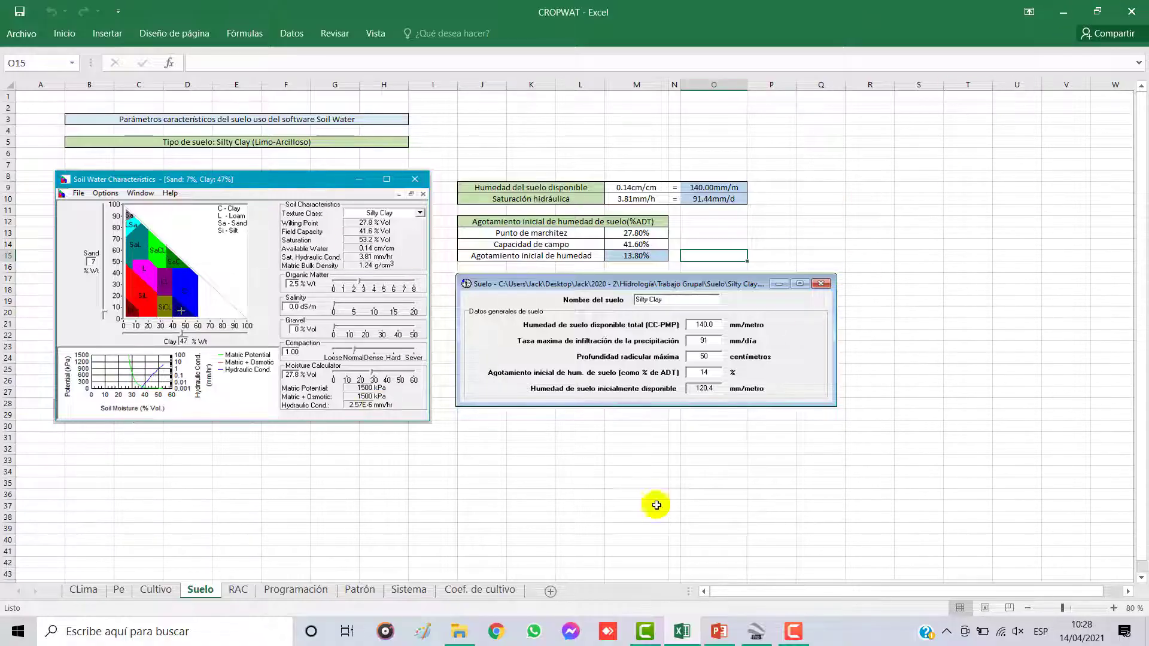
Step: Switch to the CROPWAT presentation in PowerPoint to view the Ubicación slide
{"action": "left_click", "coordinate": [718, 632]}
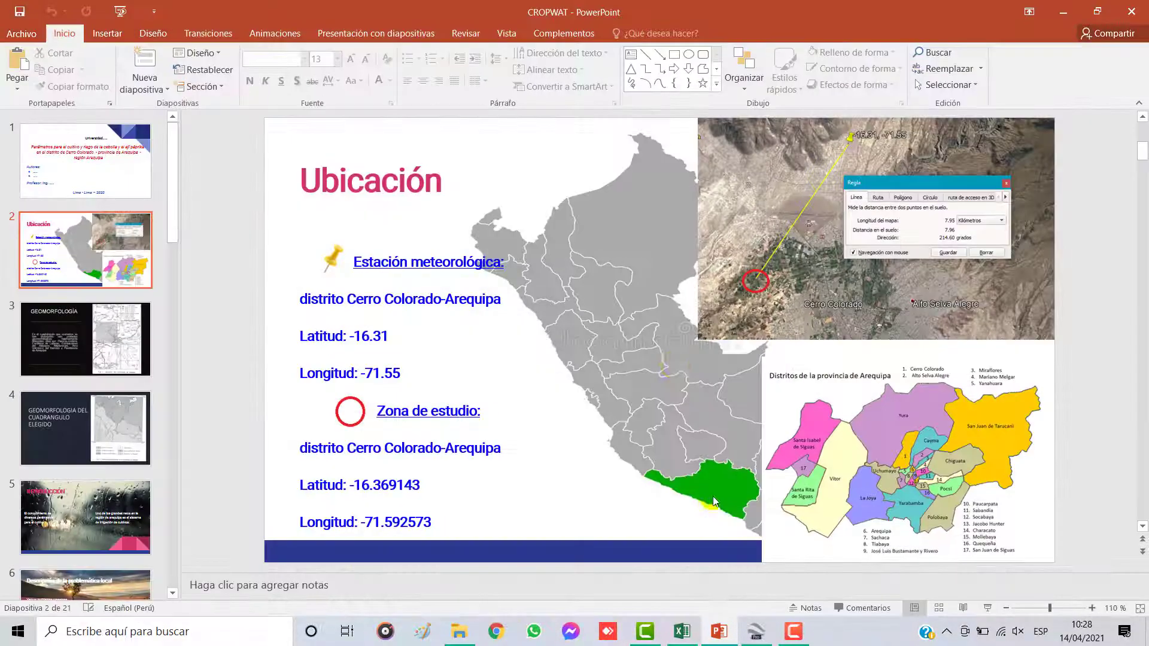
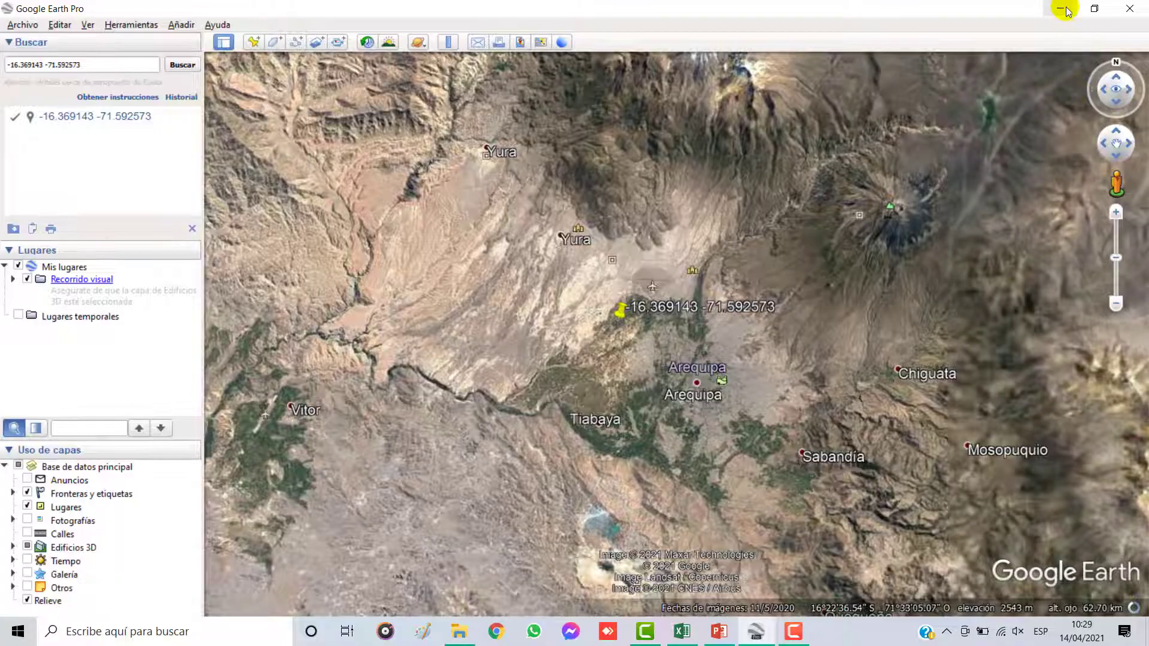
Step: Minimize Google Earth Pro and the Excel workbook, and launch Soil Water Characteristics from the desktop
{"action": "left_click", "coordinate": [1060, 8]}
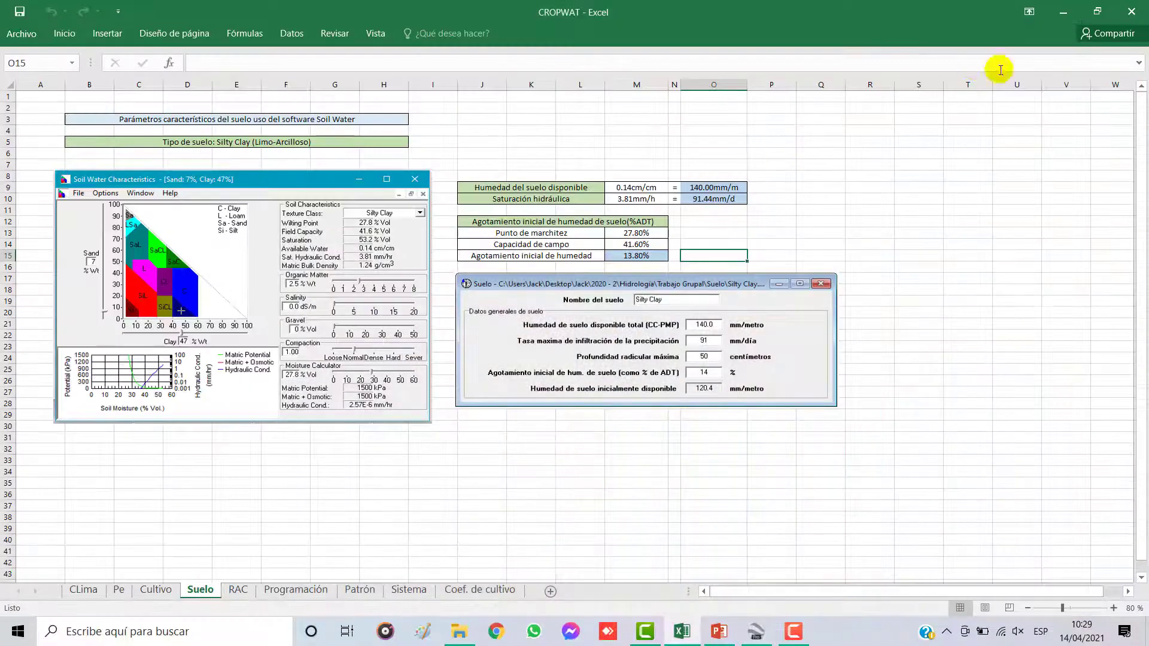
{"action": "left_click", "coordinate": [1063, 11]}
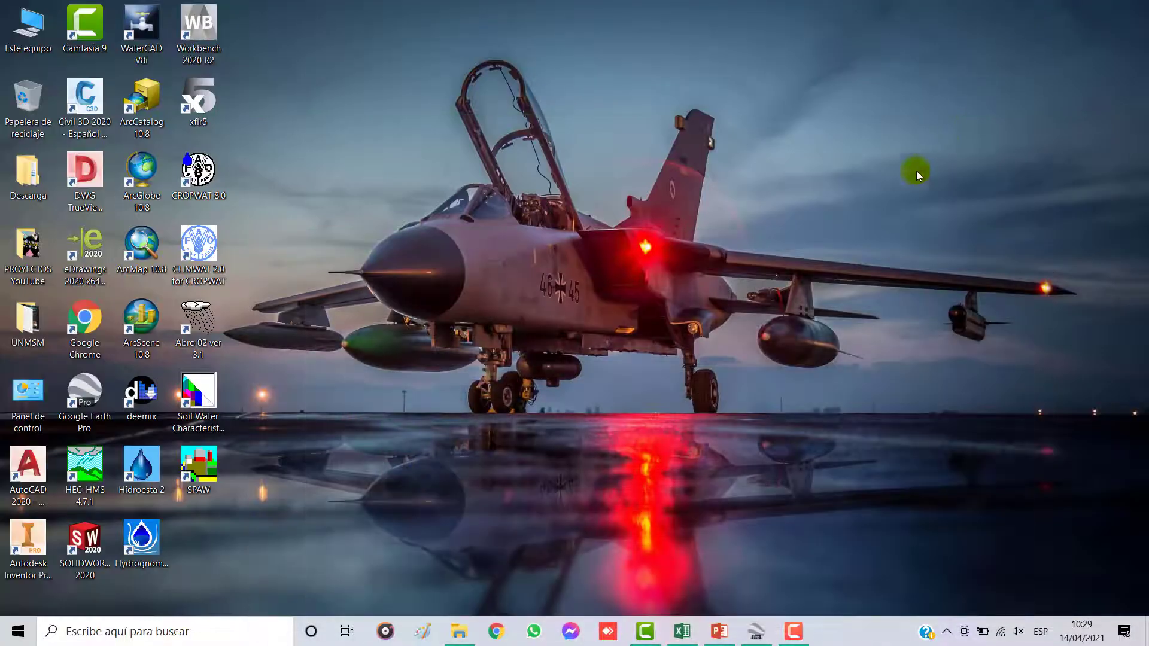
{"action": "double_click", "coordinate": [195, 402]}
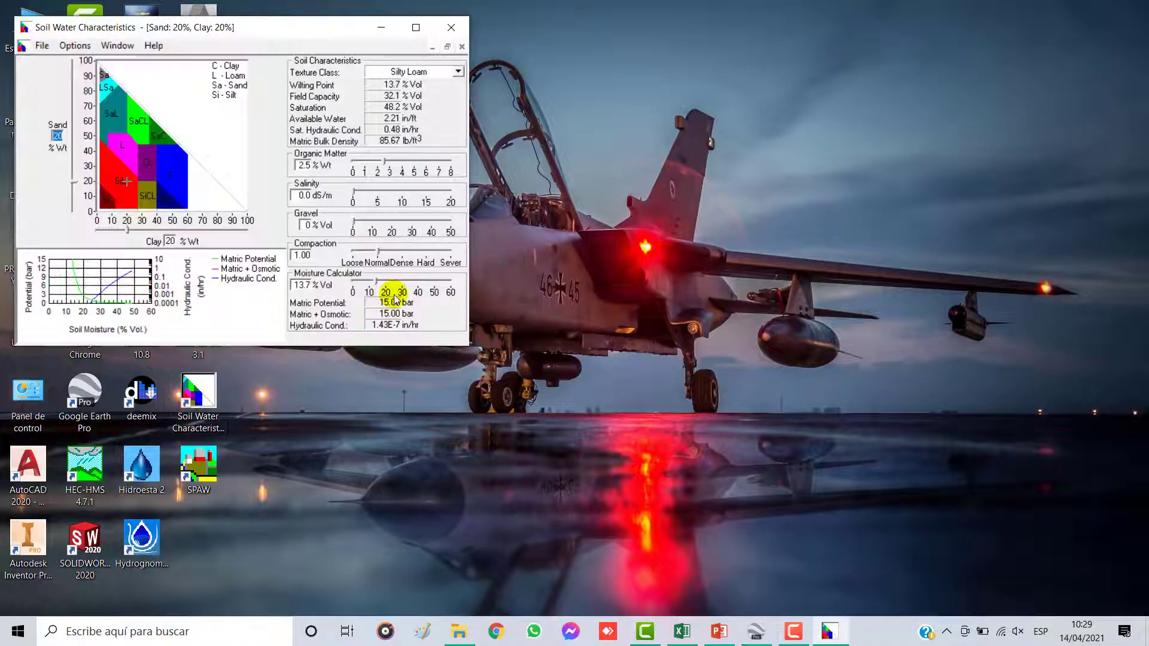
Step: Set the soil texture class to Silty Clay, and move the Soil Water Characteristics window to the middle of the desktop
{"action": "left_click", "coordinate": [458, 71]}
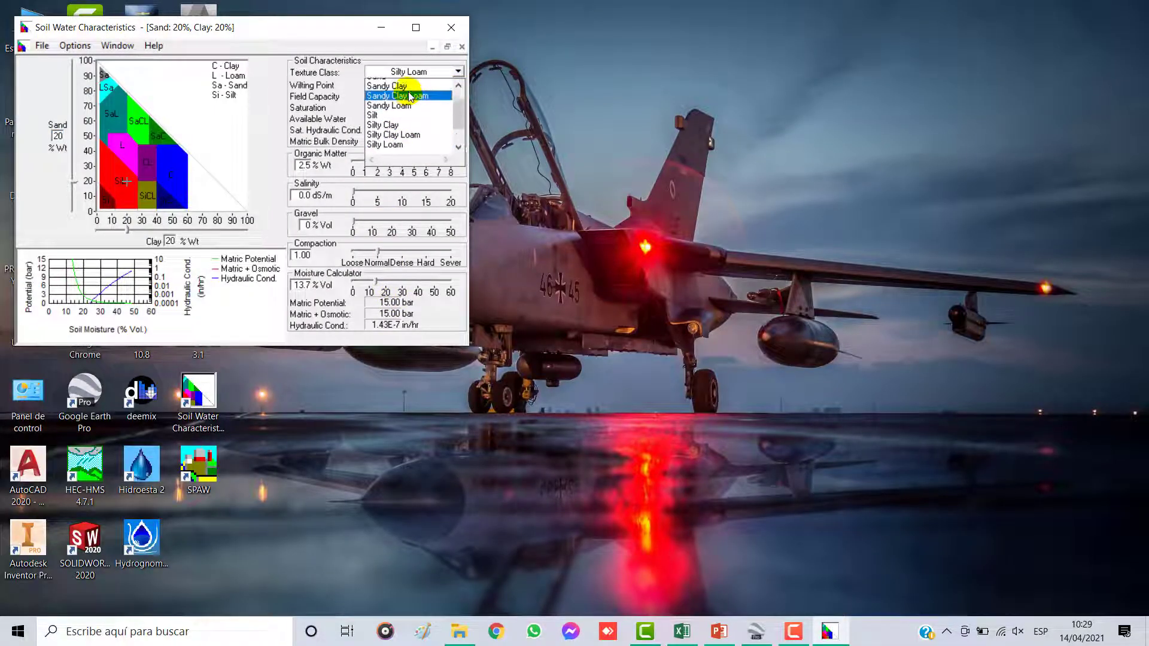
{"action": "scroll", "coordinate": [411, 97], "scroll_direction": "up", "scroll_amount": 2}
{"action": "left_click", "coordinate": [397, 110]}
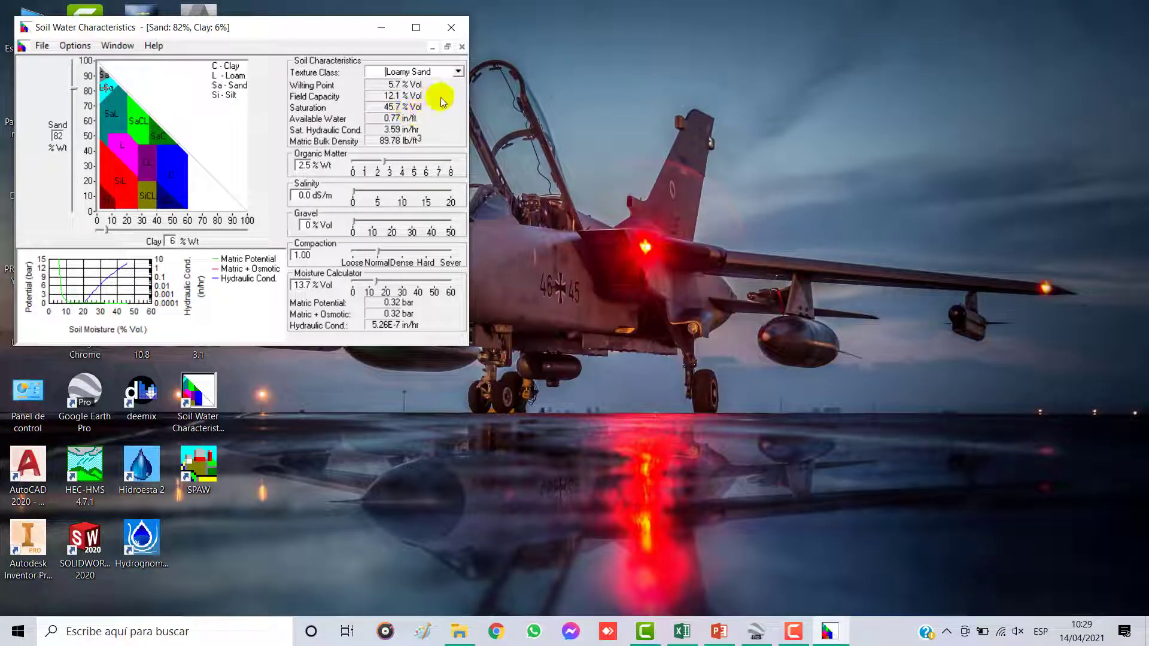
{"action": "left_click", "coordinate": [458, 72]}
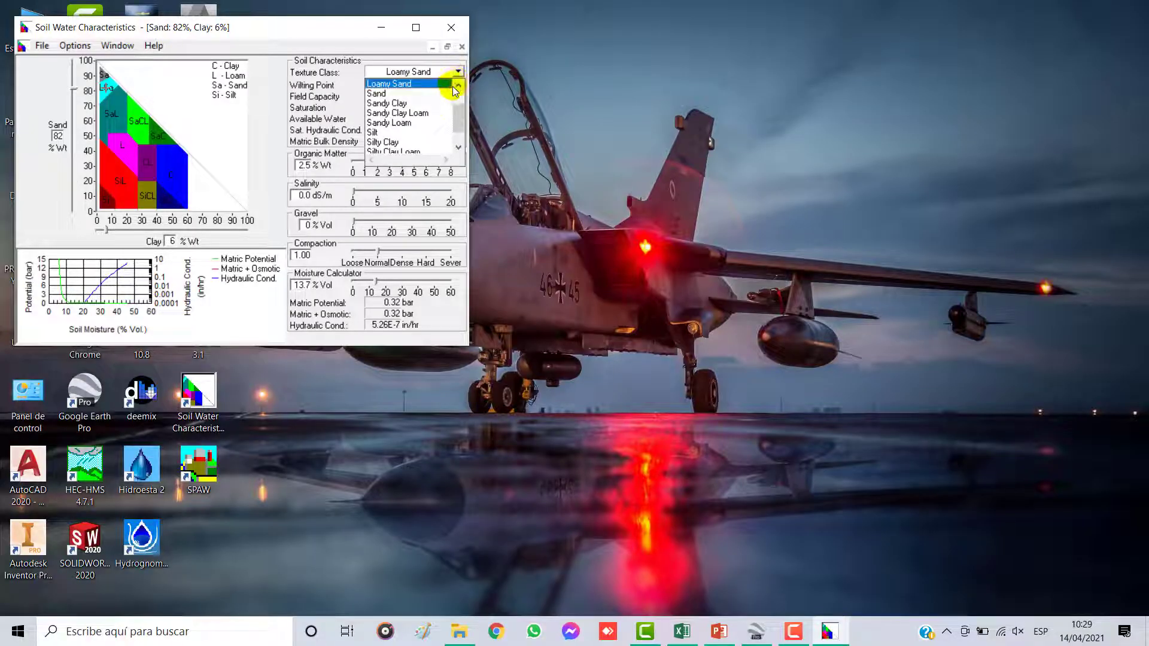
{"action": "left_click", "coordinate": [406, 143]}
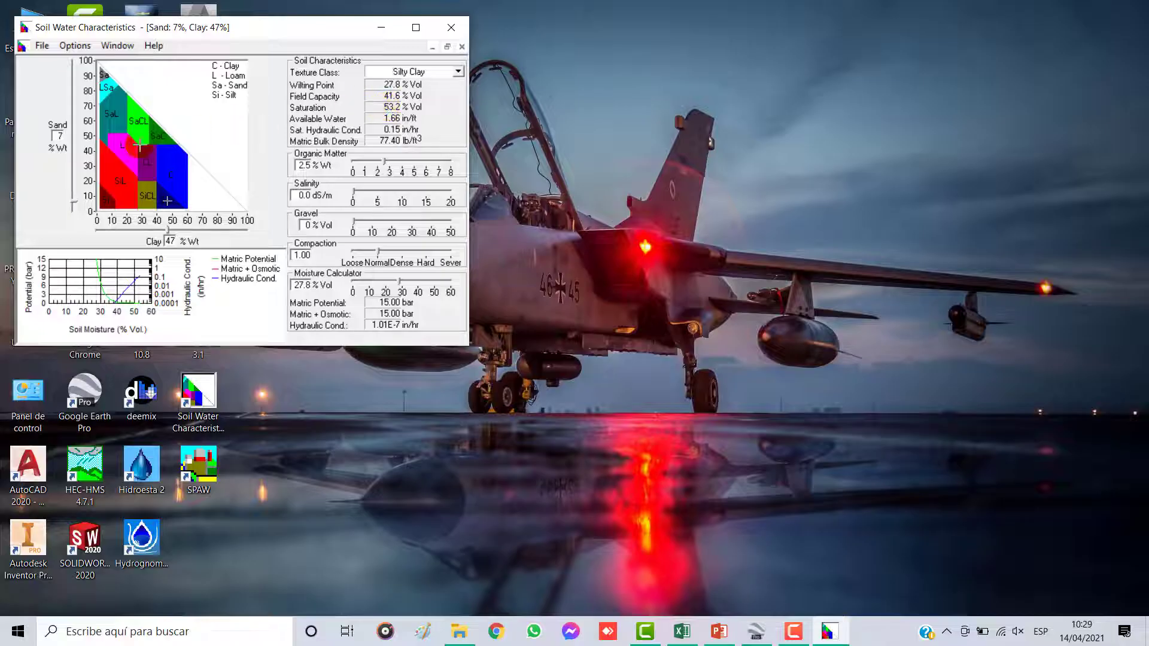
{"action": "left_click_drag", "start_coordinate": [307, 27], "coordinate": [624, 151]}
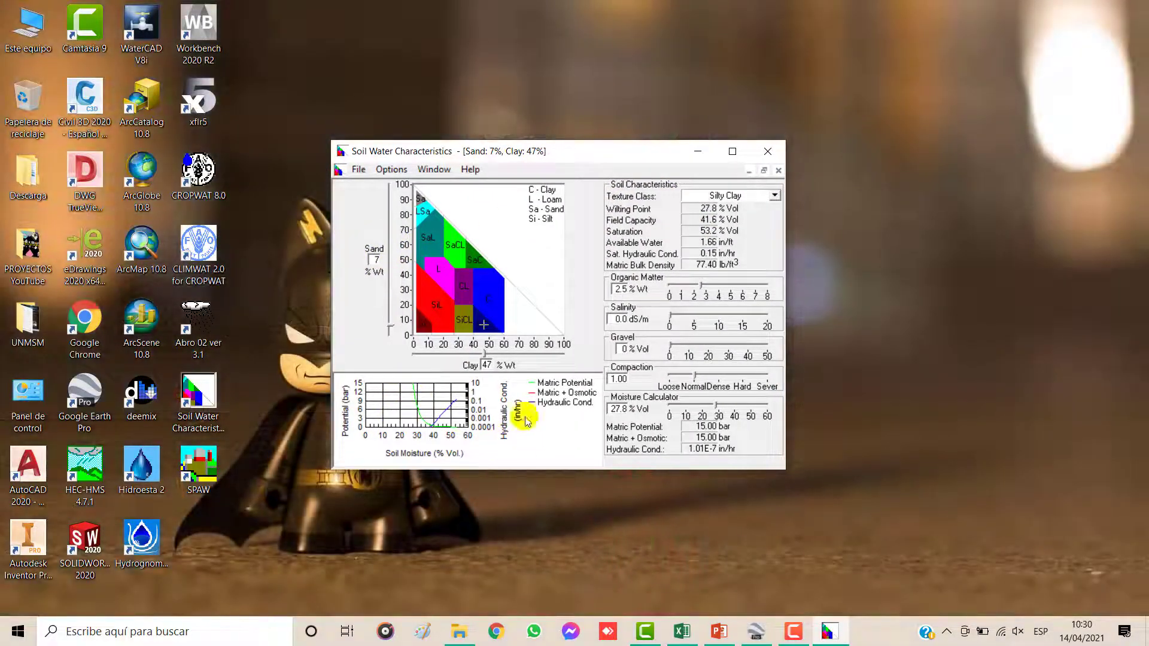
Step: Switch to the CROPWAT workbook in Excel and move the Suelo form picture down to about row 35 on the Suelo sheet
{"action": "left_click", "coordinate": [694, 638]}
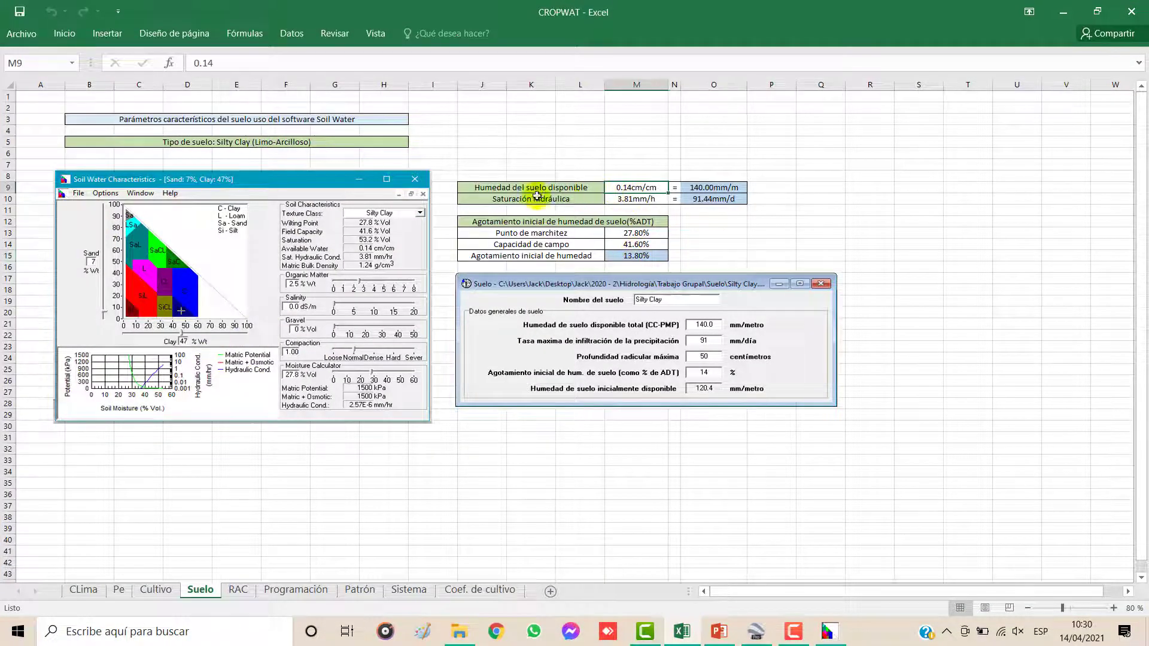
{"action": "left_click_drag", "start_coordinate": [532, 190], "coordinate": [694, 482]}
{"action": "left_click", "coordinate": [716, 255]}
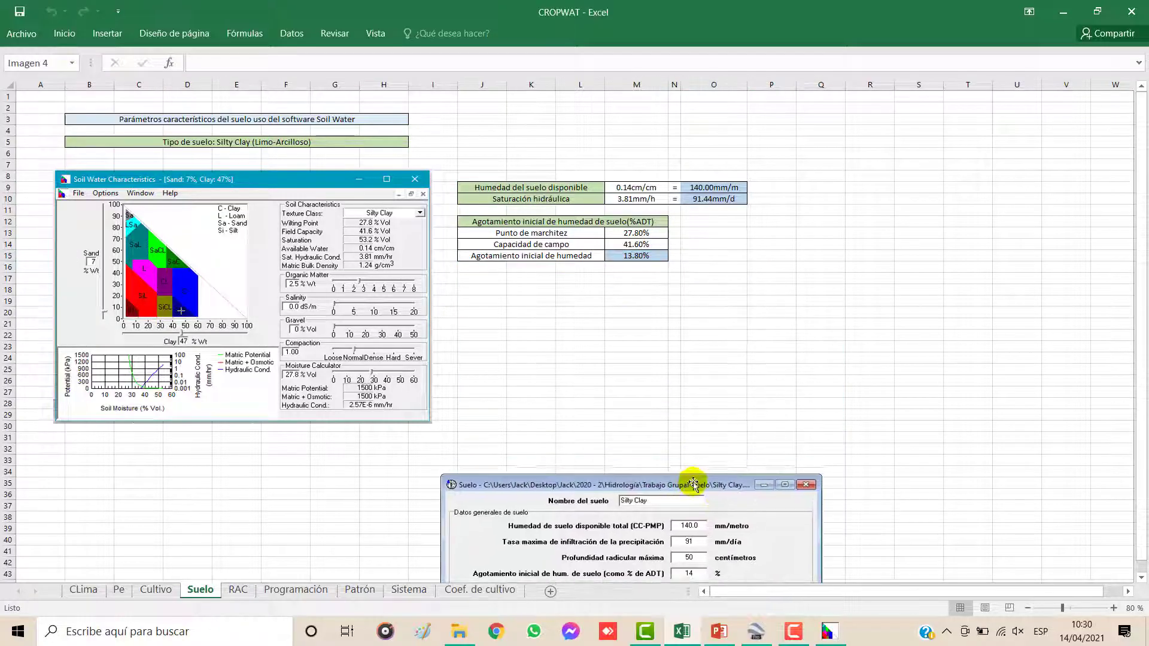
{"action": "left_click", "coordinate": [592, 245]}
{"action": "left_click", "coordinate": [592, 316]}
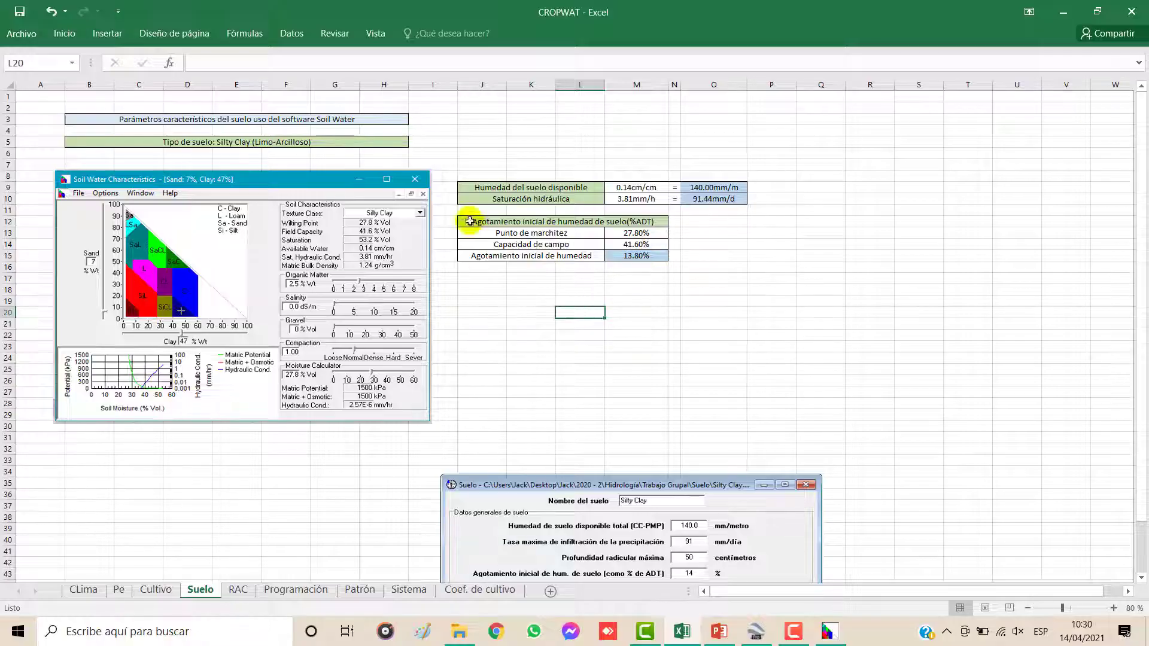
{"action": "left_click", "coordinate": [485, 187]}
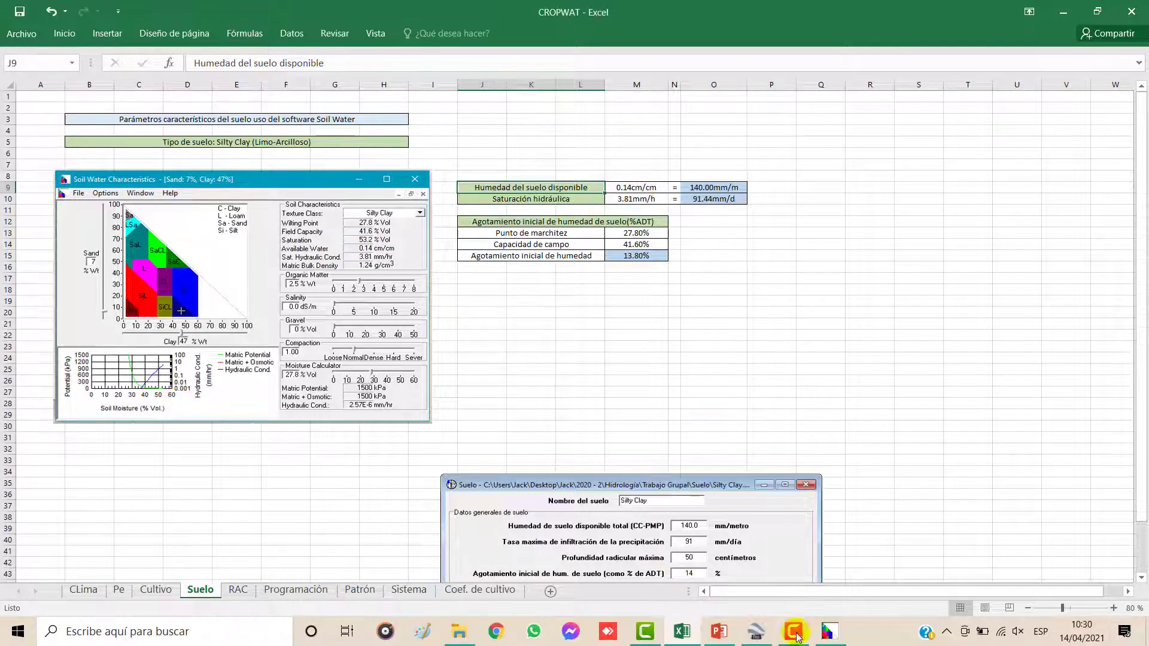
Step: Minimize Excel, close Soil Water Characteristics, and open a blank soil form in CROPWAT 8.0
{"action": "left_click", "coordinate": [1064, 12]}
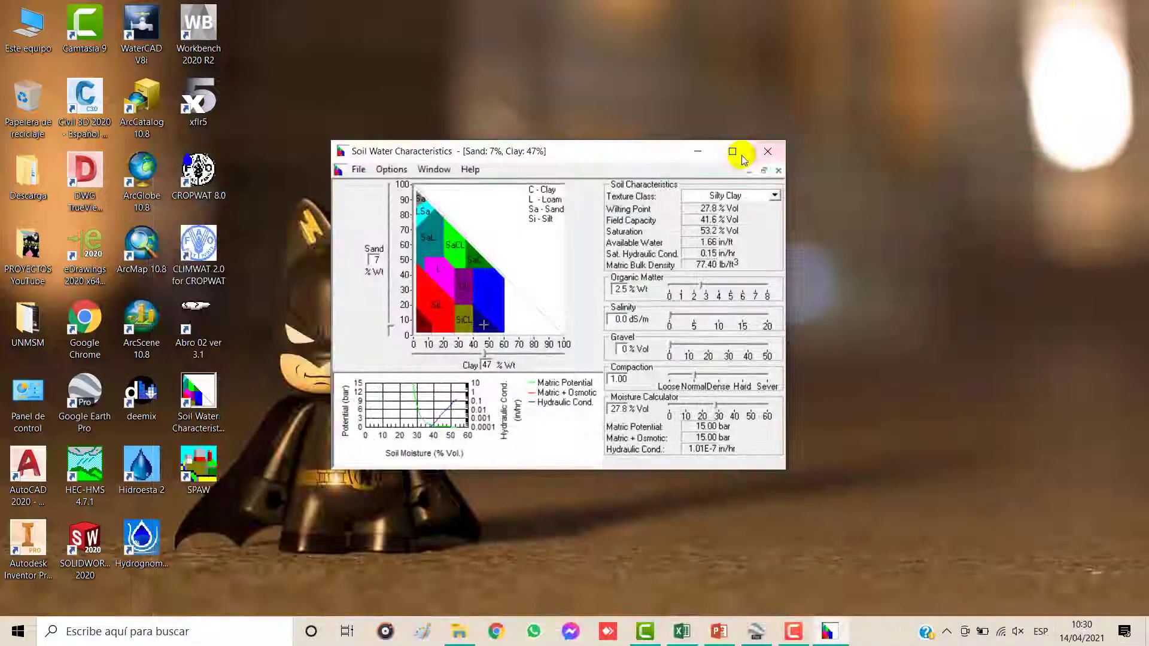
{"action": "left_click", "coordinate": [766, 151]}
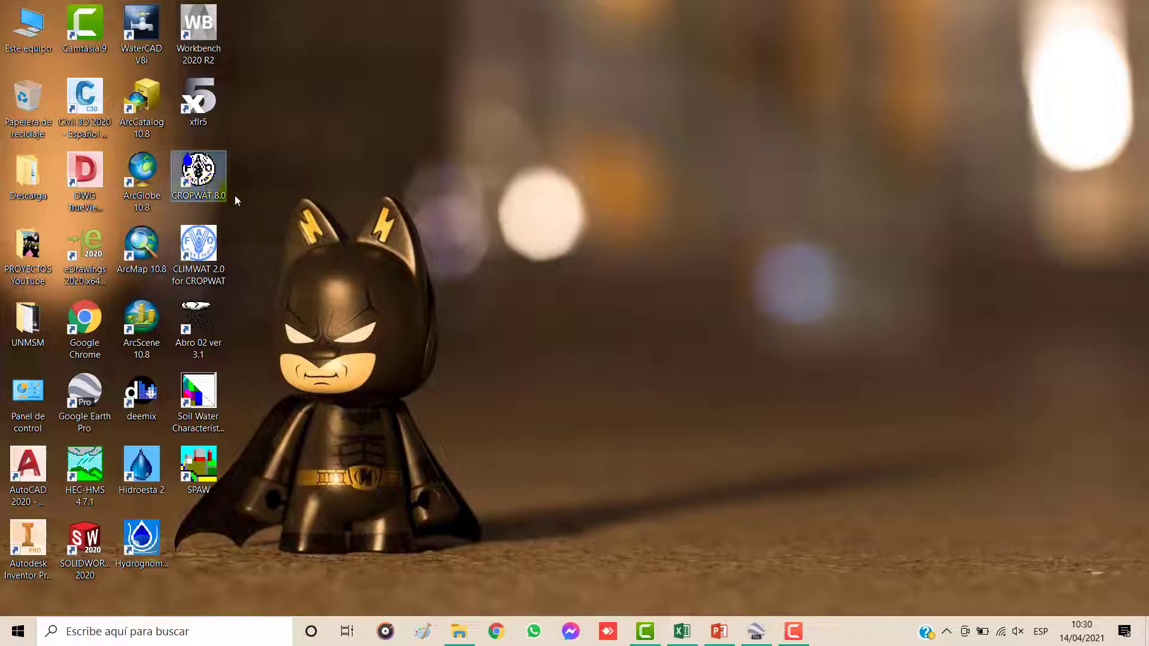
{"action": "double_click", "coordinate": [199, 174]}
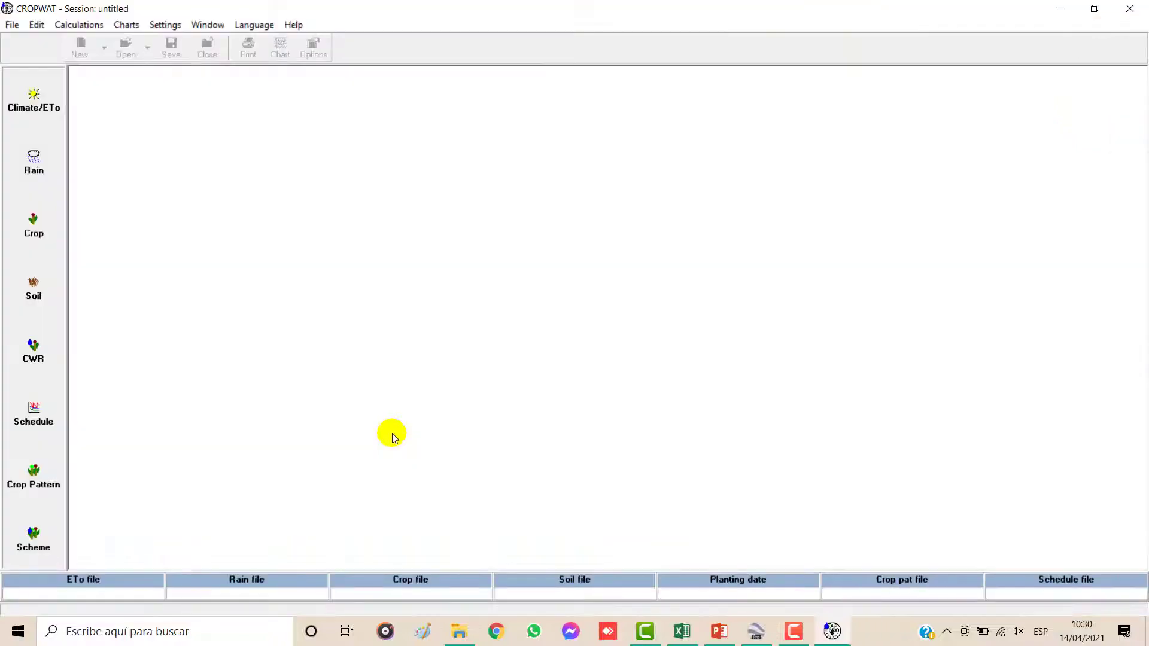
{"action": "left_click", "coordinate": [33, 285]}
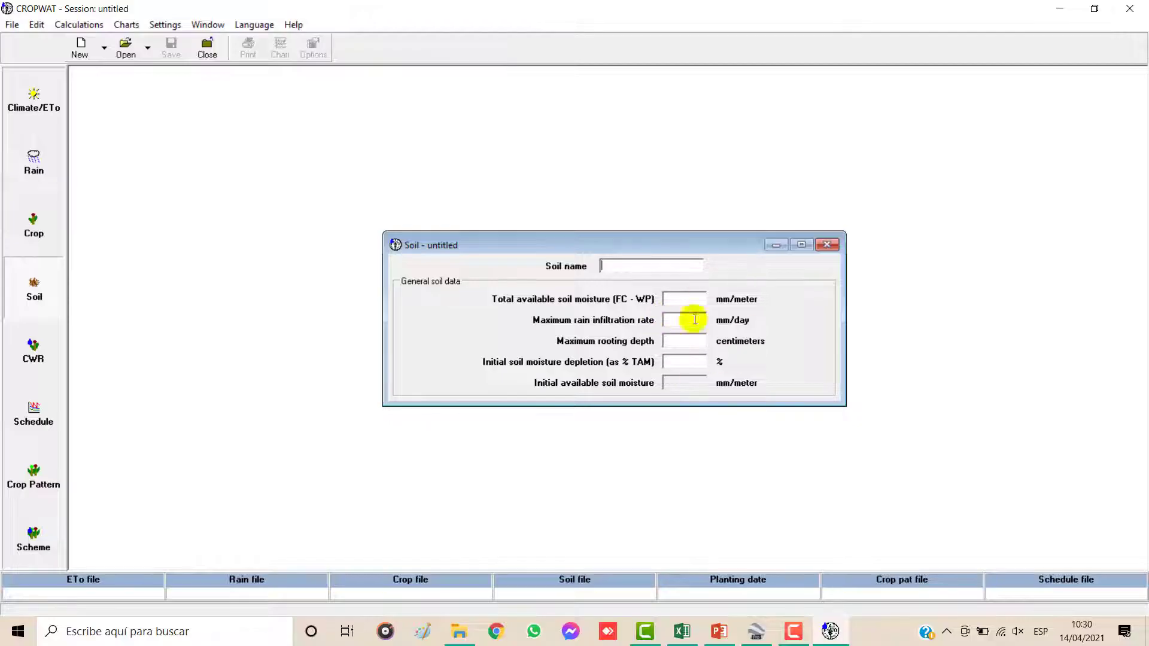
Step: Switch to the Suelo sheet in Excel and examine the available soil moisture value and its mm/m conversion formula
{"action": "left_click", "coordinate": [683, 635]}
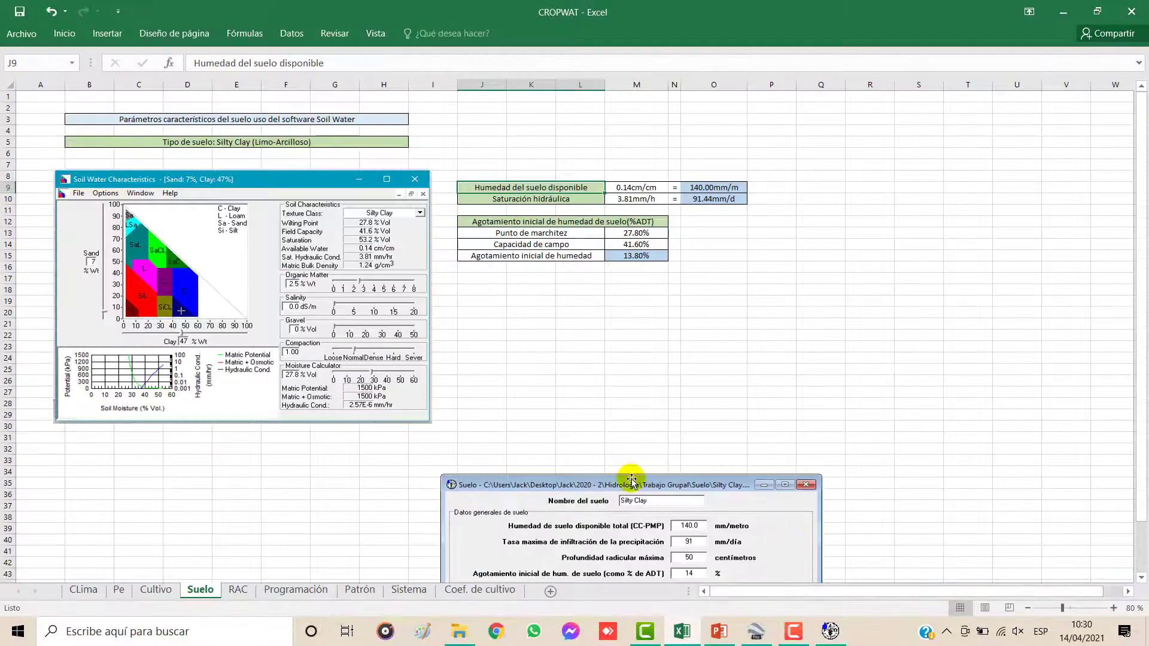
{"action": "left_click", "coordinate": [504, 200]}
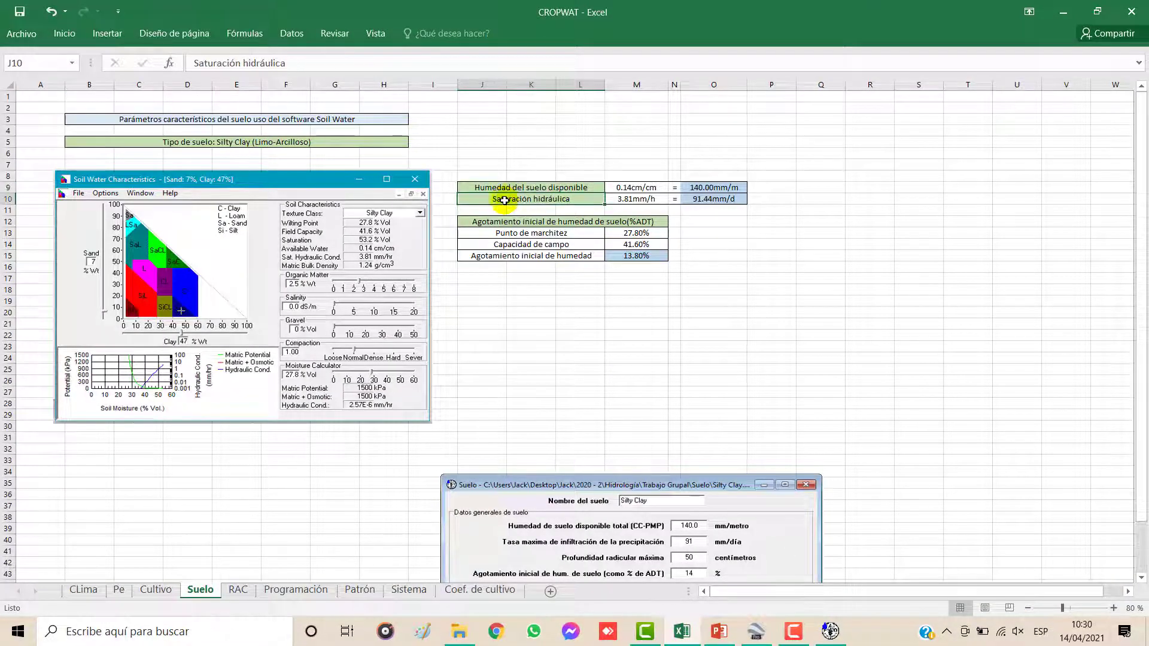
{"action": "left_click", "coordinate": [554, 188]}
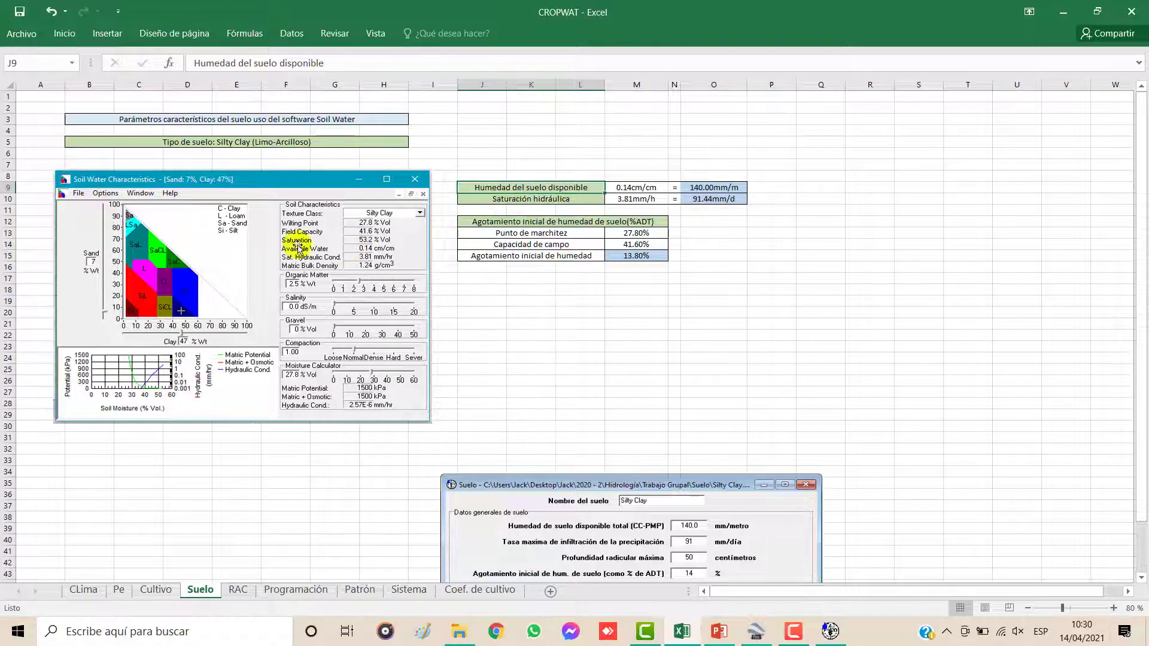
{"action": "left_click", "coordinate": [628, 188]}
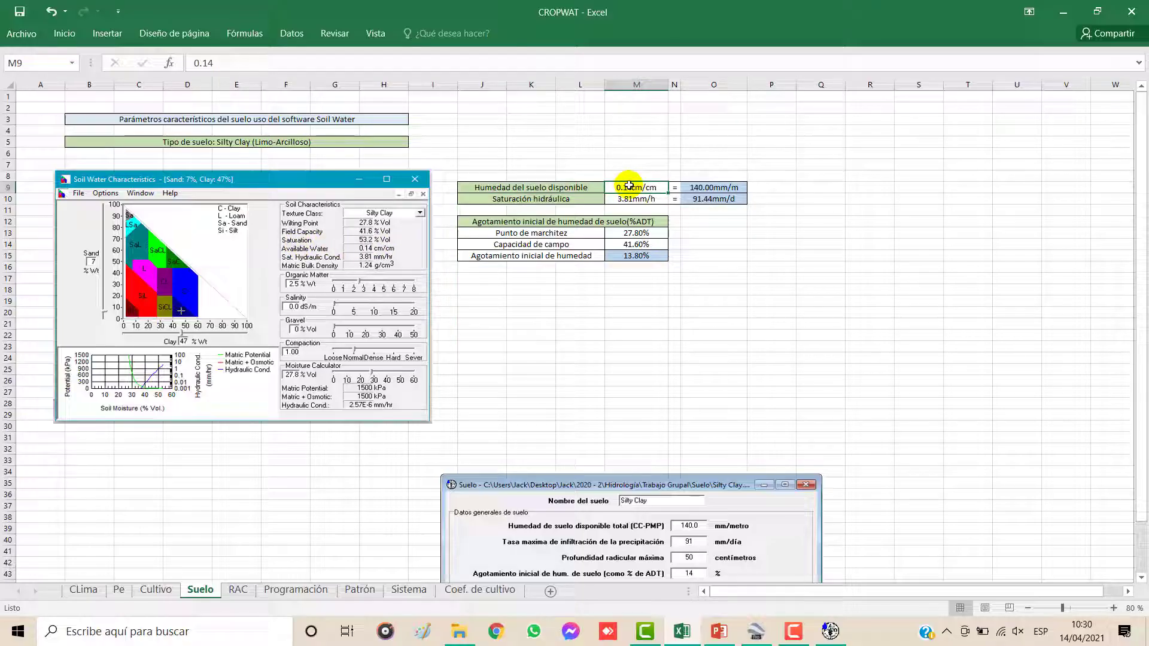
{"action": "left_click", "coordinate": [711, 188]}
{"action": "left_click", "coordinate": [290, 64]}
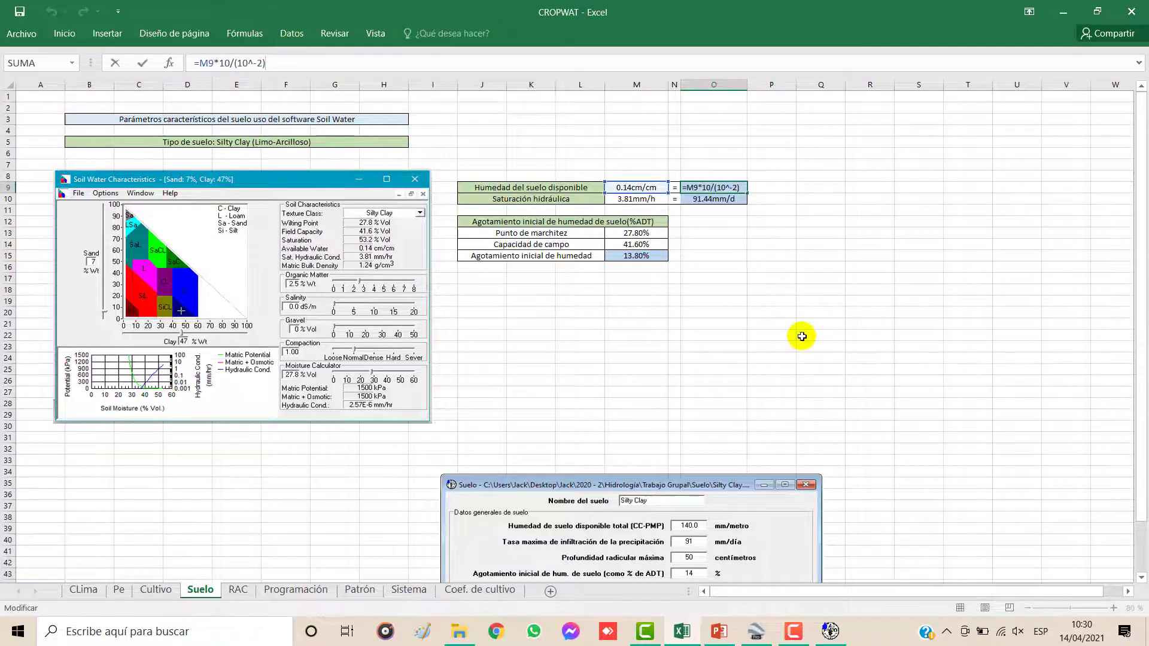
{"action": "key", "text": "Return"}
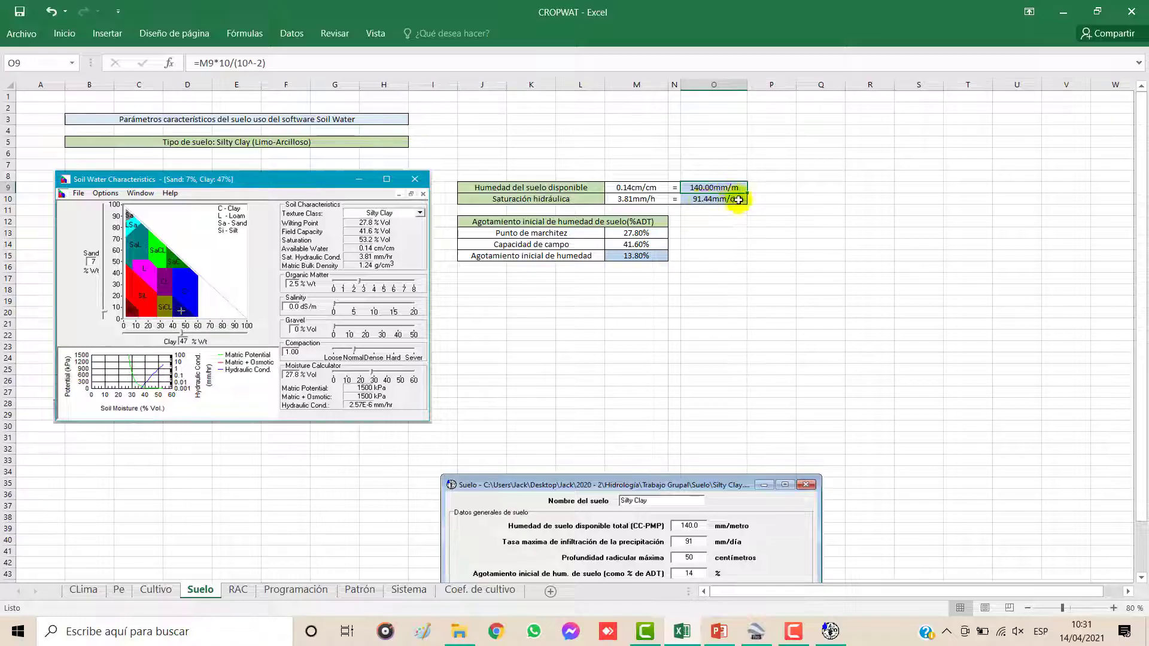
Step: Move the Suelo form picture up to just below the soil tables, and examine the hydraulic saturation row and its mm/d conversion formula
{"action": "left_click_drag", "start_coordinate": [715, 479], "coordinate": [715, 293]}
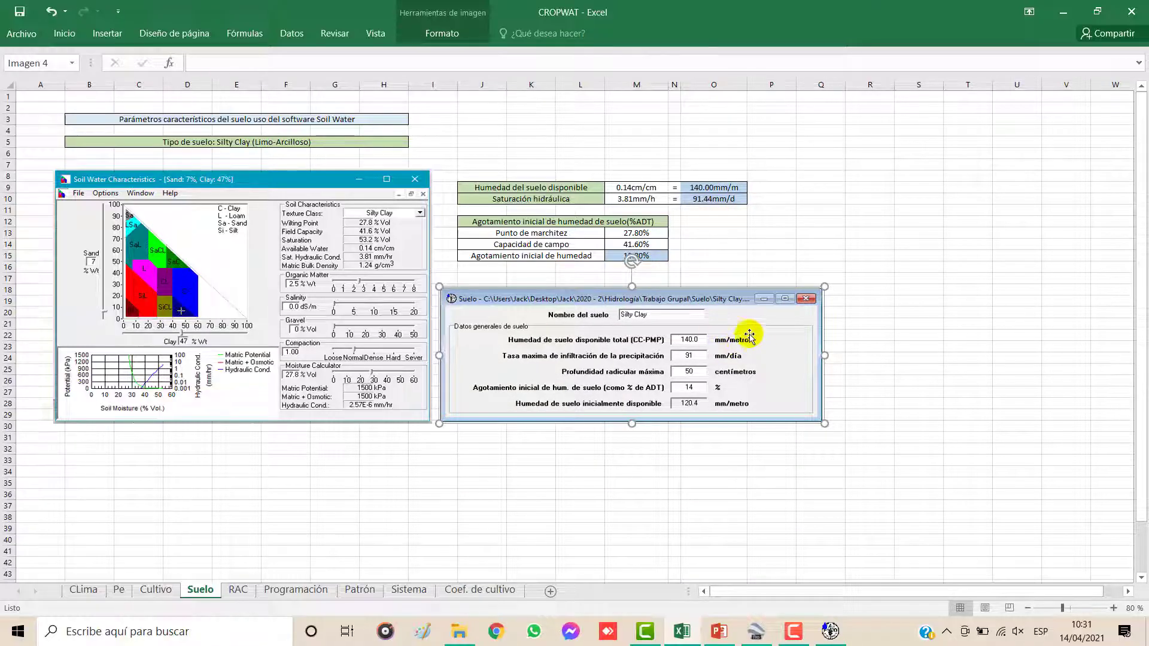
{"action": "left_click", "coordinate": [752, 255]}
{"action": "left_click", "coordinate": [533, 201]}
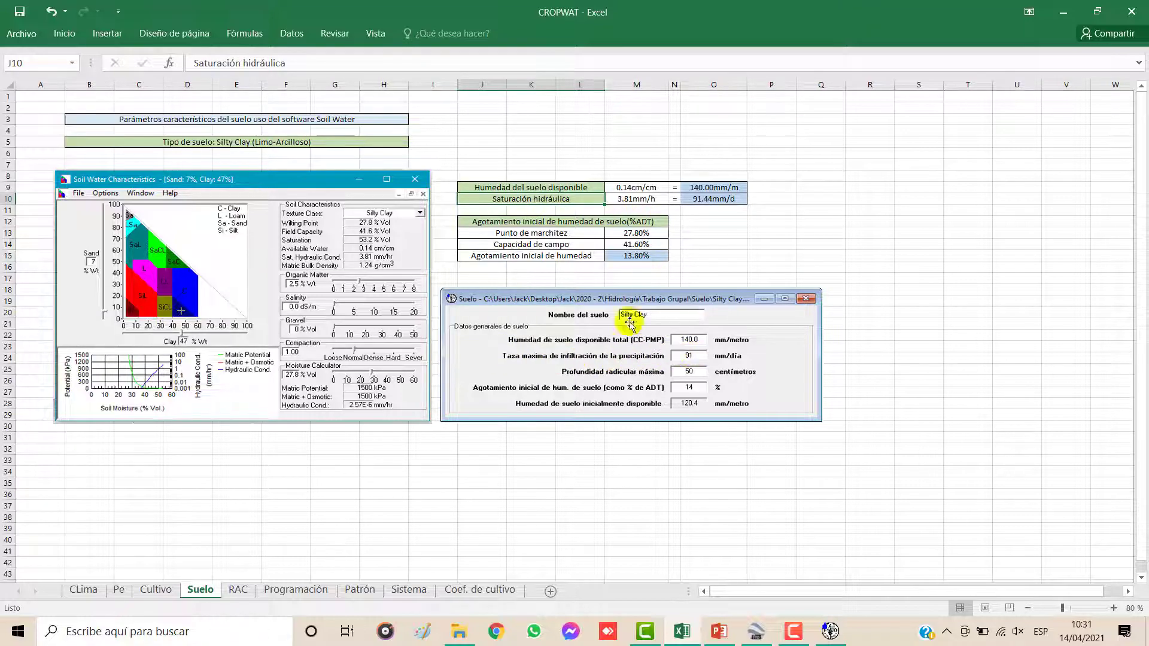
{"action": "left_click", "coordinate": [622, 199]}
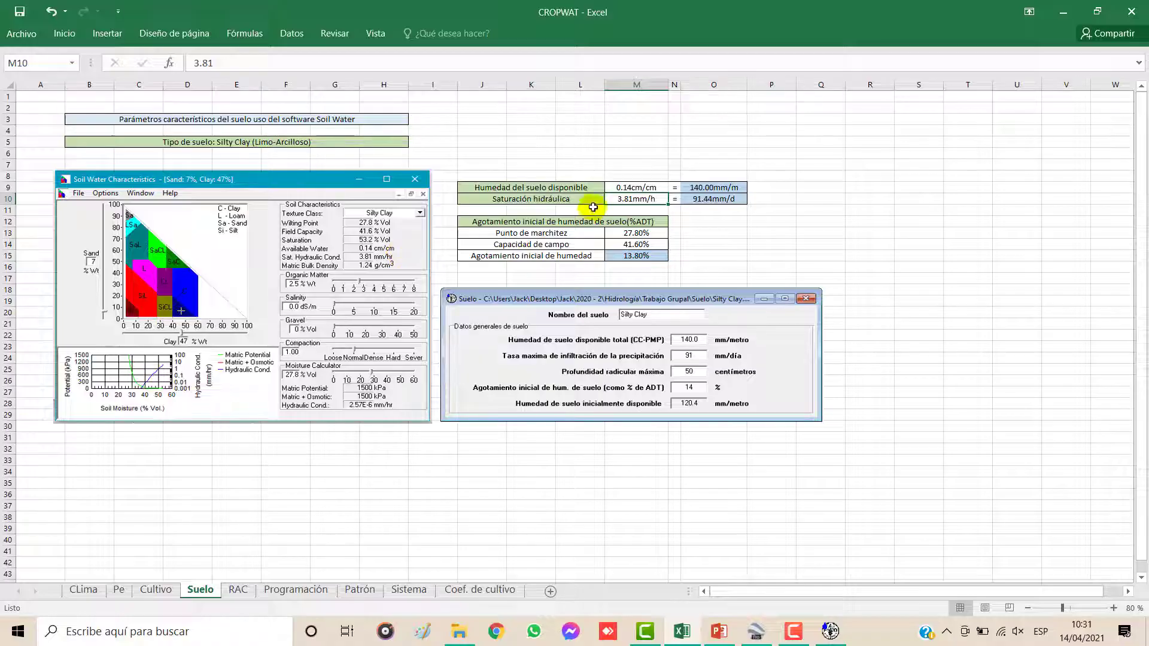
{"action": "left_click", "coordinate": [712, 200]}
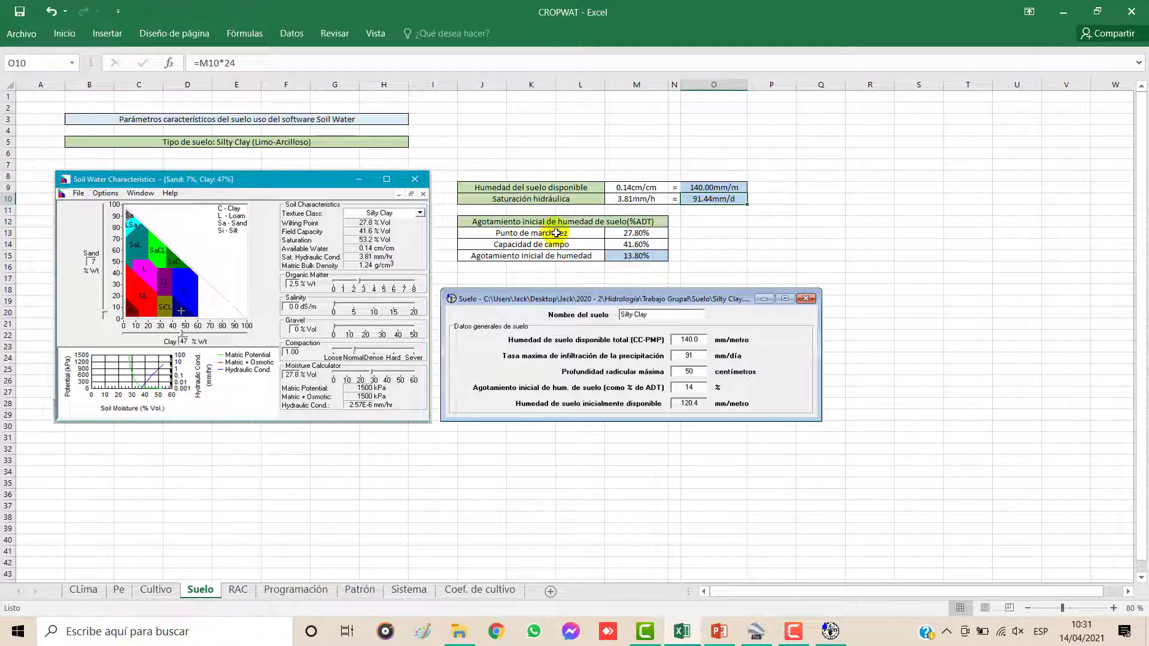
Step: Check the final root depths of both crops on the Cultivo sheet, and return to the Suelo sheet
{"action": "left_click", "coordinate": [522, 224]}
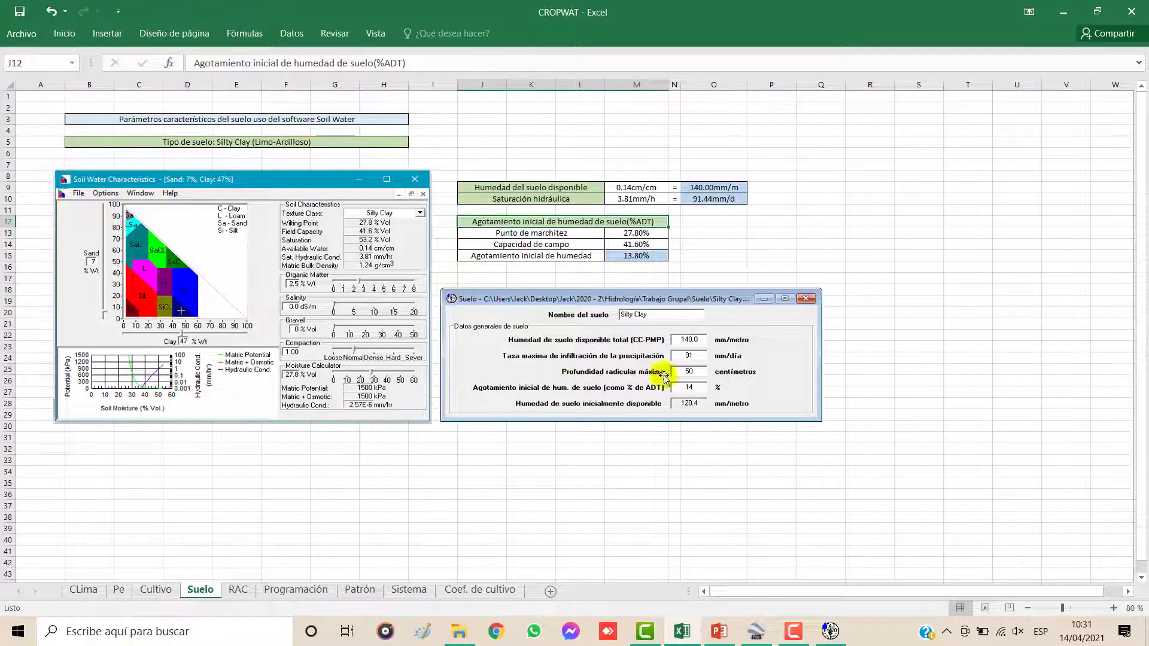
{"action": "left_click", "coordinate": [156, 589]}
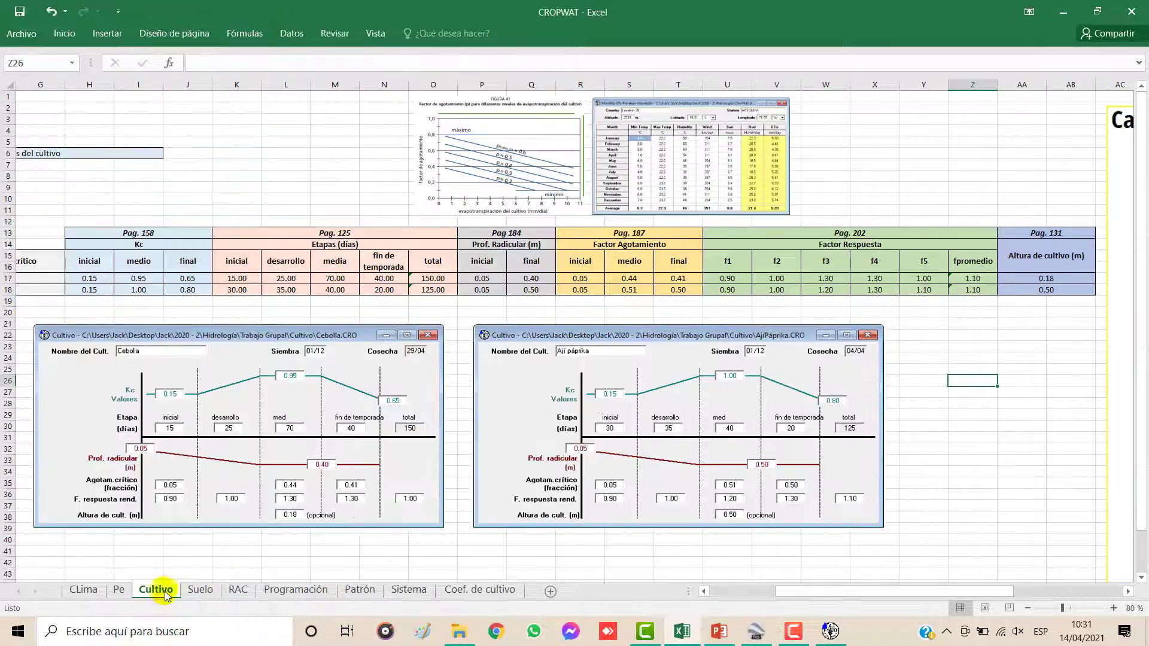
{"action": "left_click_drag", "start_coordinate": [531, 279], "coordinate": [534, 289]}
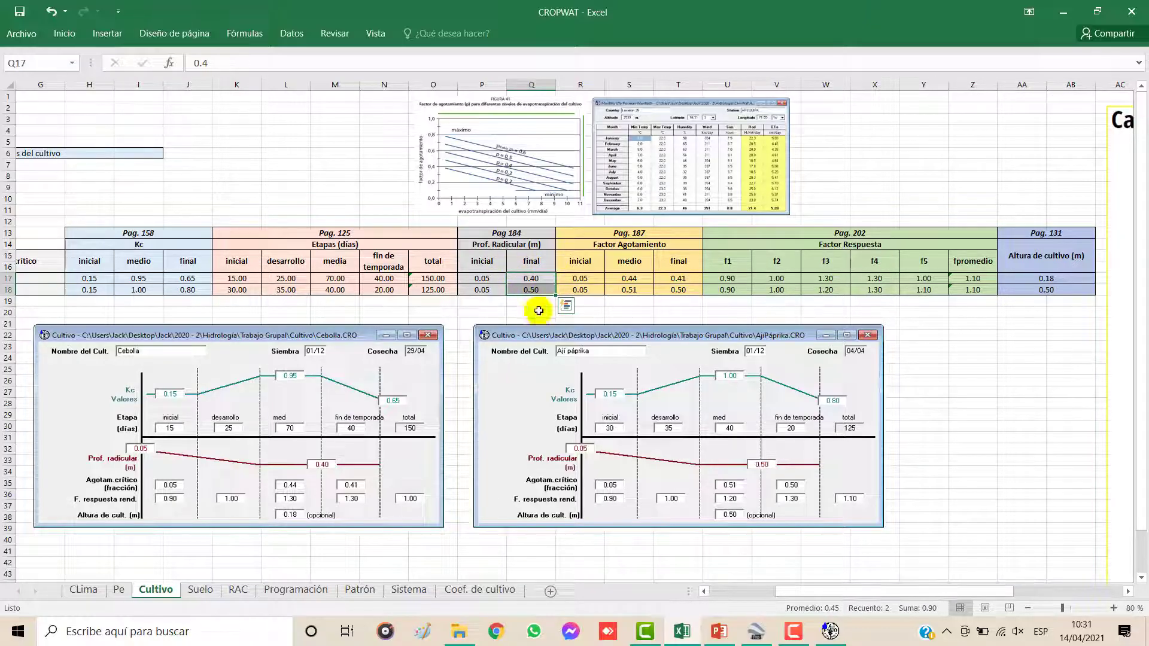
{"action": "left_click", "coordinate": [531, 290]}
{"action": "left_click", "coordinate": [212, 590]}
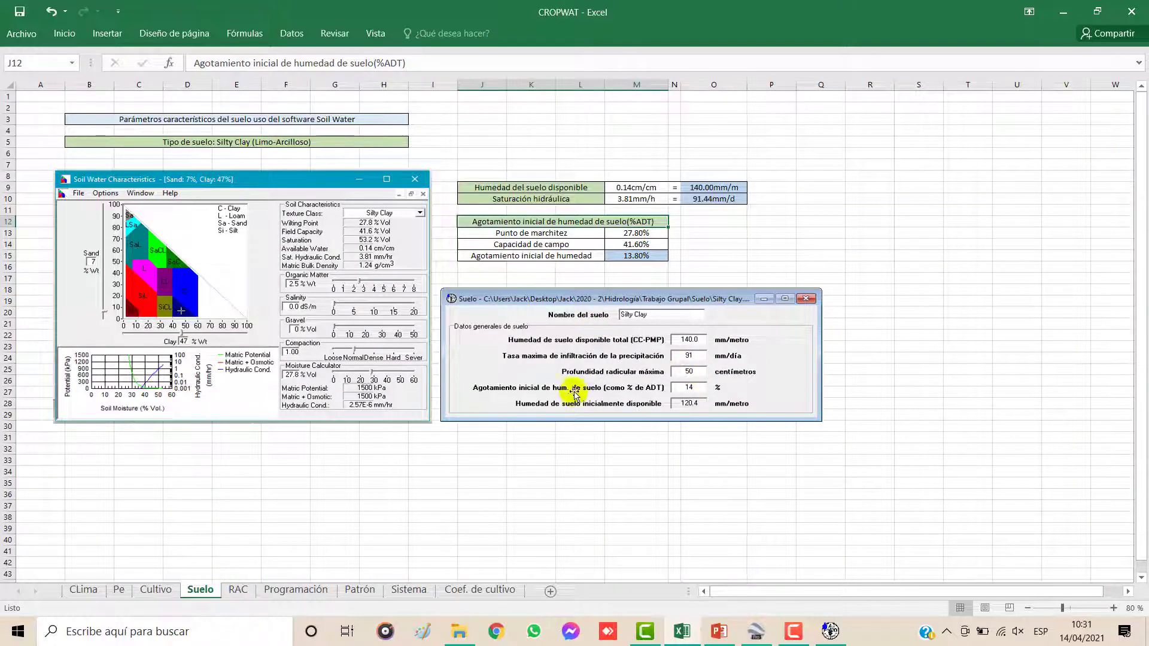
Step: Examine the wilting point and field capacity values and the formula for initial soil moisture depletion
{"action": "left_click", "coordinate": [527, 233]}
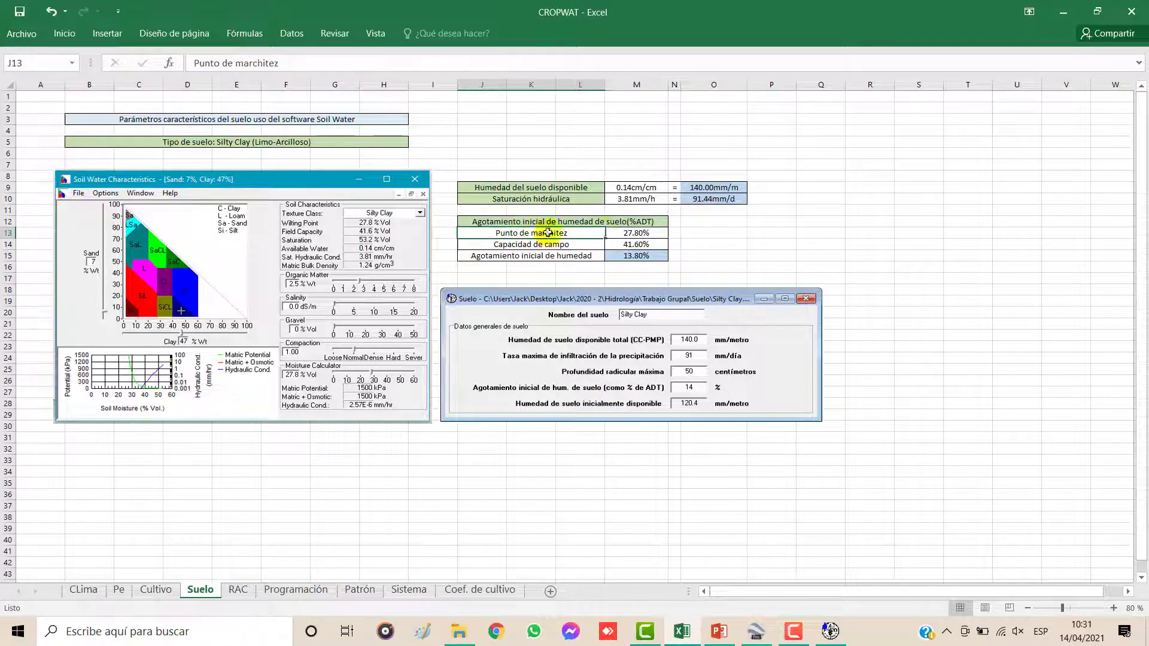
{"action": "left_click", "coordinate": [628, 232]}
{"action": "left_click", "coordinate": [551, 233]}
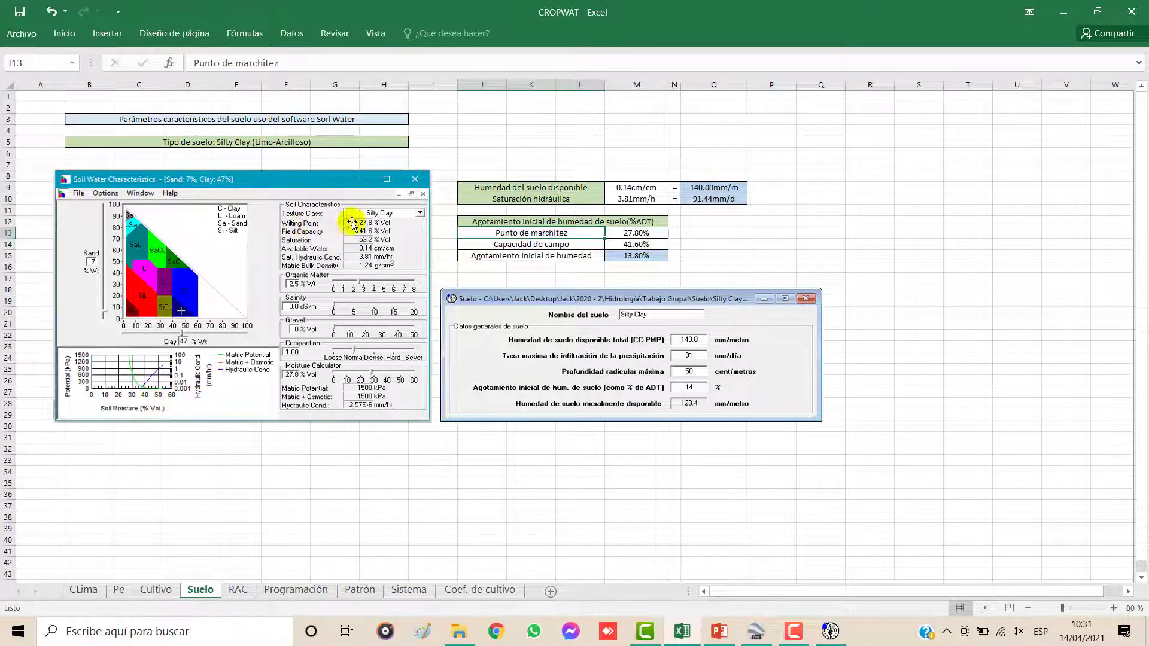
{"action": "left_click", "coordinate": [627, 235]}
{"action": "left_click", "coordinate": [560, 242]}
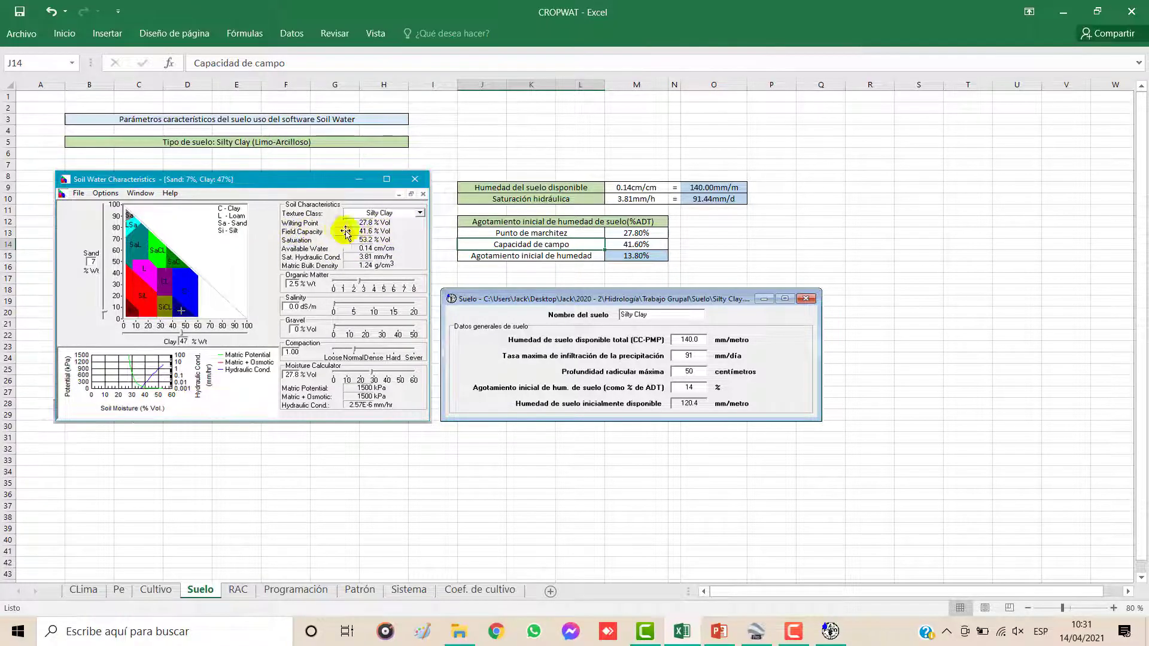
{"action": "left_click", "coordinate": [631, 248]}
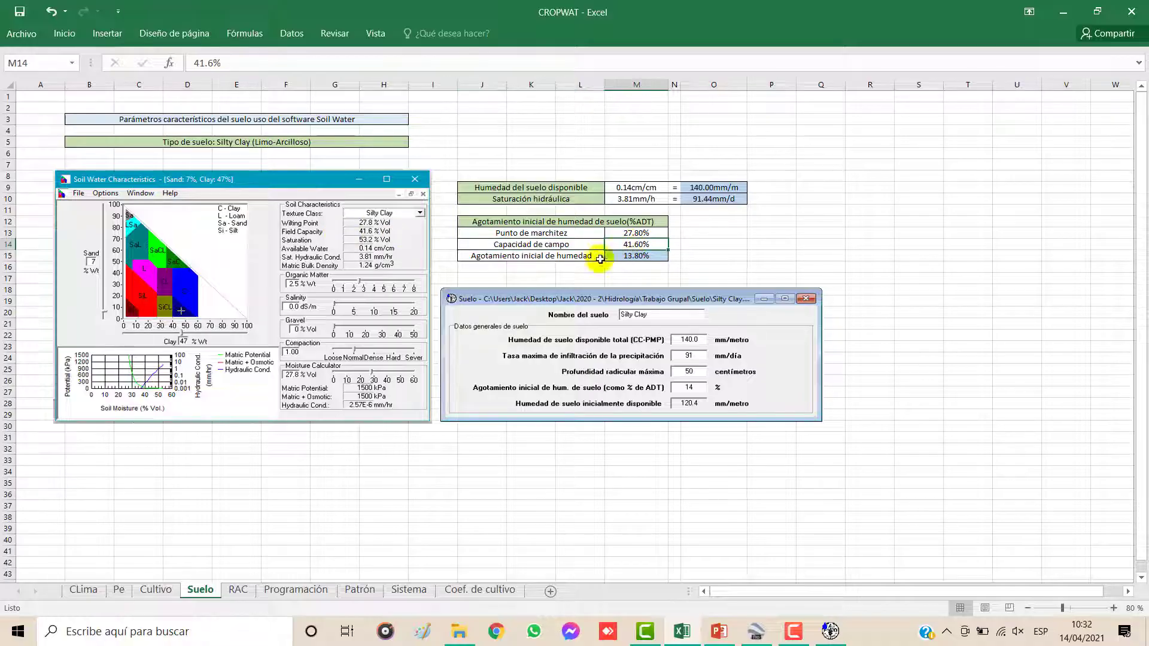
{"action": "left_click", "coordinate": [527, 255]}
{"action": "left_click", "coordinate": [628, 261]}
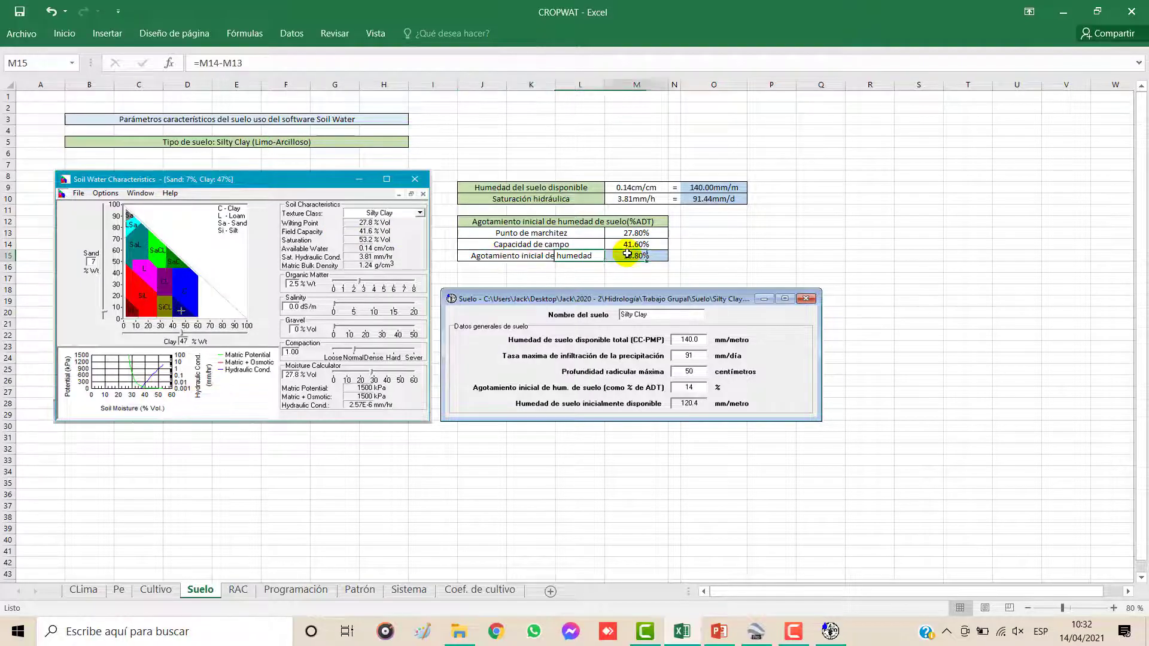
Step: Inspect which cells the initial moisture depletion formula on the Suelo sheet subtracts
{"action": "left_click", "coordinate": [263, 67]}
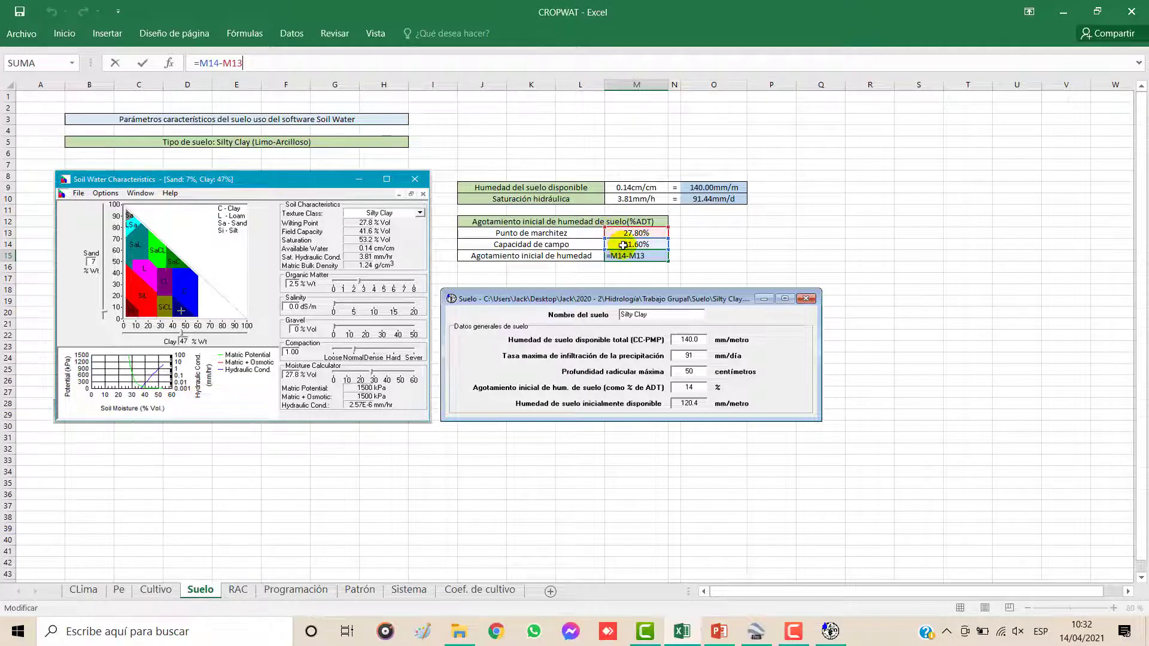
{"action": "key", "text": "Escape"}
{"action": "left_click", "coordinate": [721, 245]}
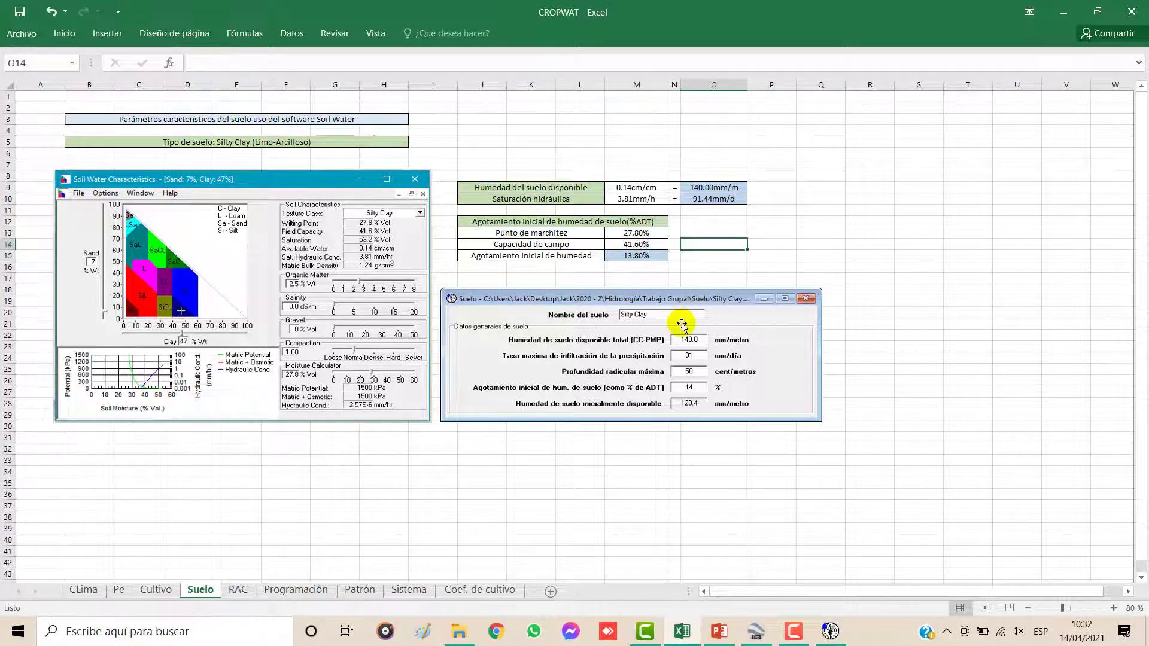
{"action": "left_click", "coordinate": [635, 255]}
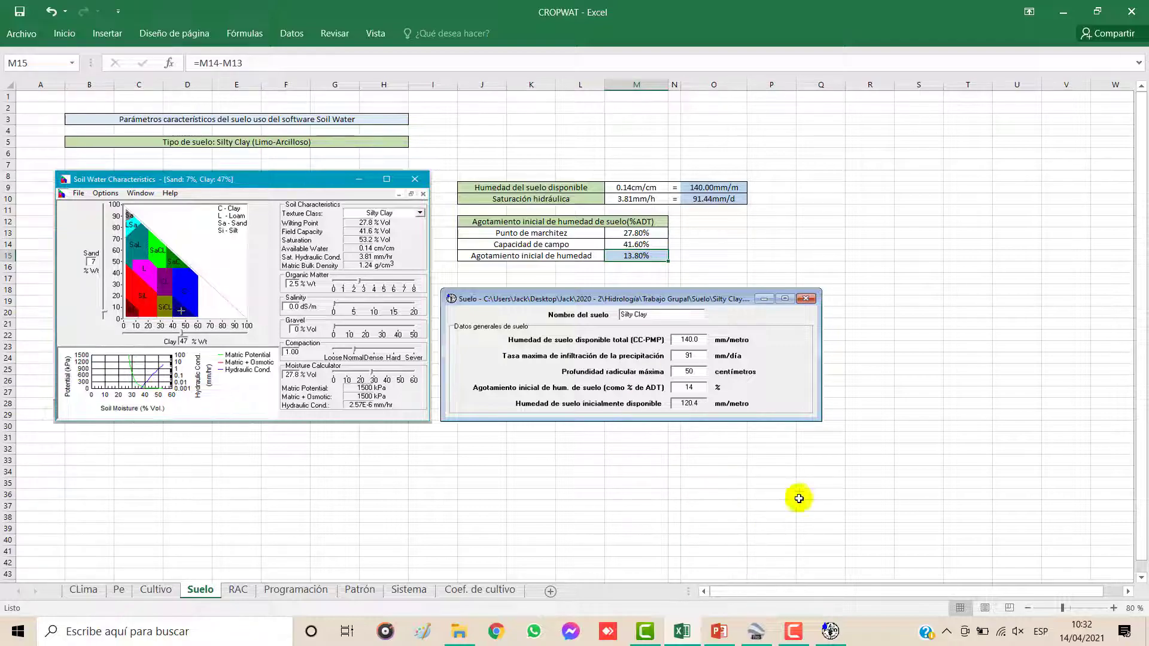
Step: Arrange Excel and CROPWAT side by side with the Suelo sheet's soil tables and CROPWAT's empty Soil form both in view
{"action": "left_click", "coordinate": [1097, 11]}
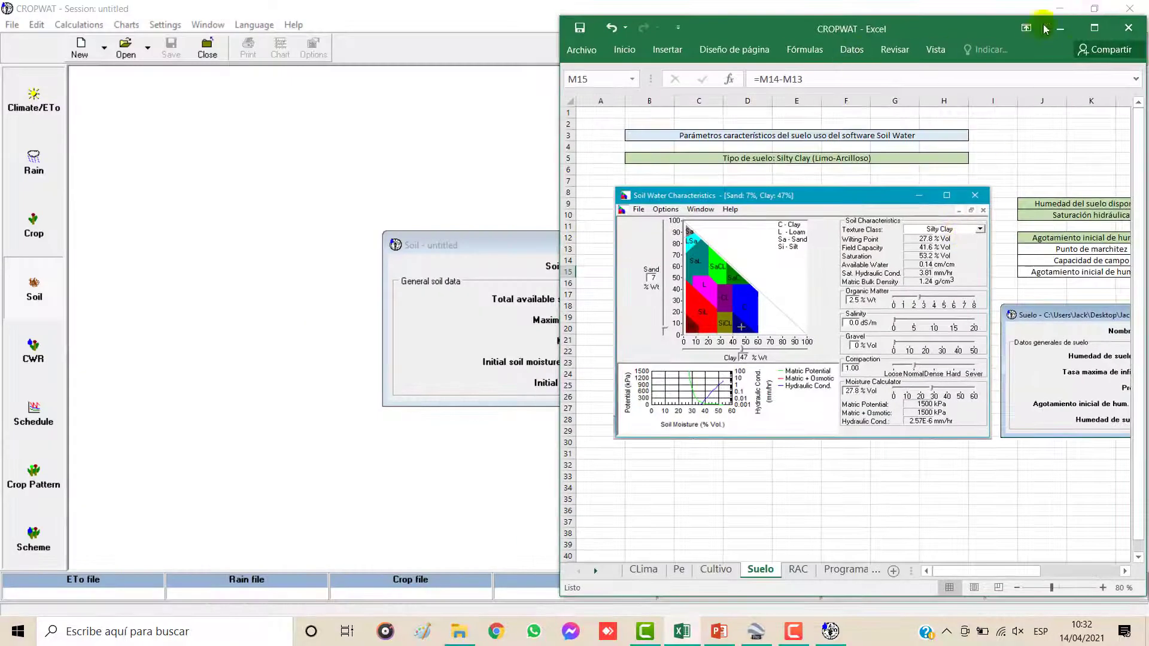
{"action": "left_click_drag", "start_coordinate": [987, 571], "coordinate": [1065, 570]}
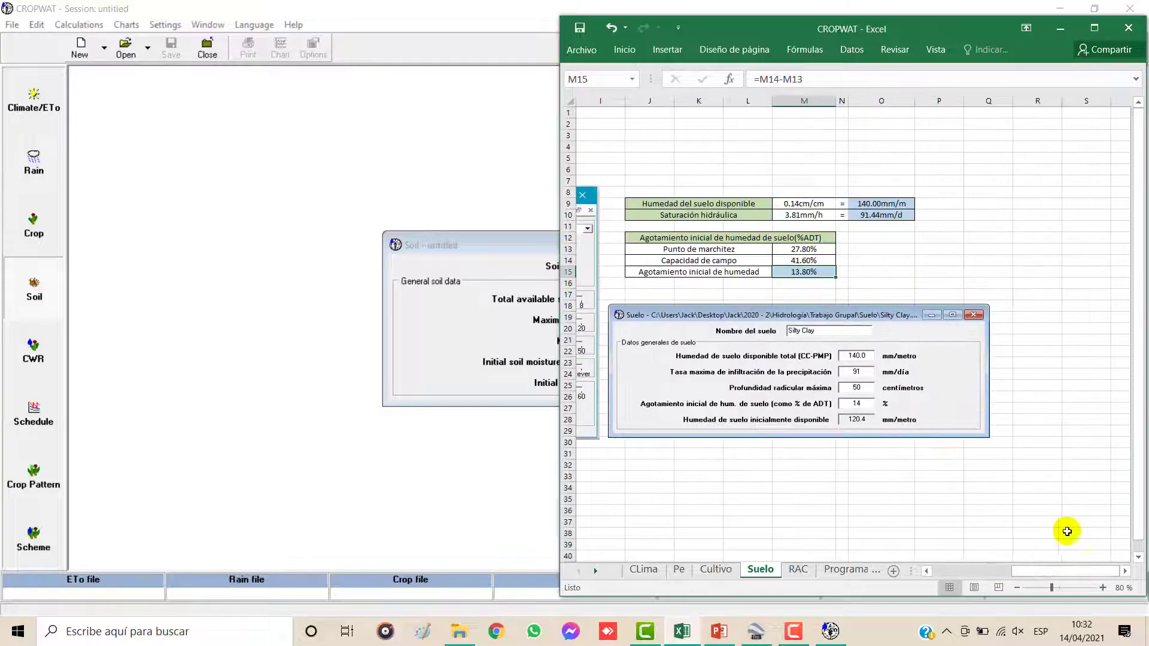
{"action": "left_click", "coordinate": [1092, 6]}
{"action": "left_click", "coordinate": [1093, 7]}
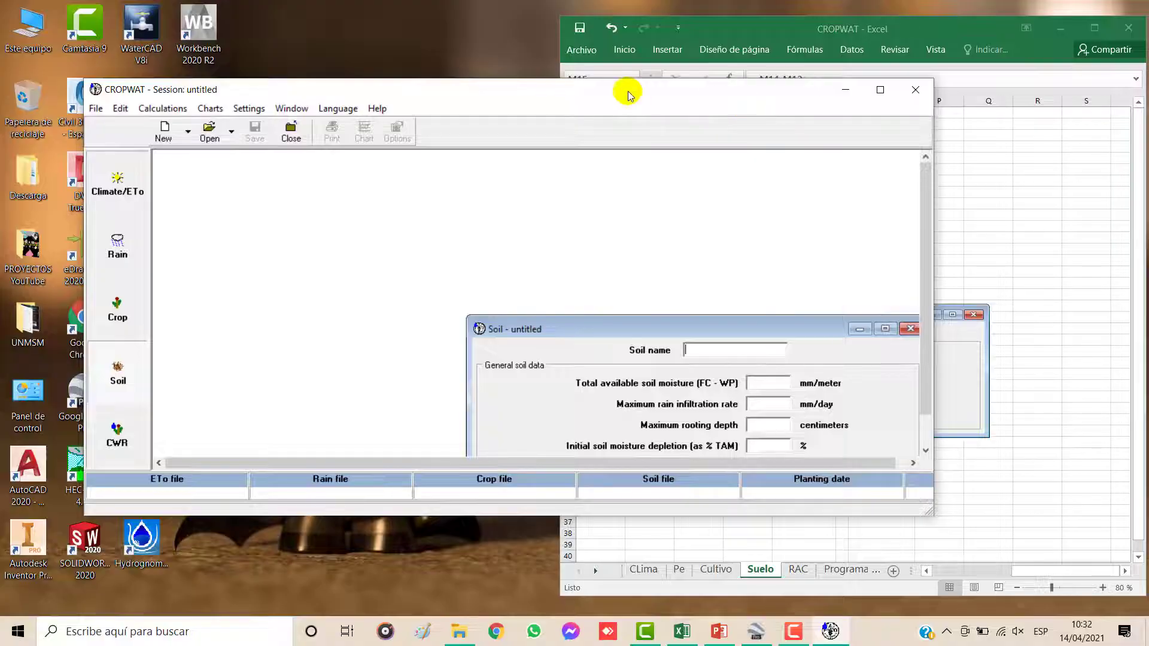
{"action": "left_click_drag", "start_coordinate": [602, 108], "coordinate": [511, 68]}
{"action": "left_click_drag", "start_coordinate": [658, 297], "coordinate": [426, 190]}
{"action": "left_click_drag", "start_coordinate": [841, 224], "coordinate": [603, 248]}
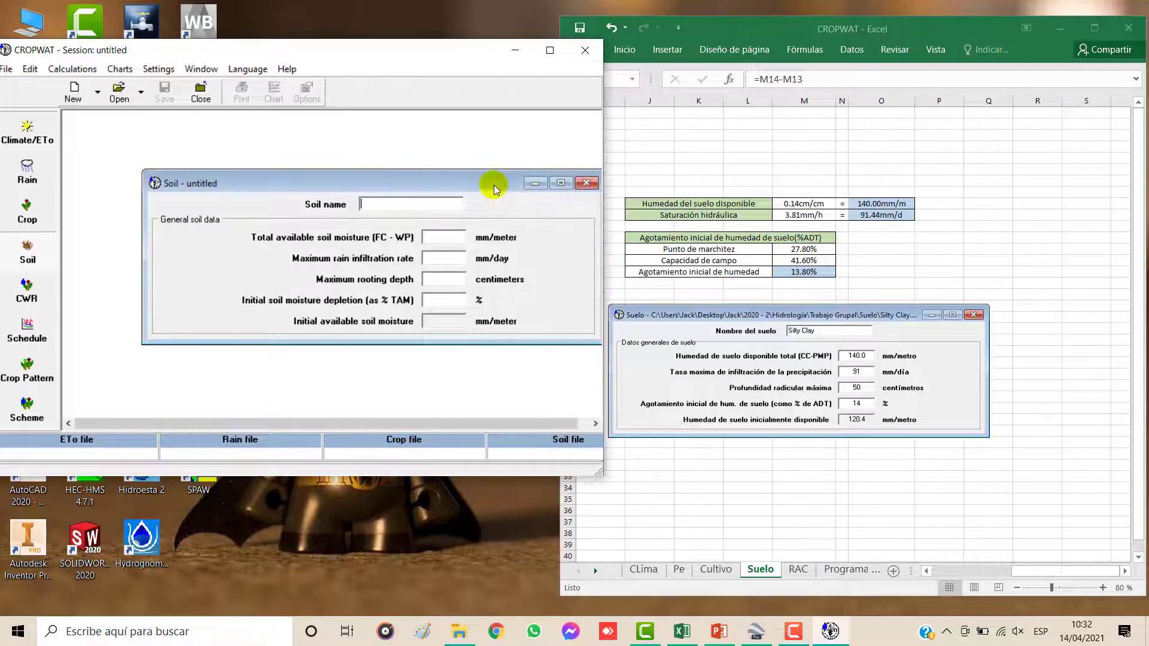
{"action": "left_click_drag", "start_coordinate": [483, 183], "coordinate": [426, 173]}
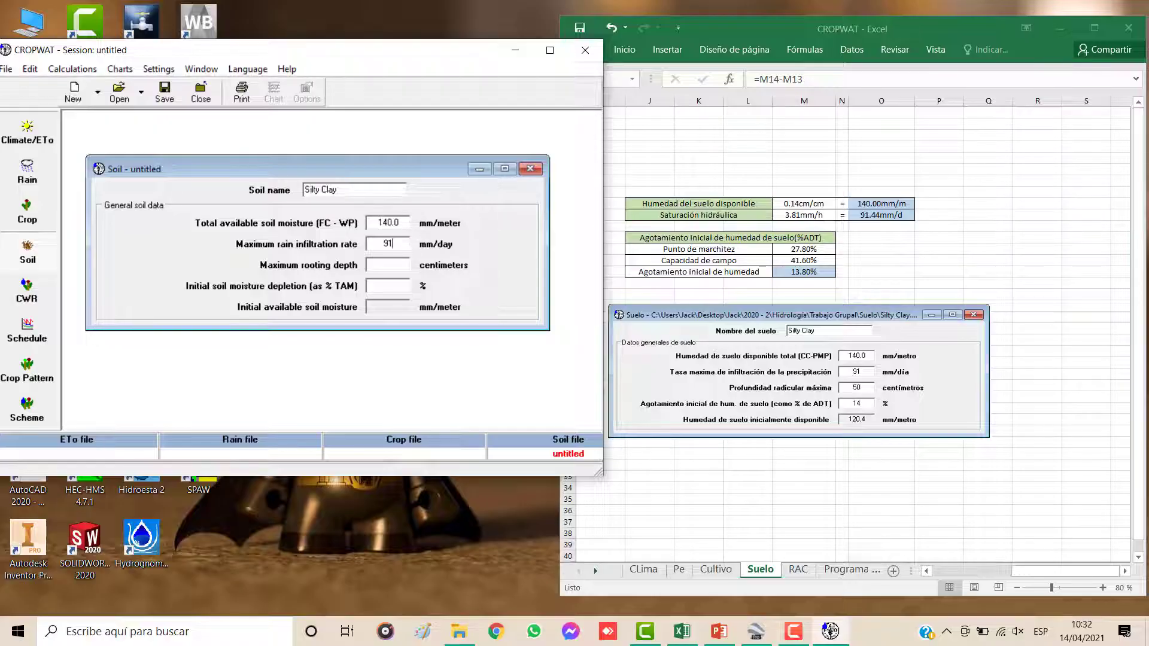
Step: Fill the Soil form: Silty Clay, available moisture 140 mm/meter, infiltration 91 mm/day, rooting depth 50 centimeters from the Cultivo sheet, initial depletion 14 %
{"action": "left_click", "coordinate": [404, 270]}
{"action": "left_click", "coordinate": [718, 571]}
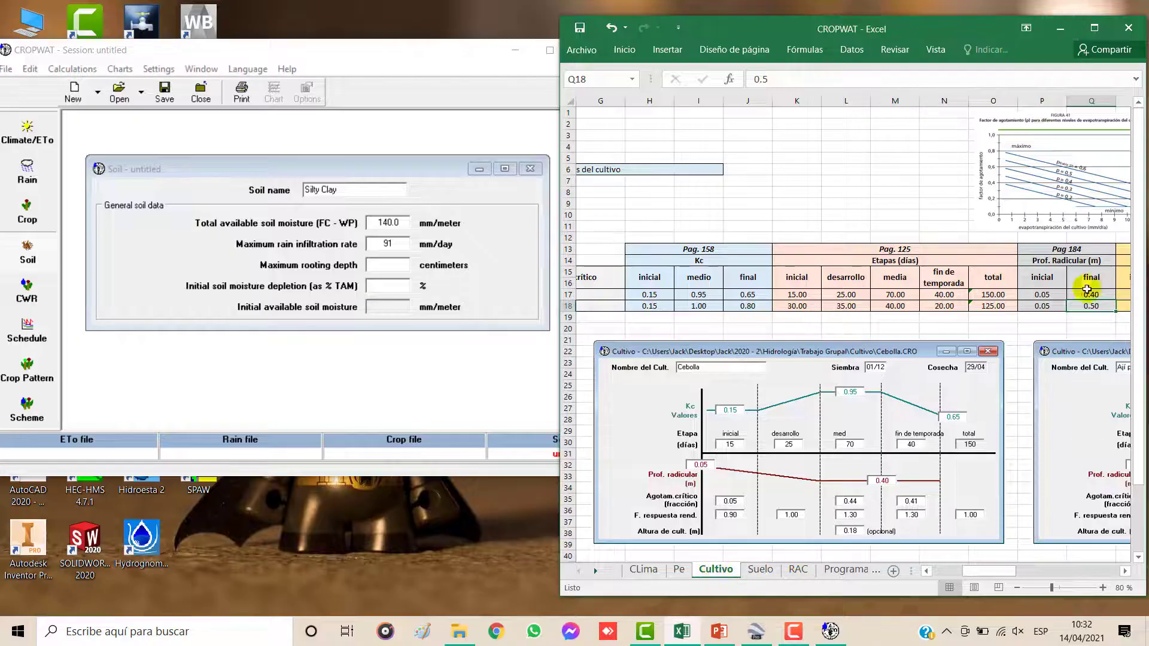
{"action": "left_click", "coordinate": [1085, 307]}
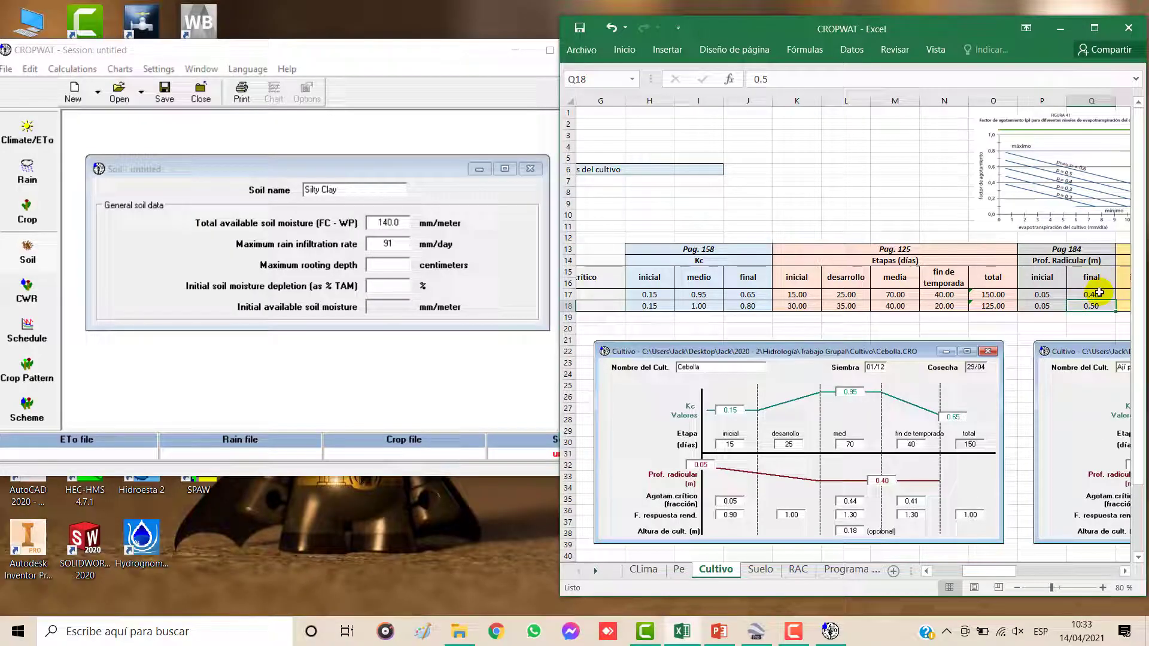
{"action": "left_click", "coordinate": [760, 570]}
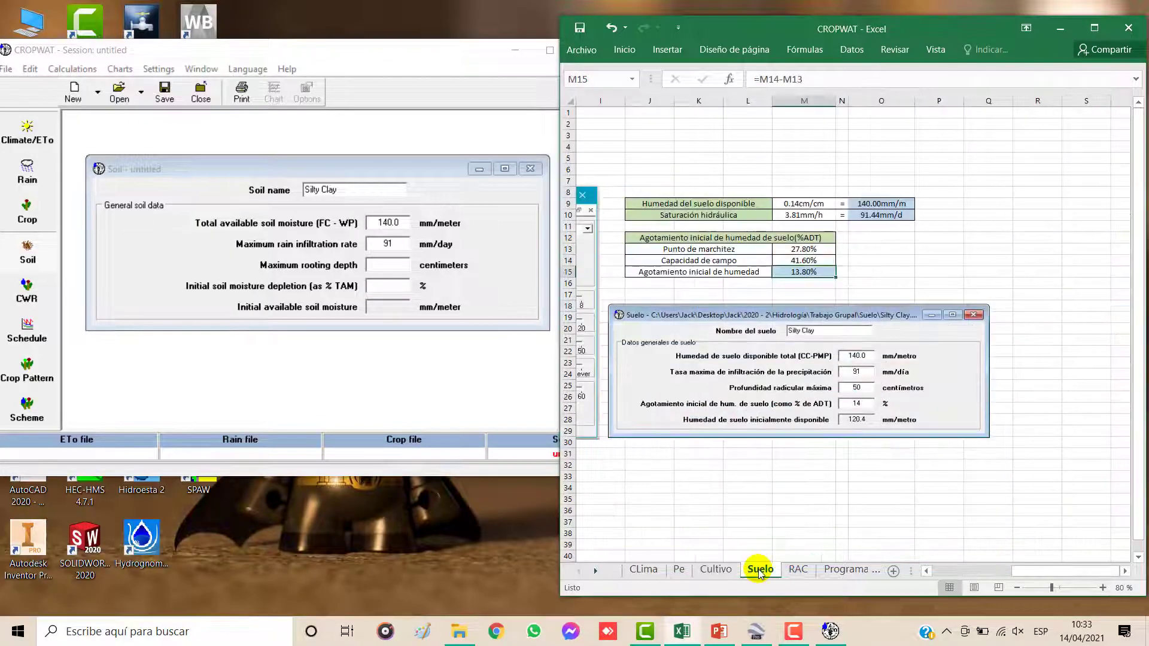
{"action": "left_click", "coordinate": [390, 267]}
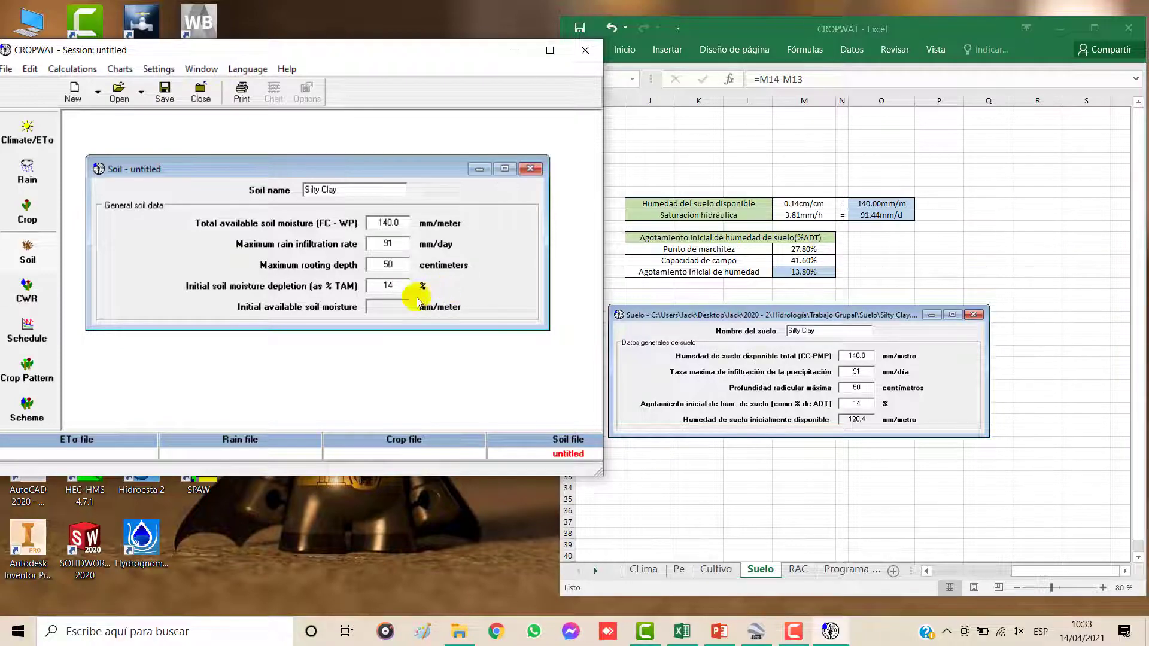
{"action": "left_click", "coordinate": [391, 243]}
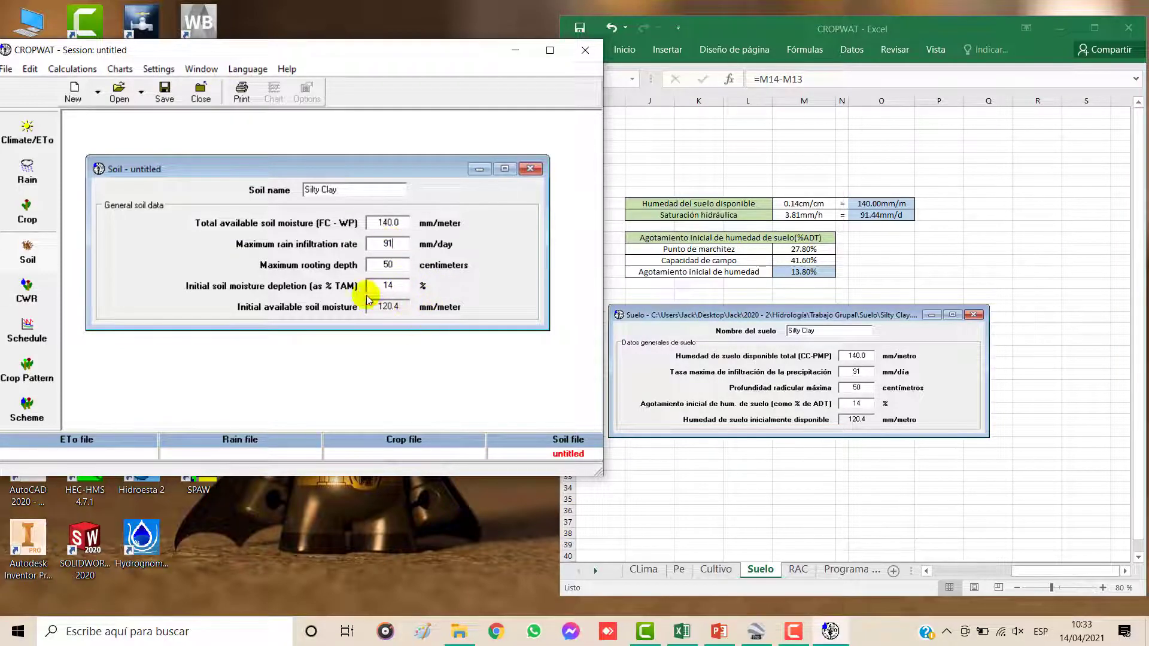
Step: Maximize CROPWAT, save the soil data as Silty Clay in PROYECTOS YouTube\PY2\Documentos2\4 Suelo, and close the Soil form
{"action": "left_click", "coordinate": [549, 50]}
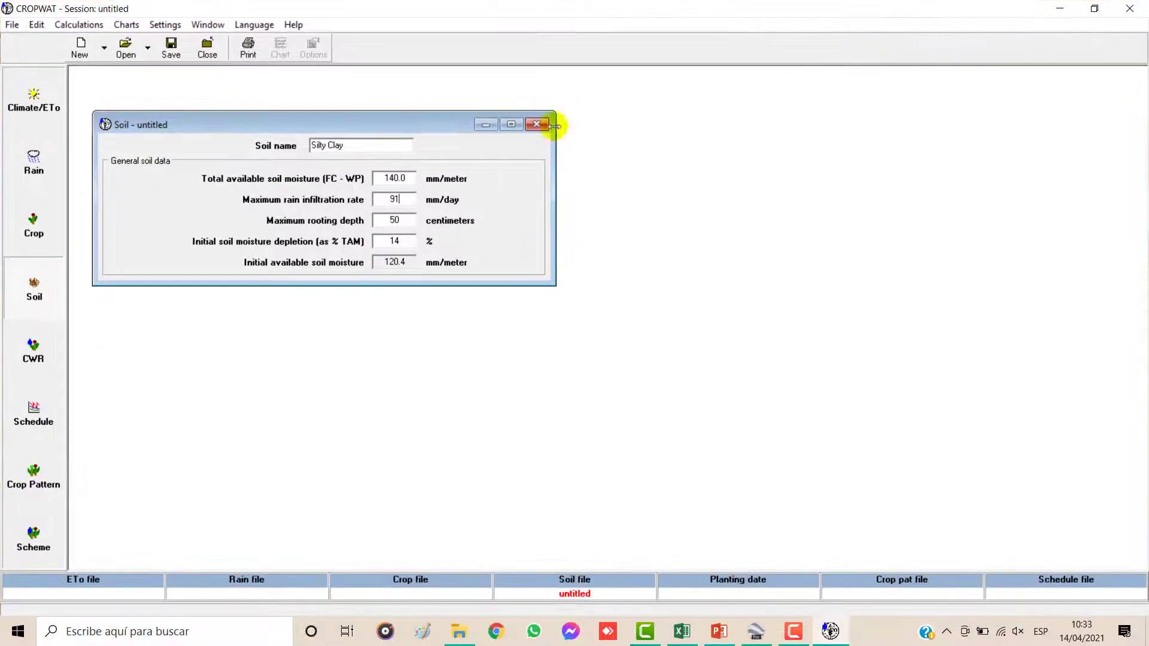
{"action": "left_click_drag", "start_coordinate": [390, 129], "coordinate": [488, 251]}
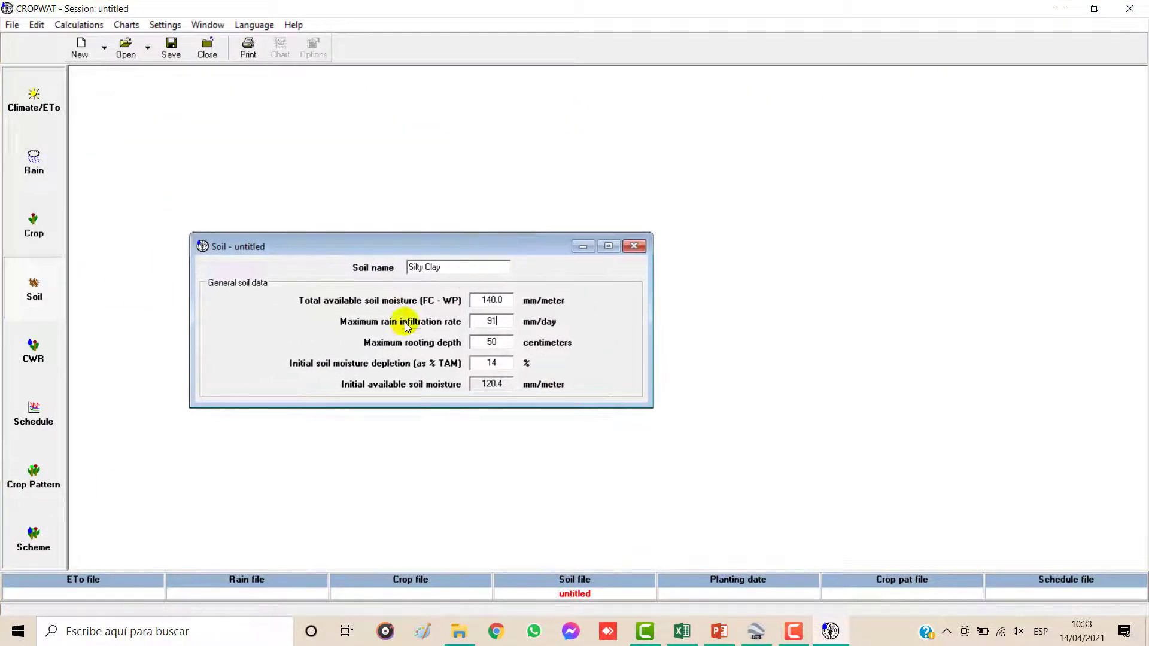
{"action": "left_click", "coordinate": [171, 46]}
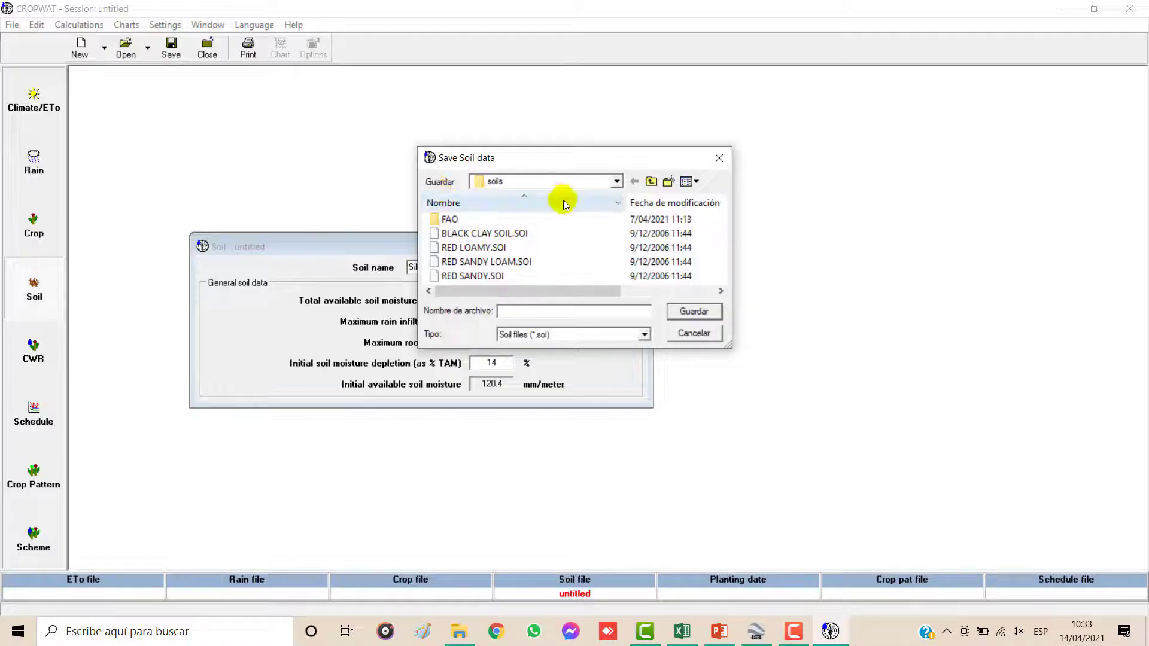
{"action": "left_click", "coordinate": [617, 181]}
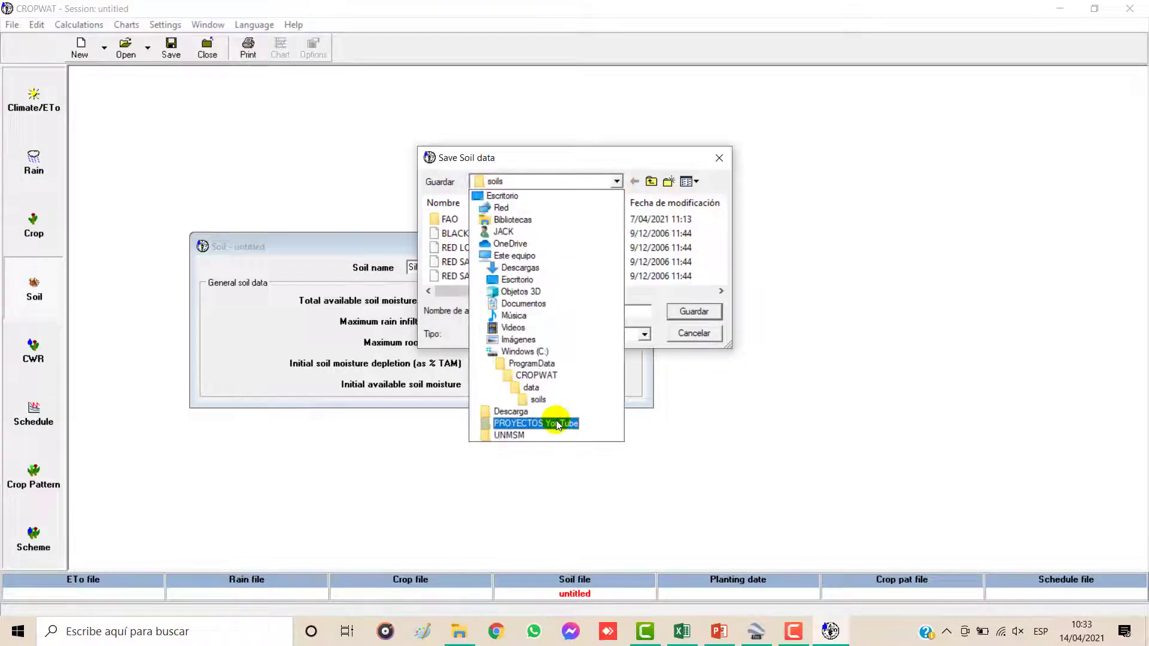
{"action": "left_click", "coordinate": [556, 420]}
{"action": "double_click", "coordinate": [473, 247]}
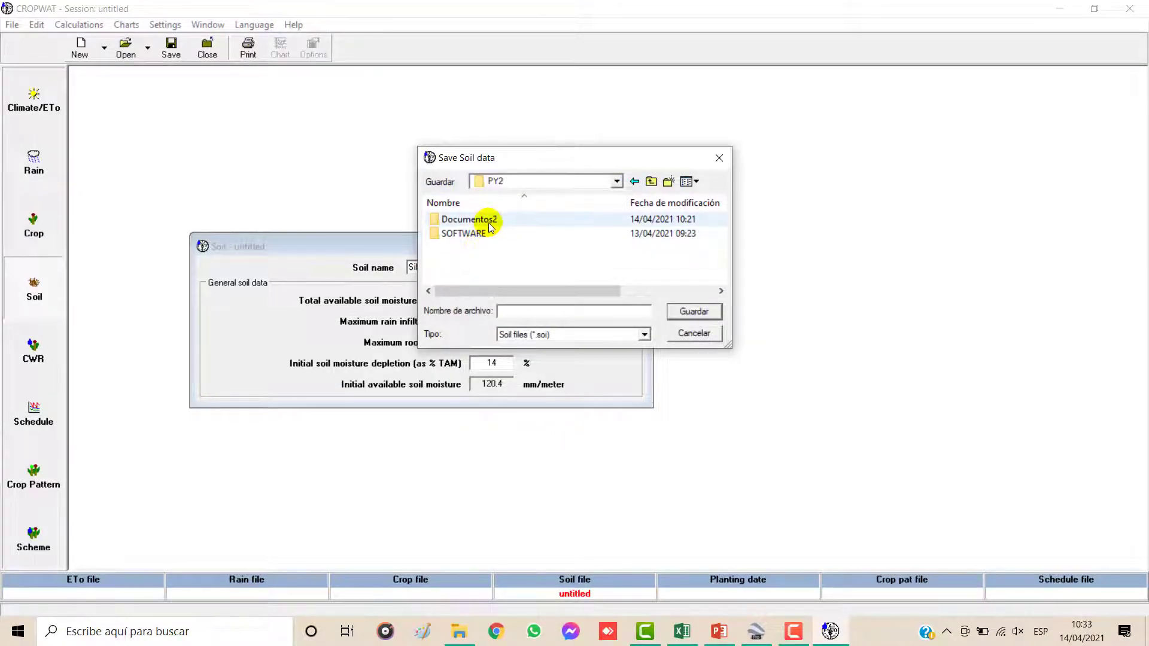
{"action": "left_click", "coordinate": [488, 225]}
{"action": "double_click", "coordinate": [488, 225]}
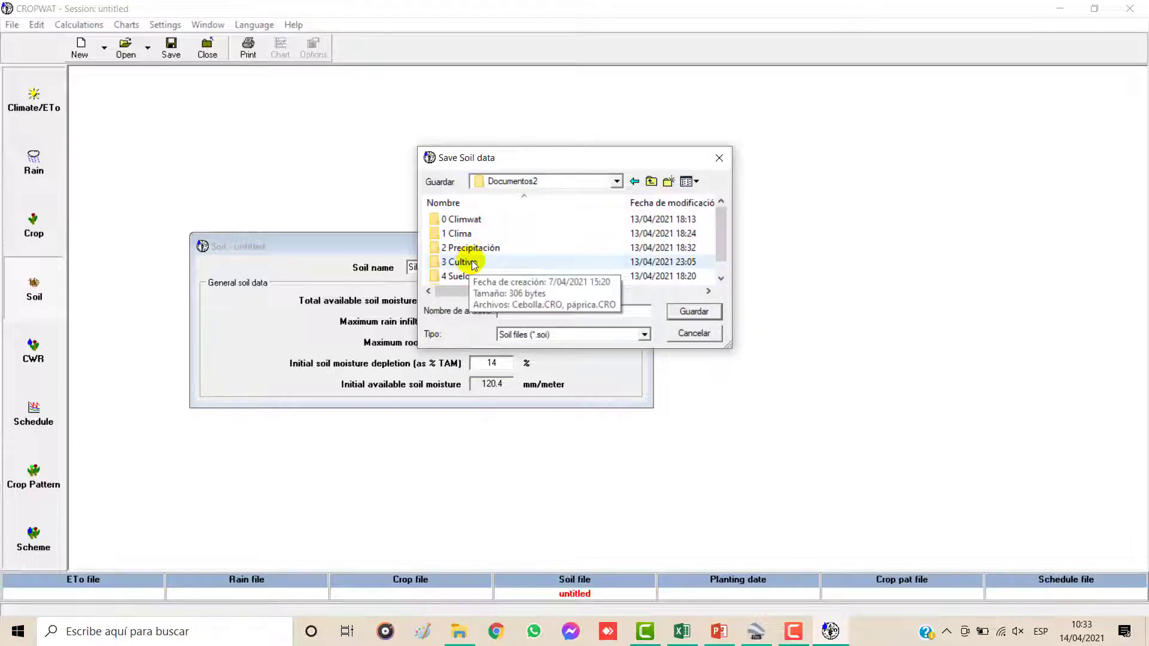
{"action": "left_click", "coordinate": [461, 275]}
{"action": "scroll", "coordinate": [720, 249], "scroll_direction": "down", "scroll_amount": 1}
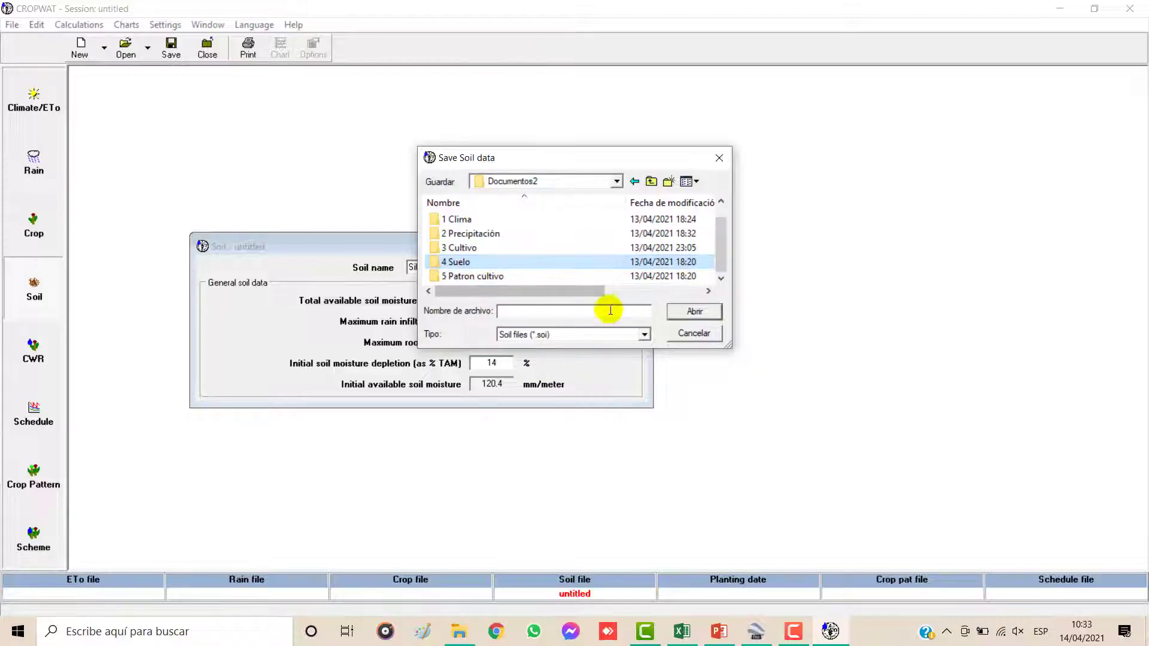
{"action": "left_click", "coordinate": [673, 311]}
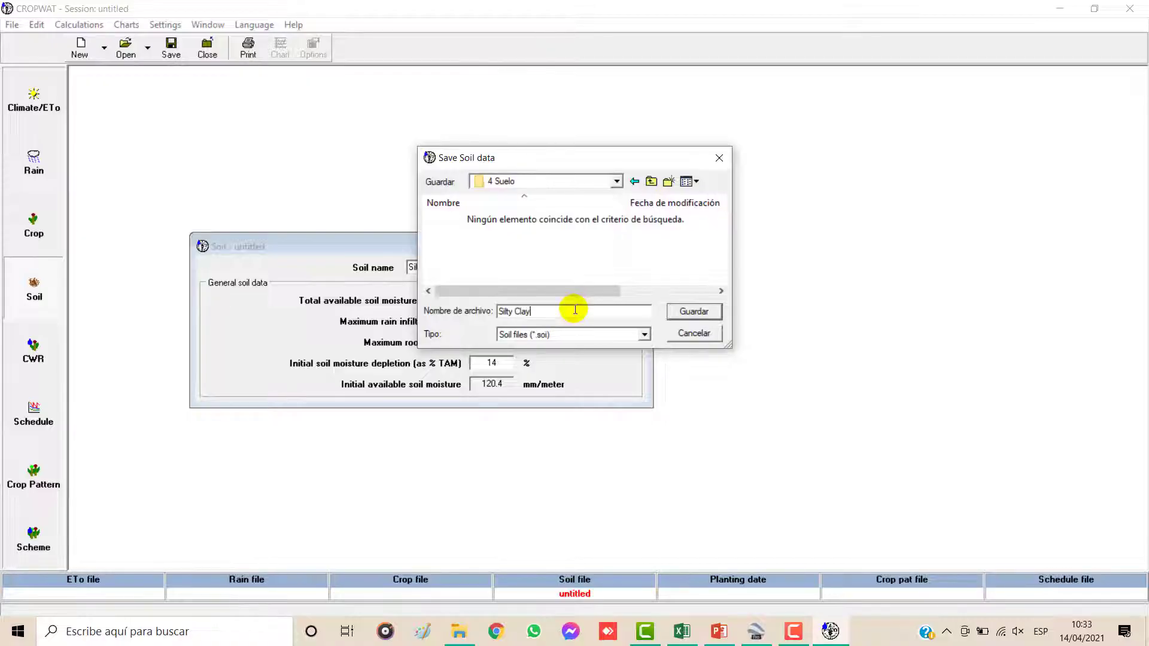
{"action": "left_click", "coordinate": [692, 311]}
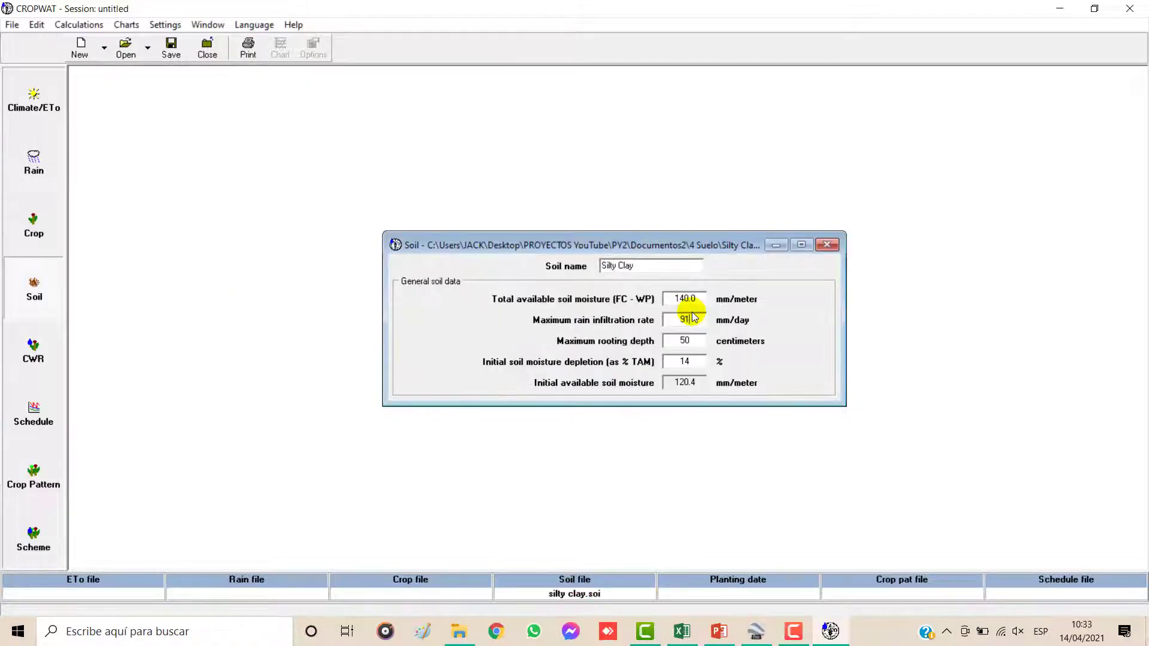
{"action": "left_click", "coordinate": [821, 249]}
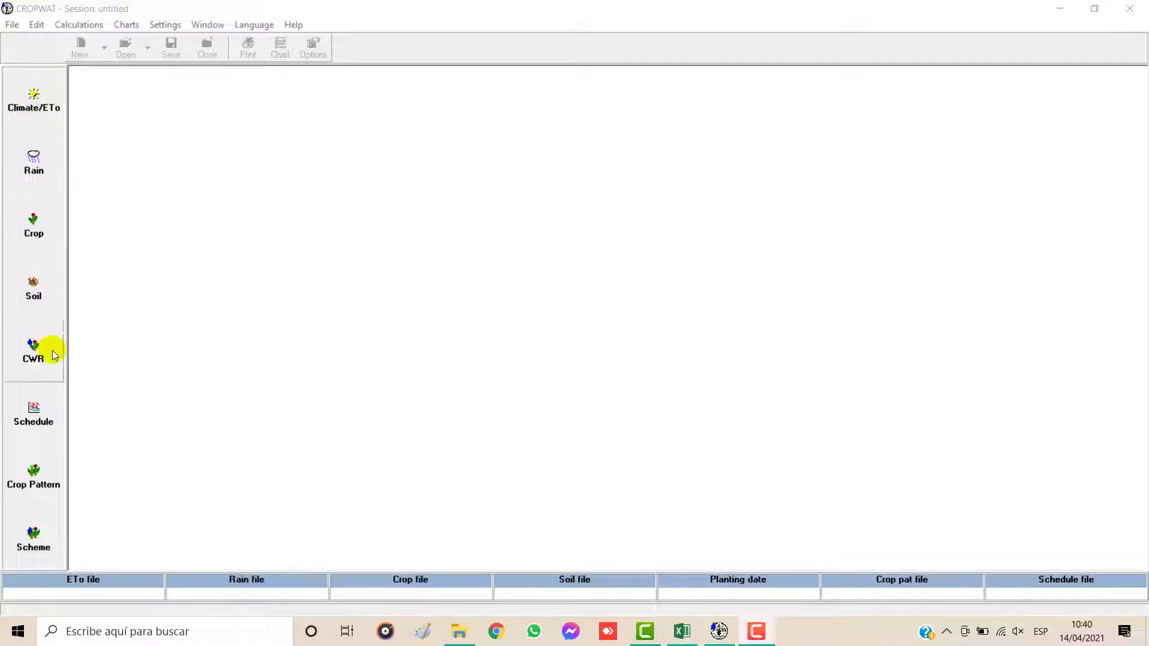
Step: Try the crop water requirements calculation in CROPWAT, and switch to the RAC sheet in Excel
{"action": "left_click", "coordinate": [33, 357]}
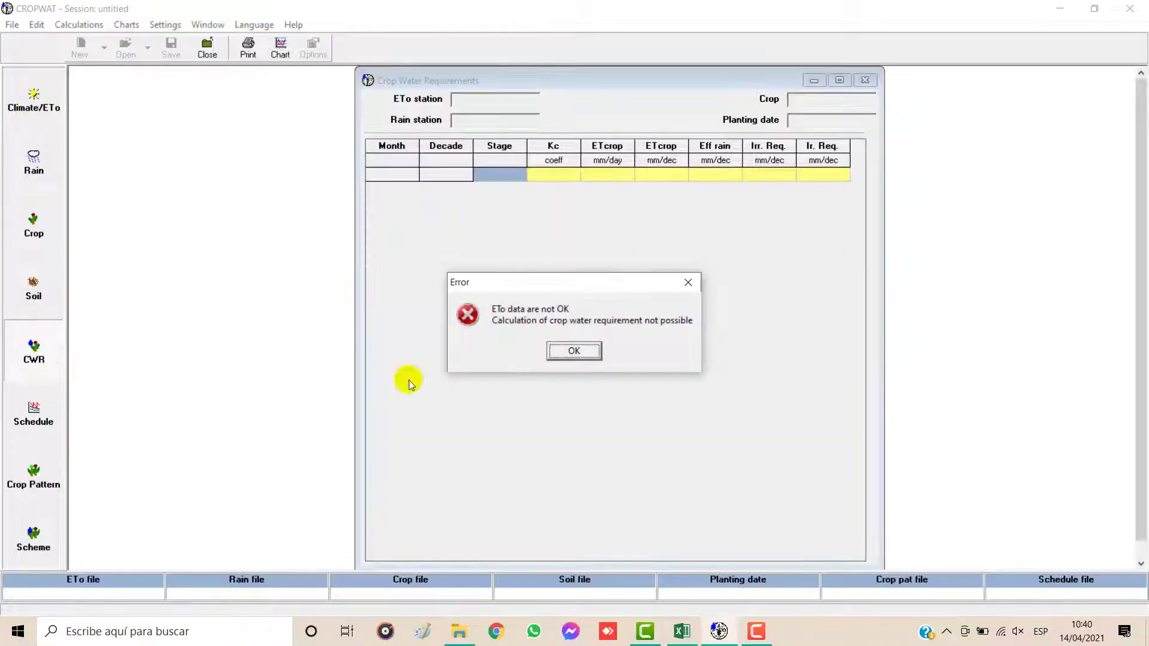
{"action": "left_click", "coordinate": [688, 281]}
{"action": "left_click", "coordinate": [682, 631]}
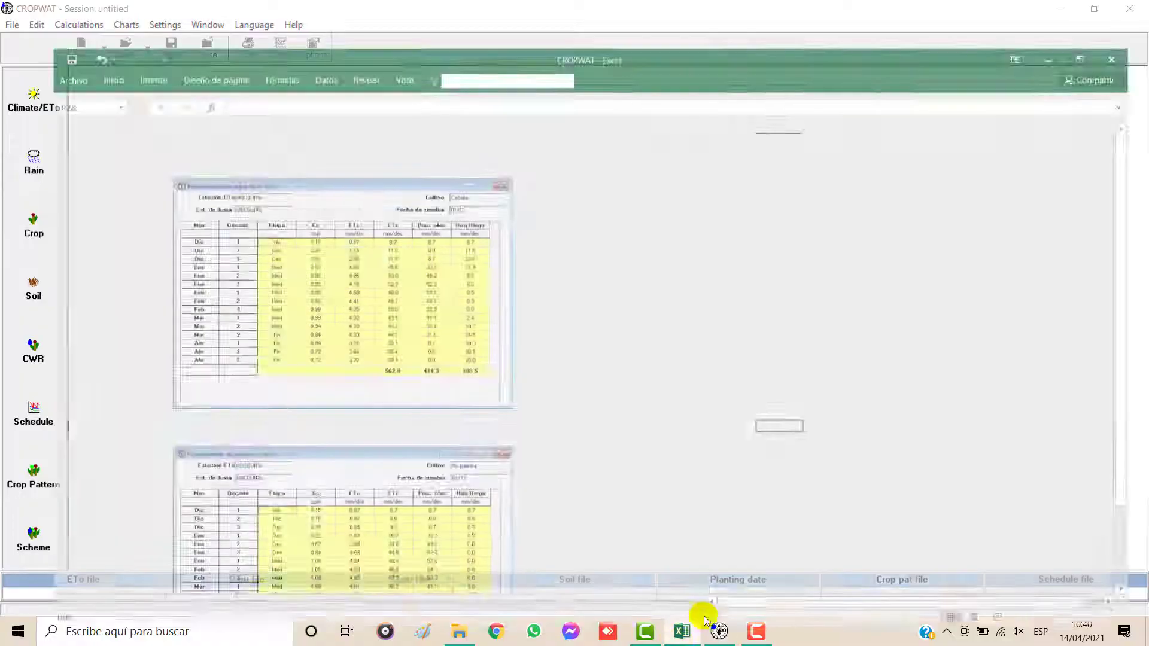
{"action": "left_click", "coordinate": [200, 591]}
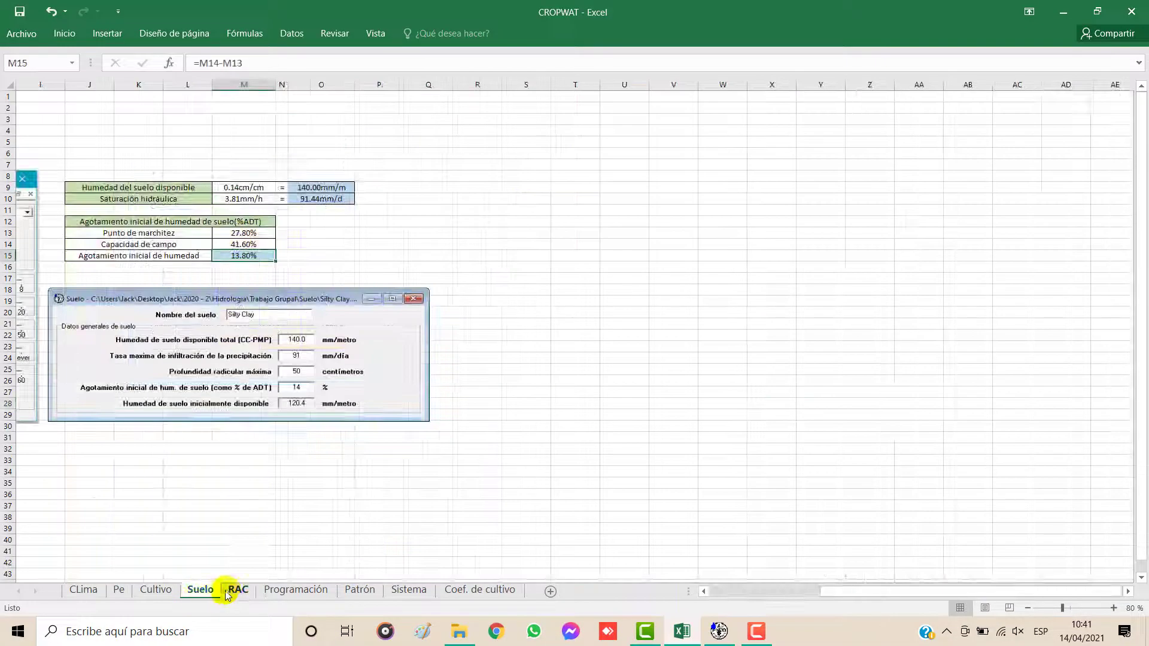
{"action": "left_click_drag", "start_coordinate": [810, 590], "coordinate": [715, 591]}
{"action": "left_click", "coordinate": [236, 591]}
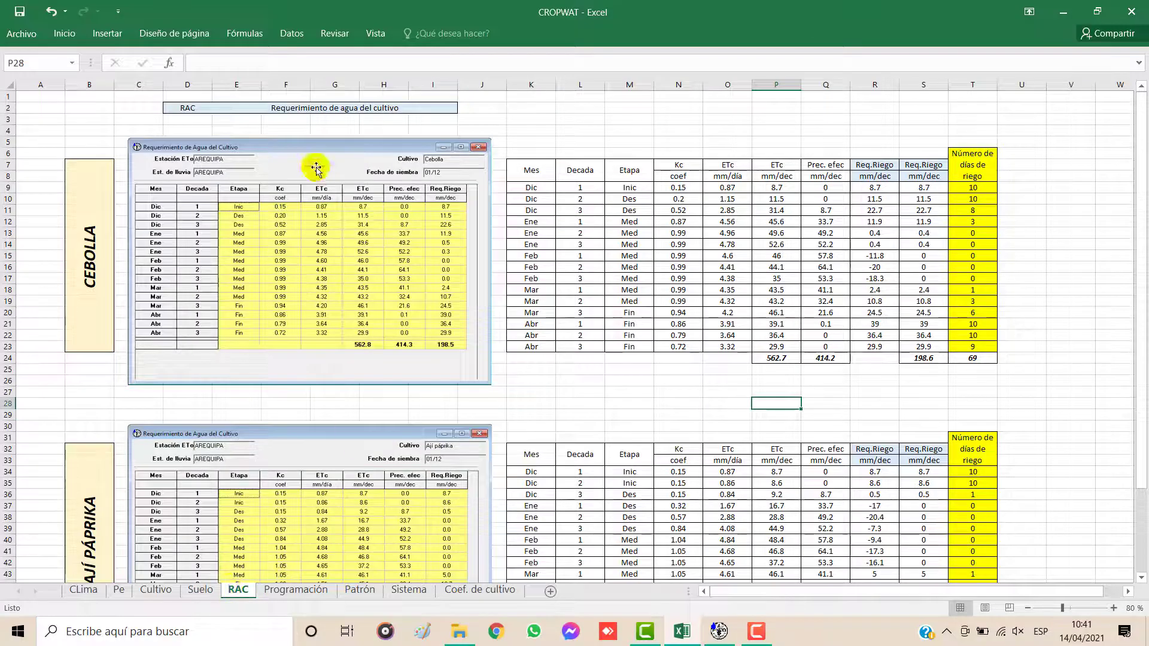
Step: Examine the crop water requirement tables for Cebolla and Ají páprika on the RAC sheet
{"action": "left_click", "coordinate": [296, 107]}
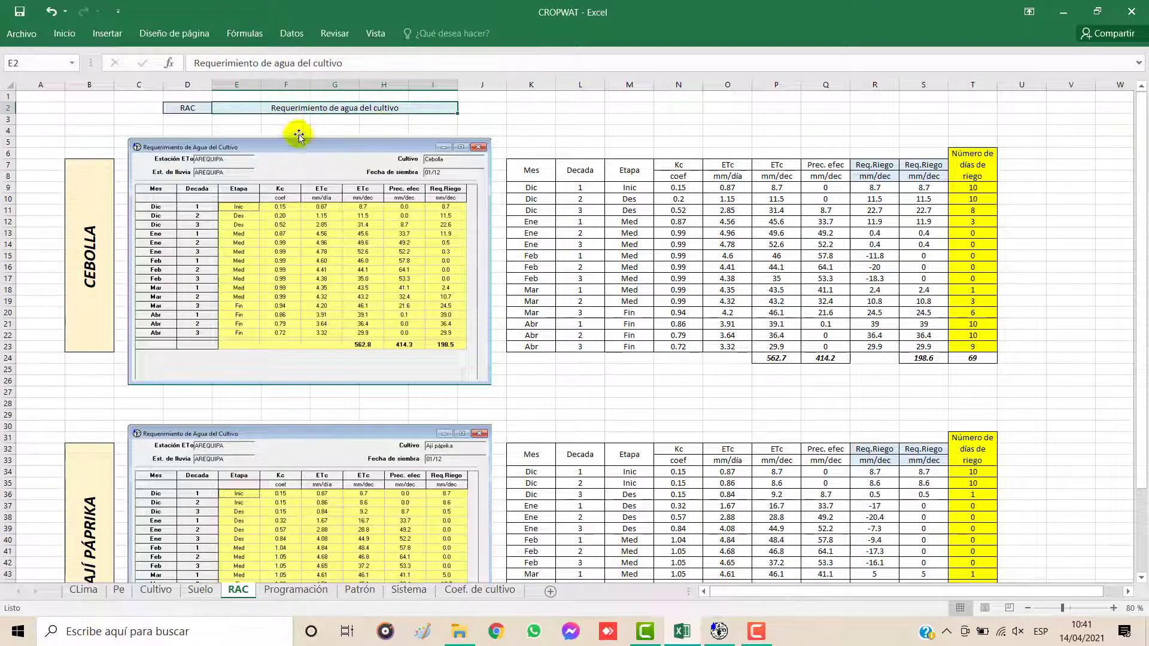
{"action": "scroll", "coordinate": [206, 219], "scroll_direction": "down", "scroll_amount": 1}
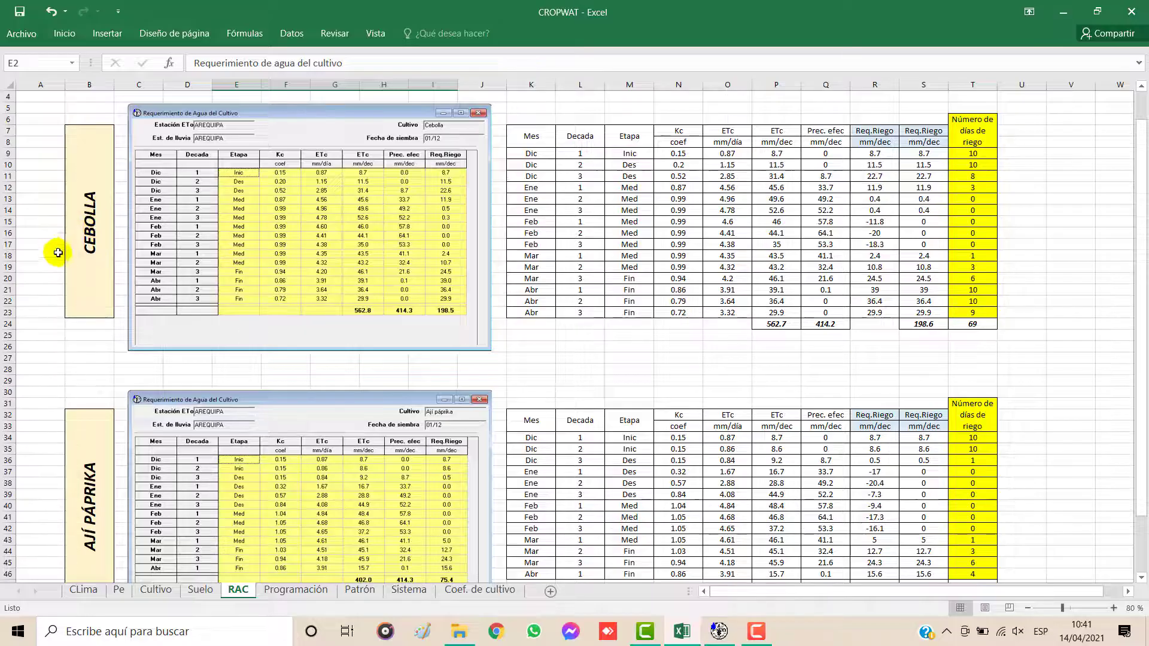
{"action": "left_click", "coordinate": [75, 315]}
{"action": "scroll", "coordinate": [96, 389], "scroll_direction": "down", "scroll_amount": 2}
{"action": "left_click", "coordinate": [113, 450]}
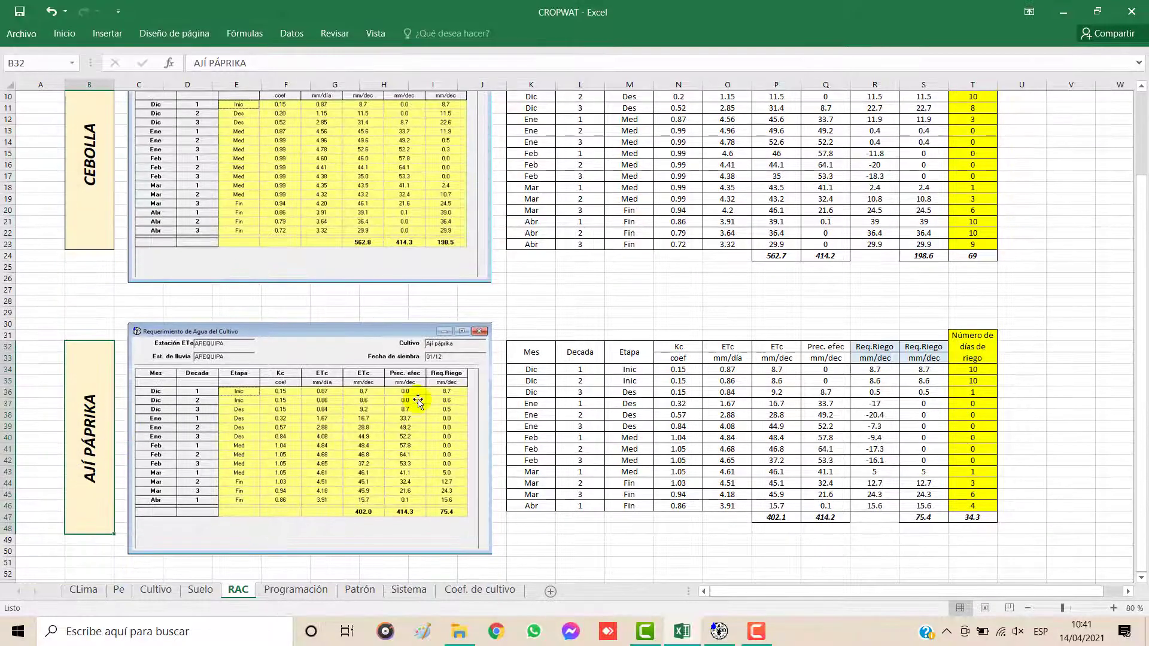
{"action": "scroll", "coordinate": [418, 402], "scroll_direction": "up", "scroll_amount": 3}
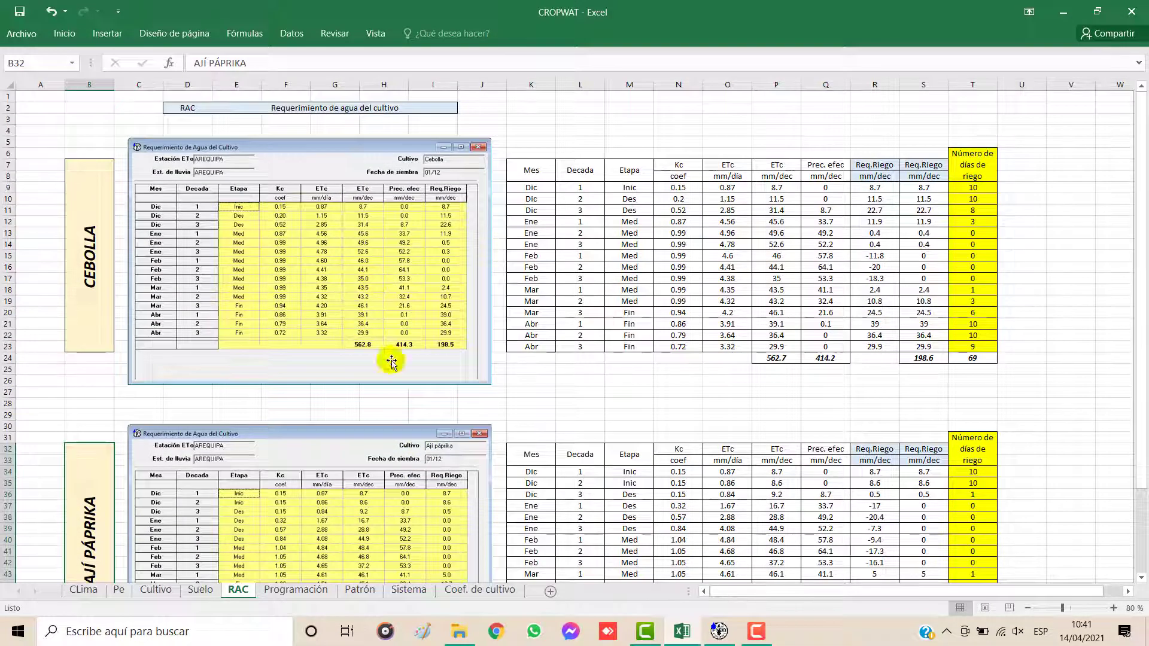
Step: Switch to CROPWAT, load AREQUIPA.pen from PROYECTOS YouTube\PY2\Documentos2\0 Climwat as the climate data, and move its window clear of the centre
{"action": "left_click", "coordinate": [722, 635]}
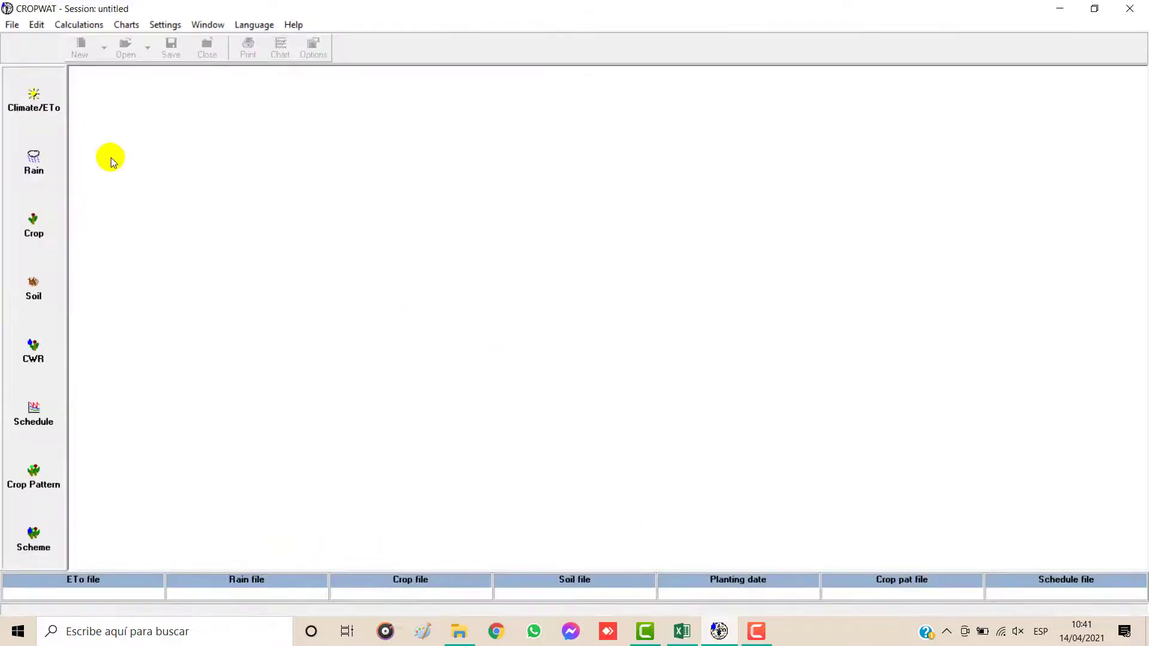
{"action": "left_click", "coordinate": [31, 108]}
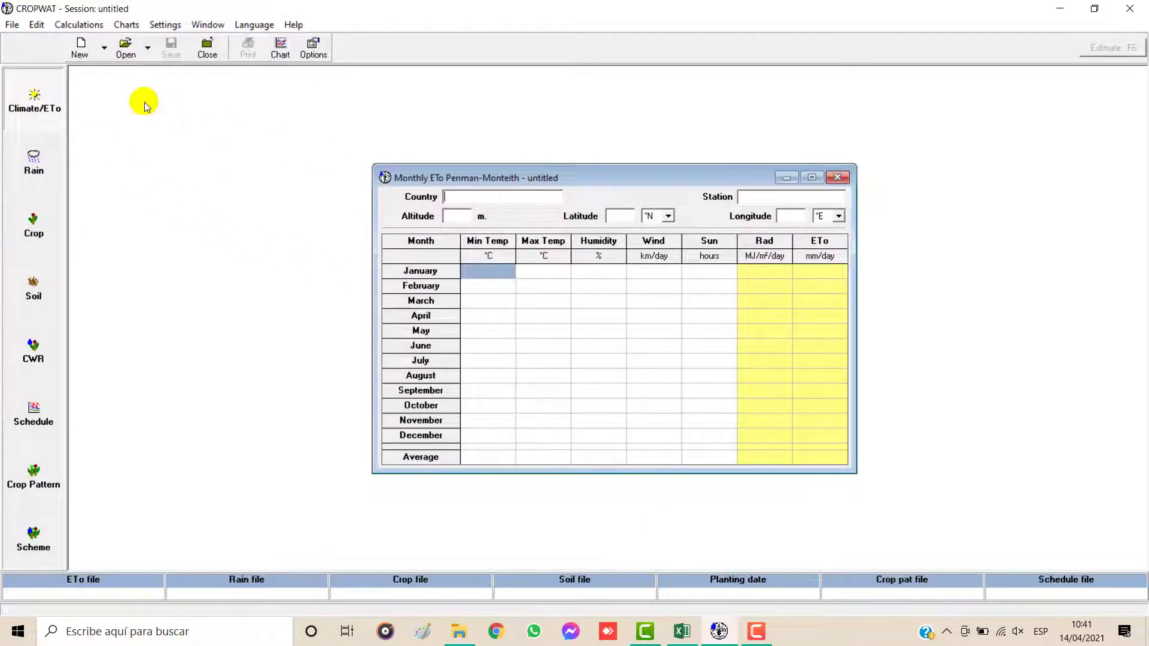
{"action": "left_click", "coordinate": [124, 53]}
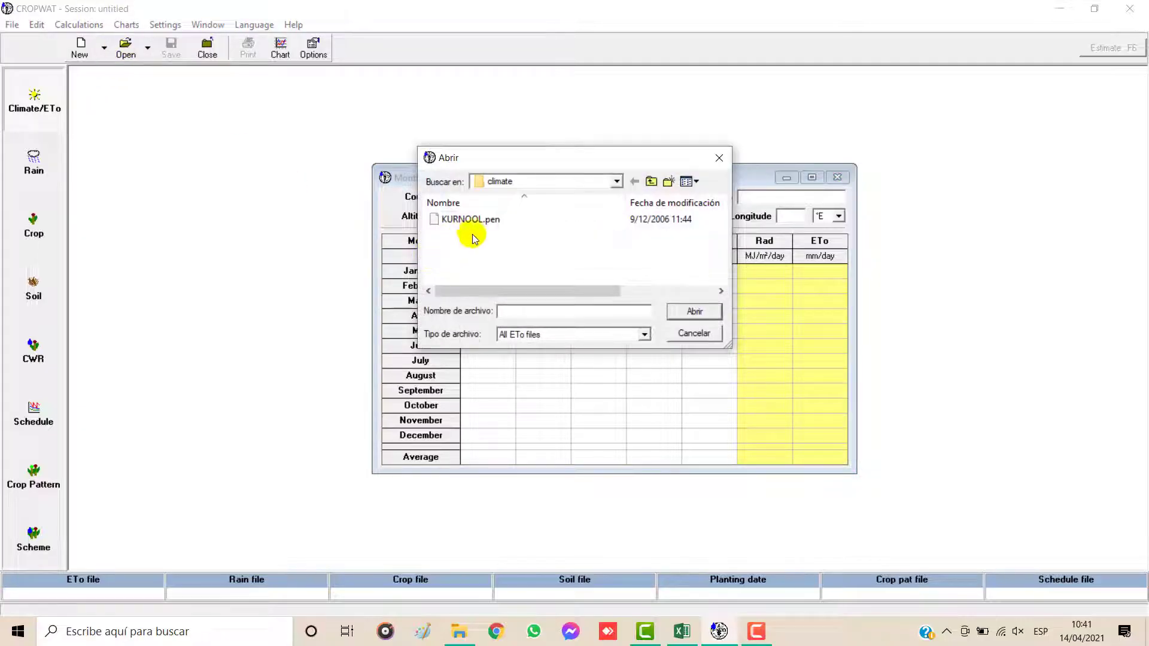
{"action": "left_click", "coordinate": [617, 182]}
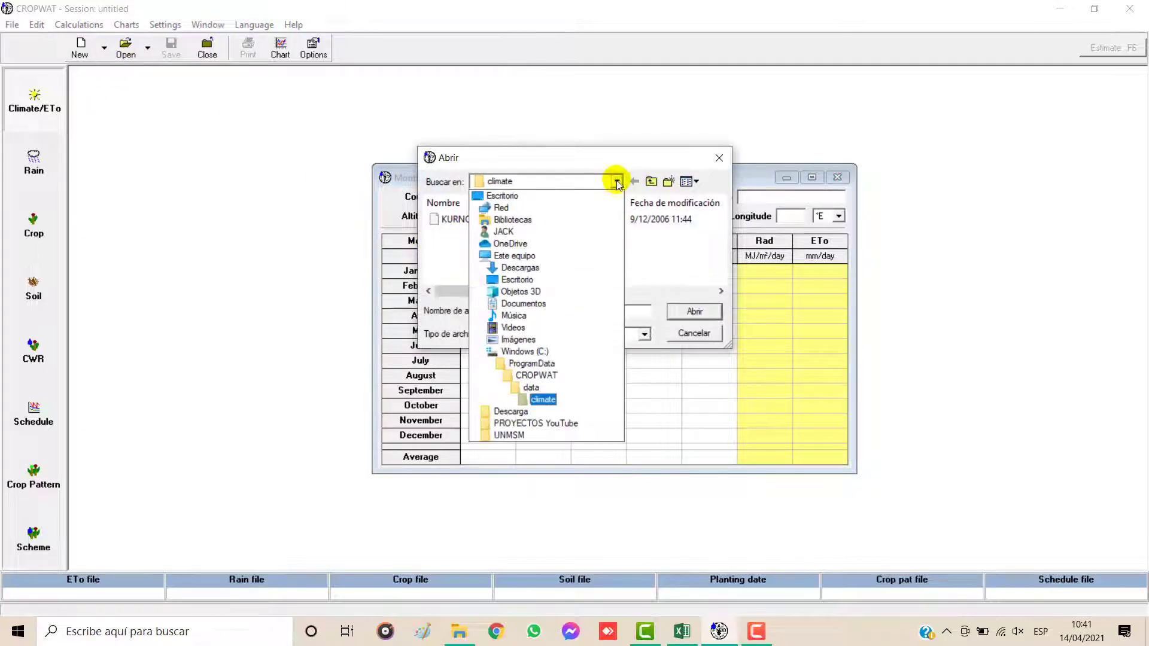
{"action": "left_click", "coordinate": [529, 424]}
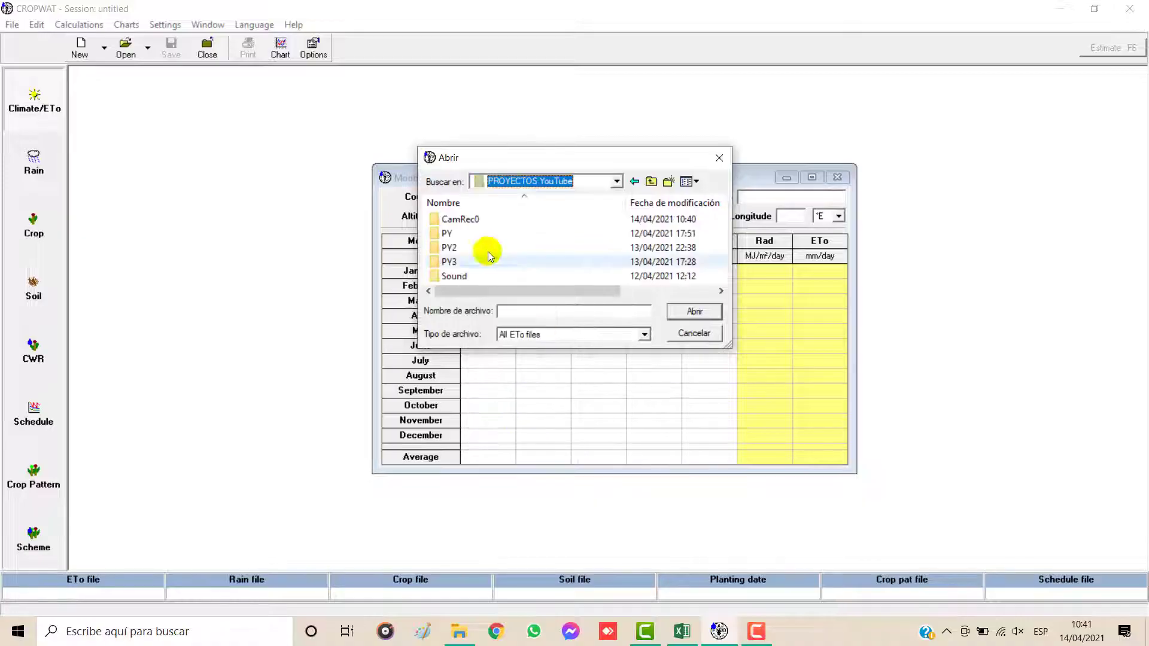
{"action": "double_click", "coordinate": [464, 243]}
{"action": "double_click", "coordinate": [471, 220]}
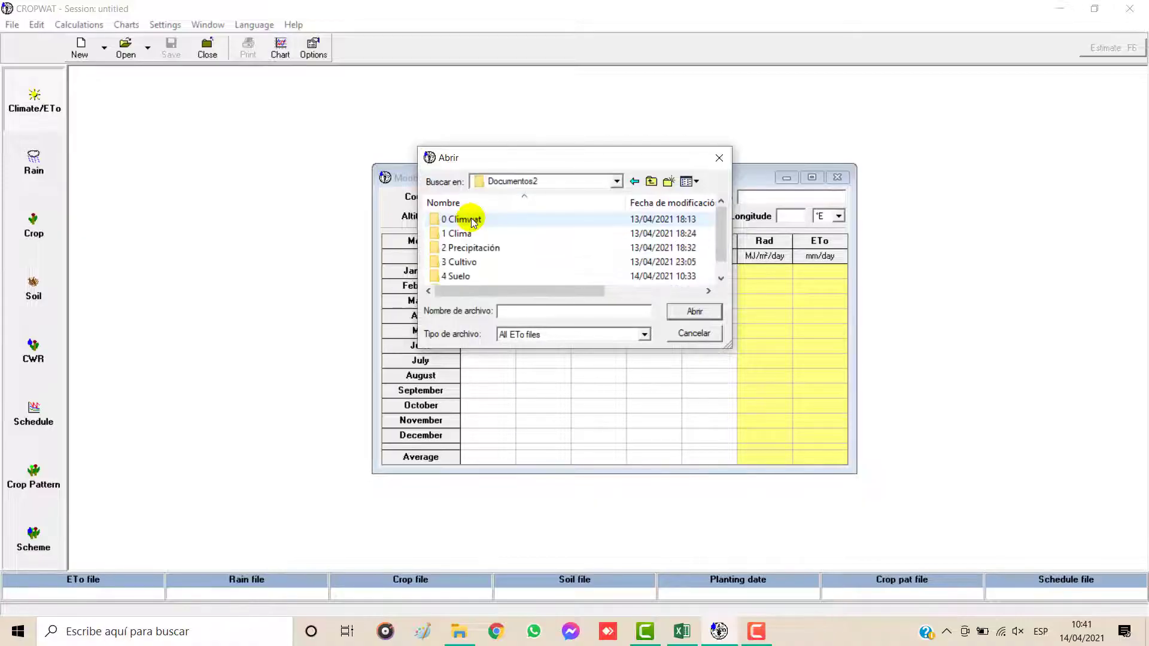
{"action": "double_click", "coordinate": [467, 222]}
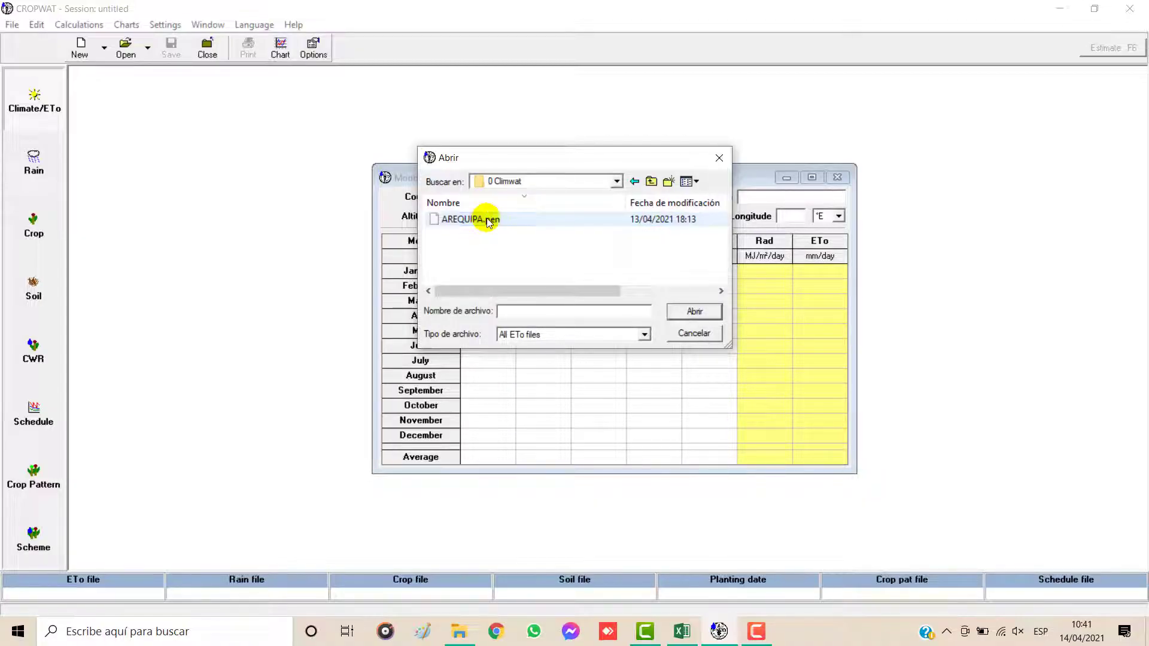
{"action": "left_click", "coordinate": [490, 222]}
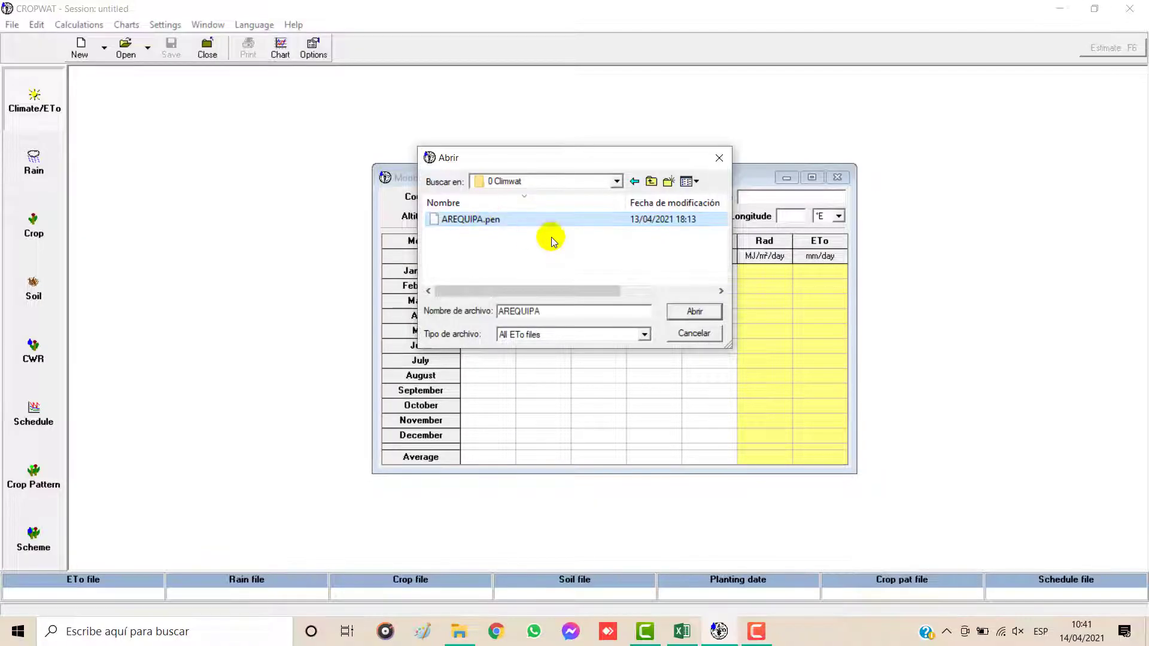
{"action": "left_click", "coordinate": [686, 312]}
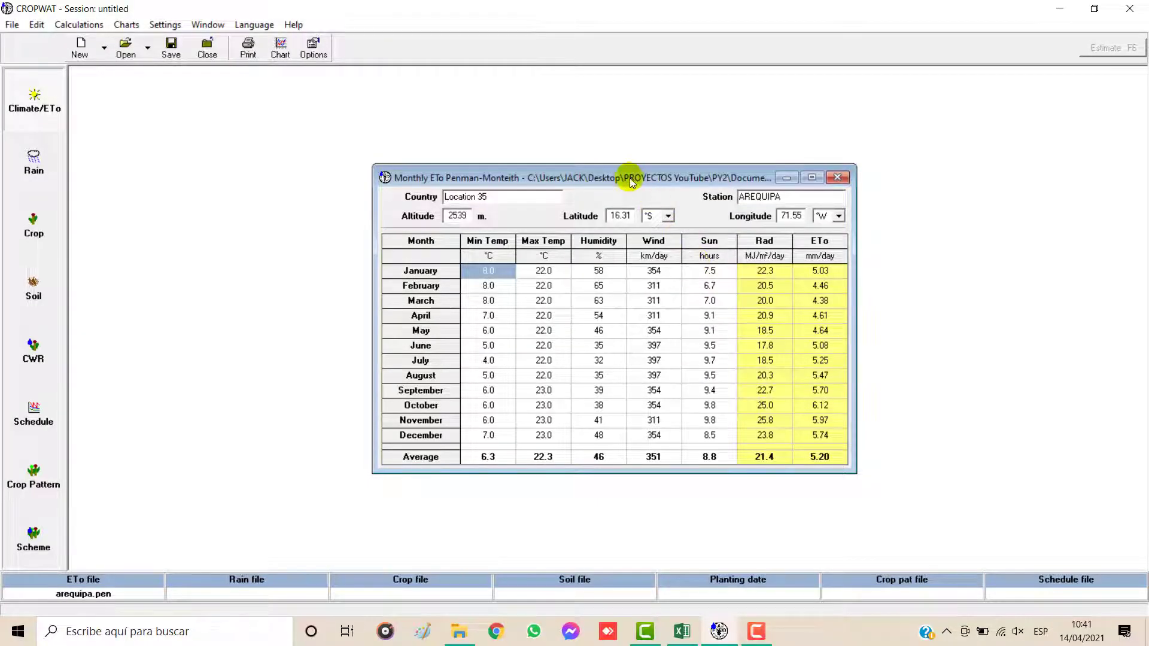
{"action": "left_click_drag", "start_coordinate": [630, 177], "coordinate": [917, 84]}
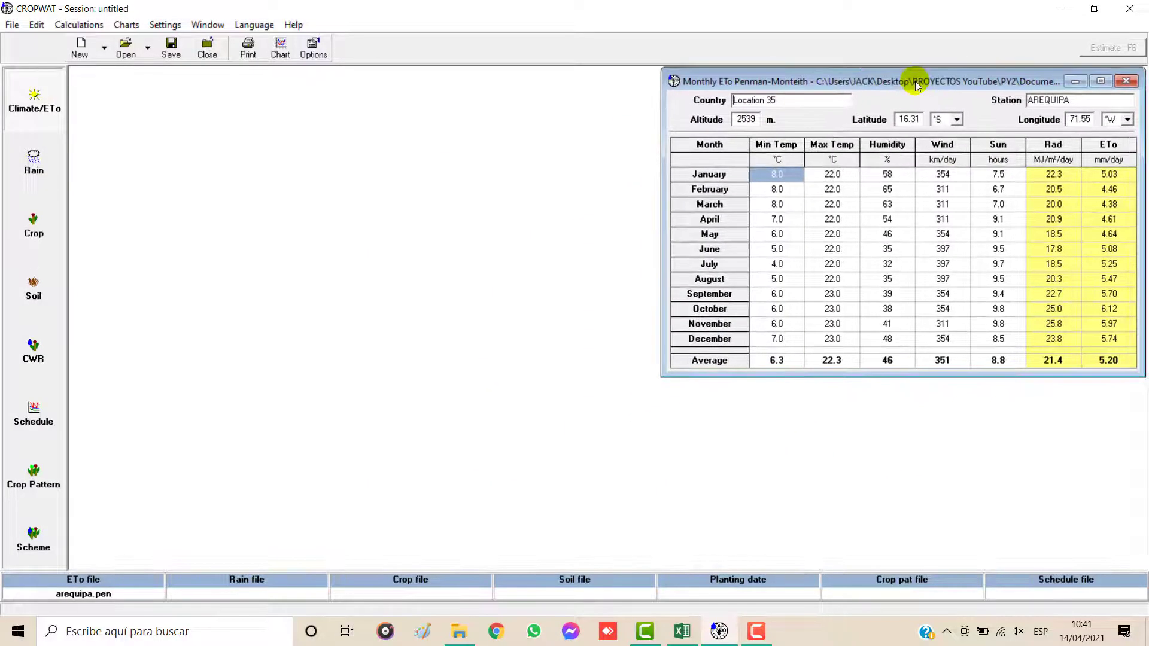
Step: Load the rain file AREQUIPA.crm from PROYECTOS YouTube\PY2\Documentos2\2 Precipitación and move the Monthly rain window over the climate window
{"action": "left_click", "coordinate": [34, 163]}
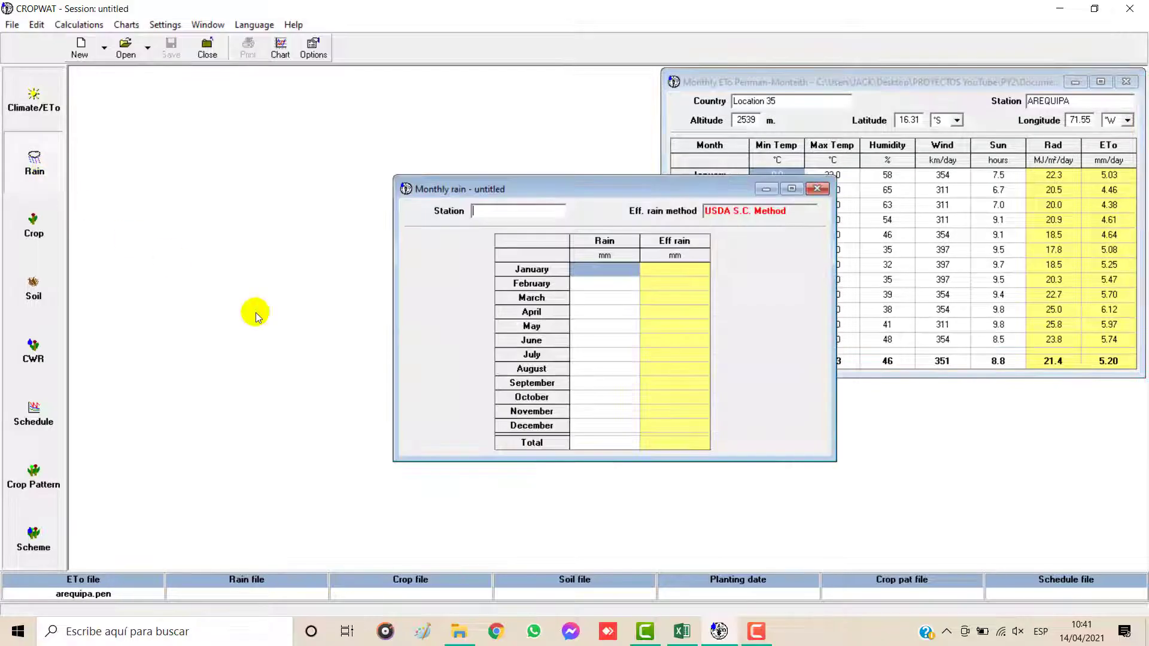
{"action": "left_click", "coordinate": [126, 55]}
{"action": "left_click", "coordinate": [617, 180]}
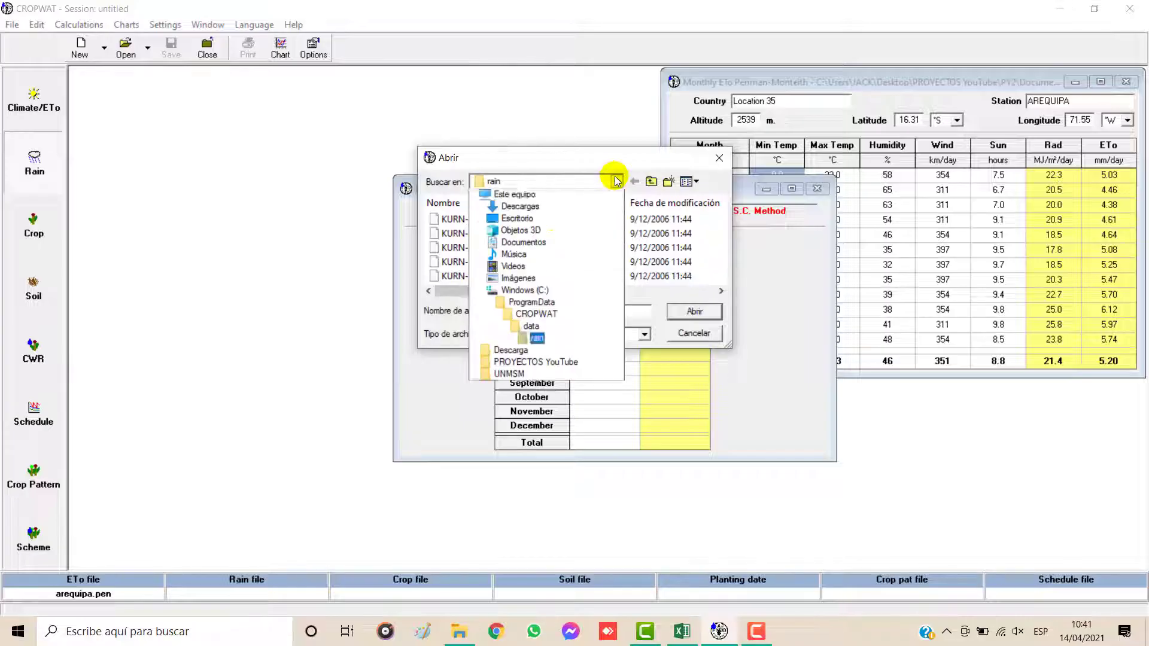
{"action": "left_click", "coordinate": [527, 422]}
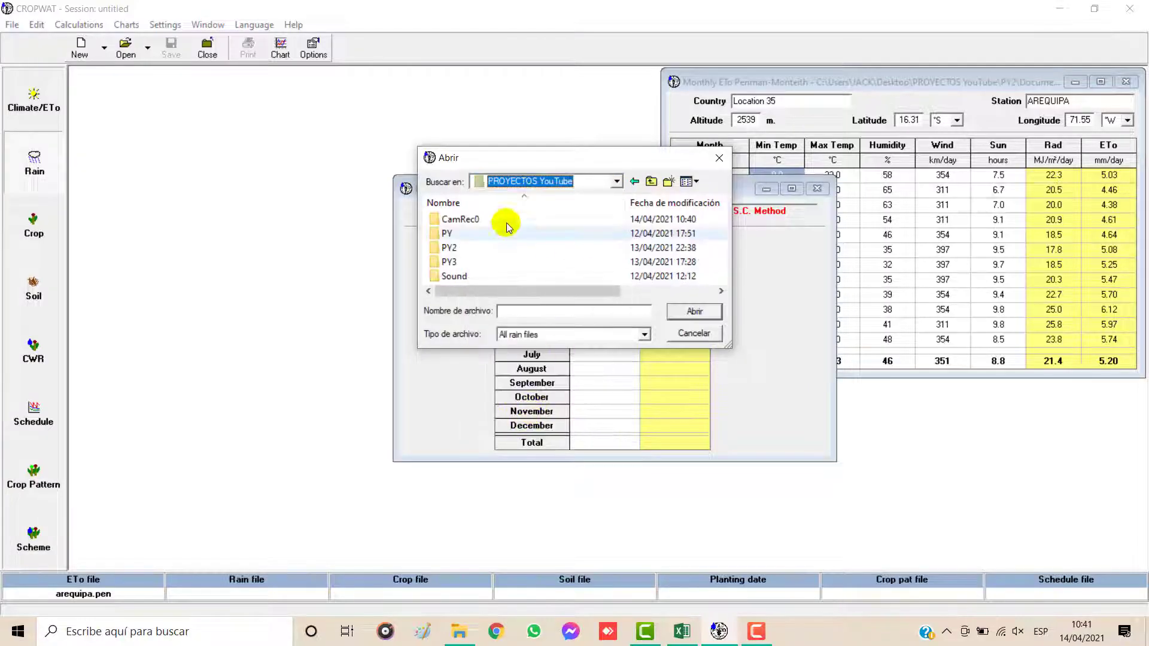
{"action": "double_click", "coordinate": [465, 248]}
{"action": "double_click", "coordinate": [470, 220]}
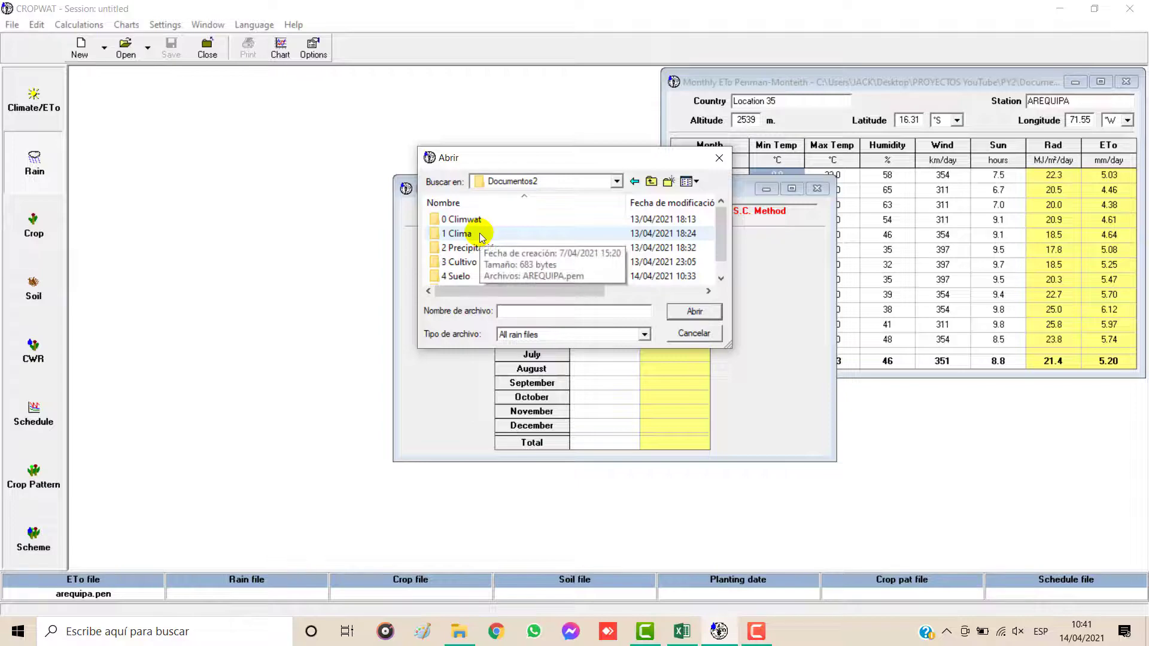
{"action": "left_click", "coordinate": [482, 237]}
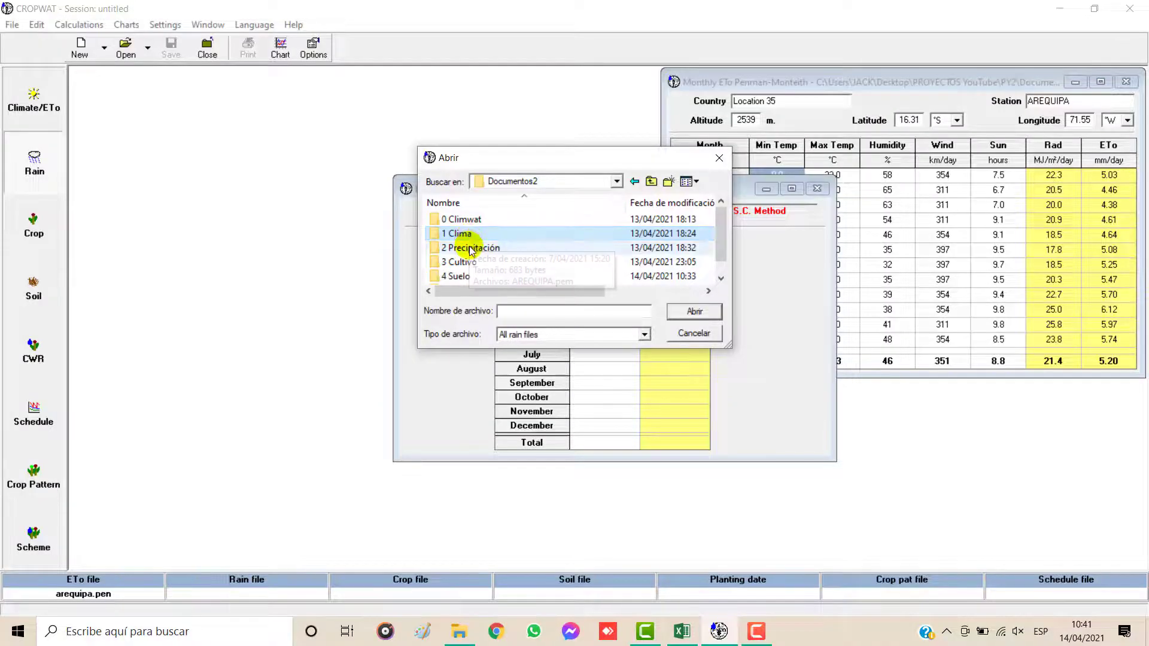
{"action": "double_click", "coordinate": [471, 248]}
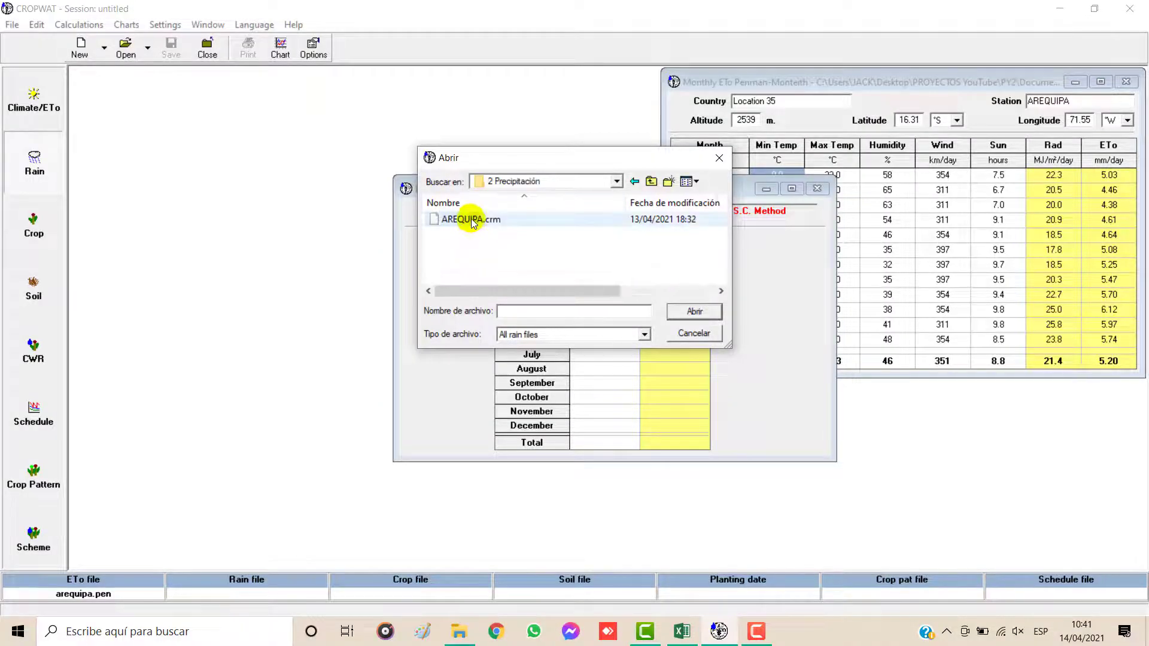
{"action": "left_click", "coordinate": [452, 219]}
{"action": "left_click", "coordinate": [692, 311]}
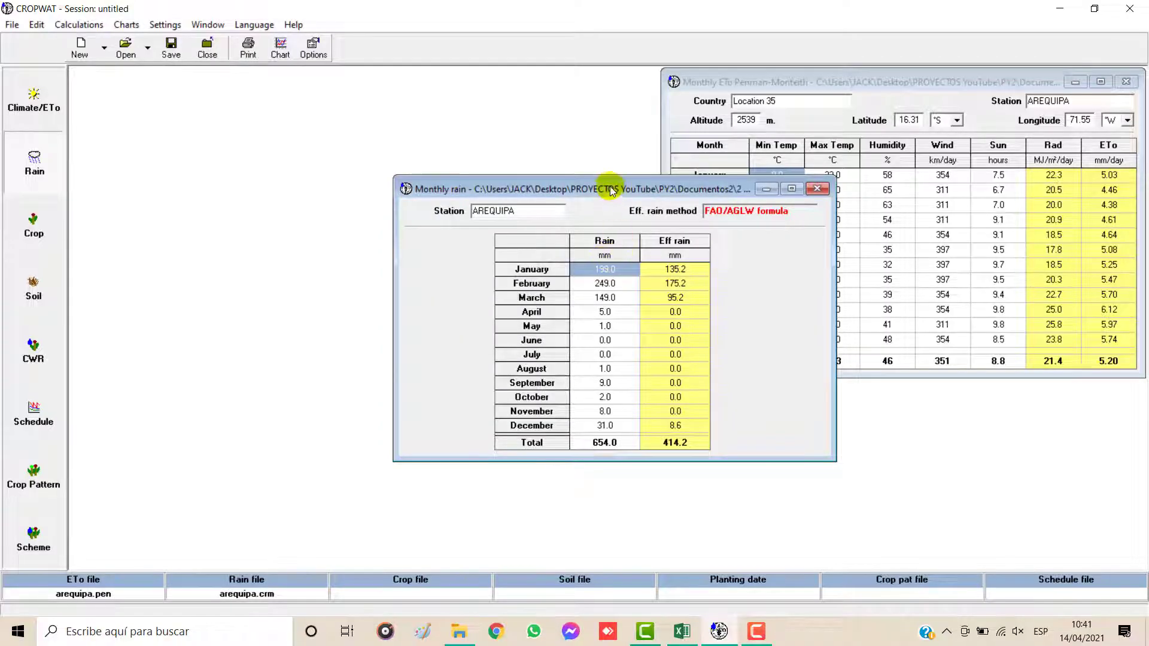
{"action": "left_click_drag", "start_coordinate": [609, 185], "coordinate": [906, 201]}
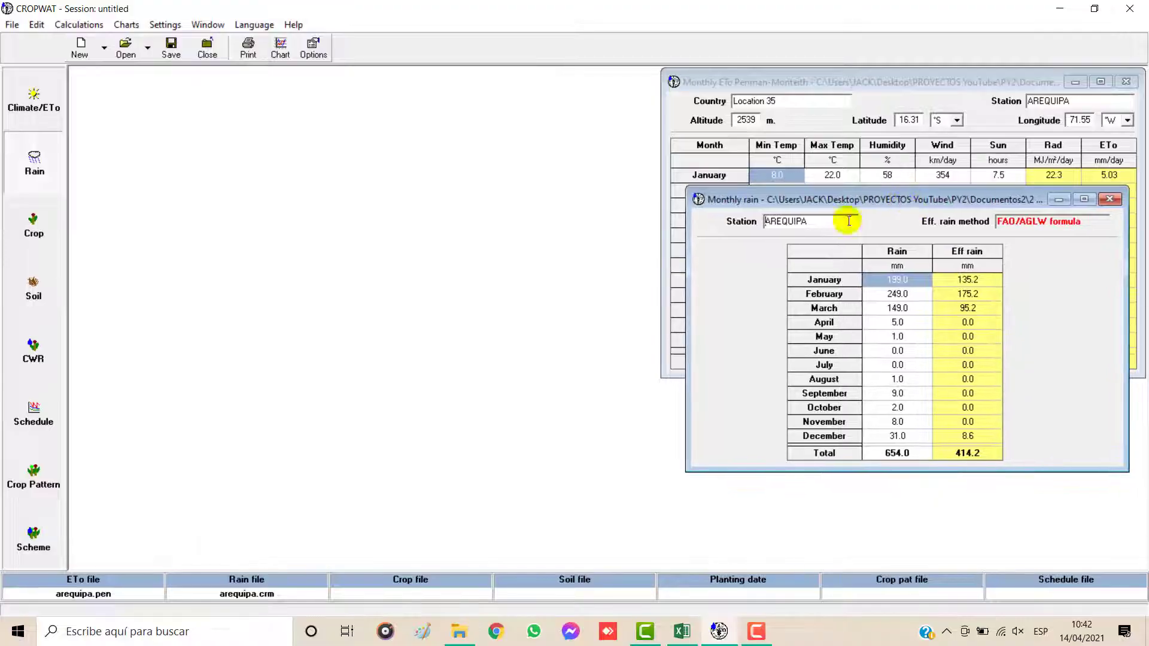
Step: Load the crop file Cebolla.CRO from PROYECTOS YouTube\PY2\Documentos2\3 Cultivo and move the Dry crop window away from the climate and rain windows
{"action": "left_click", "coordinate": [34, 228]}
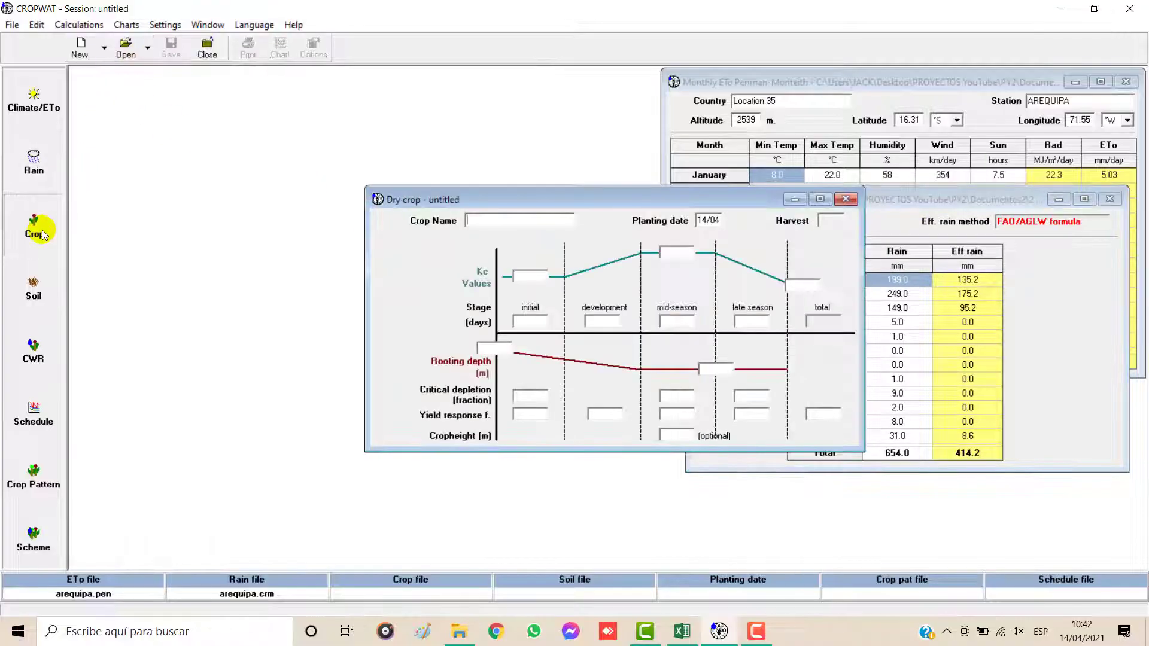
{"action": "left_click", "coordinate": [127, 45]}
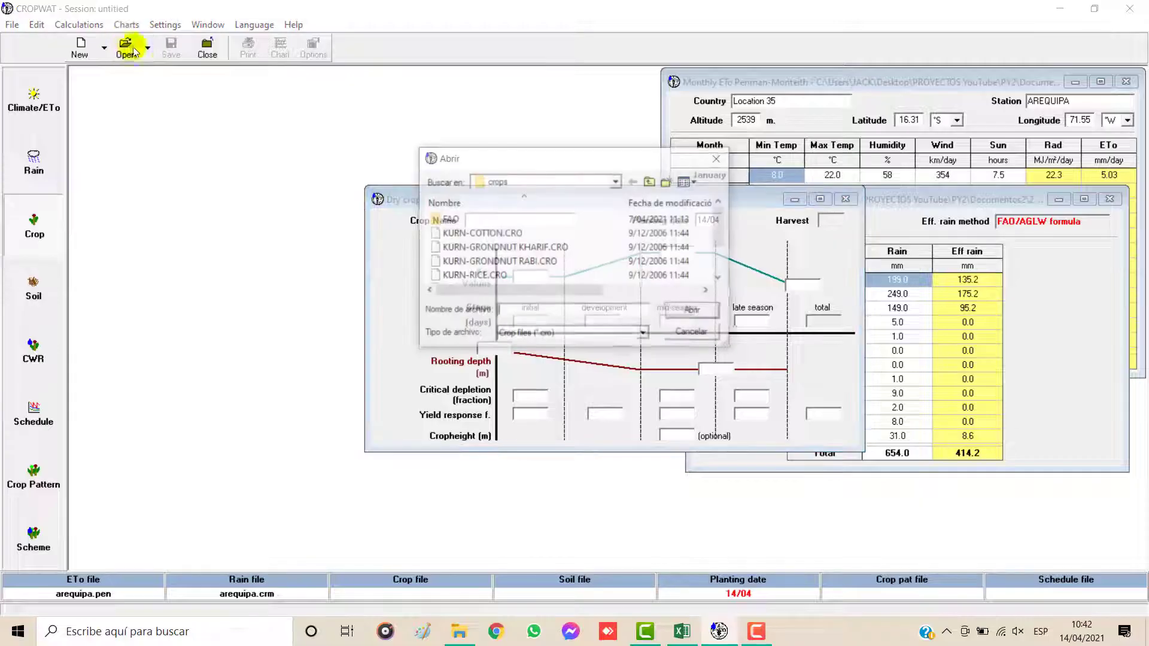
{"action": "left_click", "coordinate": [617, 182]}
{"action": "left_click", "coordinate": [546, 418]}
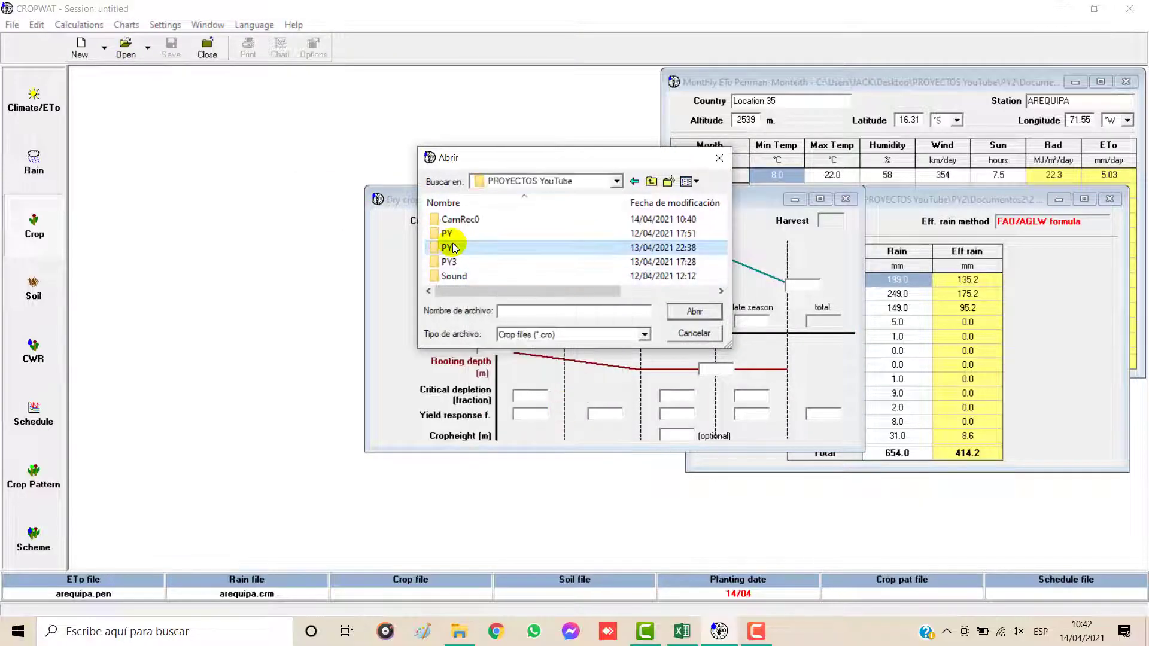
{"action": "double_click", "coordinate": [453, 247]}
{"action": "double_click", "coordinate": [461, 219]}
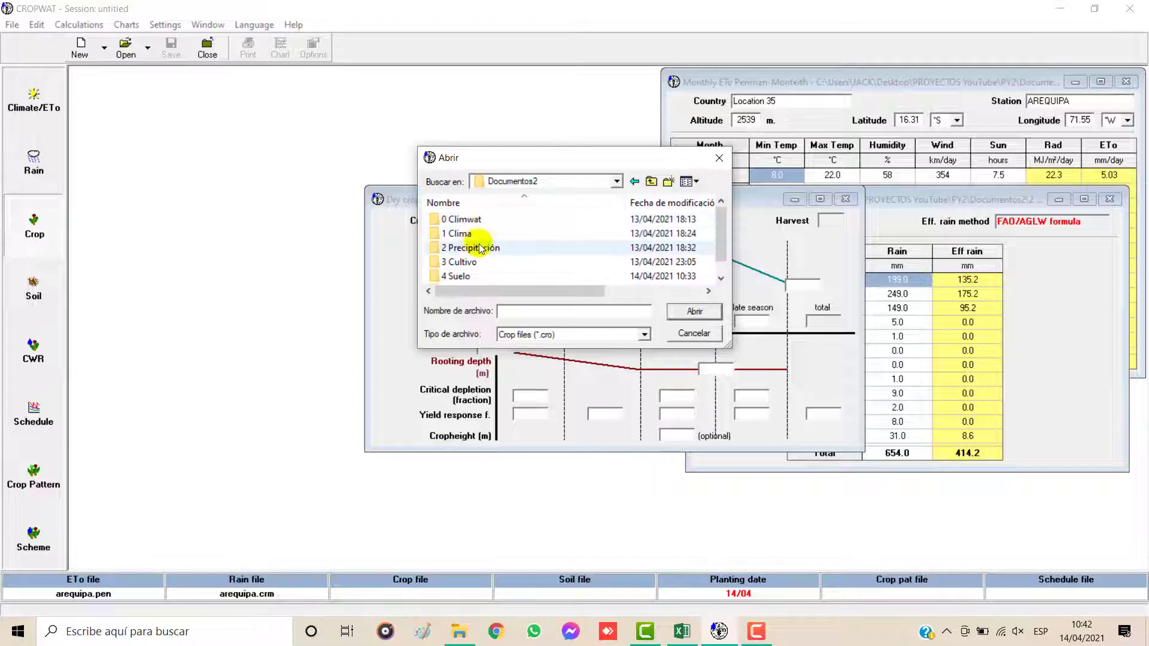
{"action": "double_click", "coordinate": [464, 262]}
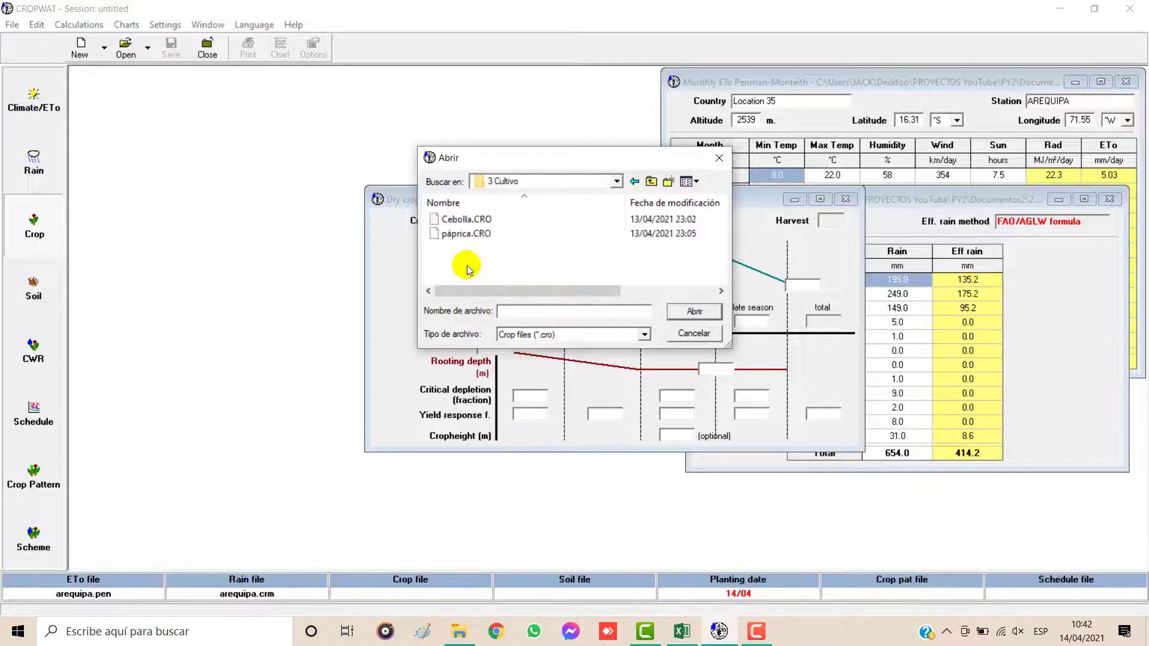
{"action": "left_click", "coordinate": [468, 219]}
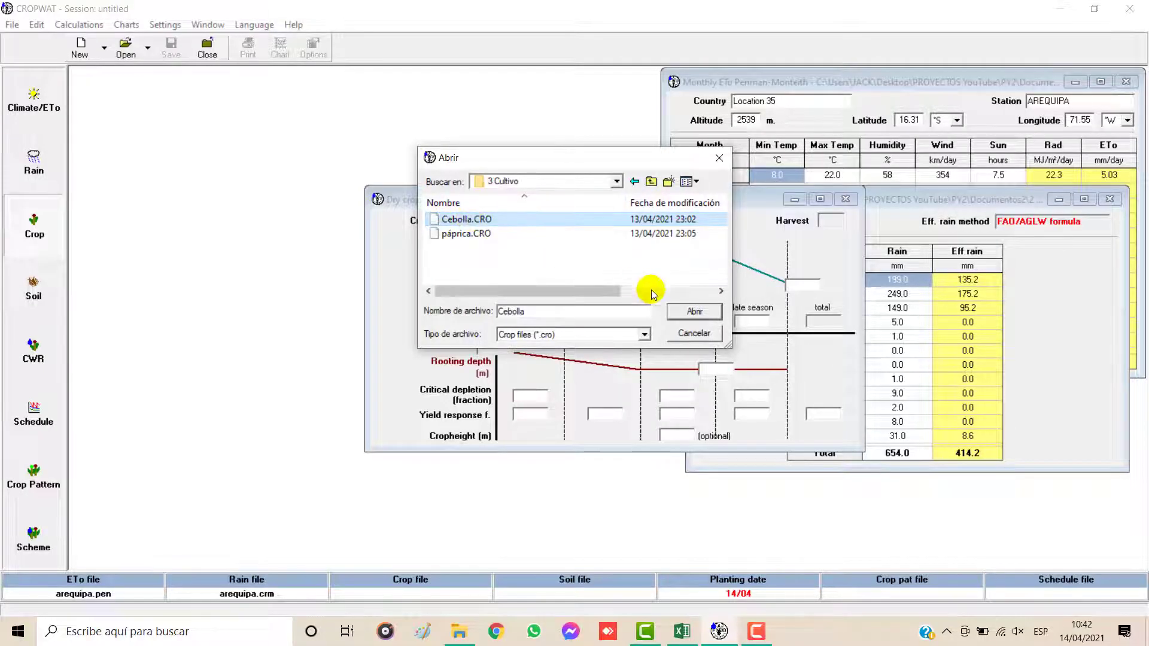
{"action": "left_click", "coordinate": [694, 311]}
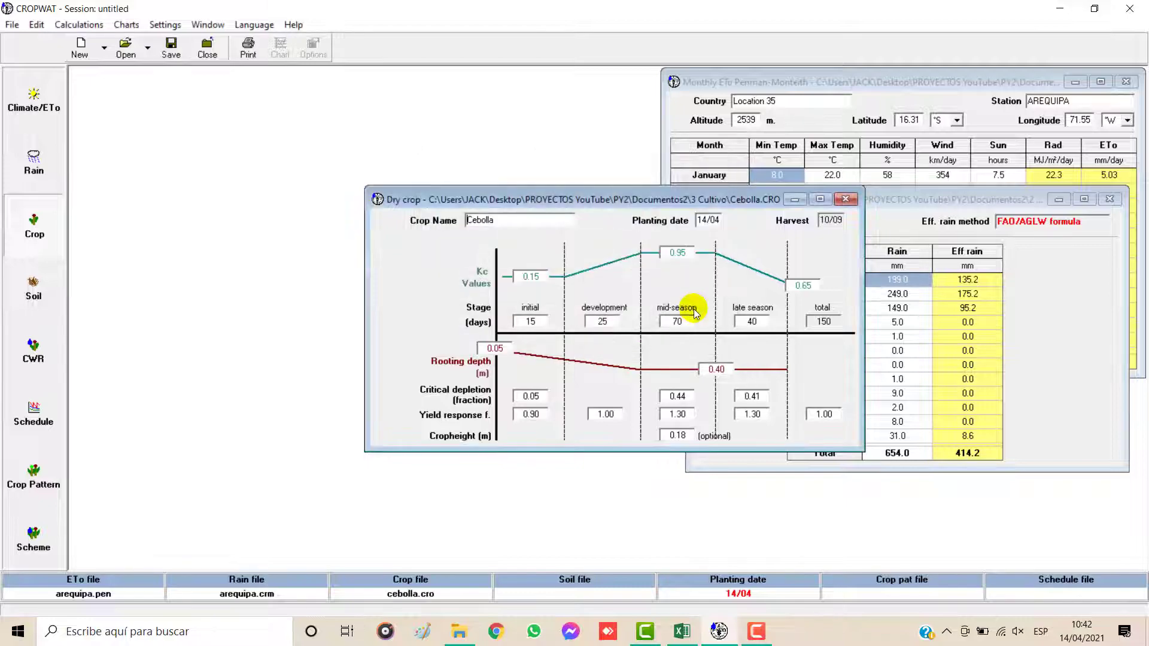
{"action": "left_click_drag", "start_coordinate": [657, 200], "coordinate": [372, 91]}
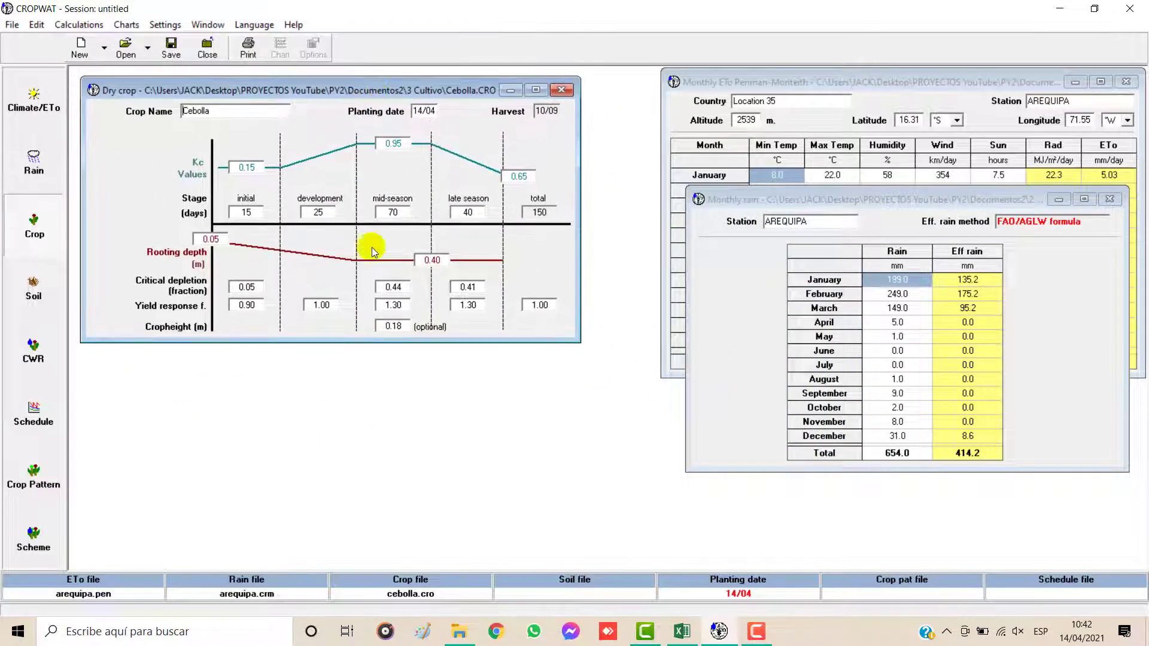
Step: Load the soil file Silty Clay.SOI from PROYECTOS YouTube\PY2\Documentos2\4 Suelo and move the Soil window below the rain data, clear of the crop window
{"action": "left_click", "coordinate": [35, 287]}
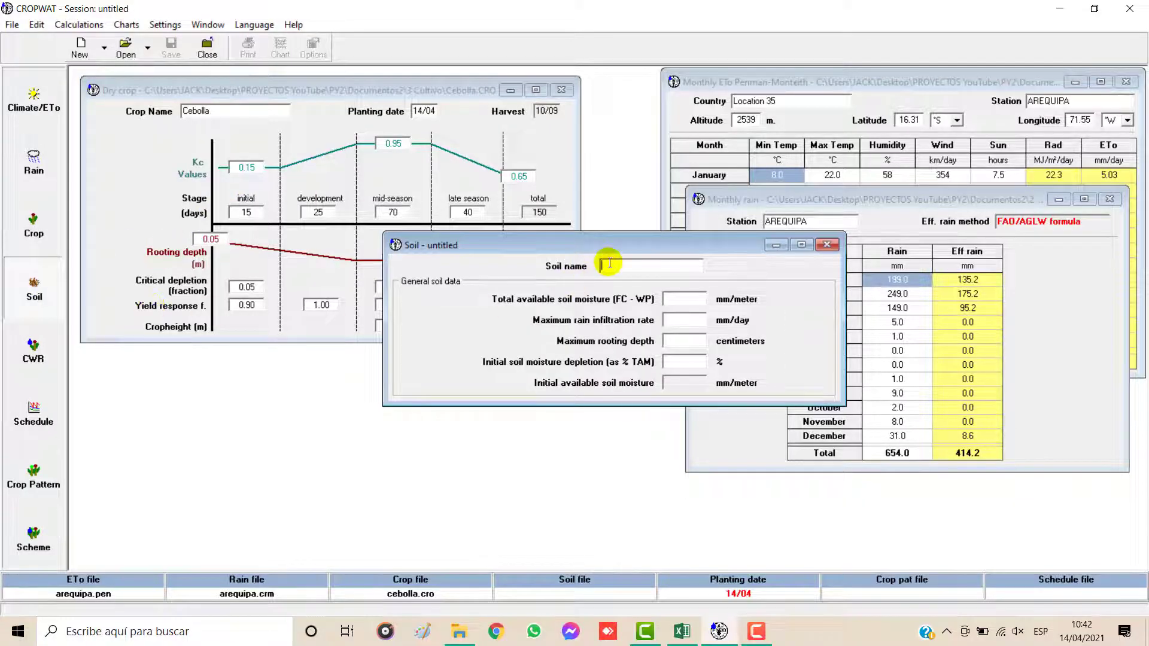
{"action": "left_click", "coordinate": [123, 46]}
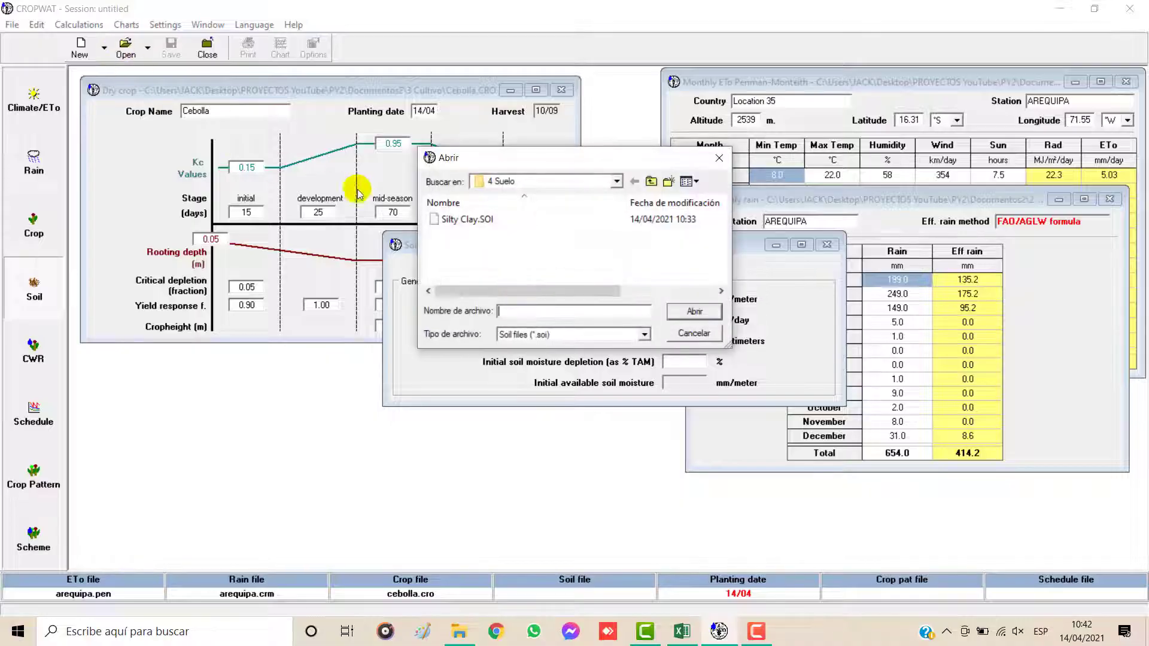
{"action": "left_click", "coordinate": [615, 181]}
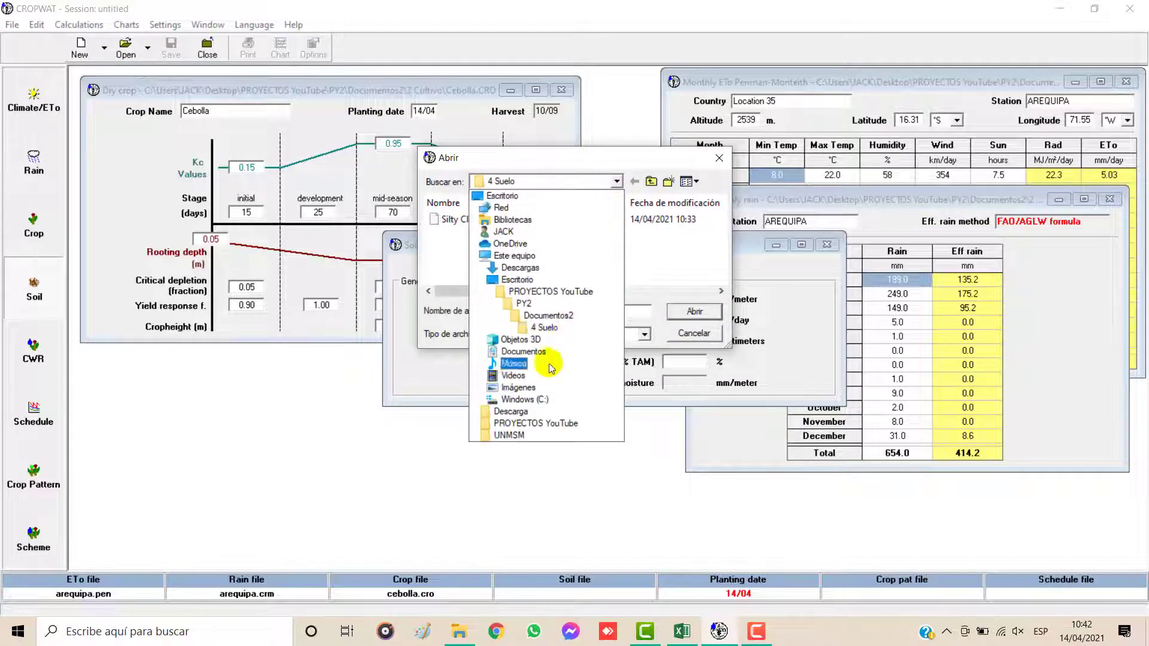
{"action": "left_click", "coordinate": [526, 425]}
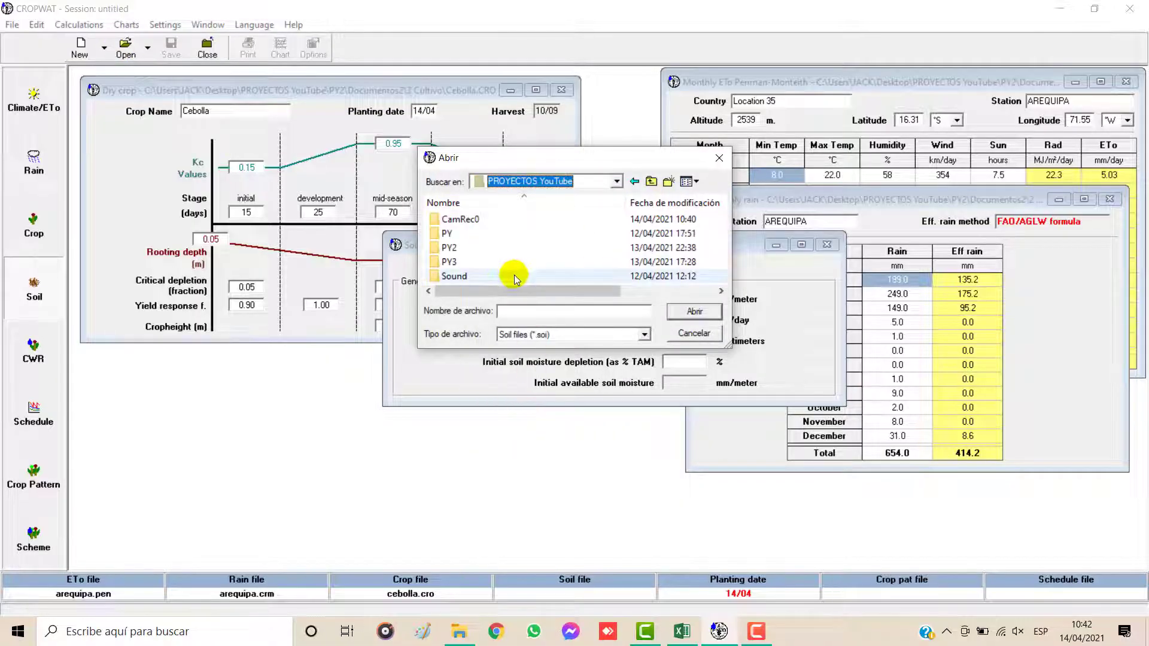
{"action": "double_click", "coordinate": [486, 250]}
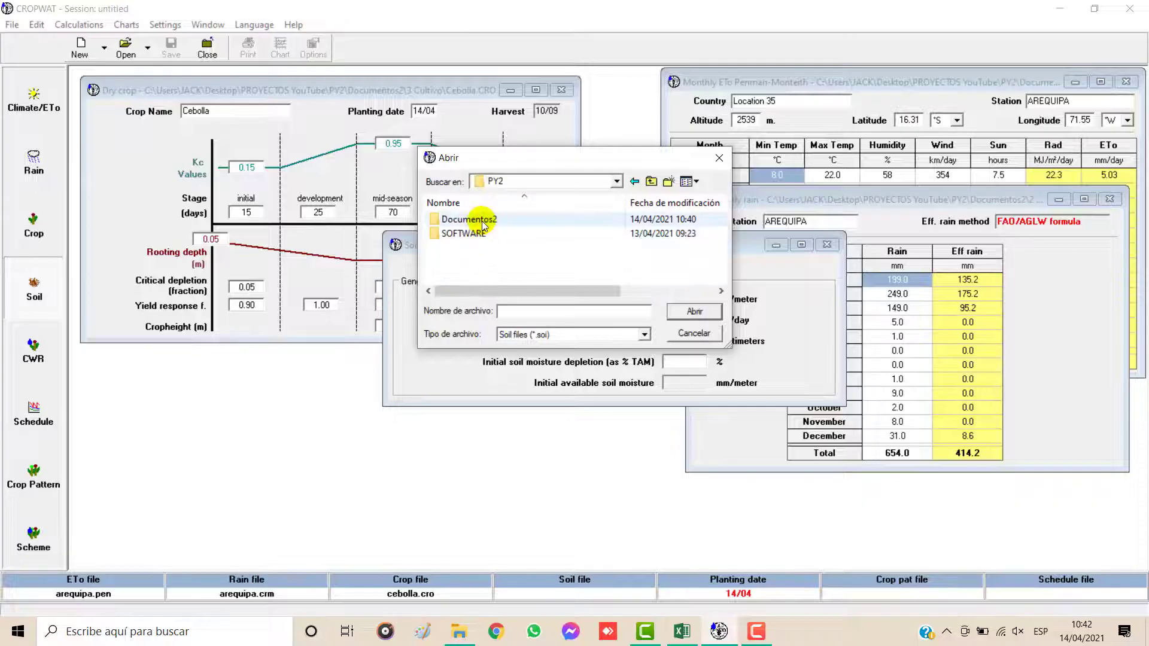
{"action": "double_click", "coordinate": [473, 220]}
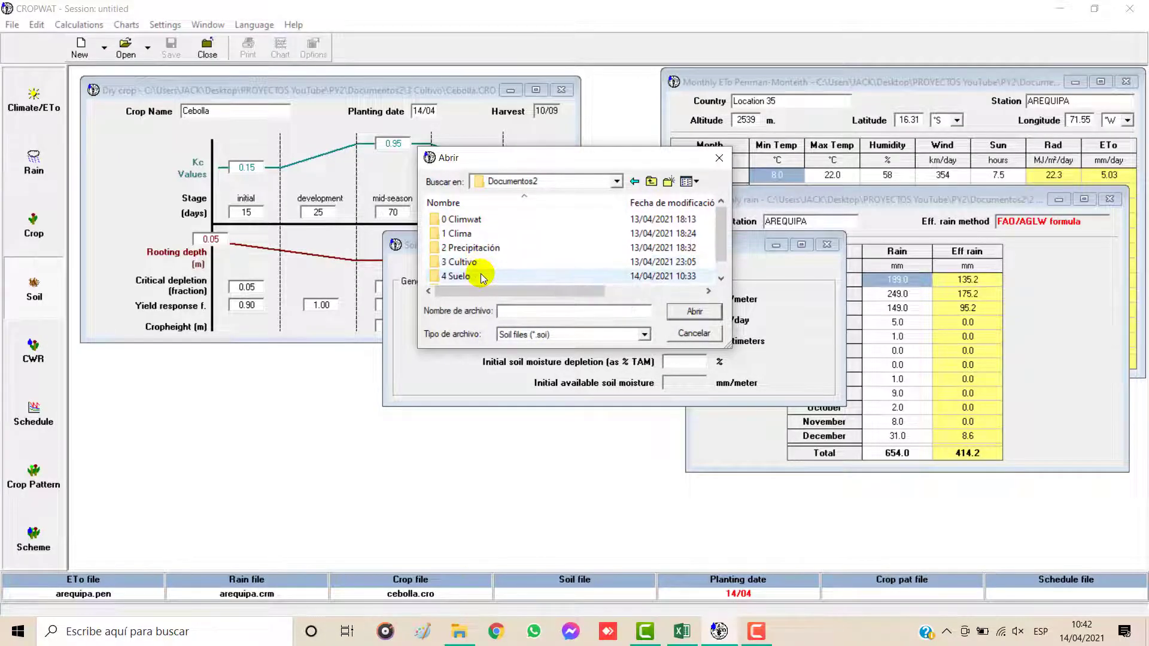
{"action": "double_click", "coordinate": [458, 275]}
{"action": "left_click", "coordinate": [474, 220]}
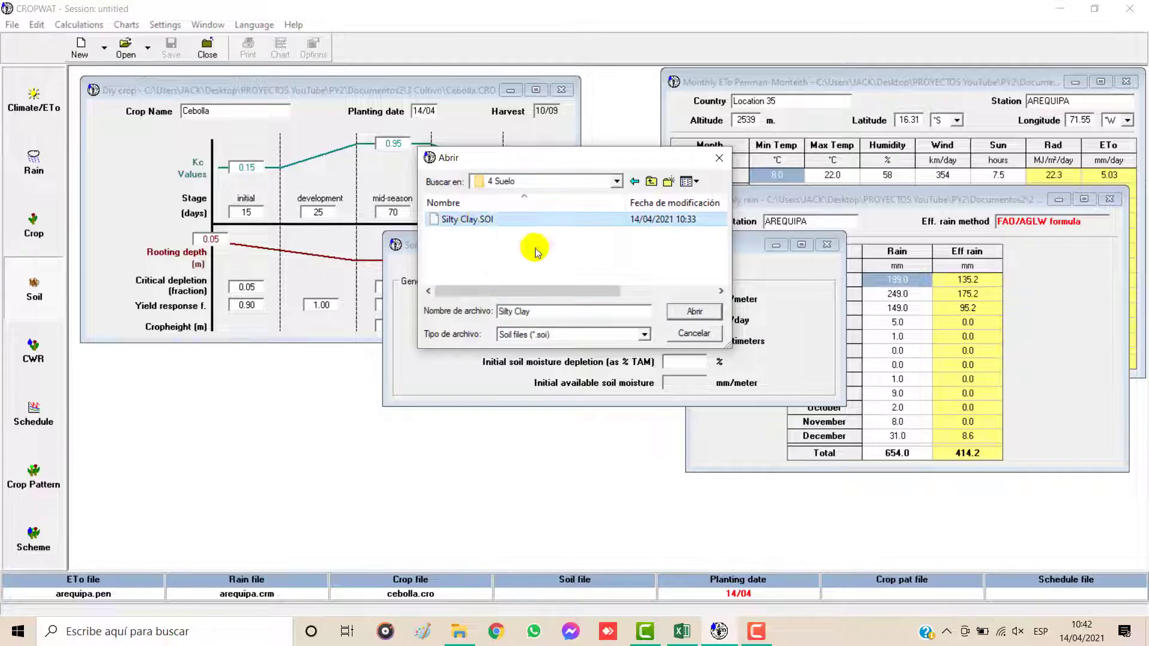
{"action": "left_click", "coordinate": [693, 312]}
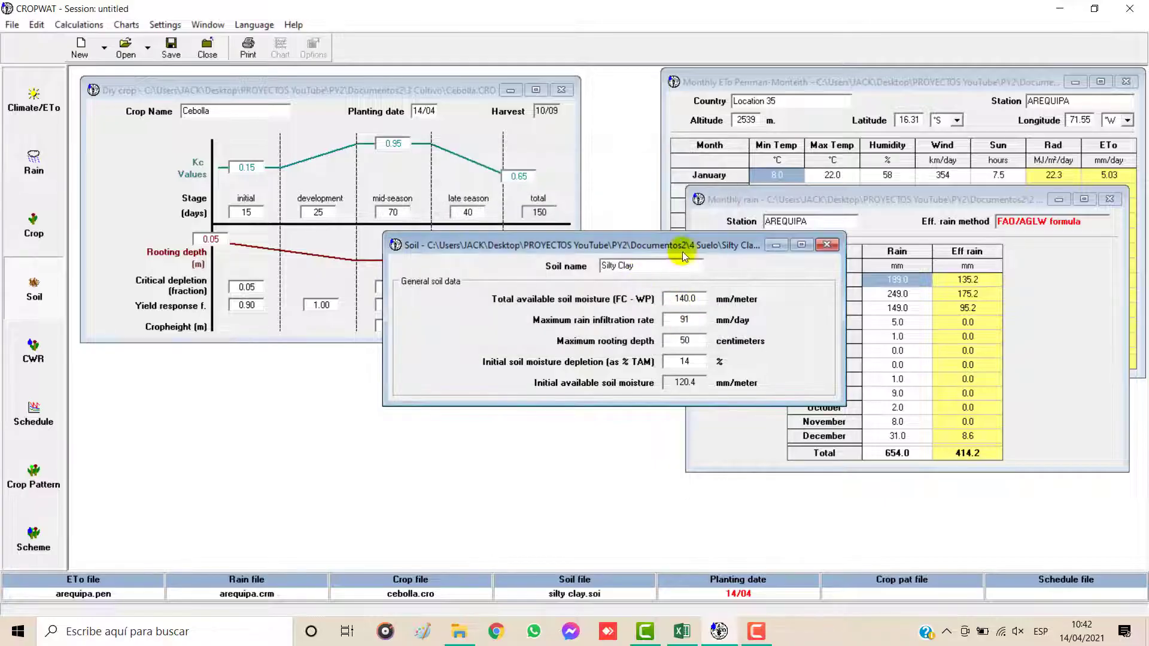
{"action": "left_click_drag", "start_coordinate": [668, 246], "coordinate": [959, 391]}
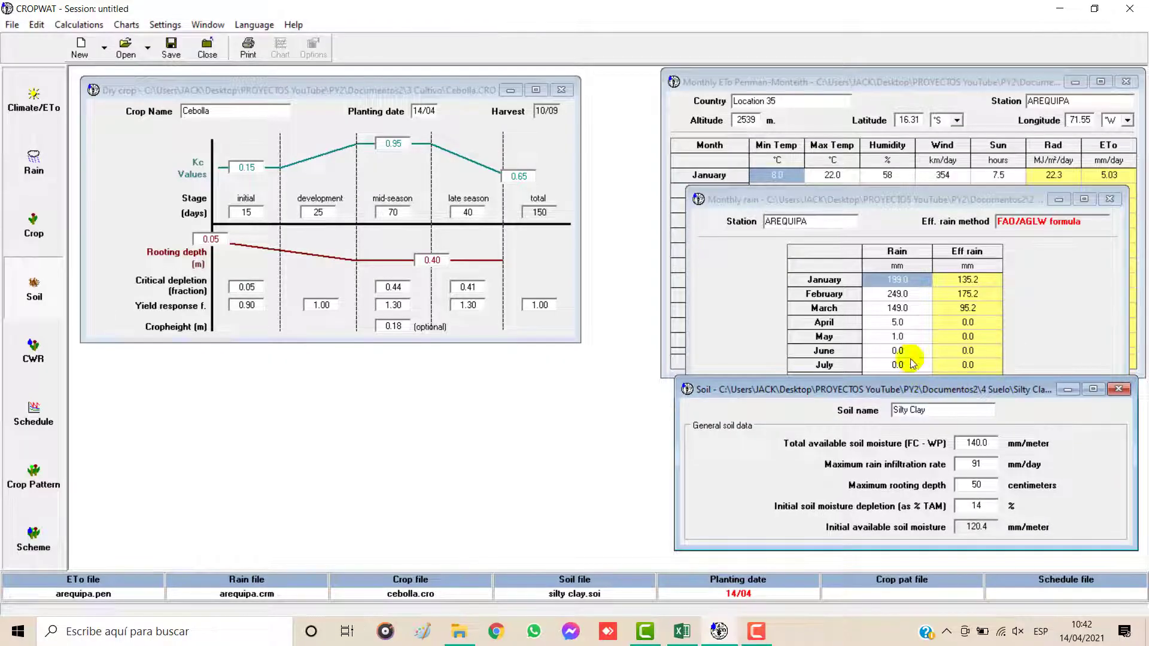
Step: Calculate the crop water requirements for Cebolla planted on 14/04 and compare the results with the Cebolla section of the RAC sheet in Excel
{"action": "left_click", "coordinate": [27, 356]}
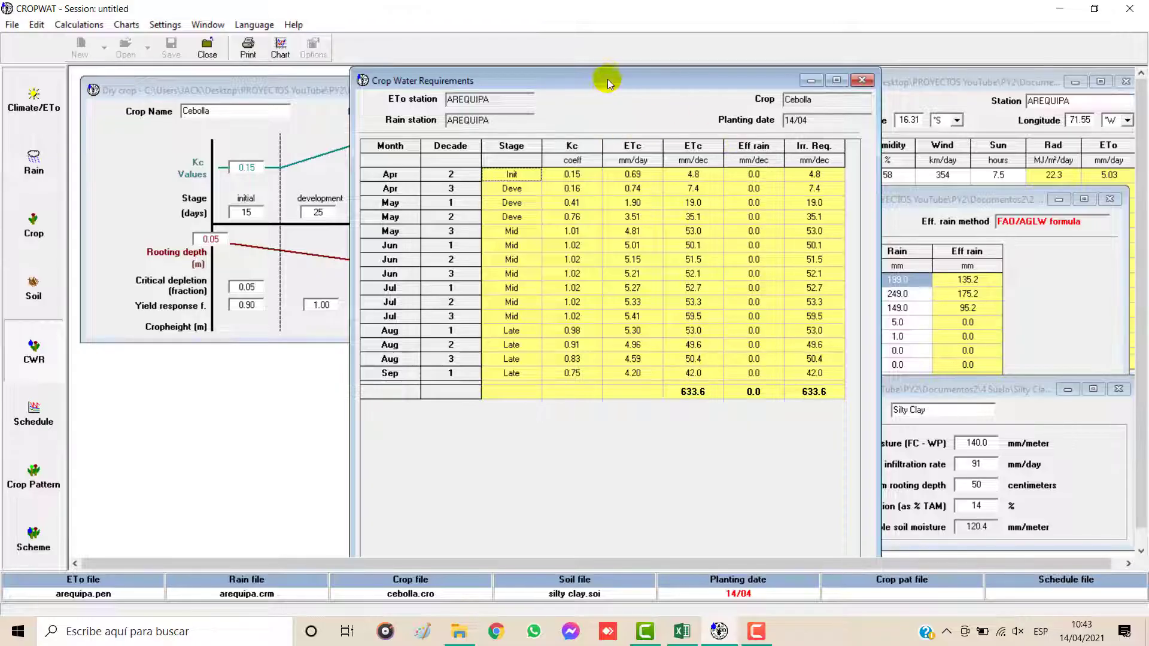
{"action": "left_click_drag", "start_coordinate": [609, 71], "coordinate": [515, 151]}
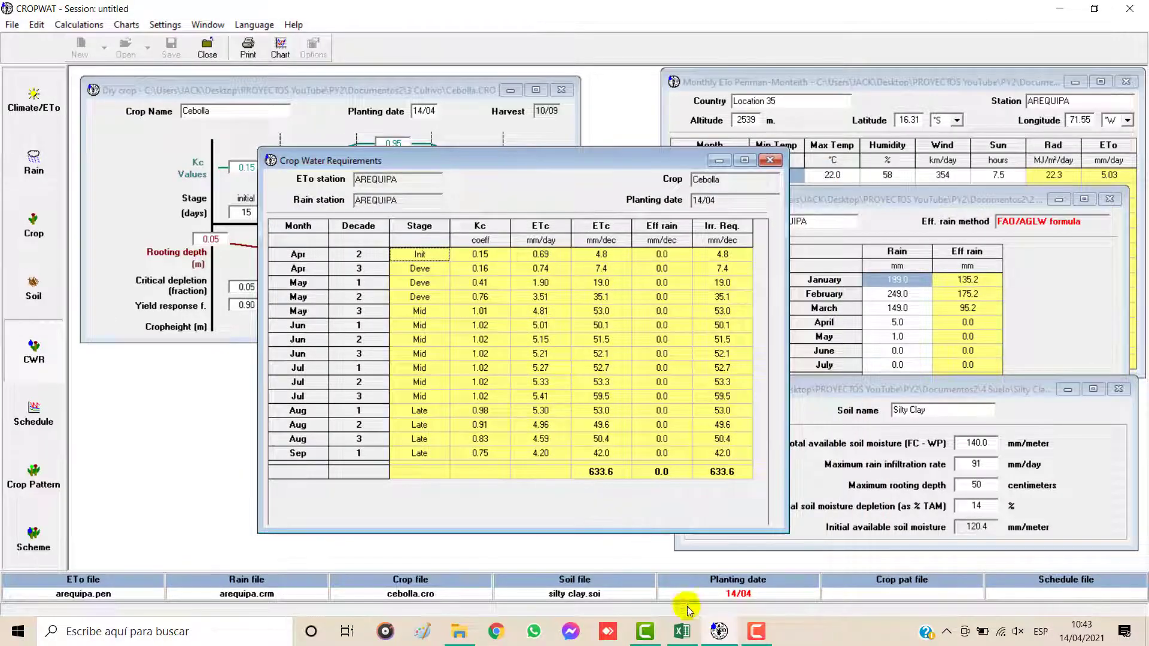
{"action": "left_click", "coordinate": [683, 632]}
{"action": "left_click", "coordinate": [361, 274]}
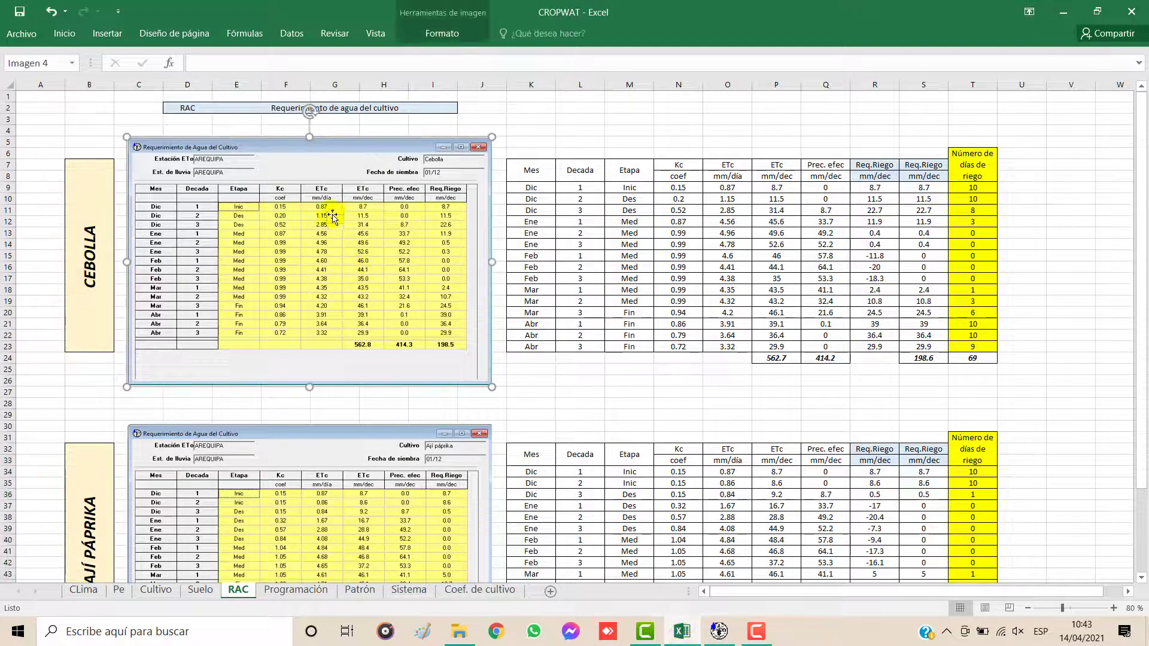
{"action": "left_click", "coordinate": [632, 266]}
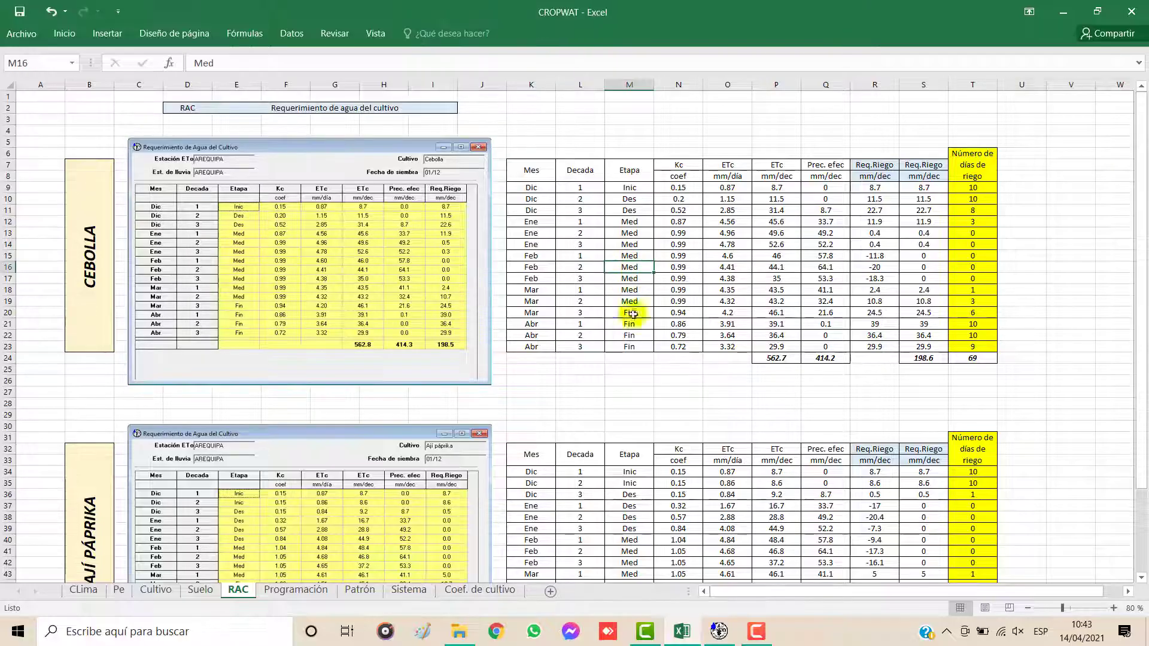
{"action": "left_click", "coordinate": [719, 632]}
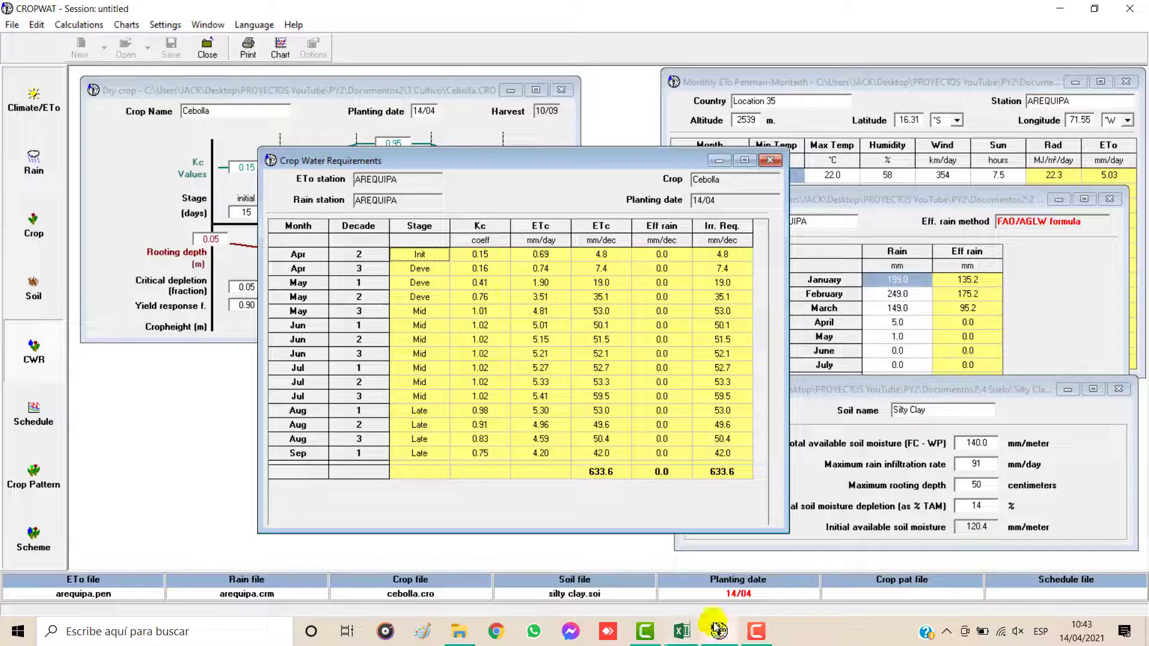
Step: Copy the Crop Water Requirements table with data and headers, and paste it into Excel's RAC sheet starting at cell V8
{"action": "right_click", "coordinate": [508, 289]}
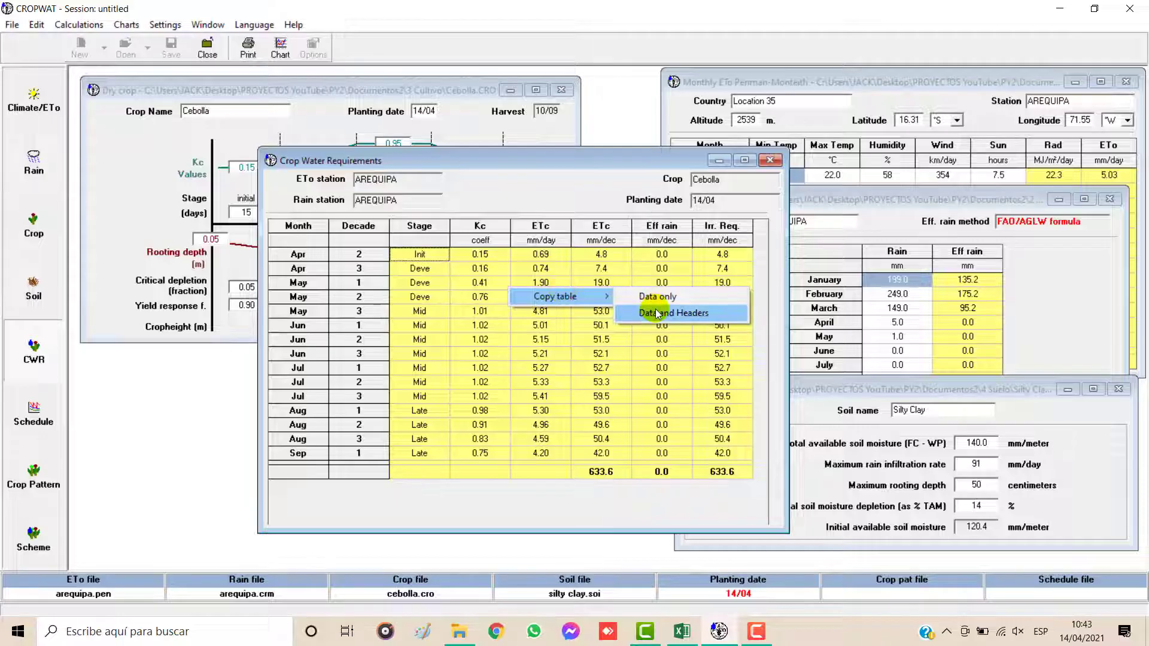
{"action": "left_click", "coordinate": [669, 313]}
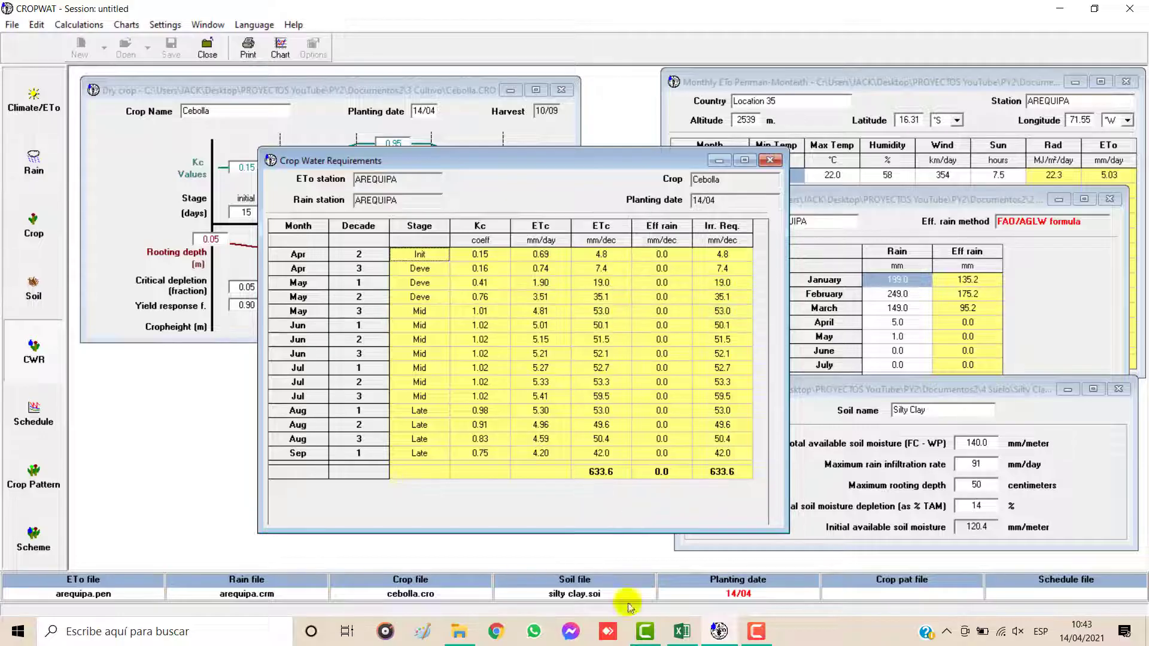
{"action": "left_click", "coordinate": [682, 632]}
{"action": "left_click", "coordinate": [1030, 367]}
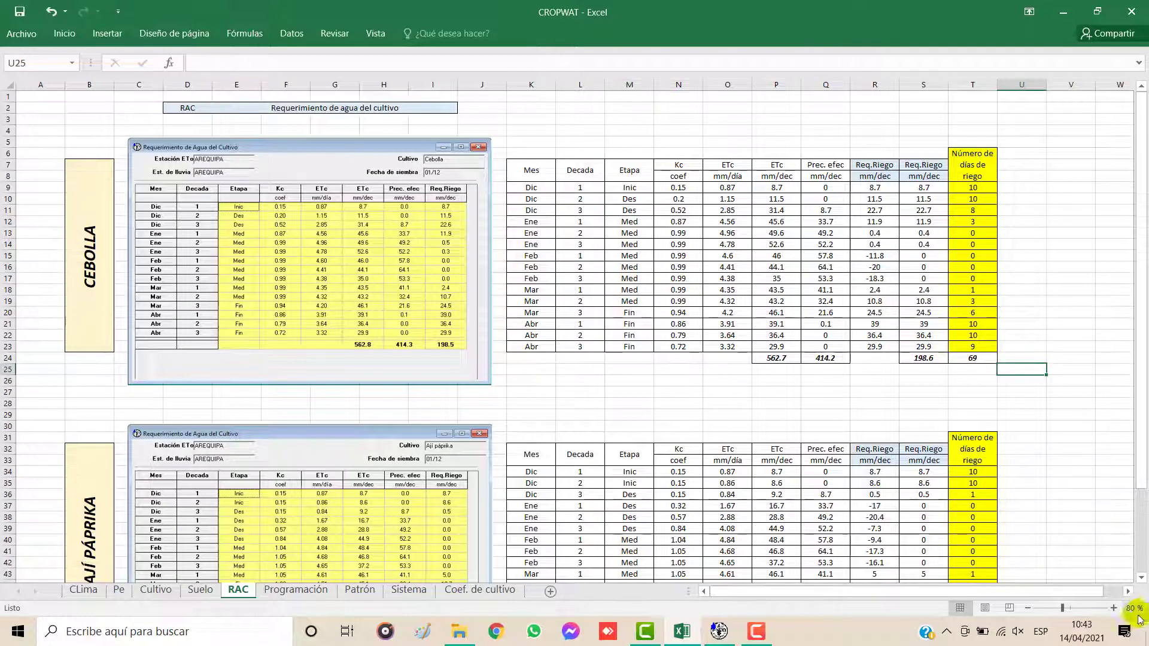
{"action": "left_click", "coordinate": [1128, 592]}
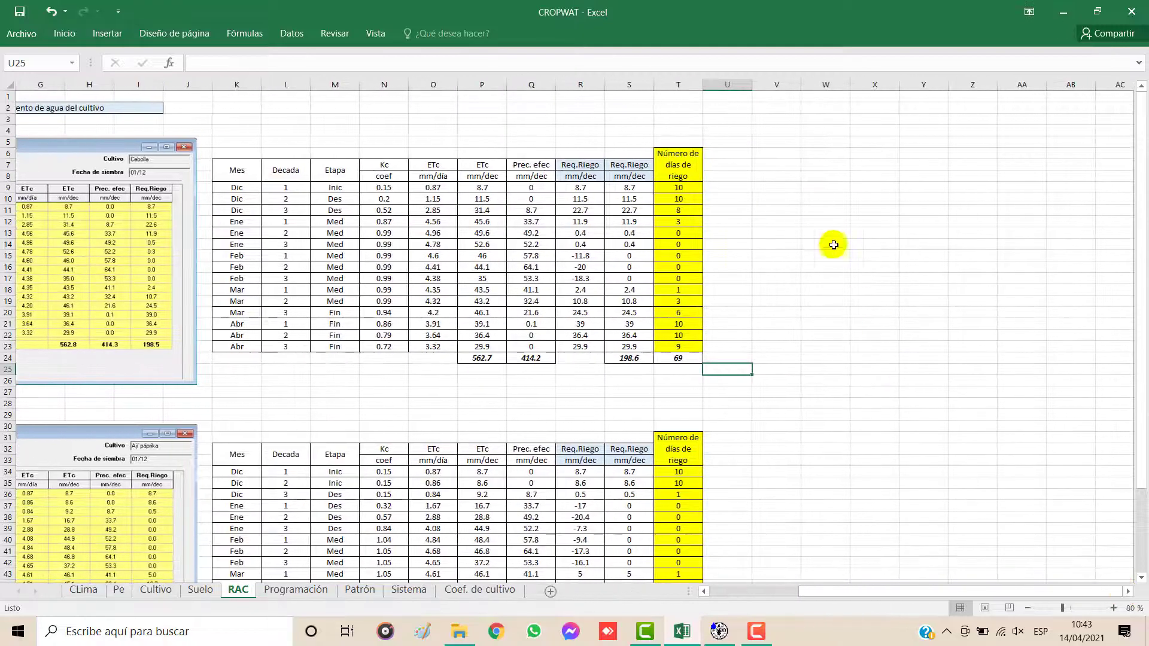
{"action": "left_click", "coordinate": [766, 177]}
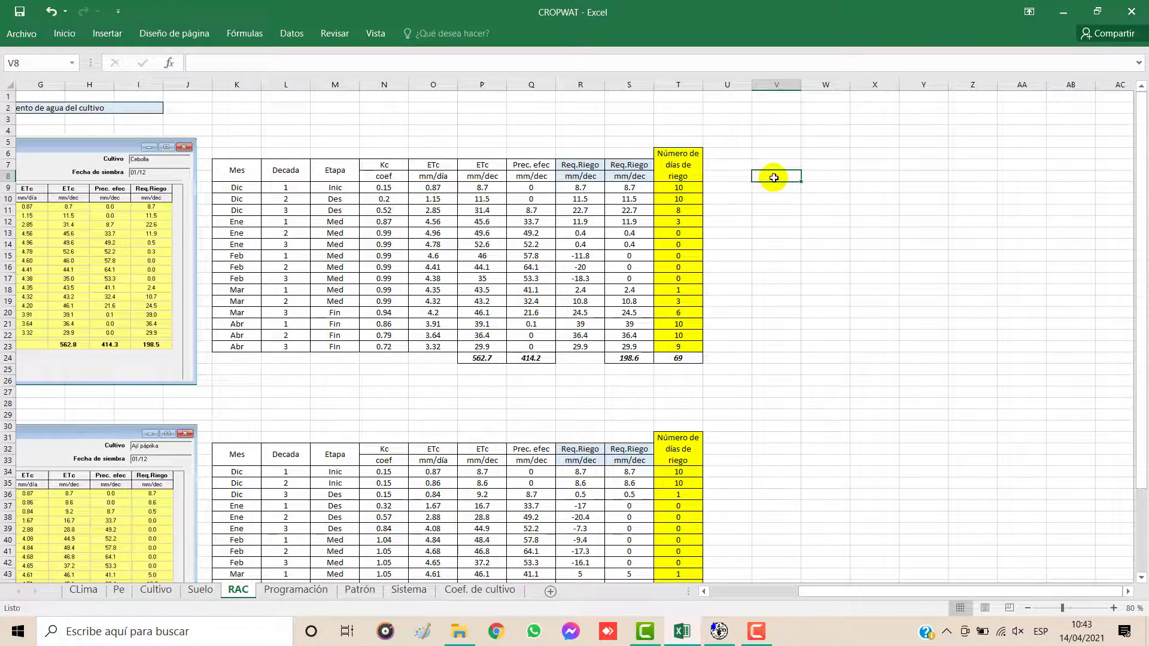
{"action": "key", "text": "ctrl+v"}
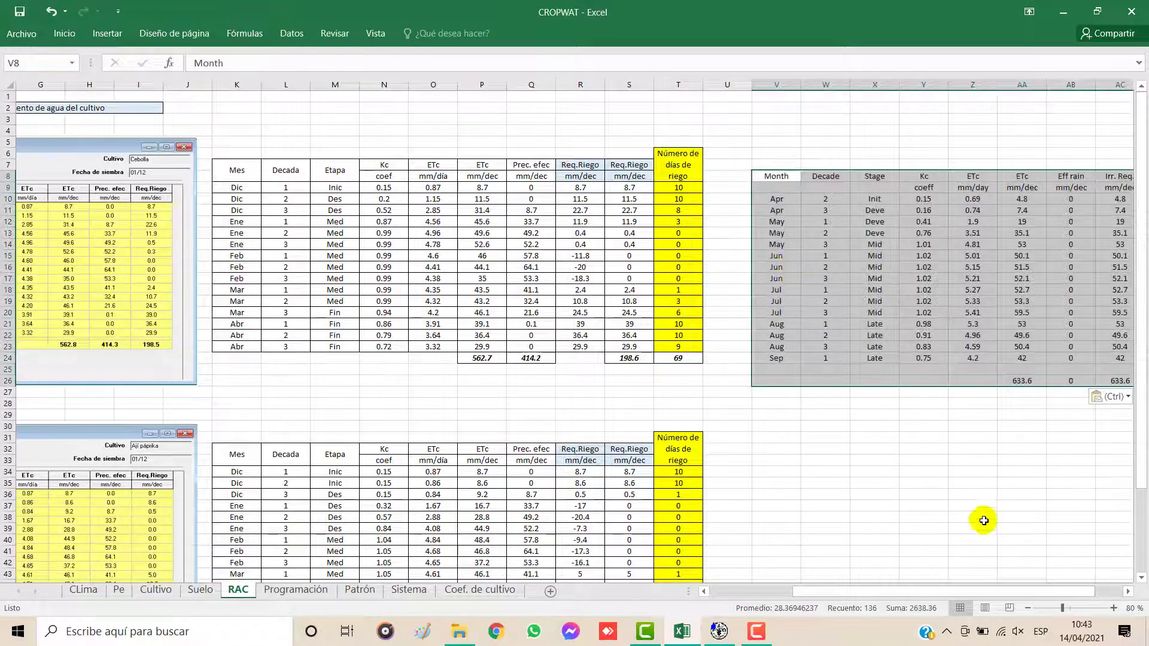
{"action": "left_click", "coordinate": [973, 494]}
{"action": "left_click_drag", "start_coordinate": [990, 593], "coordinate": [1038, 592]}
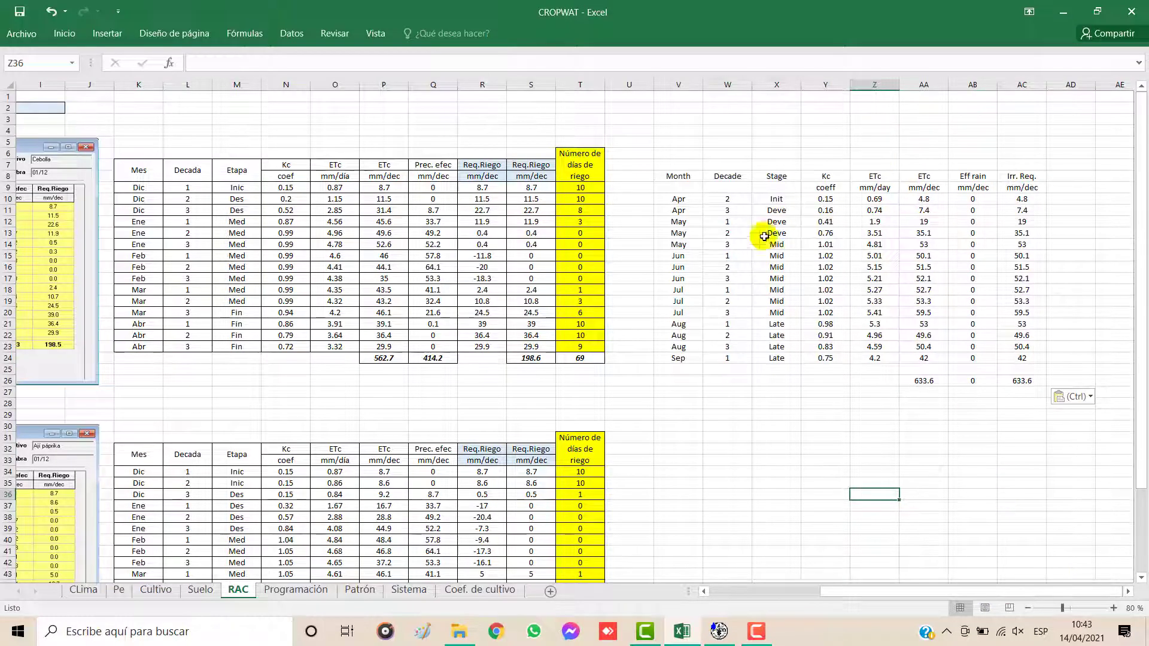
Step: Undo the pasted requirements table beside the Cebolla data and return to the sheet's existing tables
{"action": "left_click", "coordinate": [792, 344]}
{"action": "key", "text": "ctrl+z"}
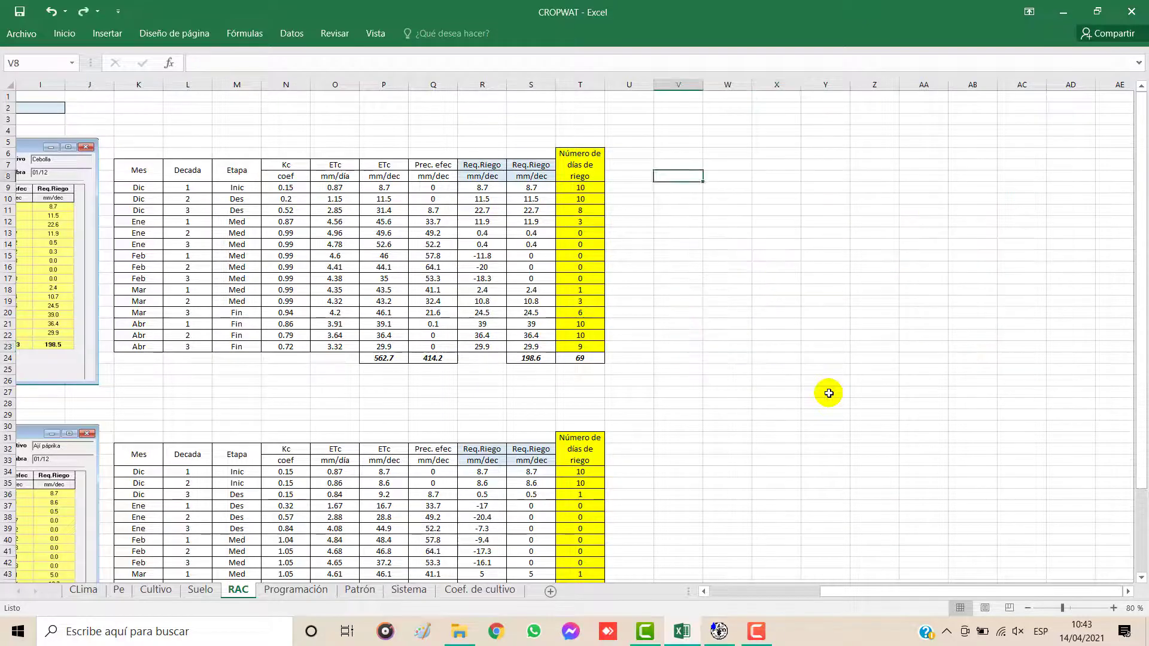
{"action": "left_click_drag", "start_coordinate": [890, 592], "coordinate": [805, 592]}
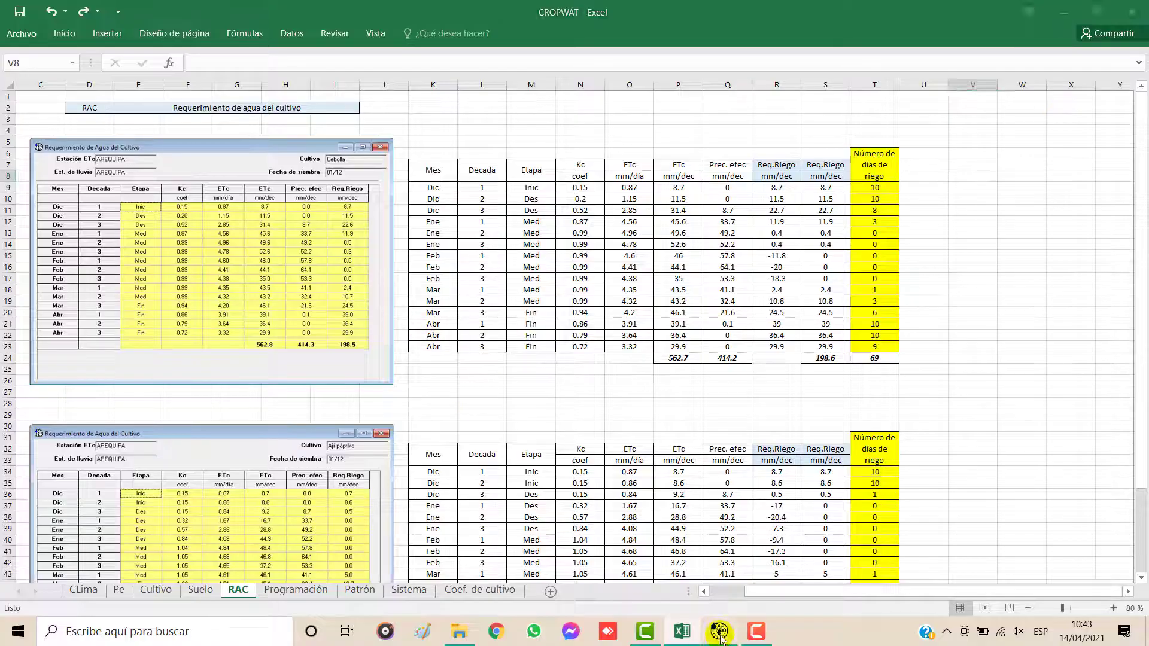
Step: Check the planting date in CROPWAT's requirements results against the Cebolla image in the RAC sheet
{"action": "left_click", "coordinate": [721, 637]}
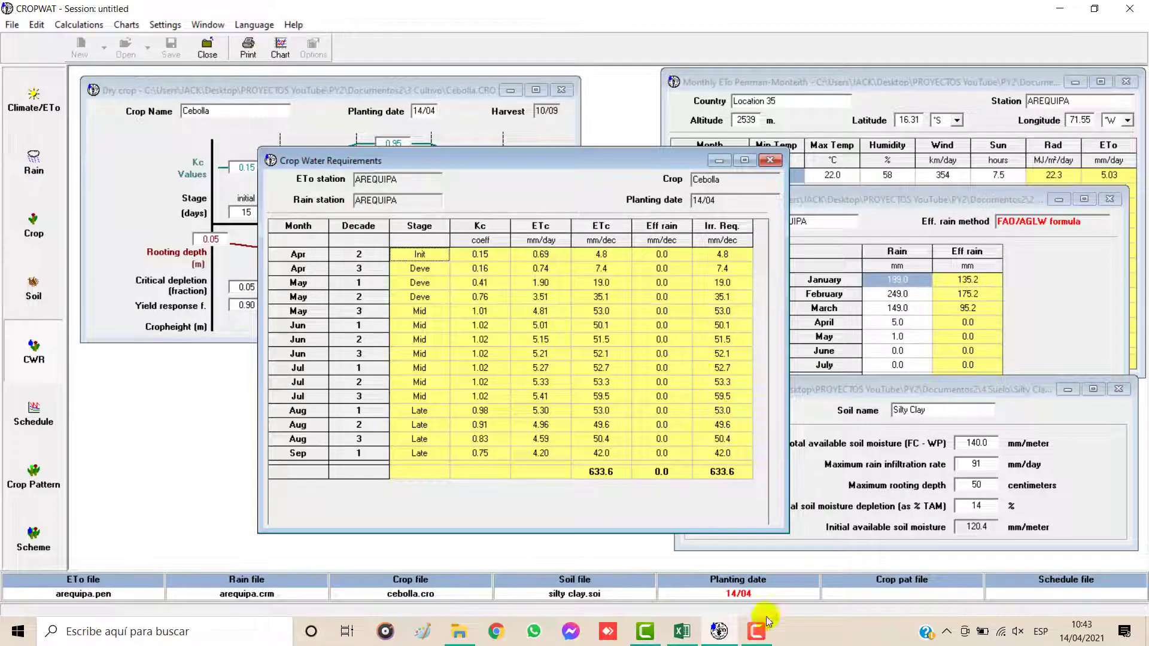
{"action": "mouse_move", "coordinate": [688, 634]}
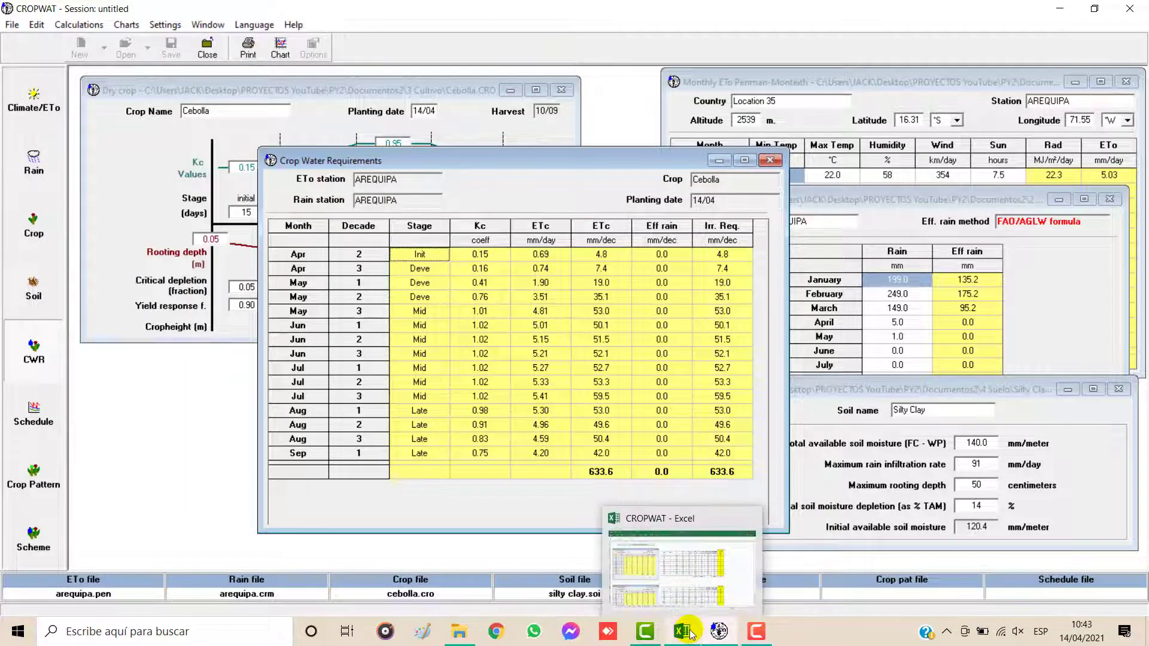
{"action": "left_click", "coordinate": [690, 634]}
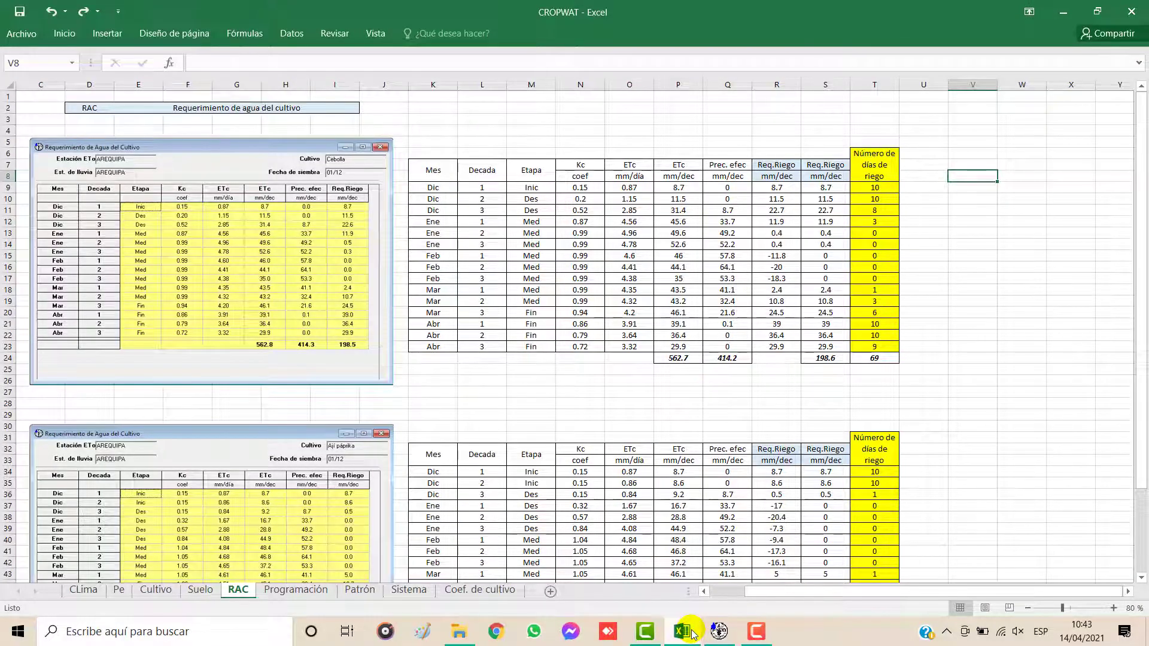
Step: Return to CROPWAT, close the Crop Water Requirements results and set the Cebolla planting date to 01/12
{"action": "left_click", "coordinate": [718, 631]}
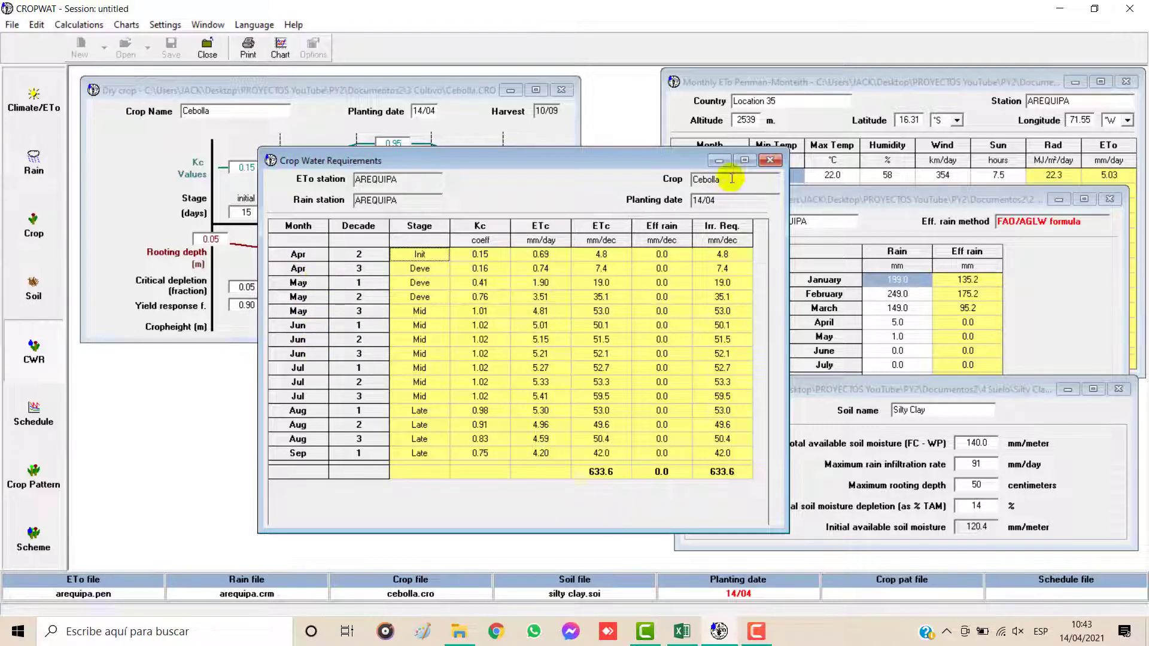
{"action": "left_click", "coordinate": [770, 160]}
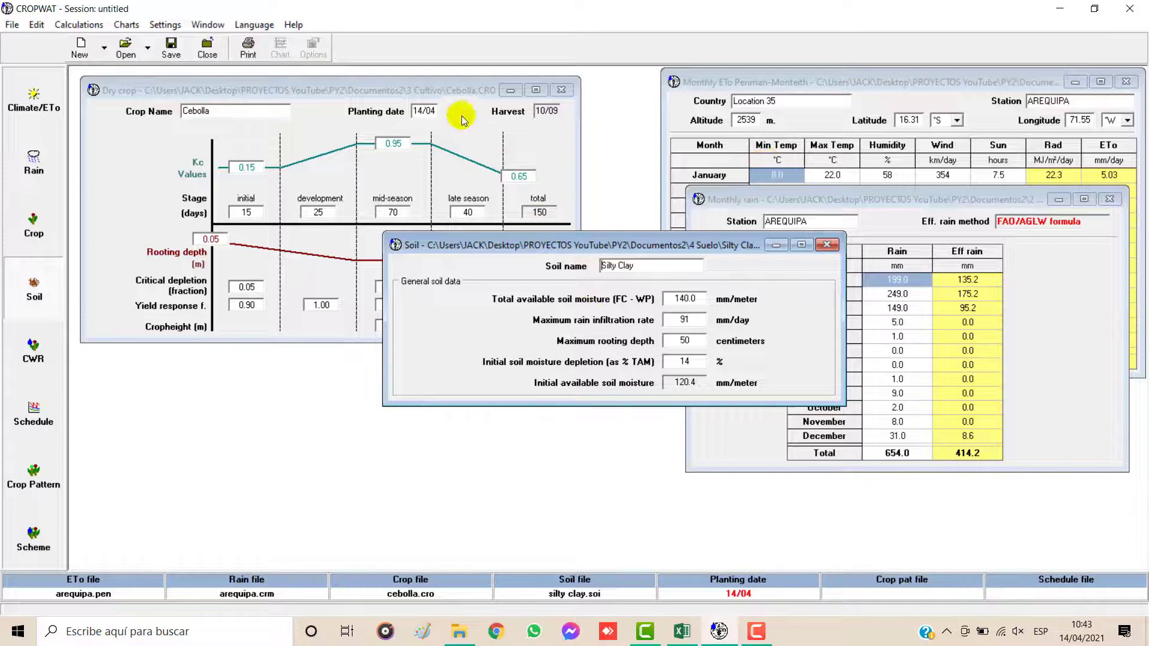
{"action": "left_click", "coordinate": [436, 95]}
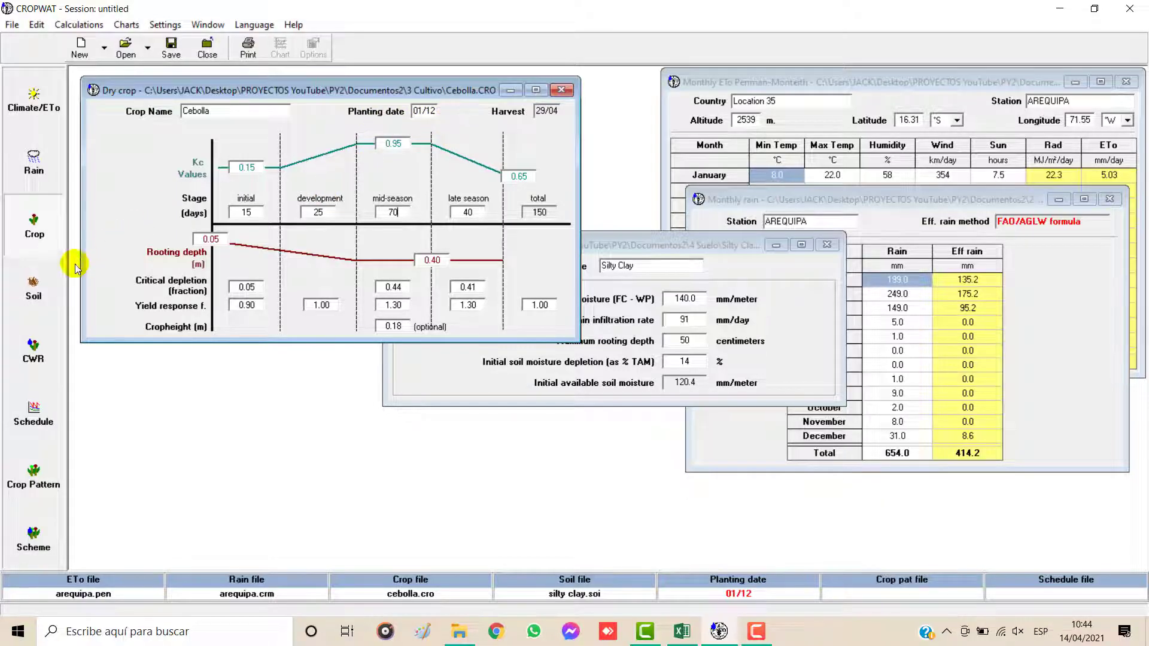
Step: Recalculate the Cebolla water requirements, move the results window lower, and compare them with the RAC sheet in Excel
{"action": "left_click", "coordinate": [34, 284]}
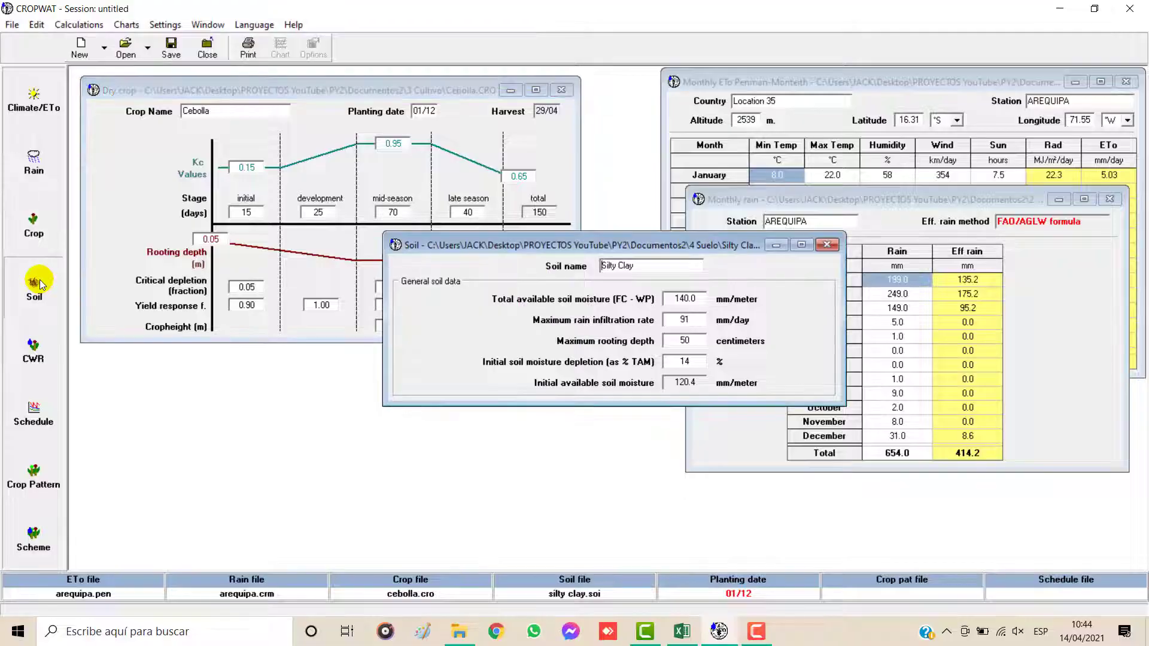
{"action": "left_click", "coordinate": [34, 343]}
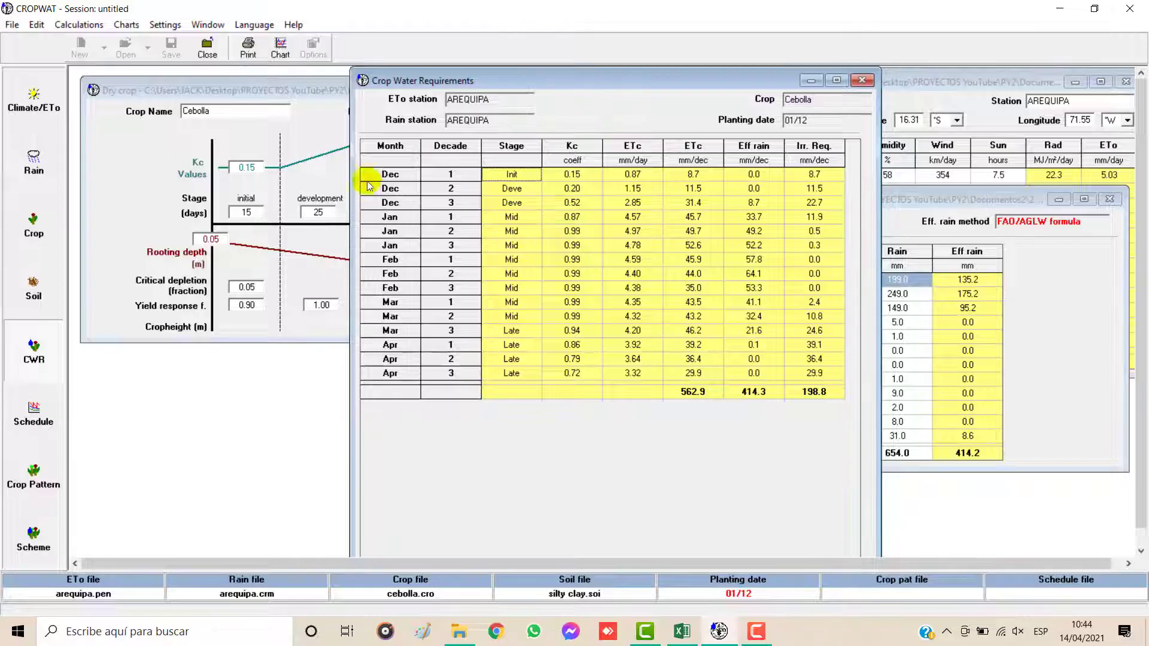
{"action": "left_click_drag", "start_coordinate": [505, 75], "coordinate": [470, 186]}
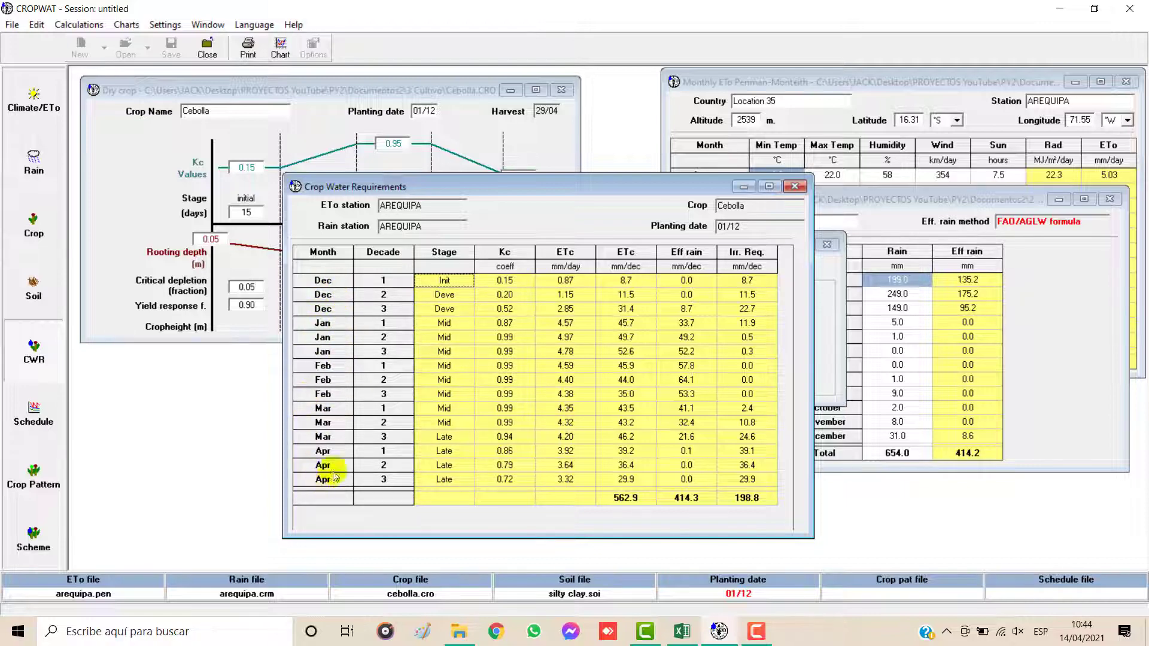
{"action": "left_click", "coordinate": [682, 632]}
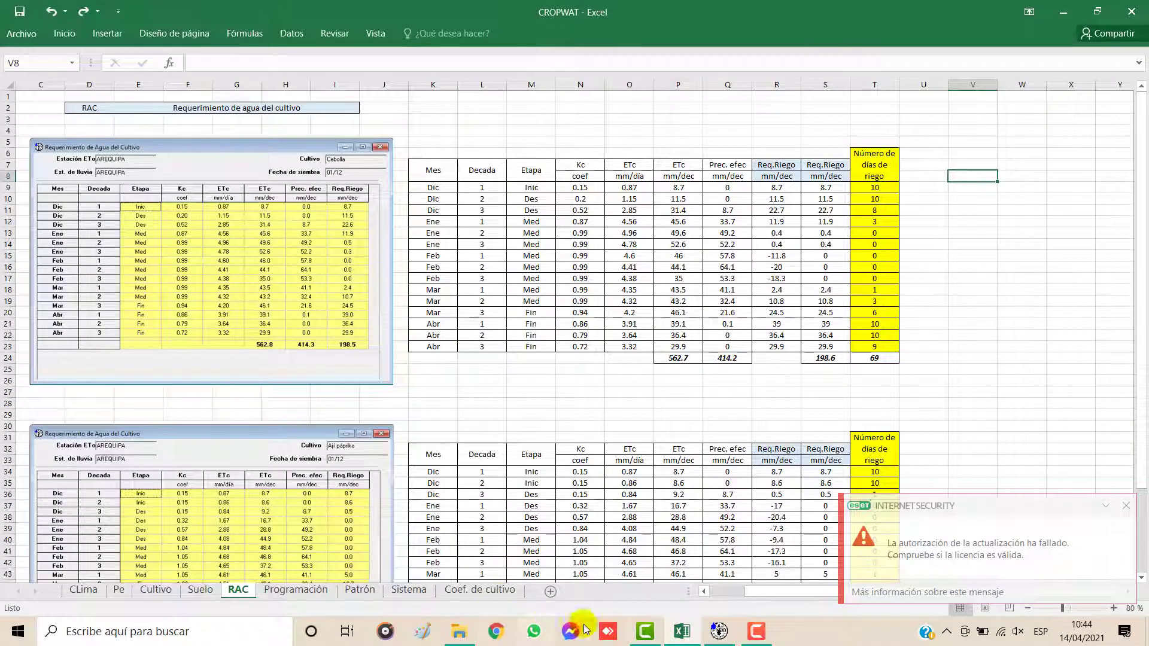
{"action": "left_click", "coordinate": [718, 632]}
Step: Copy the recalculated requirements table with data and headers, paste it at V8 of the RAC sheet, and dismiss the antivirus notification
{"action": "right_click", "coordinate": [506, 395]}
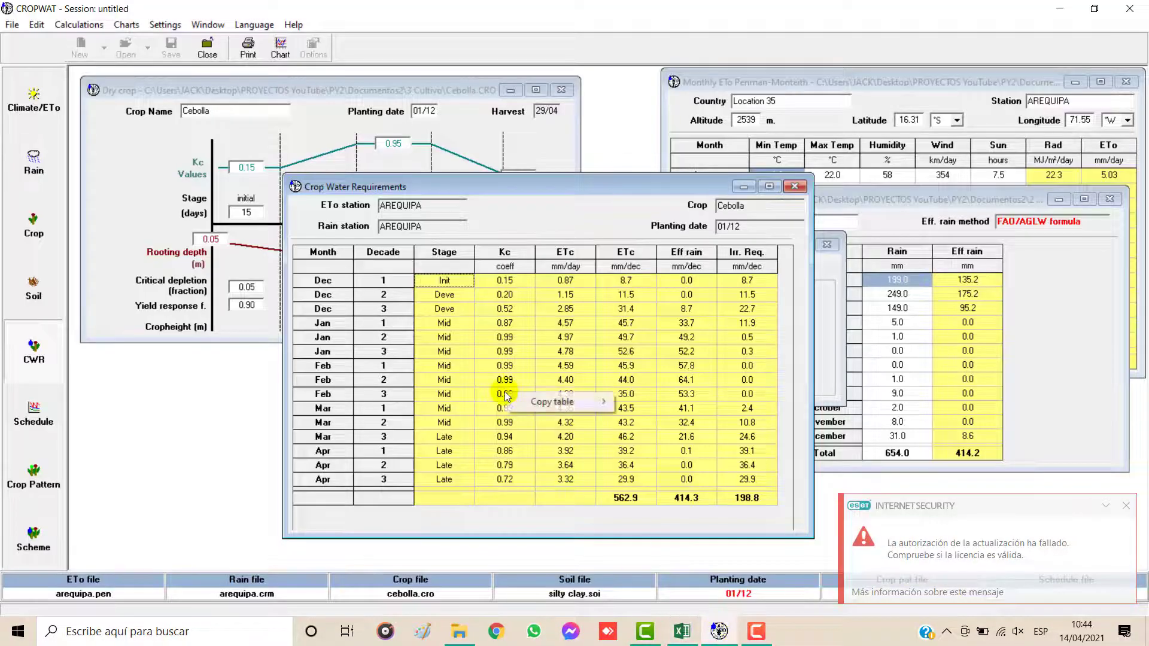
{"action": "mouse_move", "coordinate": [604, 403]}
{"action": "left_click", "coordinate": [647, 419]}
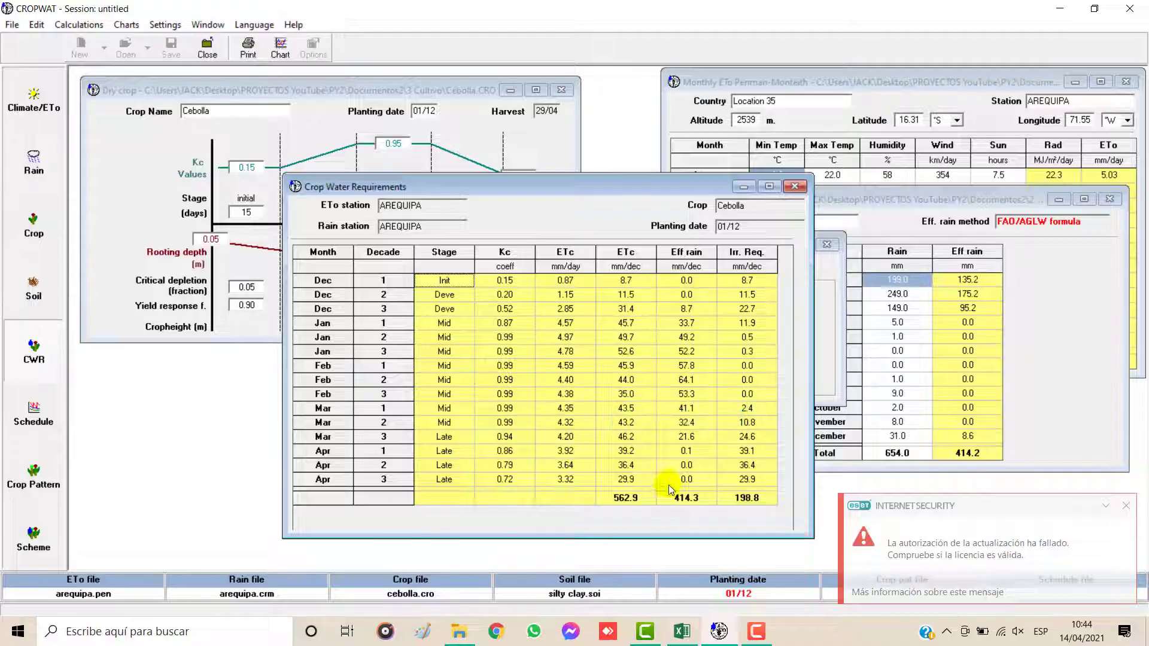
{"action": "left_click", "coordinate": [686, 632]}
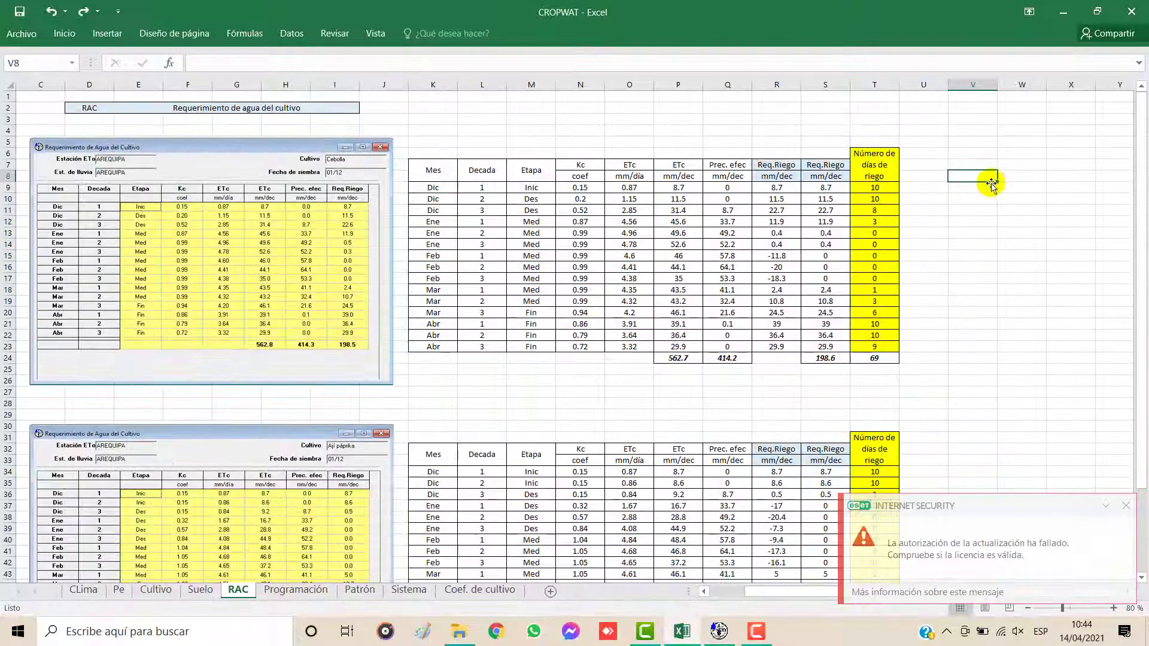
{"action": "key", "text": "ctrl+v"}
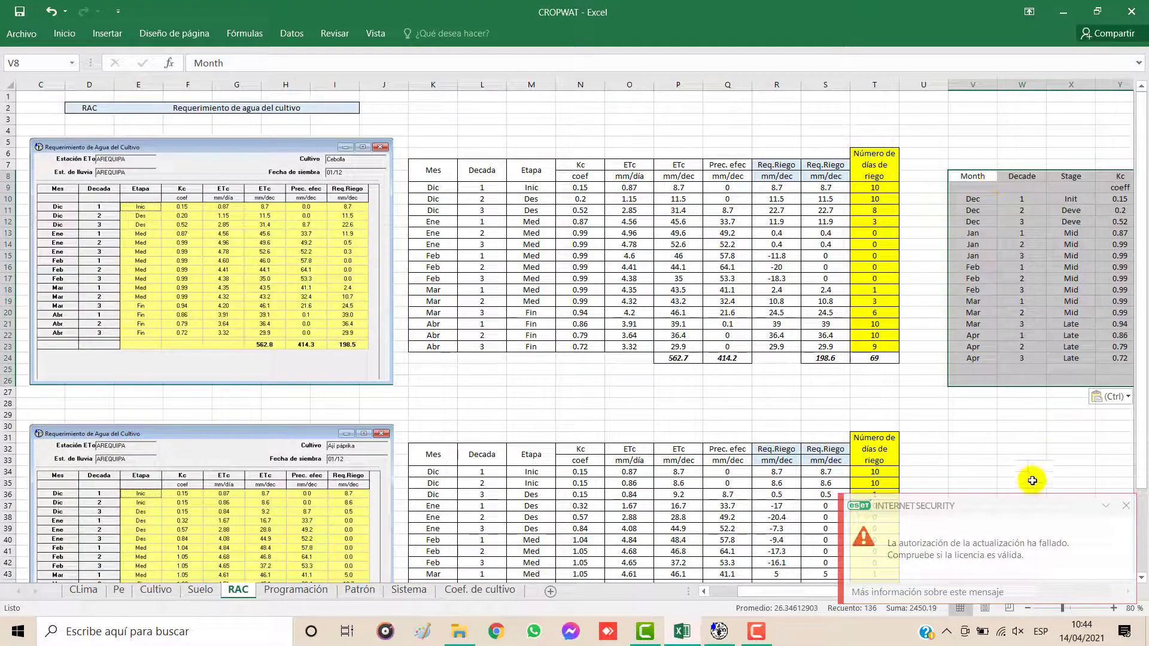
{"action": "left_click", "coordinate": [1124, 506]}
{"action": "left_click_drag", "start_coordinate": [978, 591], "coordinate": [1067, 590]}
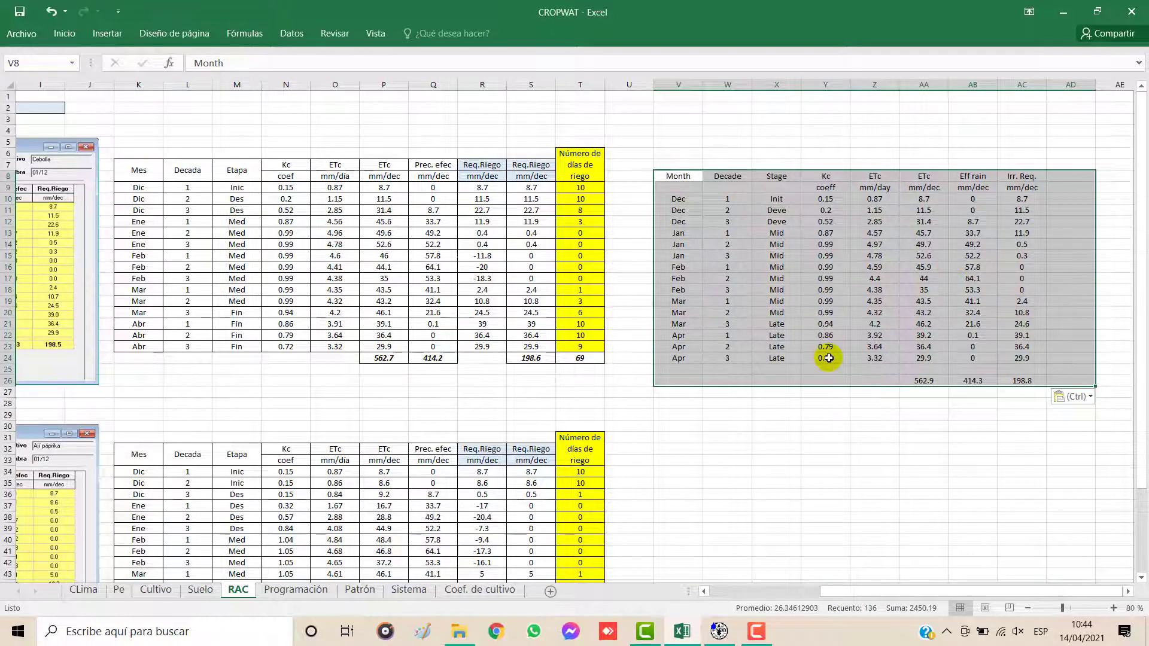
Step: Undo the paste of the recalculated table and bring the original Cebolla image and table back into view
{"action": "key", "text": "ctrl+z"}
{"action": "left_click", "coordinate": [694, 323]}
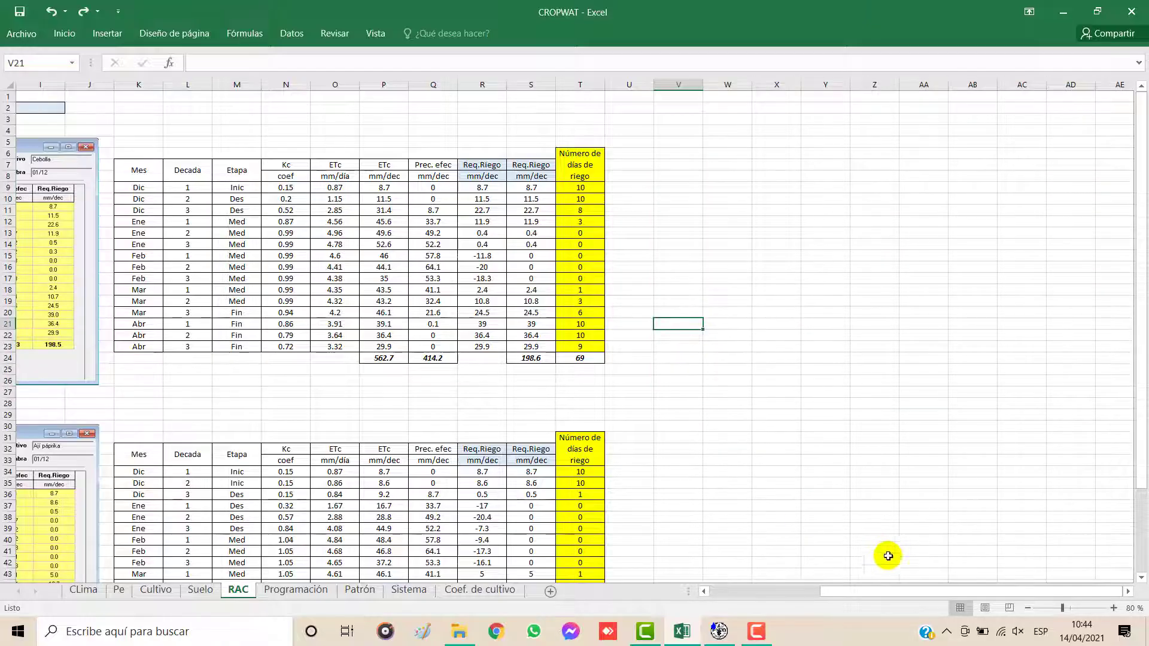
{"action": "left_click_drag", "start_coordinate": [886, 590], "coordinate": [777, 591]}
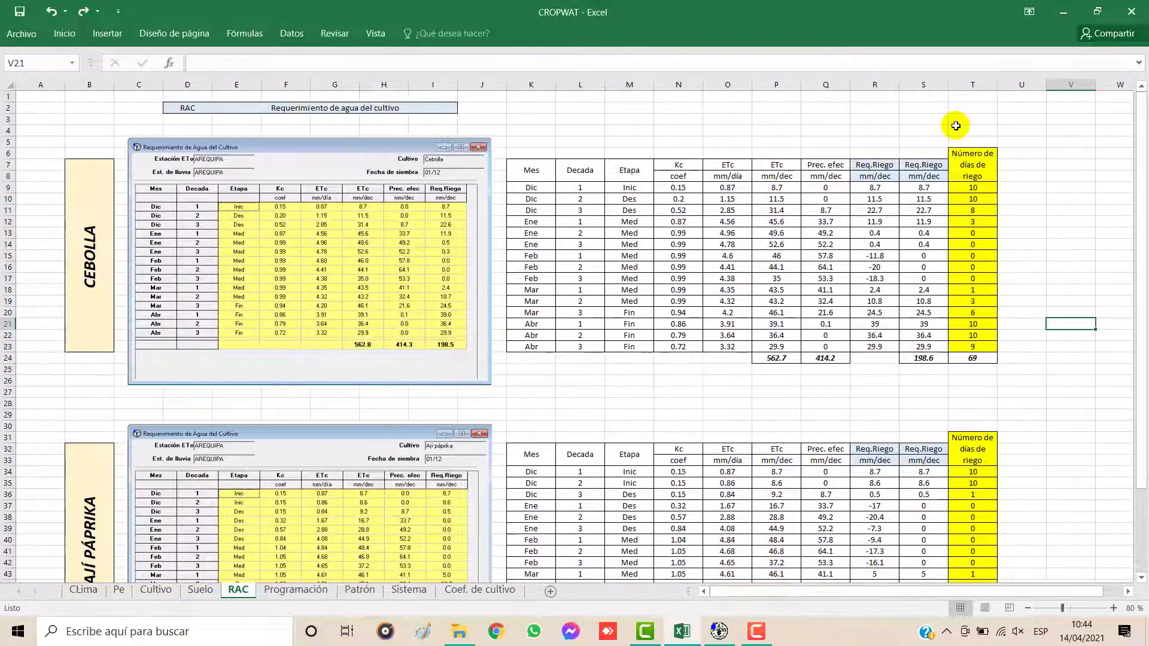
Step: Examine the Cebolla column Número de días de riego, including the formulas in T9 and T15, and the Ají páprika section below
{"action": "left_click_drag", "start_coordinate": [964, 161], "coordinate": [960, 357]}
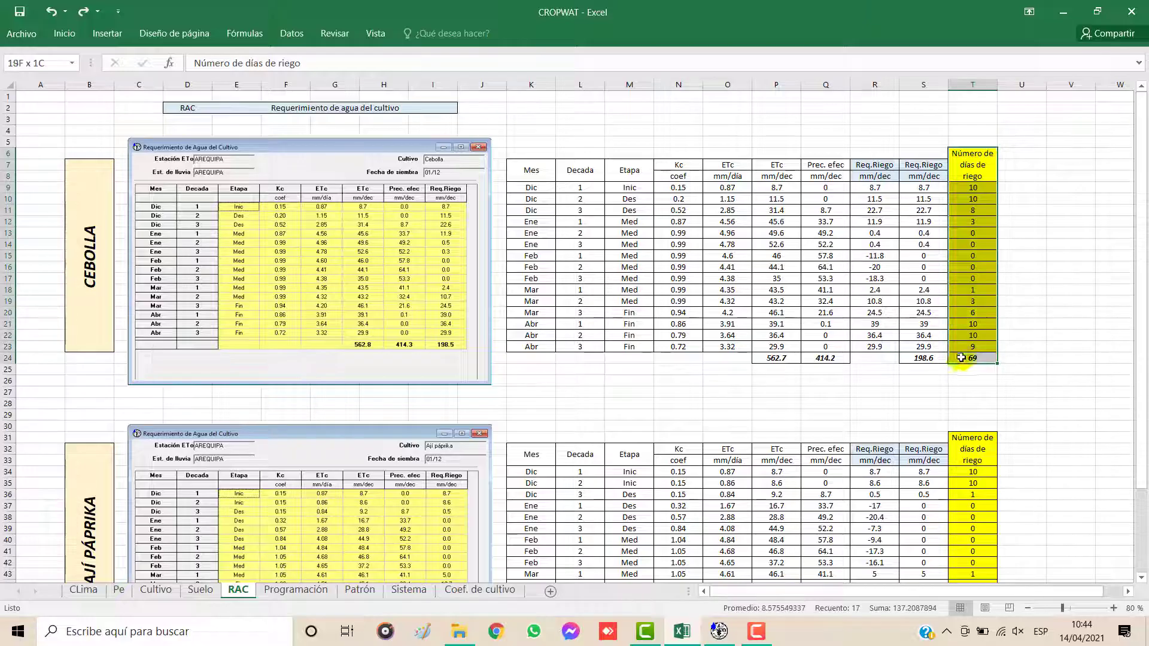
{"action": "left_click", "coordinate": [972, 244]}
{"action": "left_click", "coordinate": [981, 189]}
{"action": "left_click", "coordinate": [286, 62]}
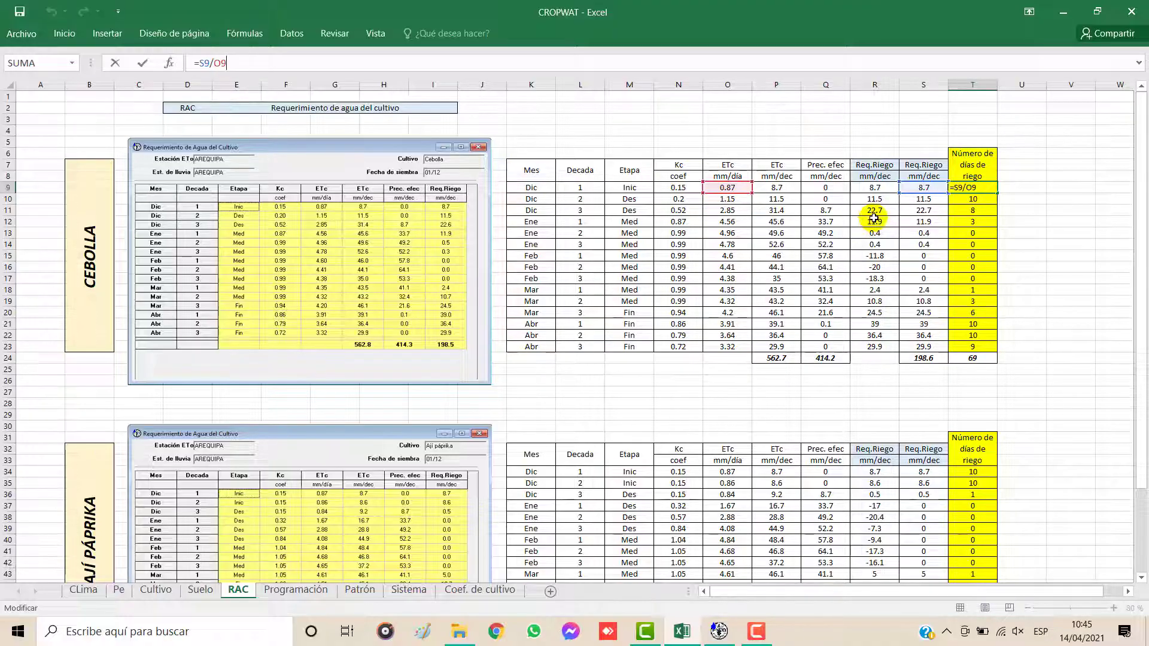
{"action": "key", "text": "ctrl+Return"}
{"action": "left_click", "coordinate": [974, 254]}
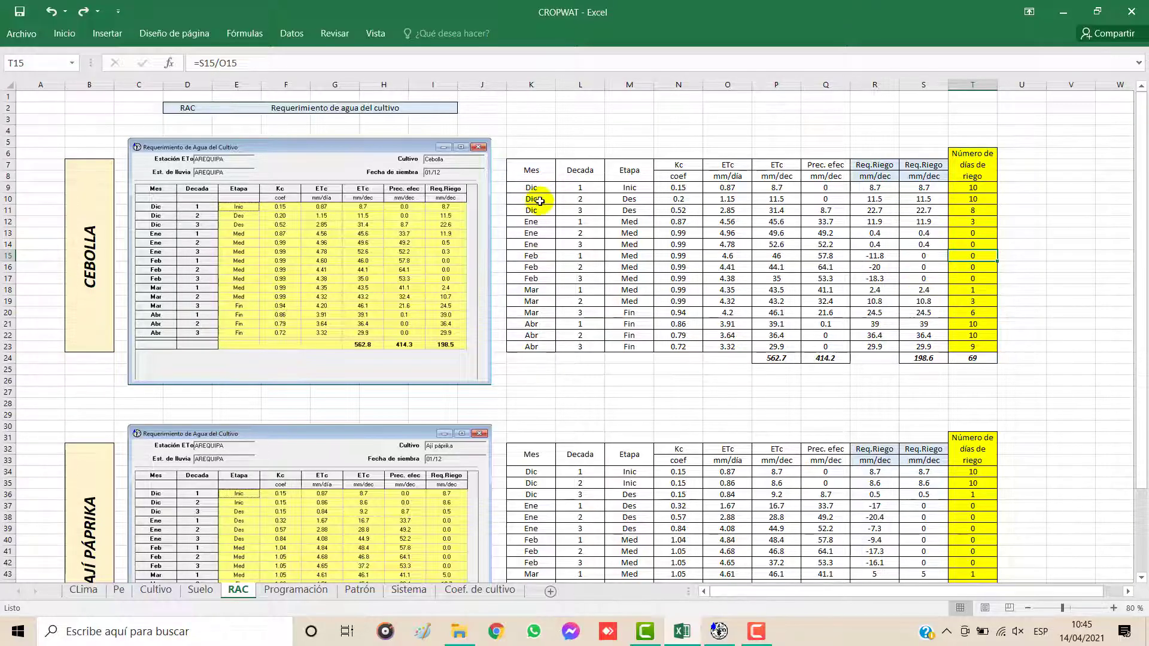
{"action": "scroll", "coordinate": [542, 203], "scroll_direction": "down", "scroll_amount": 3}
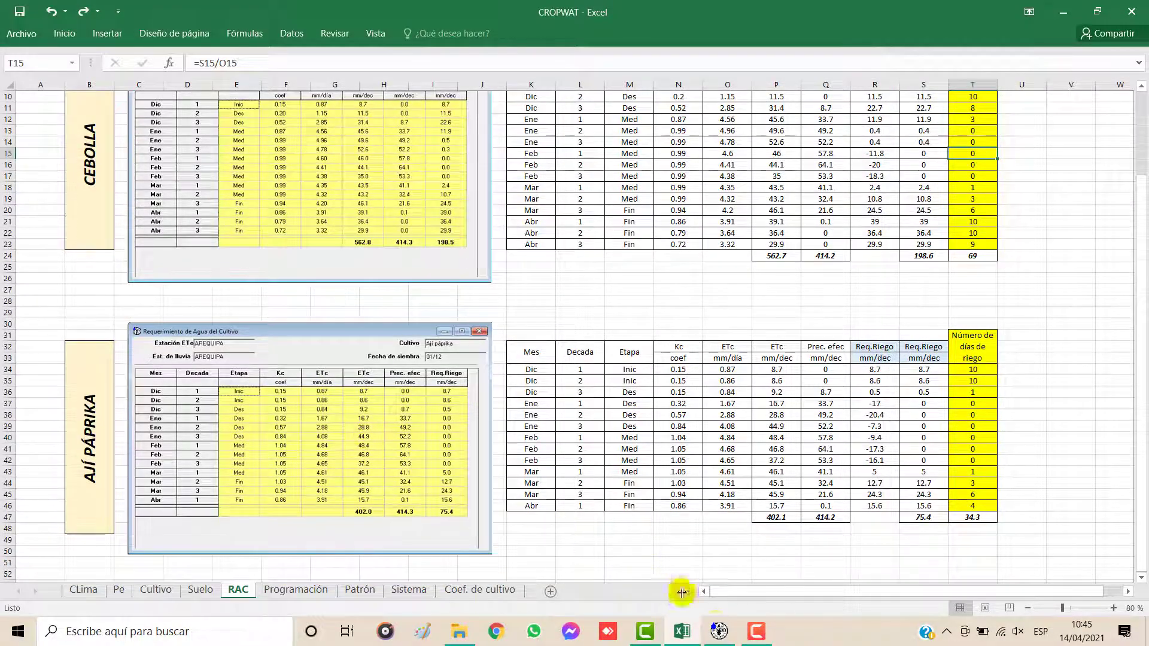
Step: Switch to CROPWAT, review the Cebolla crop data and water requirements, and close both windows
{"action": "left_click", "coordinate": [718, 633]}
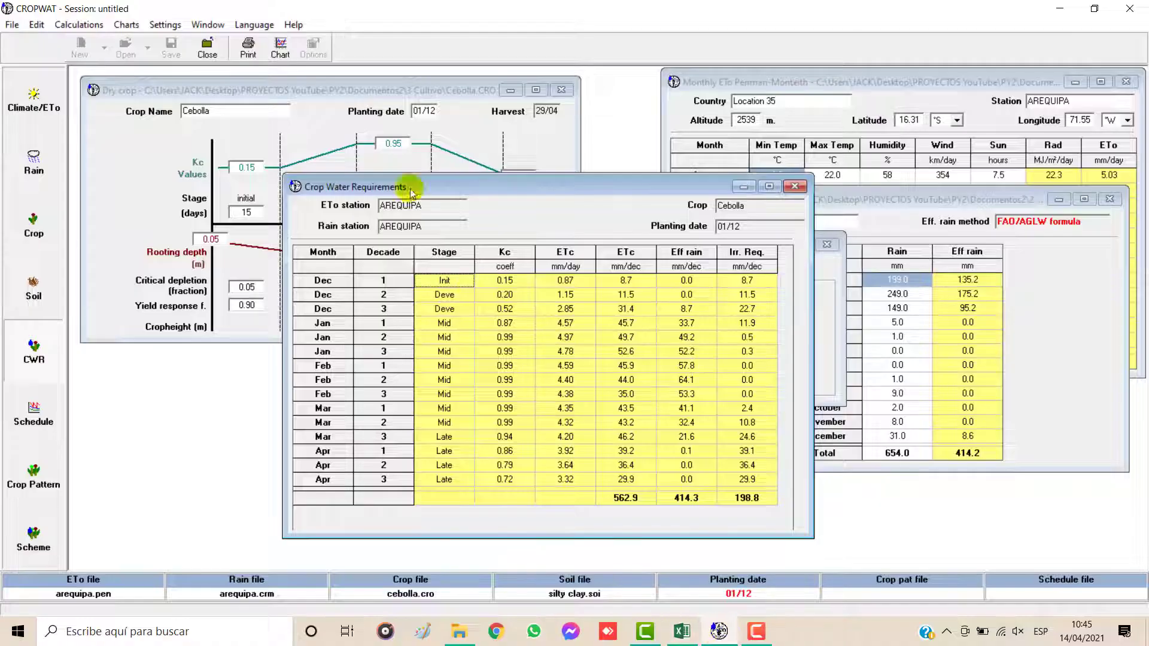
{"action": "left_click", "coordinate": [378, 90]}
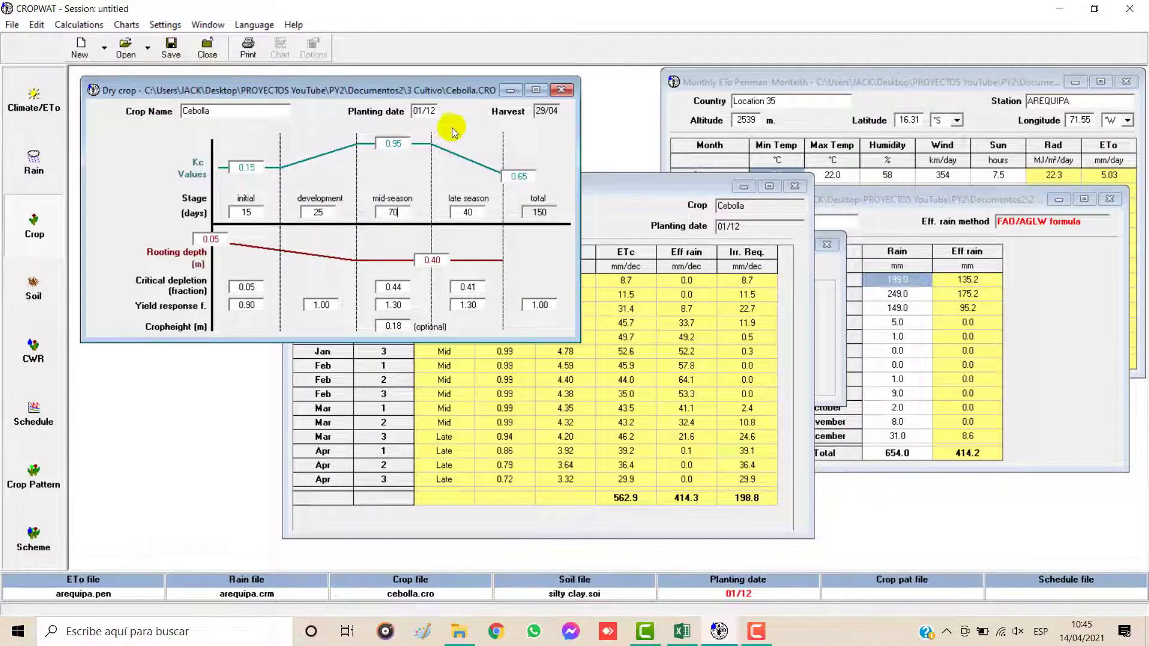
{"action": "left_click", "coordinate": [619, 305]}
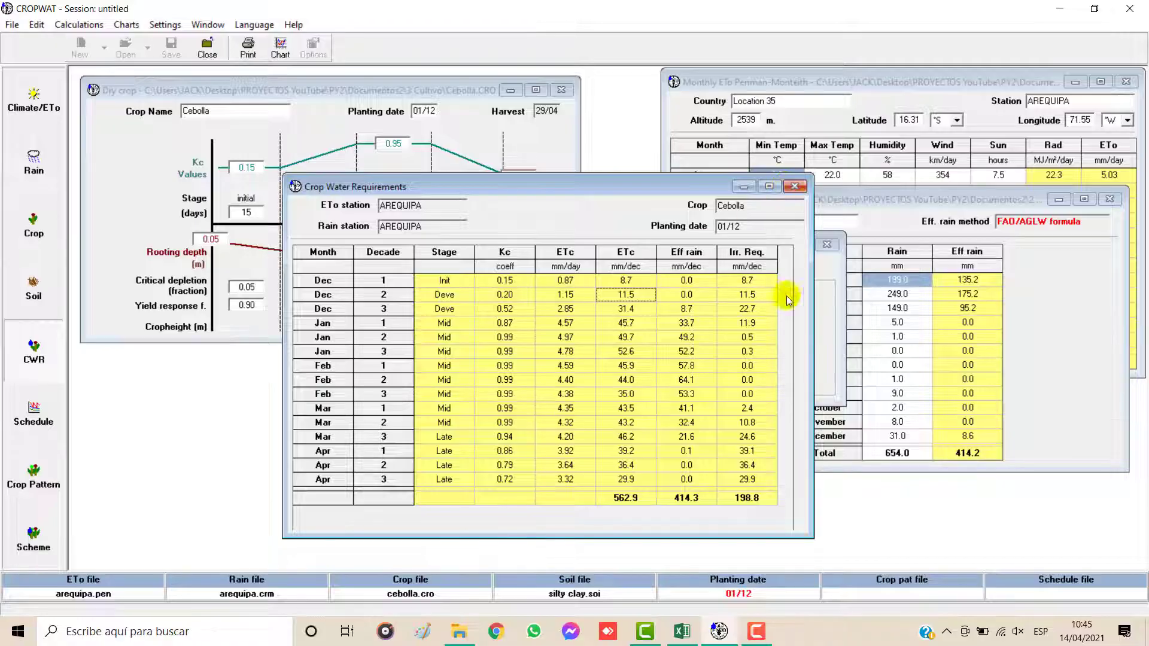
{"action": "left_click", "coordinate": [805, 188]}
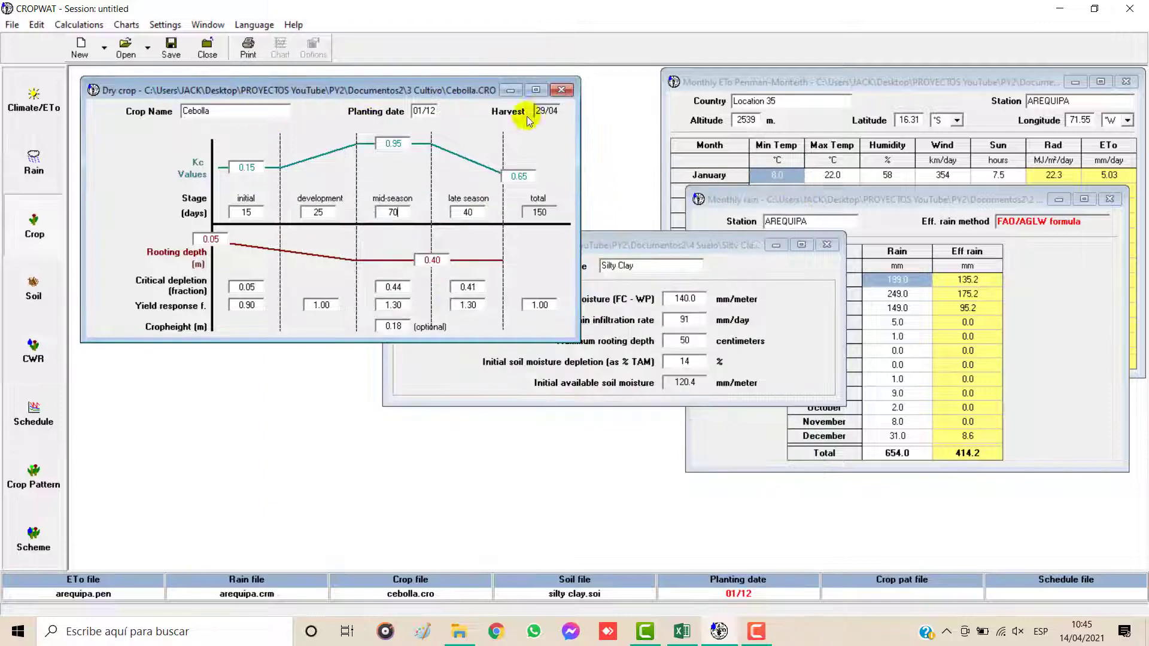
{"action": "left_click", "coordinate": [562, 91]}
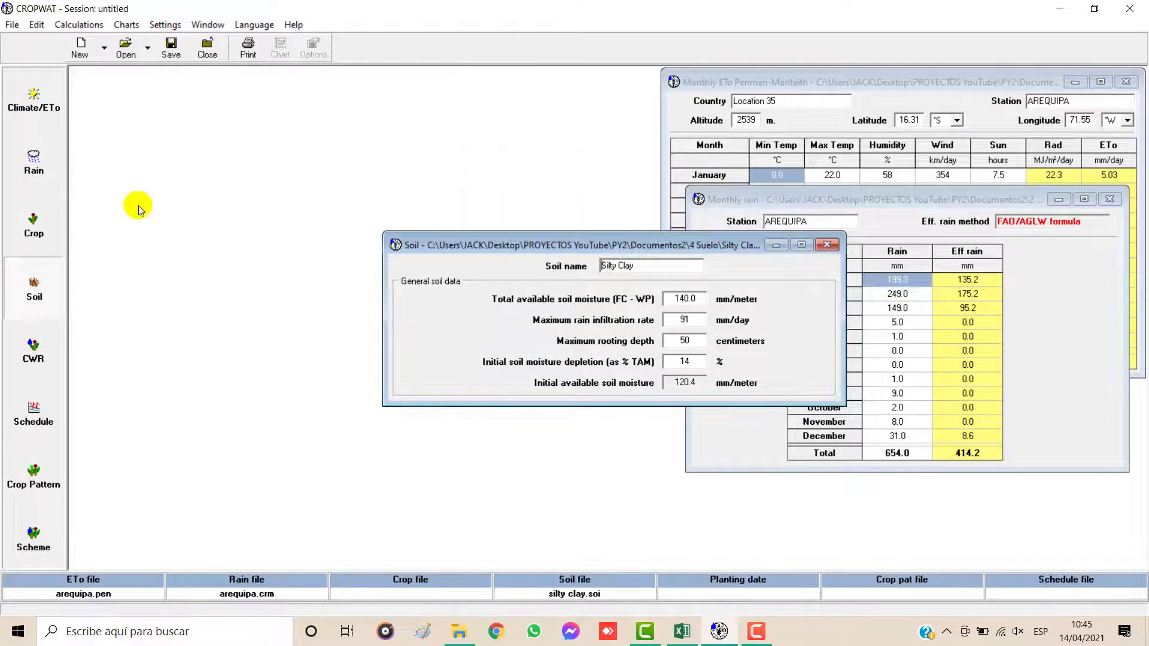
Step: Open a blank dry crop form and move it and the Silty Clay soil window apart
{"action": "left_click", "coordinate": [34, 229]}
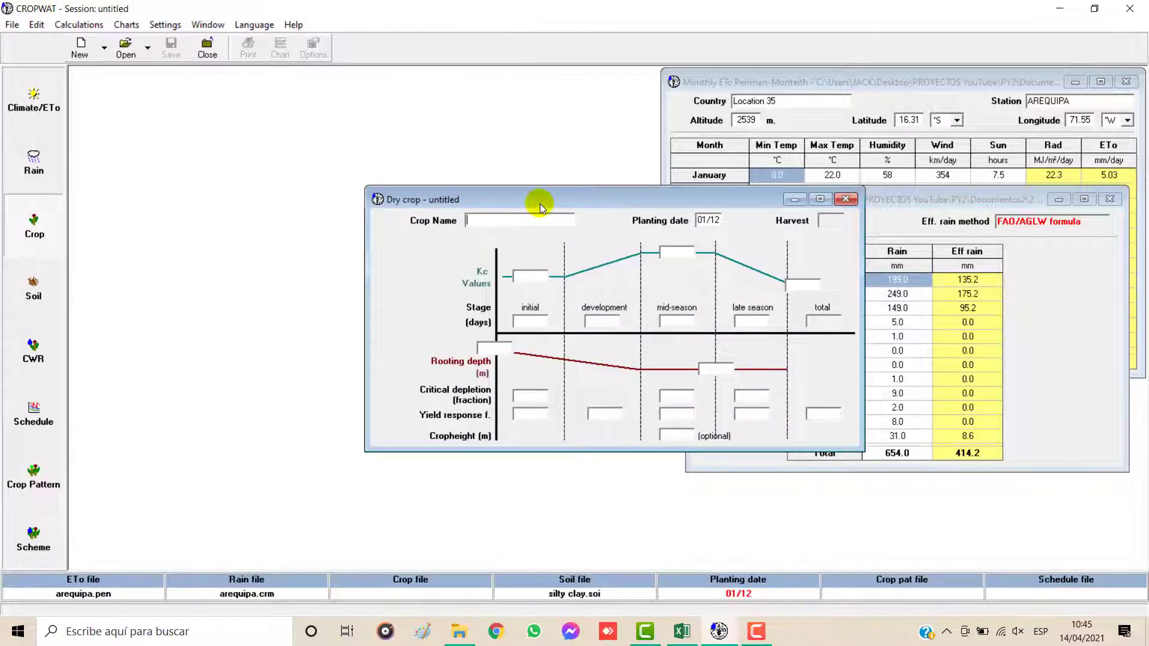
{"action": "left_click_drag", "start_coordinate": [540, 204], "coordinate": [281, 113]}
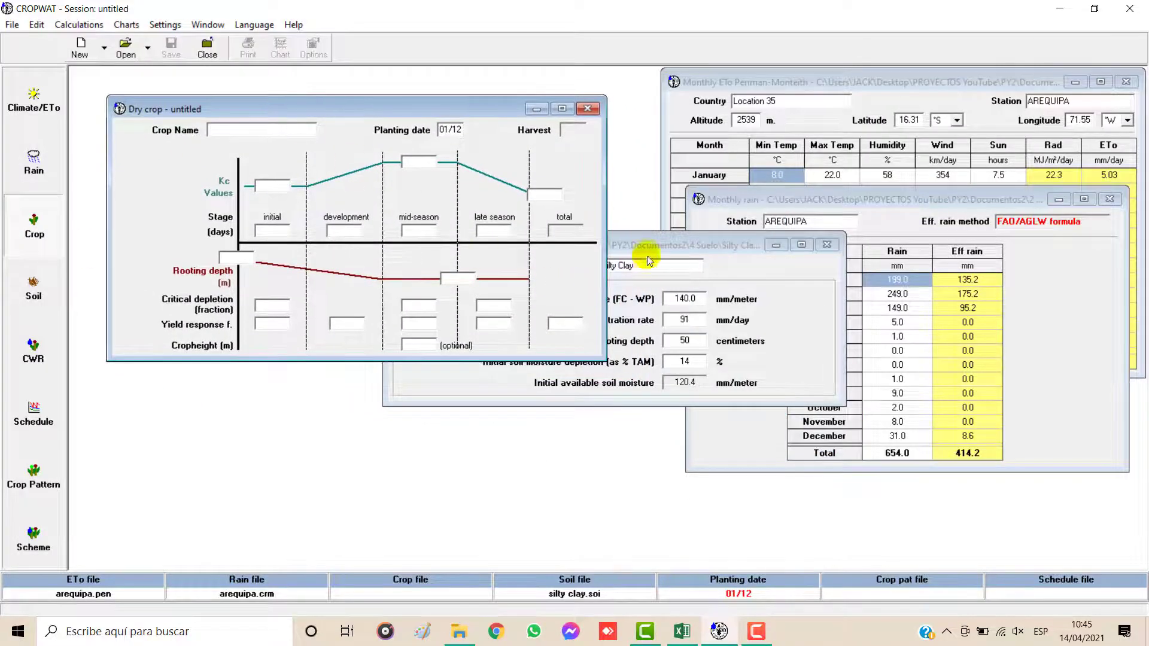
{"action": "left_click_drag", "start_coordinate": [649, 257], "coordinate": [946, 411]}
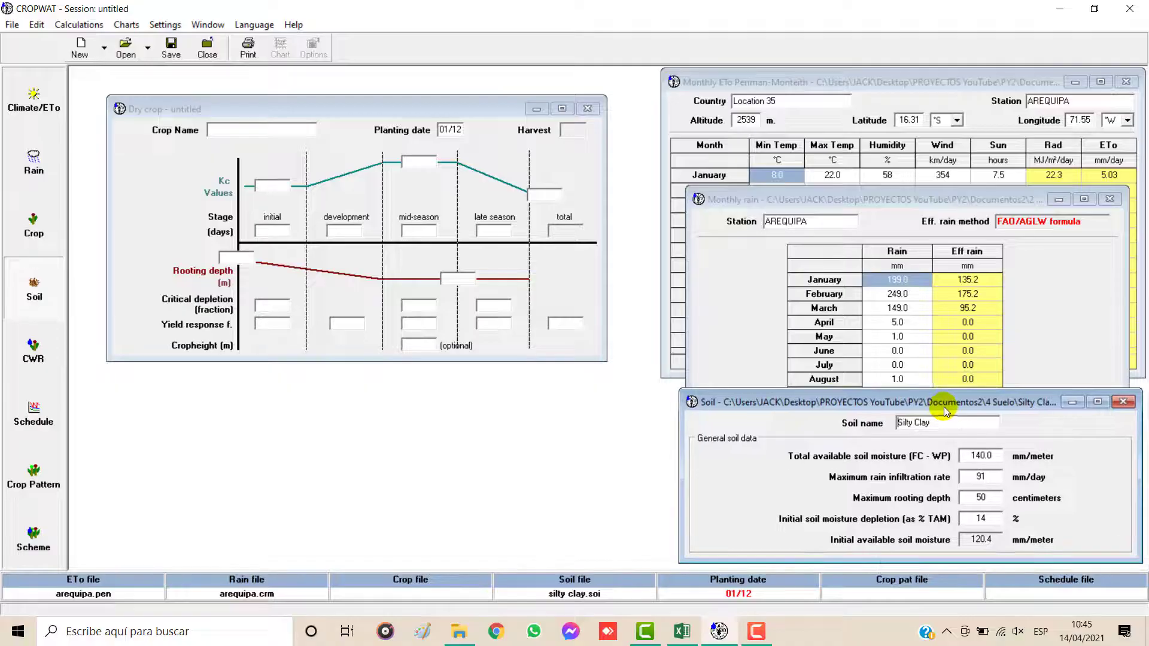
Step: Load páprica.CRO into the blank crop form, calculate its crop water requirements, and move the results window clear
{"action": "left_click", "coordinate": [282, 132]}
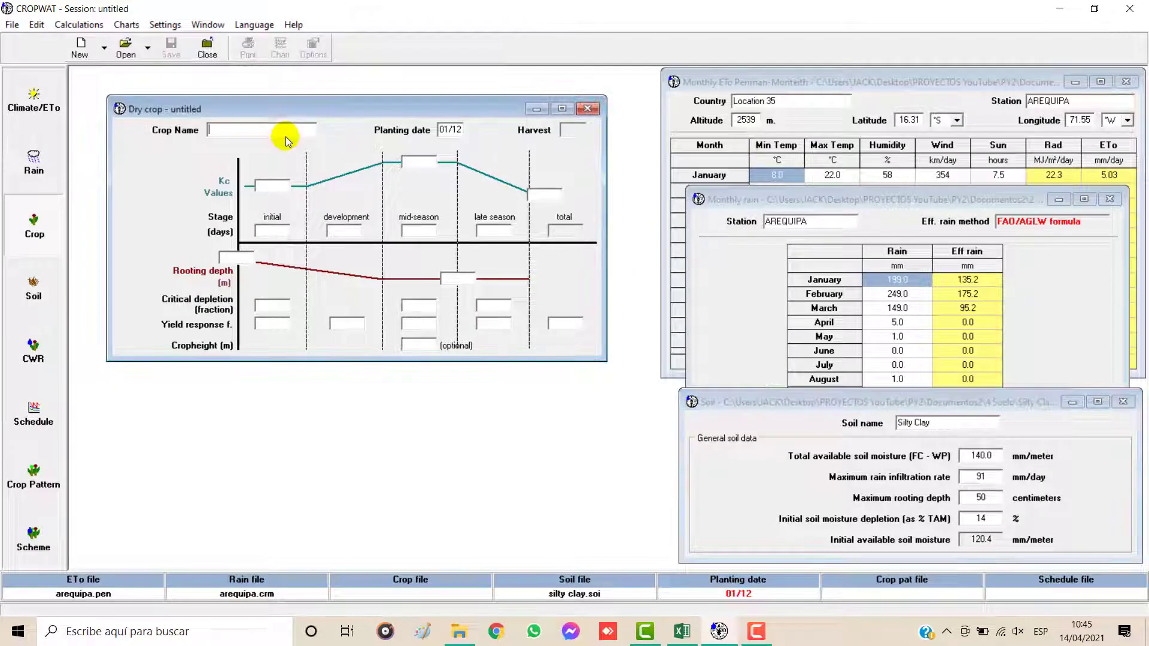
{"action": "left_click", "coordinate": [126, 47]}
{"action": "left_click", "coordinate": [502, 233]}
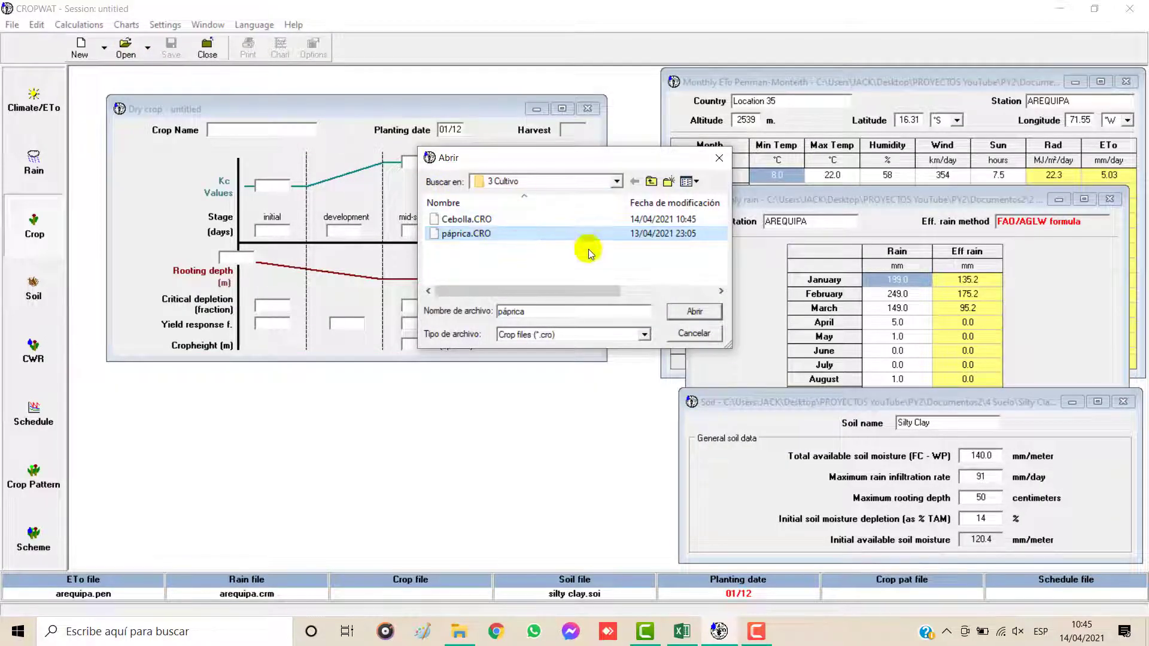
{"action": "left_click", "coordinate": [694, 312]}
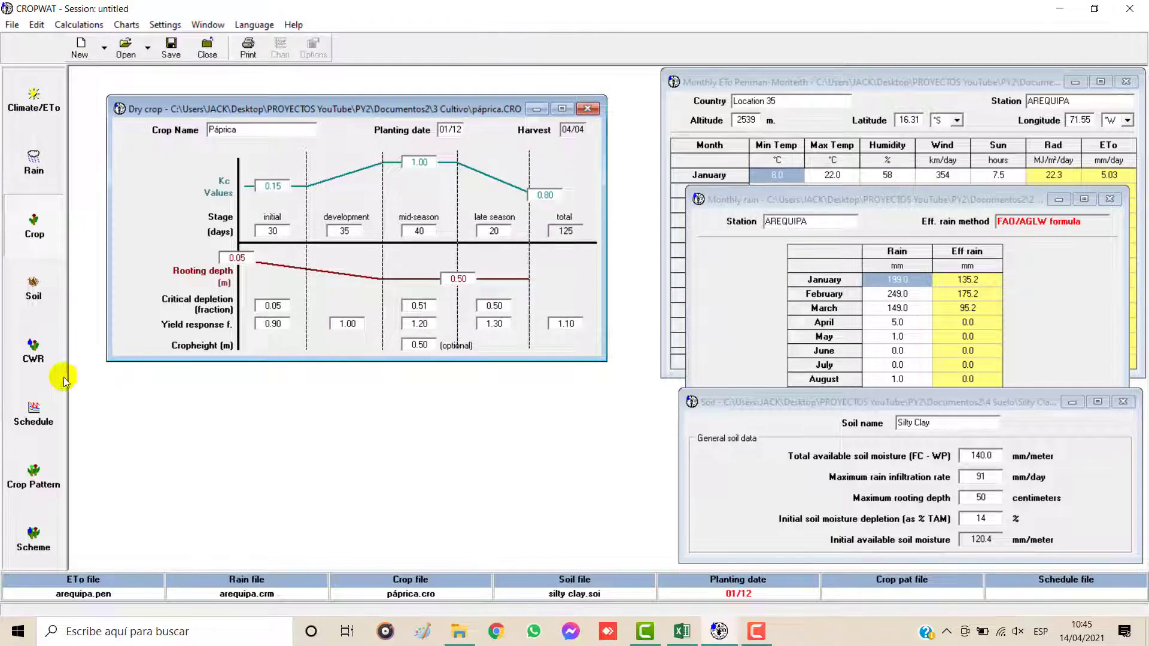
{"action": "left_click", "coordinate": [35, 352]}
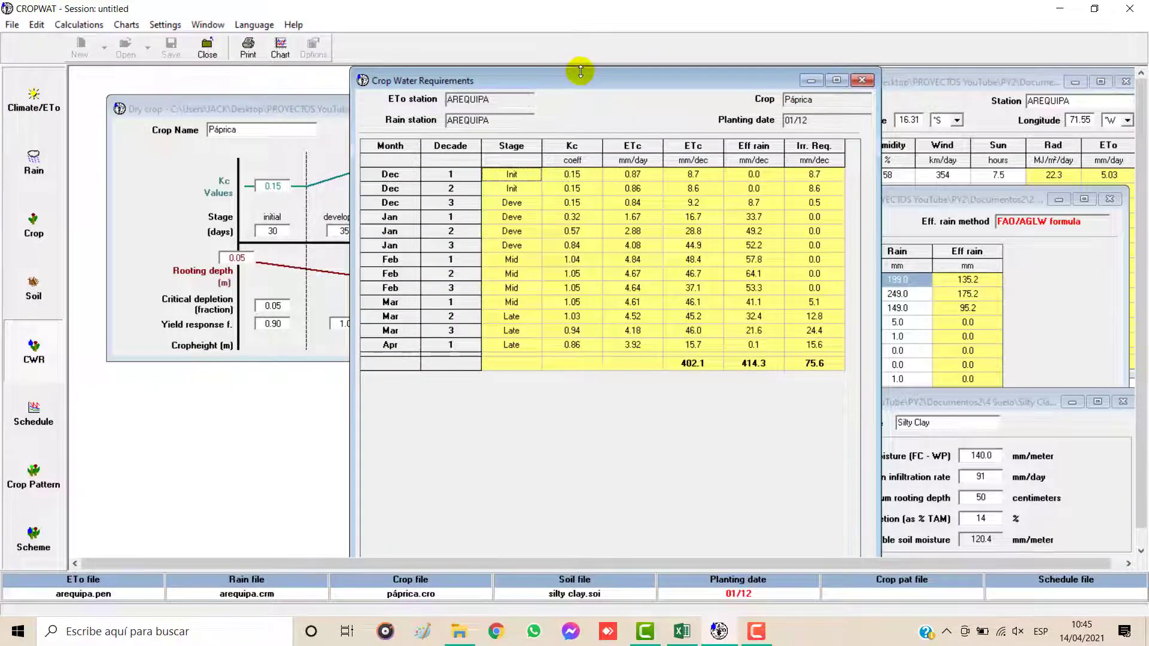
{"action": "left_click_drag", "start_coordinate": [581, 72], "coordinate": [430, 188]}
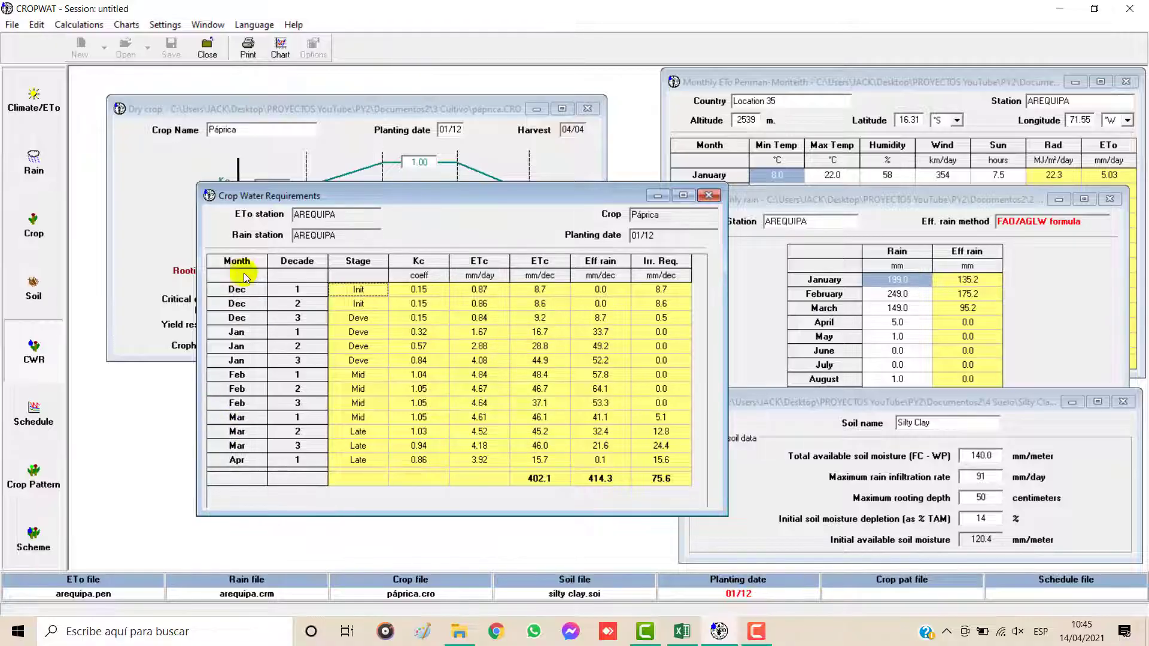
Step: Switch to Excel and examine the Ají páprika column Número de días de riego in the RAC sheet
{"action": "left_click", "coordinate": [682, 630]}
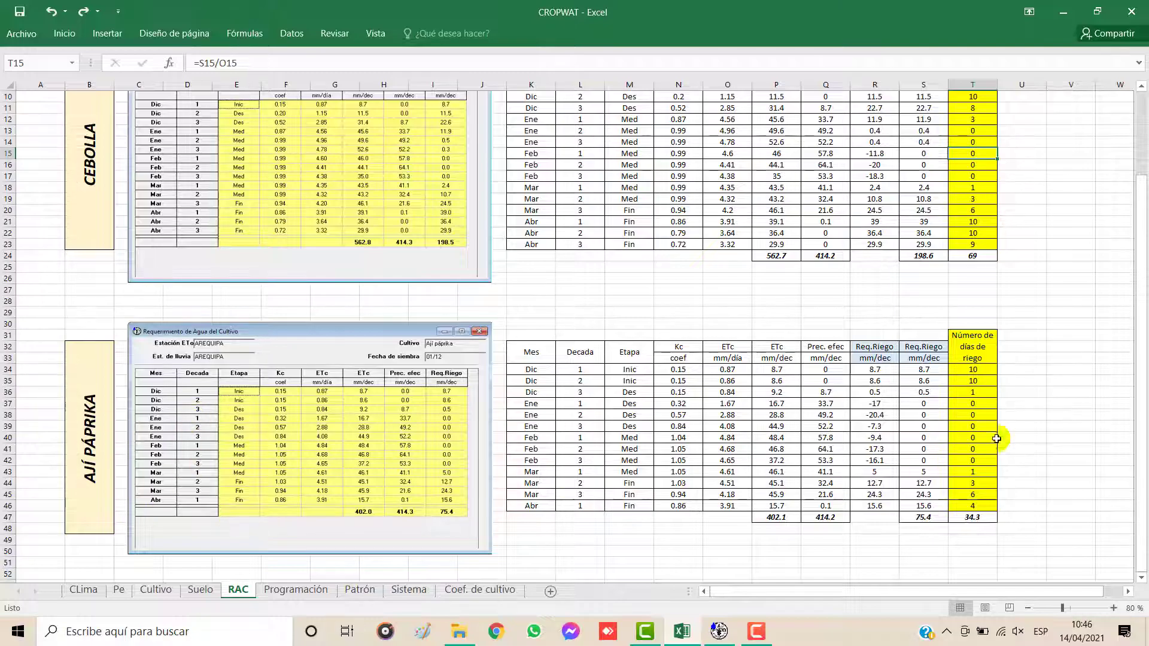
{"action": "scroll", "coordinate": [919, 426], "scroll_direction": "up", "scroll_amount": 1}
{"action": "scroll", "coordinate": [920, 426], "scroll_direction": "up", "scroll_amount": 2}
{"action": "scroll", "coordinate": [920, 426], "scroll_direction": "down", "scroll_amount": 3}
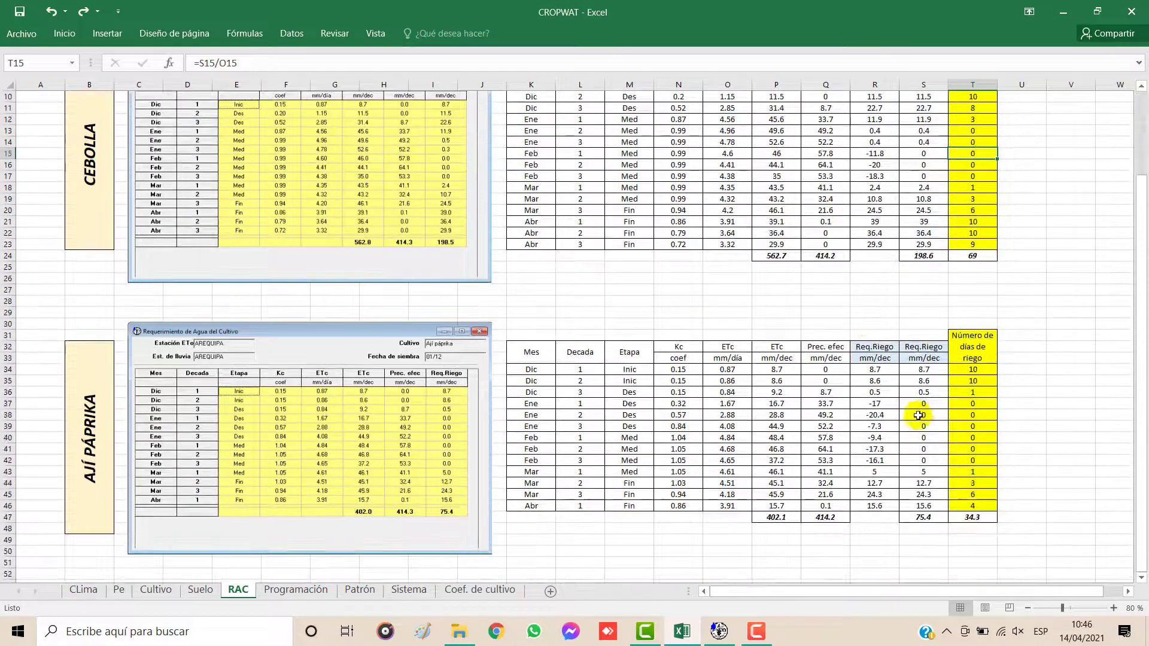
{"action": "left_click", "coordinate": [919, 415]}
{"action": "left_click_drag", "start_coordinate": [966, 344], "coordinate": [986, 521]}
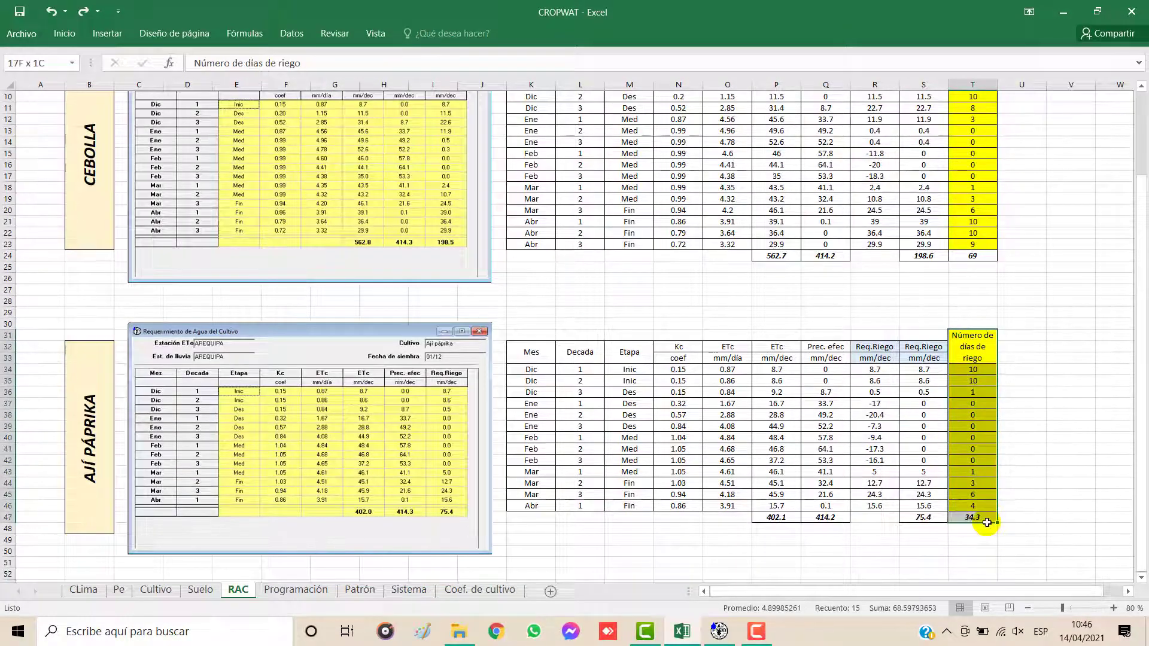
{"action": "left_click", "coordinate": [978, 417]}
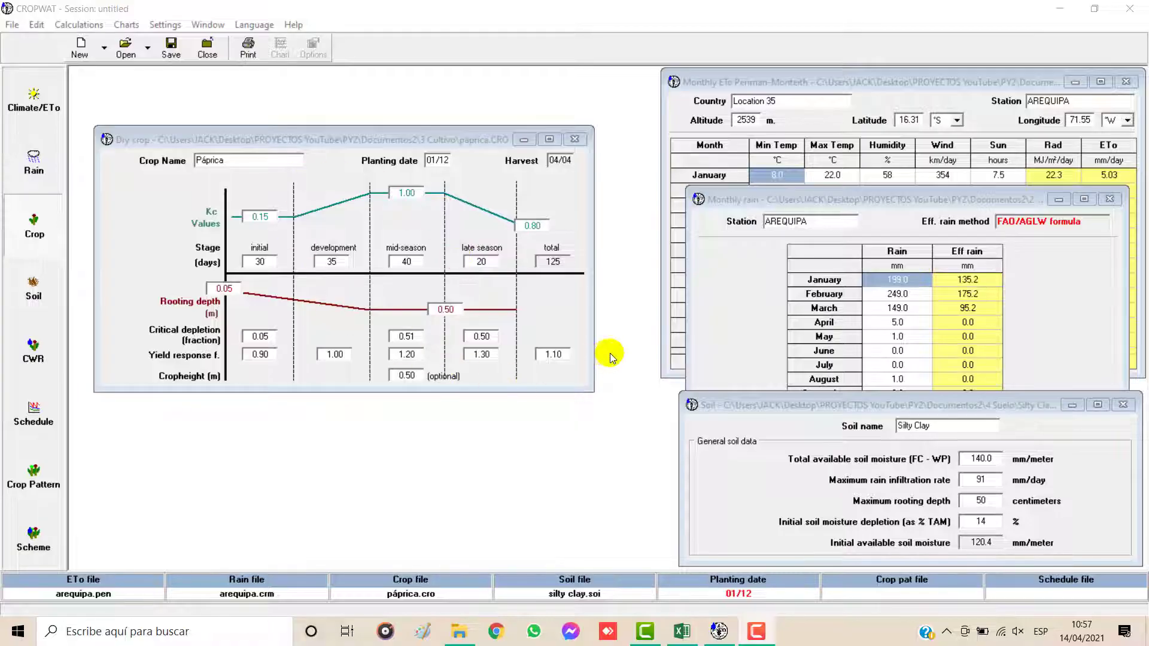
Step: View the RAC and Programación sheets in Excel, and return to CROPWAT
{"action": "left_click", "coordinate": [682, 631]}
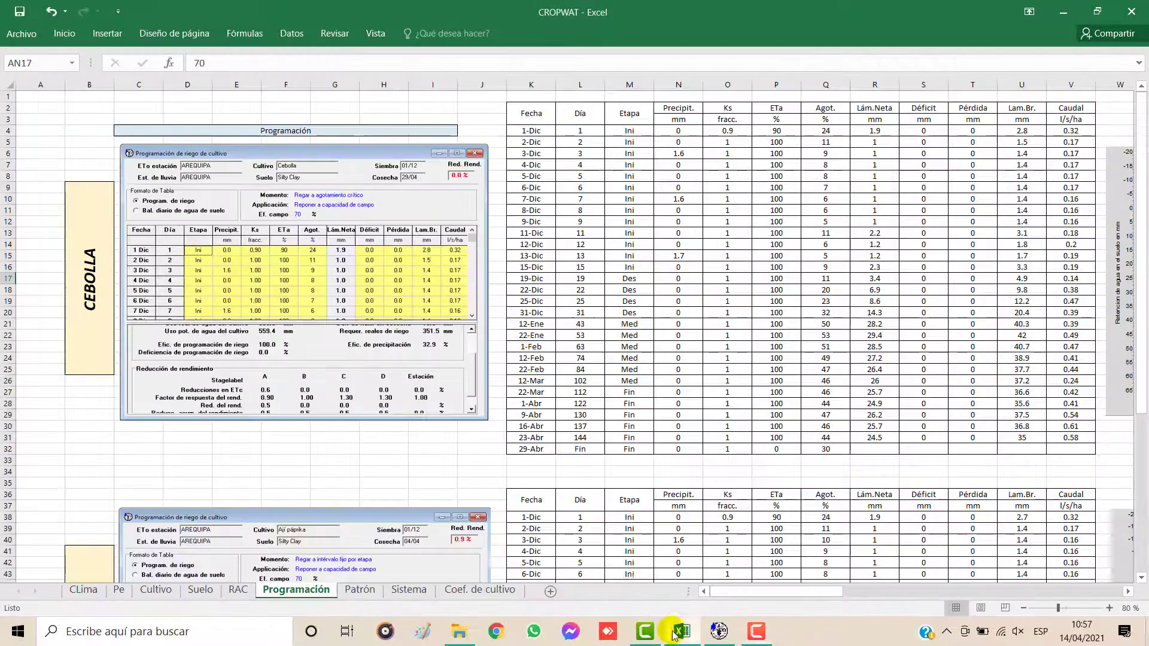
{"action": "left_click", "coordinate": [252, 595]}
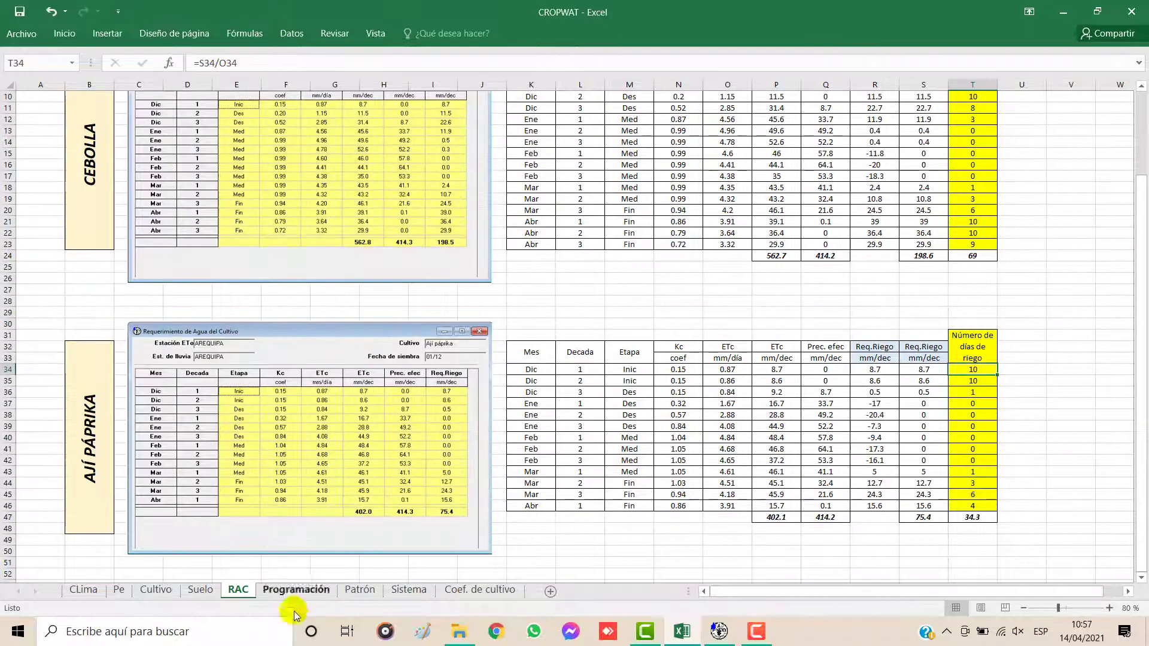
{"action": "left_click", "coordinate": [281, 599]}
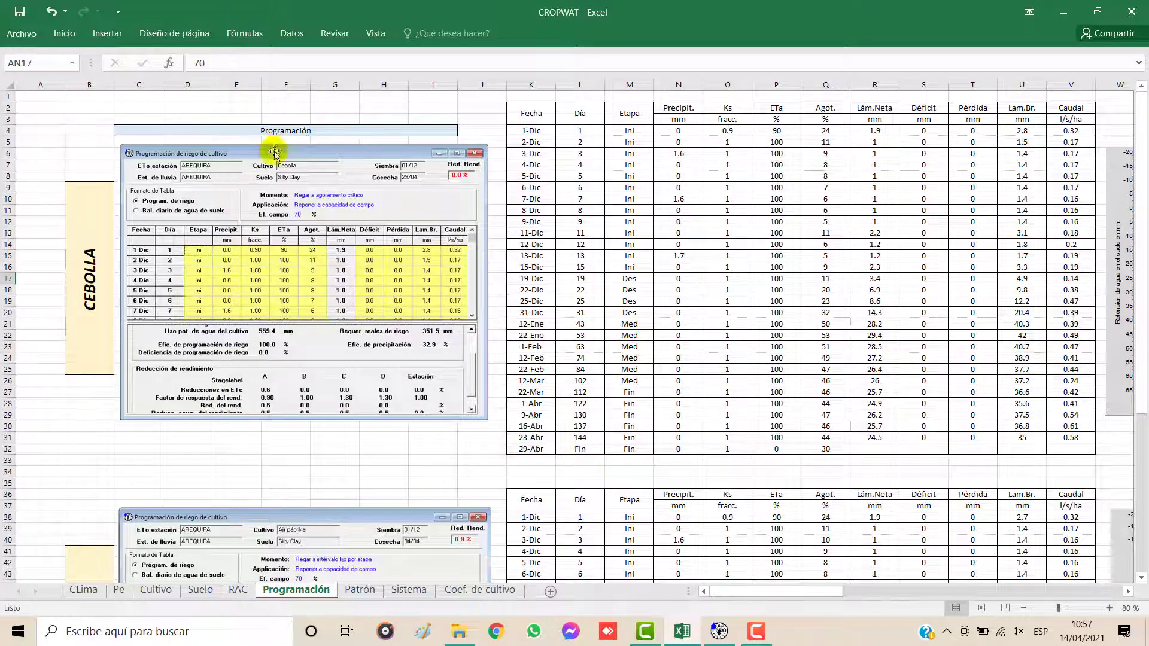
{"action": "left_click", "coordinate": [719, 631]}
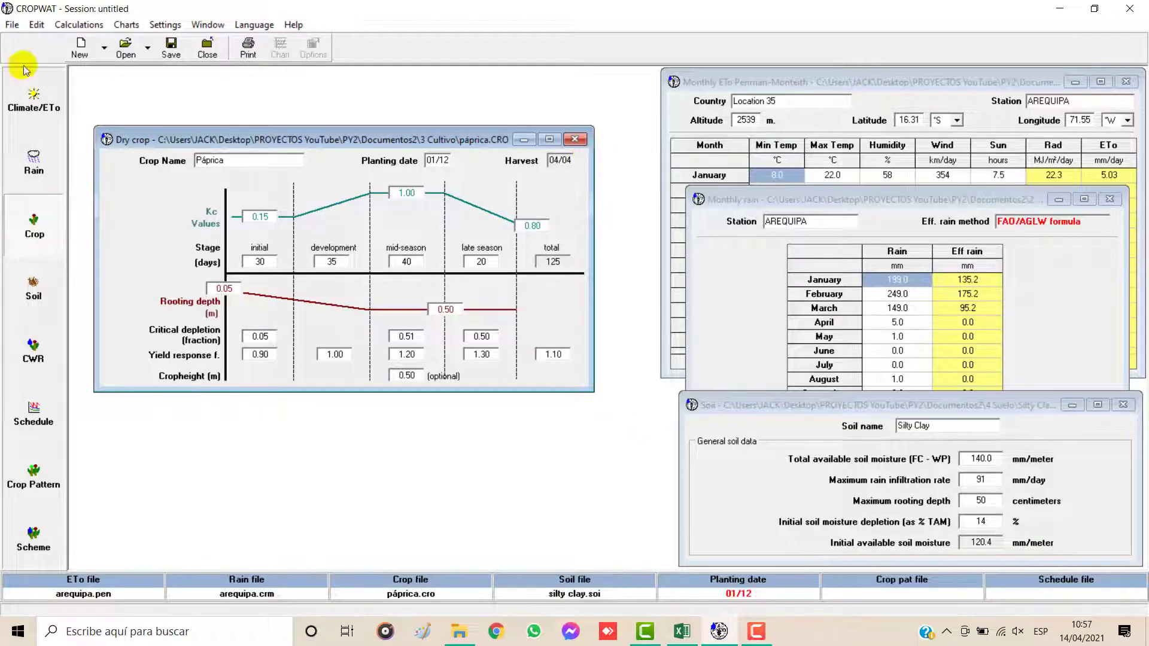
Step: Review the loaded climate, rain, soil and Páprica crop windows one after another, moving the soil window off the crop data
{"action": "left_click", "coordinate": [863, 82]}
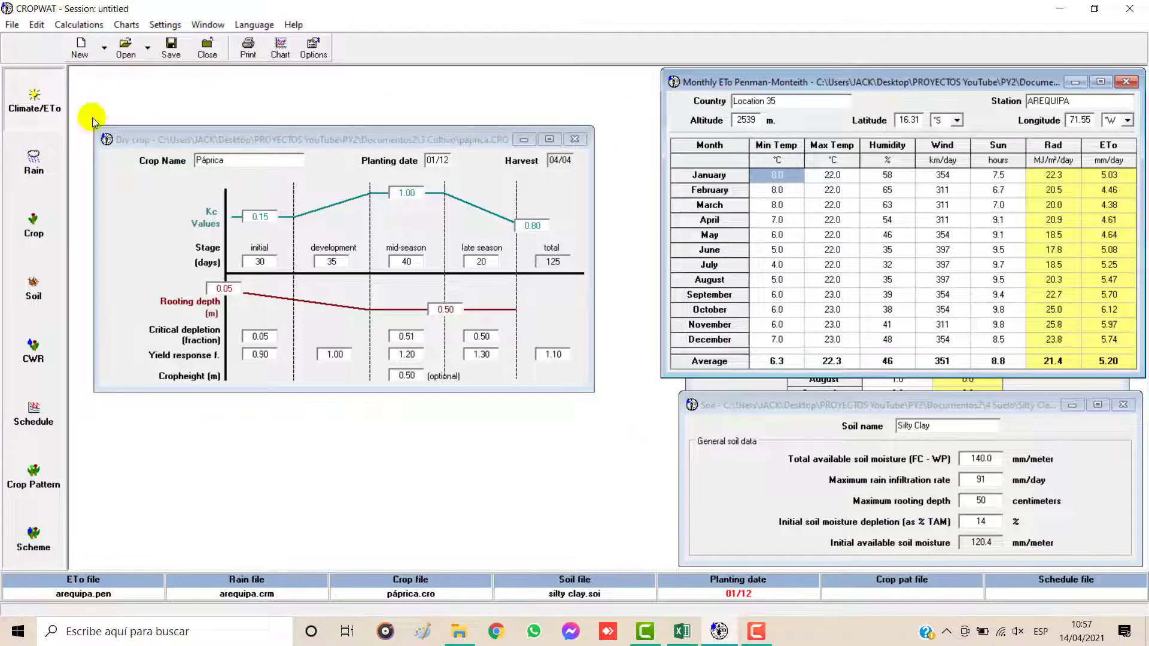
{"action": "left_click", "coordinate": [759, 386]}
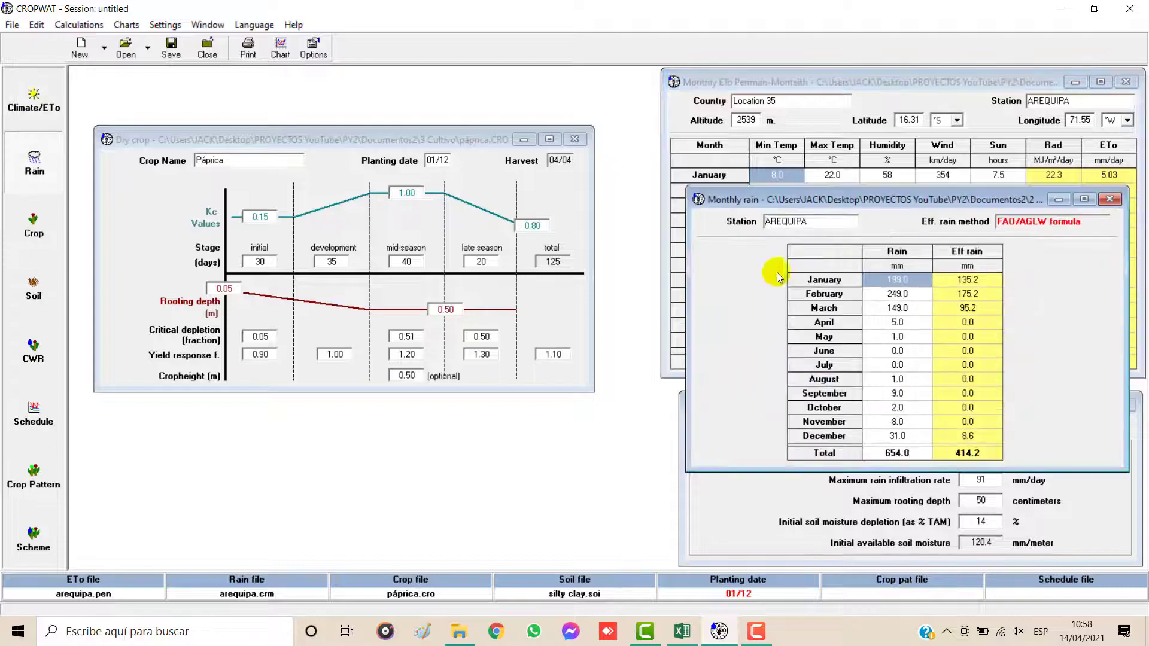
{"action": "left_click", "coordinate": [712, 504]}
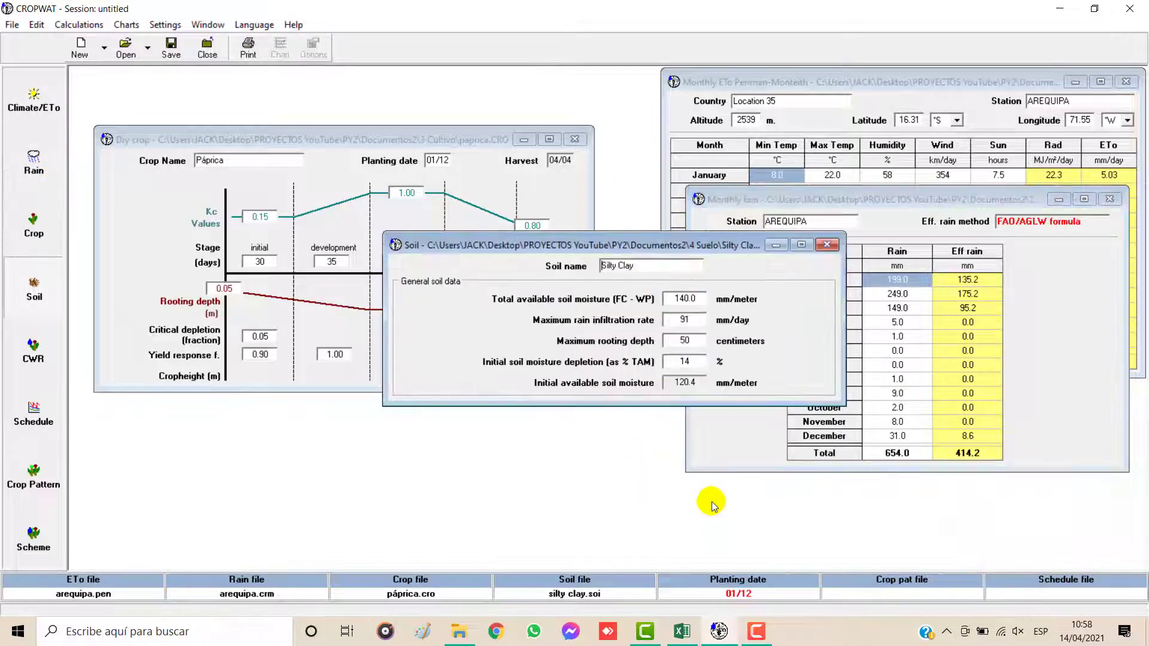
{"action": "left_click_drag", "start_coordinate": [551, 245], "coordinate": [771, 371]}
{"action": "left_click", "coordinate": [374, 133]}
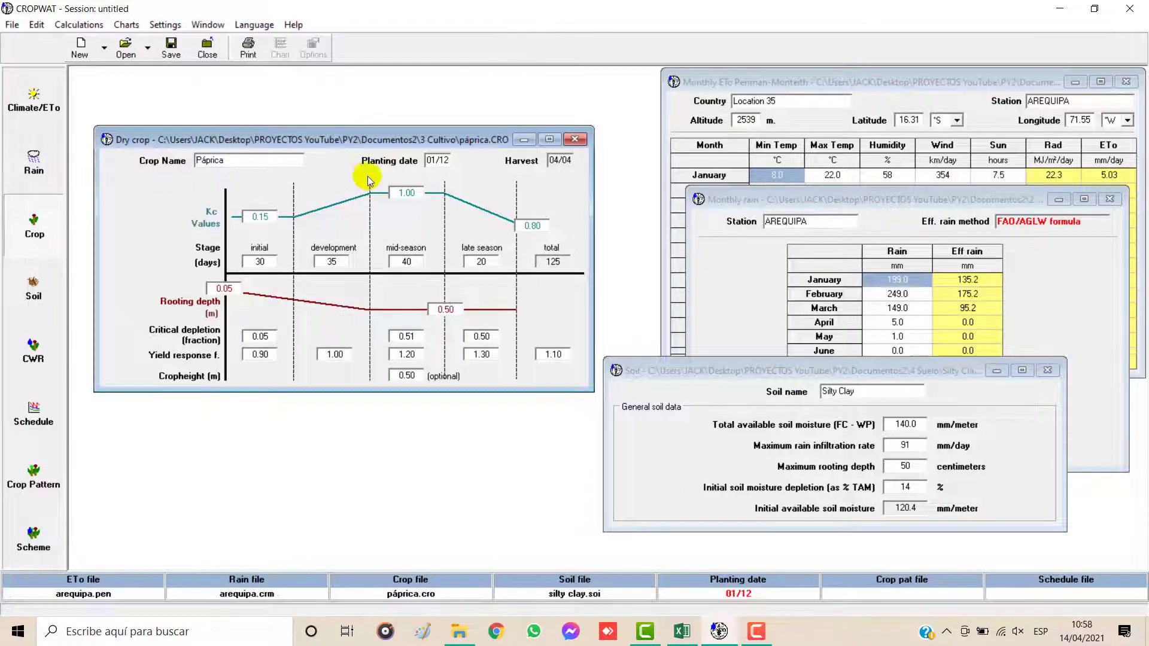
Step: Close the Páprica crop, load Cebolla.CRO in a new crop form, and keep the crop and soil windows apart
{"action": "left_click", "coordinate": [573, 142]}
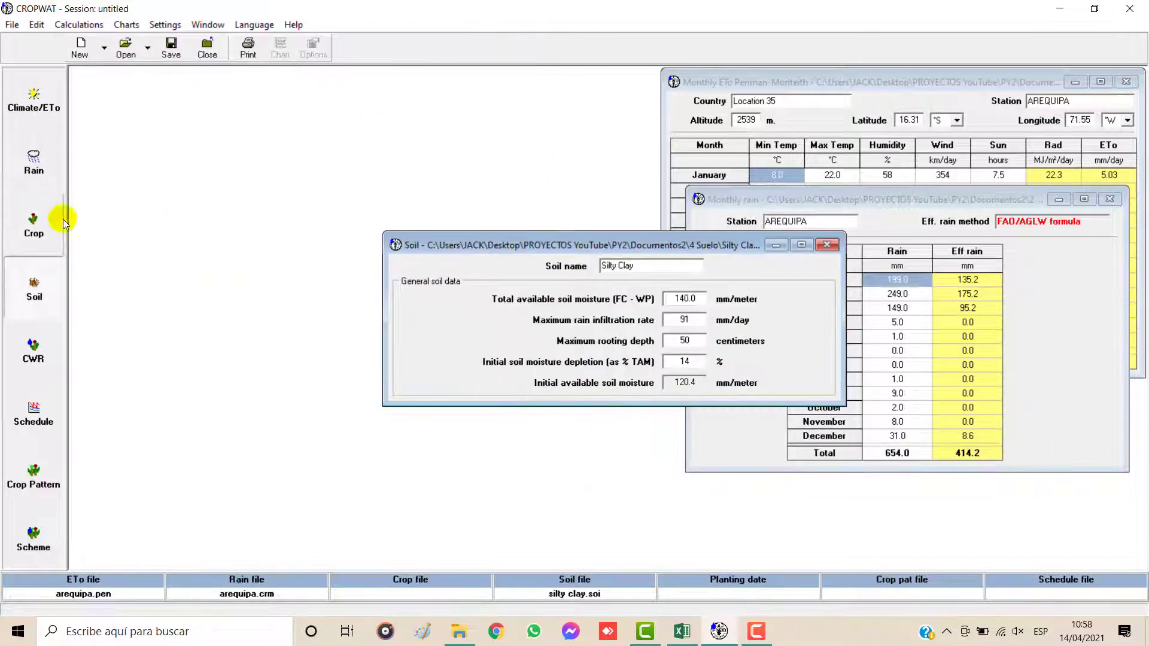
{"action": "left_click", "coordinate": [36, 225]}
{"action": "left_click_drag", "start_coordinate": [490, 199], "coordinate": [233, 115]}
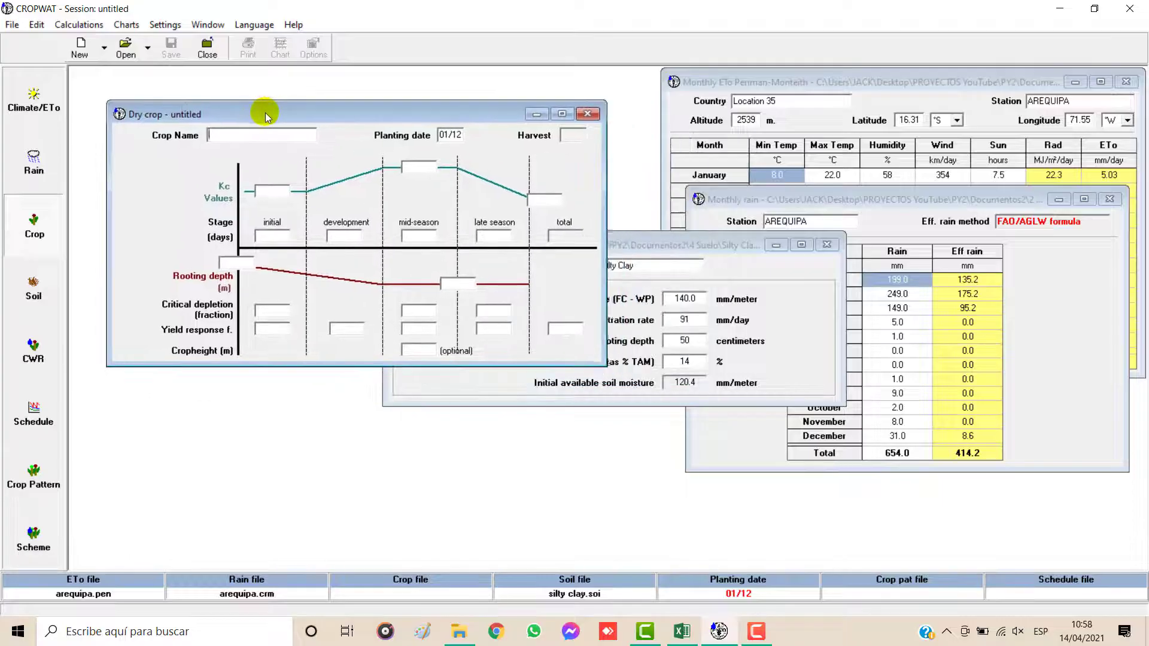
{"action": "left_click_drag", "start_coordinate": [659, 245], "coordinate": [811, 389]}
{"action": "left_click", "coordinate": [286, 134]}
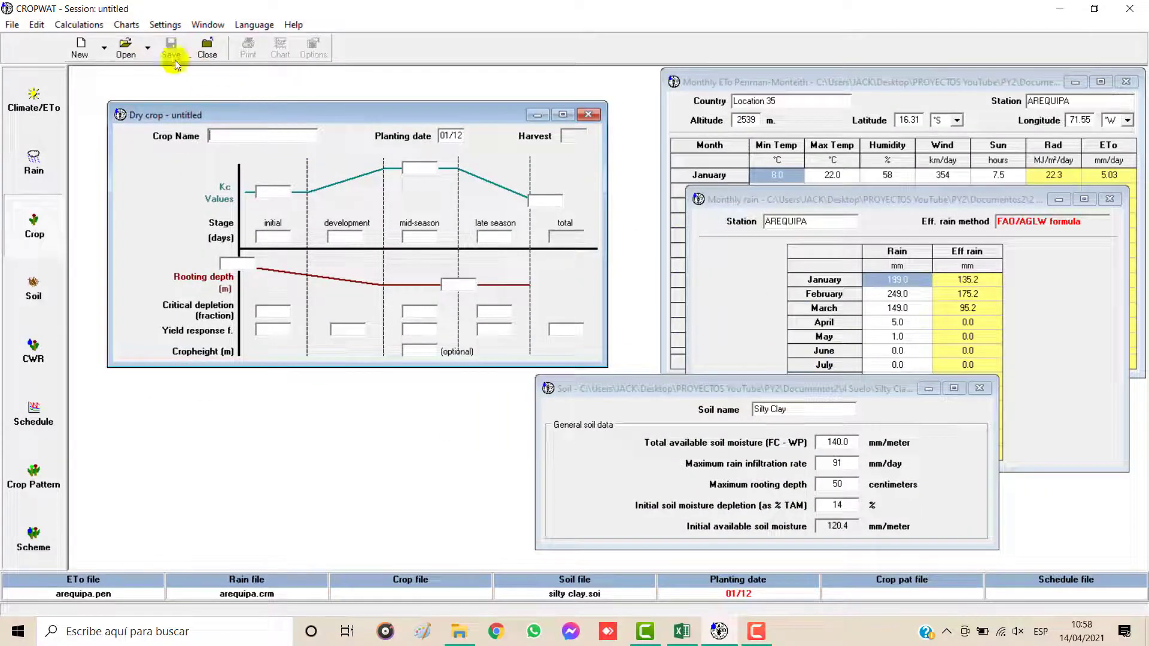
{"action": "left_click", "coordinate": [127, 49]}
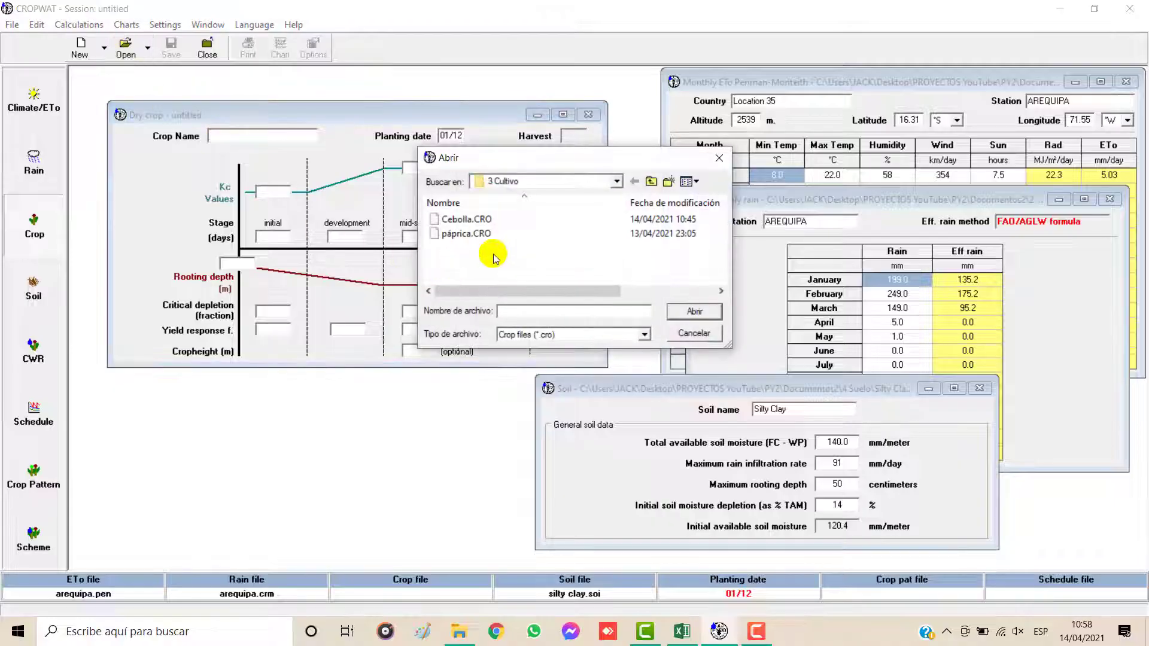
{"action": "left_click", "coordinate": [479, 219]}
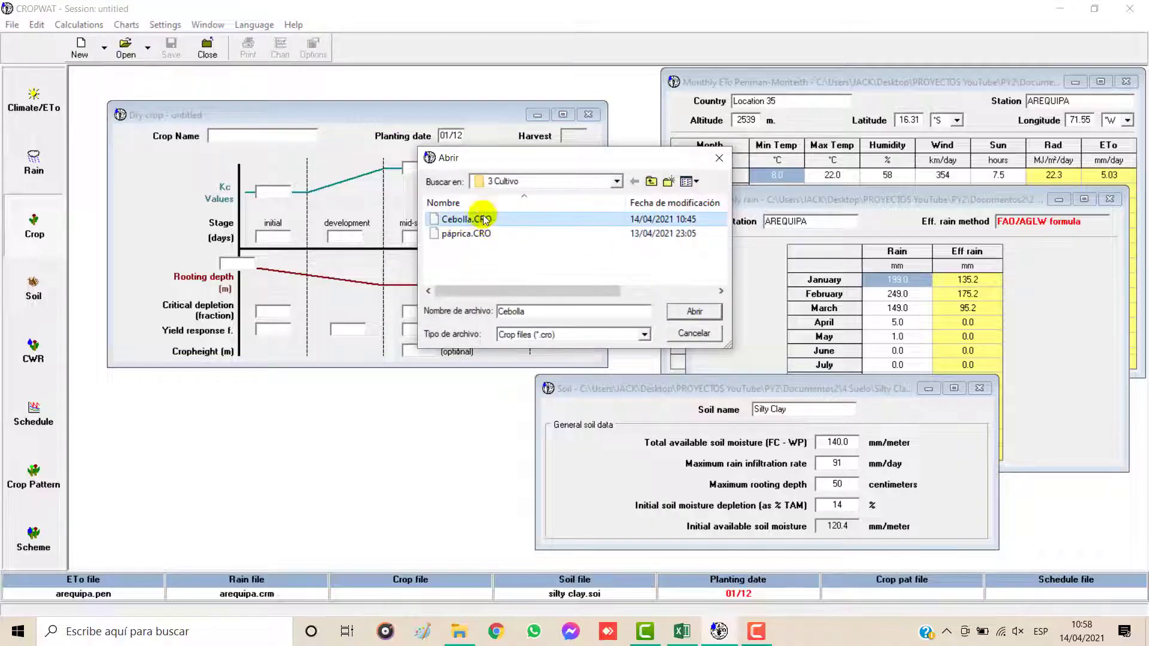
{"action": "left_click", "coordinate": [693, 310]}
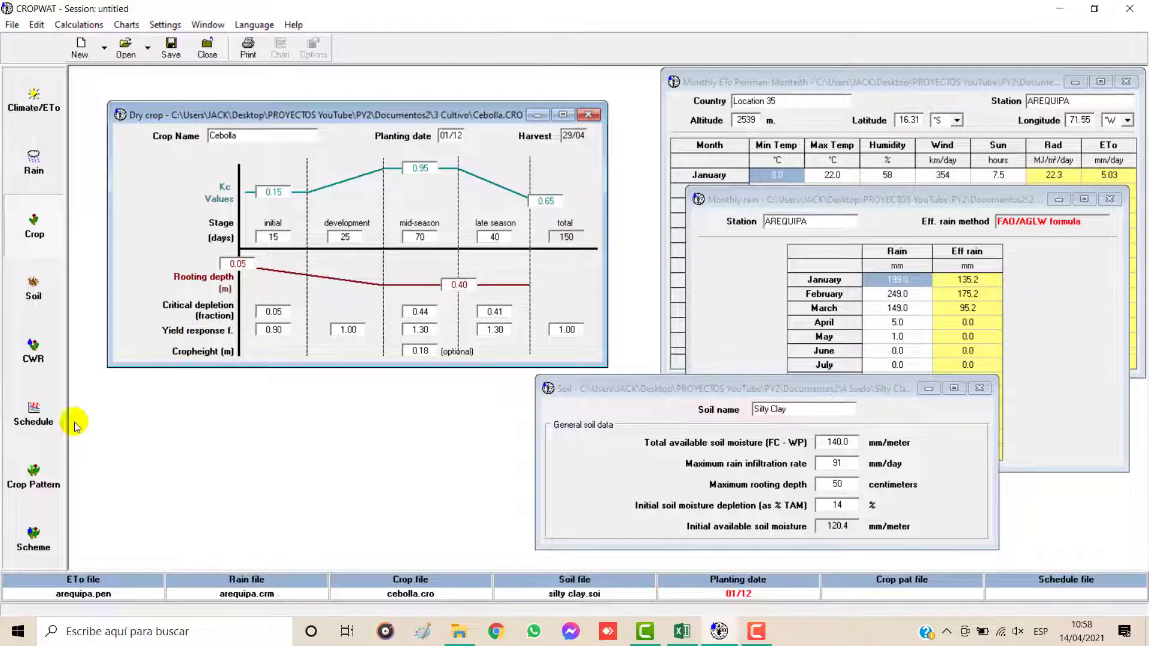
Step: Calculate Cebolla's crop water requirements, move the results window aside, and generate its irrigation schedule
{"action": "left_click", "coordinate": [33, 354]}
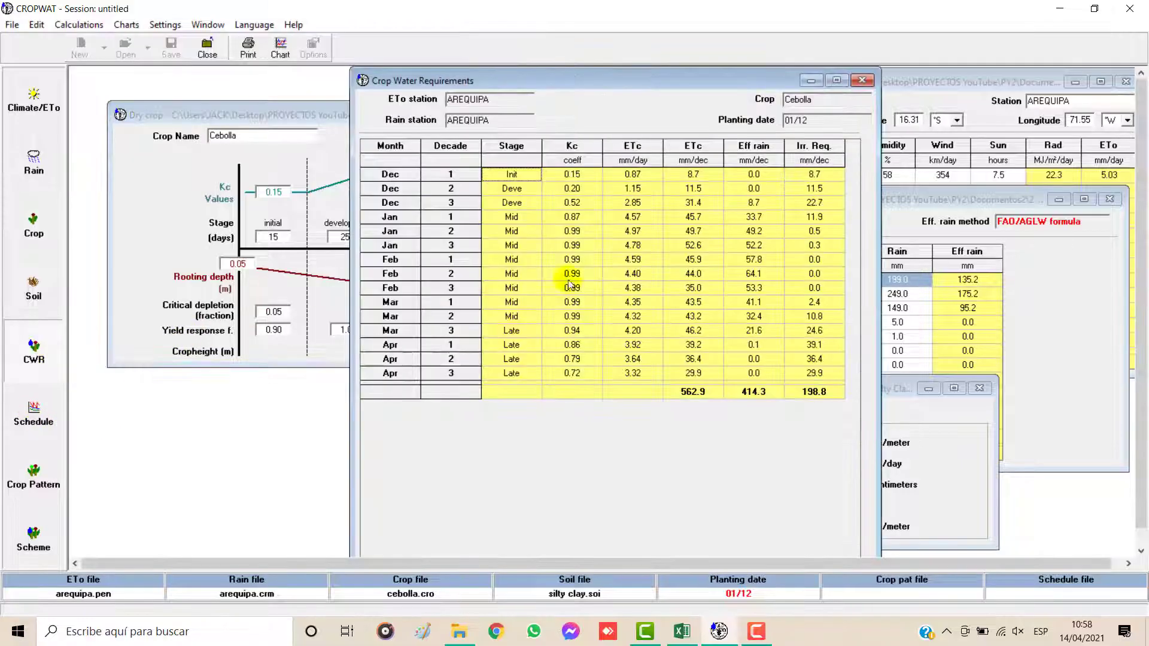
{"action": "left_click_drag", "start_coordinate": [617, 70], "coordinate": [579, 152]}
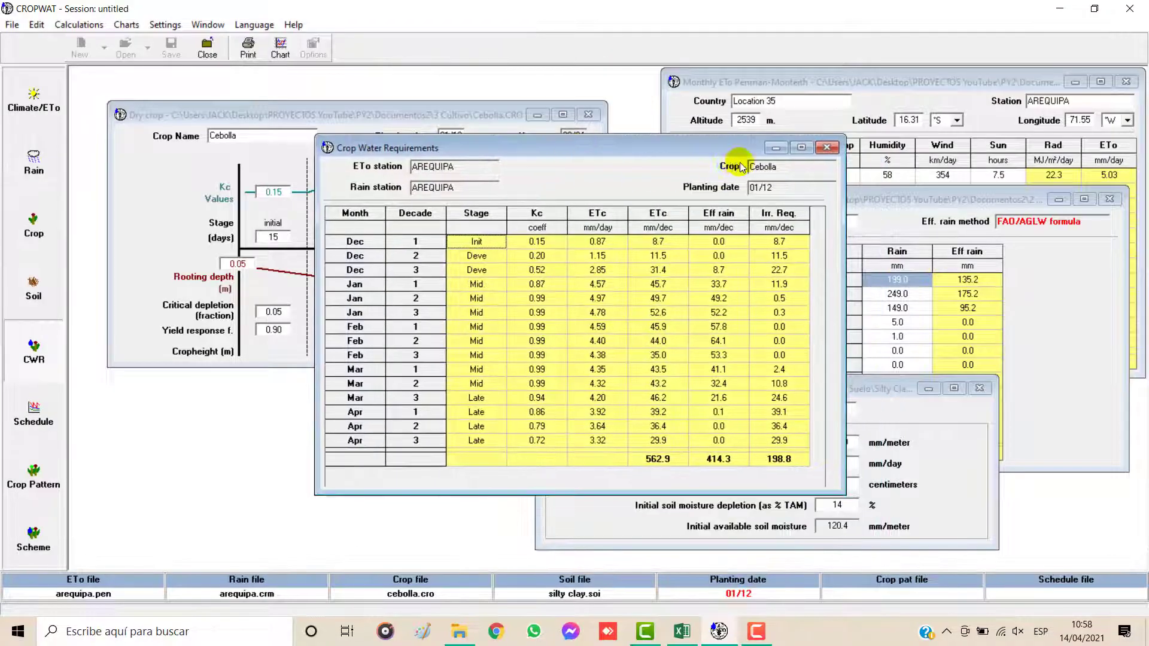
{"action": "left_click_drag", "start_coordinate": [727, 152], "coordinate": [513, 179]}
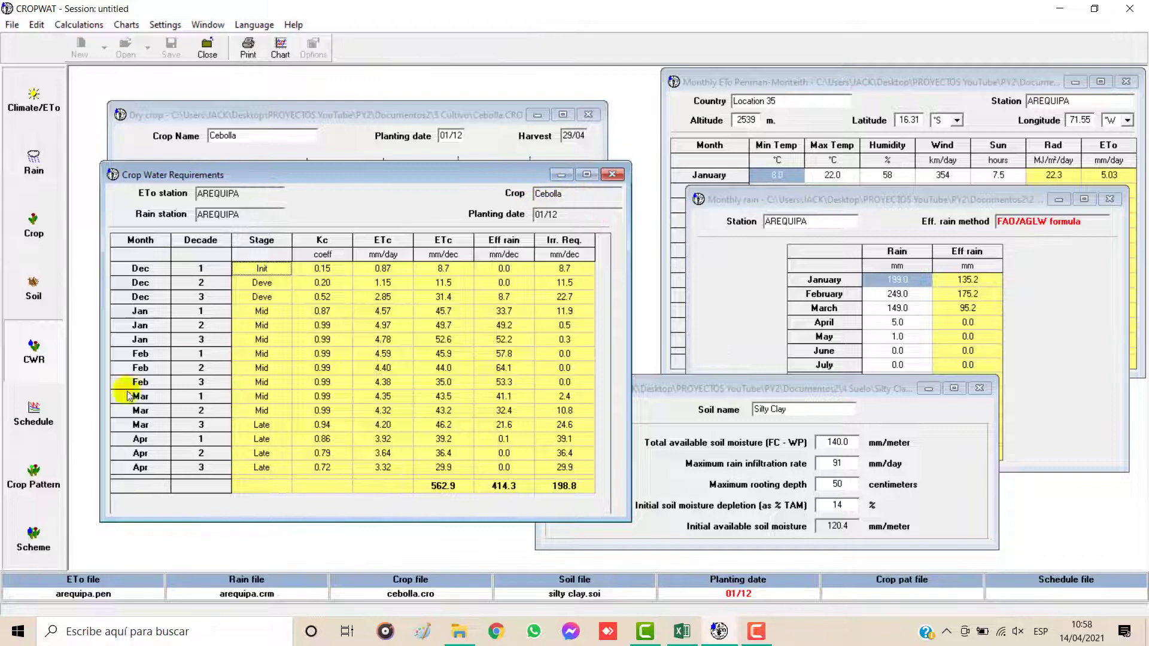
{"action": "left_click", "coordinate": [34, 413]}
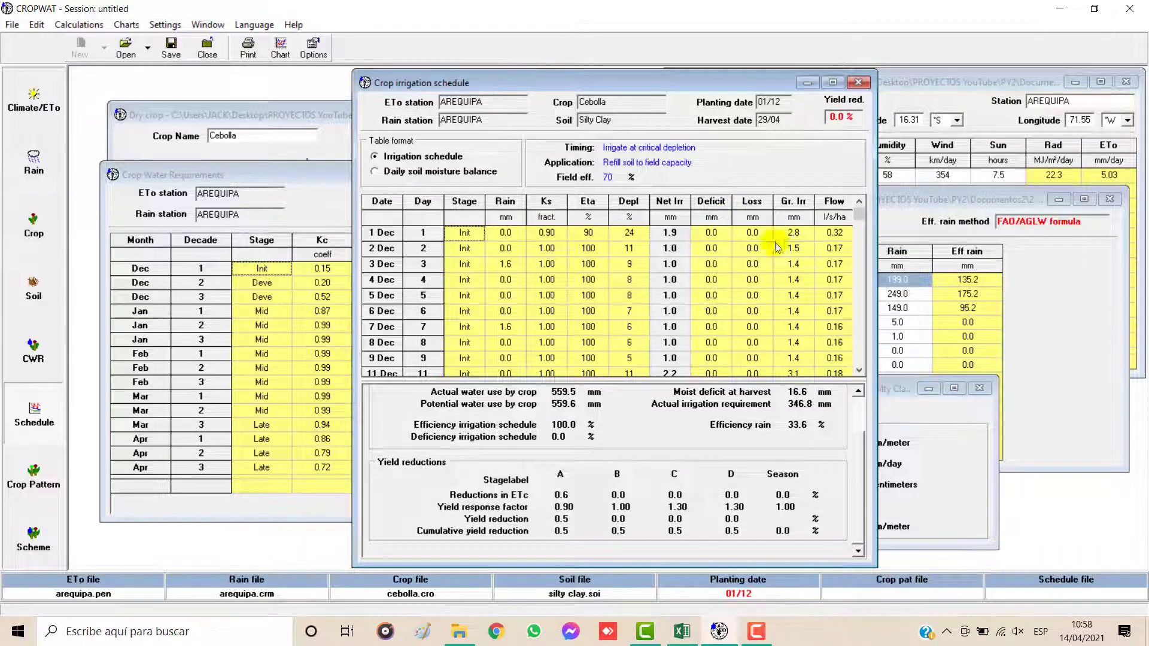
Step: Copy Cebolla's irrigation schedule table from CROPWAT with data and headers, and paste it at cell K67 of Excel's Programación sheet
{"action": "left_click", "coordinate": [682, 631]}
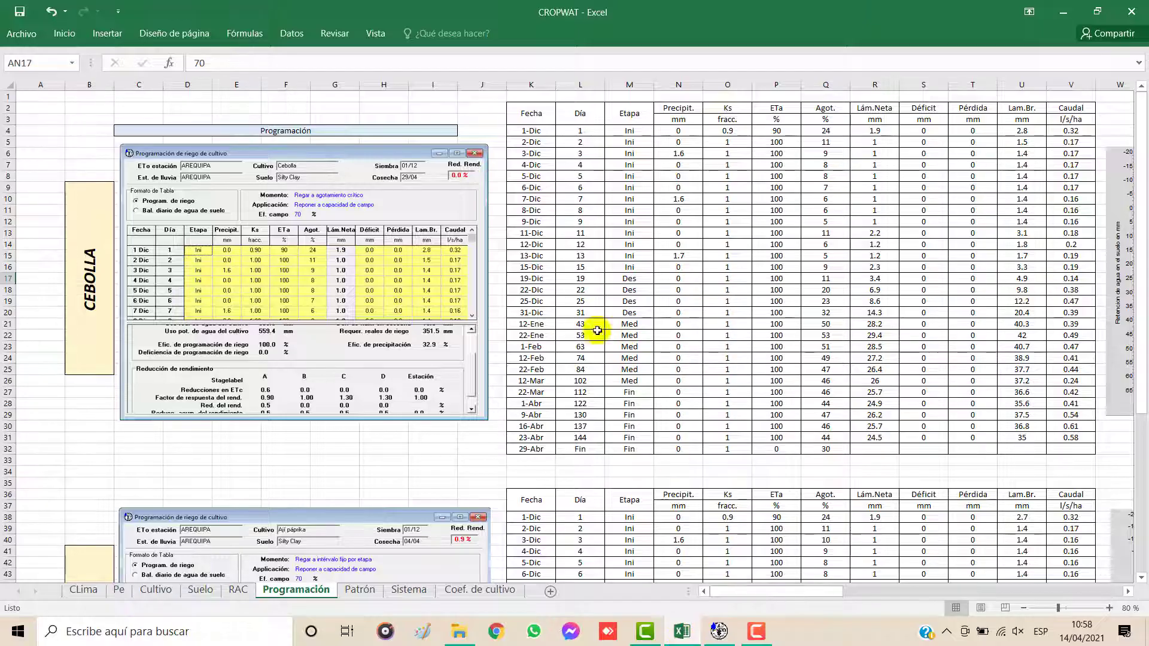
{"action": "left_click", "coordinate": [718, 630]}
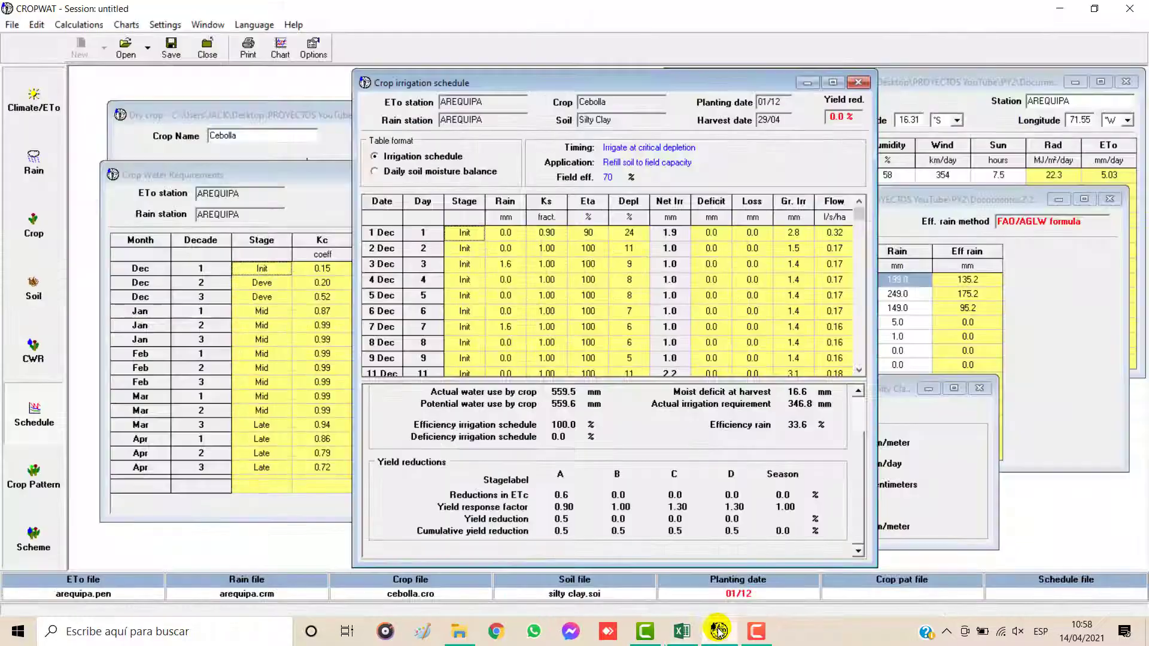
{"action": "right_click", "coordinate": [587, 265]}
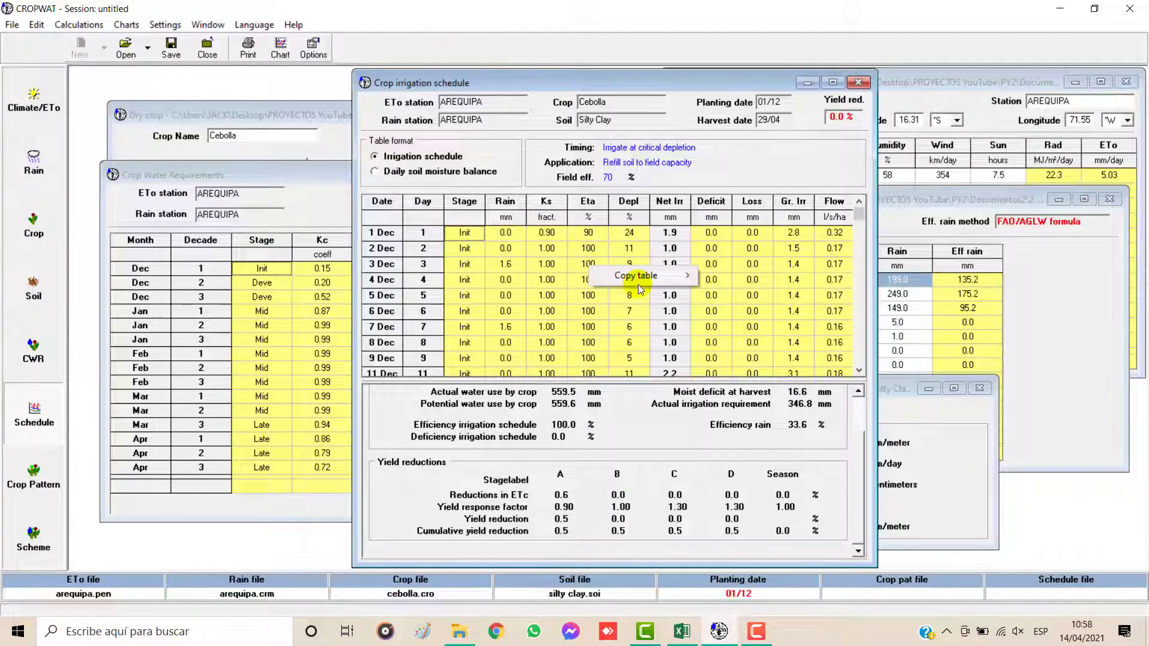
{"action": "mouse_move", "coordinate": [686, 278]}
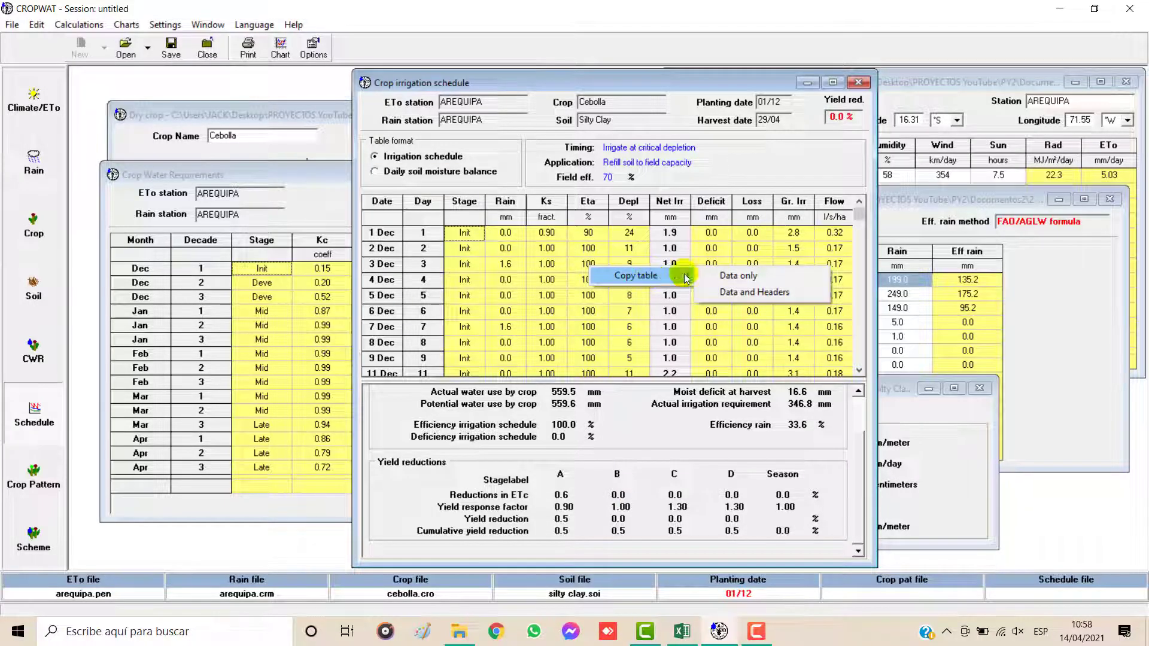
{"action": "left_click", "coordinate": [733, 292]}
{"action": "left_click", "coordinate": [682, 631]}
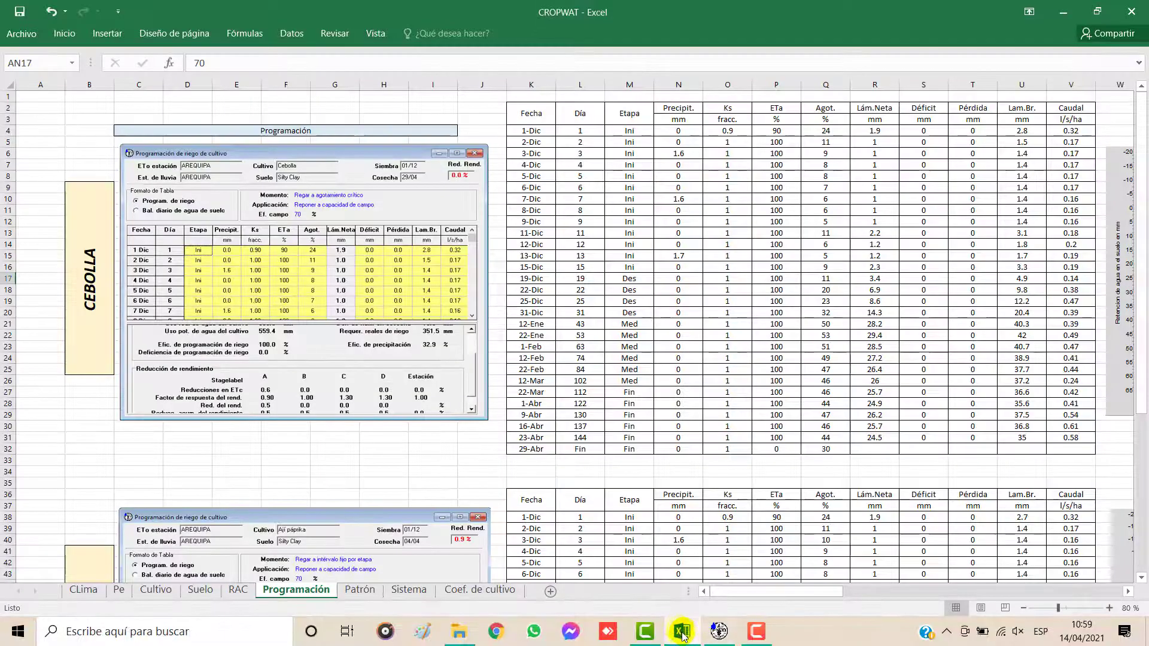
{"action": "scroll", "coordinate": [675, 405], "scroll_direction": "down", "scroll_amount": 13}
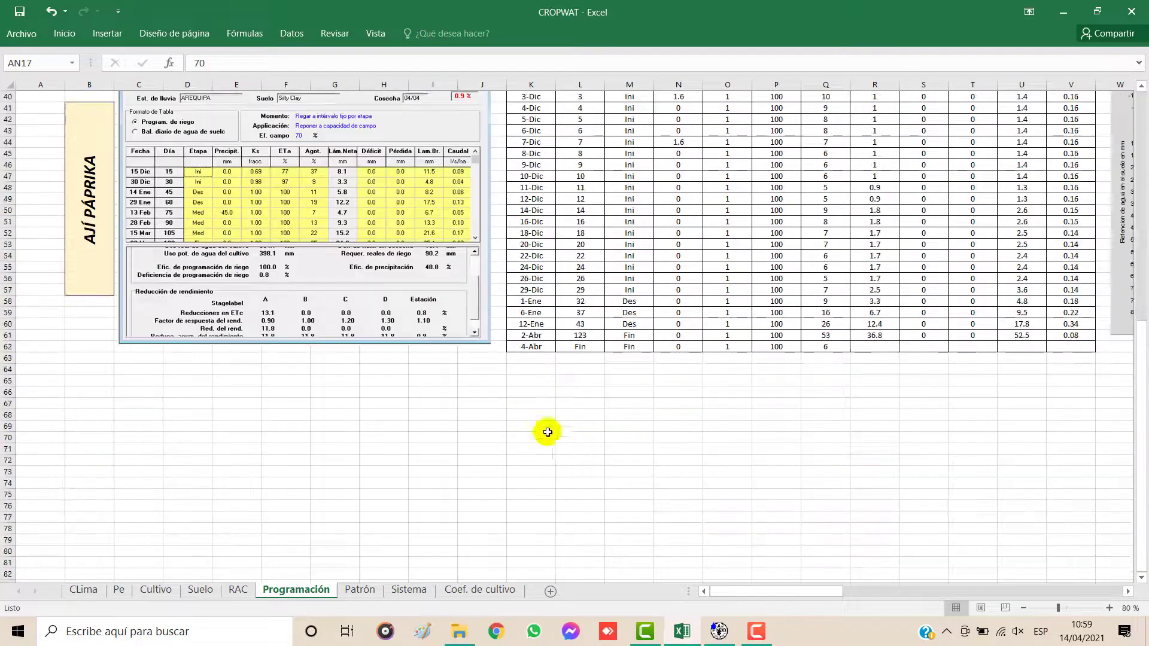
{"action": "left_click", "coordinate": [537, 406]}
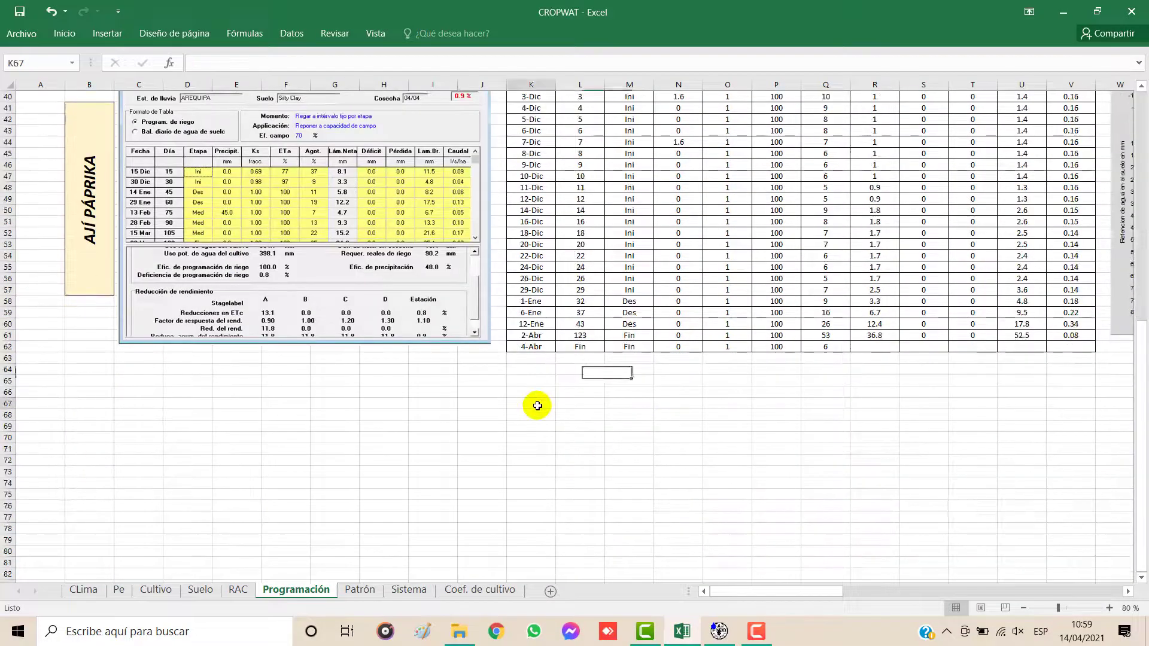
{"action": "key", "text": "ctrl+v"}
{"action": "scroll", "coordinate": [893, 496], "scroll_direction": "down", "scroll_amount": 3}
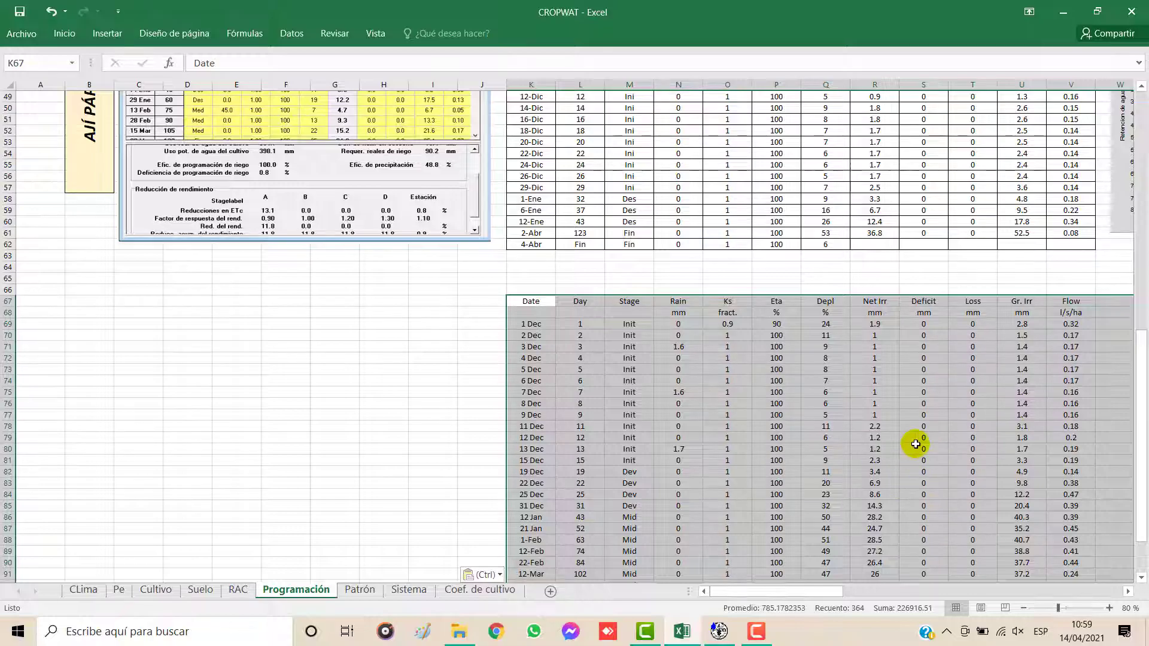
Step: Undo the paste of the irrigation schedule table in the Programación sheet
{"action": "key", "text": "ctrl+z"}
{"action": "scroll", "coordinate": [739, 441], "scroll_direction": "up", "scroll_amount": 16}
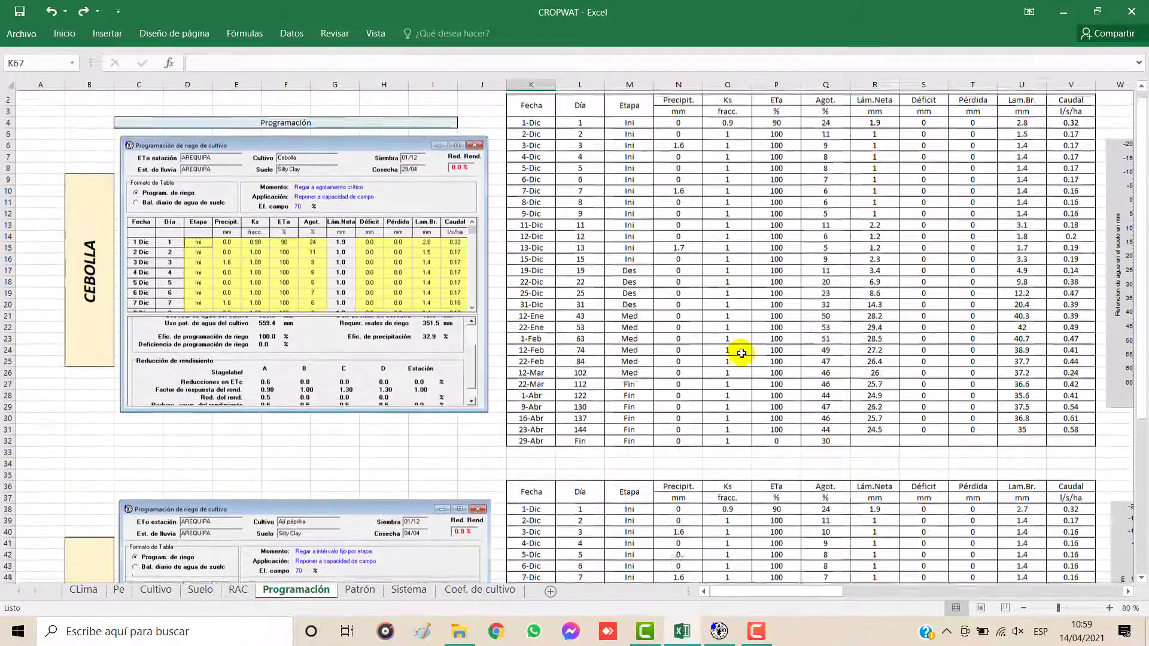
{"action": "scroll", "coordinate": [741, 353], "scroll_direction": "up", "scroll_amount": 1}
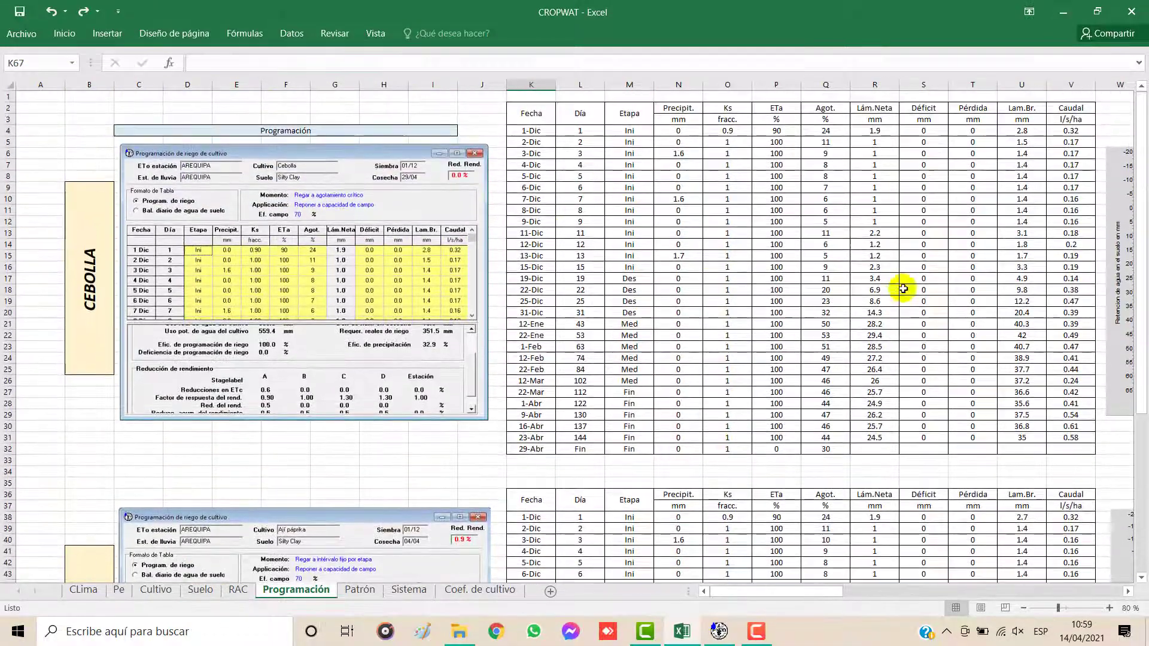
Step: Switch to CROPWAT, open the chart of Cebolla's irrigation schedule, and copy it as a bitmap
{"action": "left_click", "coordinate": [719, 633]}
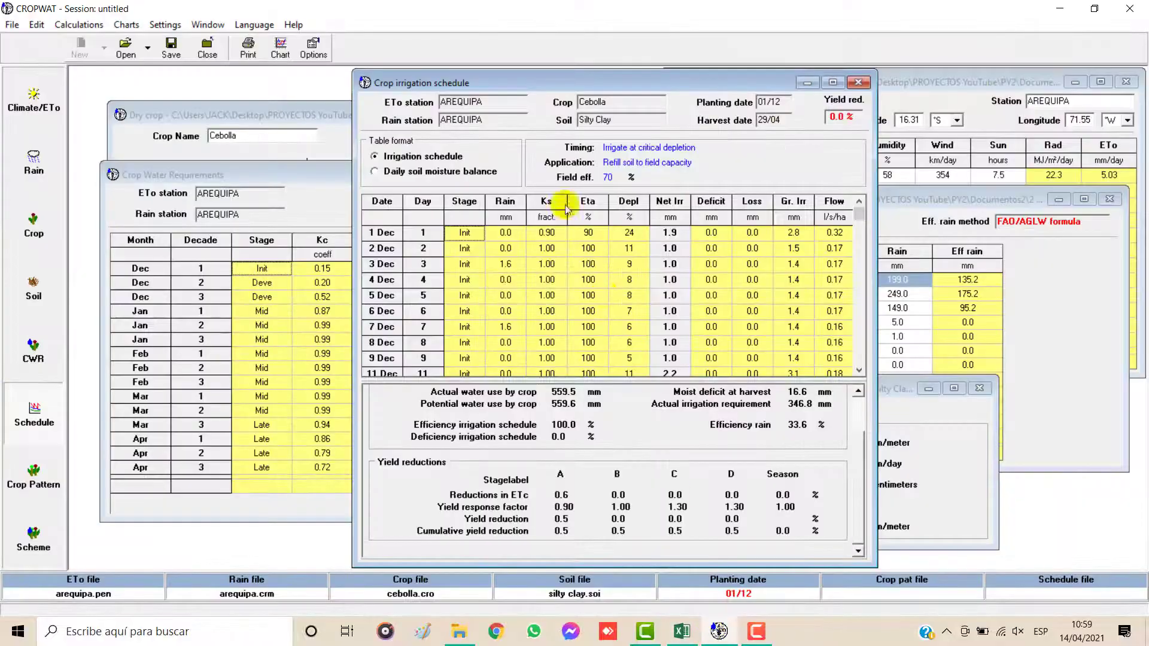
{"action": "left_click", "coordinate": [277, 48]}
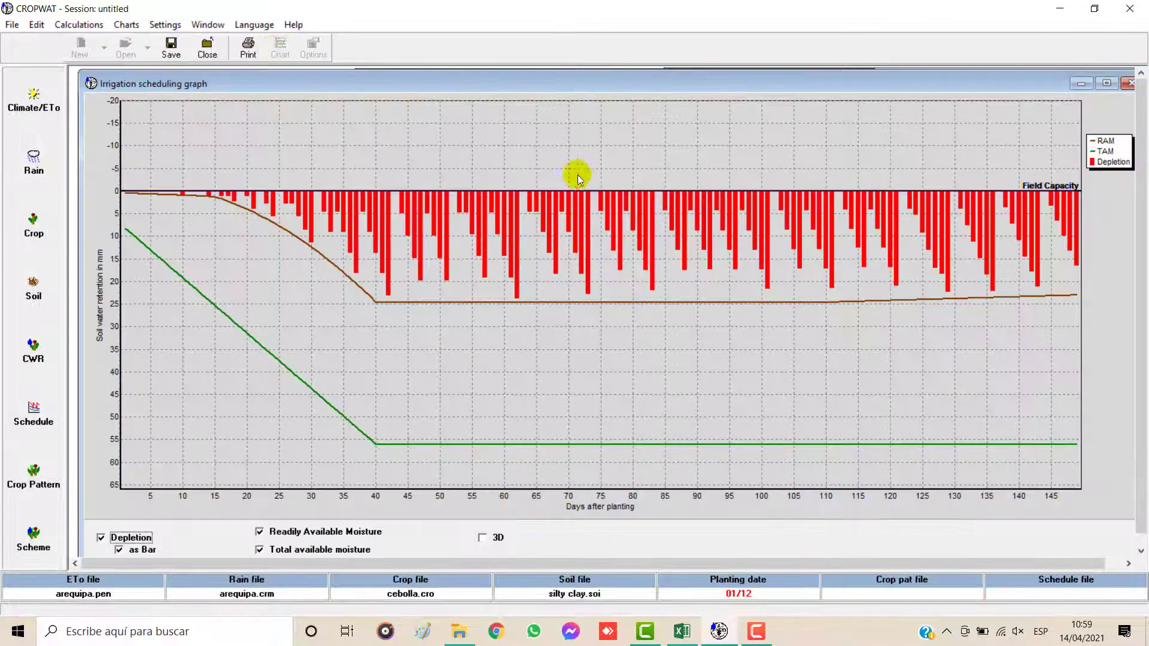
{"action": "right_click", "coordinate": [623, 228]}
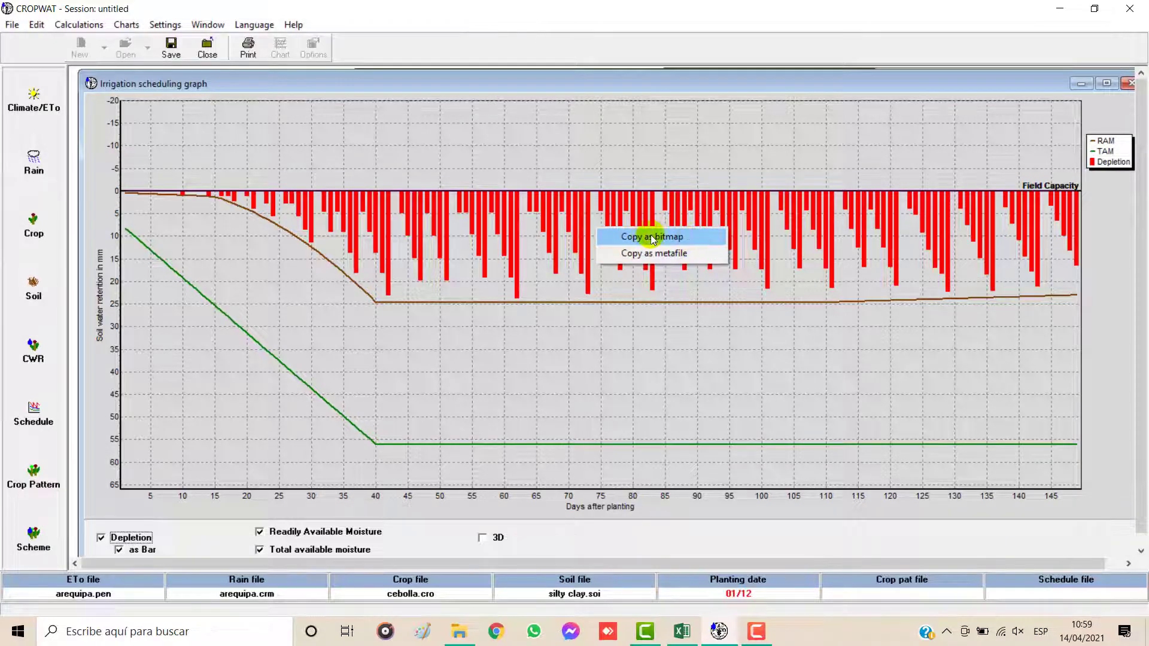
{"action": "left_click", "coordinate": [651, 237]}
Step: Paste the graph at cell X3 of Excel's Programación sheet, move it over the existing Cebolla chart, and delete it
{"action": "left_click", "coordinate": [683, 632]}
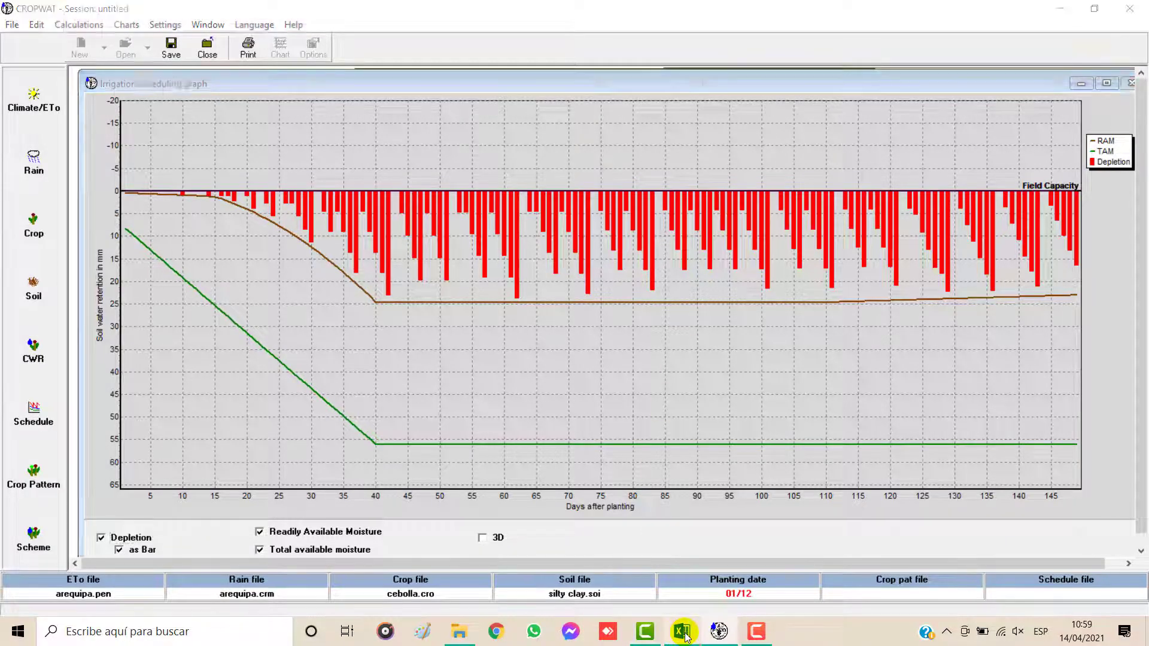
{"action": "scroll", "coordinate": [815, 349], "scroll_direction": "down", "scroll_amount": 7}
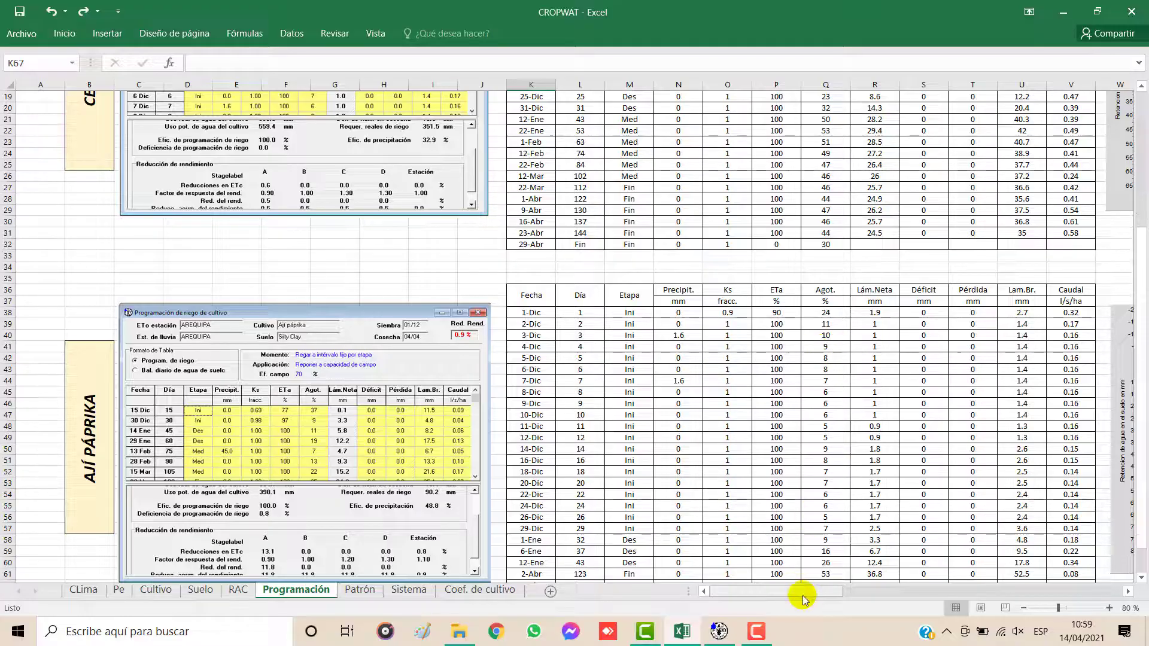
{"action": "scroll", "coordinate": [803, 600], "scroll_direction": "right", "scroll_amount": 5}
{"action": "scroll", "coordinate": [533, 359], "scroll_direction": "up", "scroll_amount": 6}
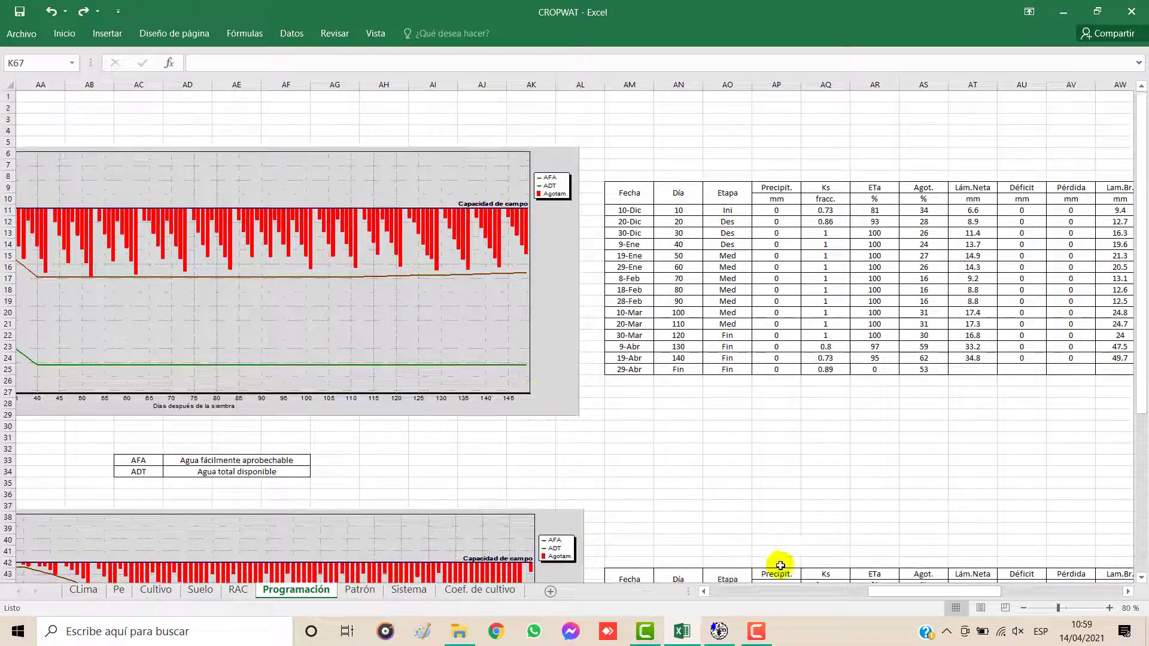
{"action": "left_click_drag", "start_coordinate": [867, 590], "coordinate": [820, 591]}
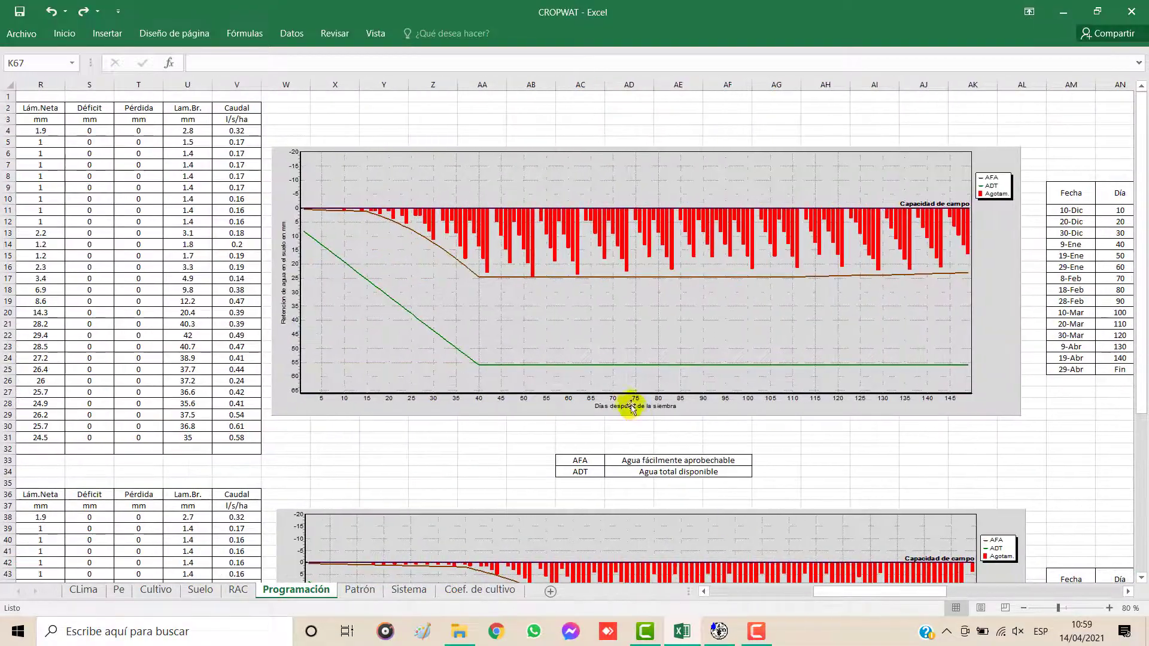
{"action": "left_click", "coordinate": [353, 118]}
{"action": "key", "text": "ctrl+v"}
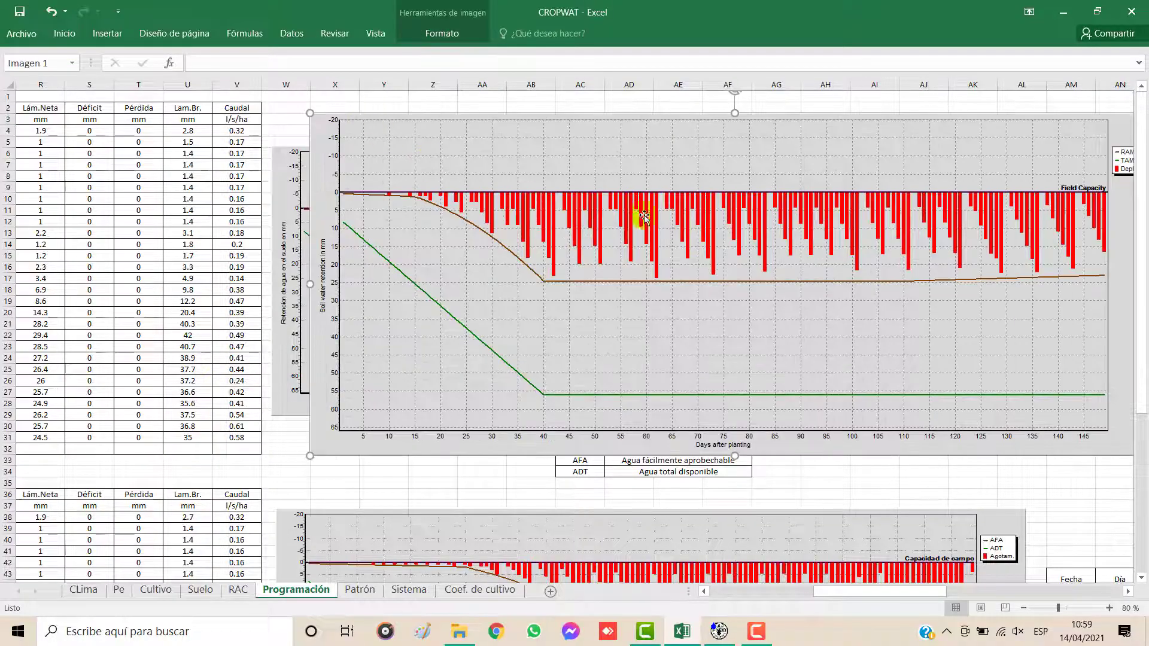
{"action": "left_click_drag", "start_coordinate": [701, 133], "coordinate": [615, 175]}
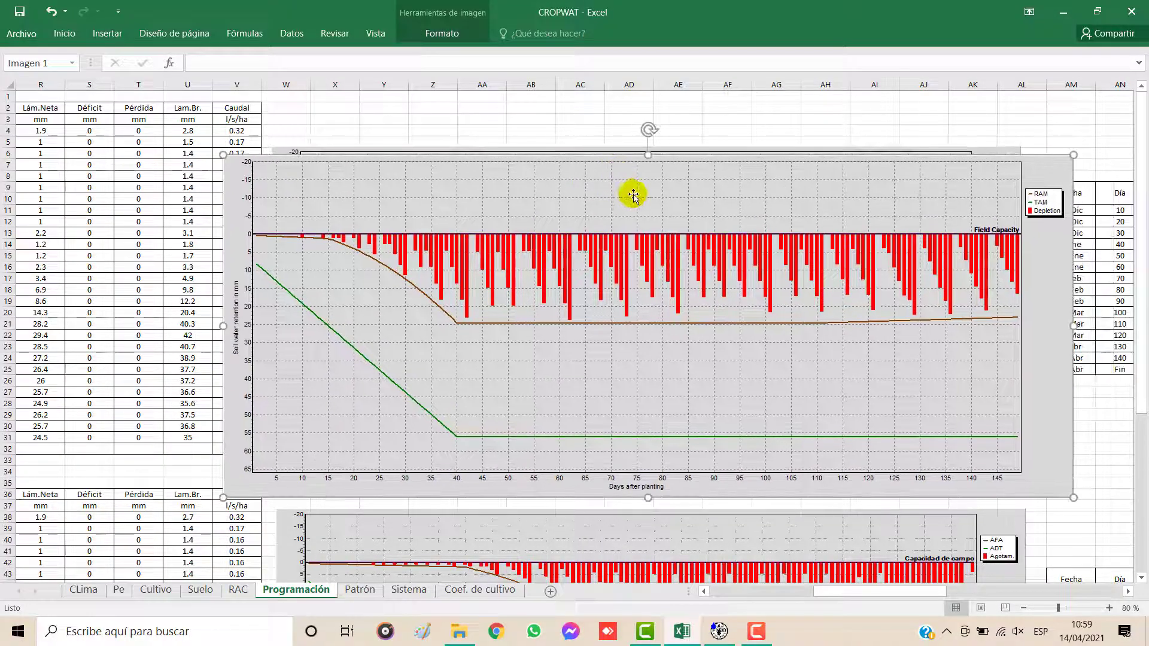
{"action": "key", "text": "Delete"}
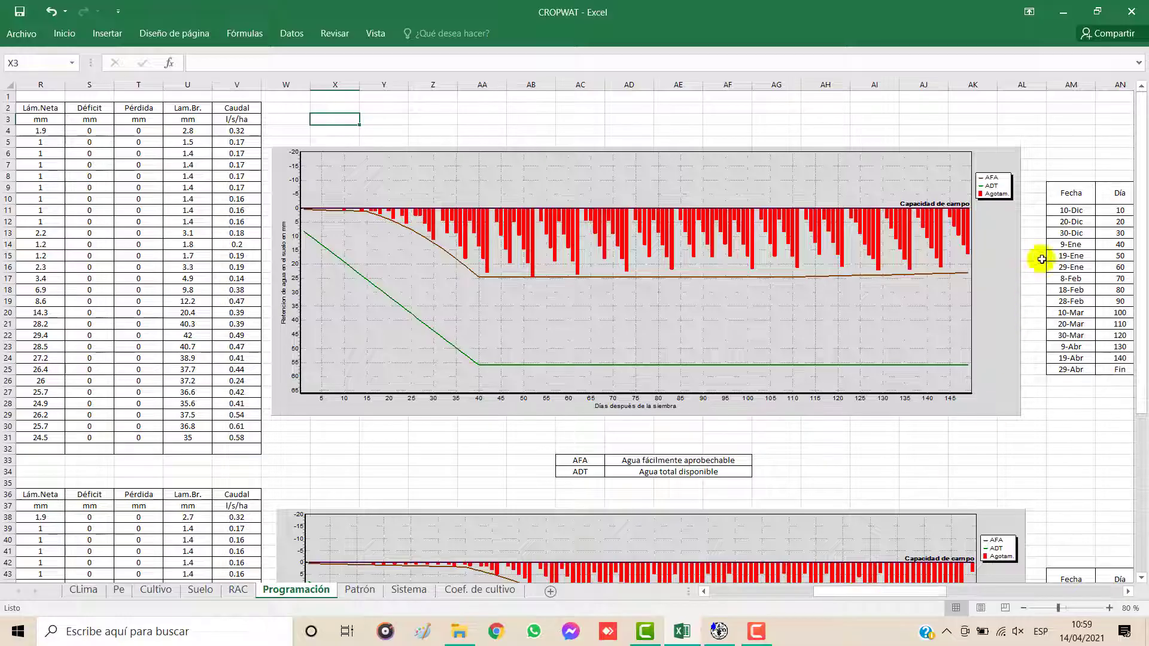
Step: Examine the irrigation dates in the Programación table starting 10-Dic and the number of irrigation days on the RAC sheet
{"action": "left_click_drag", "start_coordinate": [948, 595], "coordinate": [1005, 594]}
{"action": "left_click_drag", "start_coordinate": [580, 210], "coordinate": [578, 358]}
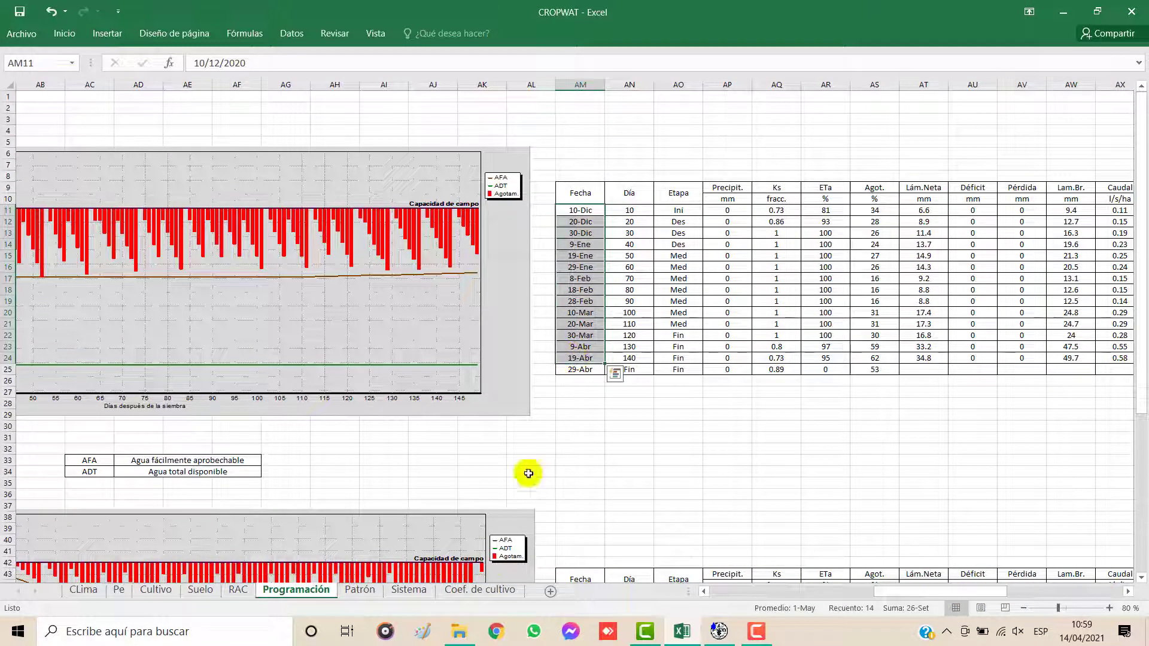
{"action": "left_click", "coordinate": [242, 591]}
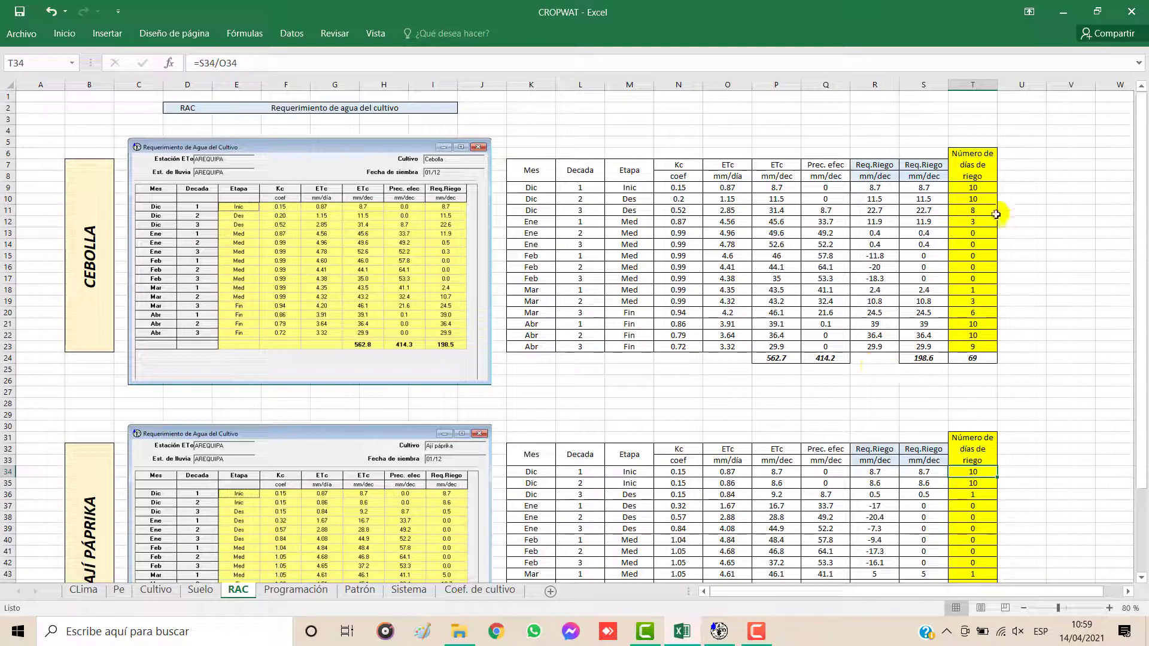
{"action": "left_click", "coordinate": [976, 200]}
{"action": "left_click_drag", "start_coordinate": [976, 207], "coordinate": [972, 518]}
{"action": "scroll", "coordinate": [979, 426], "scroll_direction": "down", "scroll_amount": 3}
{"action": "left_click", "coordinate": [989, 339]}
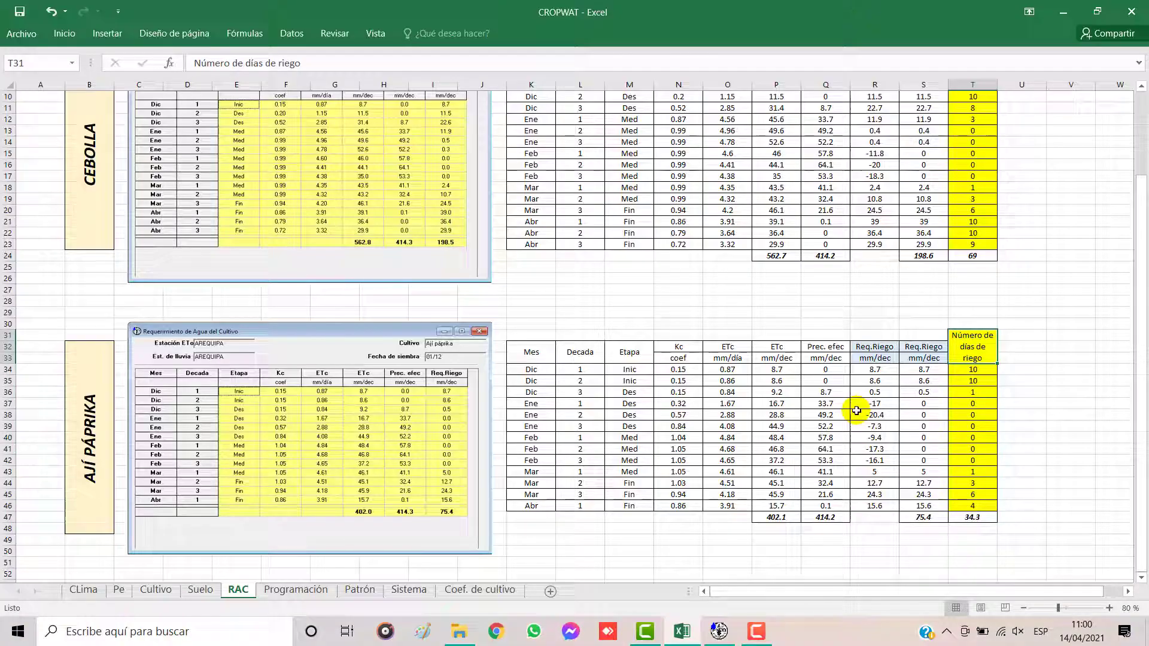
Step: Compare Cebolla's critical-depletion schedule with its 10-day interval schedule on the Programación sheet
{"action": "left_click", "coordinate": [323, 591]}
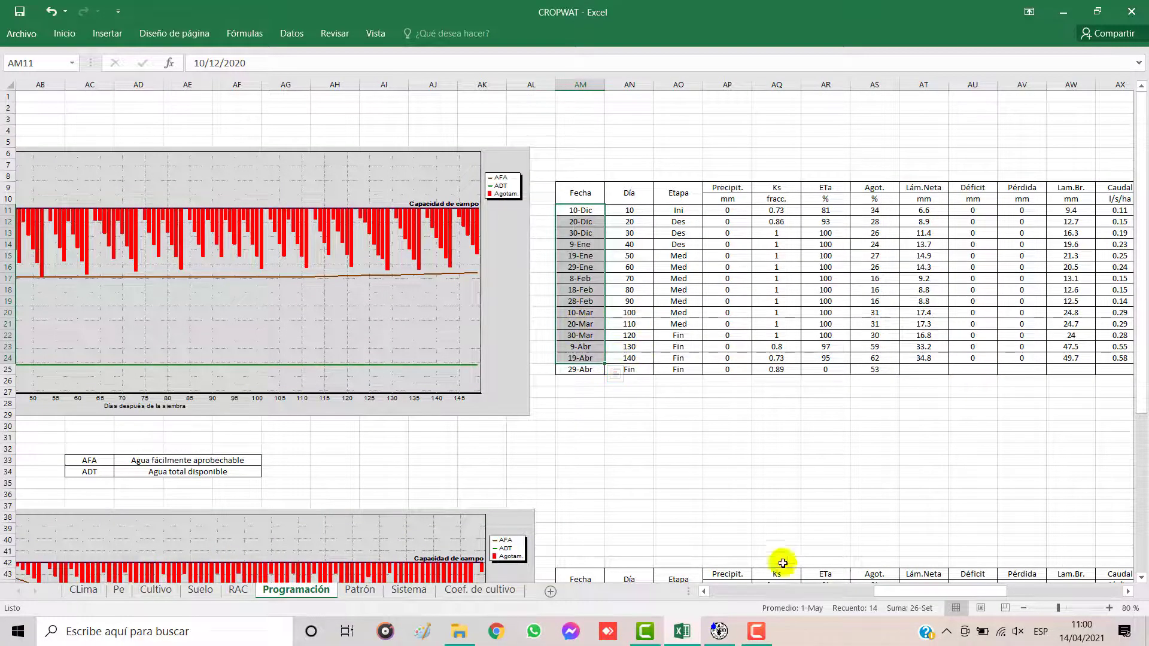
{"action": "left_click_drag", "start_coordinate": [875, 591], "coordinate": [721, 592]}
{"action": "left_click_drag", "start_coordinate": [441, 176], "coordinate": [448, 335]}
{"action": "left_click", "coordinate": [678, 370]}
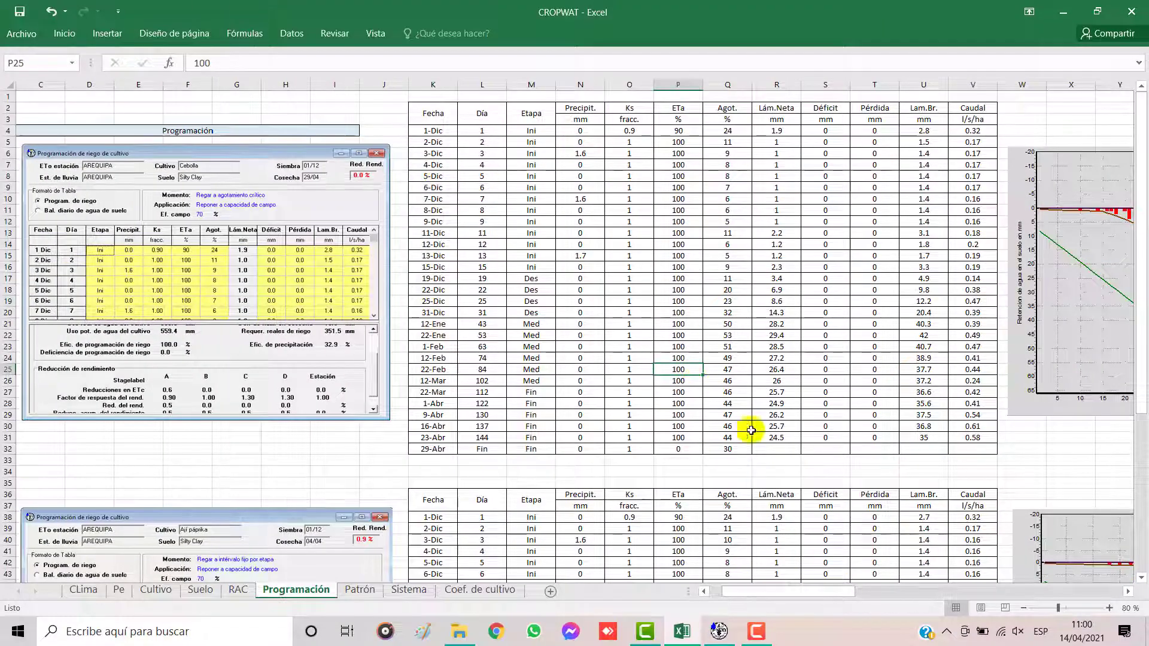
{"action": "left_click_drag", "start_coordinate": [817, 592], "coordinate": [967, 599]}
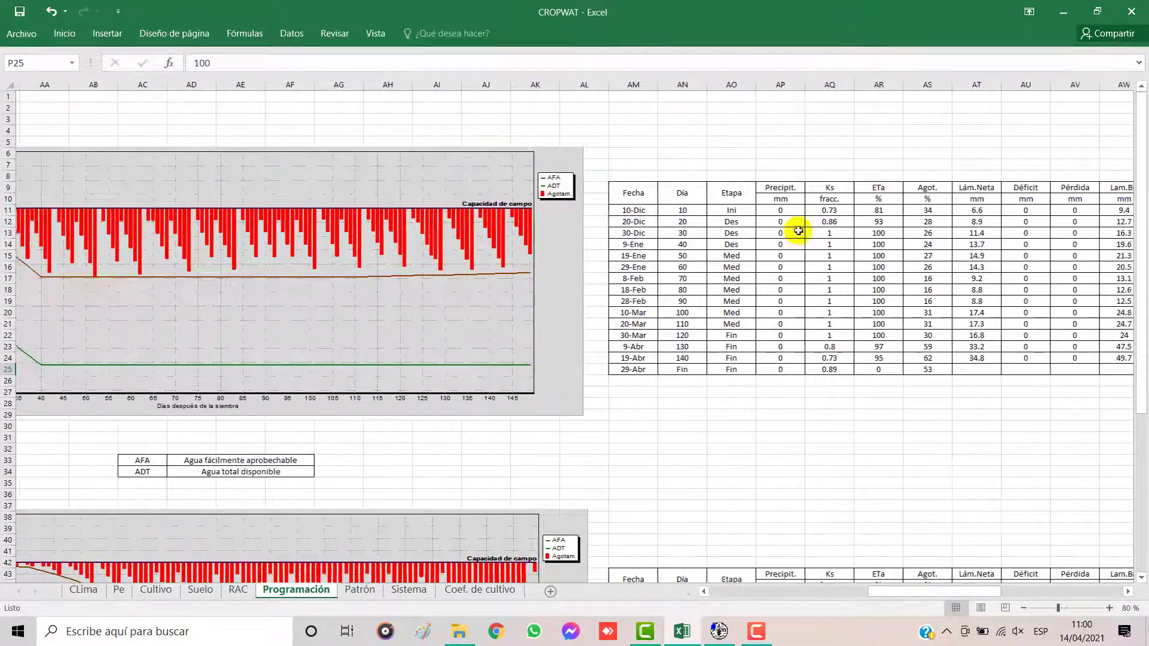
Step: Switch to CROPWAT, close the irrigation scheduling graph, and shift the crop irrigation schedule window slightly
{"action": "left_click", "coordinate": [730, 634]}
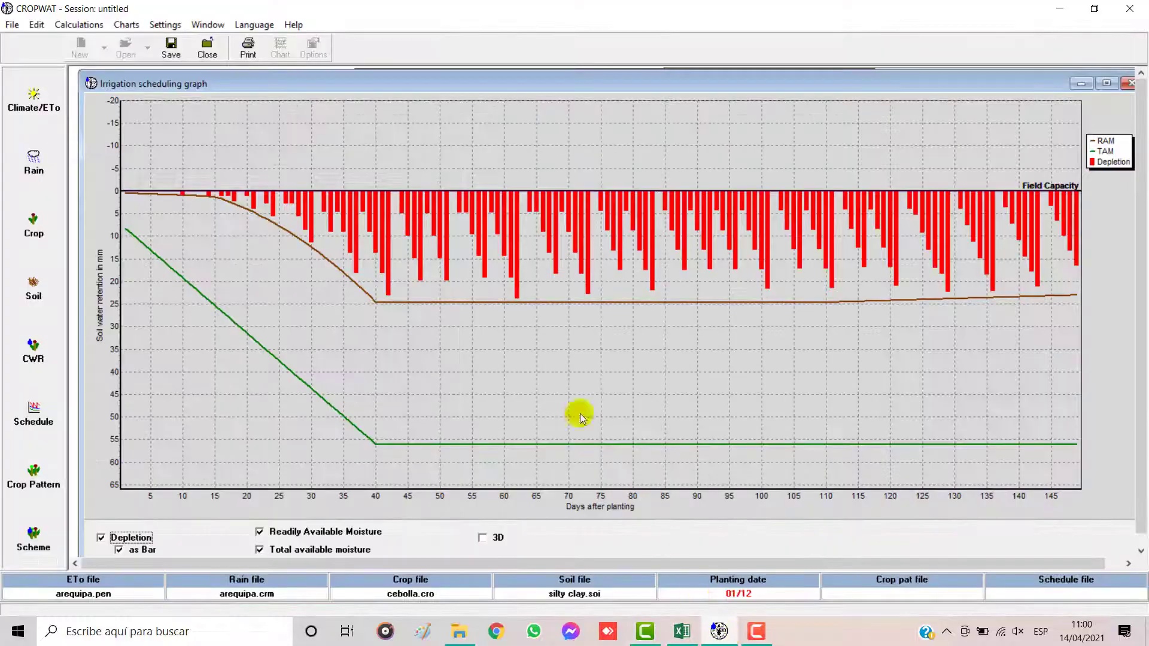
{"action": "left_click", "coordinate": [1129, 85]}
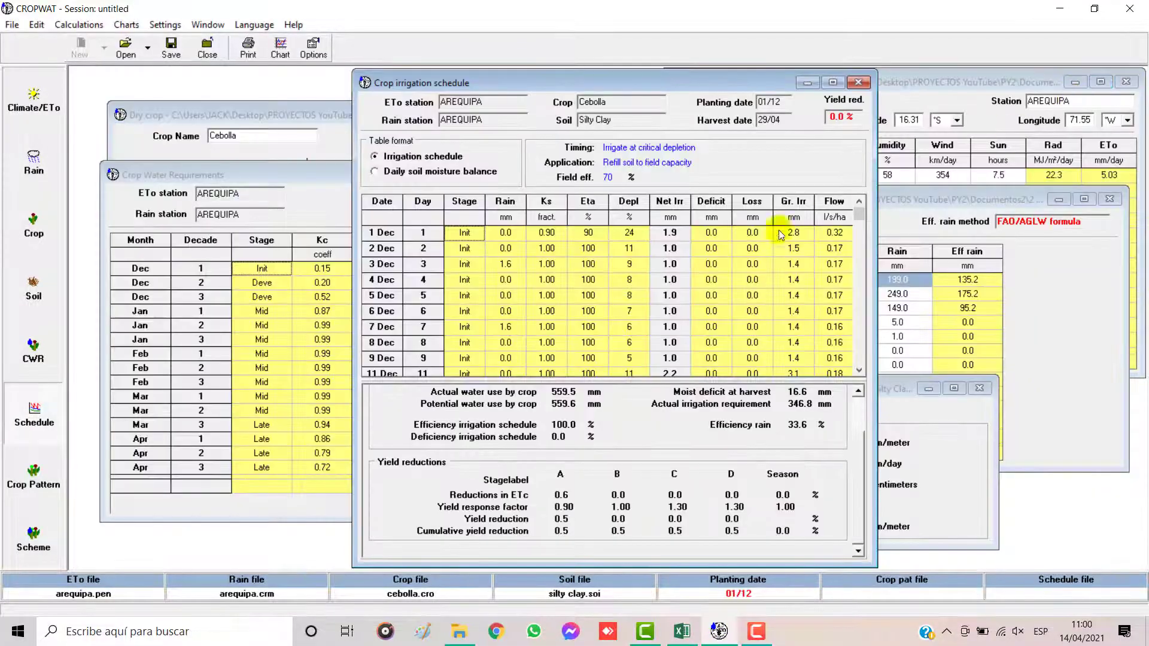
{"action": "left_click_drag", "start_coordinate": [589, 86], "coordinate": [575, 85]}
Step: Change Cebolla's irrigation timing to a fixed interval per stage, with 10 days for every stage
{"action": "left_click", "coordinate": [313, 47]}
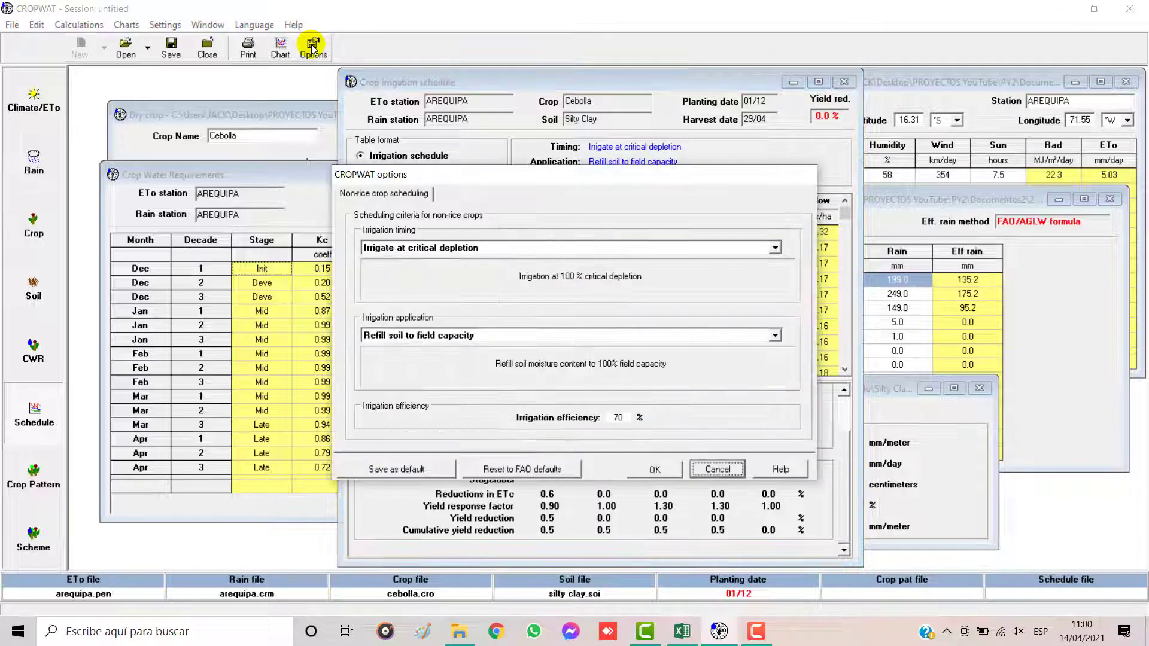
{"action": "left_click", "coordinate": [775, 248]}
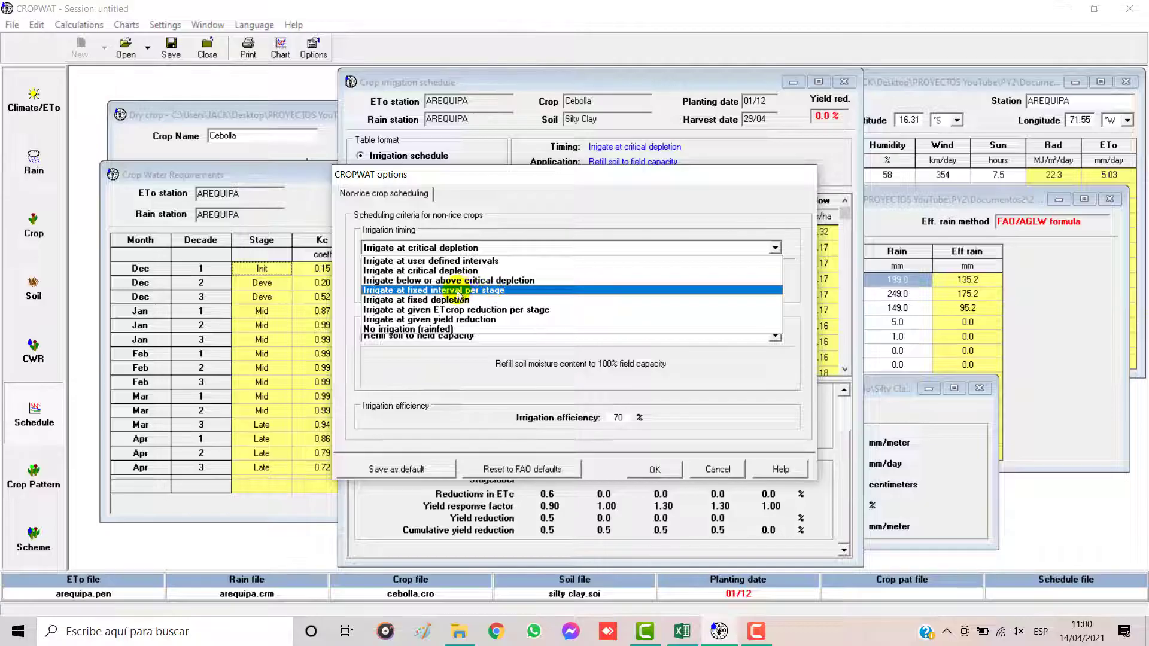
{"action": "left_click", "coordinate": [471, 291]}
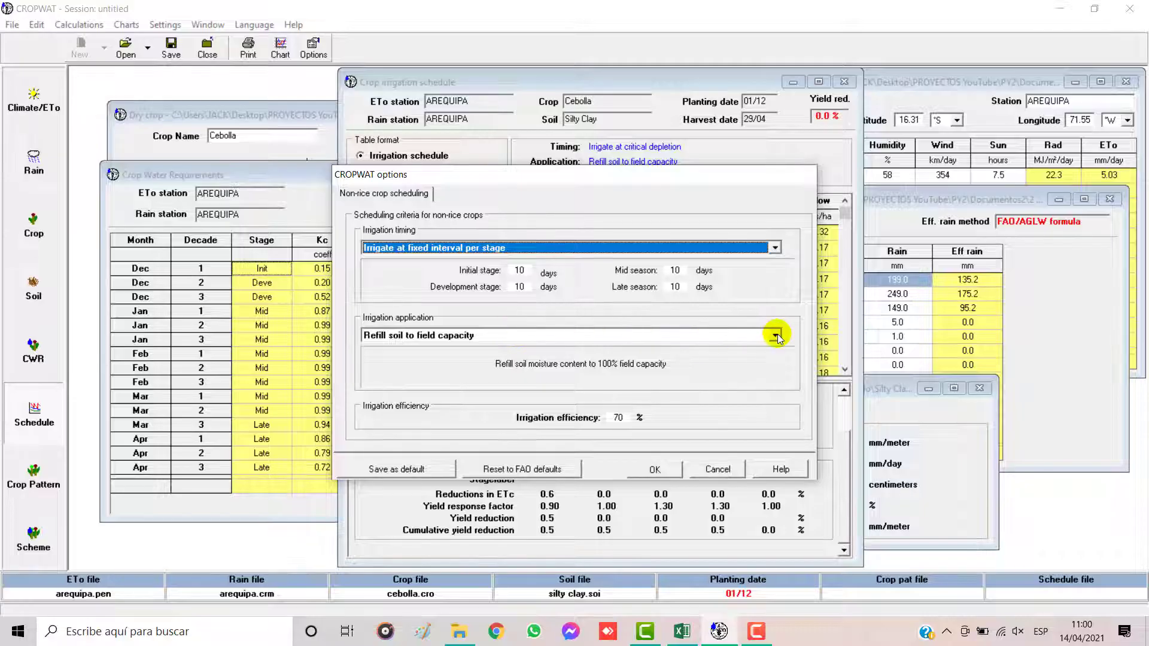
{"action": "left_click", "coordinate": [521, 271]}
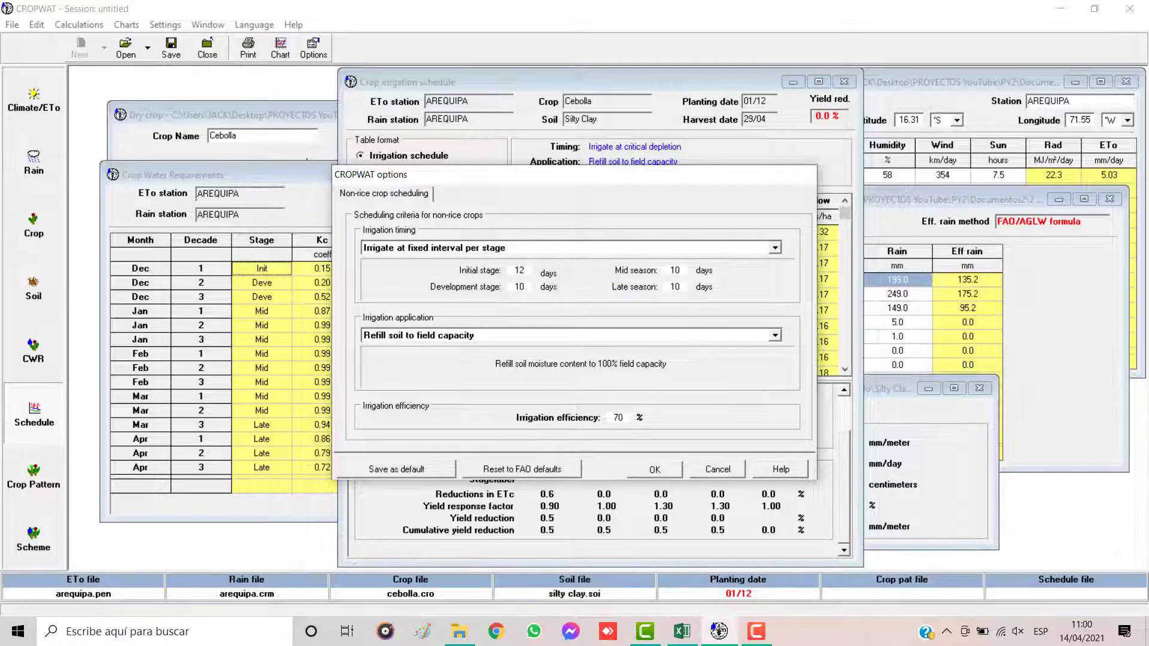
{"action": "left_click", "coordinate": [520, 287]}
{"action": "left_click", "coordinate": [676, 470]}
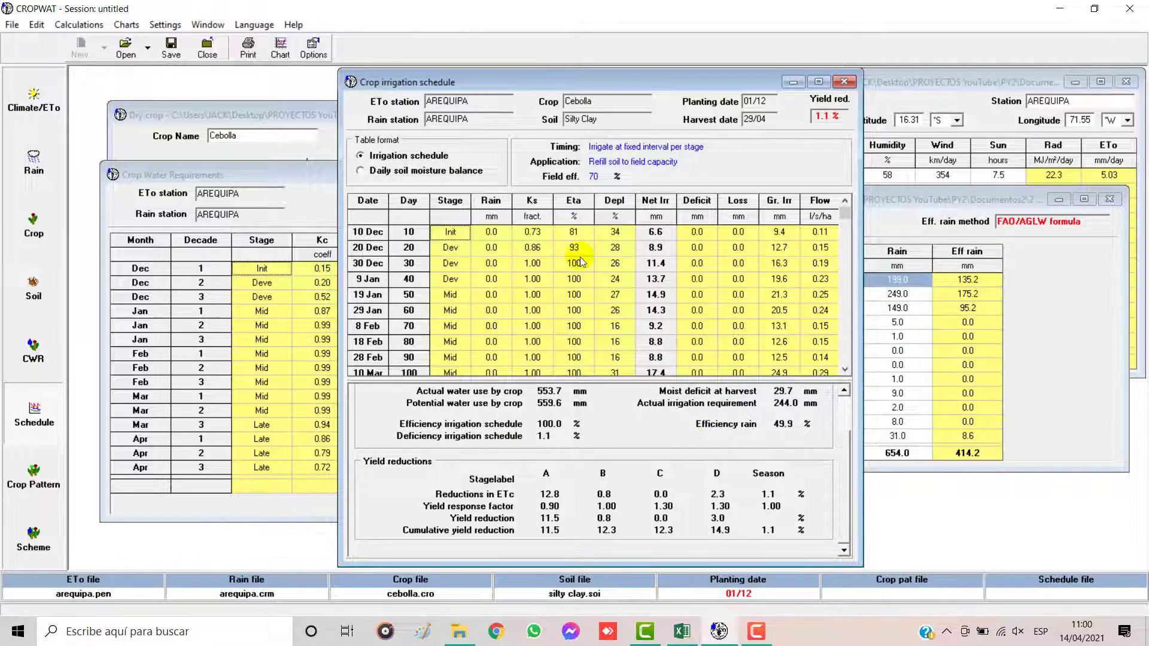
Step: Copy the fixed-interval irrigation schedule table with data and headers, and switch to Excel's Programación sheet
{"action": "right_click", "coordinate": [495, 283]}
{"action": "mouse_move", "coordinate": [539, 288]}
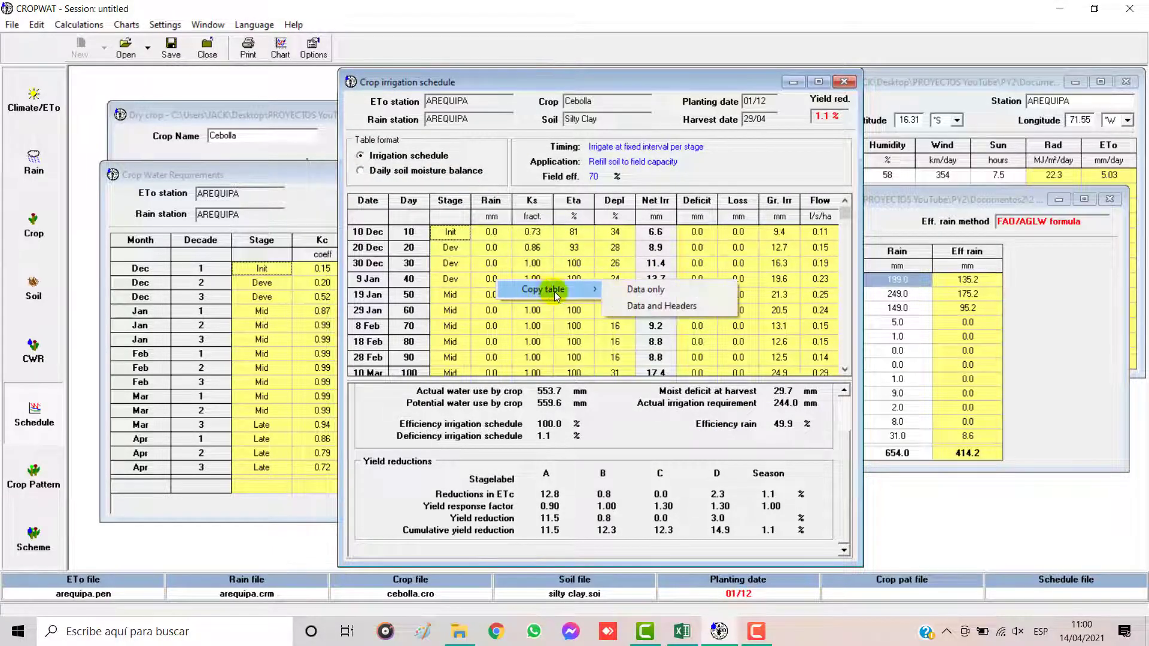
{"action": "left_click", "coordinate": [646, 308]}
{"action": "left_click", "coordinate": [686, 630]}
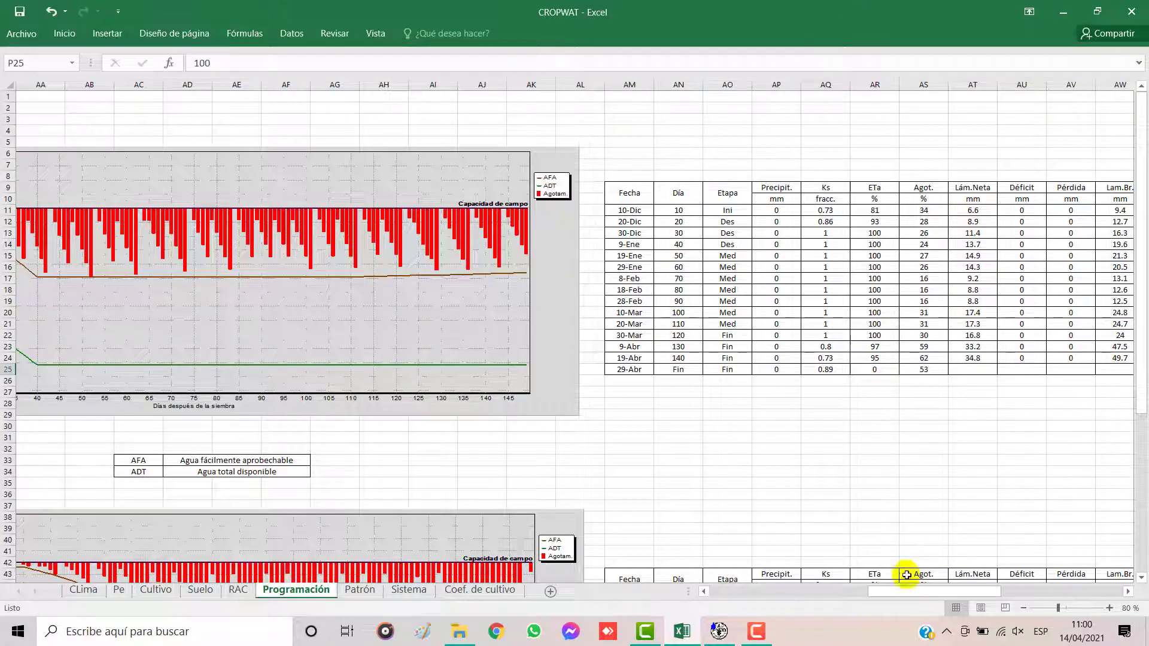
Step: Try pasting the copied schedule below Cebolla's fixed-interval table at cell AM26, and undo the paste
{"action": "left_click_drag", "start_coordinate": [925, 591], "coordinate": [966, 589]}
{"action": "left_click", "coordinate": [376, 391]}
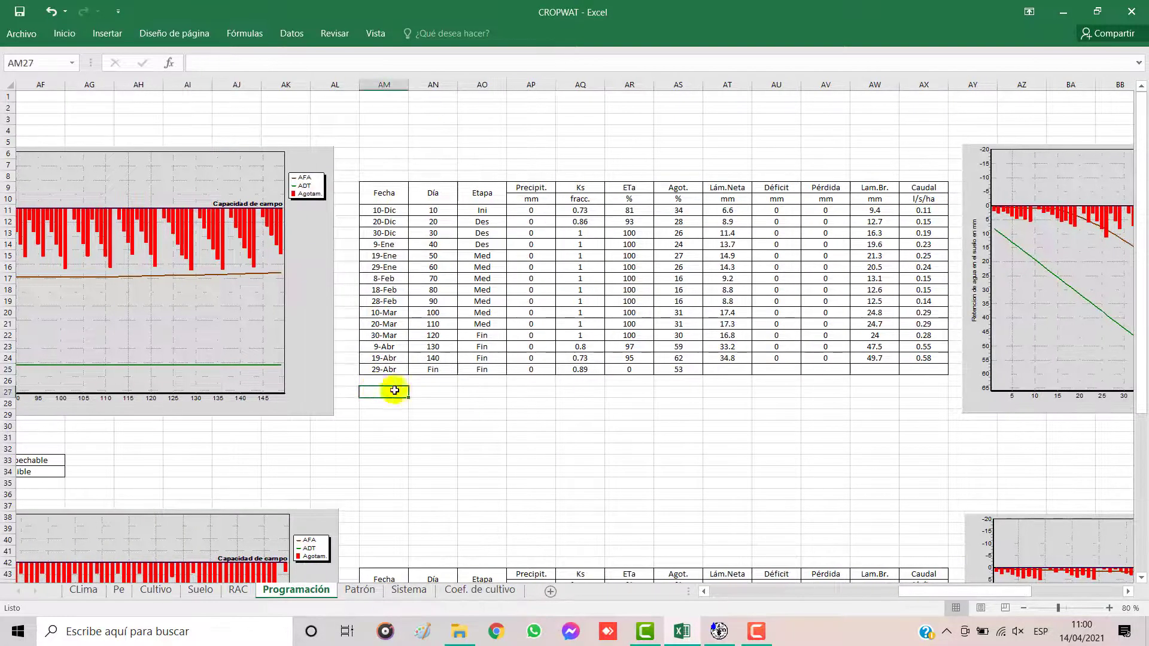
{"action": "key", "text": "ctrl+v"}
{"action": "left_click", "coordinate": [701, 281]}
{"action": "key", "text": "ctrl+v"}
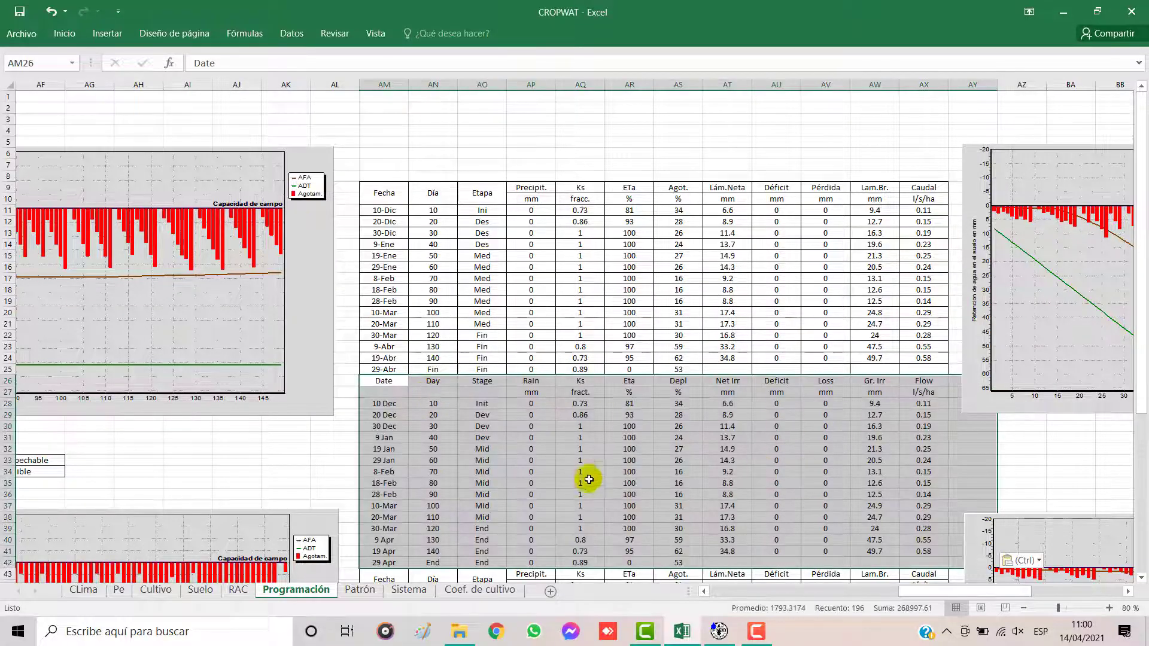
{"action": "key", "text": "ctrl+z"}
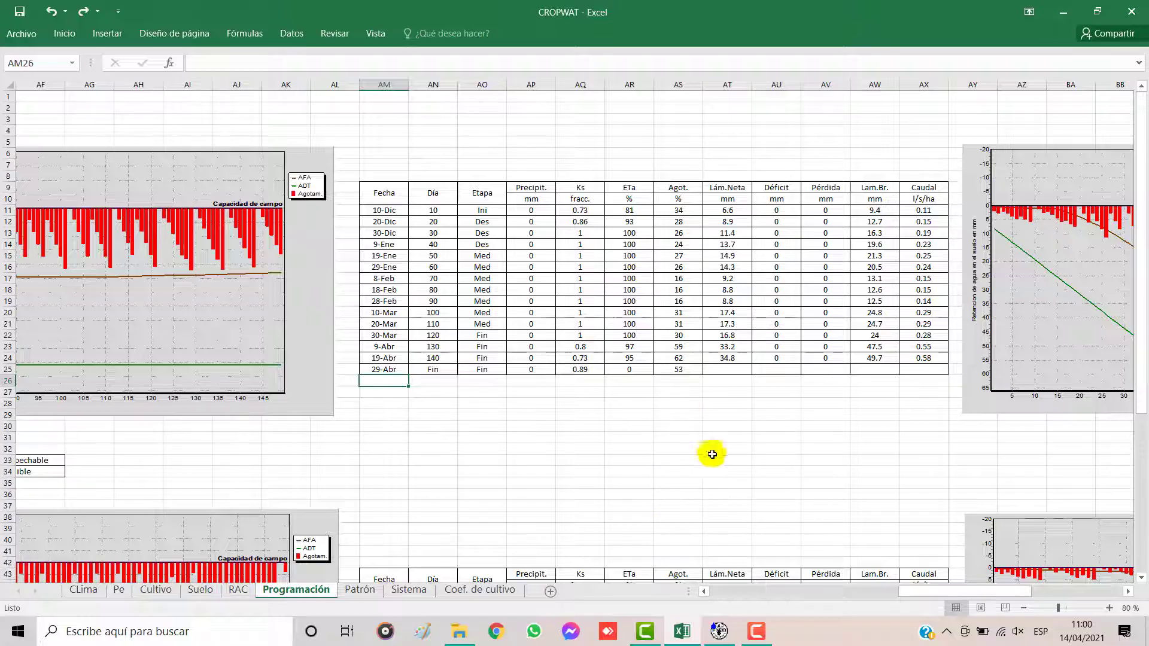
{"action": "left_click", "coordinate": [891, 188]}
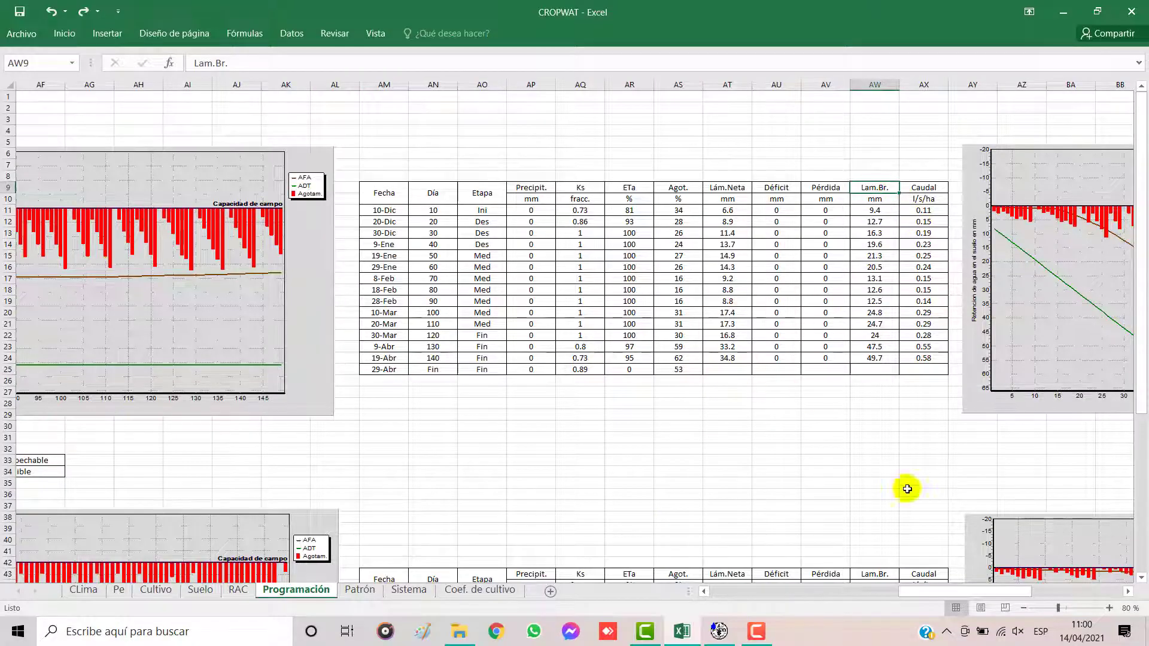
Step: Display Cebolla's irrigation scheduling graph in CROPWAT, close it, and compare it with the fixed-interval graph on Excel's Programación sheet
{"action": "left_click", "coordinate": [713, 631]}
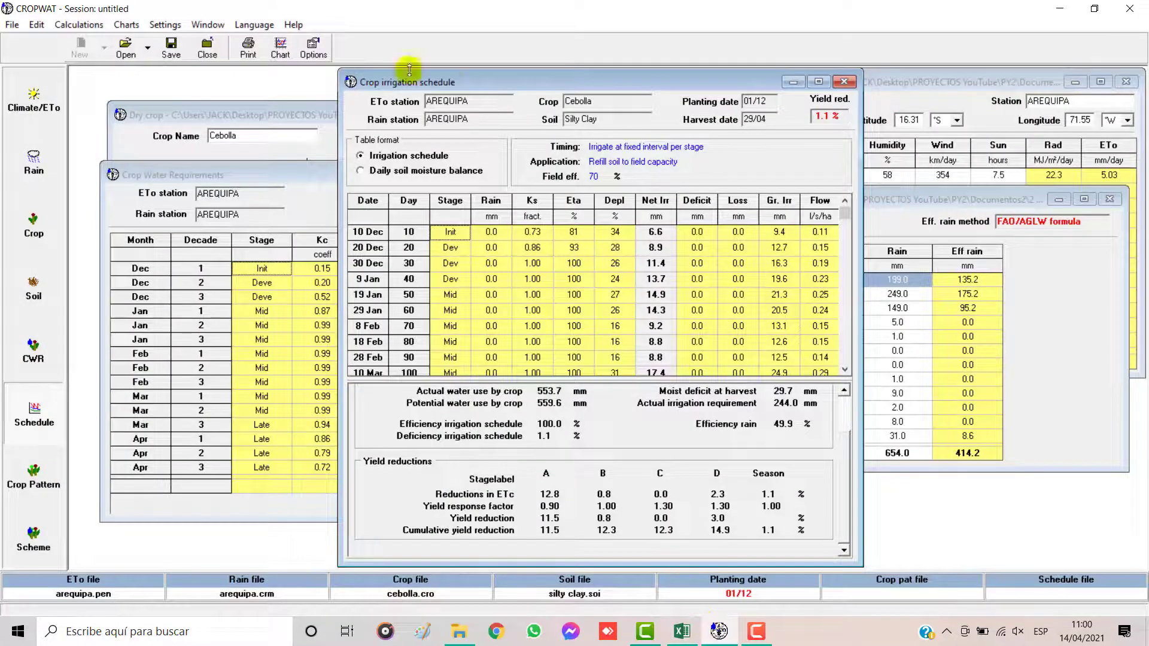
{"action": "left_click", "coordinate": [281, 47]}
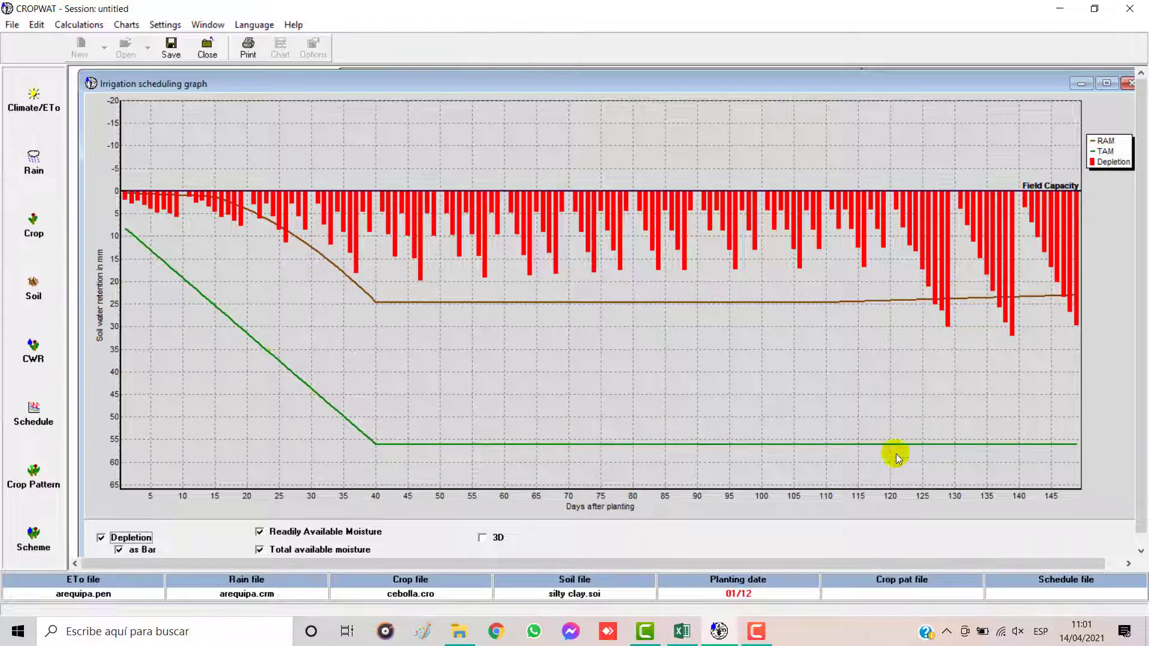
{"action": "left_click", "coordinate": [1131, 88]}
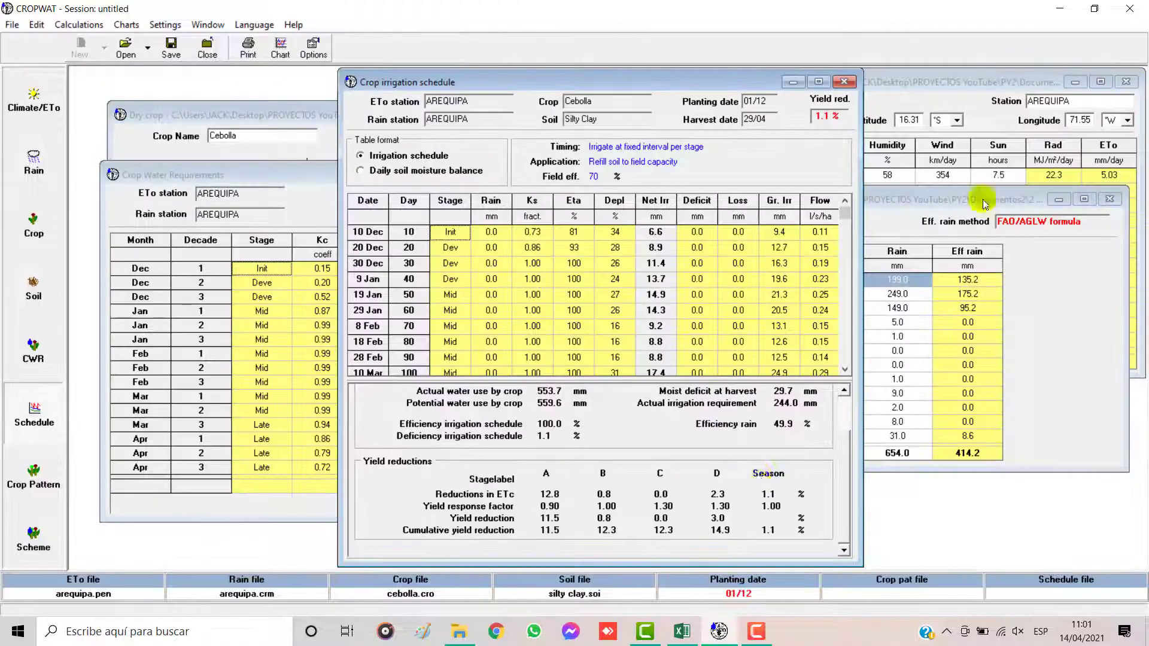
{"action": "left_click", "coordinate": [682, 631]}
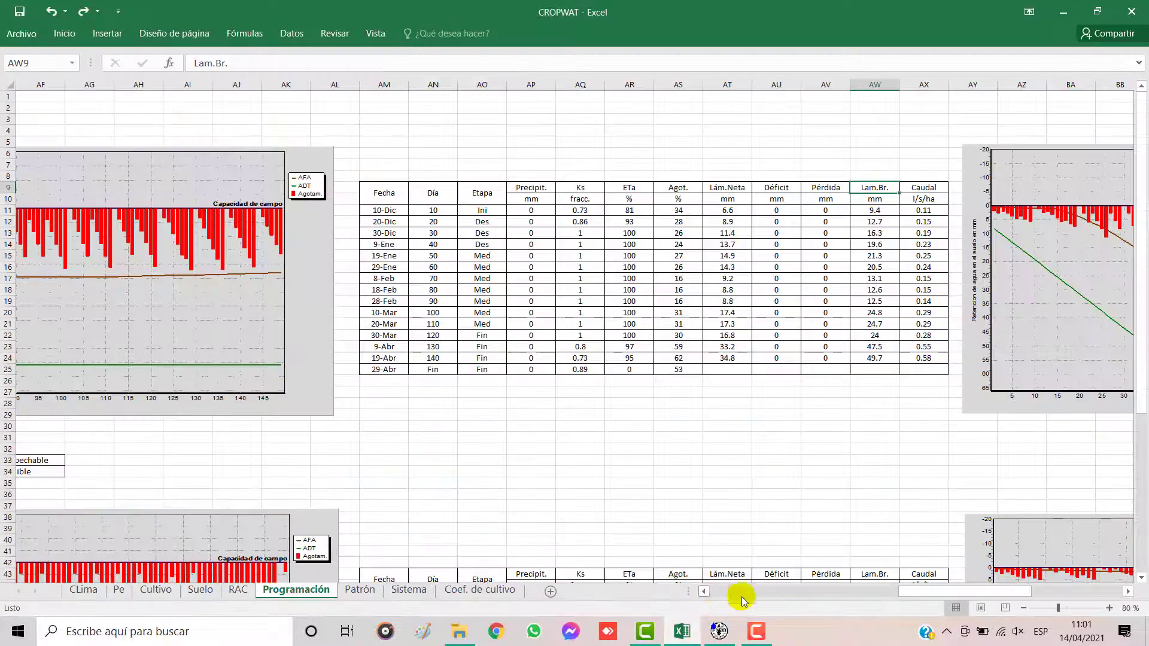
{"action": "left_click_drag", "start_coordinate": [915, 592], "coordinate": [1021, 582]}
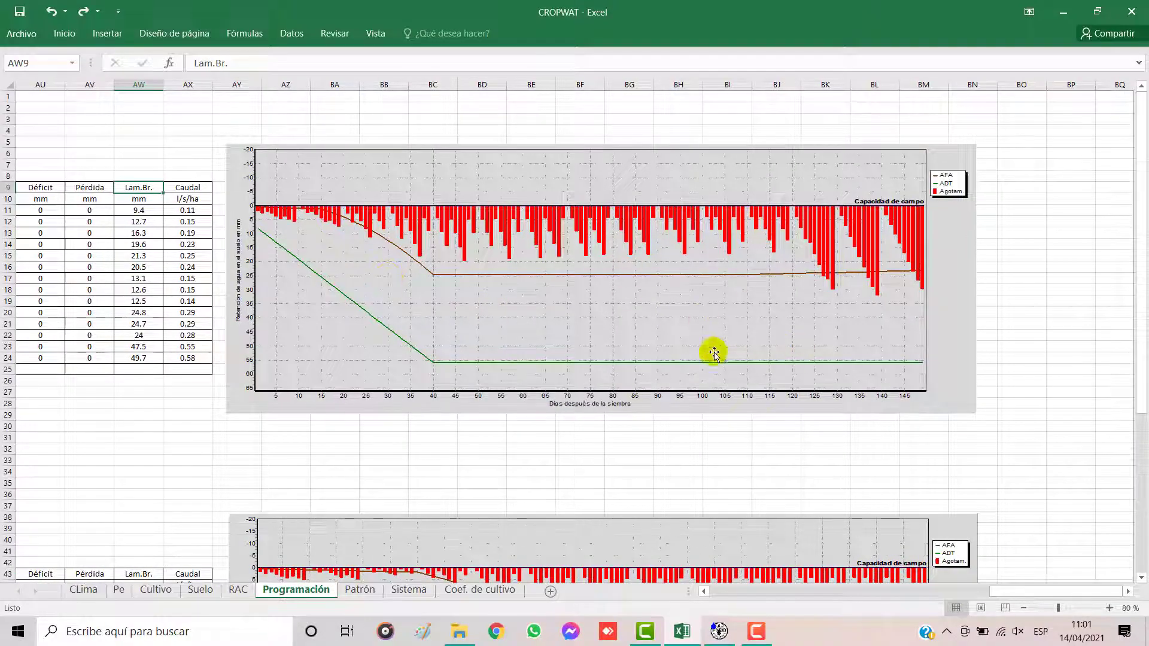
Step: Go to the Ají Páprika section of the Programación sheet and select its crop label
{"action": "left_click_drag", "start_coordinate": [1011, 591], "coordinate": [727, 572]}
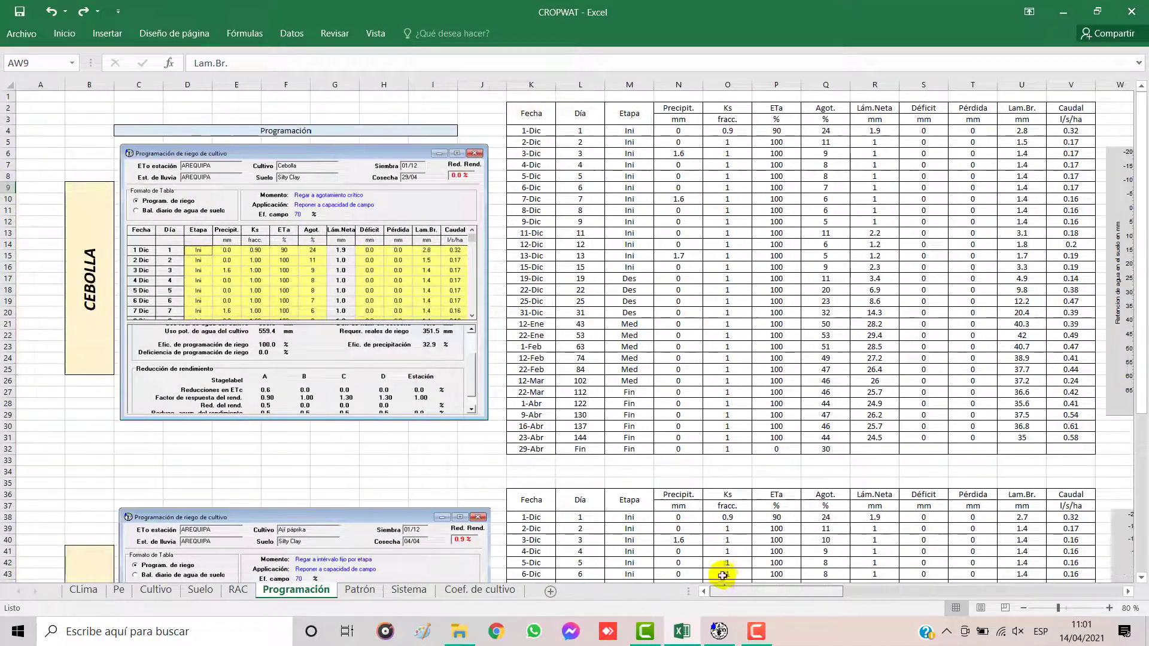
{"action": "scroll", "coordinate": [290, 272], "scroll_direction": "down", "scroll_amount": 6}
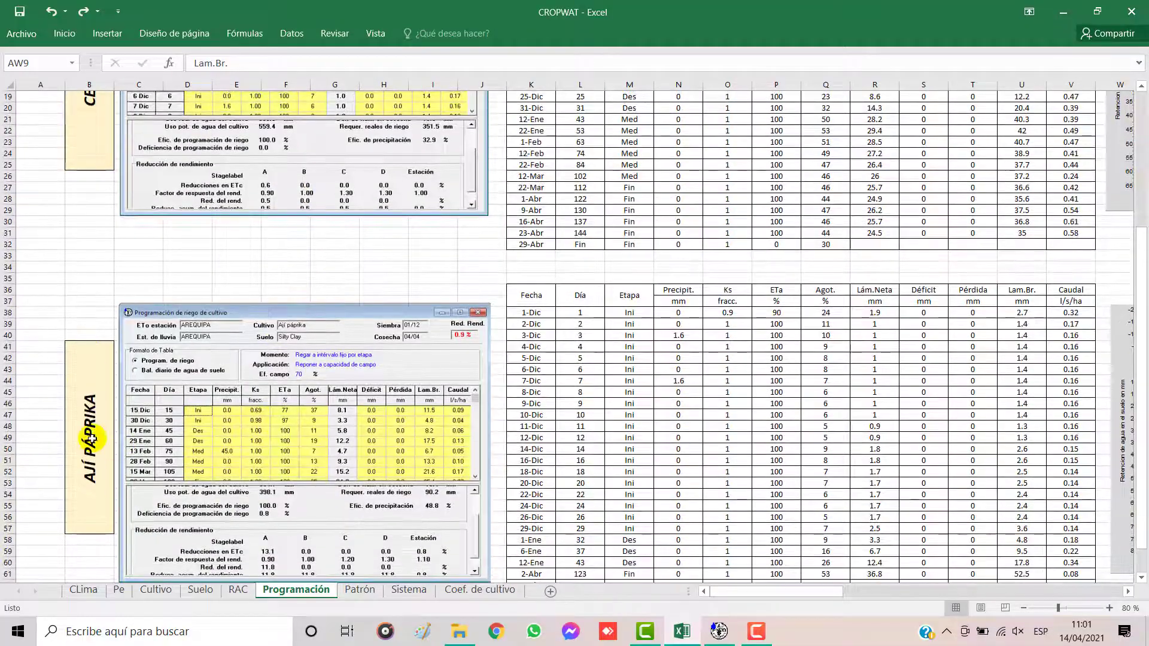
{"action": "left_click", "coordinate": [91, 438]}
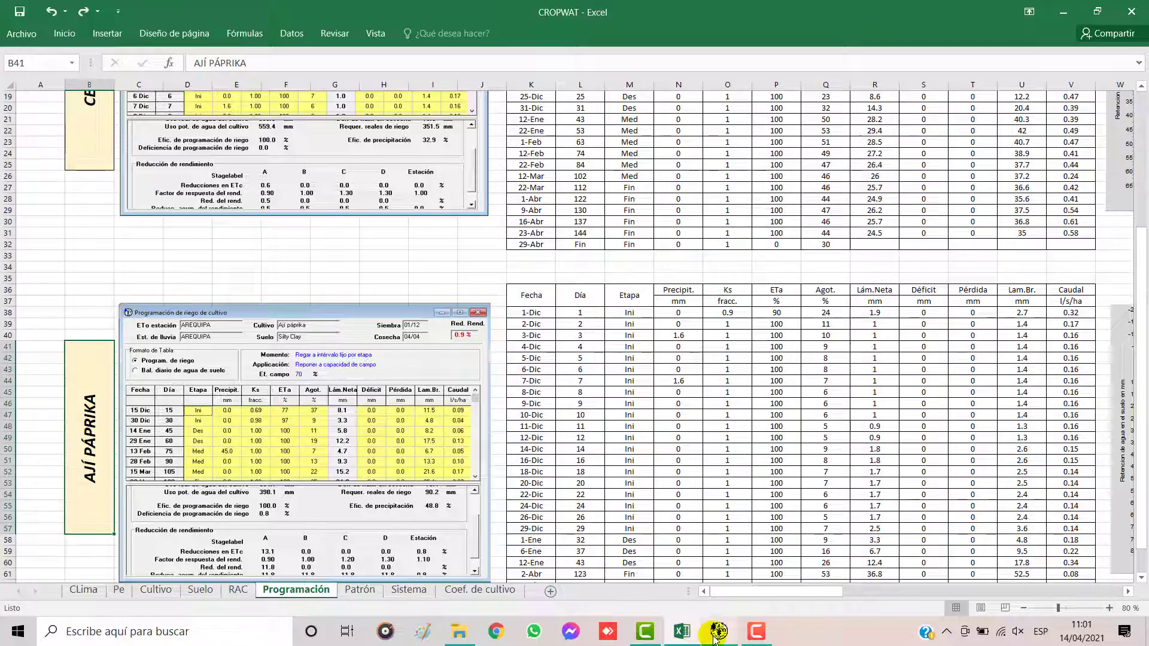
Step: Switch to CROPWAT and close Cebolla's irrigation schedule, crop water requirements and crop data windows
{"action": "left_click", "coordinate": [716, 636]}
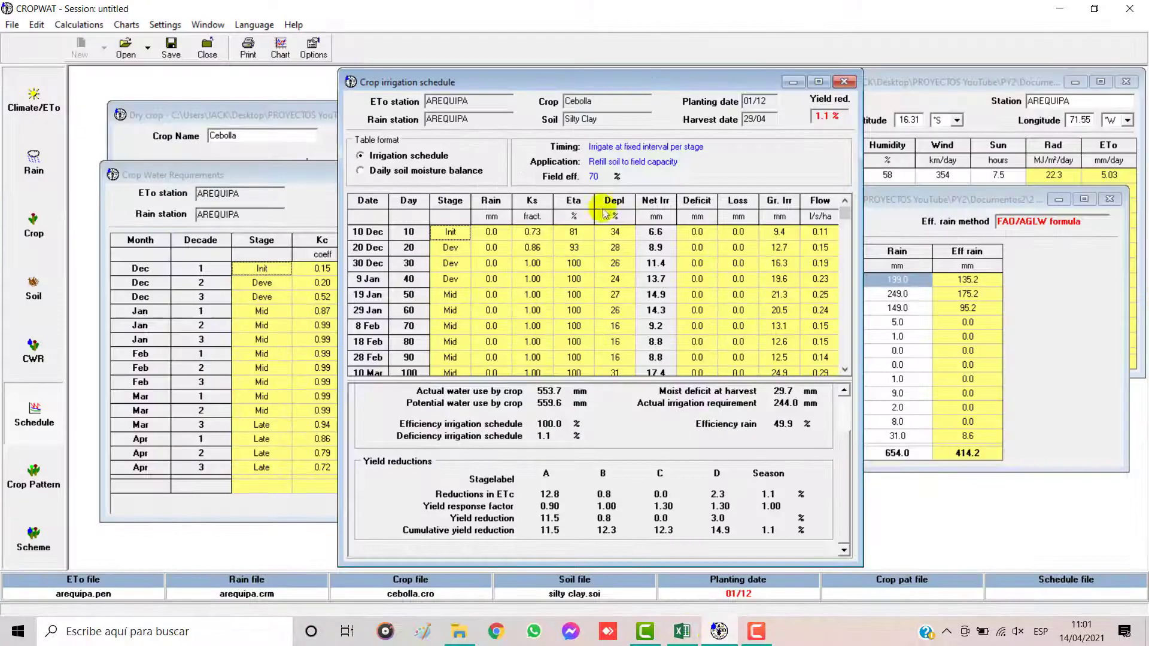
{"action": "left_click", "coordinate": [845, 83]}
{"action": "left_click", "coordinate": [617, 174]}
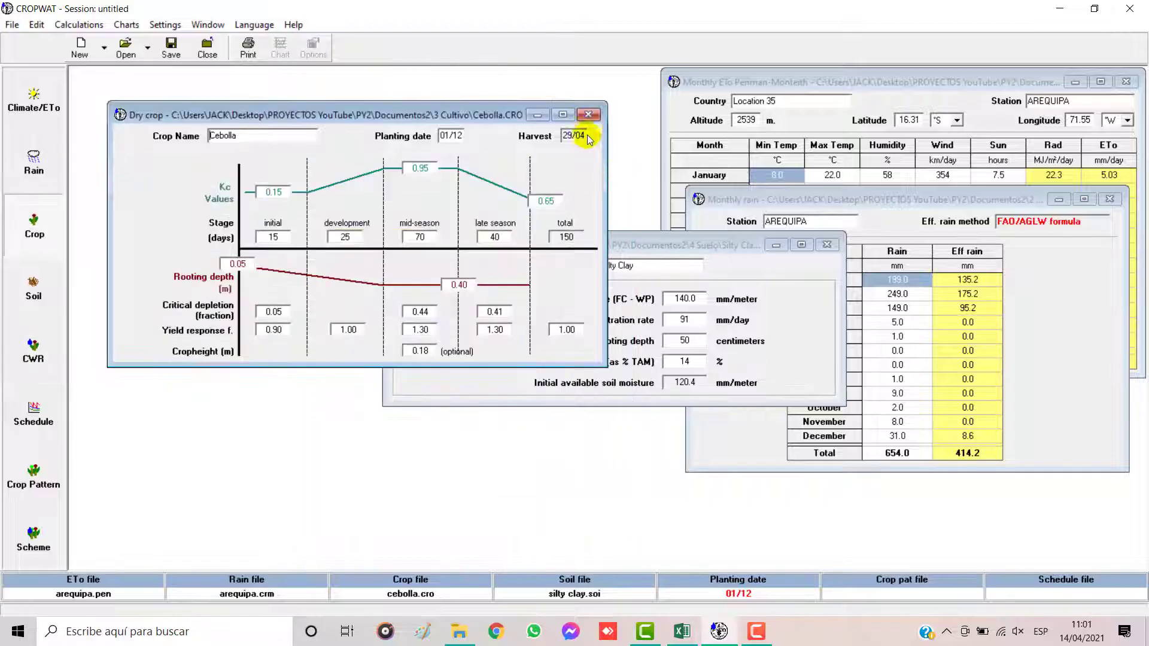
{"action": "left_click", "coordinate": [589, 116]}
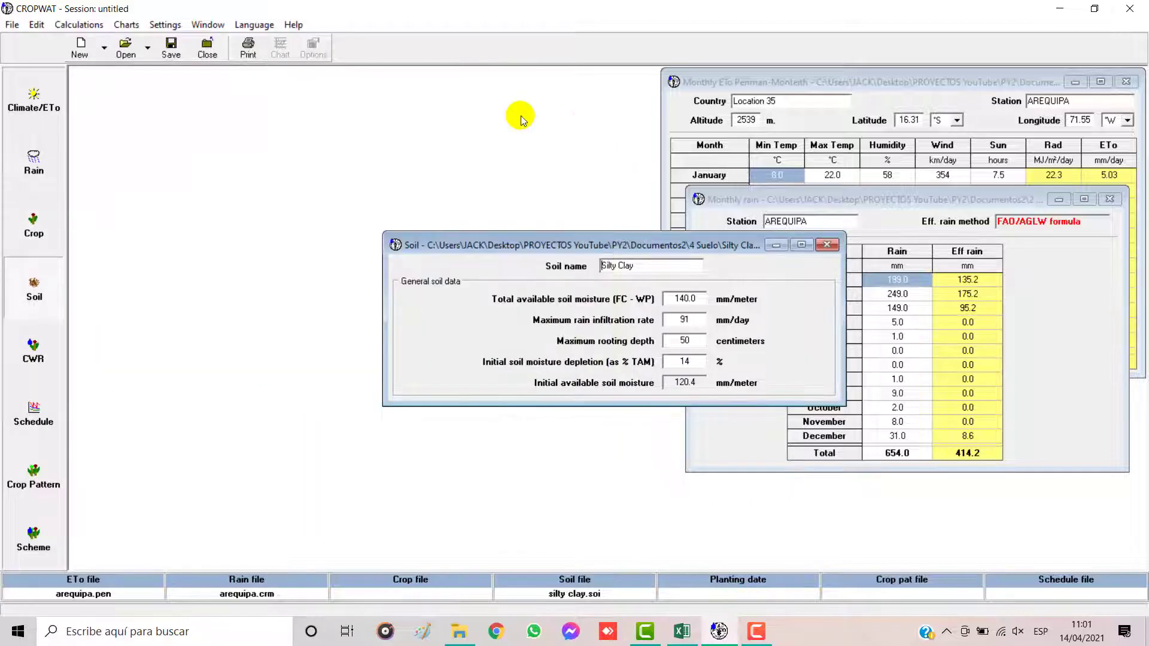
Step: Open a dry crop window, reposition it, and load the crop file páprica.CRO from the 3 Cultivo folder
{"action": "left_click", "coordinate": [32, 226]}
{"action": "left_click_drag", "start_coordinate": [501, 197], "coordinate": [233, 118]}
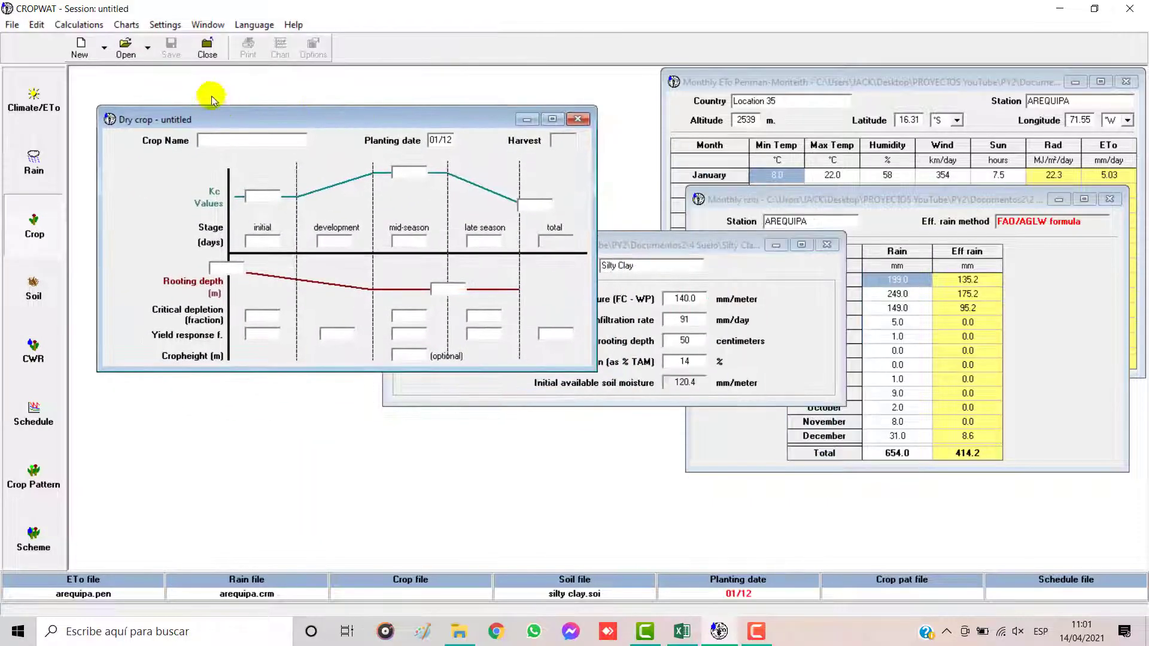
{"action": "left_click", "coordinate": [125, 45]}
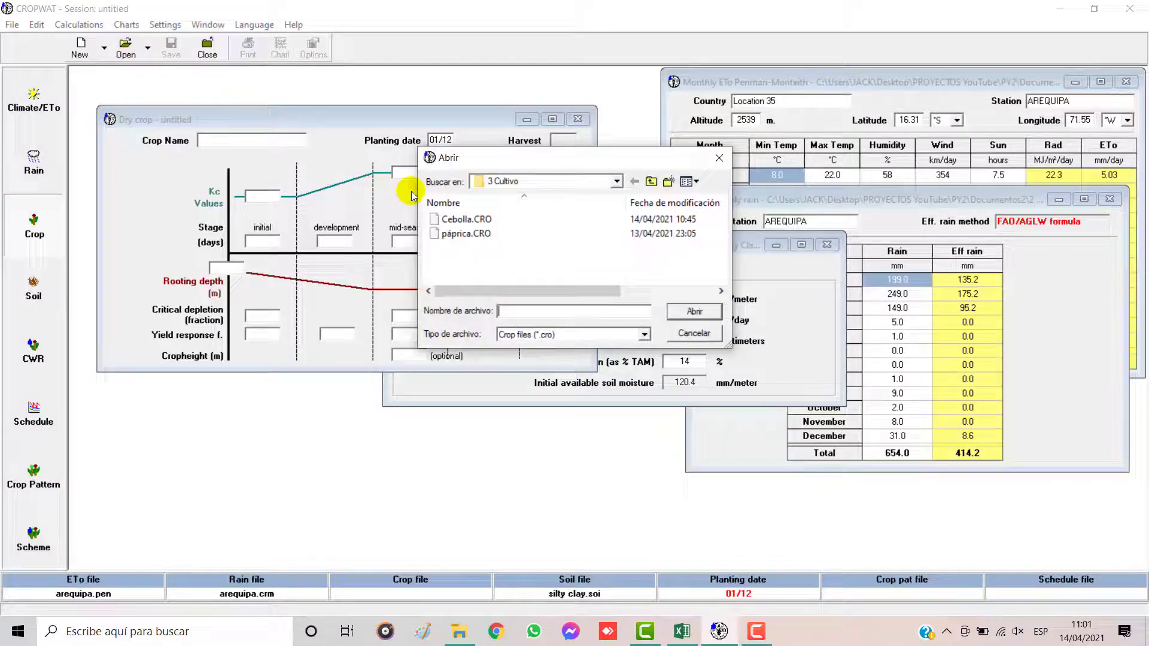
{"action": "left_click", "coordinate": [461, 233]}
{"action": "left_click", "coordinate": [694, 311]}
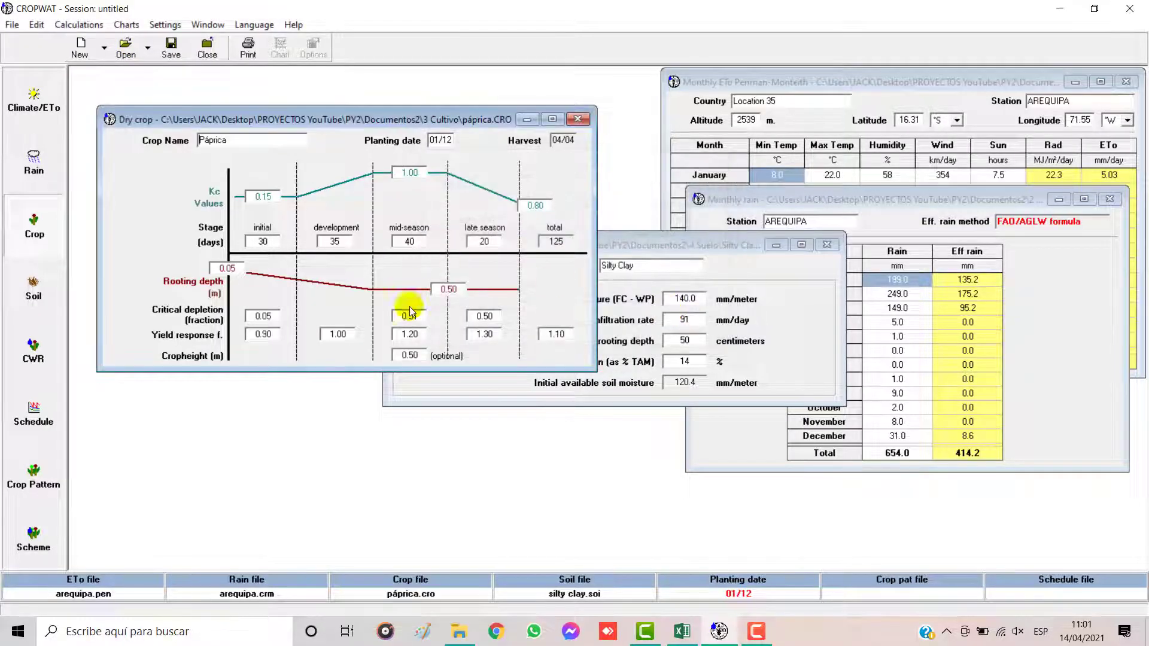
Step: Calculate Páprica's crop water requirements and generate its crop irrigation schedule
{"action": "left_click", "coordinate": [46, 364]}
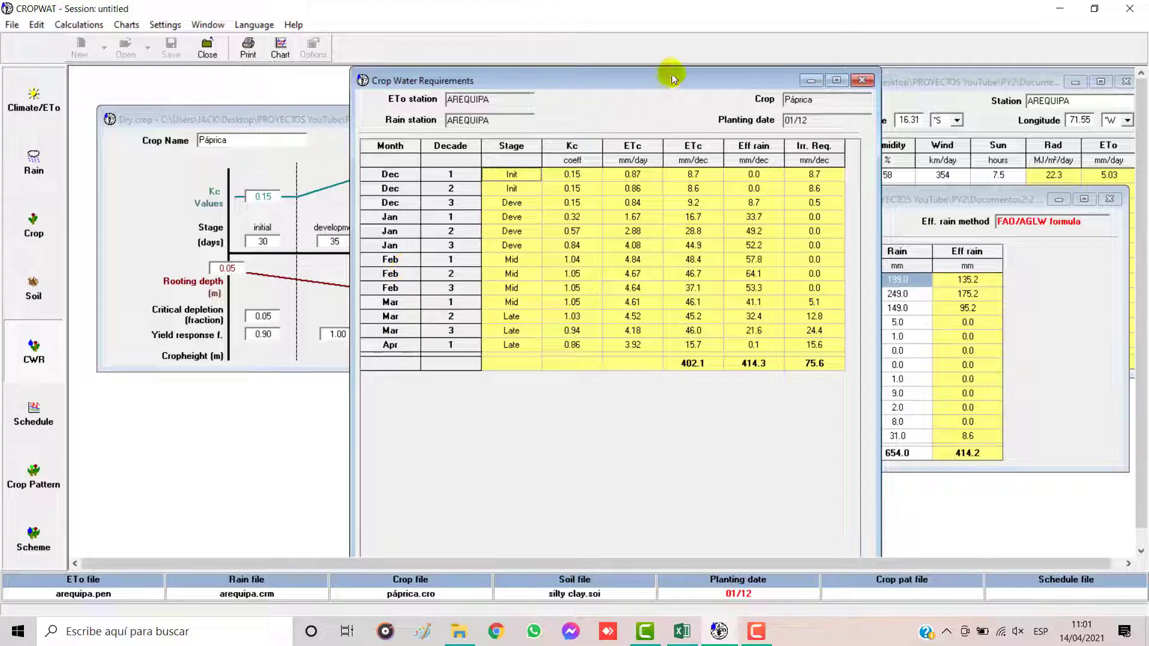
{"action": "left_click_drag", "start_coordinate": [671, 78], "coordinate": [433, 182]}
{"action": "left_click", "coordinate": [36, 411]}
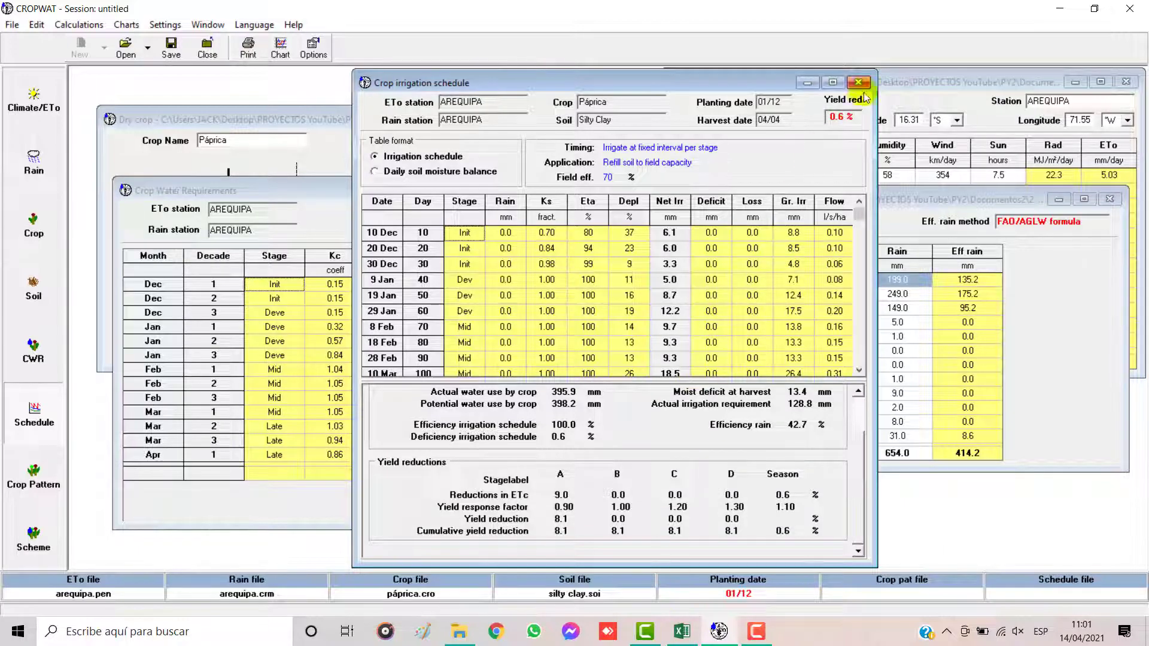
Step: Set Páprica's irrigation timing to below or above critical depletion, and check the schedule against Excel's Ají Páprika table before returning to CROPWAT
{"action": "left_click", "coordinate": [312, 47]}
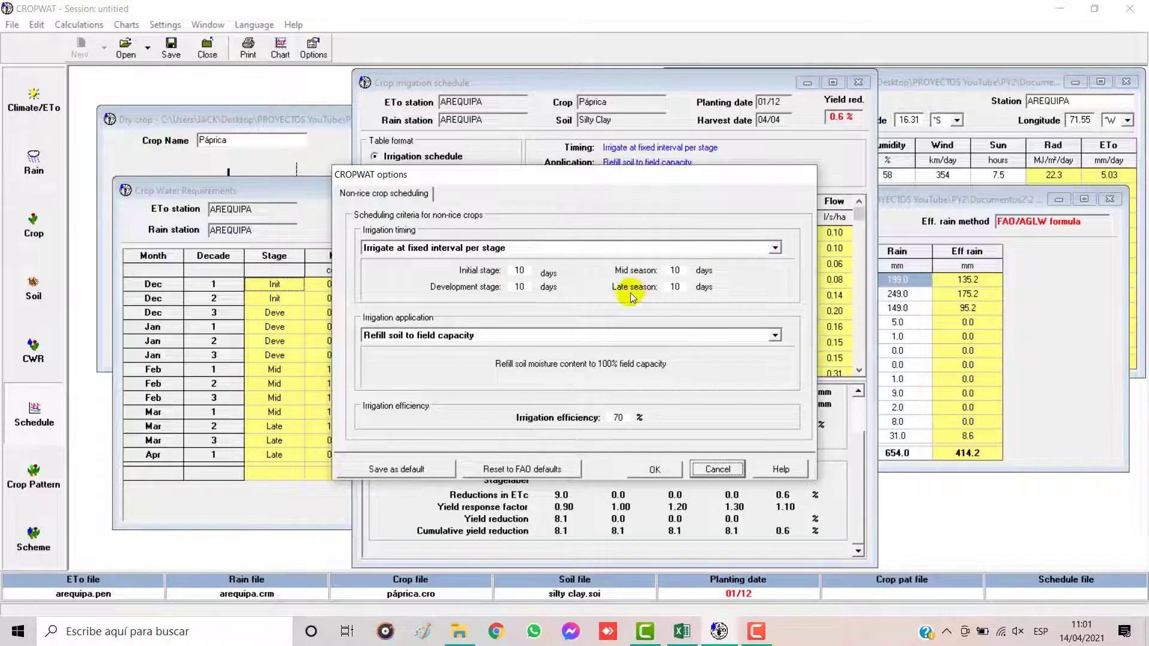
{"action": "left_click", "coordinate": [775, 249]}
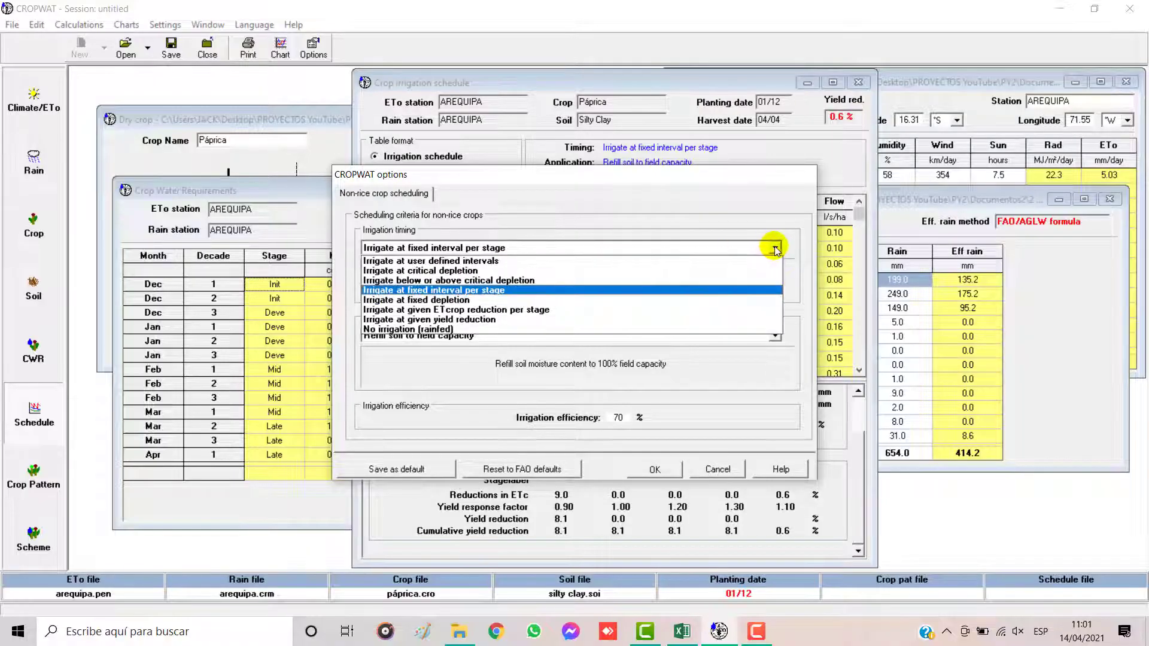
{"action": "left_click", "coordinate": [503, 280]}
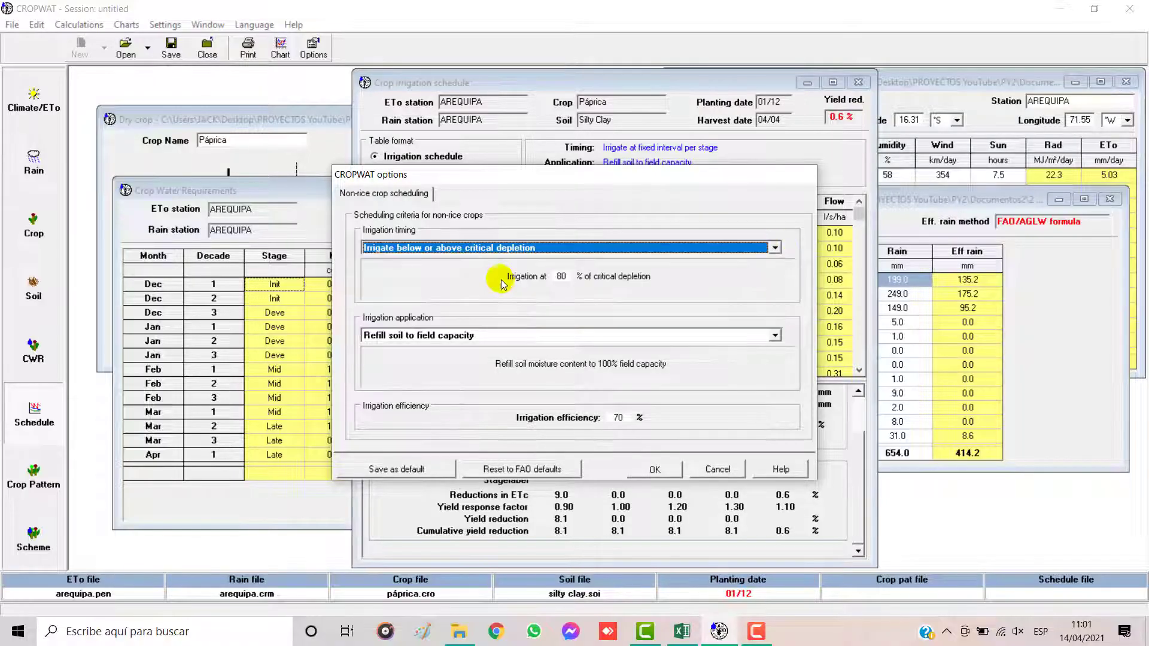
{"action": "left_click", "coordinate": [655, 470]}
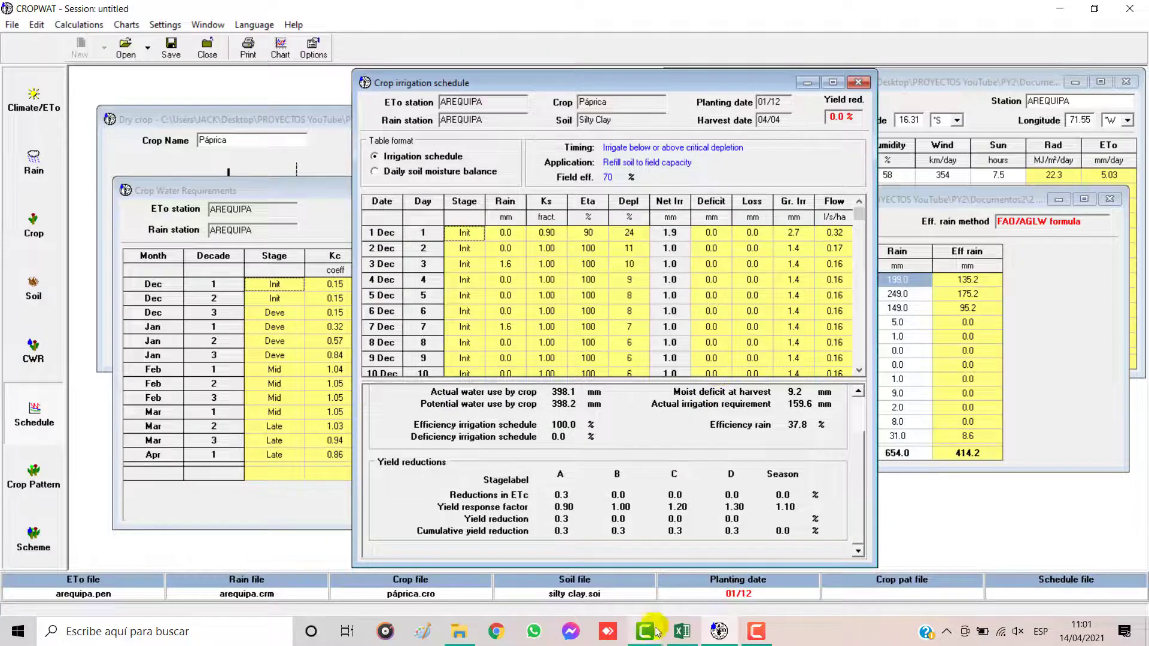
{"action": "left_click", "coordinate": [682, 631]}
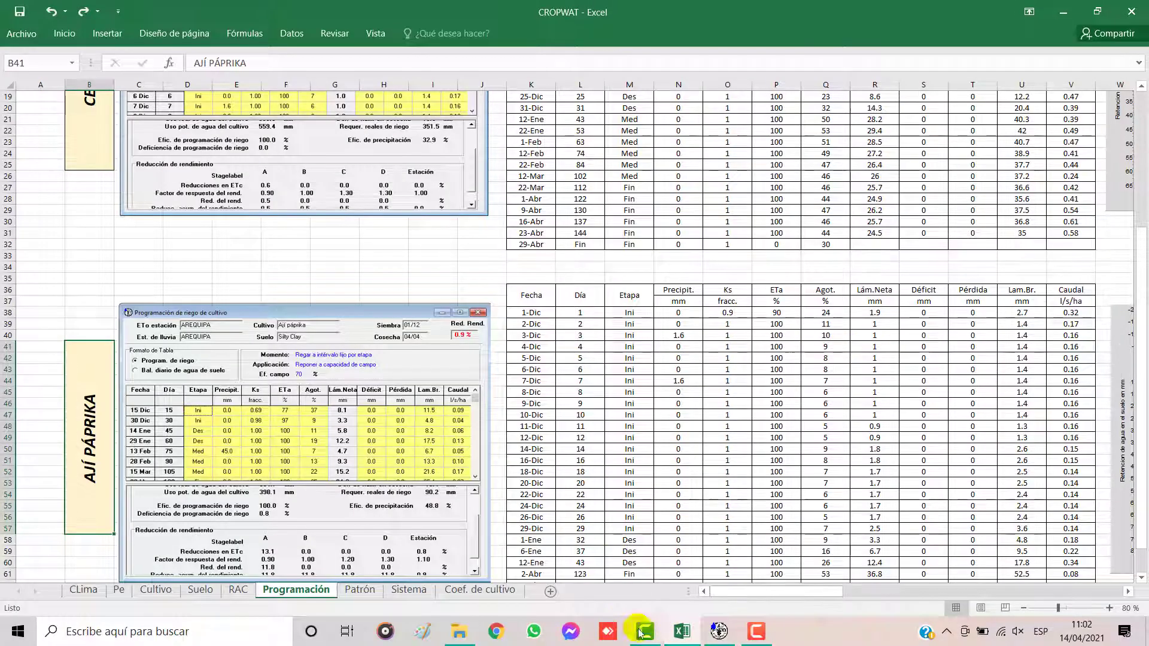
{"action": "left_click", "coordinate": [718, 632]}
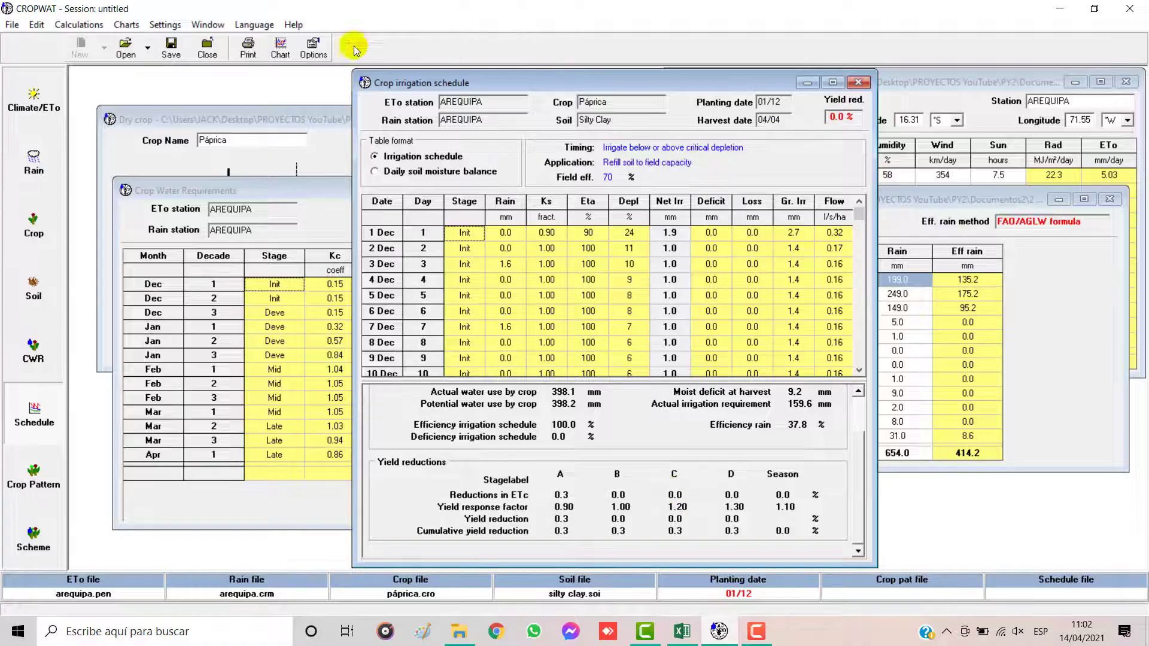
Step: Set Páprica's irrigation timing to a fixed interval per stage and apply the scheduling options
{"action": "left_click", "coordinate": [313, 48]}
{"action": "left_click", "coordinate": [774, 248]}
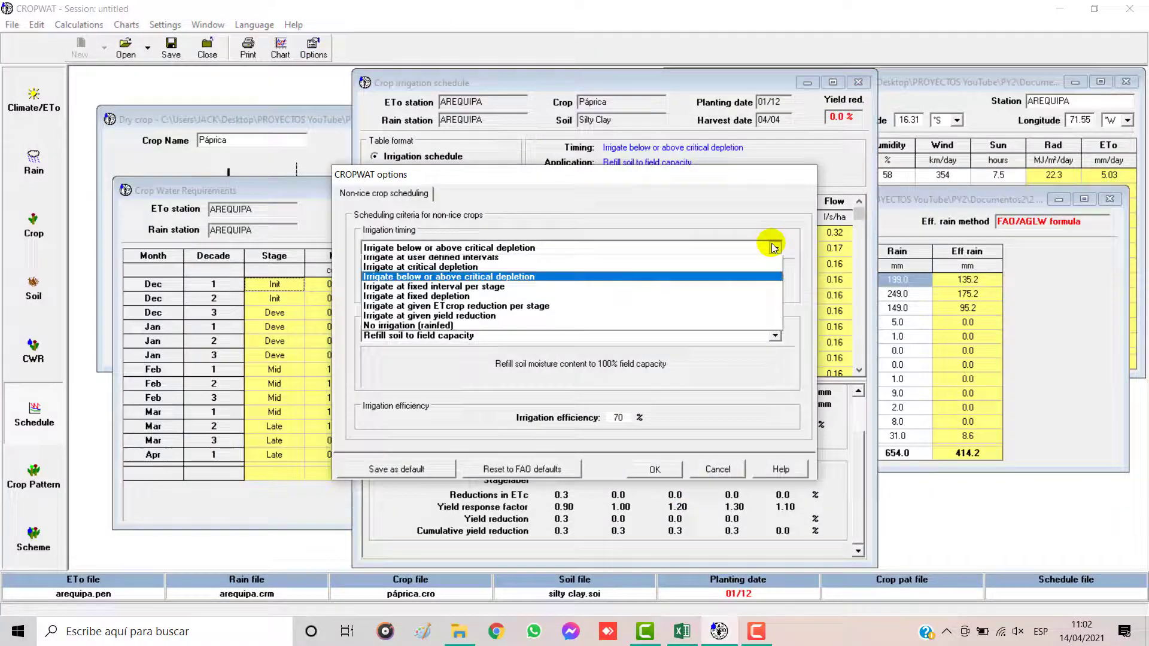
{"action": "left_click", "coordinate": [565, 287]}
{"action": "left_click", "coordinate": [656, 470]}
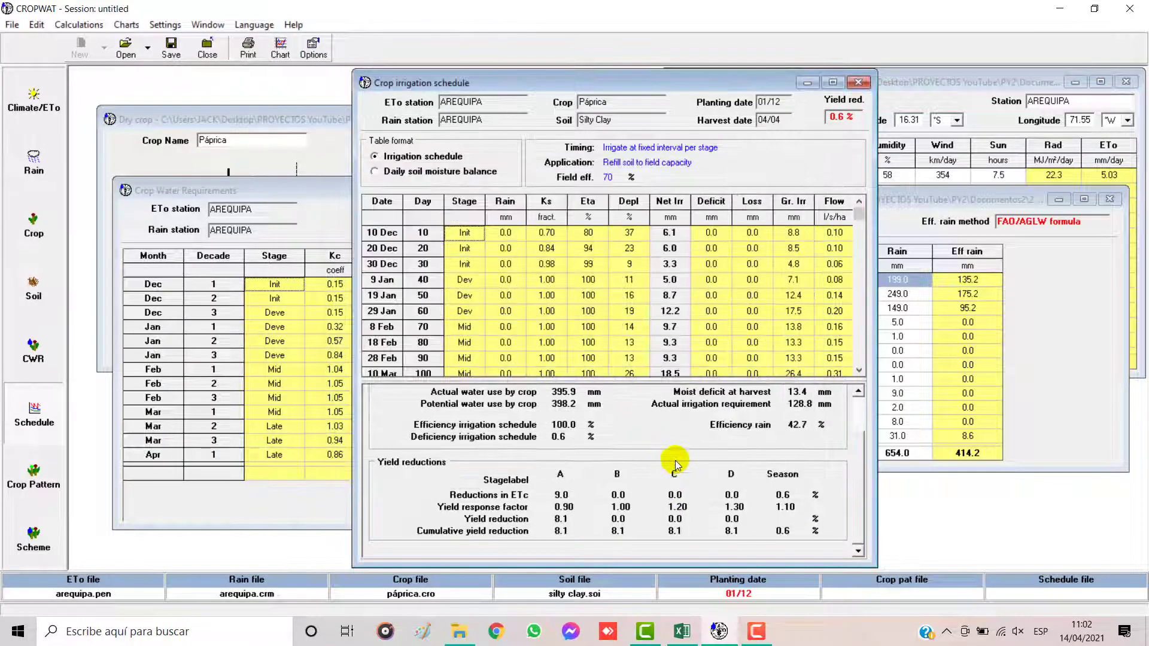
Step: Compare the Ají Páprika interval table and graph on Excel's Programación sheet with CROPWAT's fixed-interval schedule
{"action": "left_click", "coordinate": [686, 640]}
{"action": "left_click_drag", "start_coordinate": [781, 592], "coordinate": [1020, 570]}
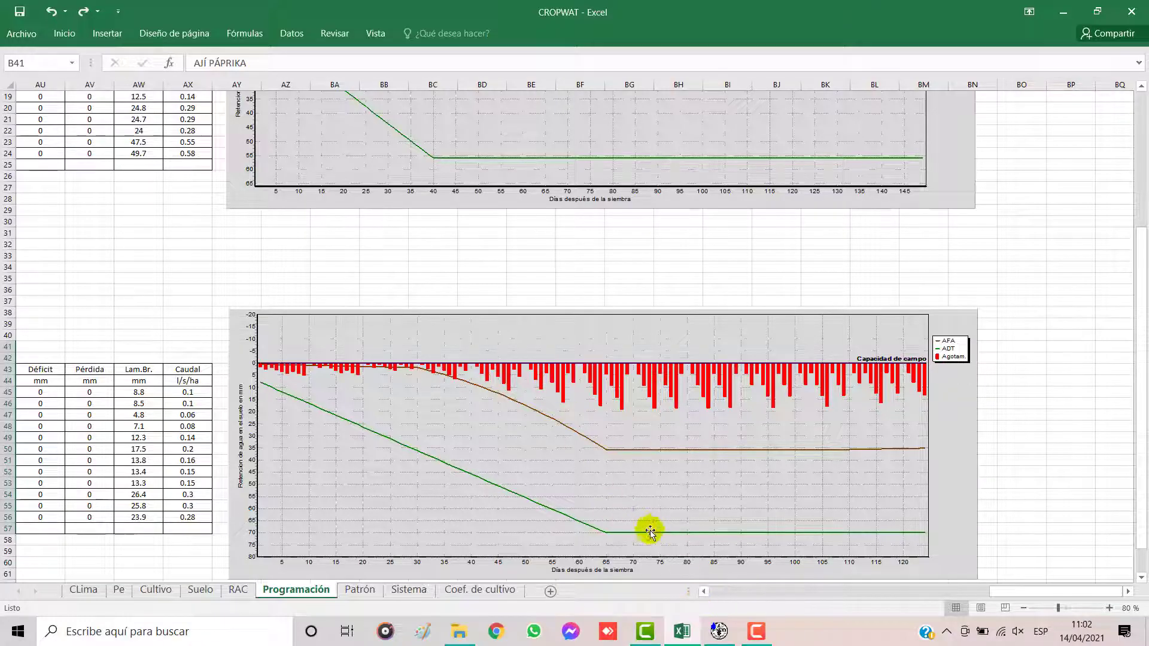
{"action": "left_click", "coordinate": [714, 641]}
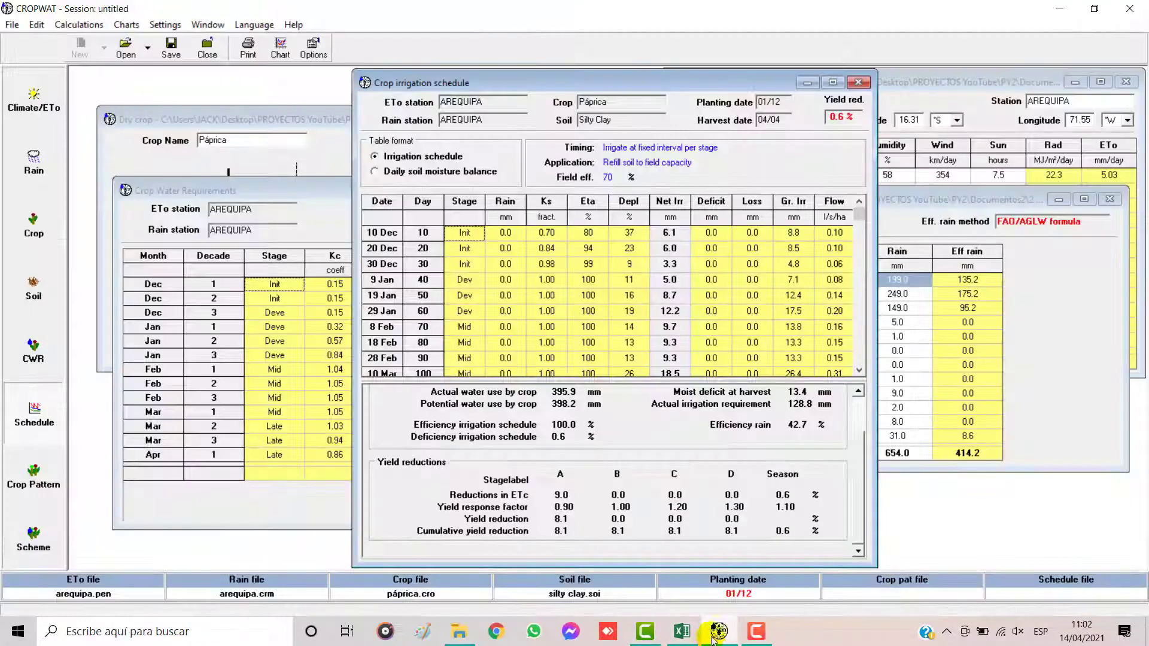
{"action": "left_click", "coordinate": [757, 632]}
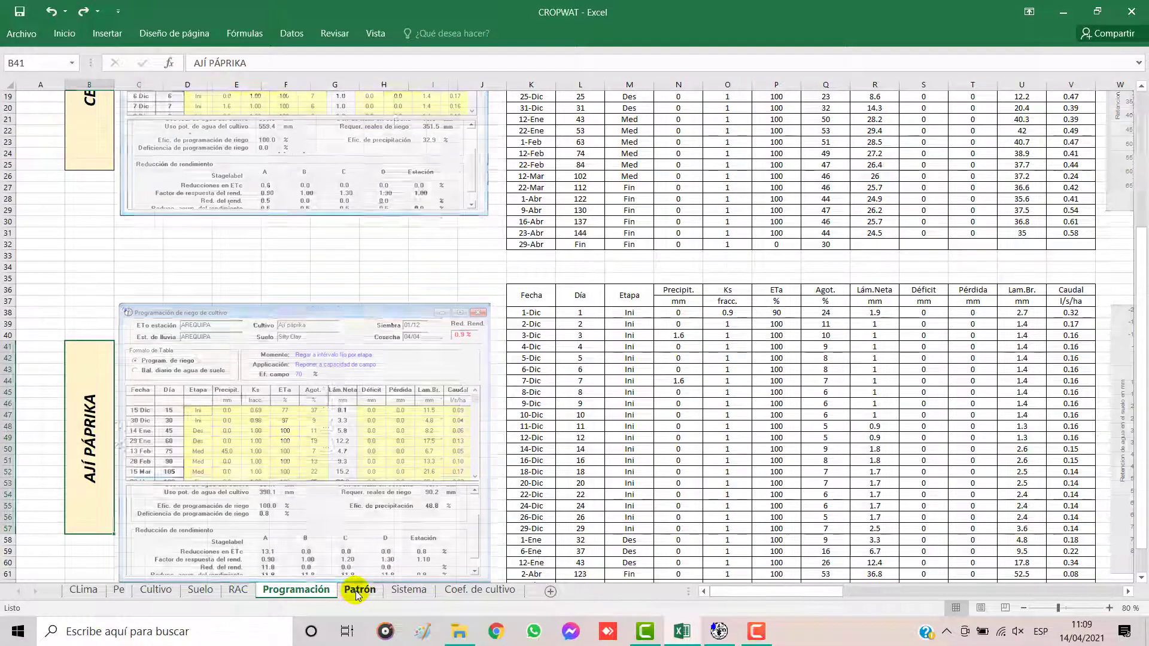
Step: View Excel's Patrón sheet, and in CROPWAT close Páprica's irrigation schedule, crop water requirements and crop data windows
{"action": "left_click", "coordinate": [359, 591]}
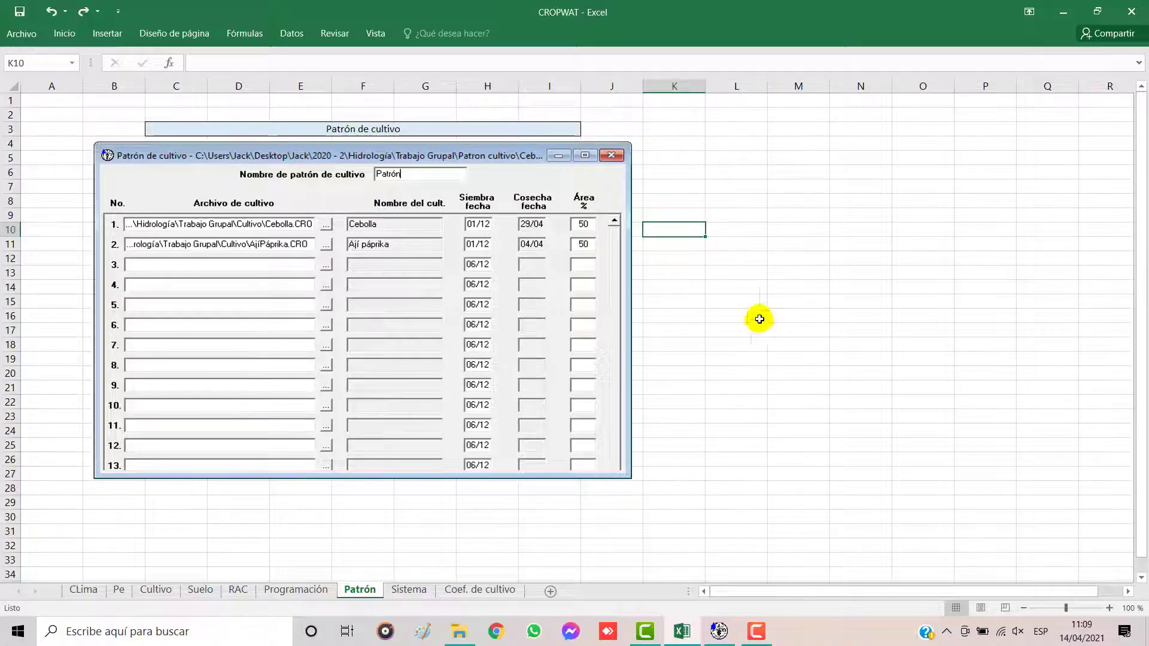
{"action": "left_click", "coordinate": [715, 639]}
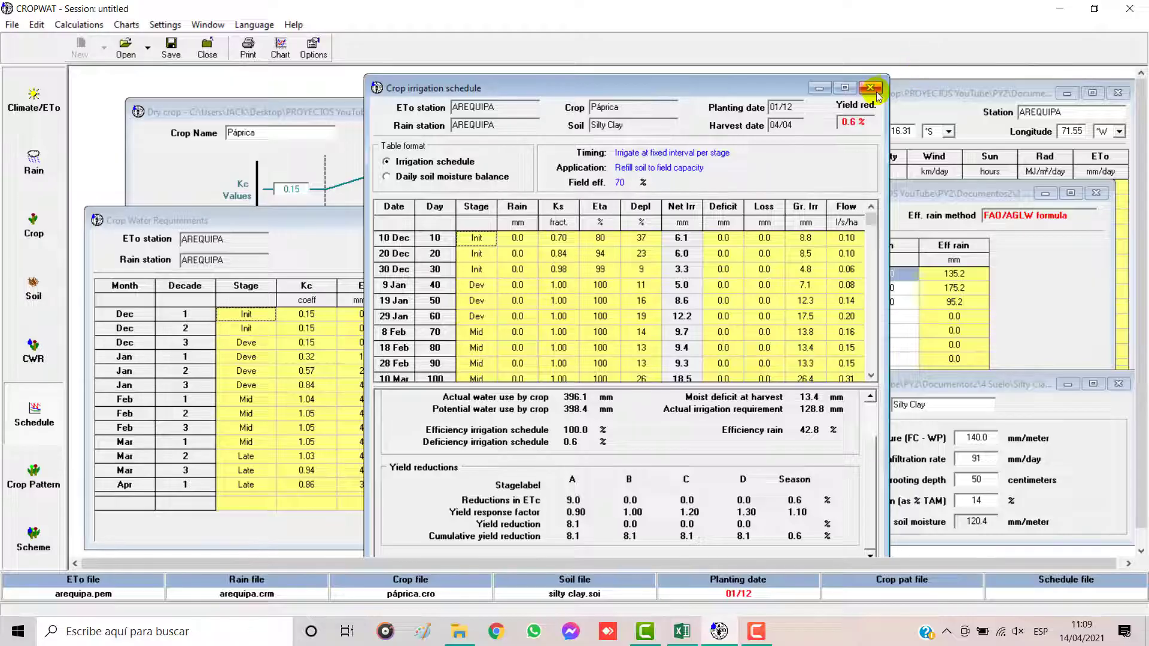
{"action": "left_click", "coordinate": [875, 90]}
{"action": "left_click", "coordinate": [593, 219]}
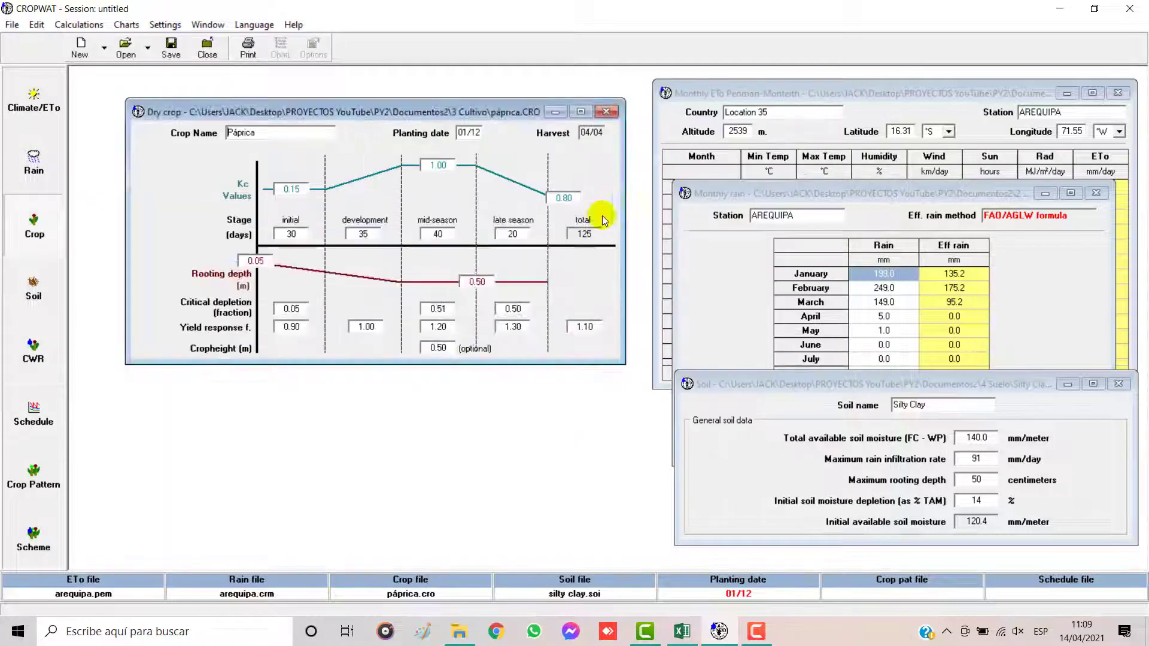
{"action": "left_click", "coordinate": [606, 112]}
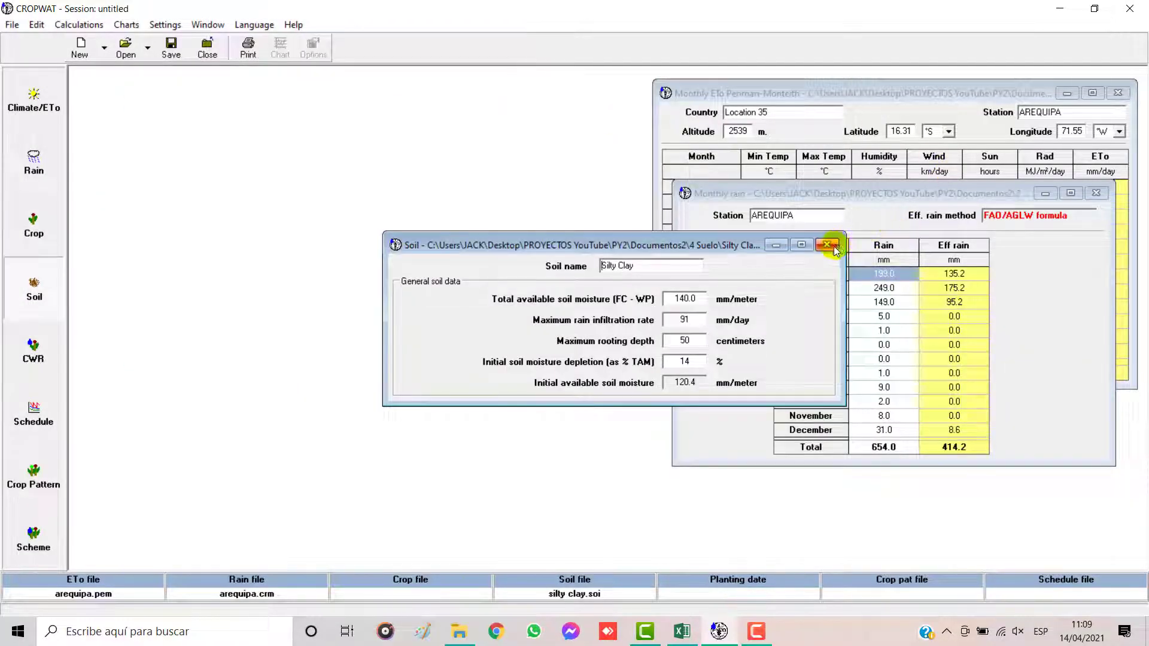
Step: Close the soil, monthly rain and monthly ETo data windows
{"action": "left_click", "coordinate": [891, 240]}
{"action": "left_click", "coordinate": [1097, 193]}
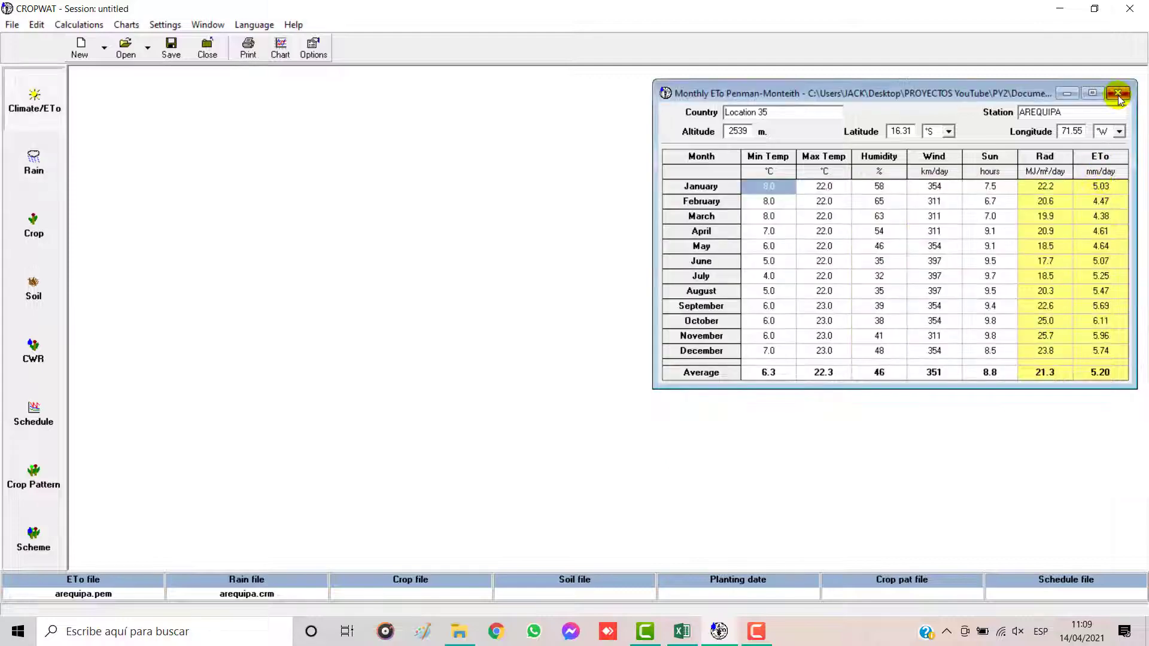
{"action": "left_click", "coordinate": [1118, 94]}
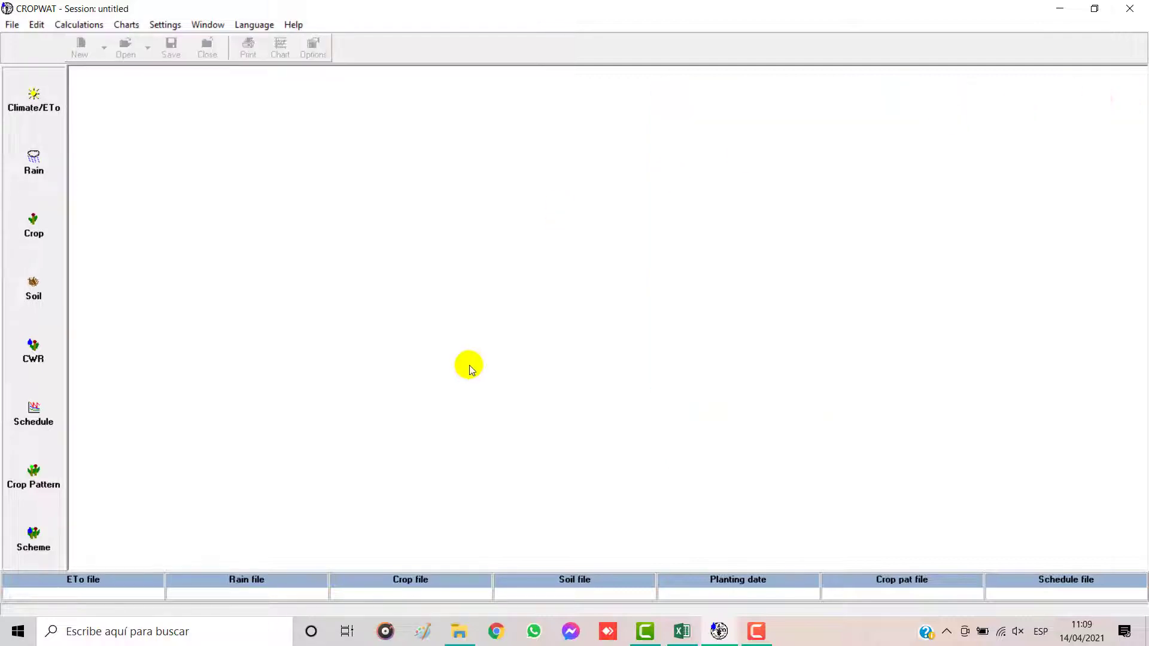
Step: Start a cropping pattern named Patrón, and check the crop entries on Excel's Patrón sheet before returning to CROPWAT
{"action": "left_click", "coordinate": [31, 490]}
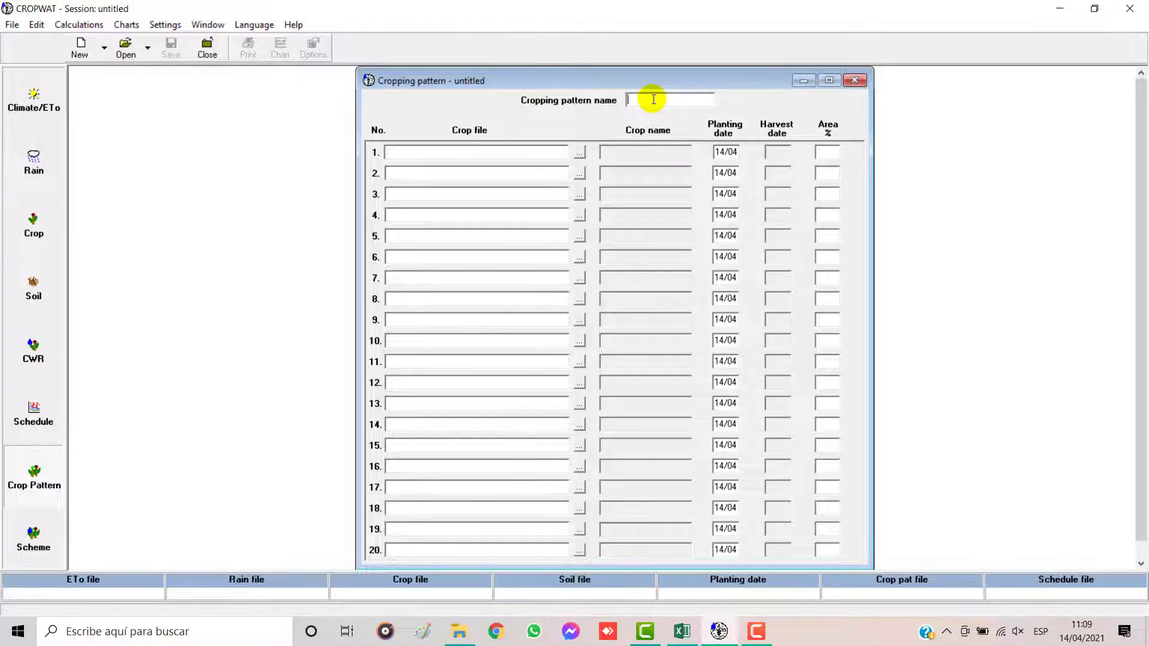
{"action": "type", "text": "Patrón"}
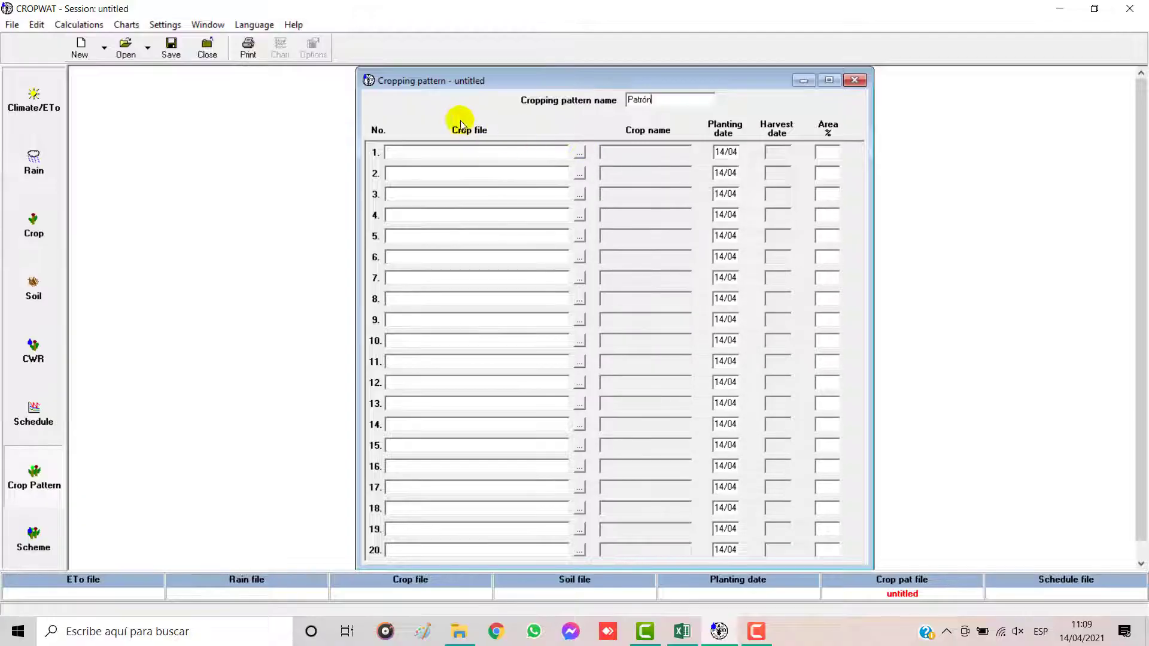
{"action": "left_click", "coordinate": [682, 632]}
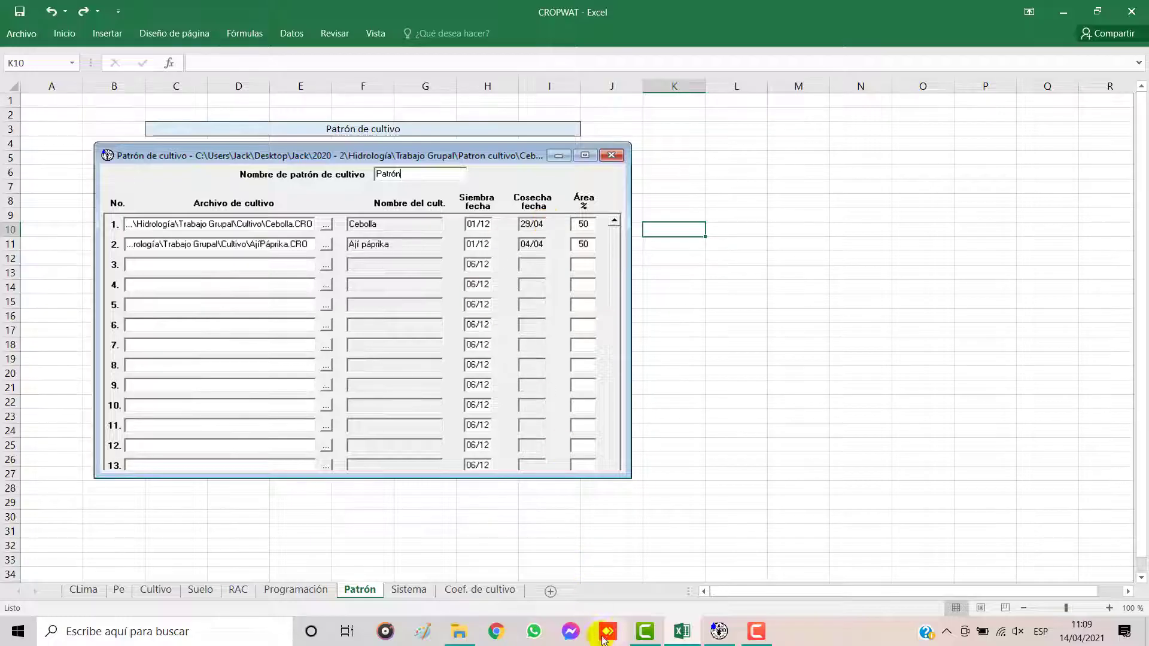
{"action": "left_click", "coordinate": [719, 632]}
Step: Load Cebolla.CRO as the first crop and páprica.CRO as the second crop from the 3 Cultivo folder
{"action": "left_click", "coordinate": [579, 154]}
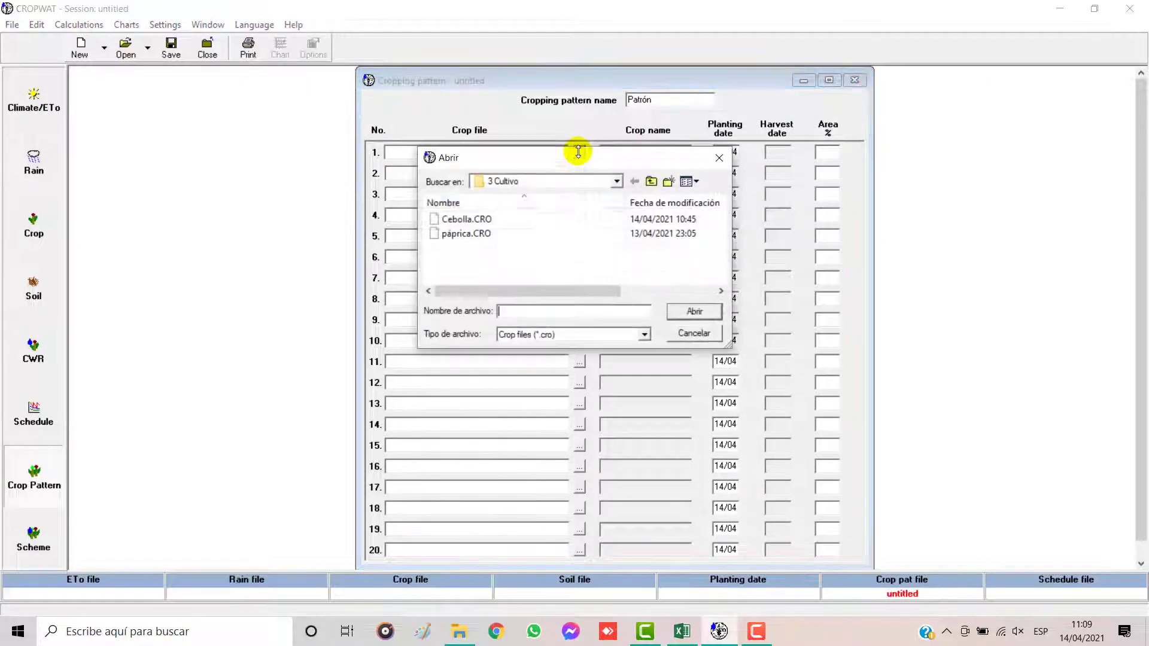
{"action": "left_click", "coordinate": [619, 184]}
{"action": "left_click", "coordinate": [617, 184]}
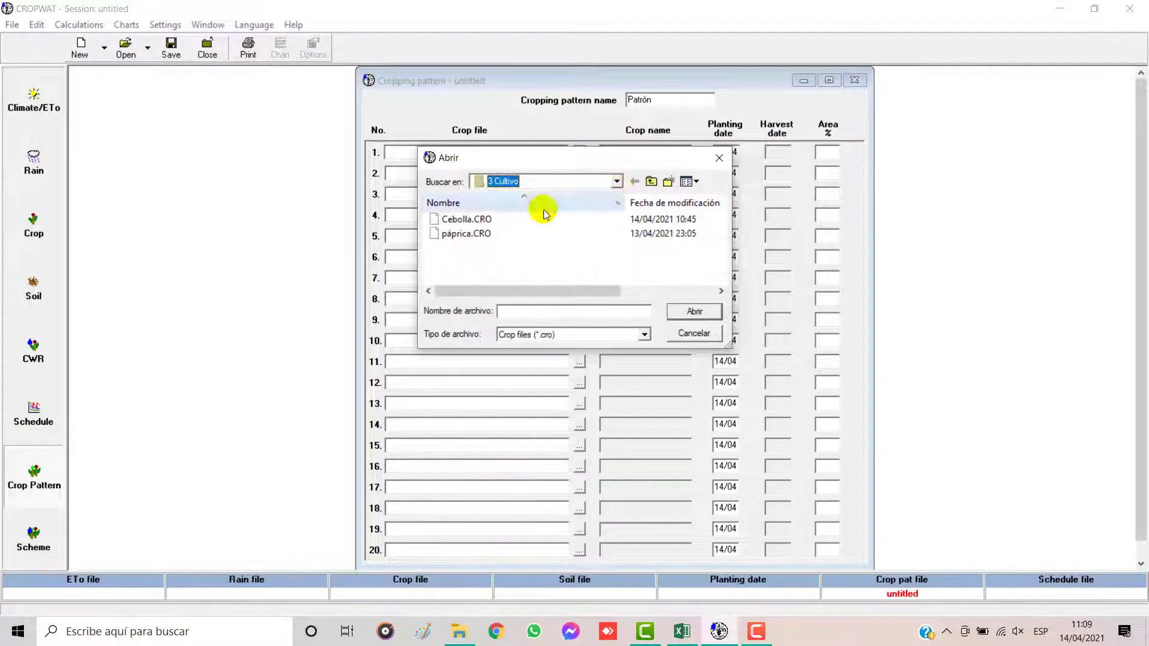
{"action": "left_click", "coordinate": [469, 219]}
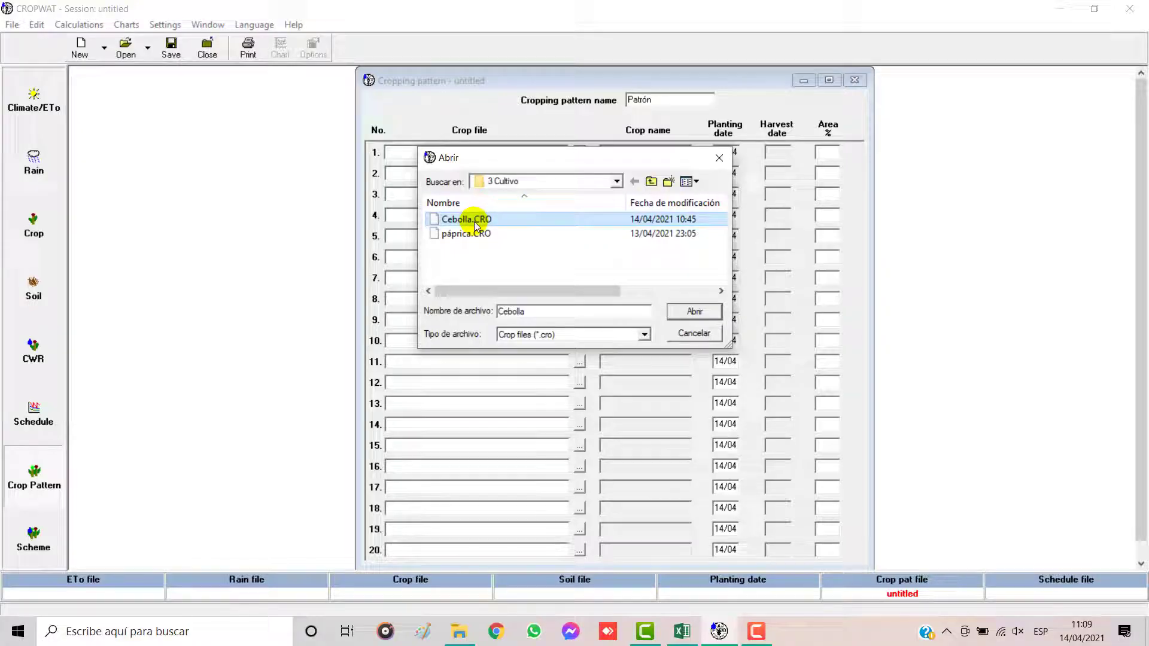
{"action": "left_click", "coordinate": [692, 311]}
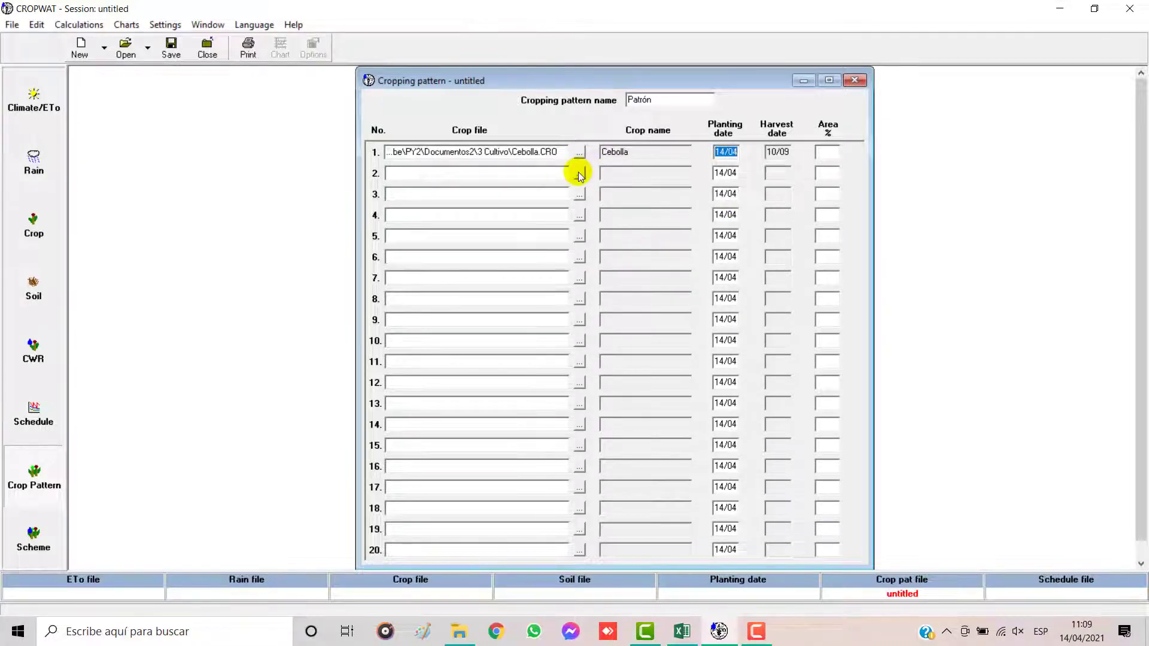
{"action": "left_click", "coordinate": [579, 174]}
{"action": "left_click", "coordinate": [479, 234]}
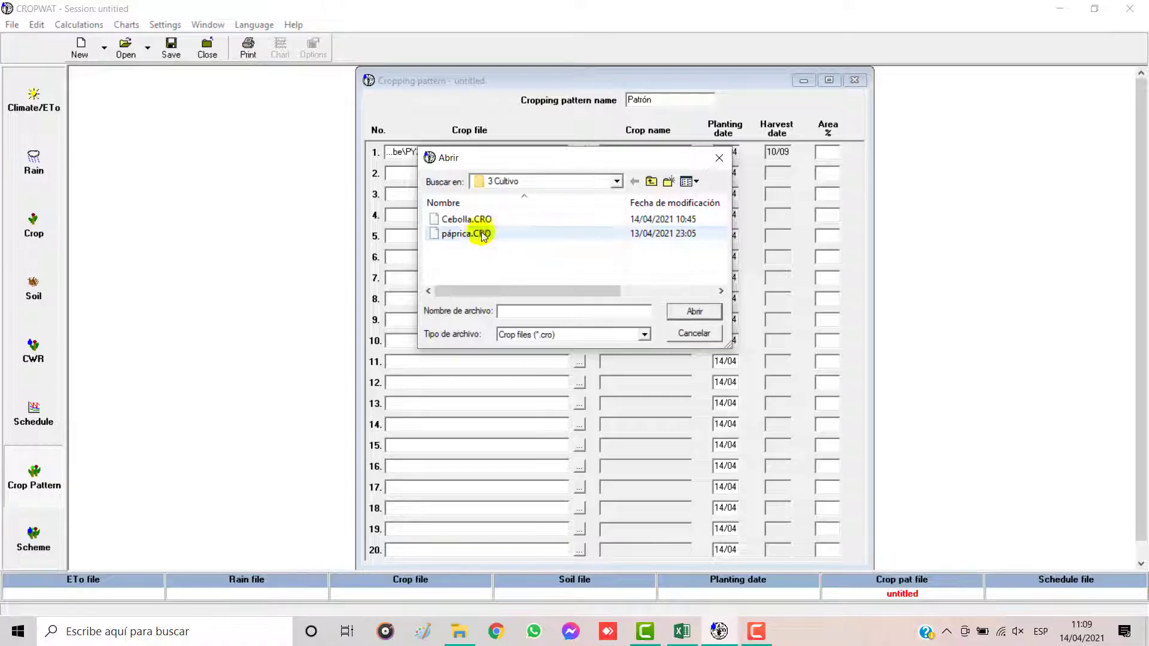
{"action": "left_click", "coordinate": [692, 311]}
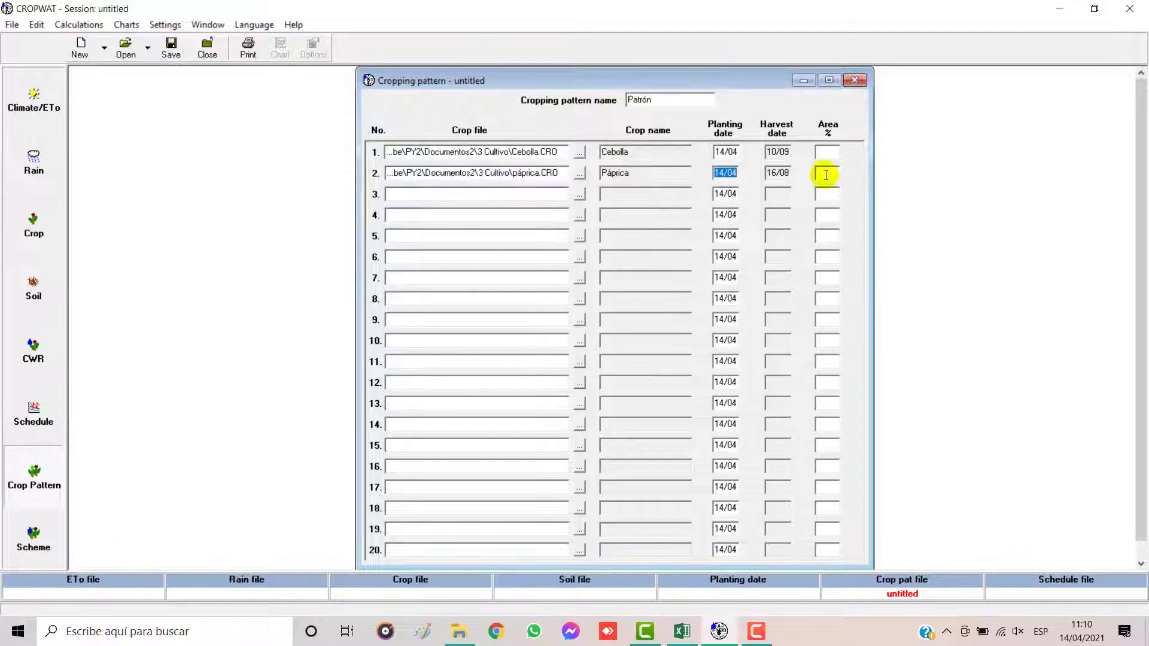
Step: Try to set the crop areas to 40 % for Cebolla and 90 % for Páprica
{"action": "left_click", "coordinate": [831, 159]}
{"action": "left_click", "coordinate": [831, 174]}
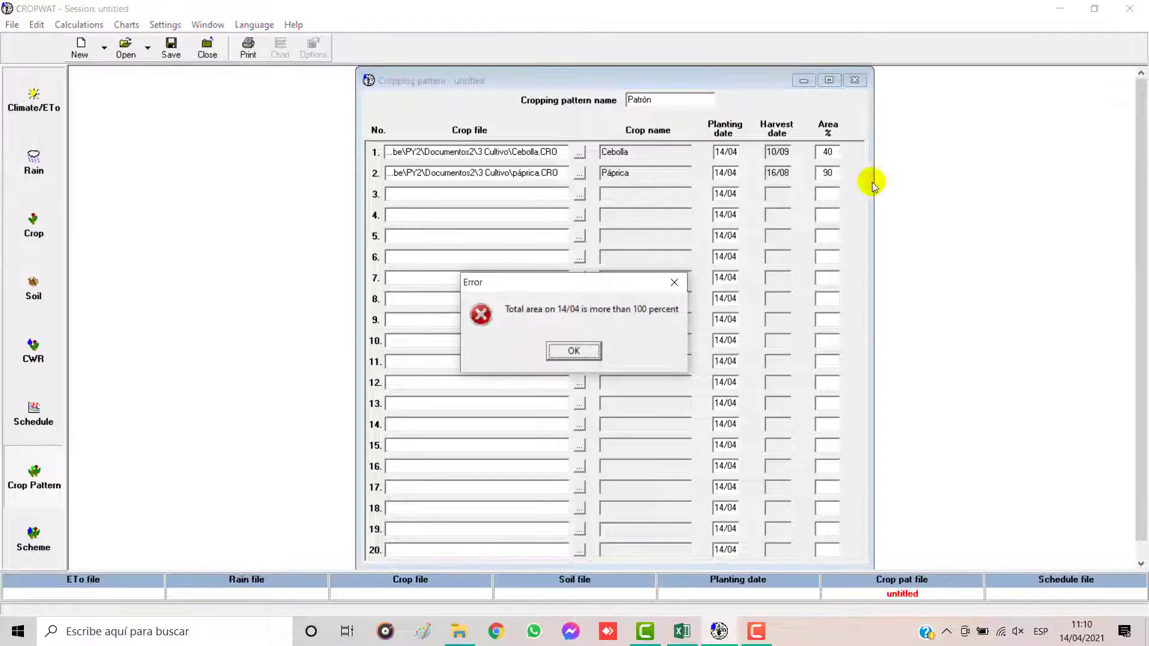
{"action": "left_click", "coordinate": [574, 351]}
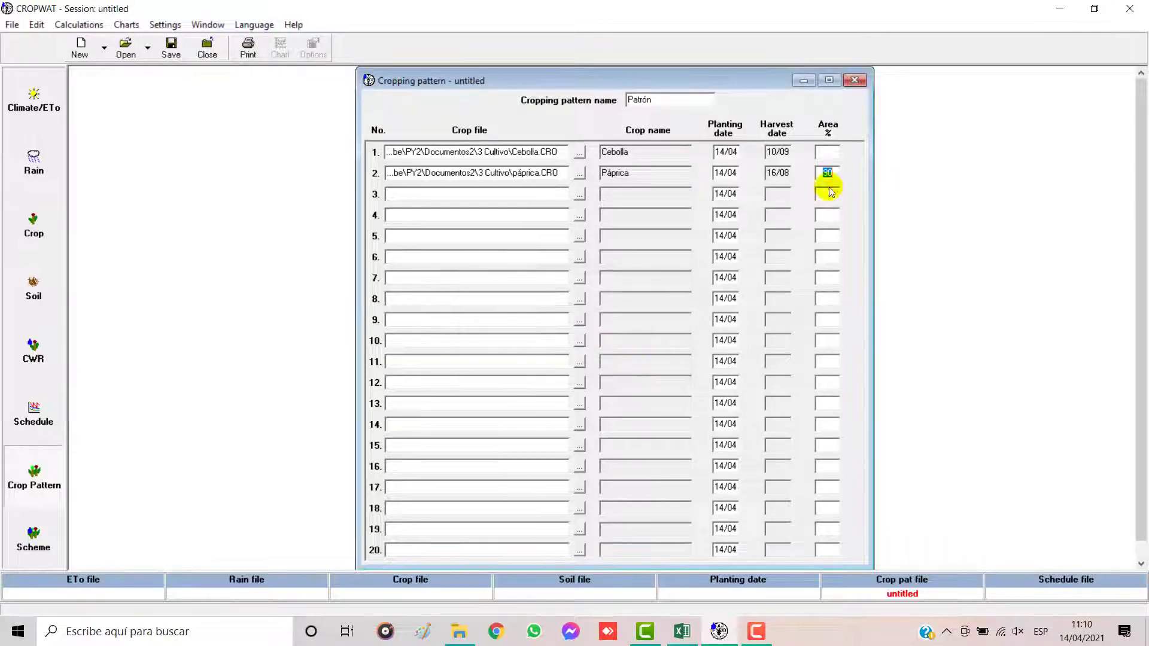
Step: Set the crop areas to 40 % for Cebolla and 60 % for Páprica
{"action": "key", "text": "BackSpace"}
{"action": "left_click", "coordinate": [829, 151]}
{"action": "type", "text": "40"}
{"action": "left_click", "coordinate": [832, 176]}
Step: Set the planting date to 01/12 and the area to 50 % for both Cebolla and Páprica
{"action": "left_click", "coordinate": [828, 152]}
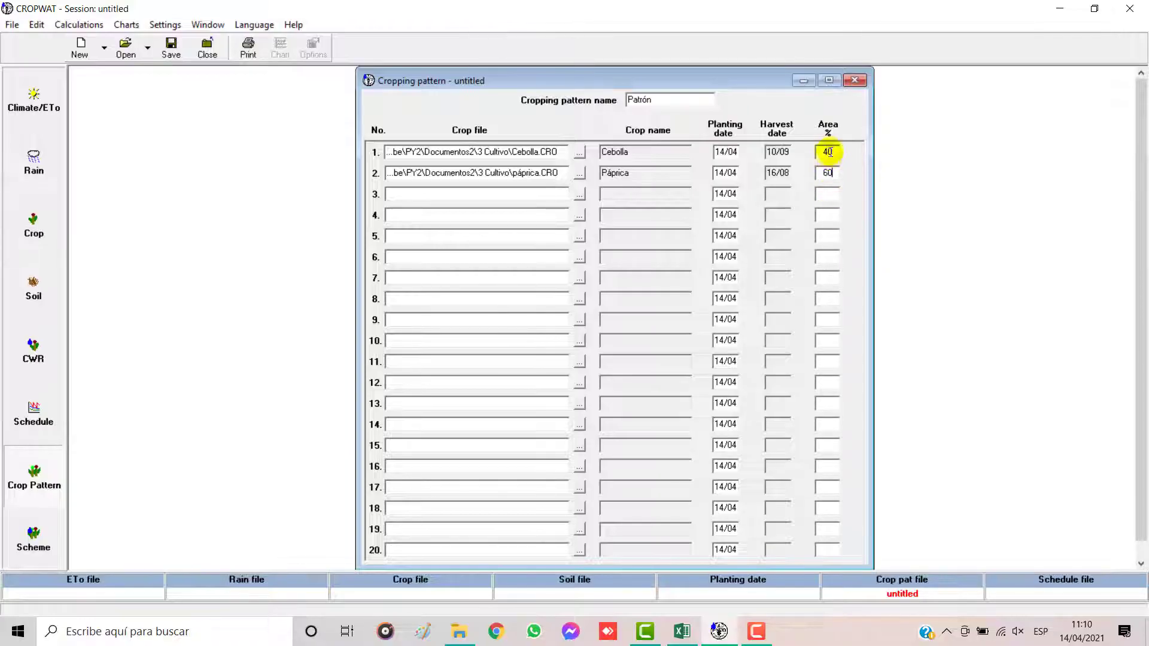
{"action": "double_click", "coordinate": [836, 152]}
{"action": "key", "text": "BackSpace"}
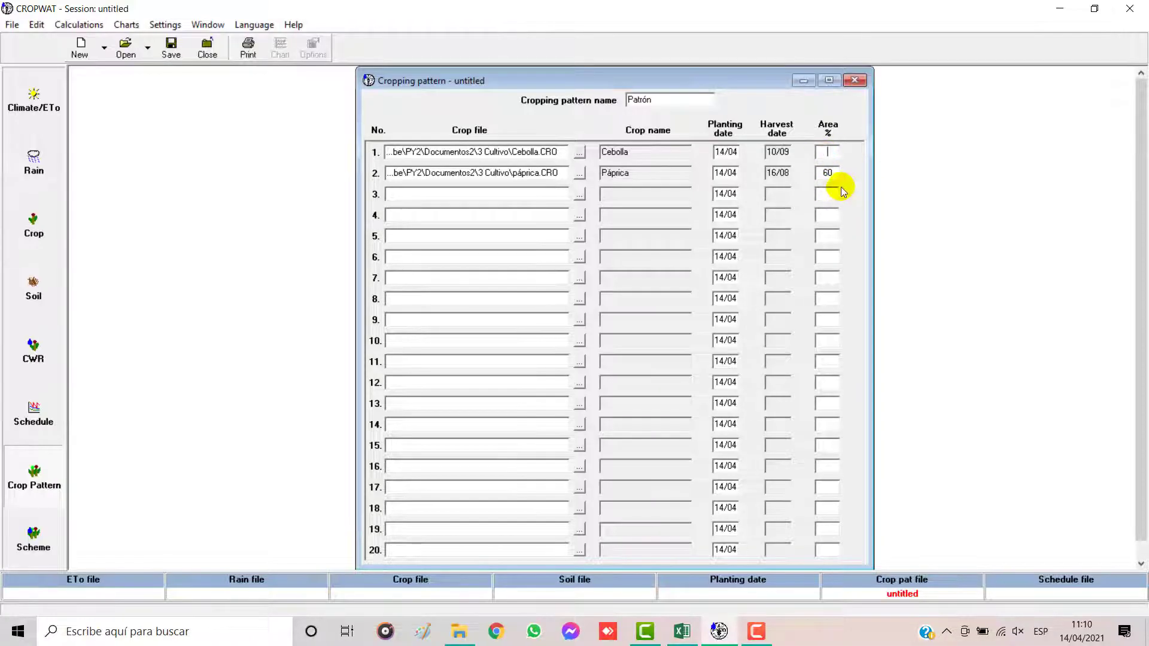
{"action": "left_click", "coordinate": [824, 173]}
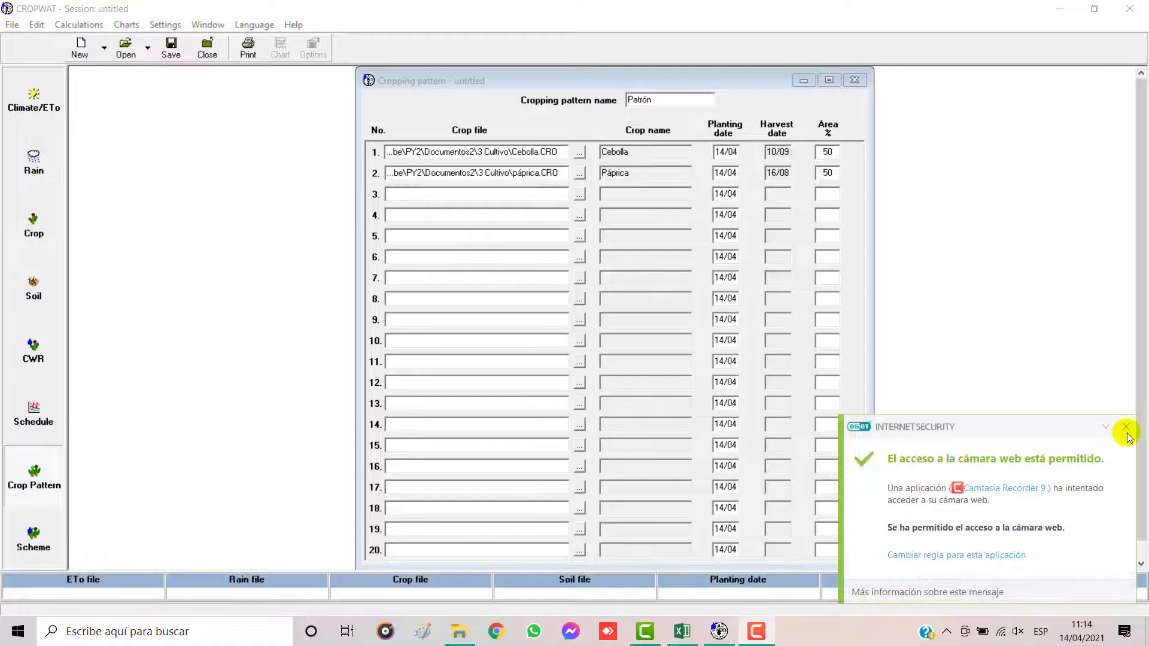
{"action": "left_click", "coordinate": [1123, 431]}
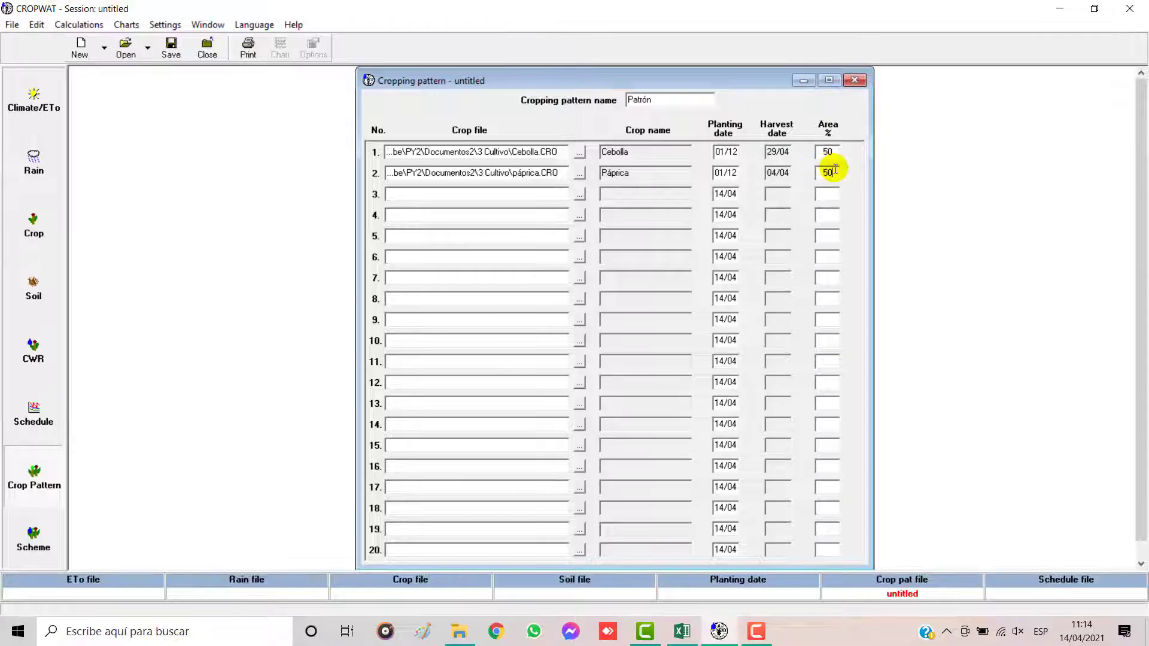
Step: Save the cropping pattern as Patrón in the 5 Patron cultivo folder
{"action": "left_click", "coordinate": [171, 53]}
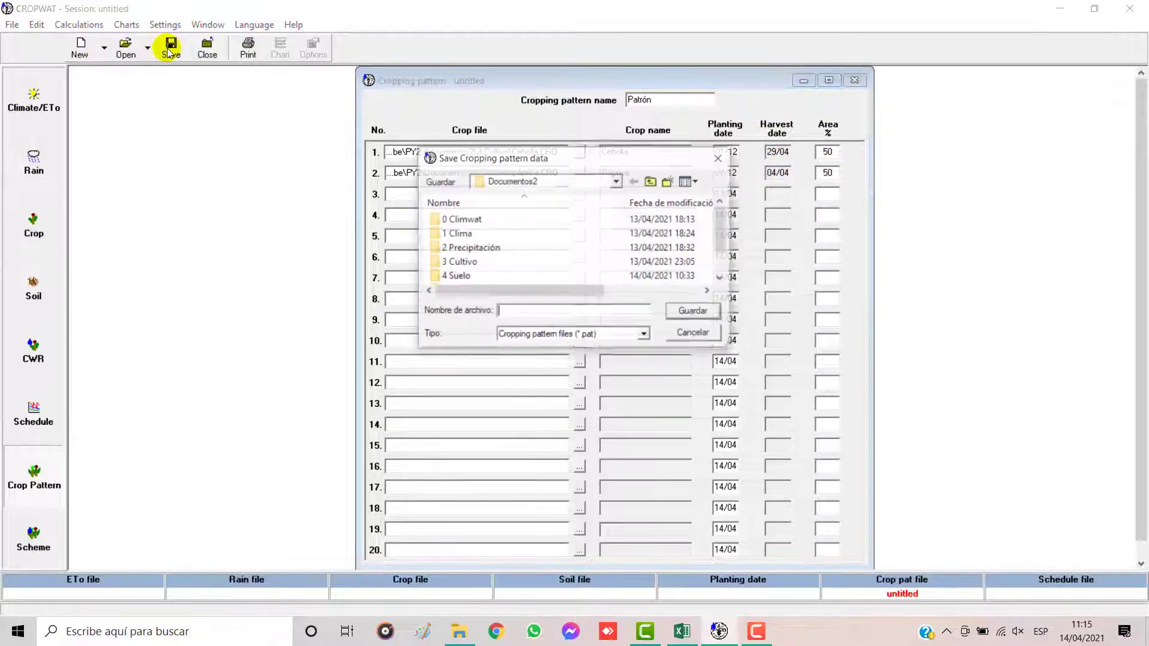
{"action": "left_click", "coordinate": [501, 262]}
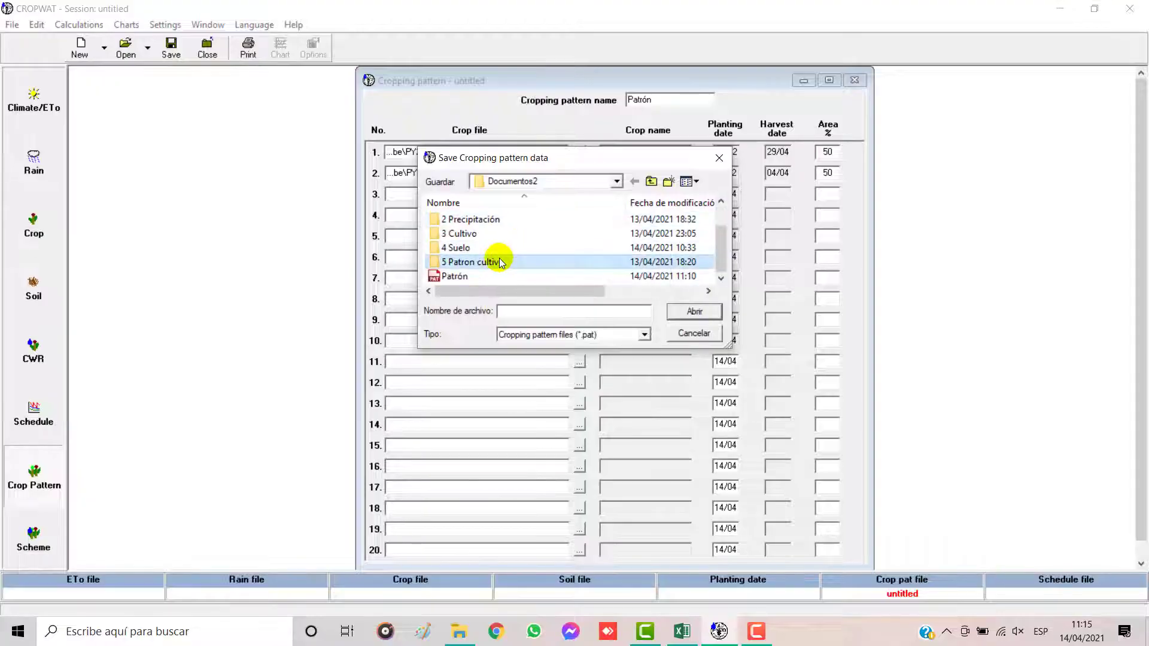
{"action": "left_click", "coordinate": [688, 312]}
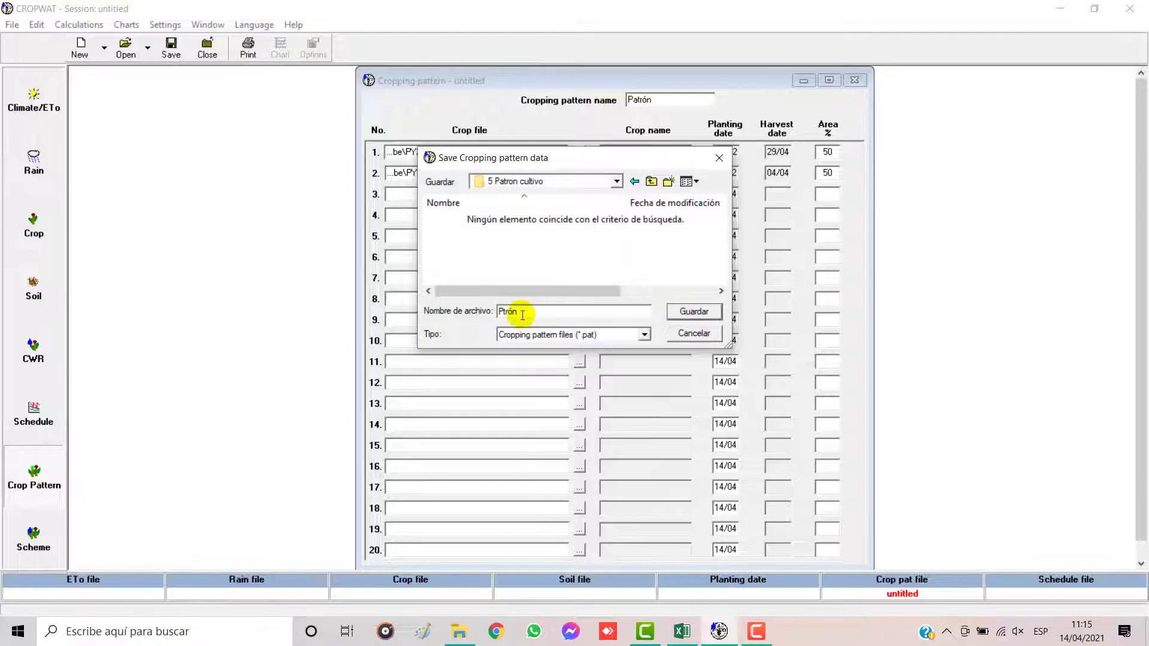
{"action": "left_click", "coordinate": [687, 313]}
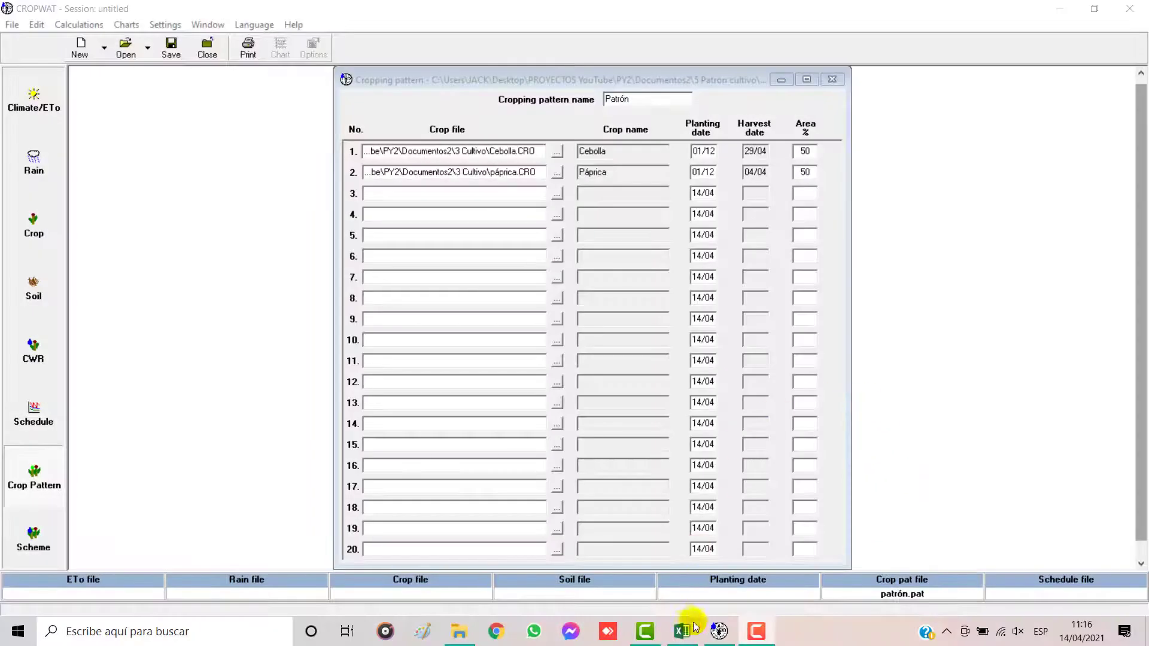
Step: View the scheme table on Excel's Sistema sheet, and back in CROPWAT try to calculate the scheme supply
{"action": "left_click", "coordinate": [682, 632]}
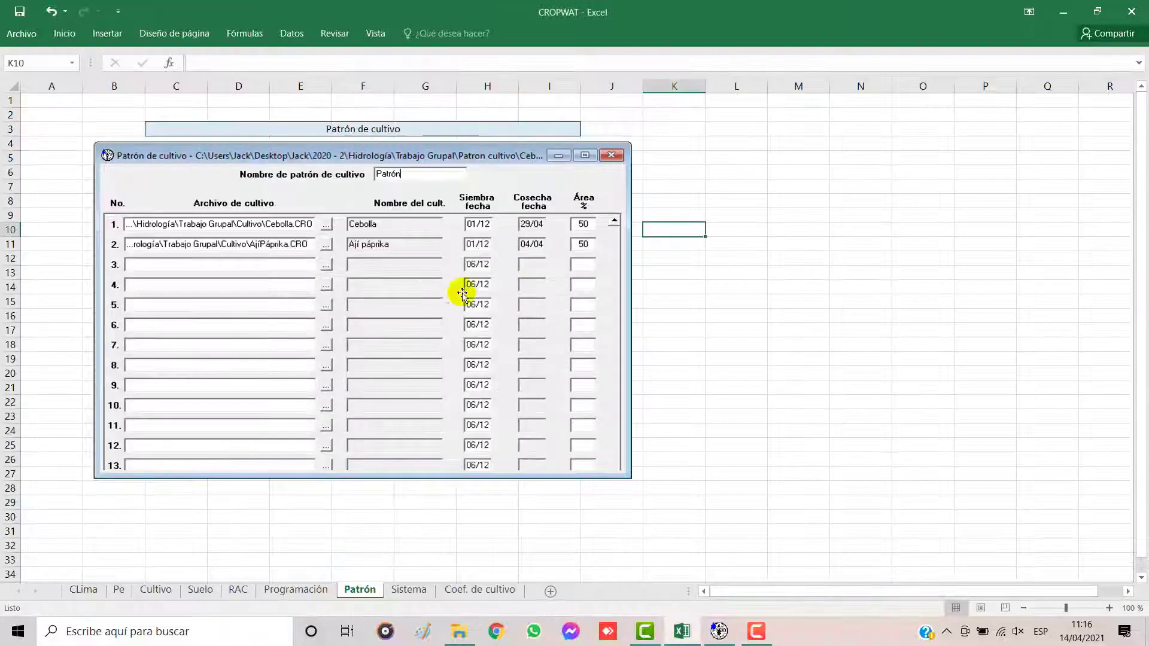
{"action": "left_click", "coordinate": [395, 591]}
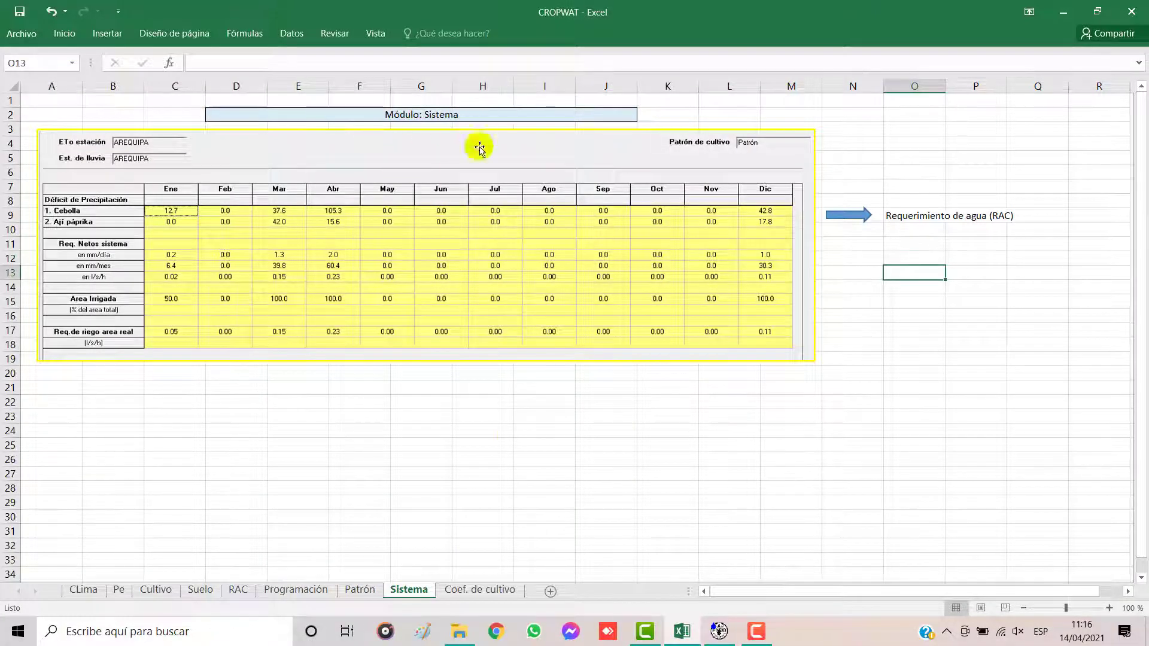
{"action": "left_click", "coordinate": [719, 632]}
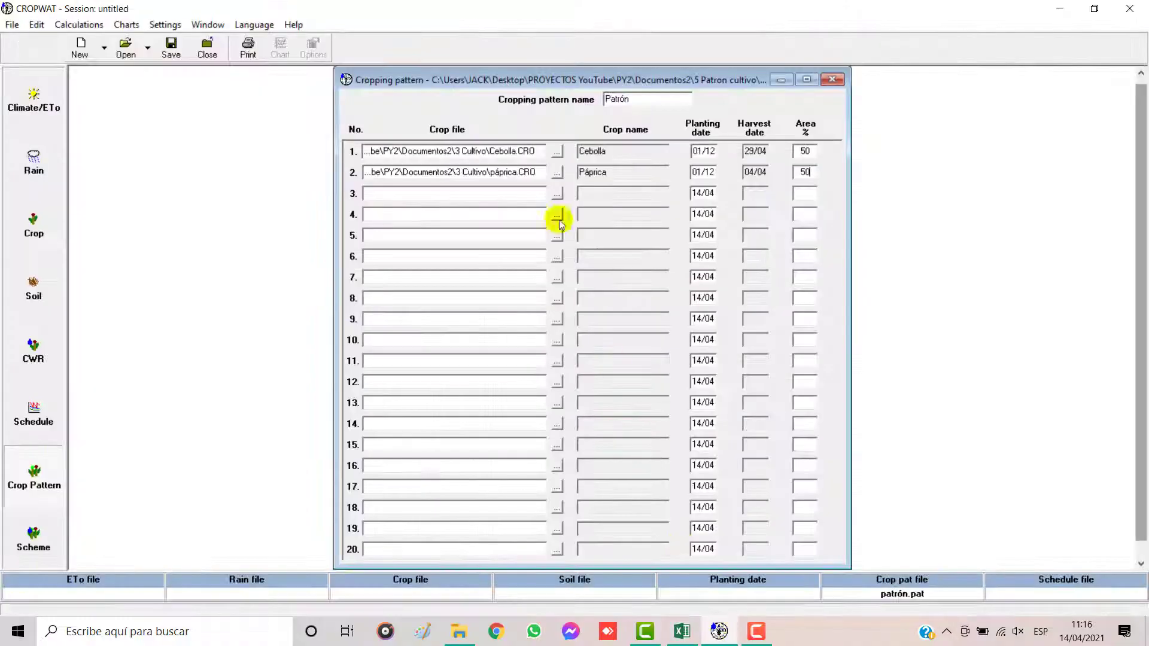
{"action": "left_click", "coordinate": [34, 538]}
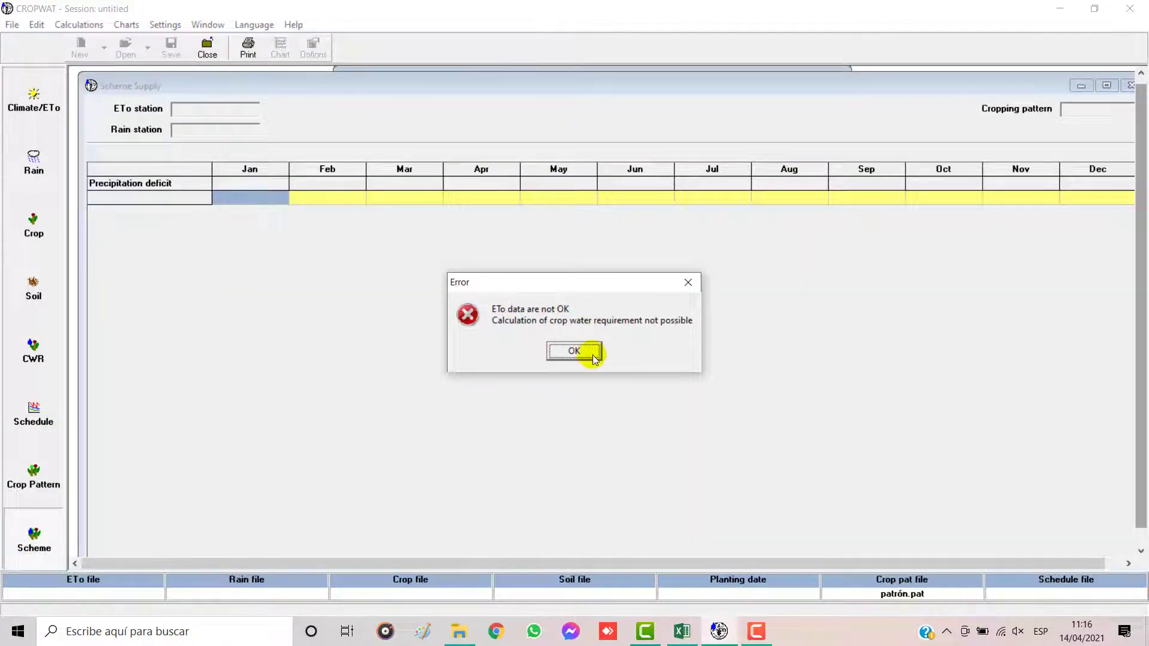
{"action": "left_click", "coordinate": [574, 352]}
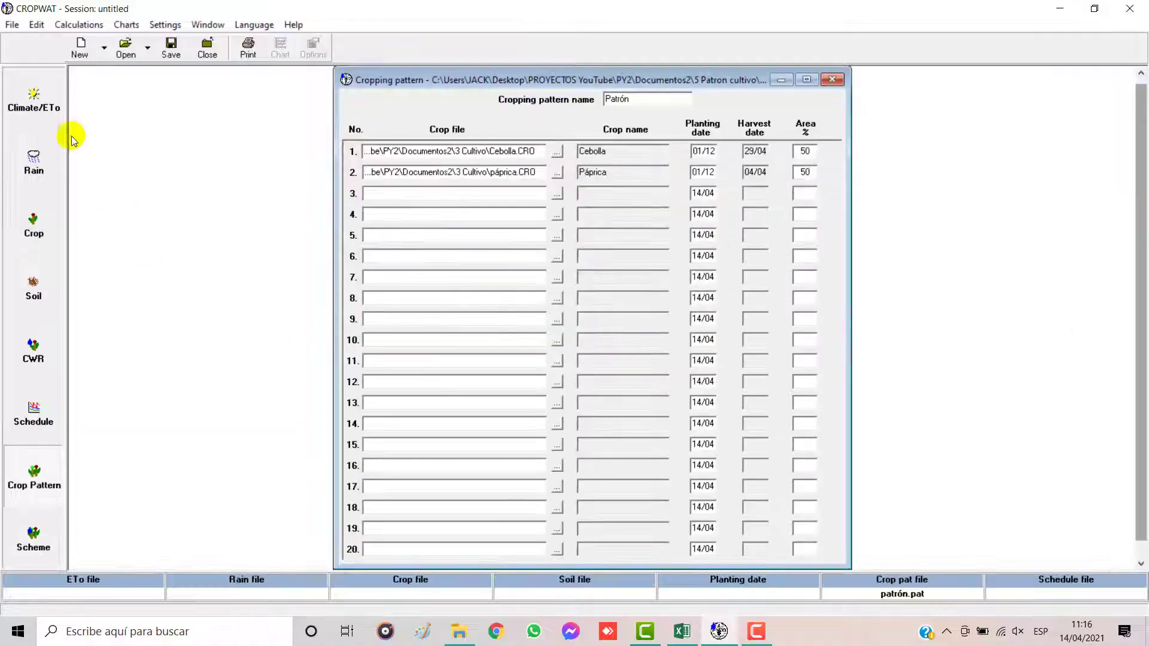
Step: Load the climate file AREQUIPA.pem from the 1 Clima folder and arrange the cropping pattern and ETo windows side by side
{"action": "left_click", "coordinate": [34, 101]}
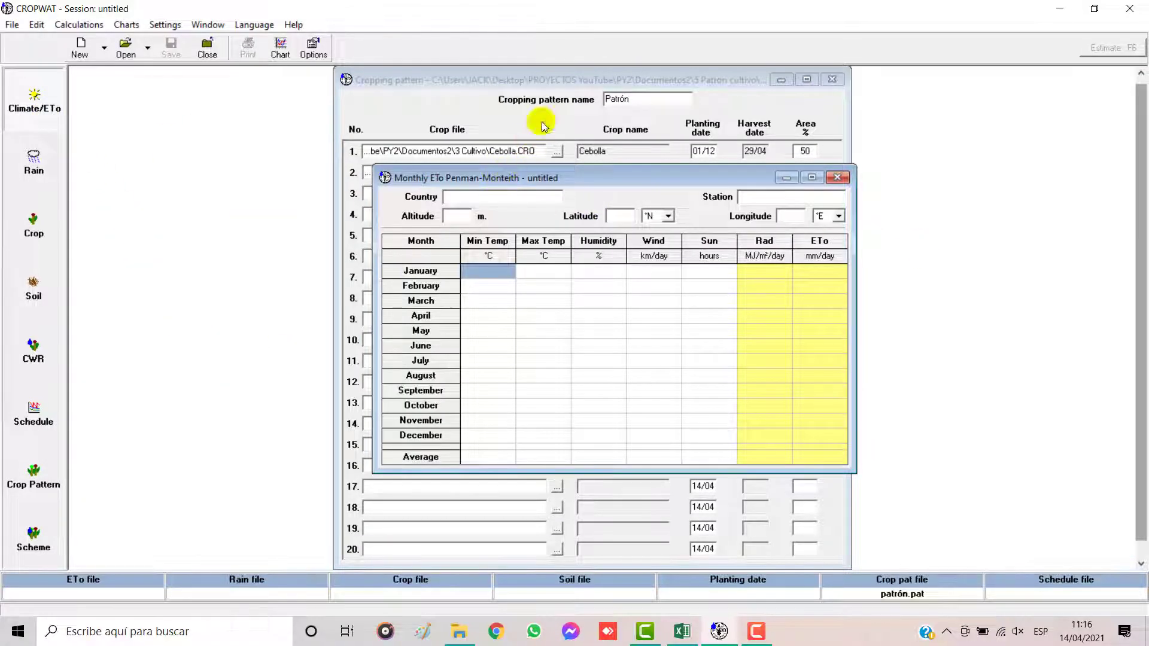
{"action": "left_click_drag", "start_coordinate": [502, 88], "coordinate": [281, 92]}
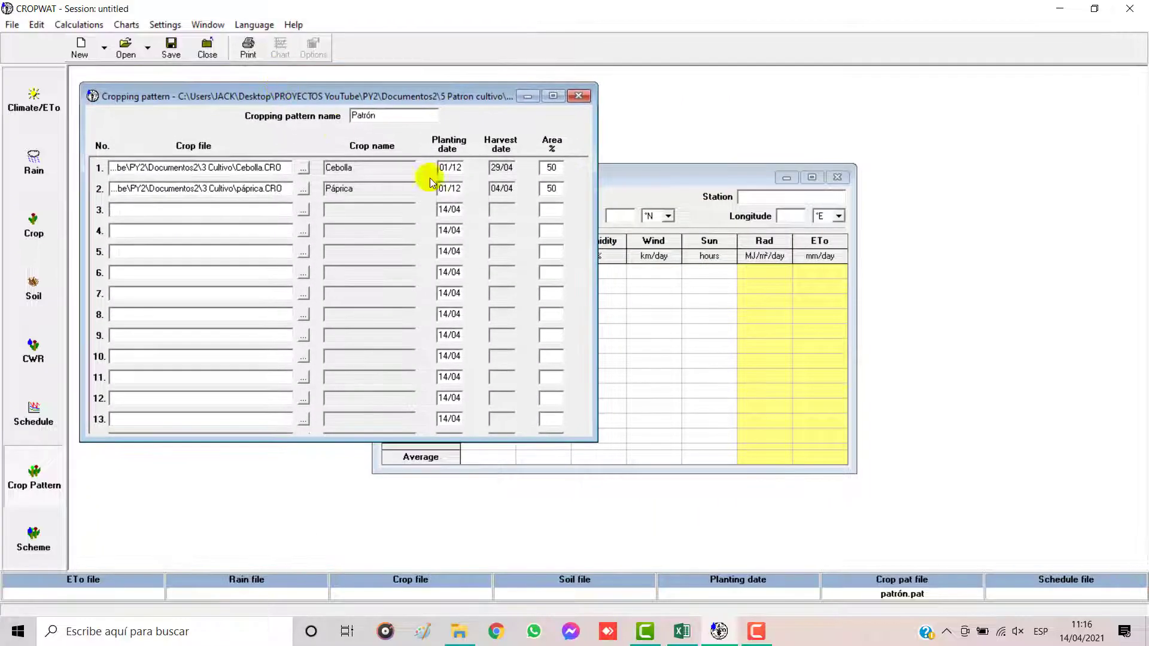
{"action": "left_click_drag", "start_coordinate": [623, 175], "coordinate": [634, 167]}
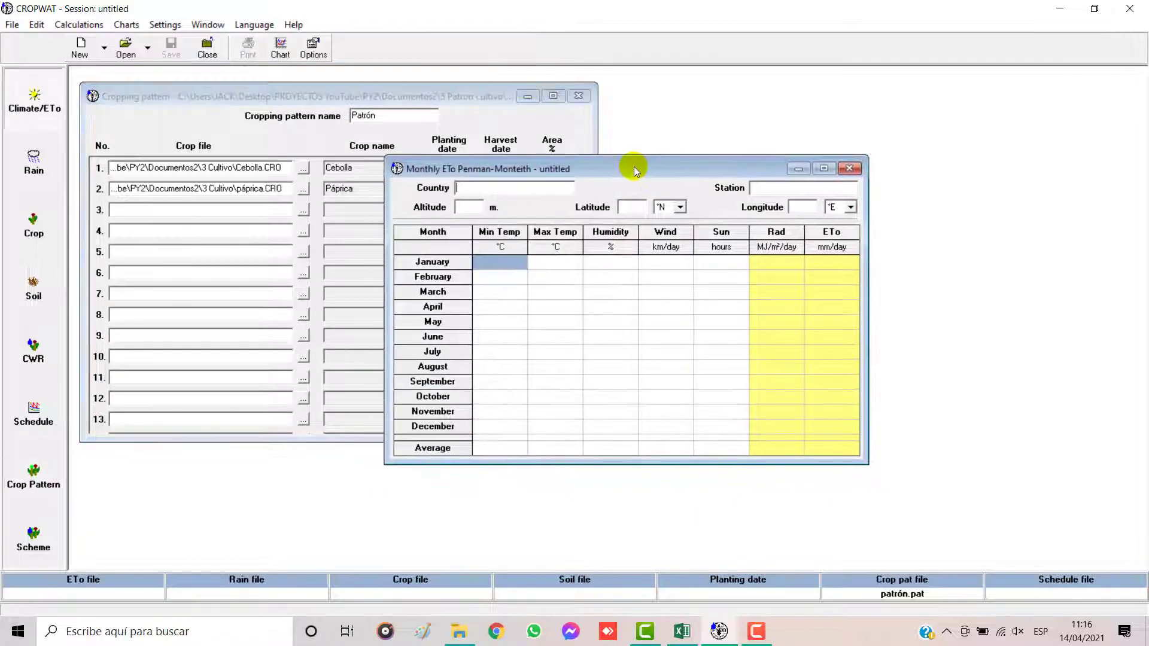
{"action": "left_click", "coordinate": [124, 45]}
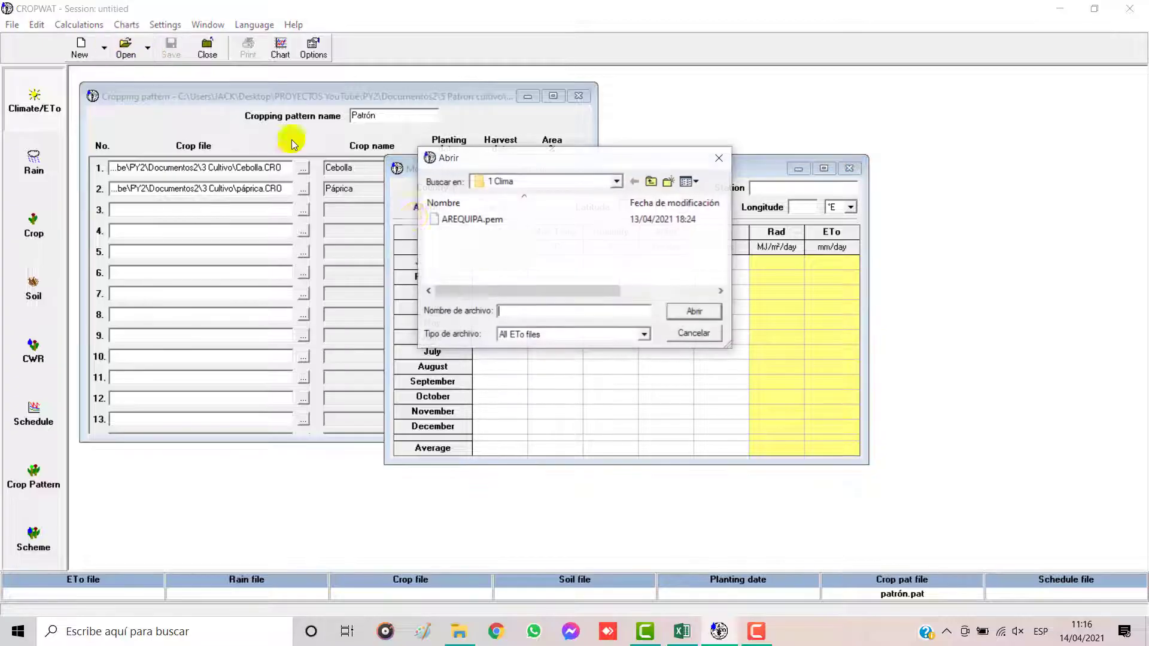
{"action": "left_click", "coordinate": [479, 219]}
{"action": "left_click", "coordinate": [683, 311]}
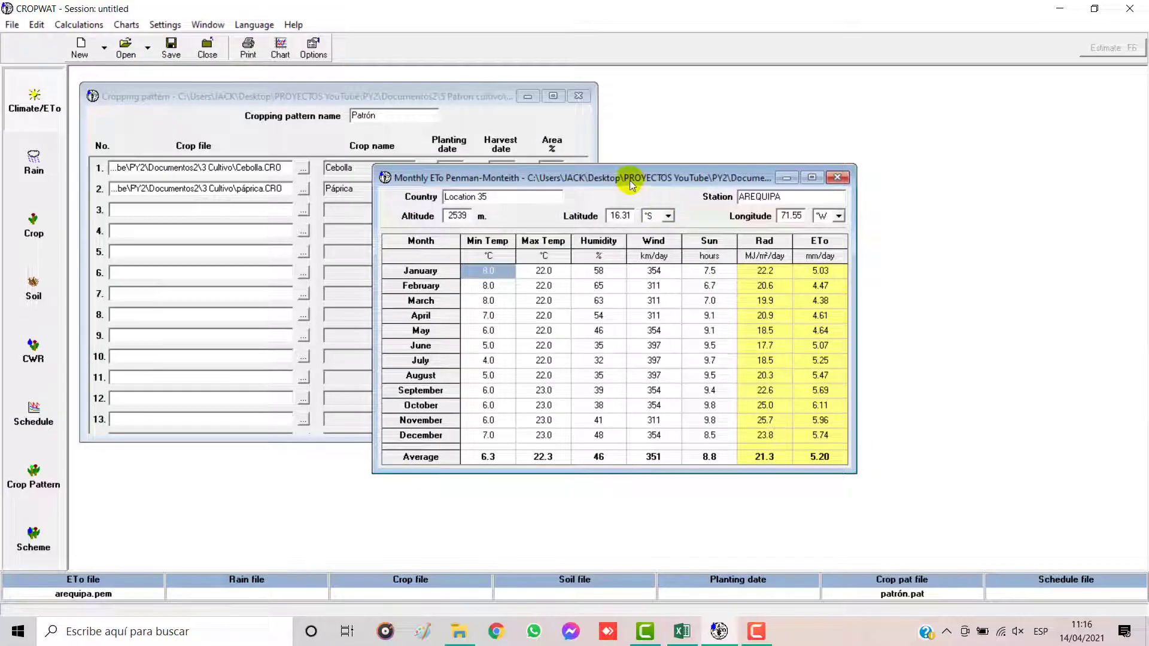
{"action": "left_click_drag", "start_coordinate": [635, 177], "coordinate": [916, 90]}
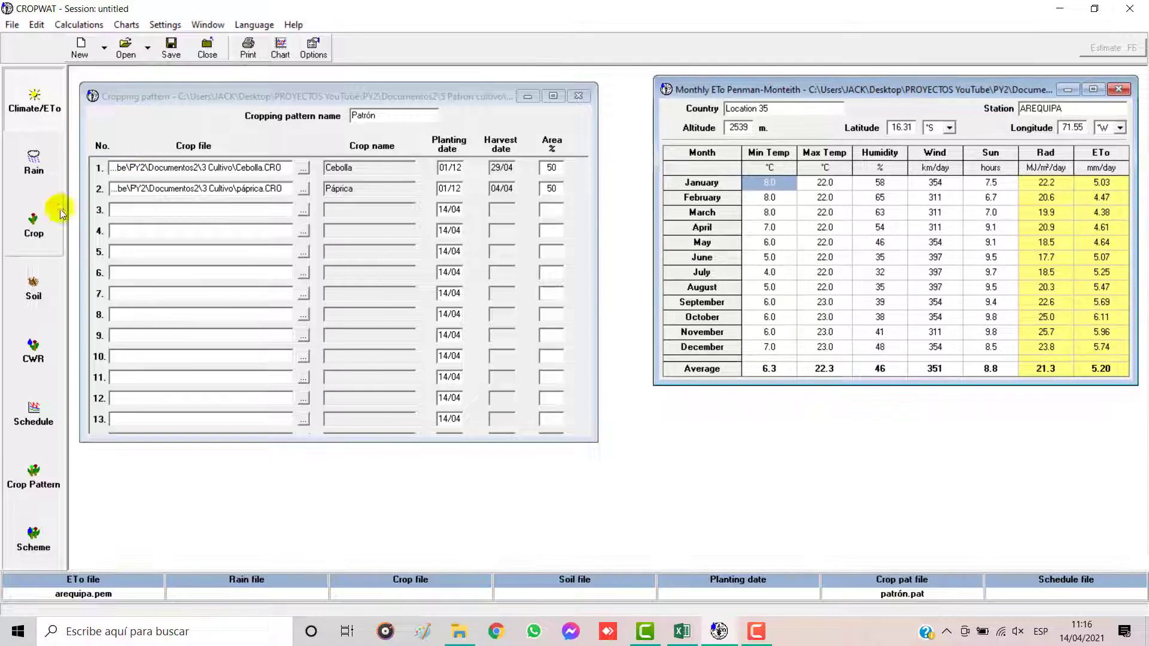
Step: Load the rain file AREQUIPA.crm from the 2 Precipitación folder and place its window beside the cropping pattern
{"action": "left_click", "coordinate": [35, 163]}
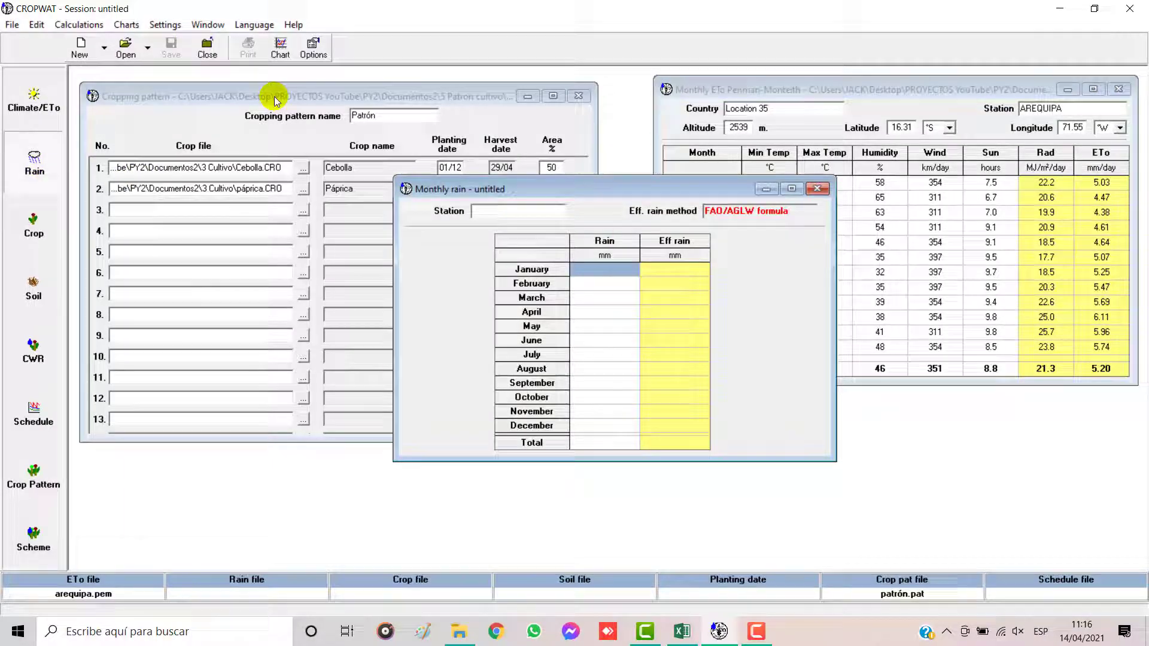
{"action": "left_click", "coordinate": [126, 46]}
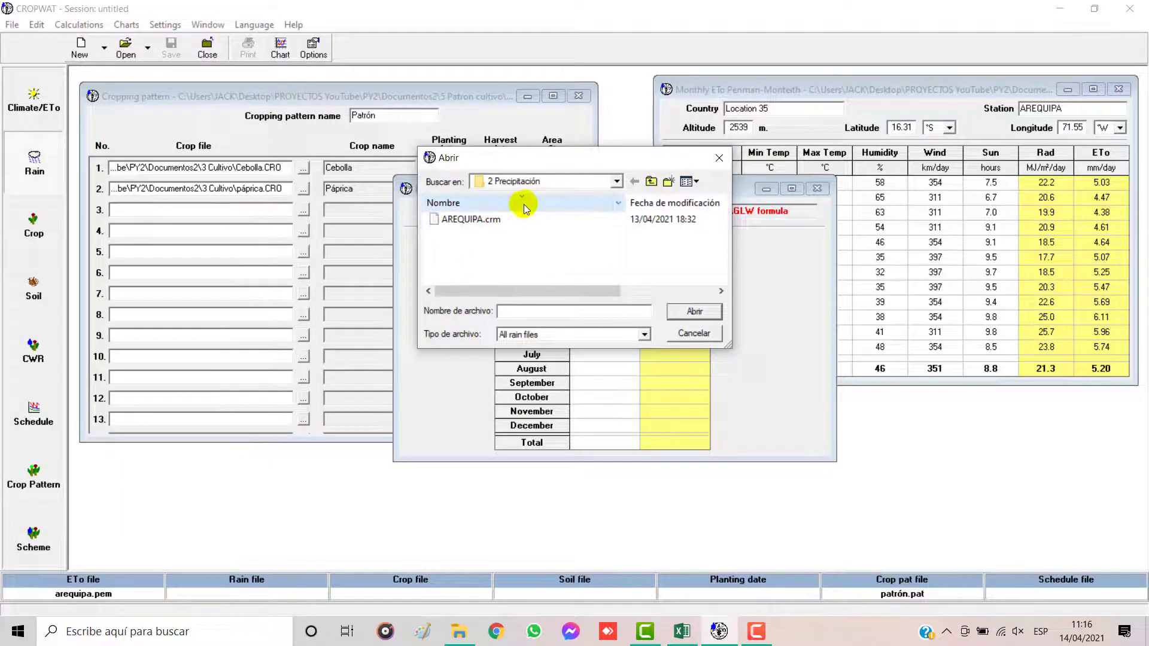
{"action": "left_click", "coordinate": [479, 220]}
{"action": "left_click", "coordinate": [697, 311]}
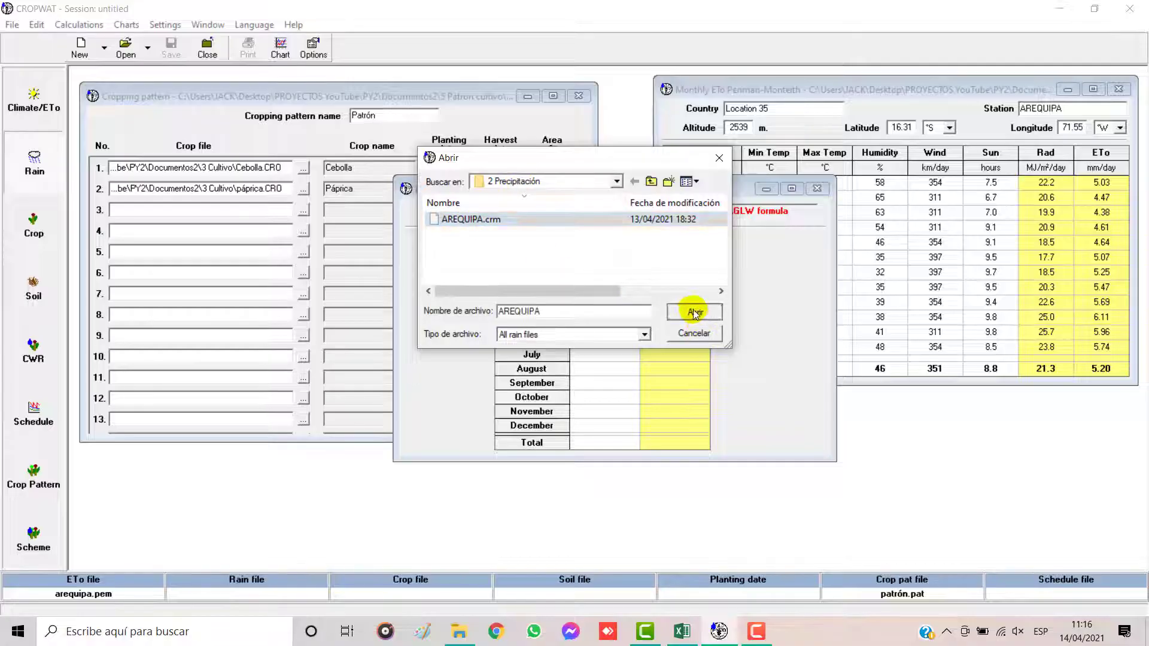
{"action": "left_click_drag", "start_coordinate": [620, 189], "coordinate": [904, 192]}
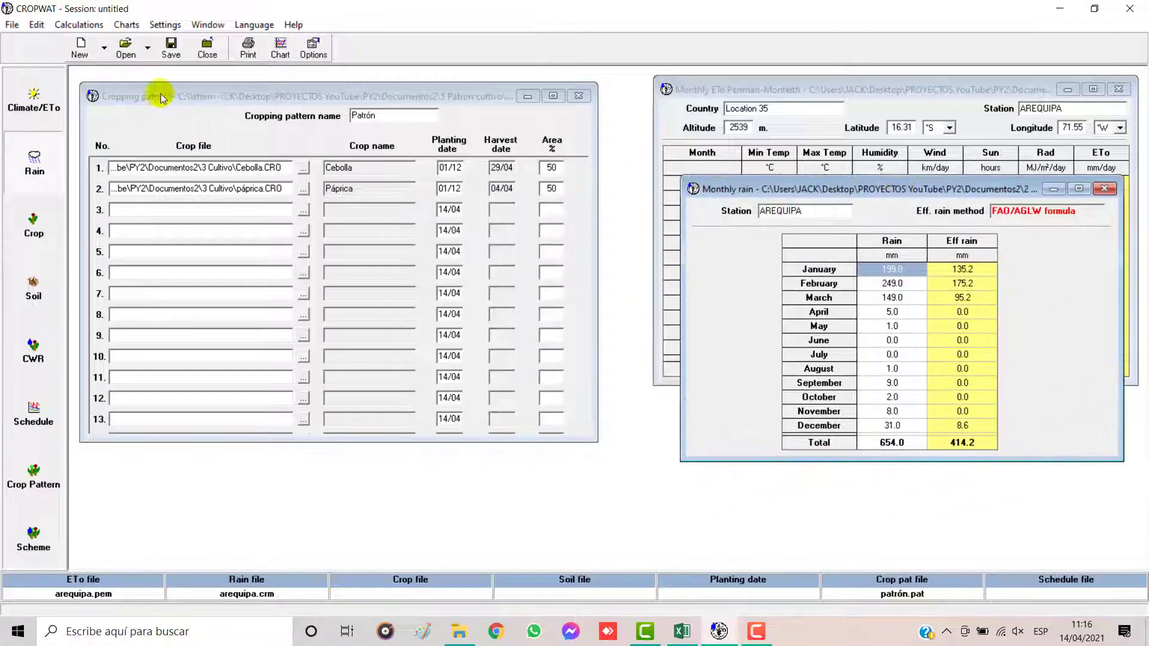
Step: Load the soil file Silty Clay.SOI from the 4 Suelo folder and place its window below the monthly rain data
{"action": "left_click", "coordinate": [24, 299]}
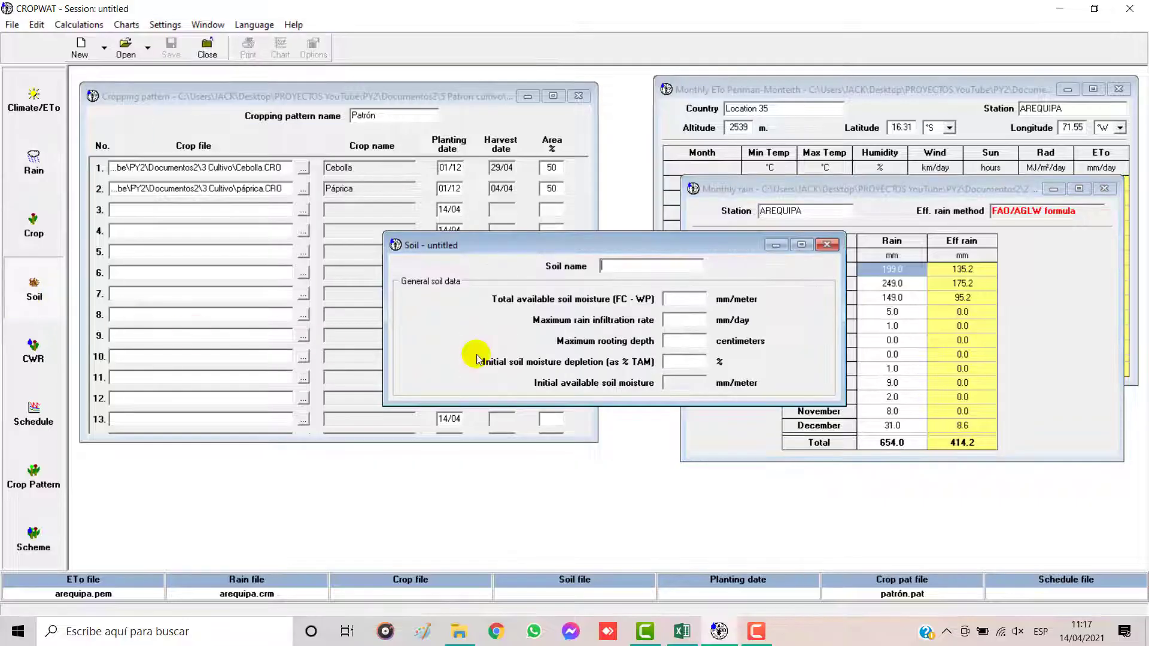
{"action": "left_click", "coordinate": [129, 55]}
{"action": "left_click", "coordinate": [467, 220]}
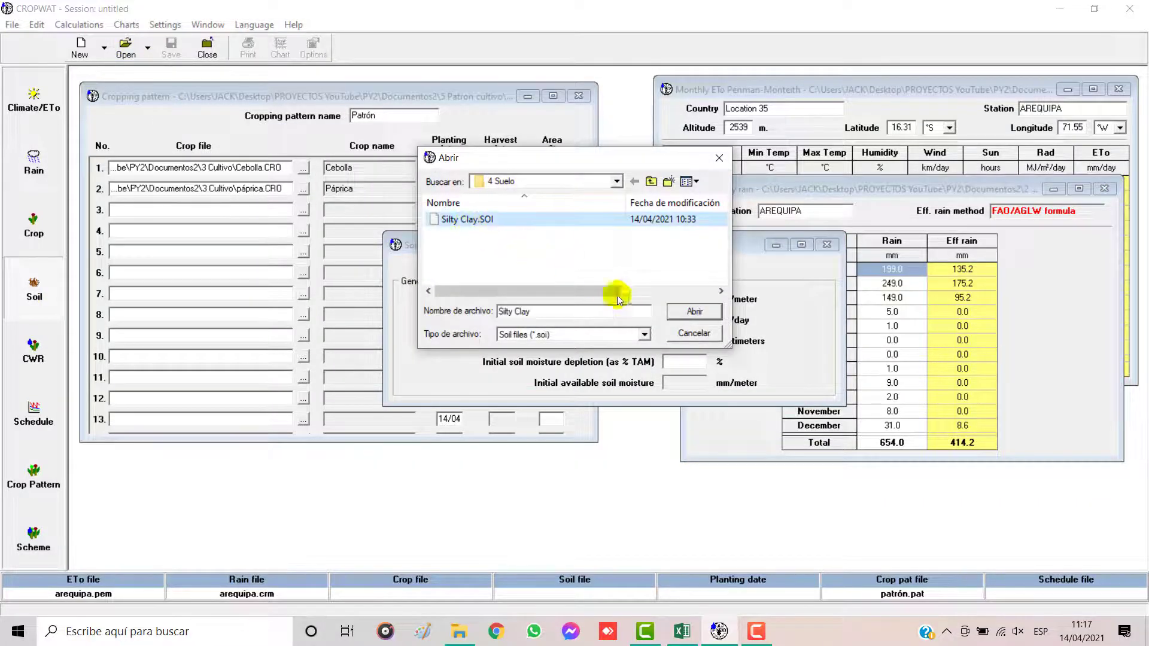
{"action": "left_click", "coordinate": [690, 312]}
{"action": "left_click_drag", "start_coordinate": [650, 246], "coordinate": [944, 387]}
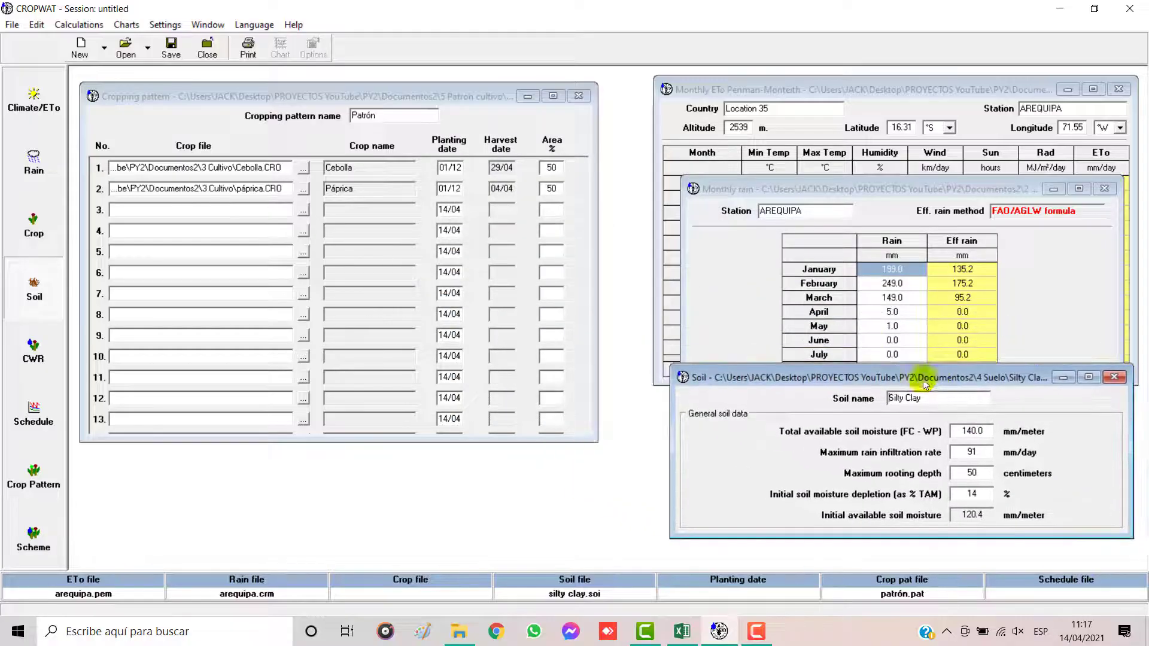
Step: Calculate the scheme supply, maximize its window, and compare the results with the table on Excel's Sistema sheet
{"action": "left_click", "coordinate": [20, 555]}
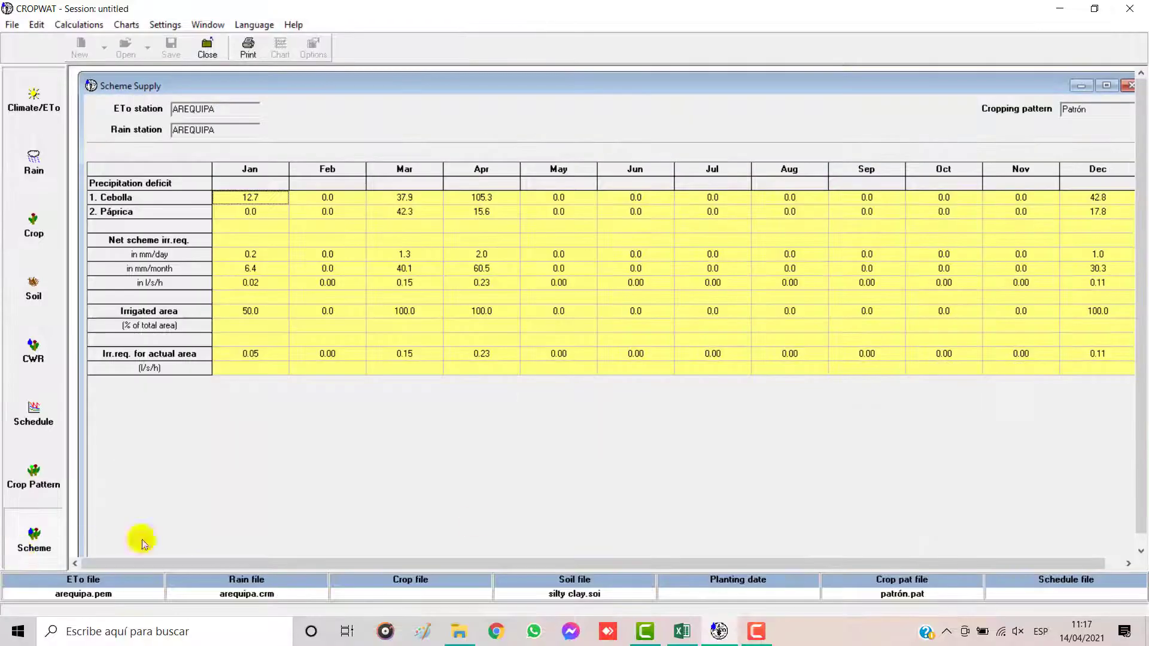
{"action": "left_click", "coordinate": [1101, 87]}
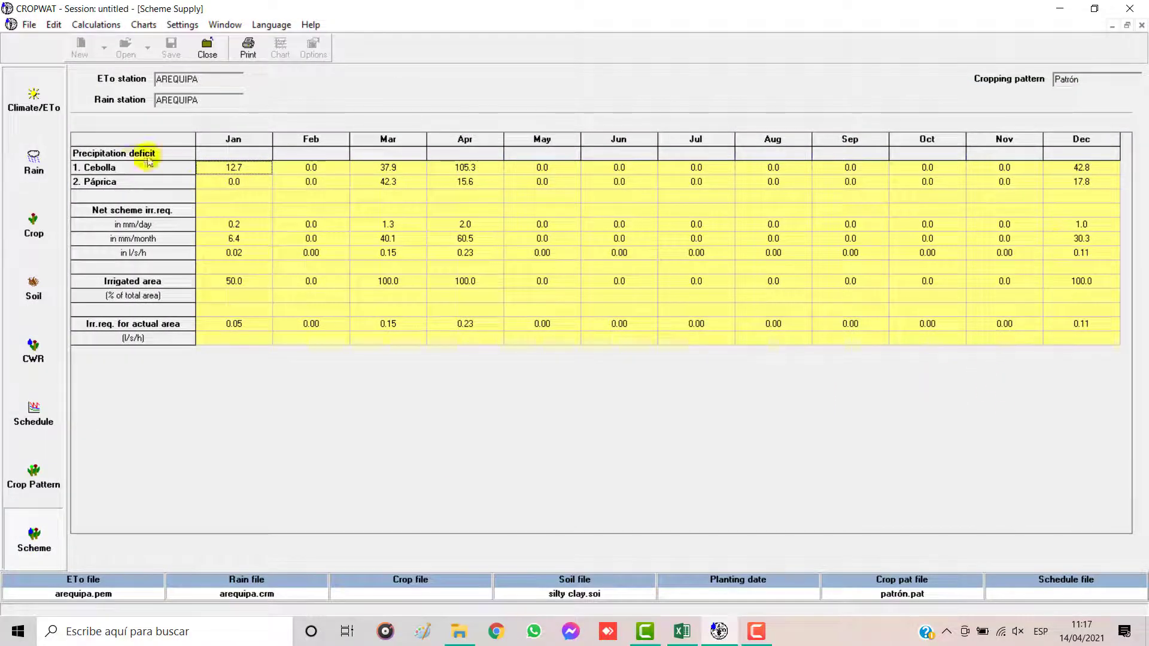
{"action": "left_click", "coordinate": [680, 634]}
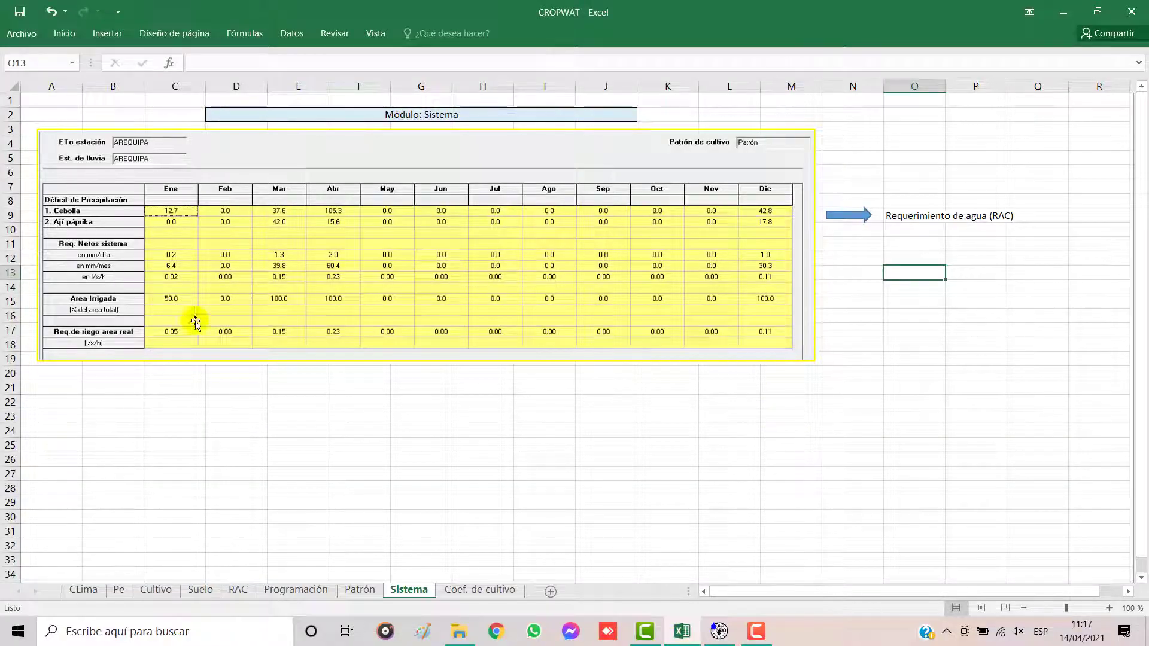
{"action": "left_click", "coordinate": [718, 638]}
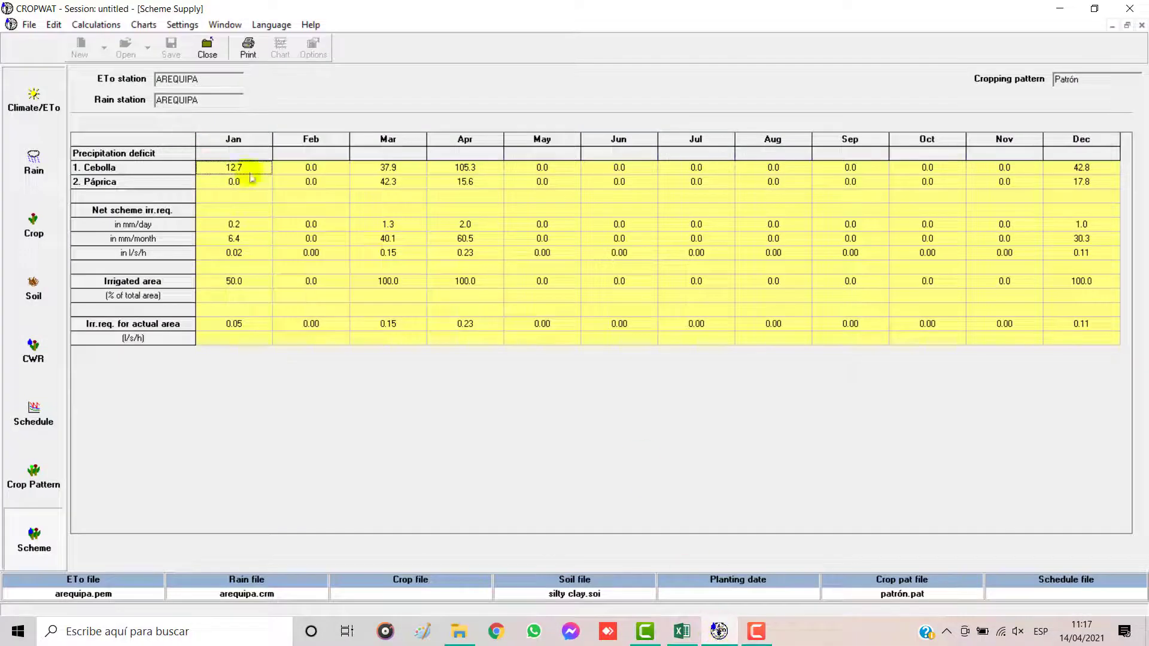
{"action": "left_click", "coordinate": [682, 633]}
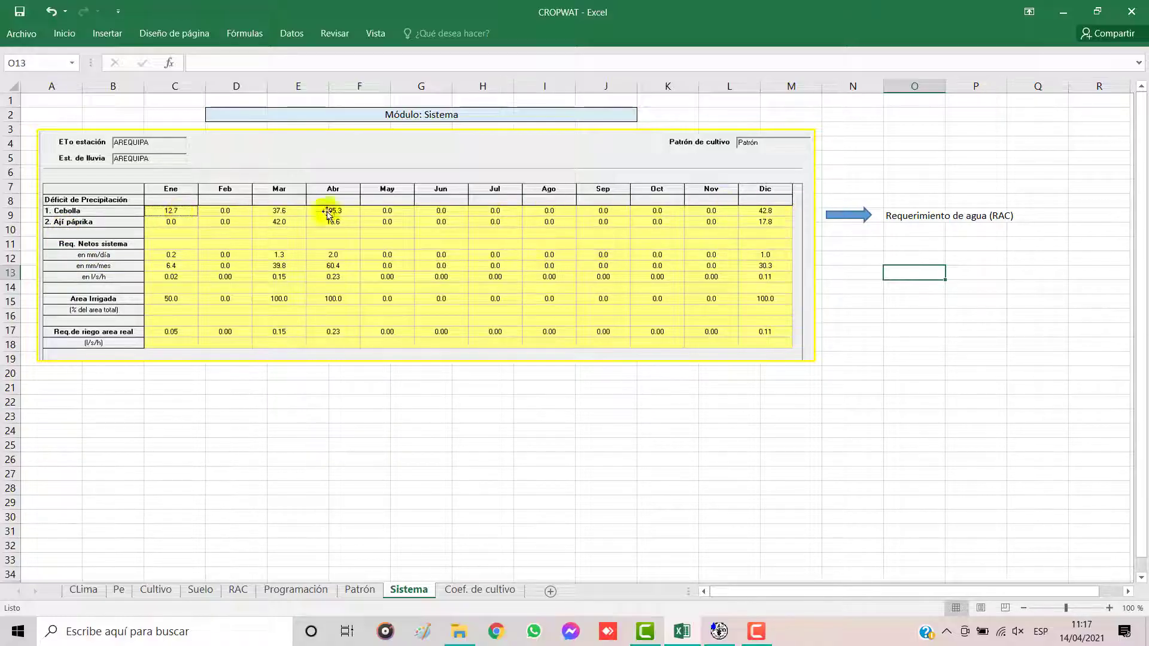
Step: View the water requirement tables on the RAC sheet and the Coef. de cultivo sheet, and return to Sistema
{"action": "left_click", "coordinate": [239, 592]}
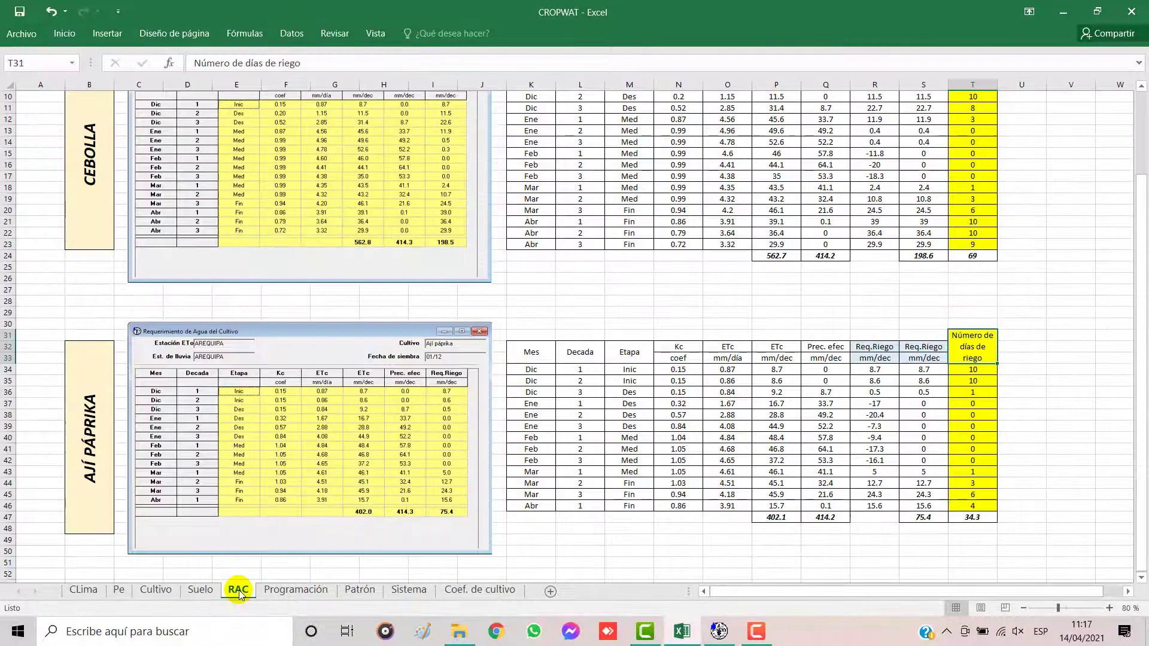
{"action": "scroll", "coordinate": [692, 396], "scroll_direction": "up", "scroll_amount": 3}
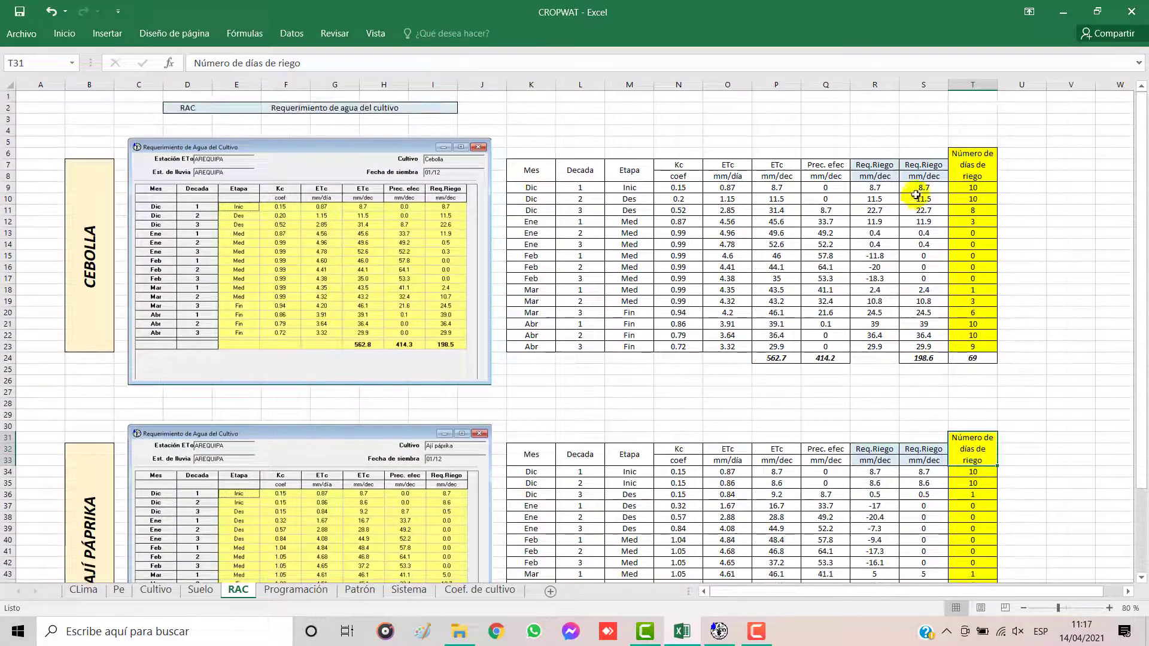
{"action": "left_click", "coordinate": [479, 590]}
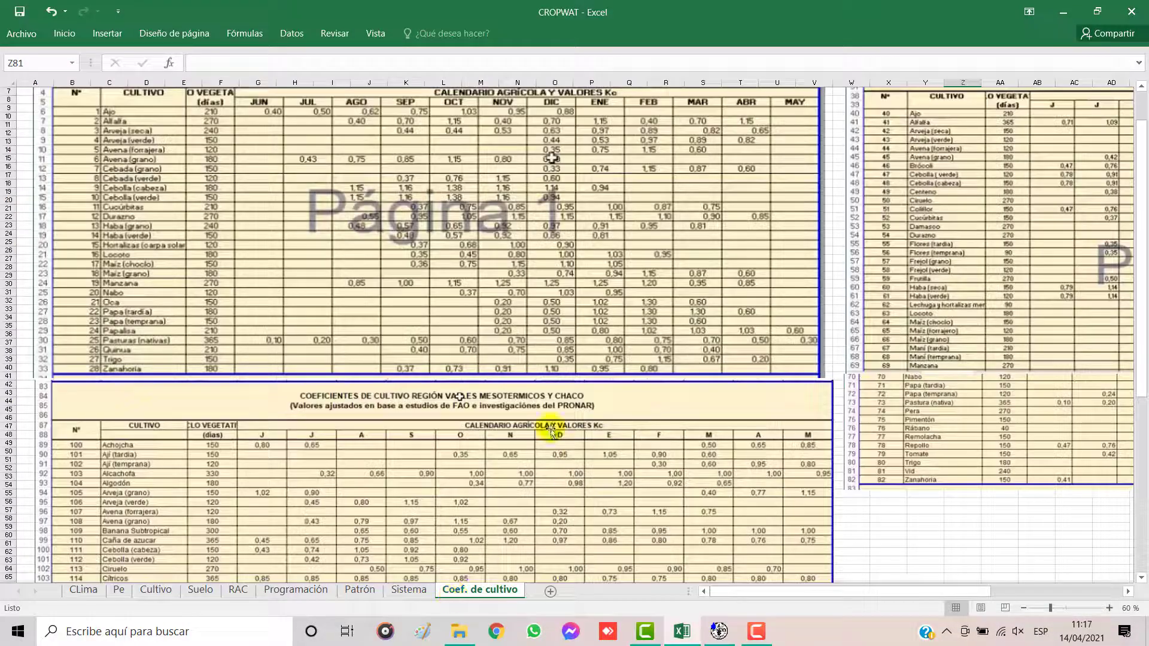
{"action": "left_click", "coordinate": [408, 591]}
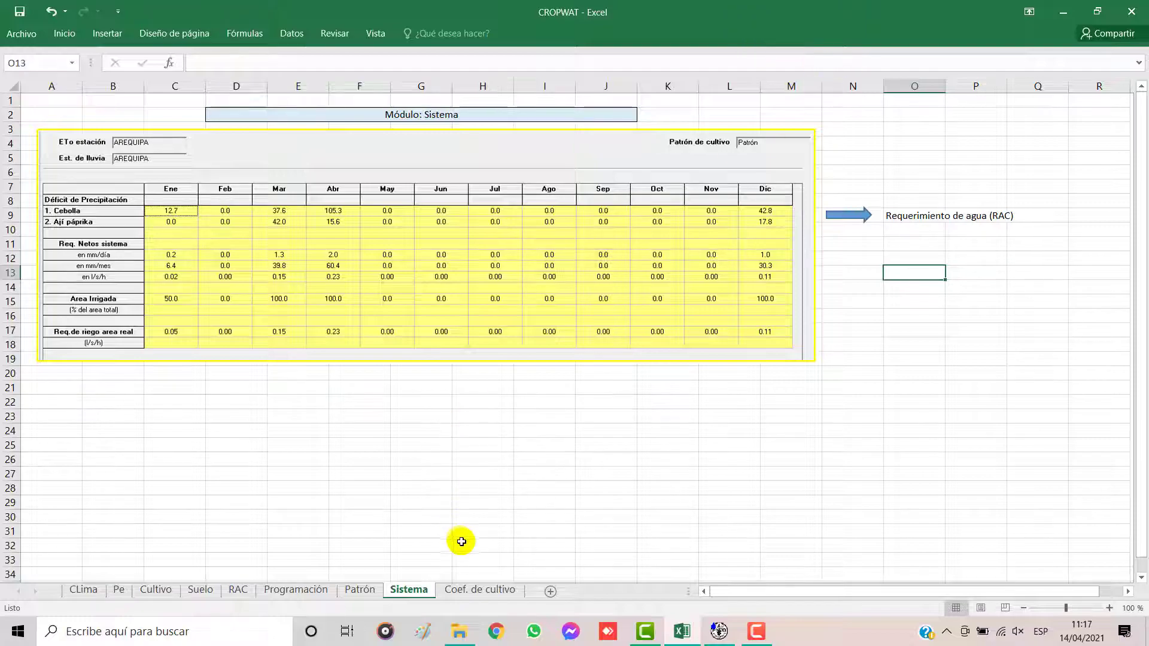
Step: Examine the regional crop coefficient tables on the Coef. de cultivo sheet and go back to the Sistema sheet
{"action": "left_click", "coordinate": [486, 594]}
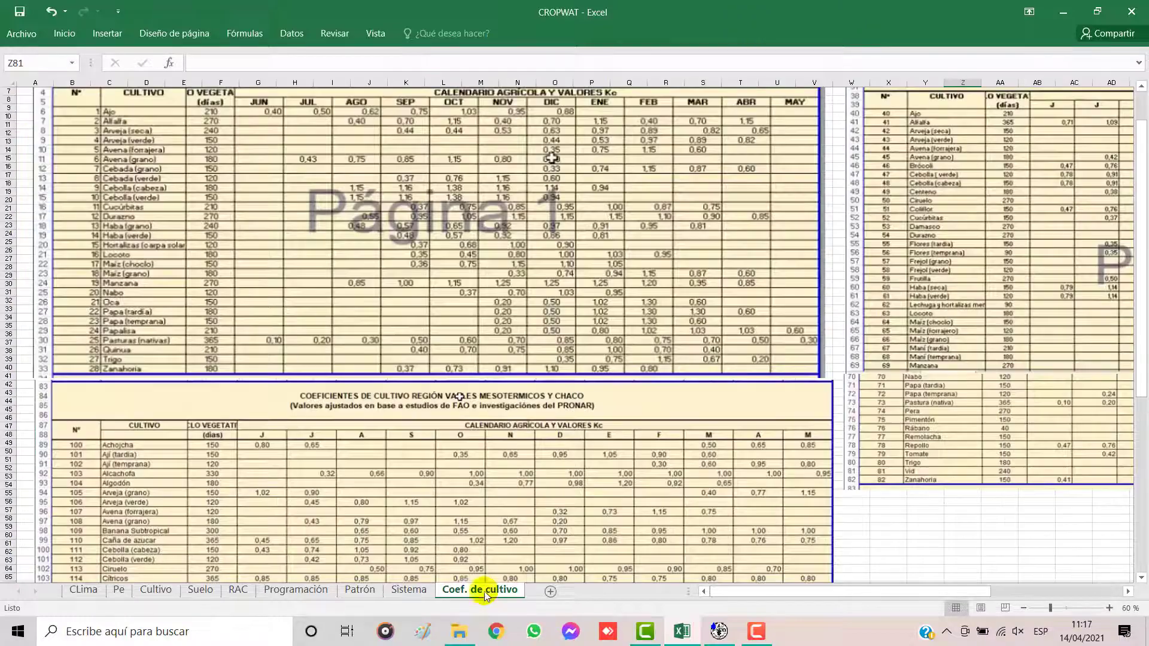
{"action": "scroll", "coordinate": [711, 397], "scroll_direction": "up", "scroll_amount": 3}
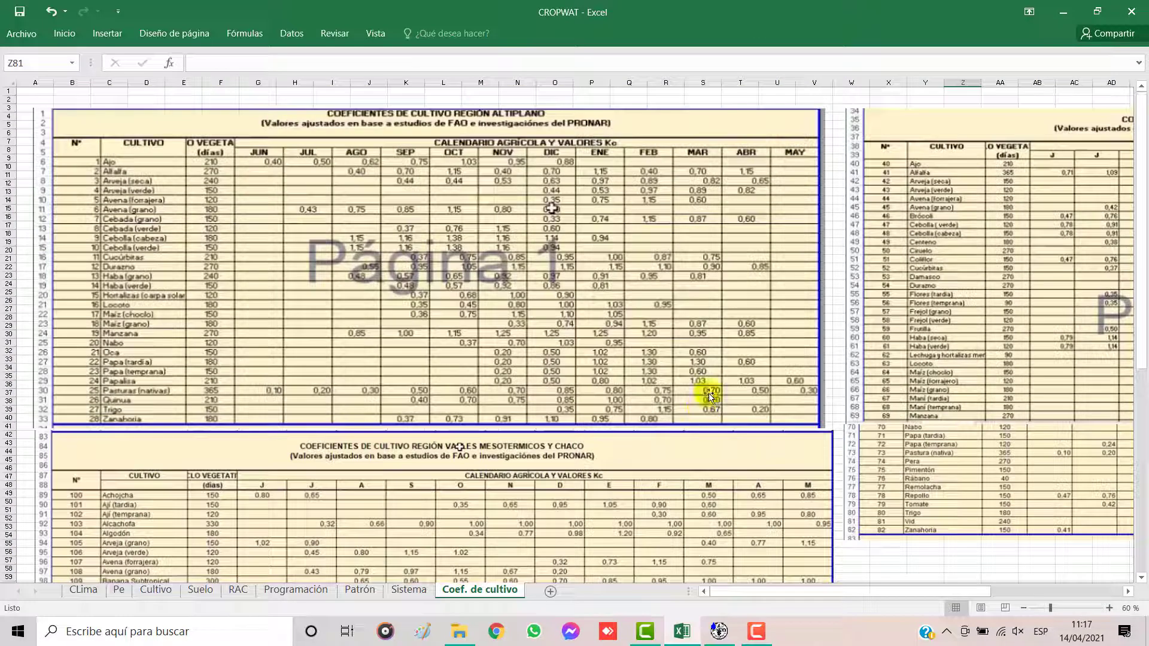
{"action": "left_click", "coordinate": [1026, 608]}
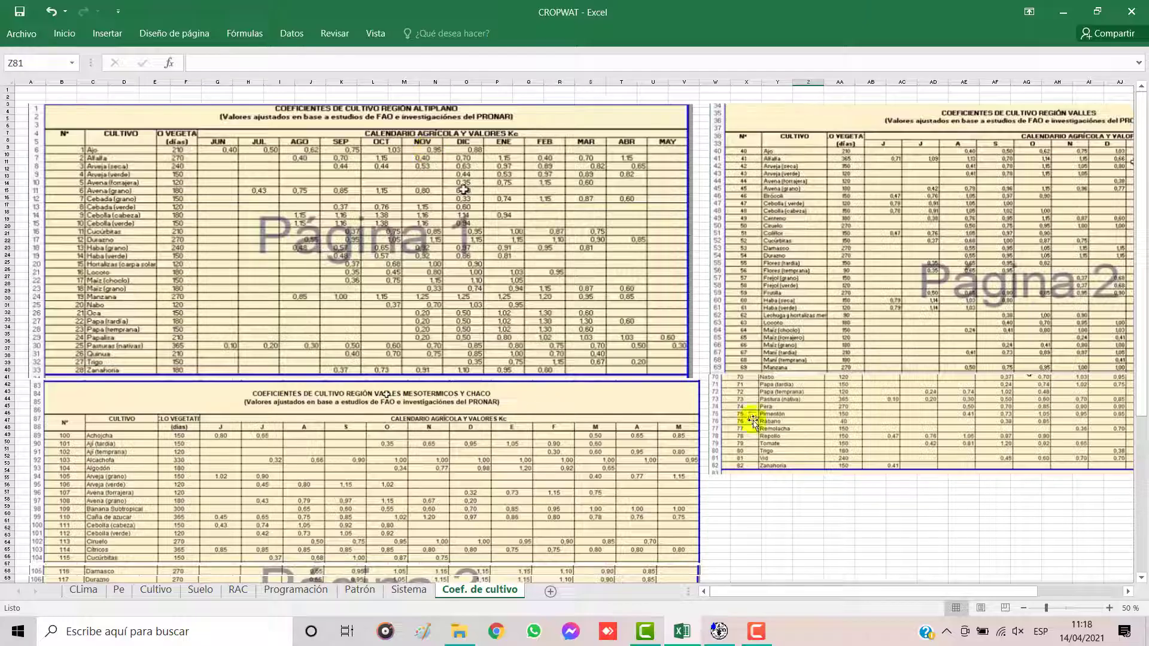
{"action": "scroll", "coordinate": [760, 428], "scroll_direction": "down", "scroll_amount": 10}
{"action": "scroll", "coordinate": [748, 431], "scroll_direction": "up", "scroll_amount": 10}
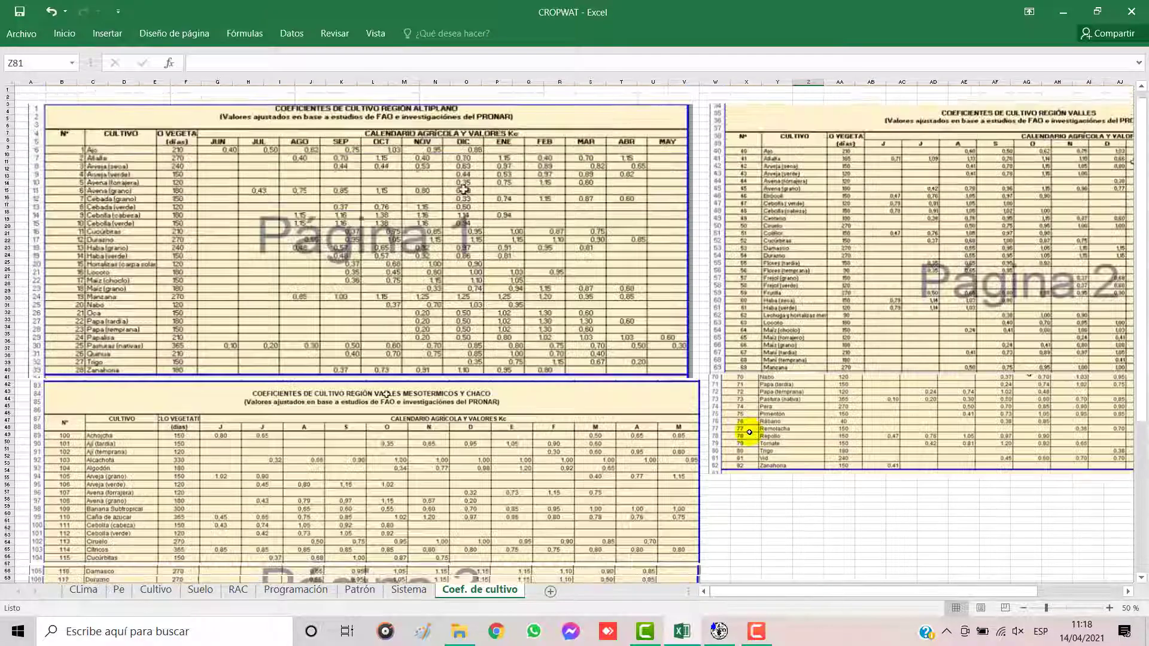
{"action": "left_click", "coordinate": [408, 590]}
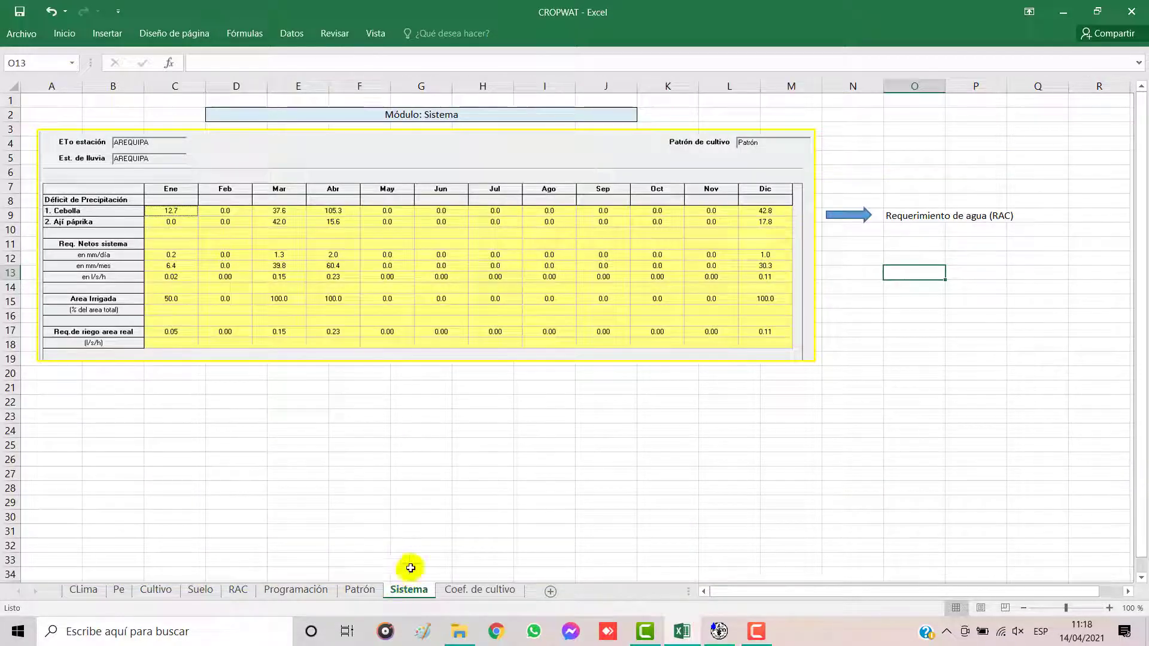